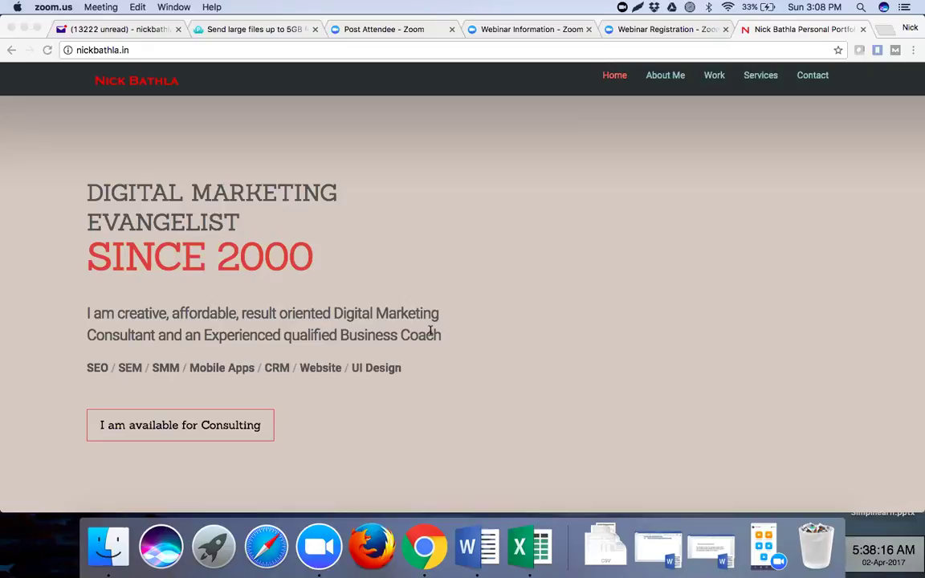
- Bring Google Chrome to the front, showing the portfolio home page
{"action": "left_click", "coordinate": [681, 252]}
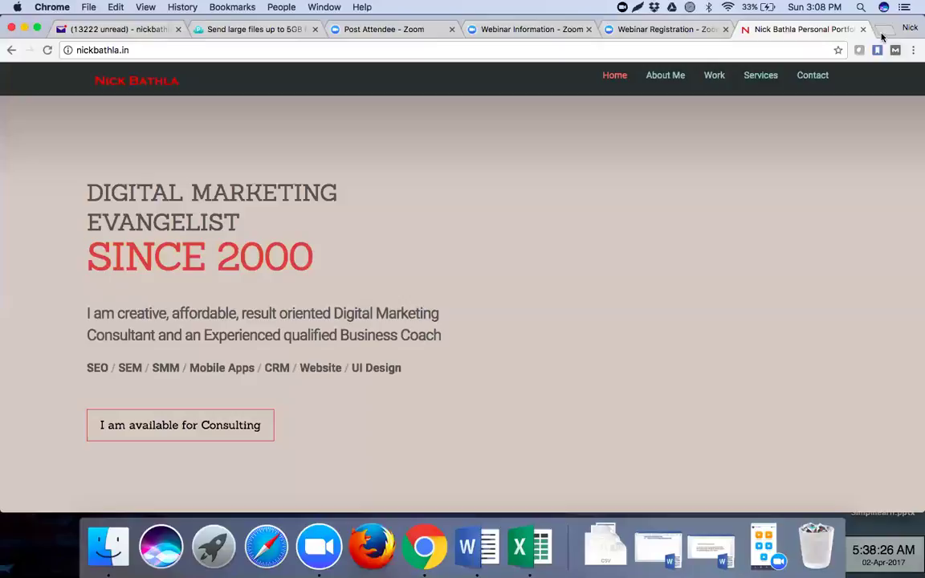
- Open Google AdWords in a new tab and sign in to the manager account
{"action": "key", "text": "super+t"}
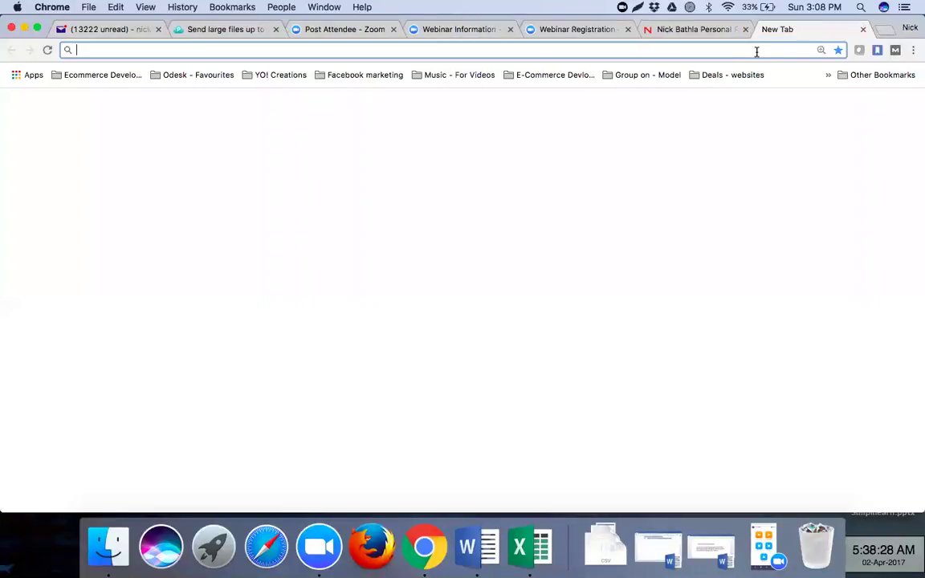
{"action": "type", "text": "adwords"}
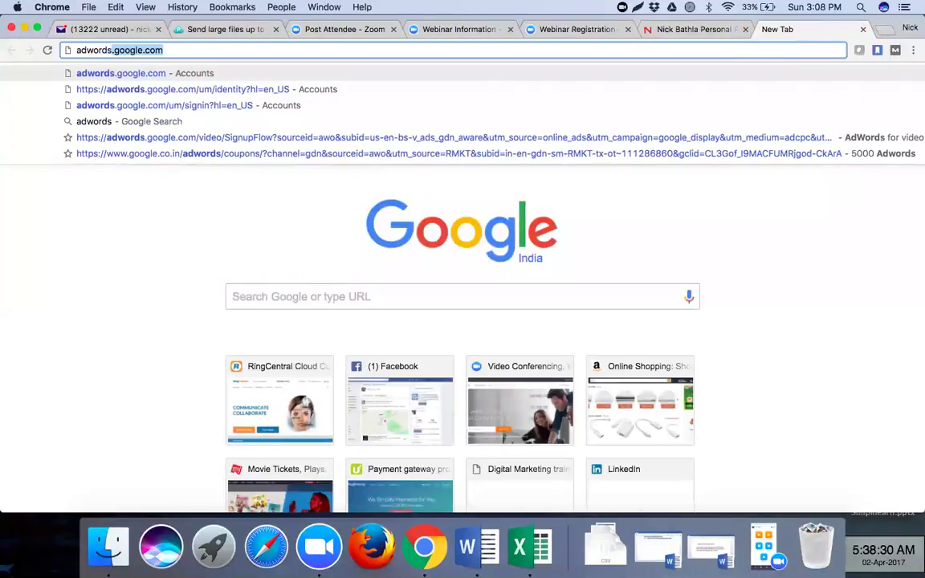
{"action": "key", "text": "Right"}
{"action": "key", "text": "Return"}
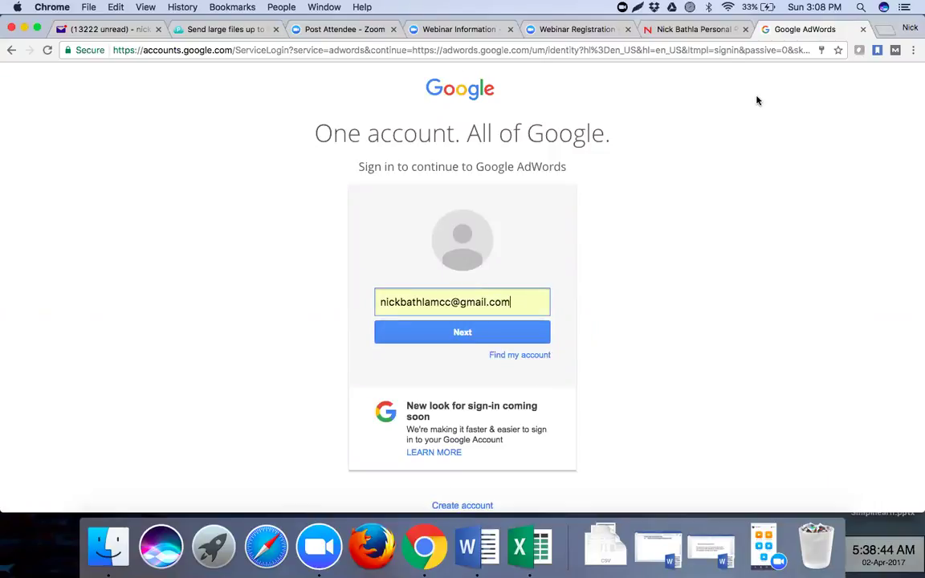
{"action": "left_click", "coordinate": [467, 339]}
{"action": "left_click", "coordinate": [451, 361]}
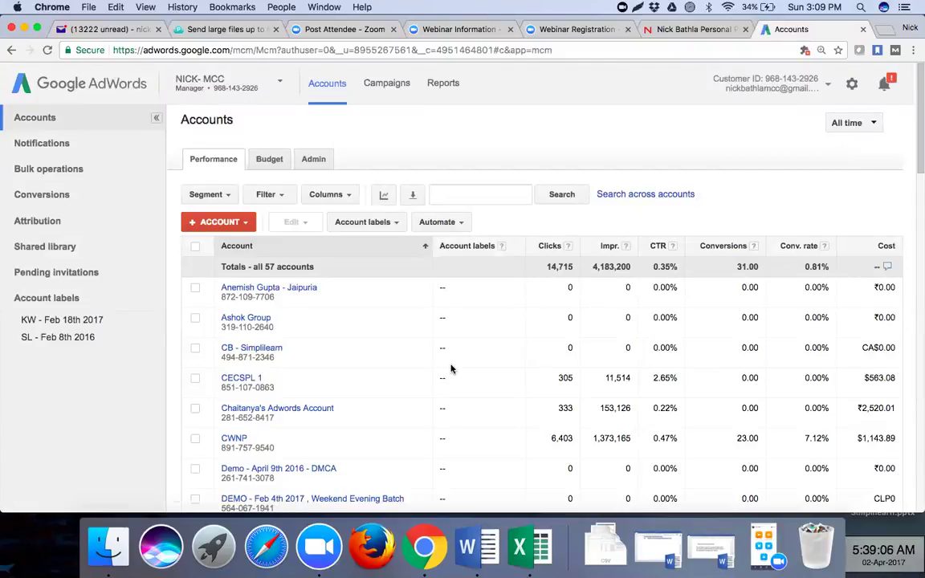
- Search the managed accounts for the client's name to leave one matching account
{"action": "left_click", "coordinate": [454, 194]}
{"action": "type", "text": "cha"}
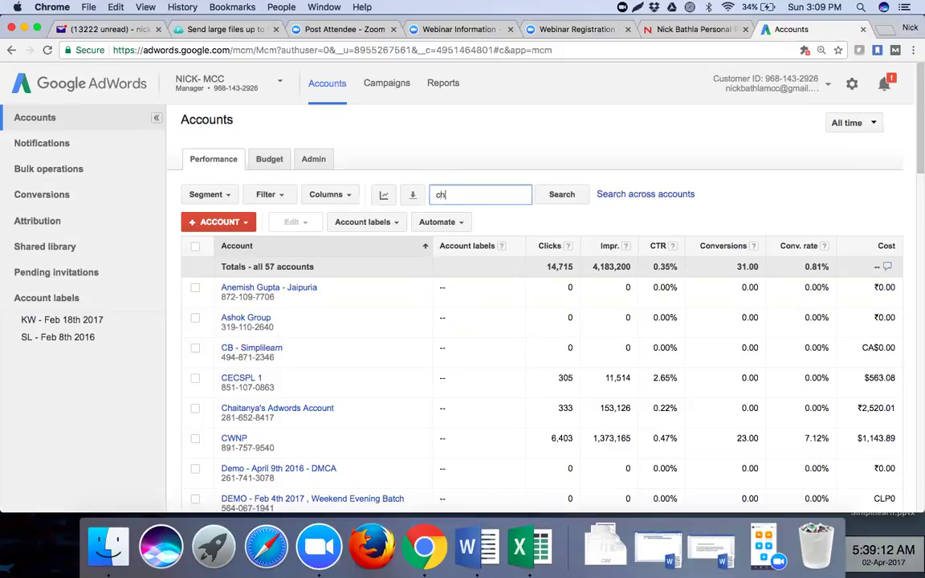
{"action": "type", "text": "itanya"}
{"action": "key", "text": "Return"}
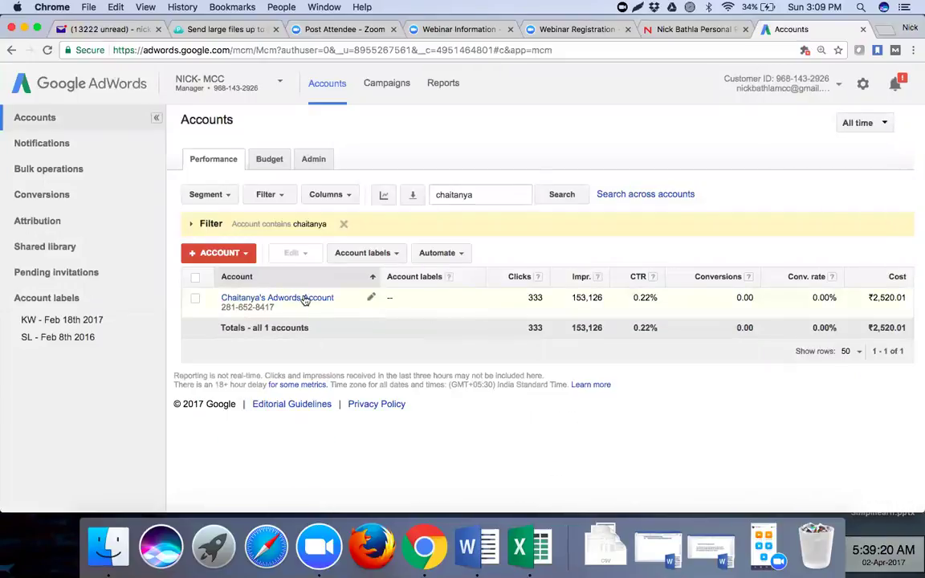
- Open the client's account, then its Test Video Campaign showing Test Ad group #1
{"action": "left_click", "coordinate": [305, 299]}
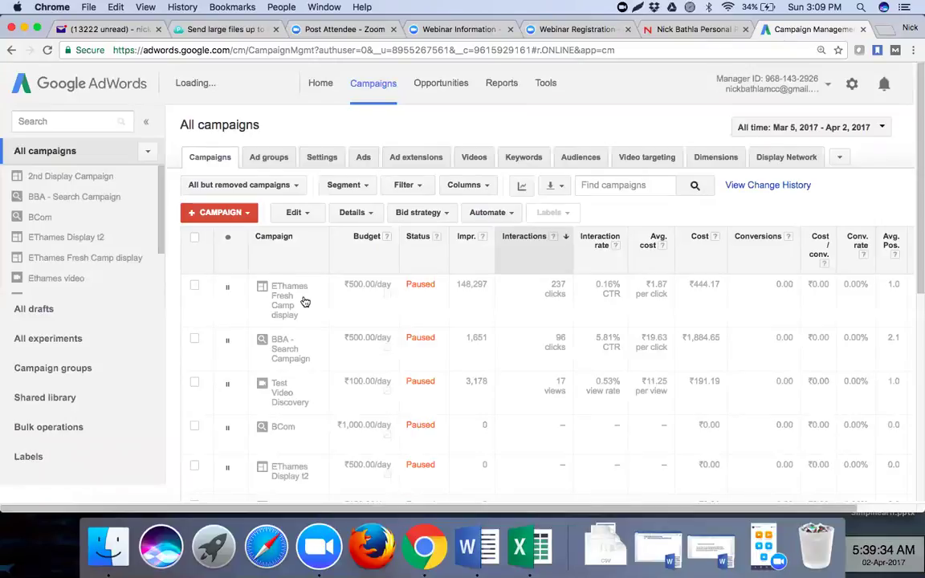
{"action": "scroll", "coordinate": [357, 382], "scroll_direction": "down", "scroll_amount": 3}
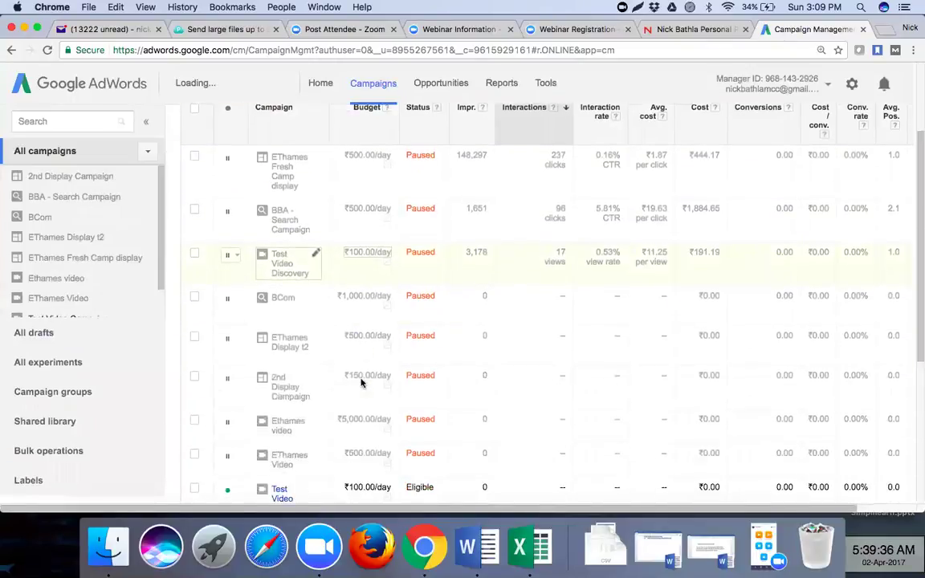
{"action": "scroll", "coordinate": [361, 383], "scroll_direction": "down", "scroll_amount": 2}
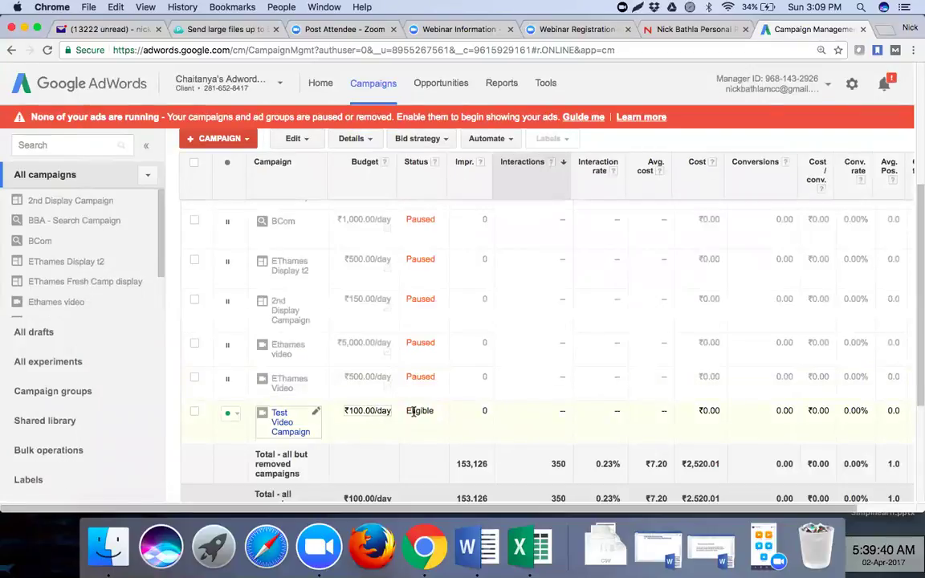
{"action": "scroll", "coordinate": [496, 410], "scroll_direction": "up", "scroll_amount": 2}
{"action": "scroll", "coordinate": [496, 411], "scroll_direction": "up", "scroll_amount": 5}
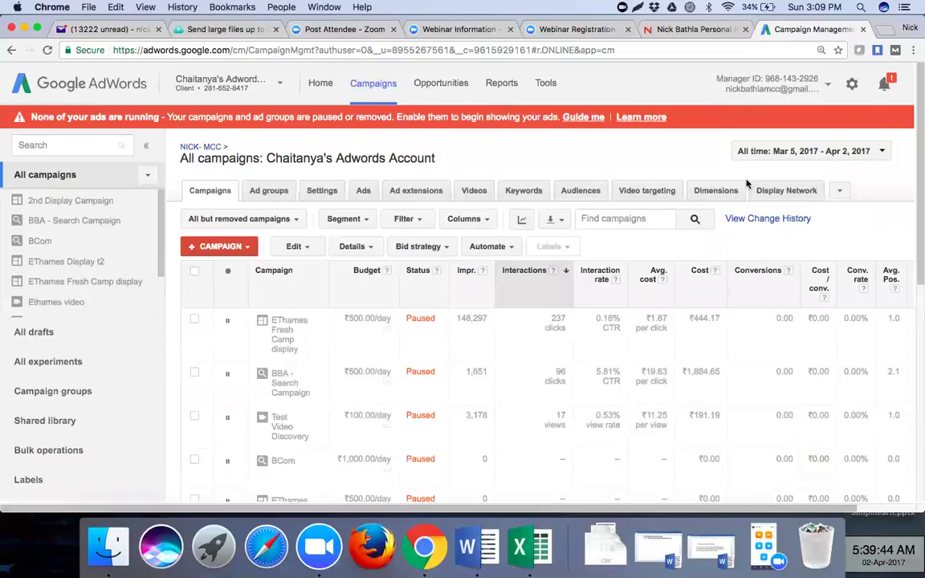
{"action": "scroll", "coordinate": [780, 366], "scroll_direction": "down", "scroll_amount": 1}
{"action": "scroll", "coordinate": [780, 365], "scroll_direction": "down", "scroll_amount": 10}
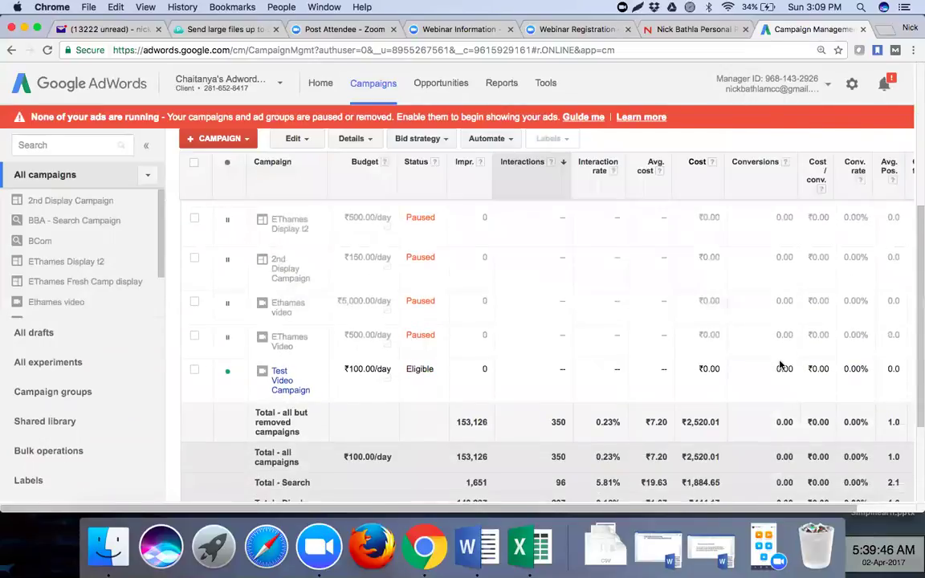
{"action": "scroll", "coordinate": [780, 366], "scroll_direction": "up", "scroll_amount": 1}
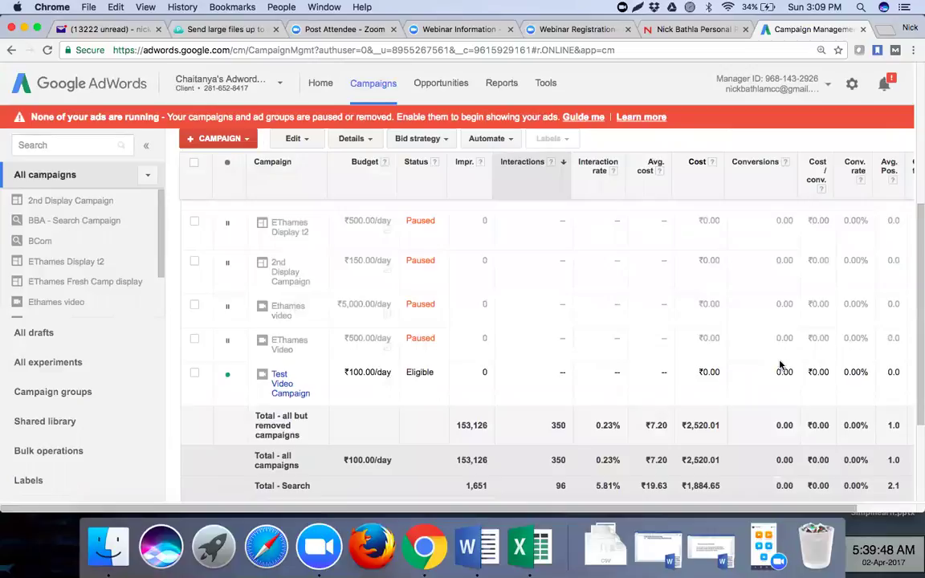
{"action": "scroll", "coordinate": [780, 366], "scroll_direction": "up", "scroll_amount": 1}
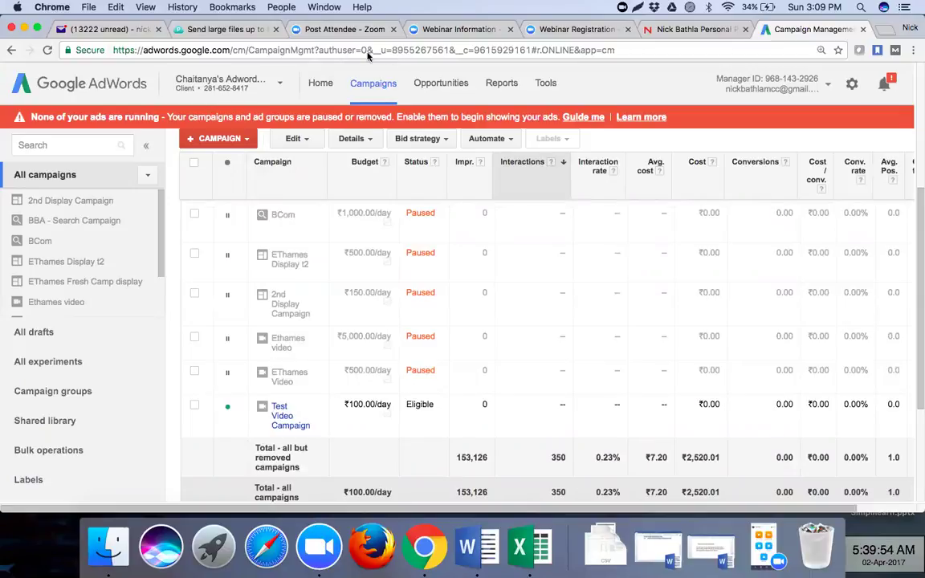
{"action": "left_click", "coordinate": [284, 419]}
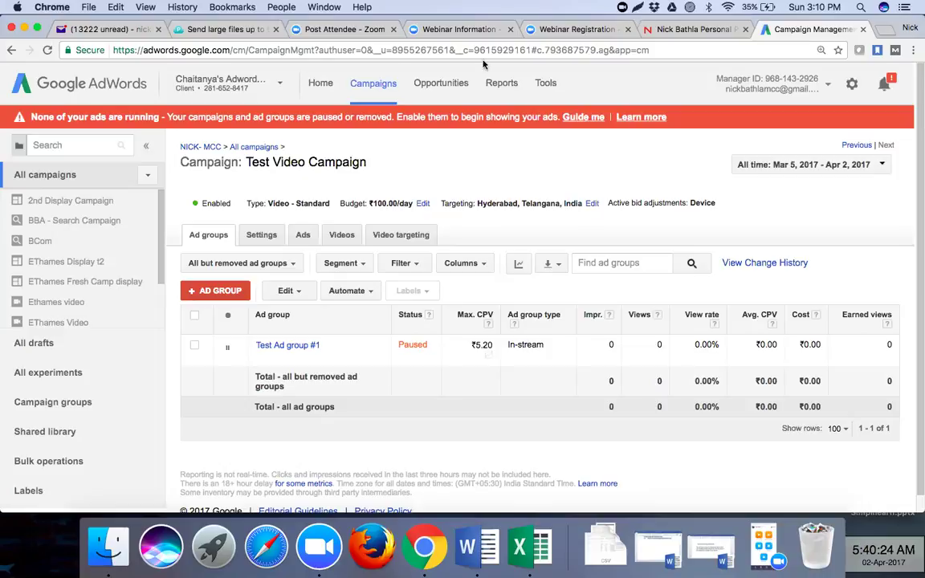
- Return to All campaigns and list the campaigns, including Test Video Discovery with 3,178 impressions
{"action": "left_click", "coordinate": [246, 148]}
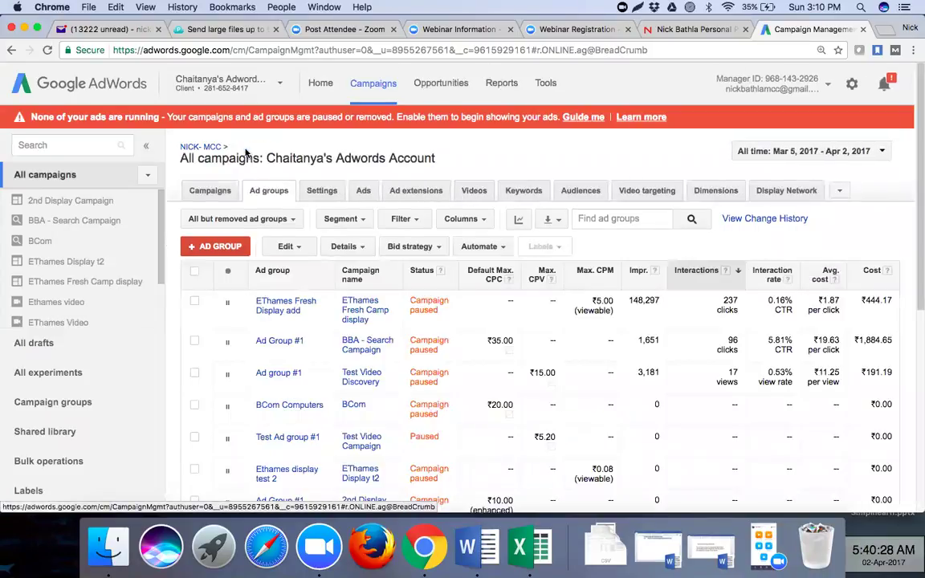
{"action": "left_click", "coordinate": [211, 193]}
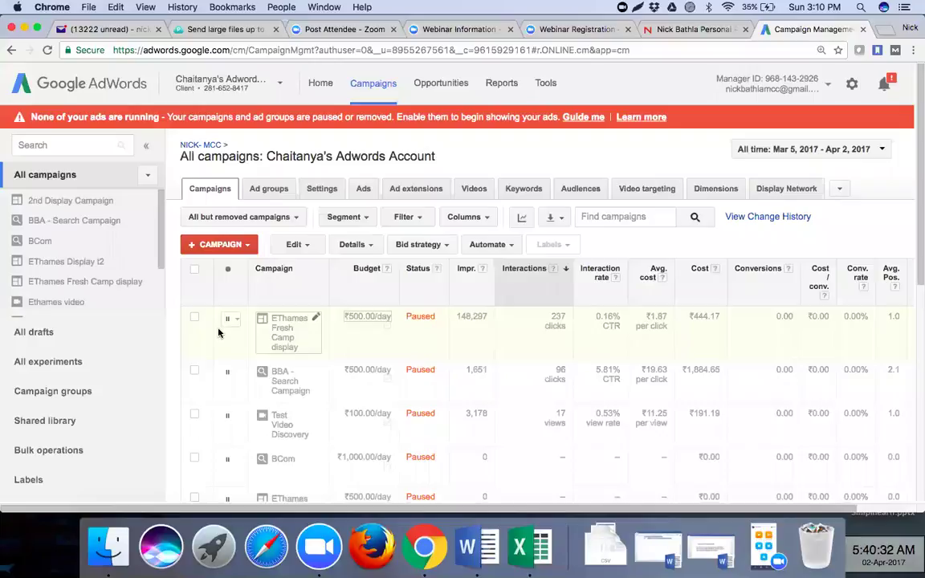
{"action": "scroll", "coordinate": [219, 333], "scroll_direction": "down", "scroll_amount": 5}
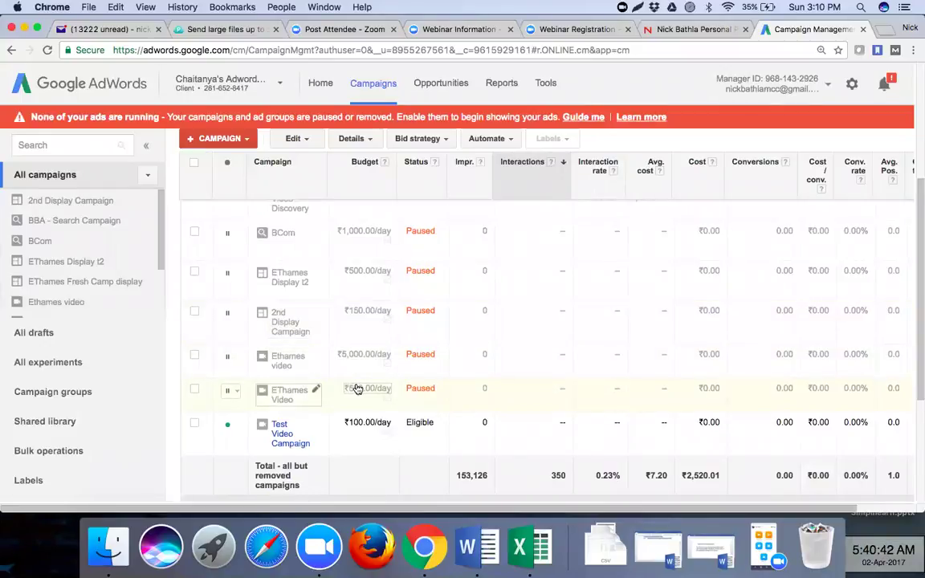
{"action": "scroll", "coordinate": [358, 389], "scroll_direction": "up", "scroll_amount": 2}
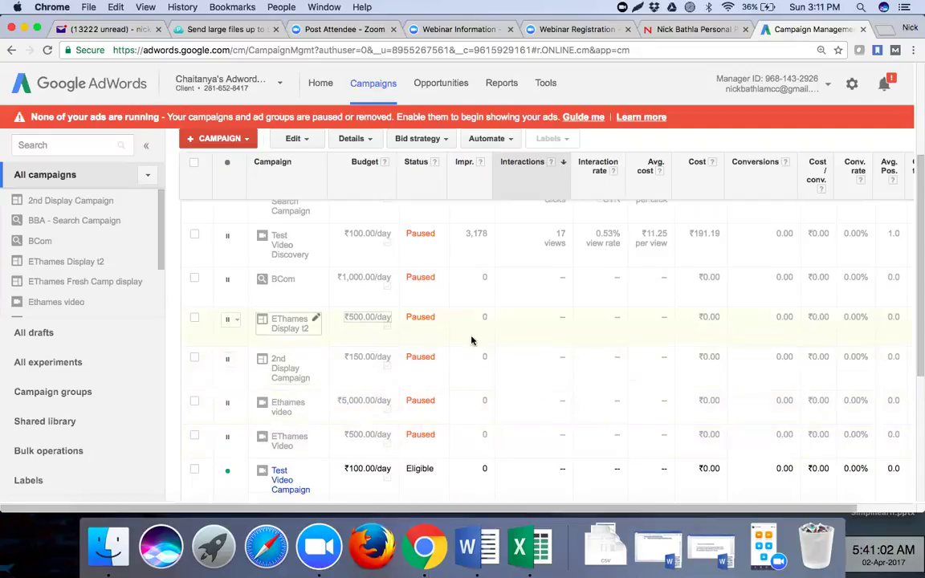
{"action": "scroll", "coordinate": [471, 341], "scroll_direction": "up", "scroll_amount": 3}
{"action": "scroll", "coordinate": [471, 341], "scroll_direction": "up", "scroll_amount": 2}
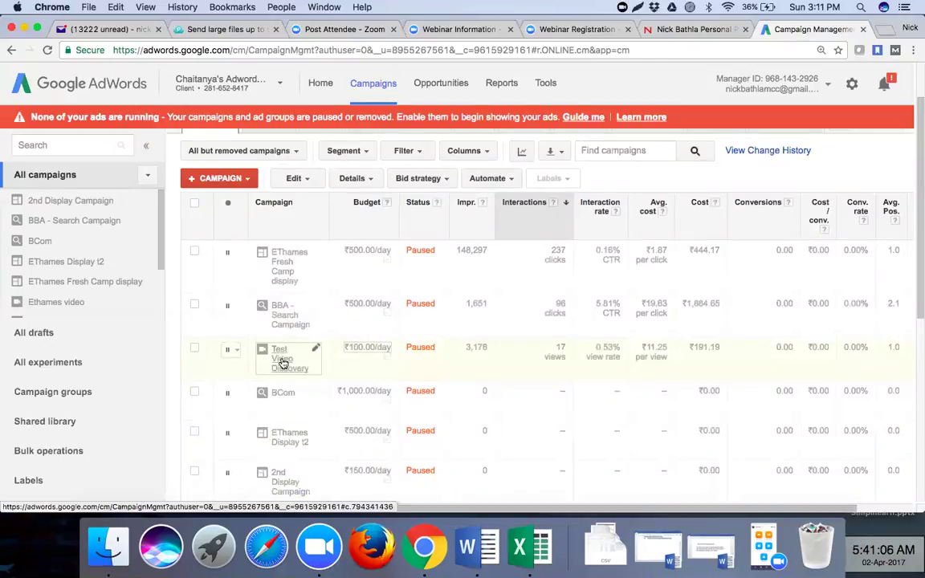
- Open Test Video Discovery's Ads, then Videos, to show the EThames Sports & Ethnic Day video
{"action": "left_click", "coordinate": [283, 361]}
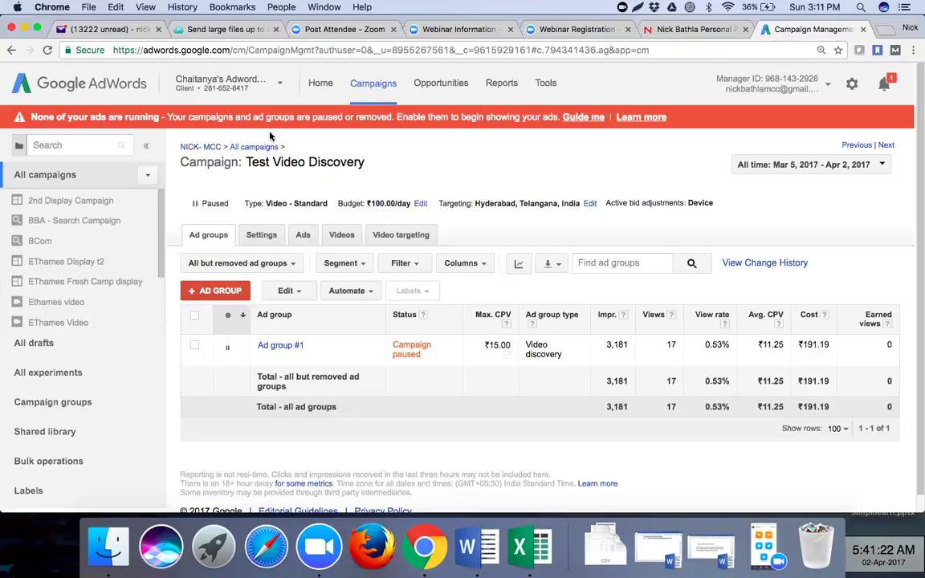
{"action": "left_click", "coordinate": [303, 237]}
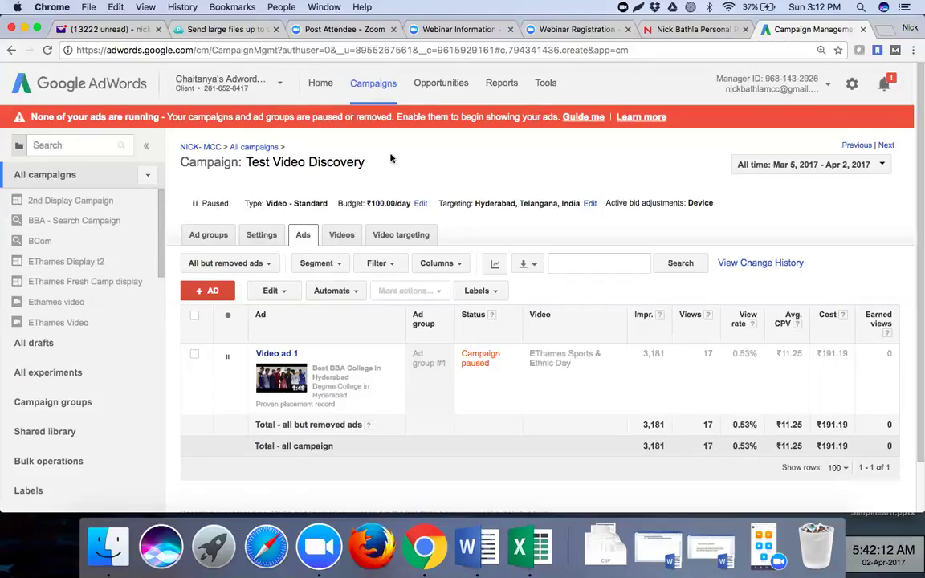
{"action": "left_click", "coordinate": [338, 236]}
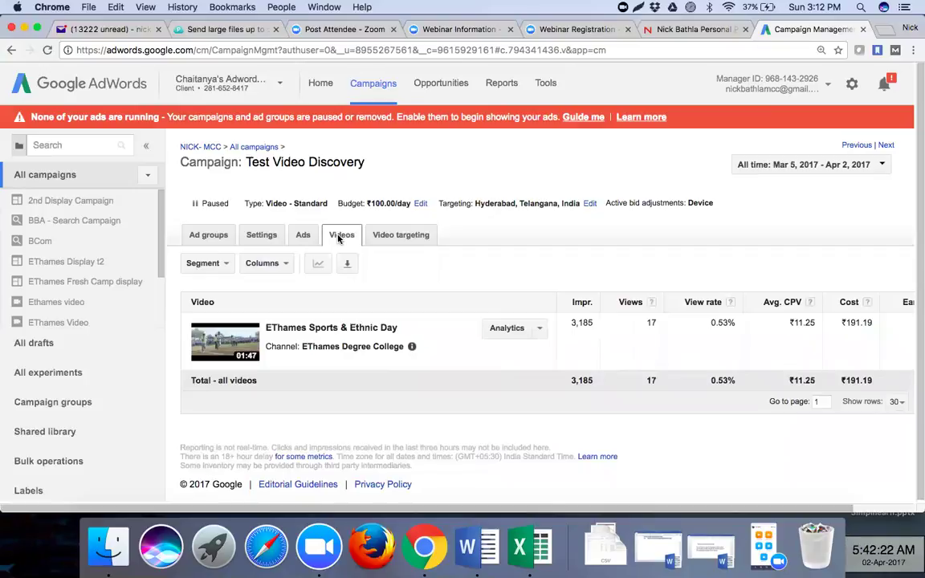
- Review the EThames Sports & Ethnic Day video analytics (17 paid views), then return to Videos
{"action": "left_click", "coordinate": [512, 331]}
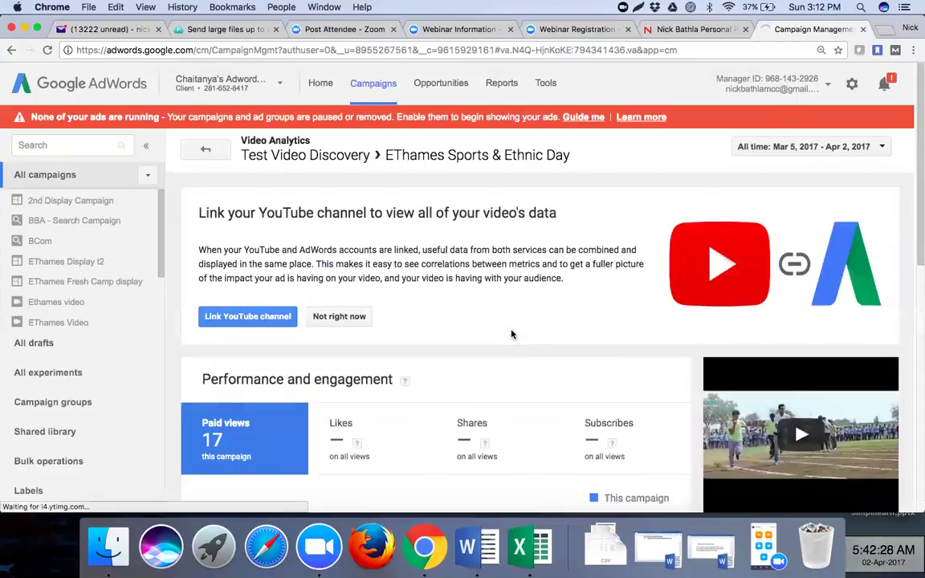
{"action": "scroll", "coordinate": [492, 347], "scroll_direction": "down", "scroll_amount": 2}
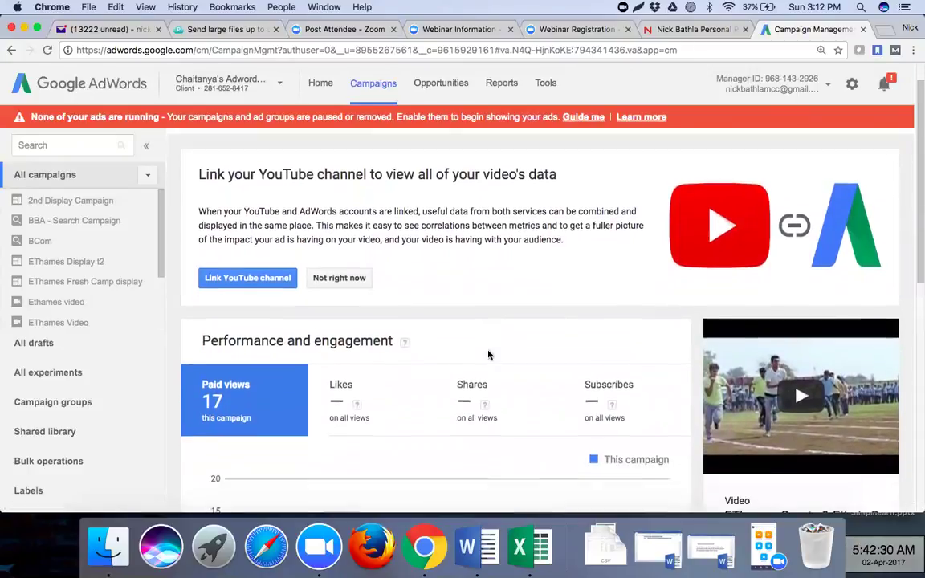
{"action": "scroll", "coordinate": [489, 355], "scroll_direction": "down", "scroll_amount": 5}
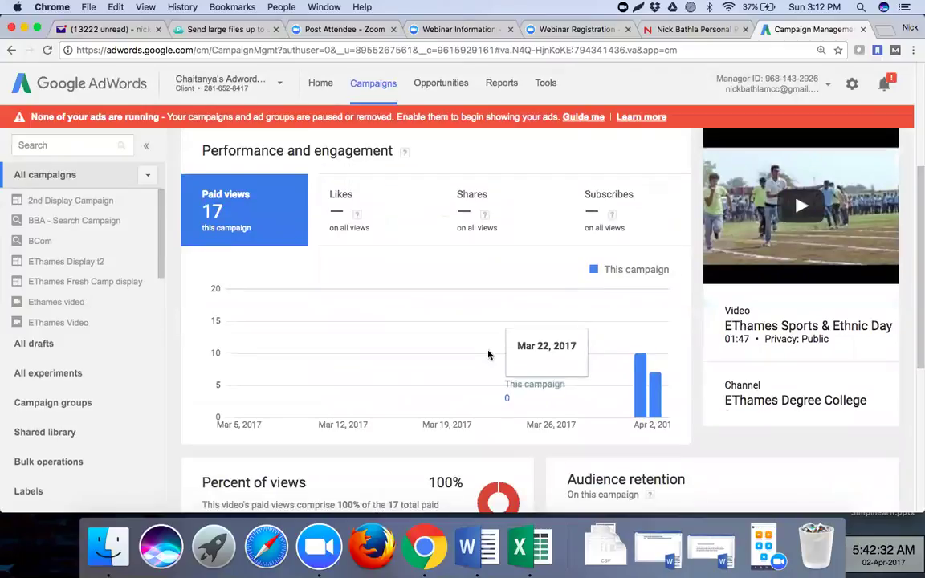
{"action": "scroll", "coordinate": [489, 354], "scroll_direction": "down", "scroll_amount": 4}
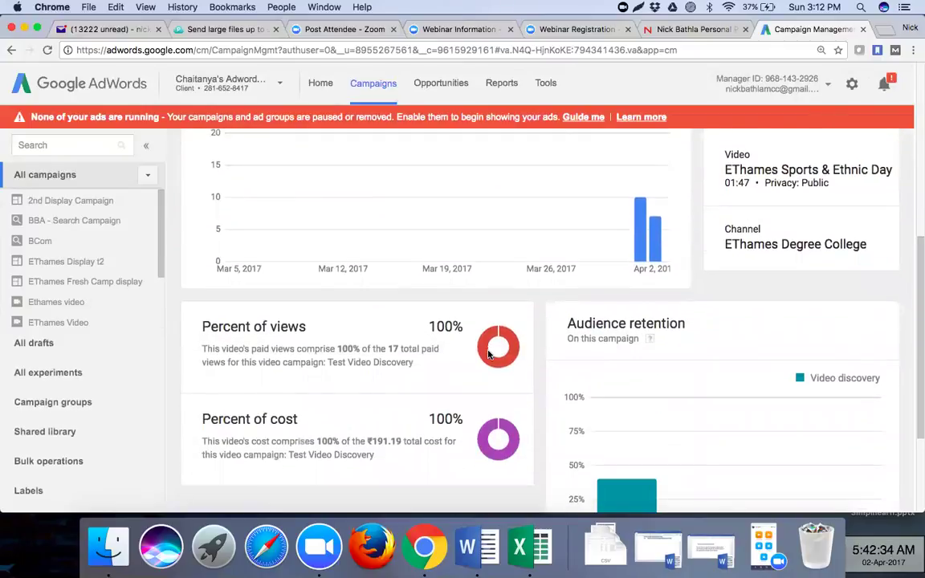
{"action": "scroll", "coordinate": [488, 355], "scroll_direction": "down", "scroll_amount": 2}
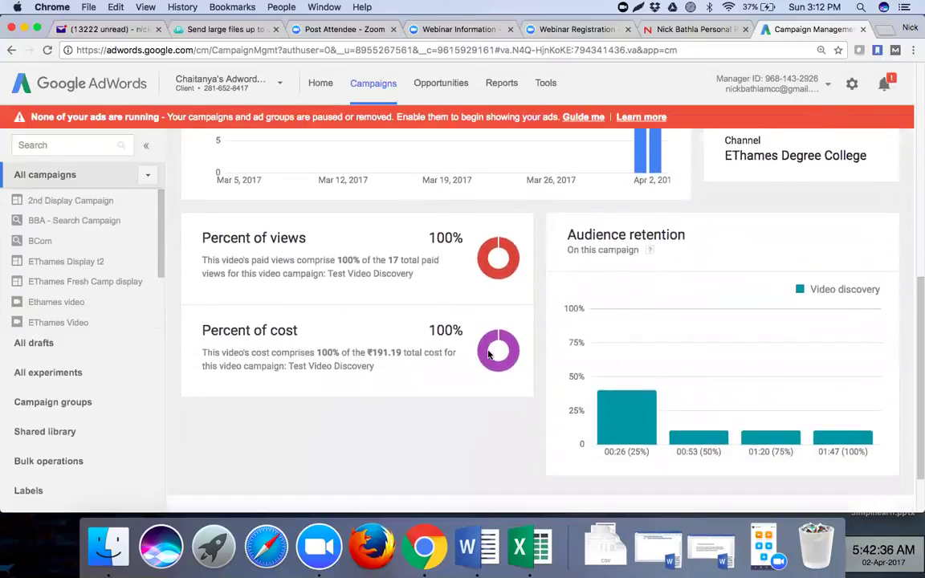
{"action": "scroll", "coordinate": [488, 354], "scroll_direction": "up", "scroll_amount": 2}
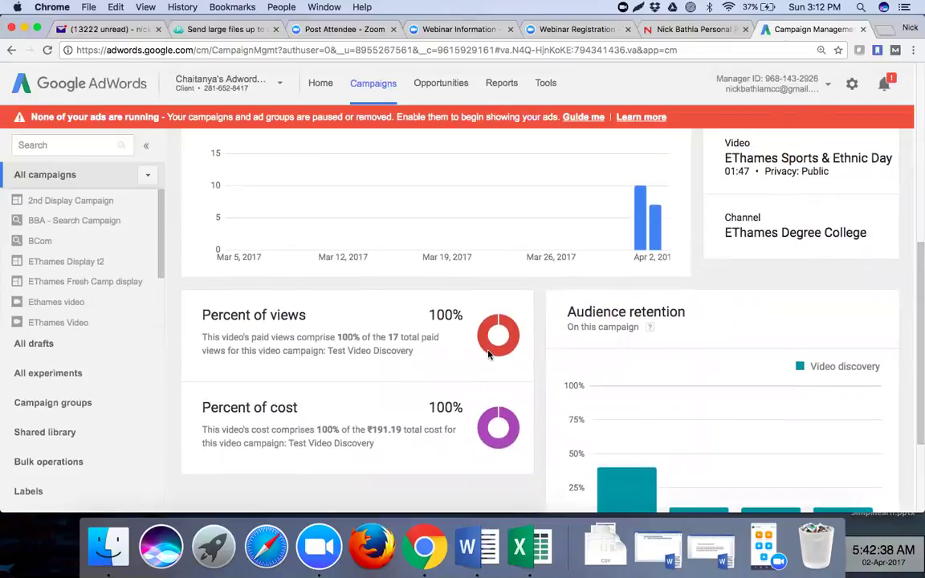
{"action": "scroll", "coordinate": [489, 354], "scroll_direction": "down", "scroll_amount": 4}
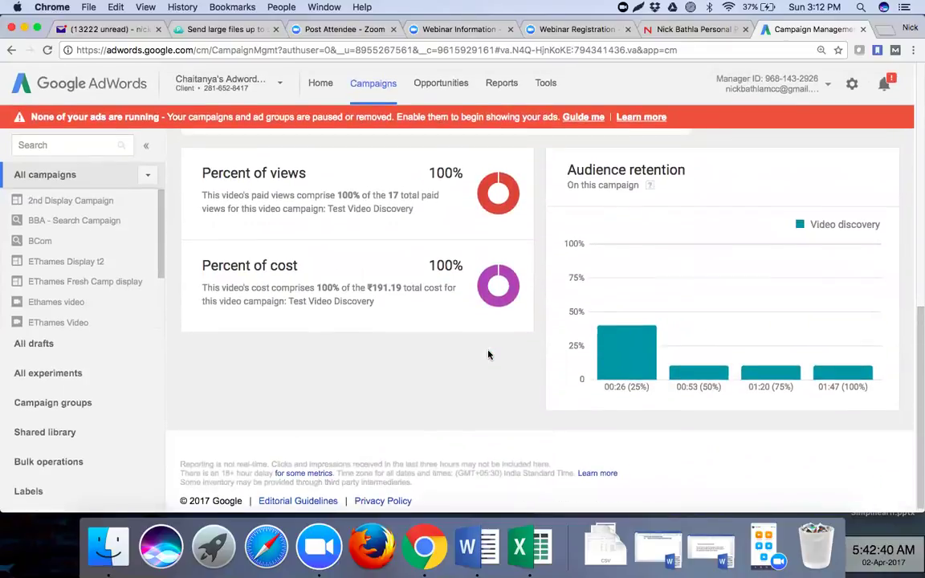
{"action": "scroll", "coordinate": [488, 354], "scroll_direction": "up", "scroll_amount": 14}
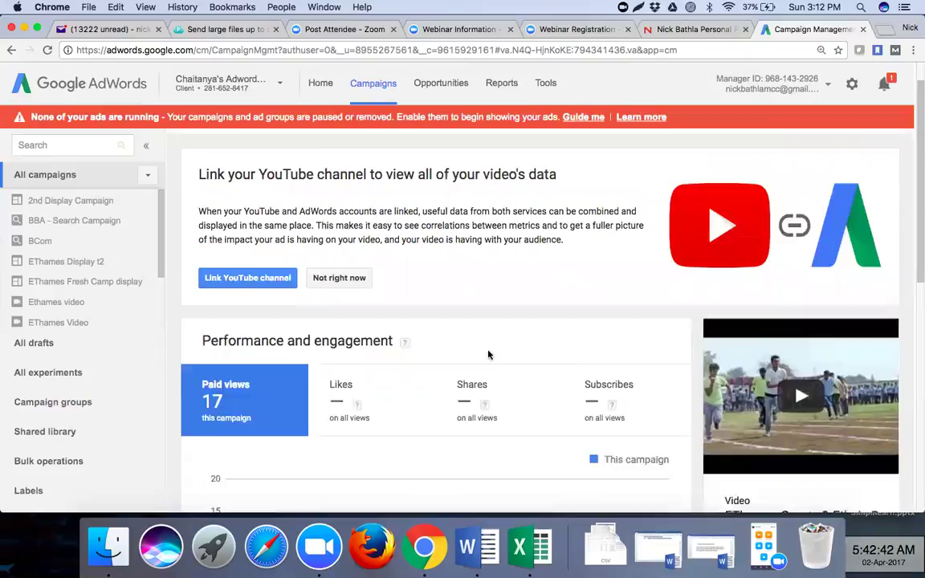
{"action": "scroll", "coordinate": [489, 354], "scroll_direction": "up", "scroll_amount": 1}
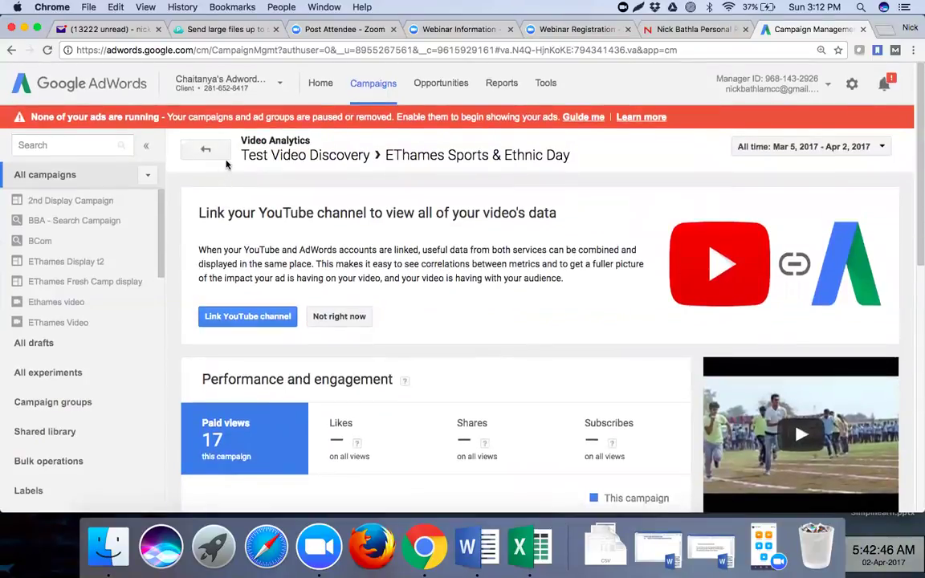
{"action": "left_click", "coordinate": [213, 151]}
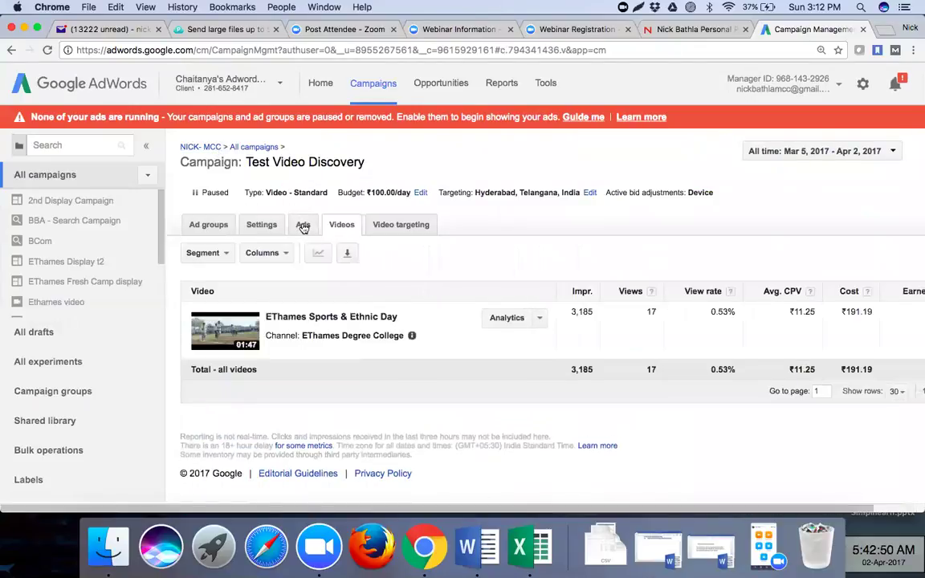
- Review video targeting demographics by age, gender, parental status and household income
{"action": "left_click", "coordinate": [383, 229]}
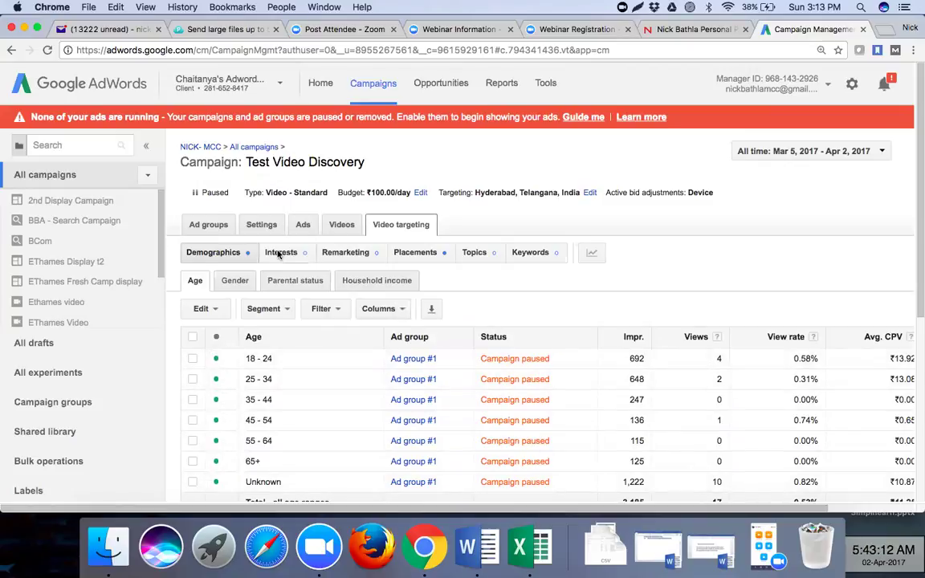
{"action": "left_click", "coordinate": [234, 281]}
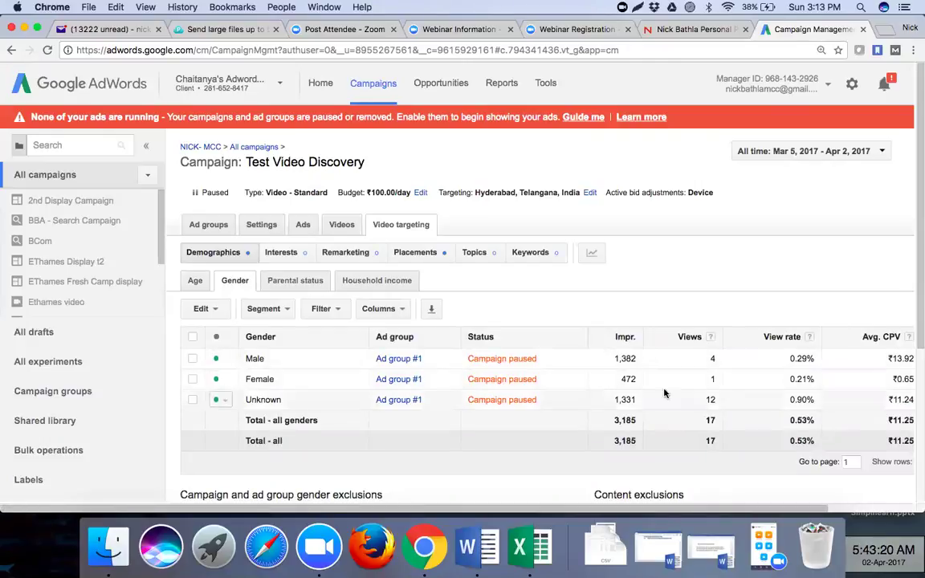
{"action": "left_click", "coordinate": [275, 283]}
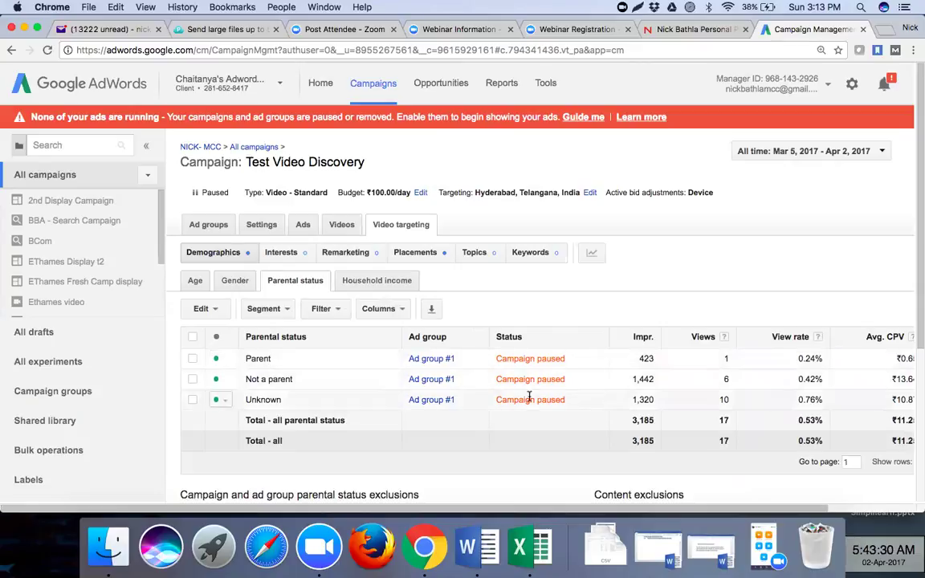
{"action": "left_click", "coordinate": [367, 284]}
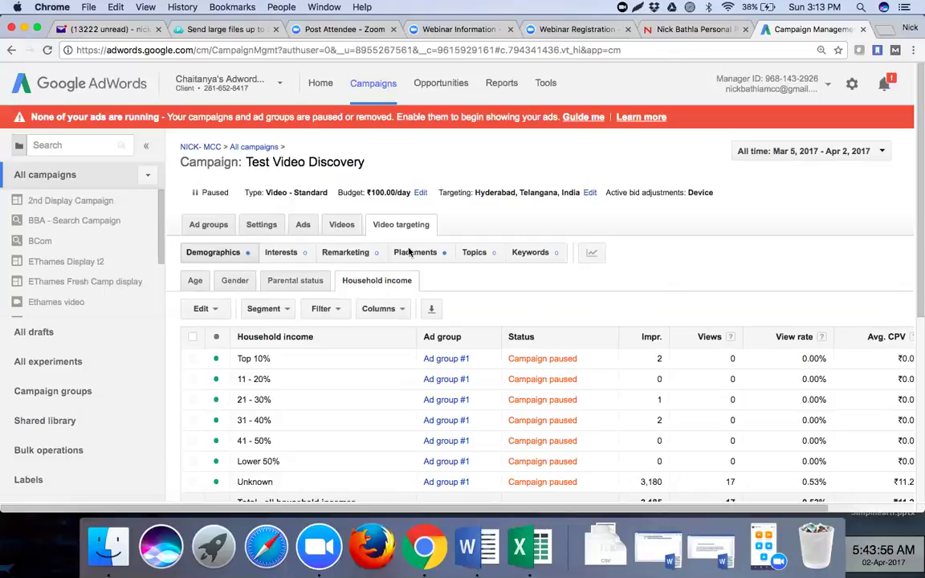
- Show the campaign's placements, sorted by impressions and then by views
{"action": "left_click", "coordinate": [347, 254]}
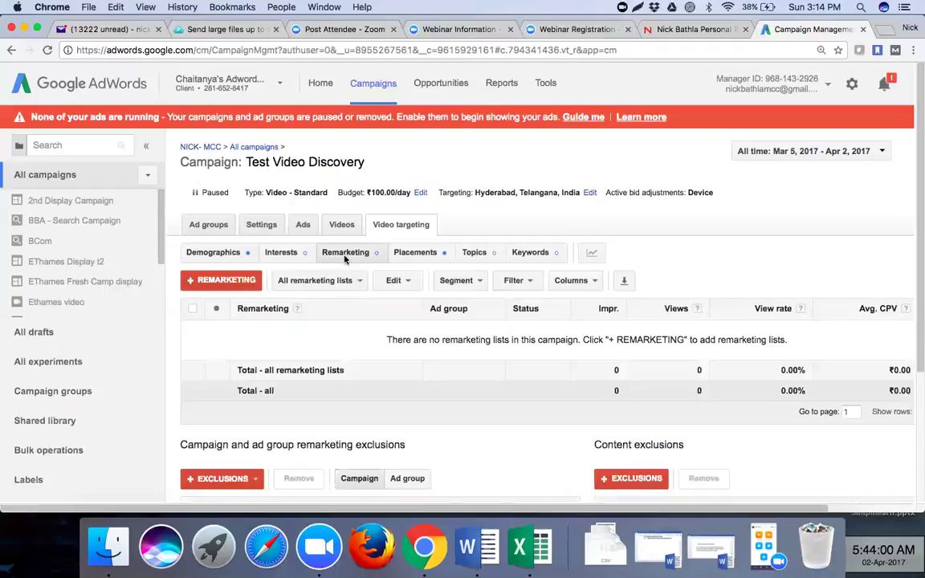
{"action": "left_click", "coordinate": [412, 254]}
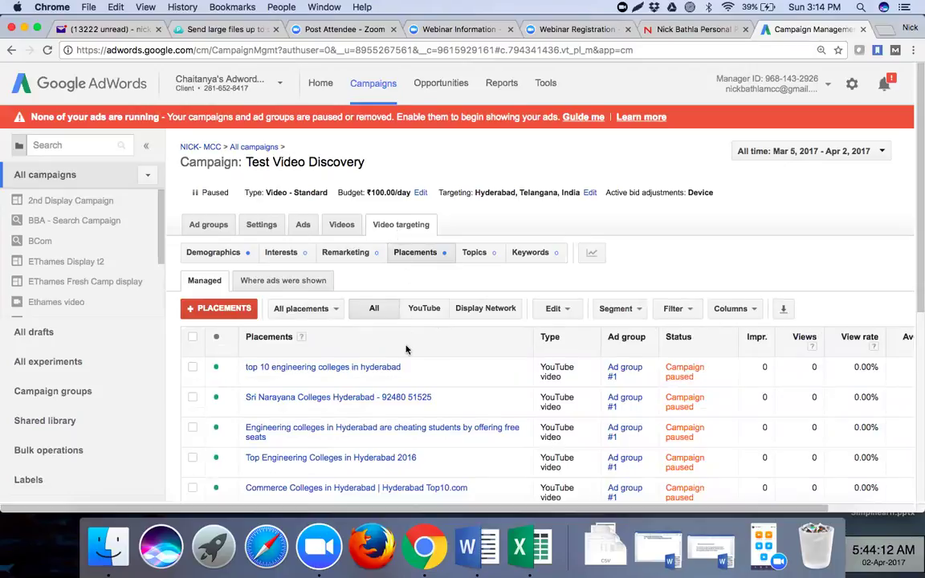
{"action": "left_click", "coordinate": [756, 354]}
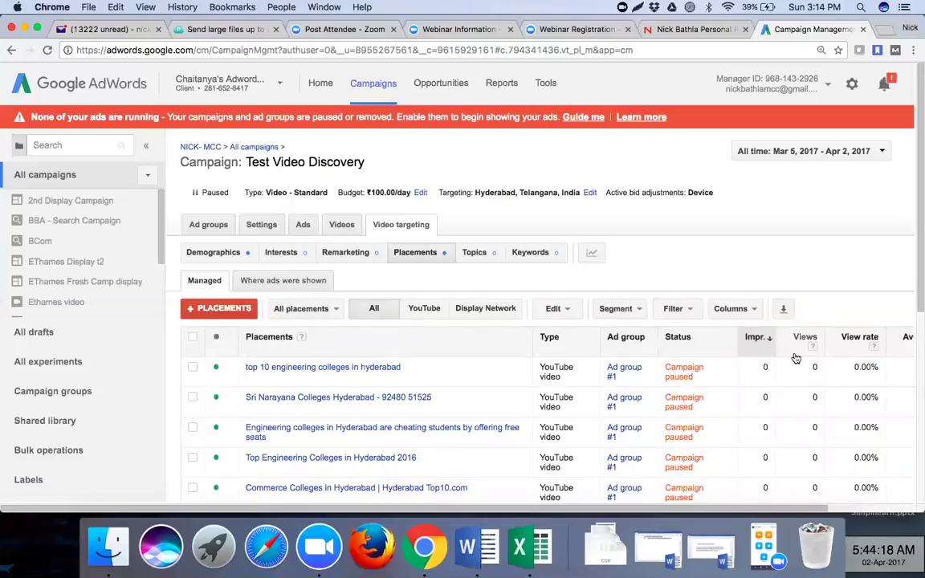
{"action": "left_click", "coordinate": [796, 356]}
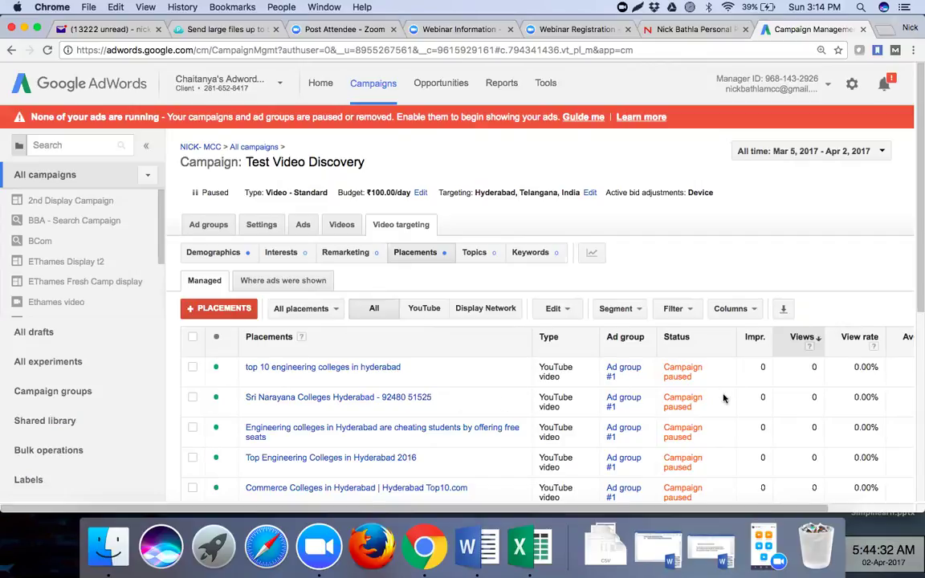
{"action": "scroll", "coordinate": [723, 398], "scroll_direction": "down", "scroll_amount": 2}
{"action": "scroll", "coordinate": [723, 398], "scroll_direction": "down", "scroll_amount": 3}
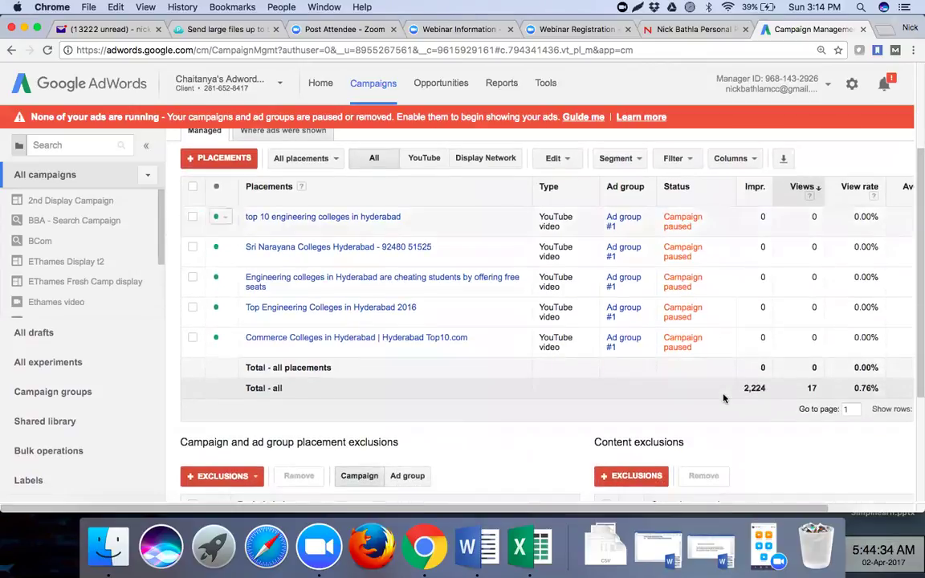
{"action": "scroll", "coordinate": [723, 398], "scroll_direction": "up", "scroll_amount": 2}
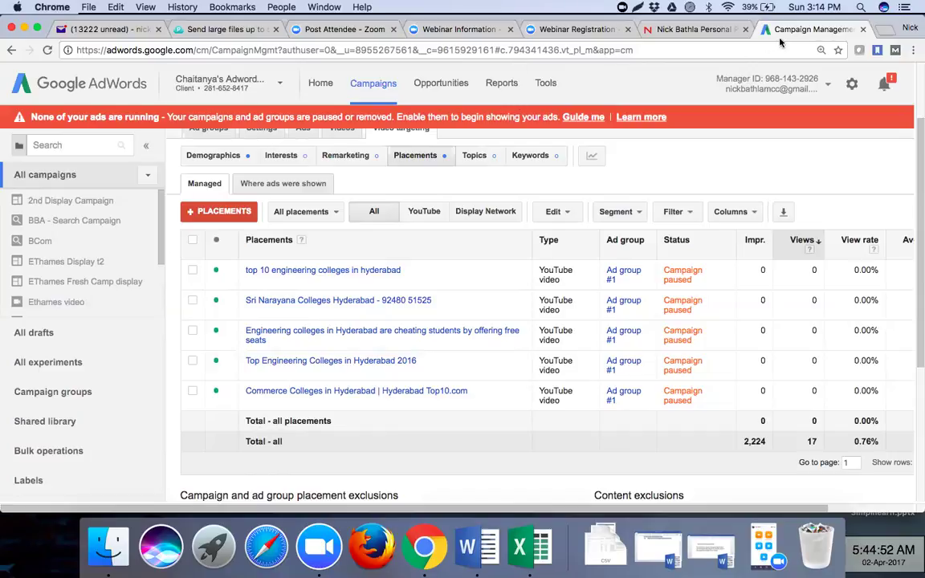
- Filter placements to YouTube, then to Display Network, which has none
{"action": "left_click", "coordinate": [426, 211]}
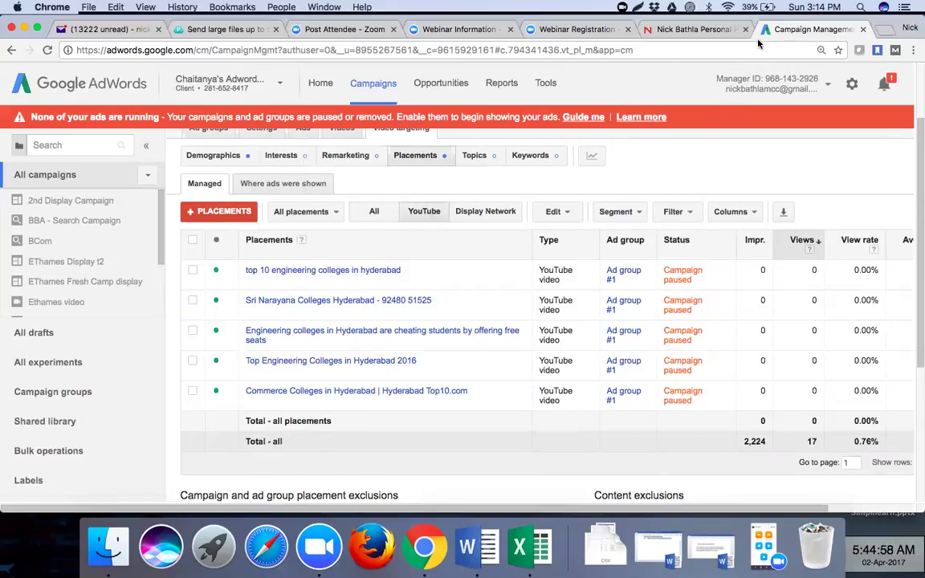
{"action": "left_click", "coordinate": [468, 212]}
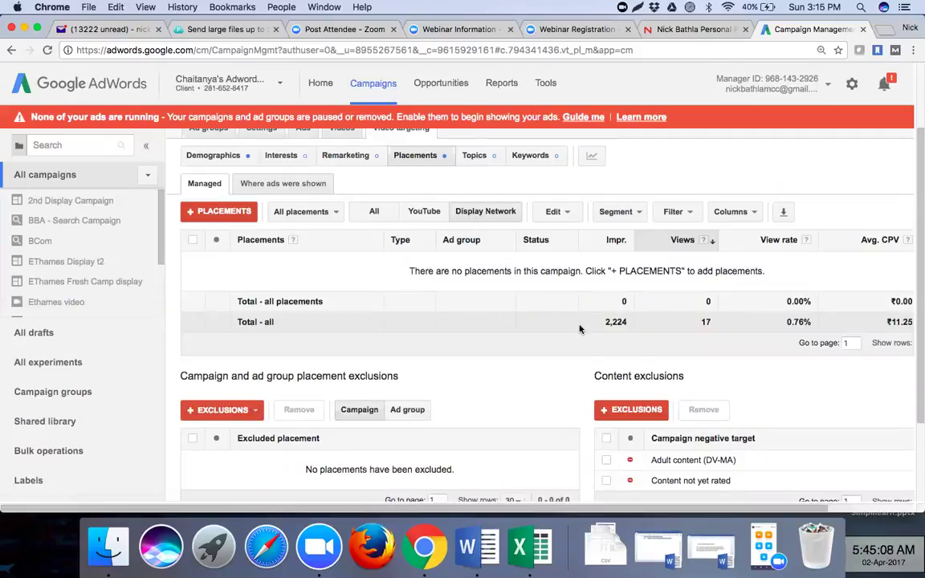
{"action": "scroll", "coordinate": [532, 359], "scroll_direction": "down", "scroll_amount": 3}
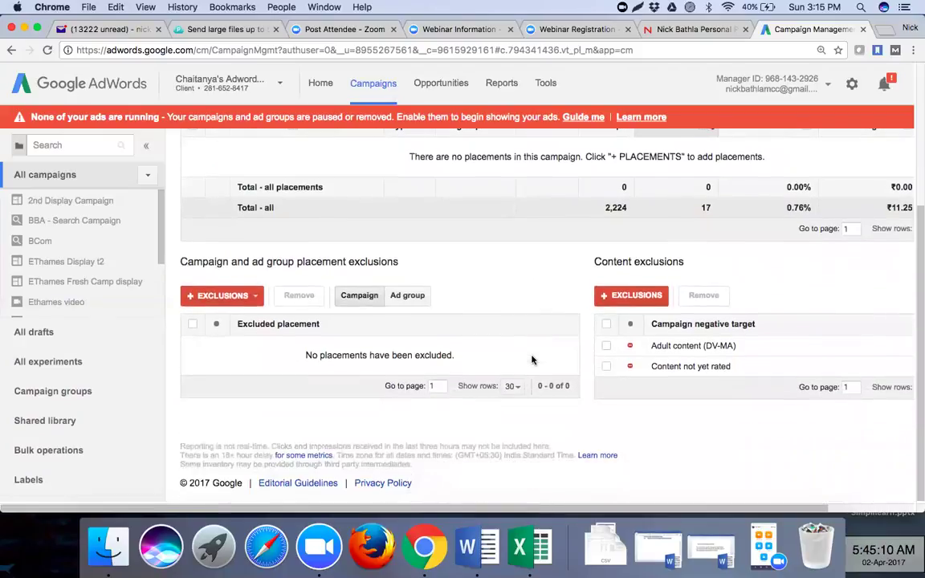
{"action": "scroll", "coordinate": [532, 360], "scroll_direction": "up", "scroll_amount": 3}
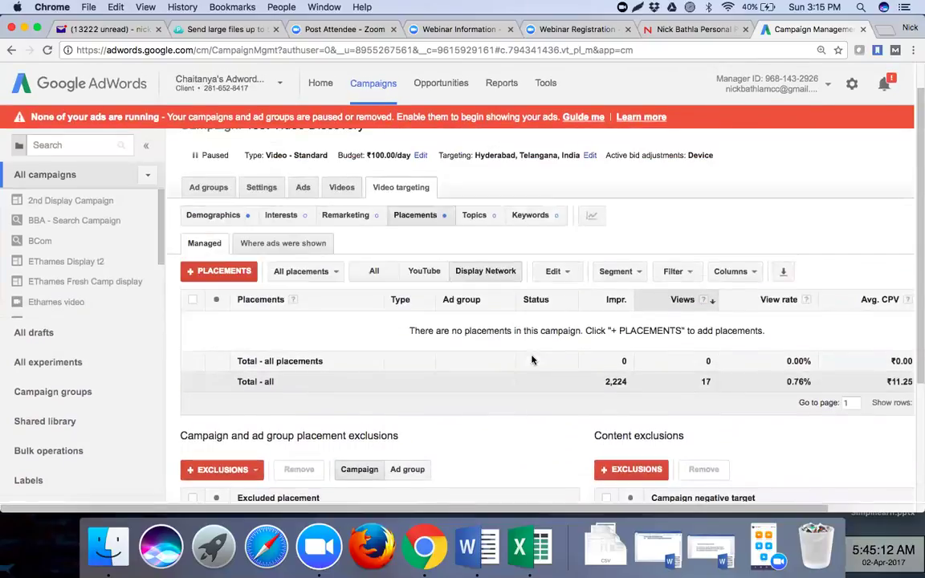
{"action": "scroll", "coordinate": [532, 356], "scroll_direction": "up", "scroll_amount": 1}
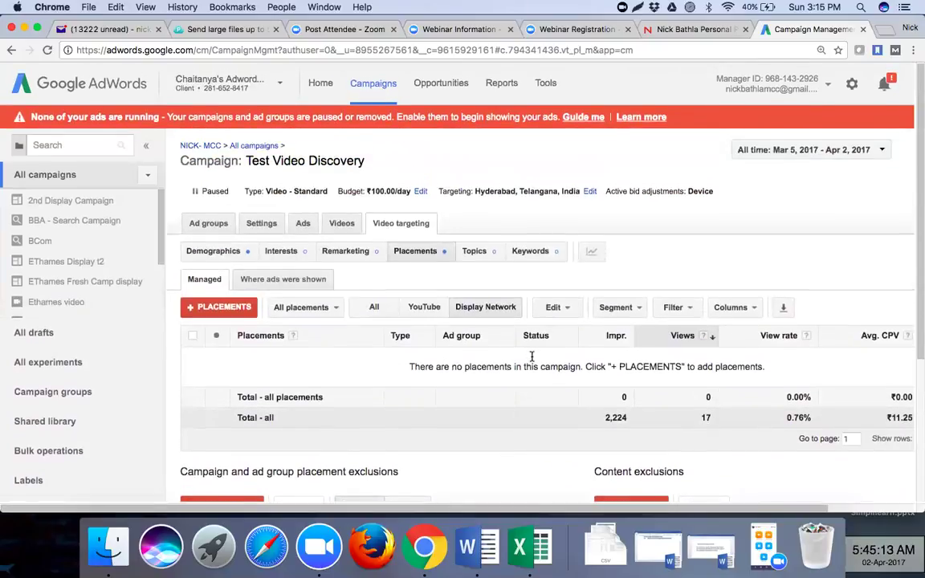
- Check the Topics, Keywords, Search terms, Remarketing and Interests reports, ending on empty Interests
{"action": "left_click", "coordinate": [475, 252]}
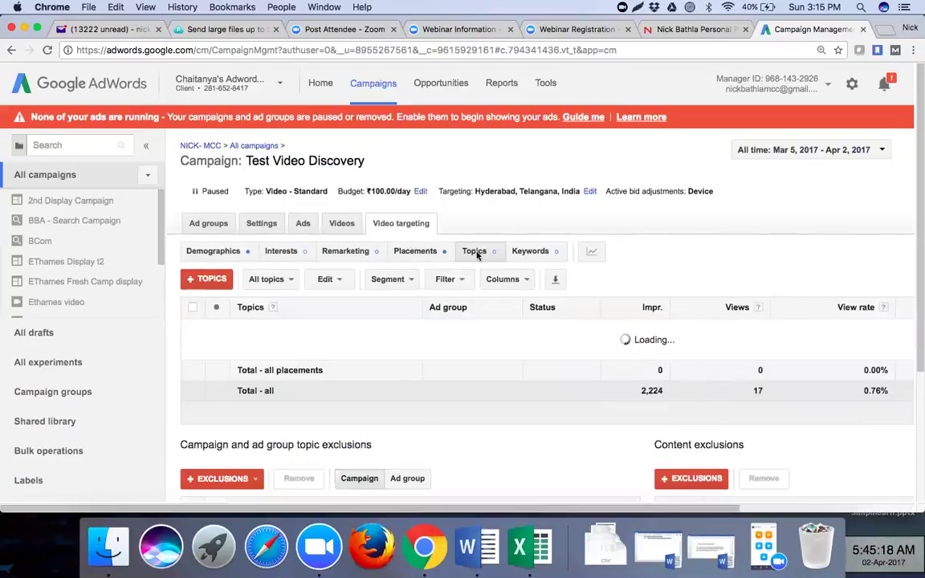
{"action": "left_click", "coordinate": [526, 254]}
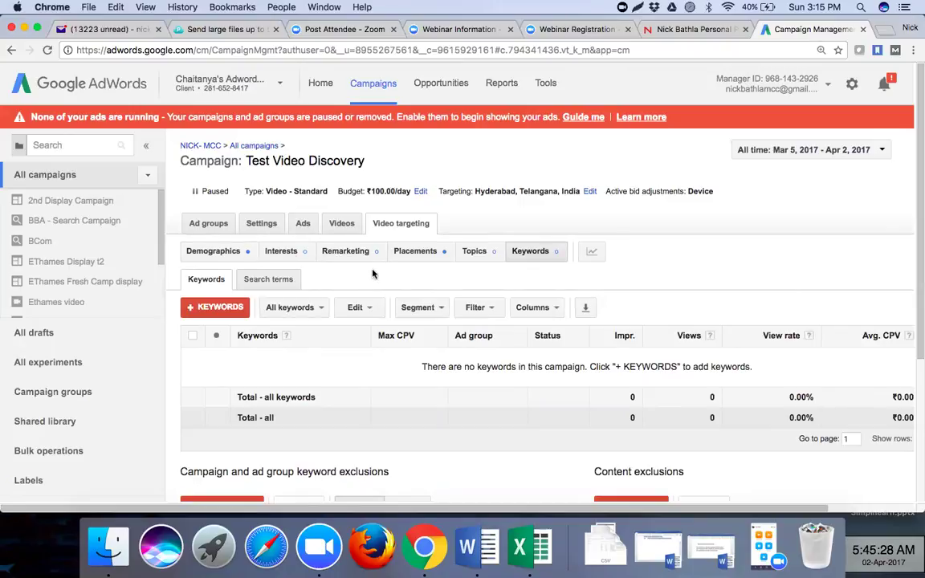
{"action": "left_click", "coordinate": [271, 283]}
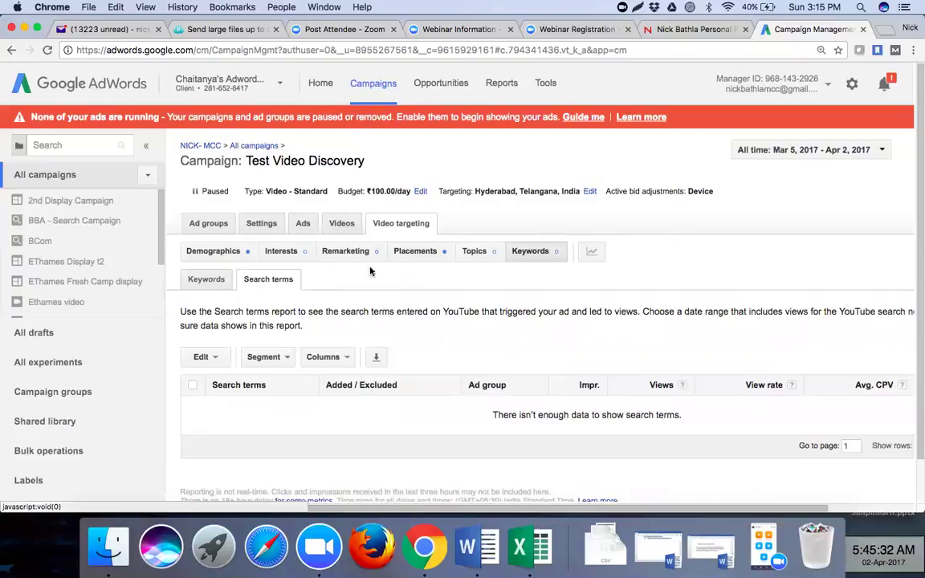
{"action": "left_click", "coordinate": [347, 253]}
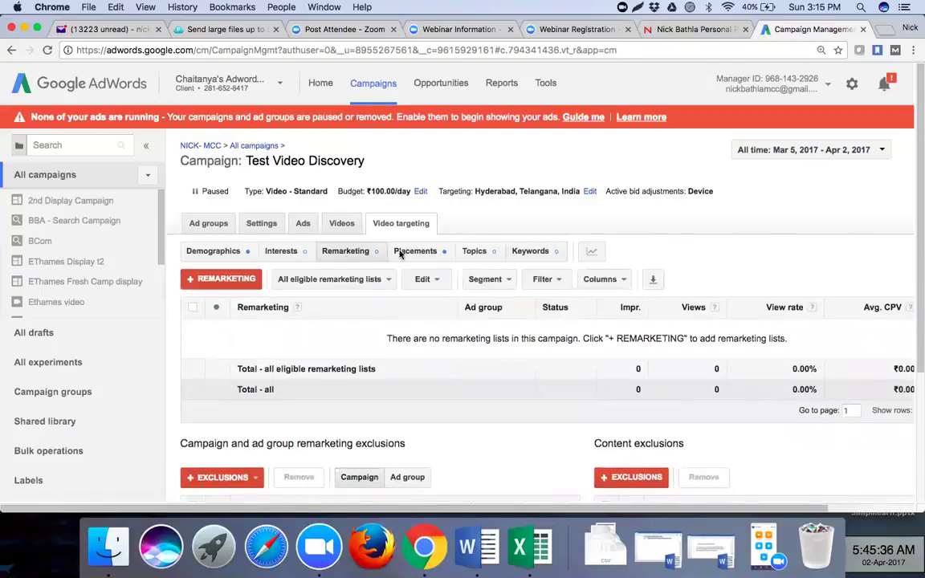
{"action": "left_click", "coordinate": [275, 255]}
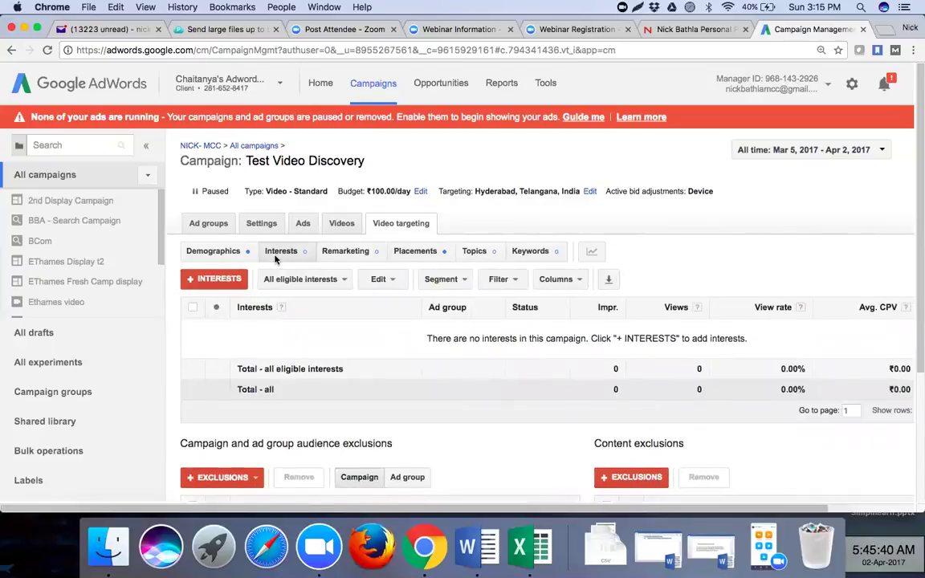
{"action": "scroll", "coordinate": [328, 381], "scroll_direction": "down", "scroll_amount": 2}
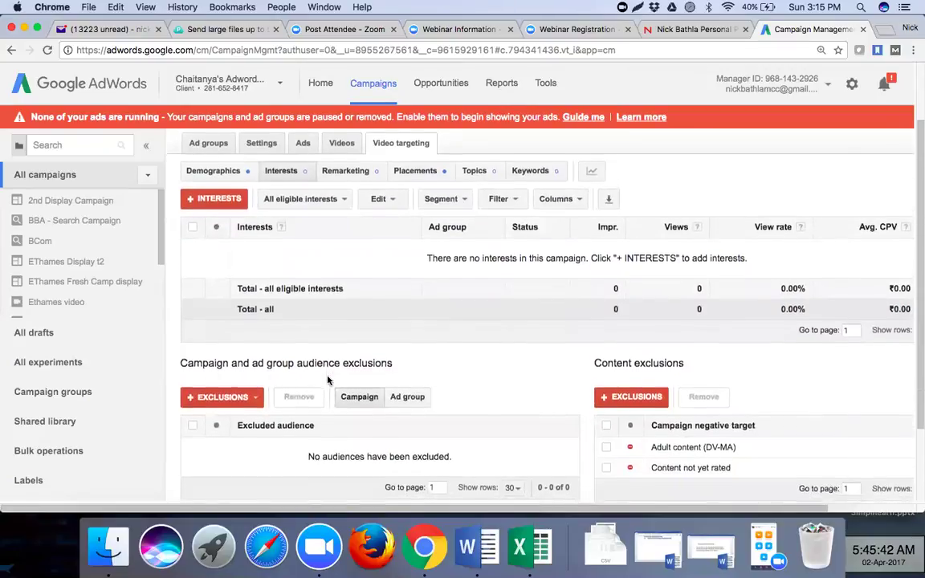
{"action": "scroll", "coordinate": [328, 381], "scroll_direction": "down", "scroll_amount": 2}
{"action": "scroll", "coordinate": [328, 381], "scroll_direction": "up", "scroll_amount": 4}
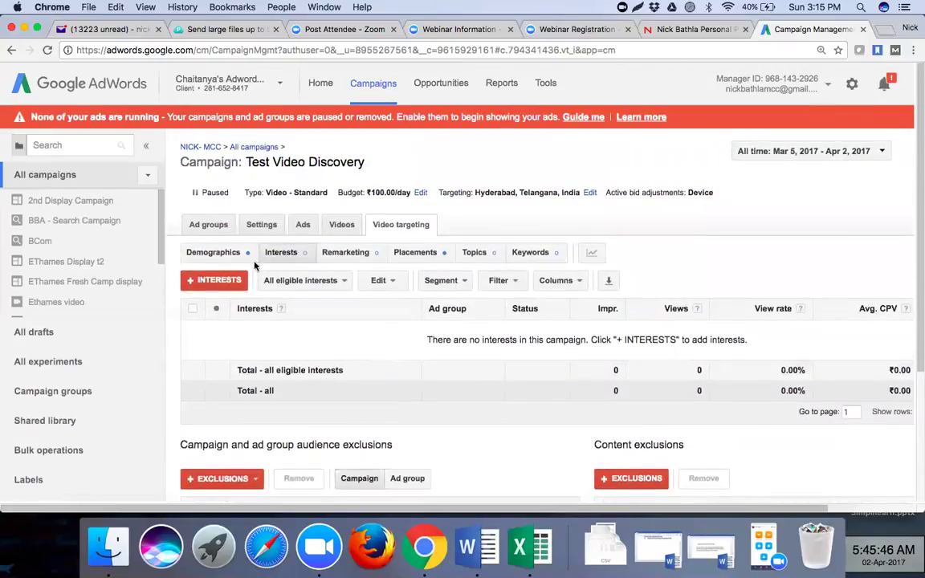
{"action": "left_click", "coordinate": [414, 254]}
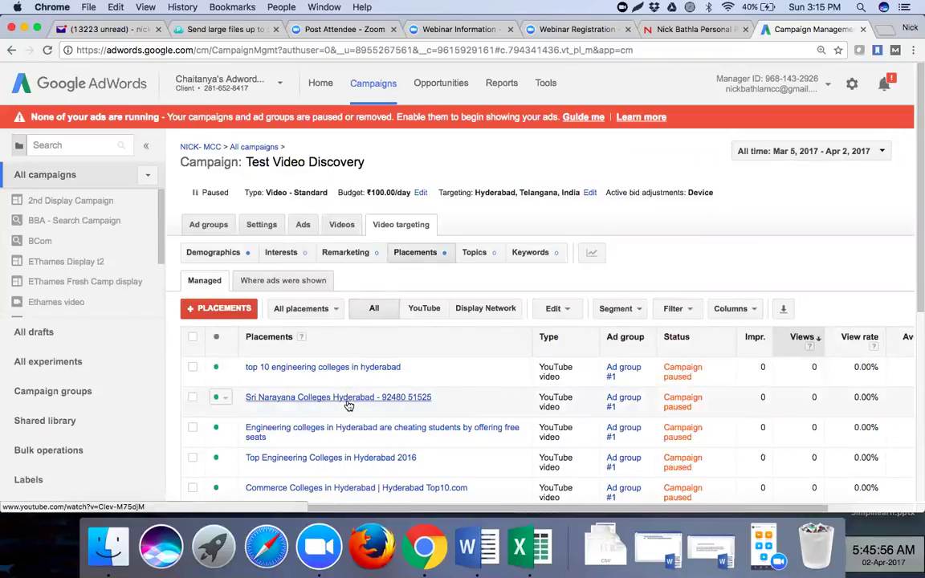
{"action": "scroll", "coordinate": [347, 406], "scroll_direction": "down", "scroll_amount": 2}
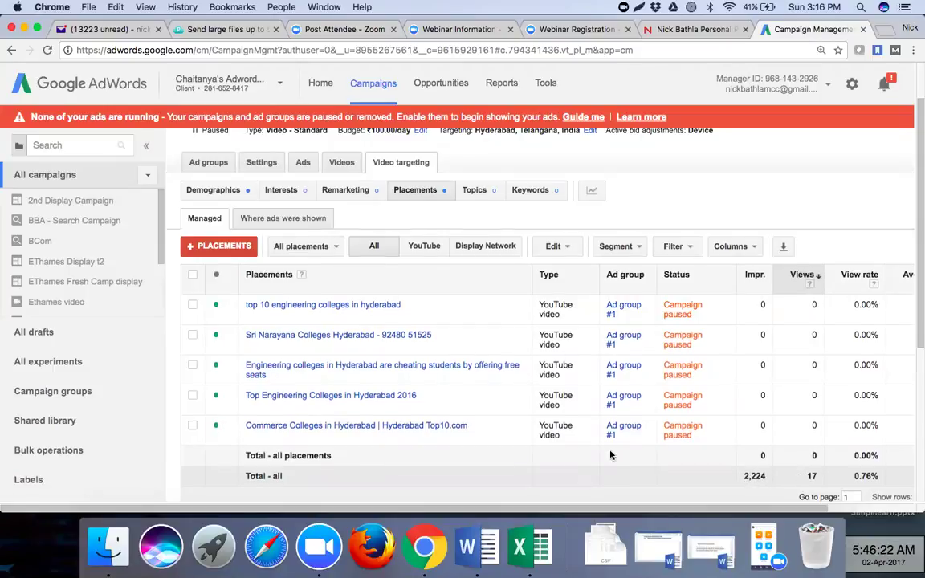
{"action": "scroll", "coordinate": [611, 455], "scroll_direction": "down", "scroll_amount": 10}
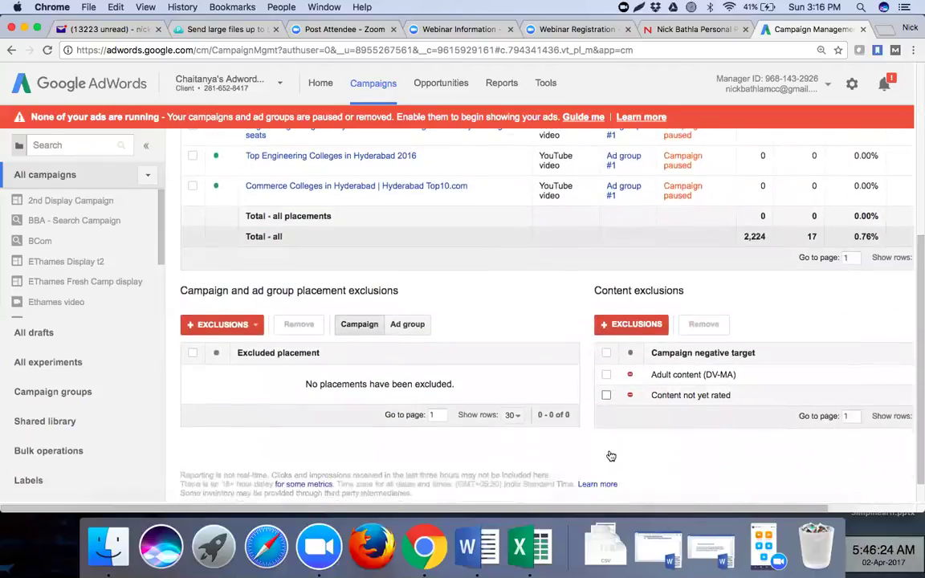
{"action": "scroll", "coordinate": [610, 456], "scroll_direction": "down", "scroll_amount": 2}
{"action": "scroll", "coordinate": [610, 455], "scroll_direction": "up", "scroll_amount": 15}
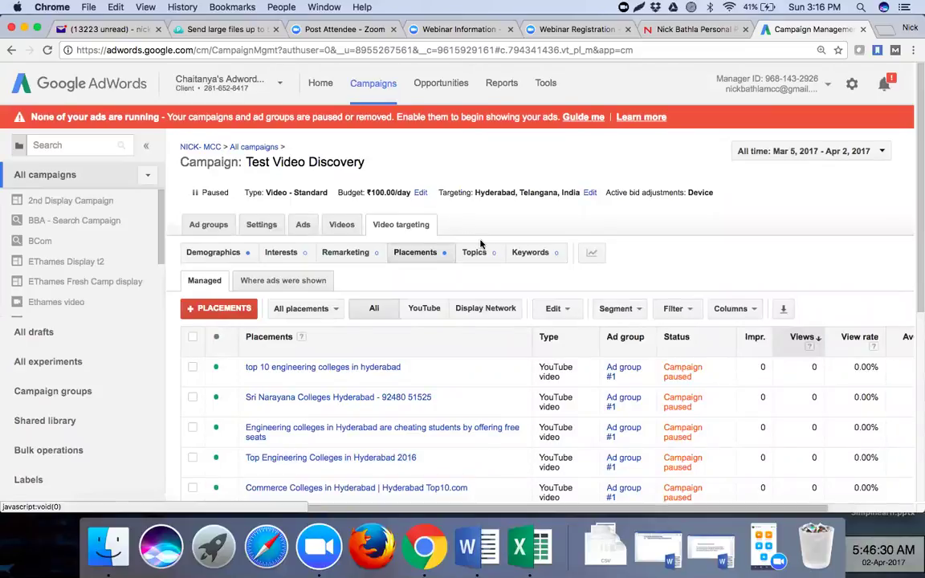
{"action": "left_click", "coordinate": [549, 258]}
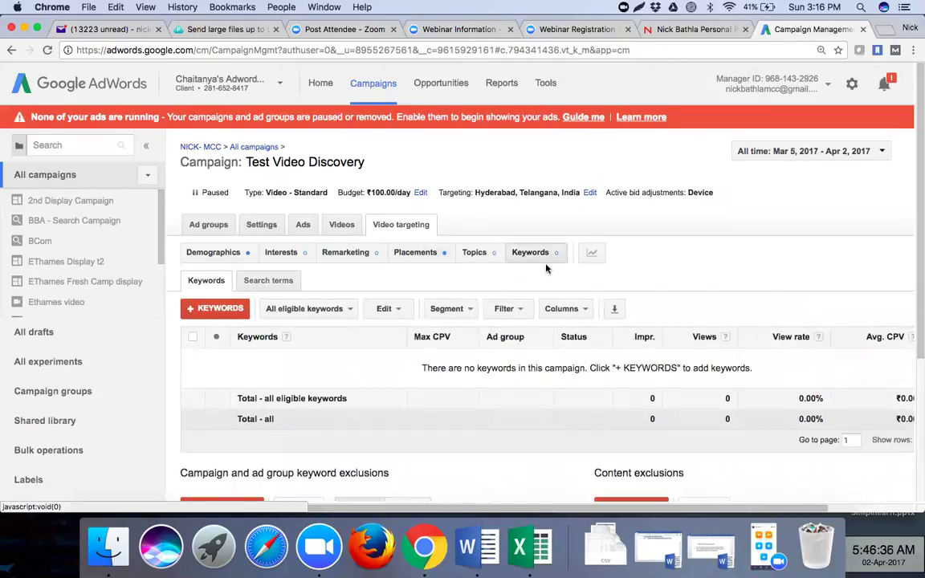
{"action": "scroll", "coordinate": [532, 408], "scroll_direction": "down", "scroll_amount": 5}
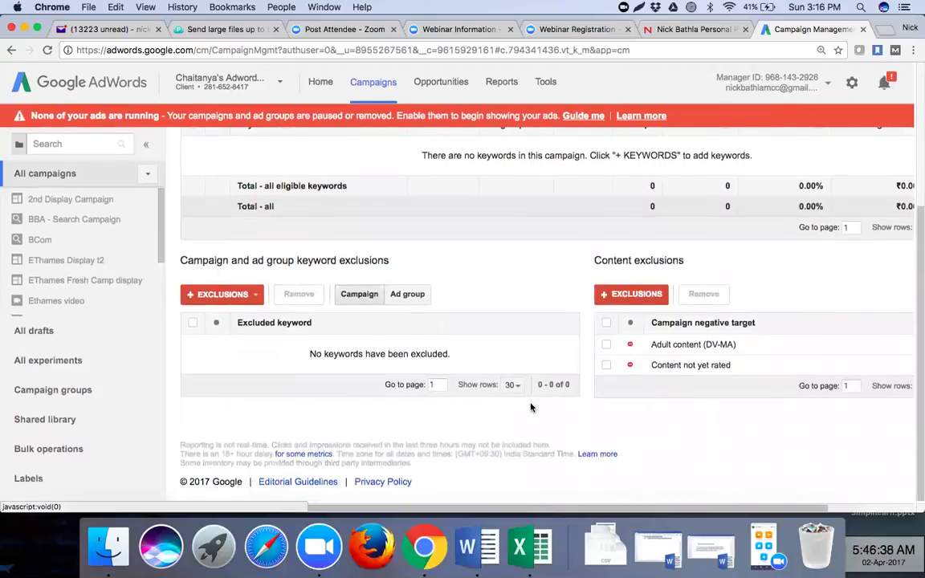
{"action": "scroll", "coordinate": [531, 407], "scroll_direction": "up", "scroll_amount": 5}
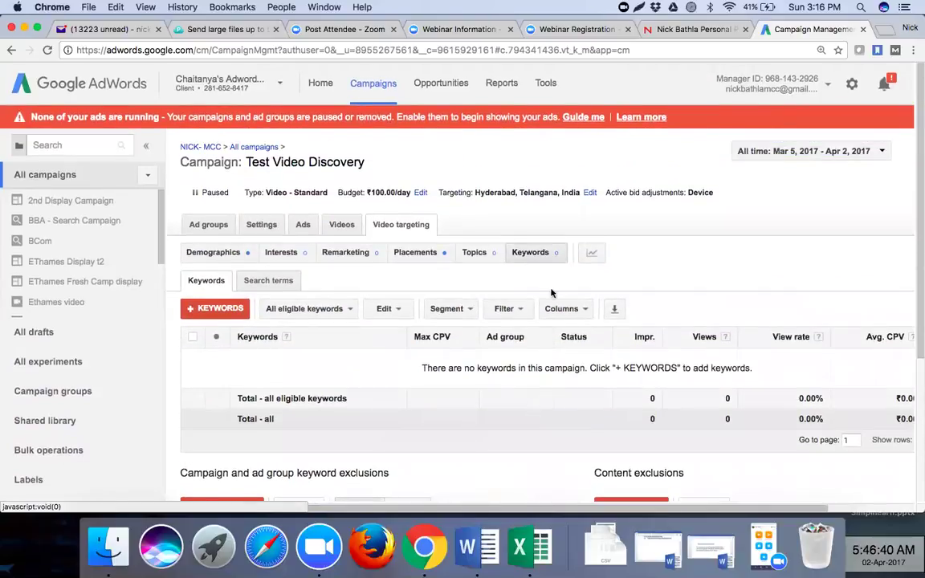
- List the Test Video Discovery campaign's videos and open the options for the EThames Sports & Ethnic Day video
{"action": "left_click", "coordinate": [343, 226]}
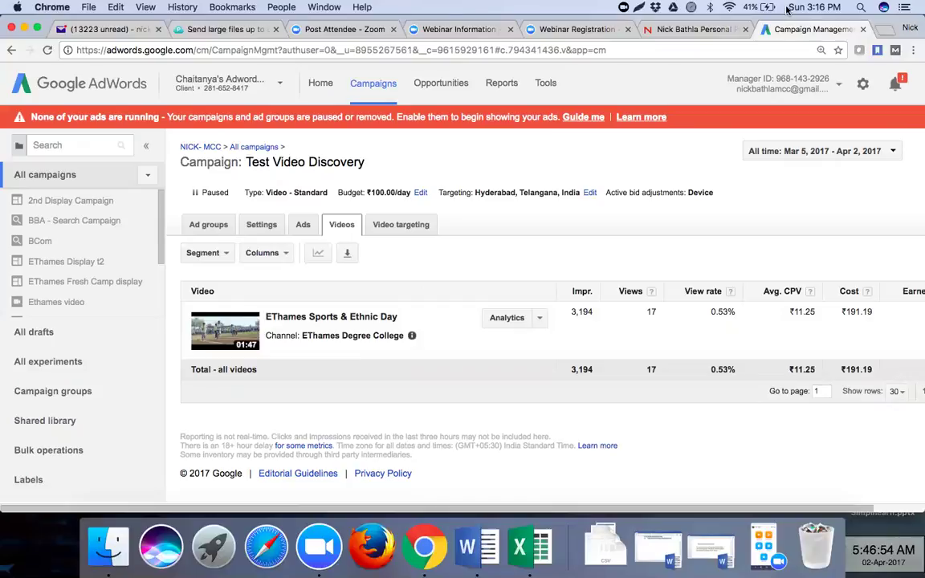
{"action": "left_click", "coordinate": [541, 319]}
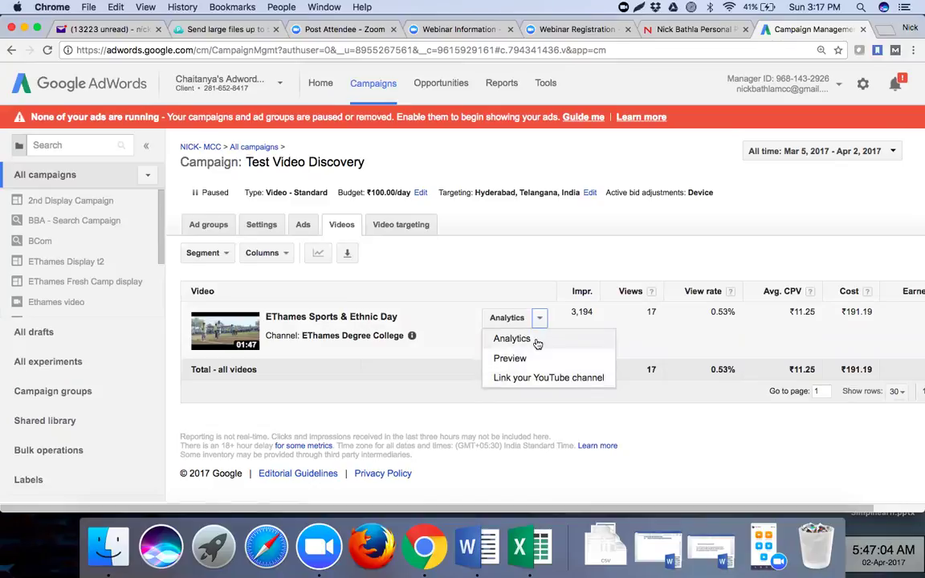
{"action": "left_click", "coordinate": [537, 344]}
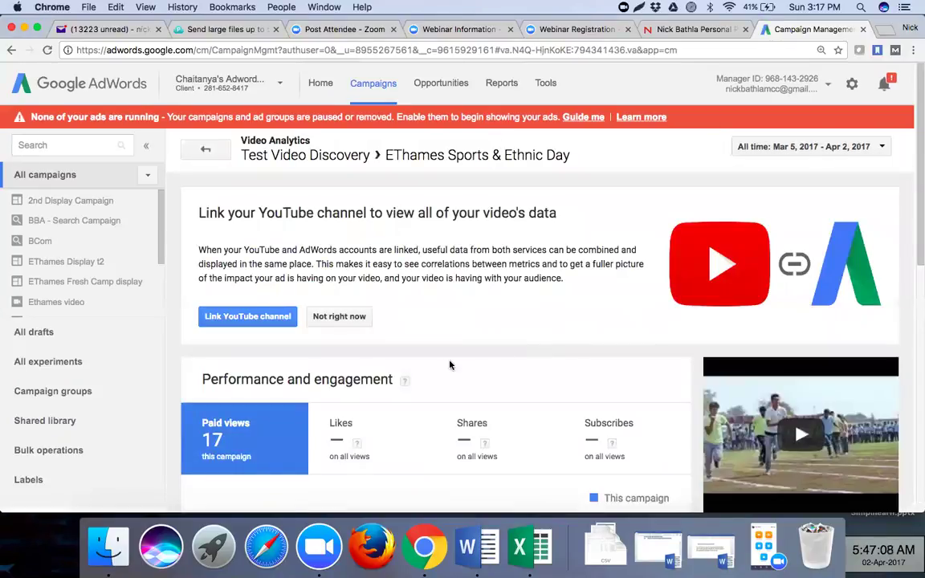
{"action": "scroll", "coordinate": [446, 365], "scroll_direction": "down", "scroll_amount": 2}
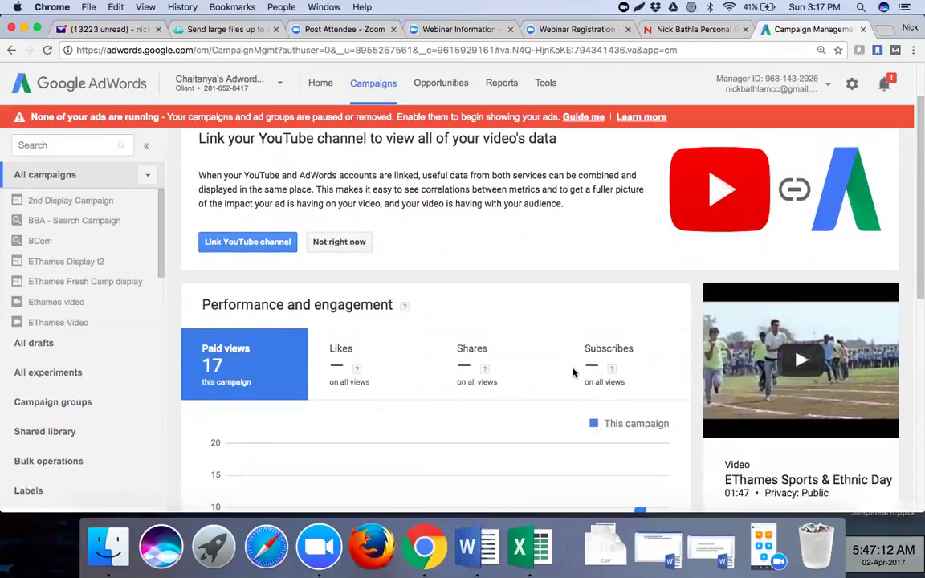
{"action": "scroll", "coordinate": [518, 398], "scroll_direction": "down", "scroll_amount": 3}
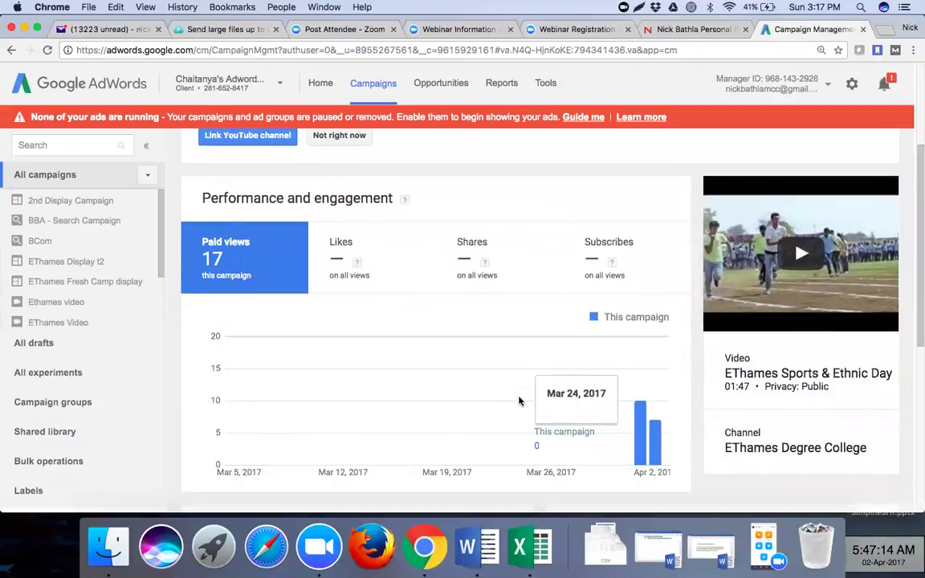
{"action": "scroll", "coordinate": [520, 402], "scroll_direction": "down", "scroll_amount": 1}
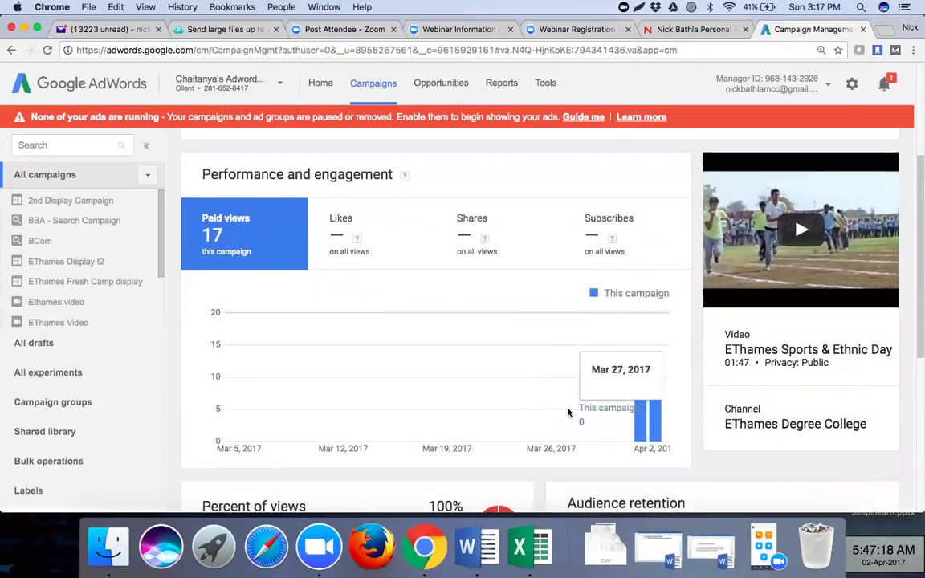
{"action": "scroll", "coordinate": [568, 413], "scroll_direction": "down", "scroll_amount": 1}
{"action": "scroll", "coordinate": [568, 413], "scroll_direction": "down", "scroll_amount": 5}
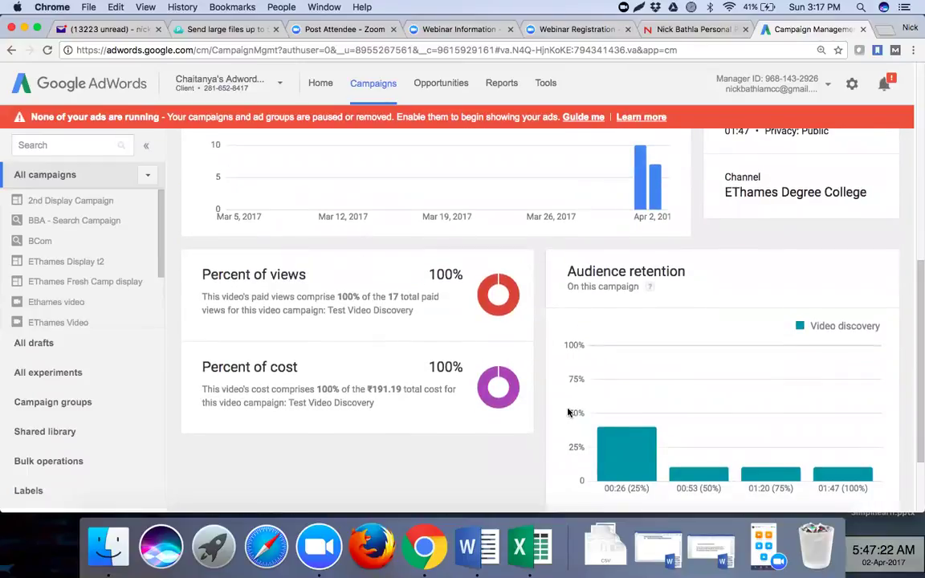
{"action": "scroll", "coordinate": [568, 413], "scroll_direction": "down", "scroll_amount": 1}
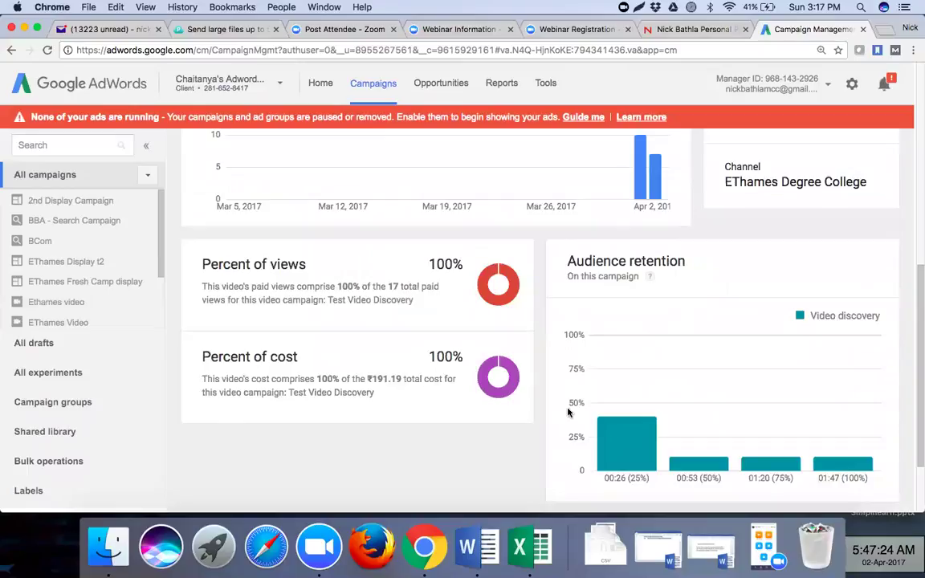
{"action": "scroll", "coordinate": [567, 413], "scroll_direction": "down", "scroll_amount": 1}
{"action": "scroll", "coordinate": [568, 413], "scroll_direction": "up", "scroll_amount": 1}
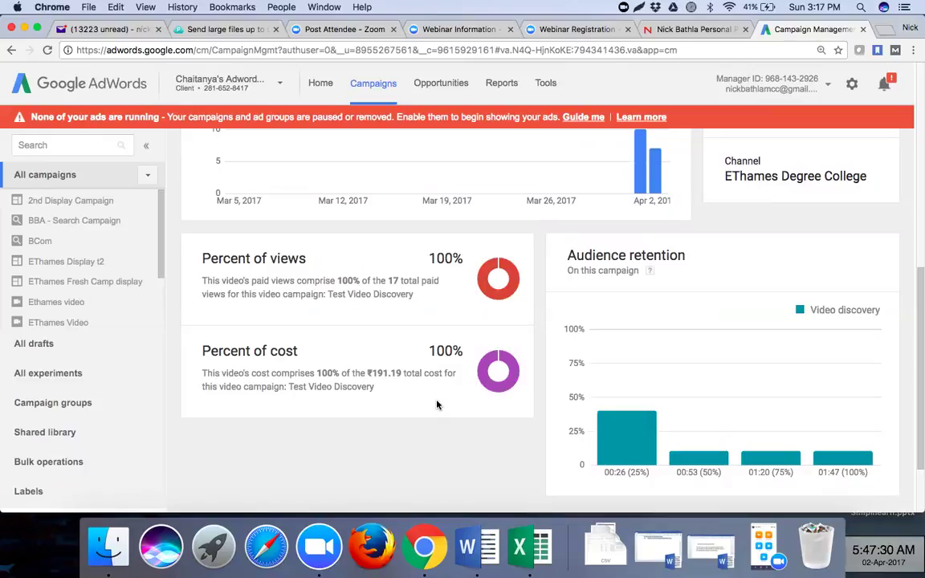
{"action": "scroll", "coordinate": [437, 405], "scroll_direction": "down", "scroll_amount": 3}
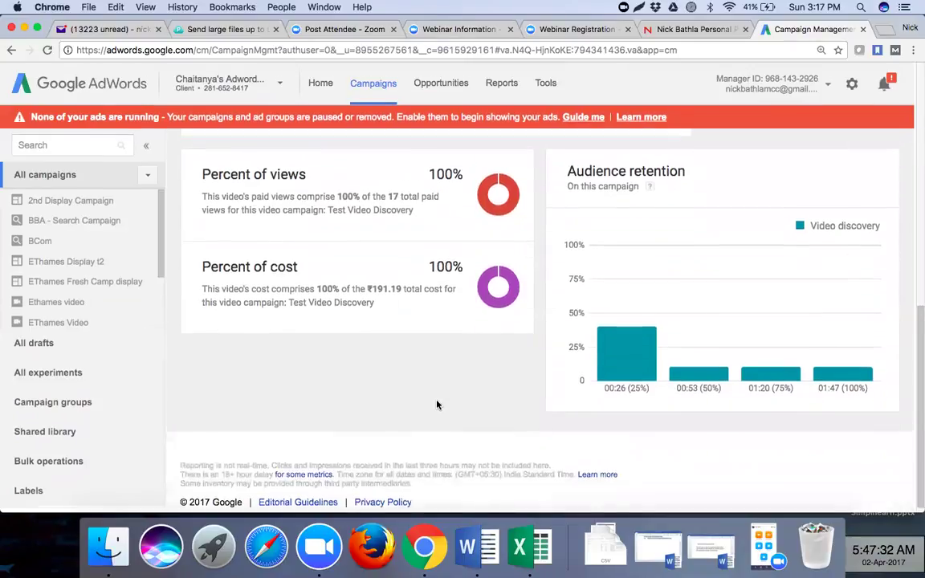
{"action": "scroll", "coordinate": [437, 404], "scroll_direction": "up", "scroll_amount": 4}
{"action": "scroll", "coordinate": [437, 404], "scroll_direction": "up", "scroll_amount": 7}
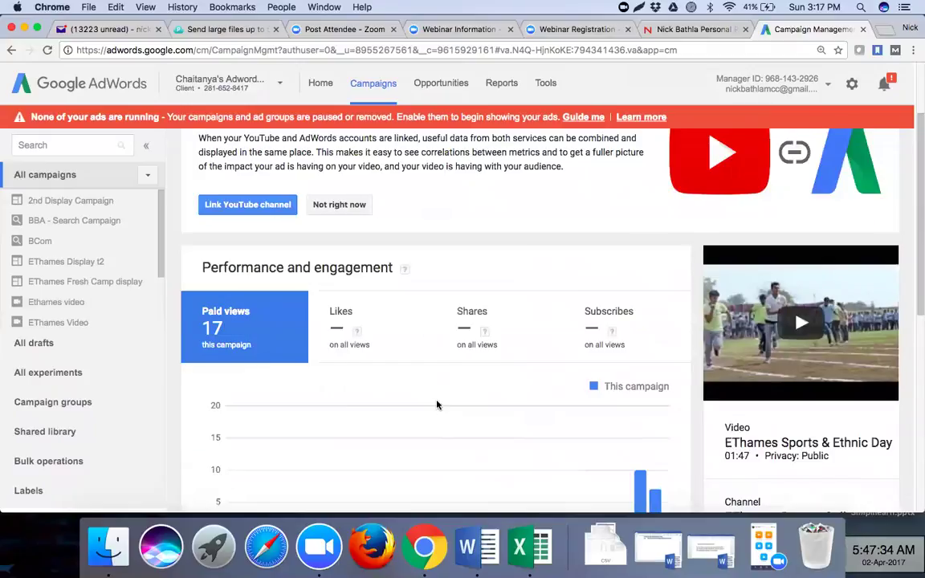
{"action": "left_click", "coordinate": [205, 149]}
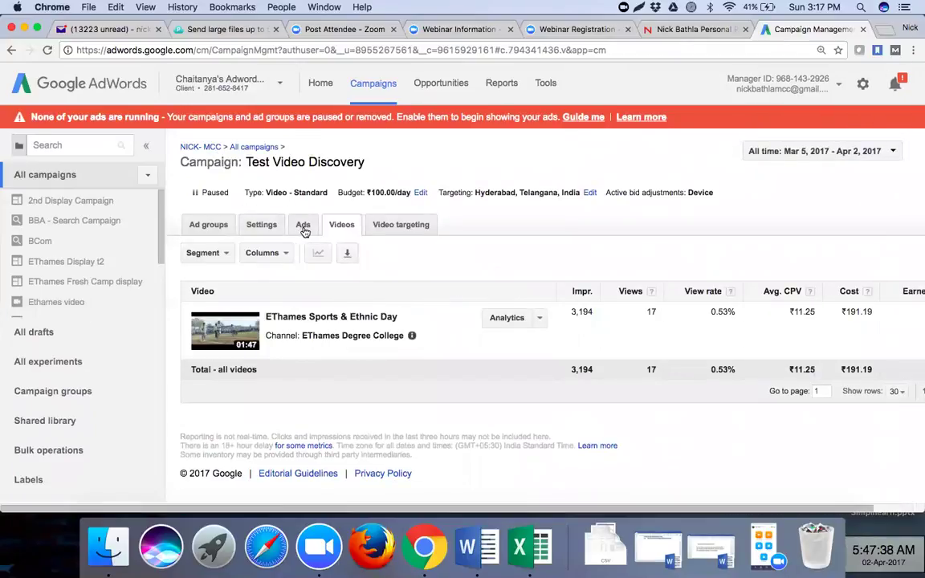
- Show the campaign's ads: Video ad 1 with 3,181 impressions, 17 views and ₹191.19 cost
{"action": "left_click", "coordinate": [303, 227]}
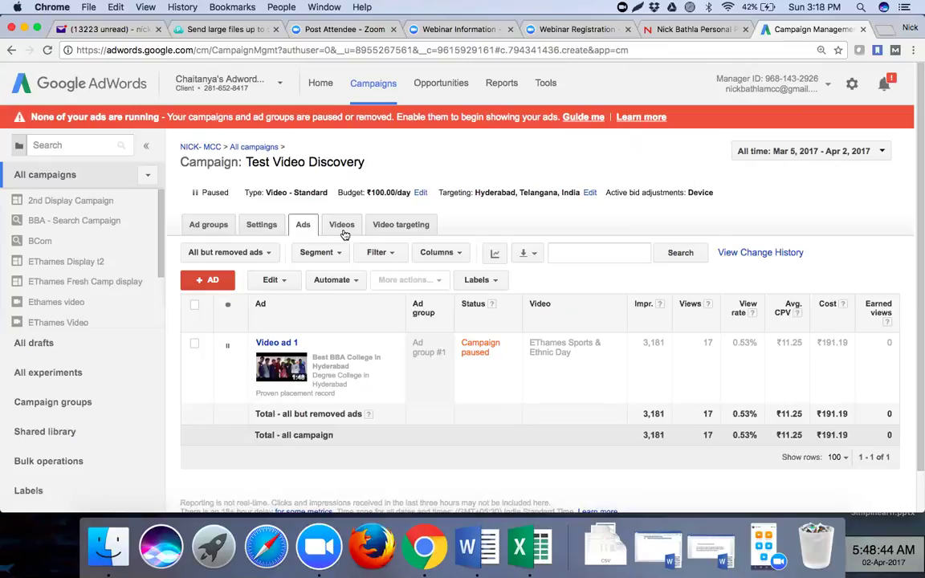
- Review the campaign's video targeting (no keywords, two content exclusions), then dismiss the Tools menu
{"action": "left_click", "coordinate": [413, 225]}
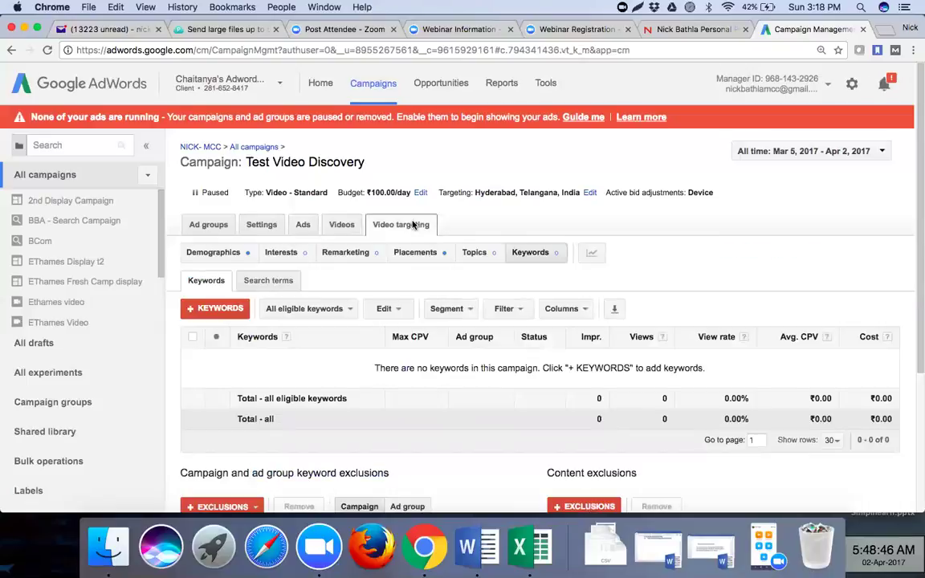
{"action": "scroll", "coordinate": [409, 351], "scroll_direction": "down", "scroll_amount": 1}
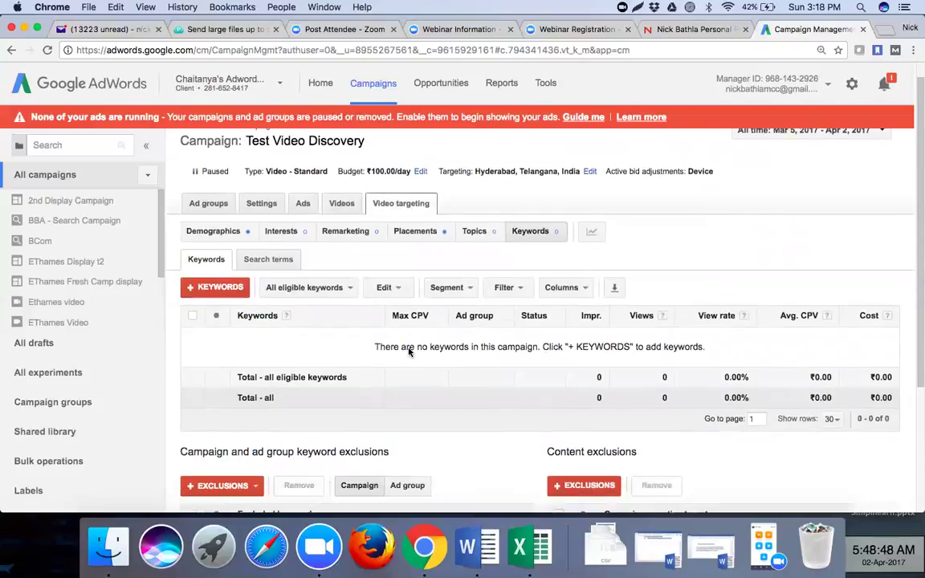
{"action": "scroll", "coordinate": [408, 351], "scroll_direction": "down", "scroll_amount": 3}
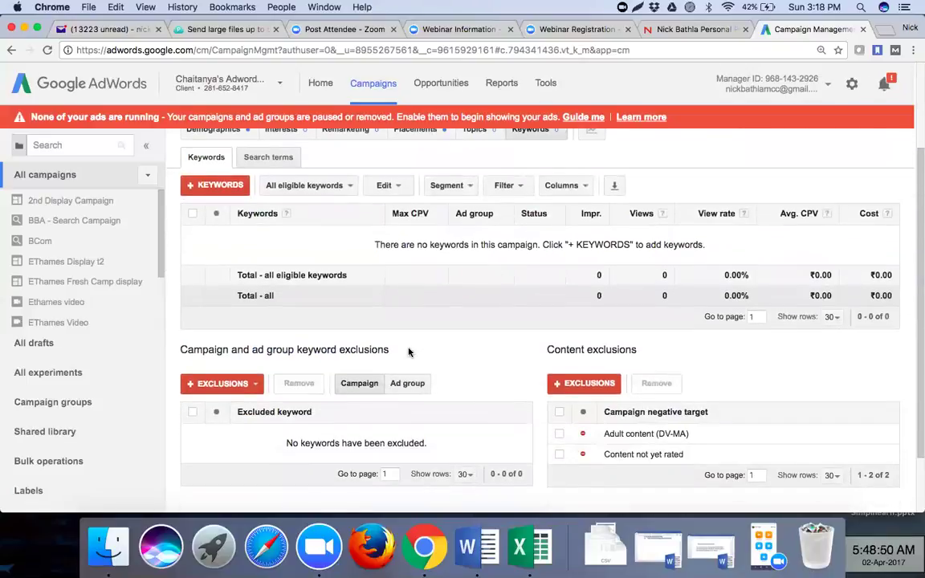
{"action": "scroll", "coordinate": [408, 351], "scroll_direction": "down", "scroll_amount": 2}
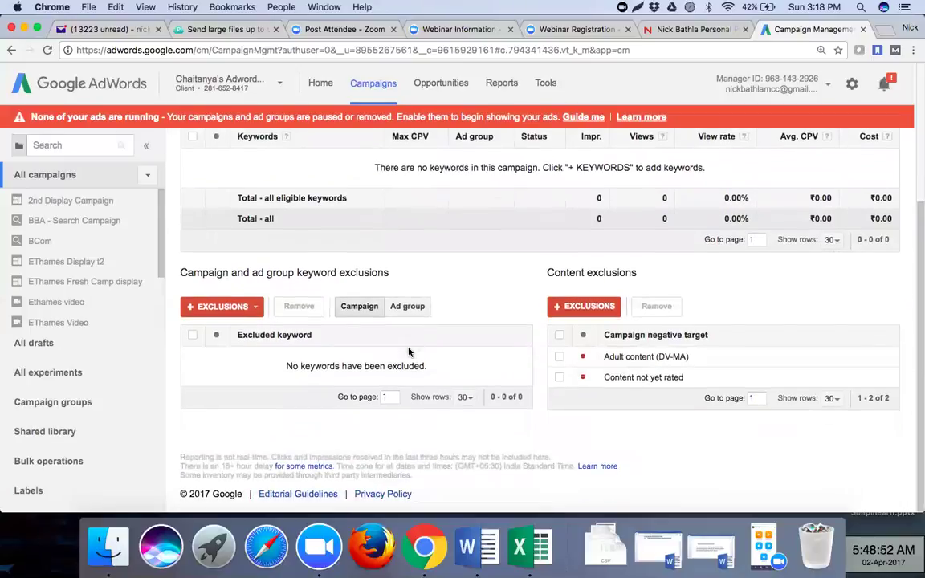
{"action": "scroll", "coordinate": [408, 351], "scroll_direction": "up", "scroll_amount": 6}
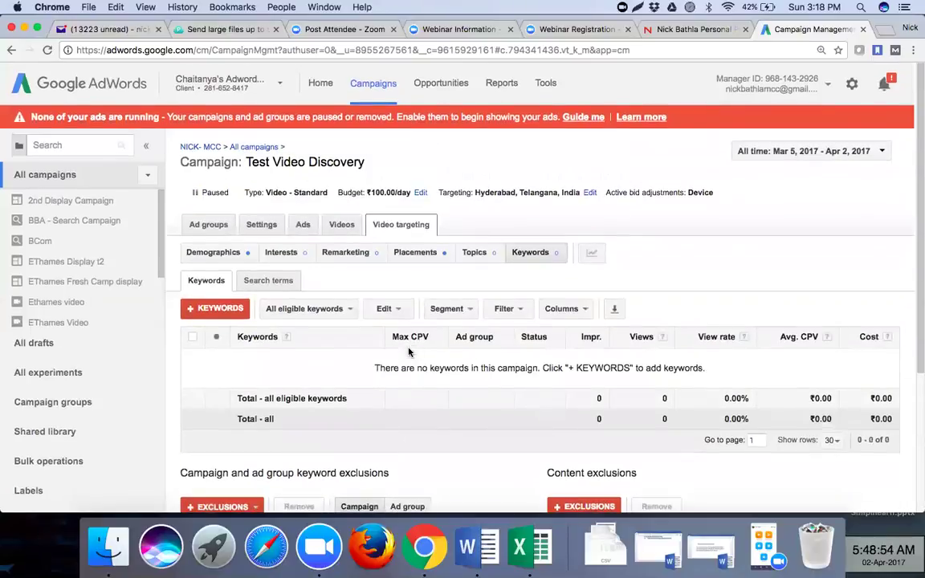
{"action": "left_click", "coordinate": [546, 85]}
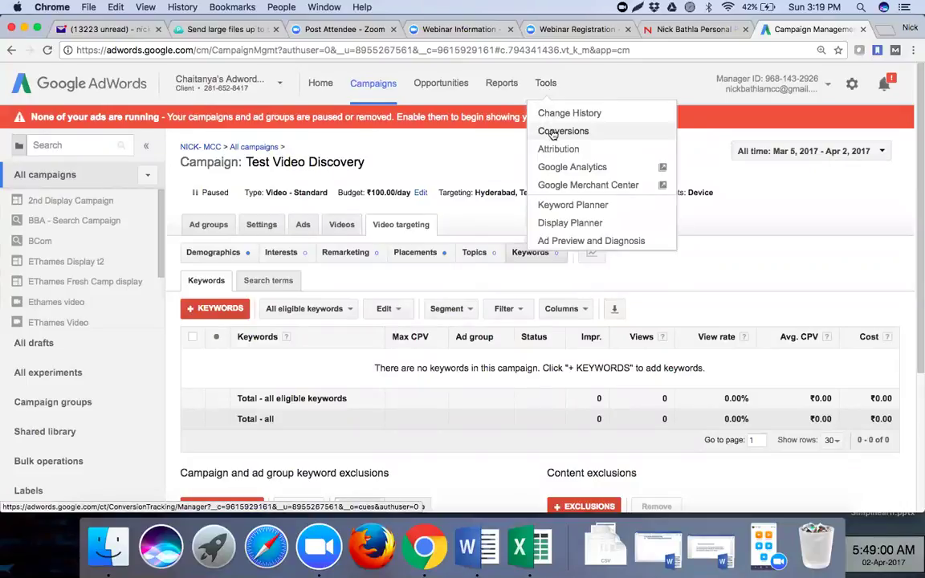
{"action": "left_click", "coordinate": [460, 167]}
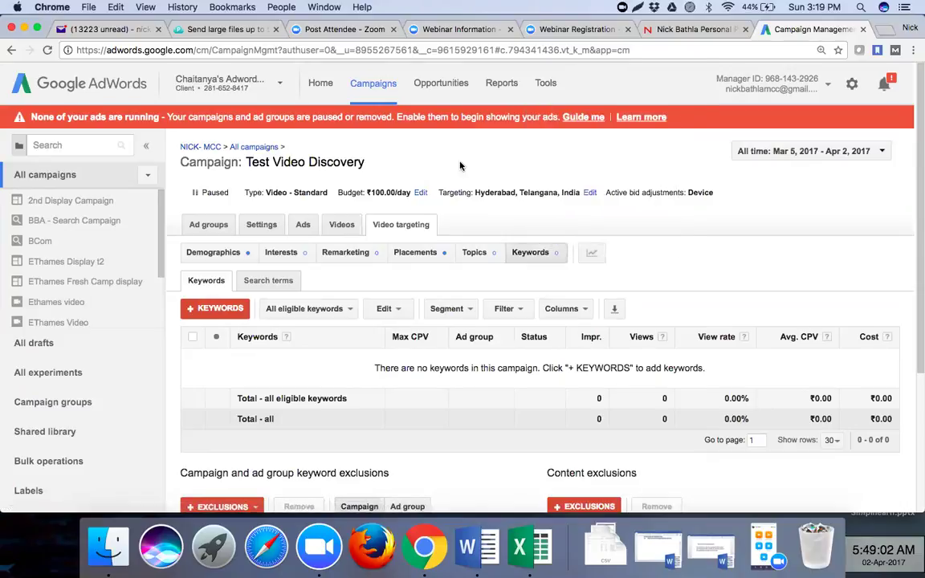
- Look over the Digital Marketing webinar registration page, then open a new blank Chrome tab
{"action": "left_click", "coordinate": [566, 30]}
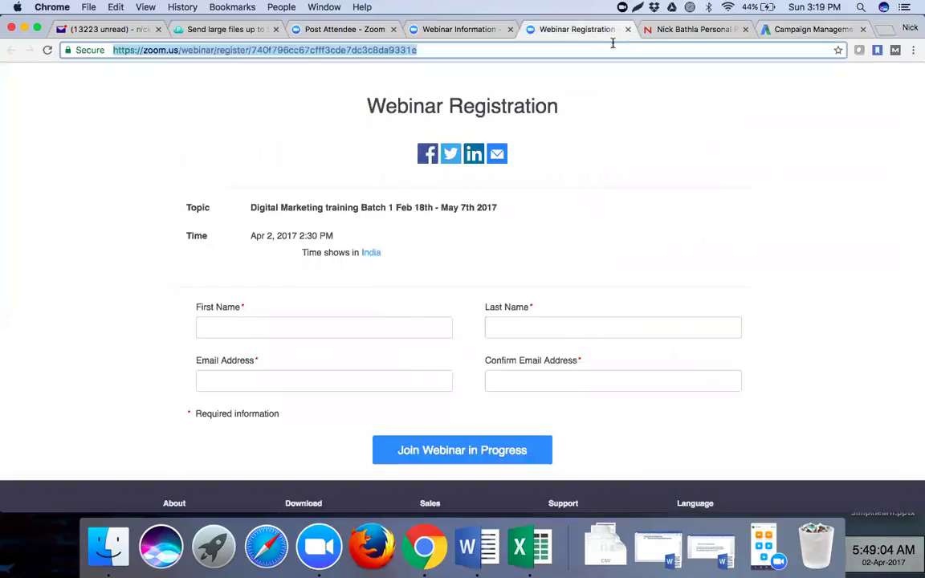
{"action": "left_click", "coordinate": [631, 149]}
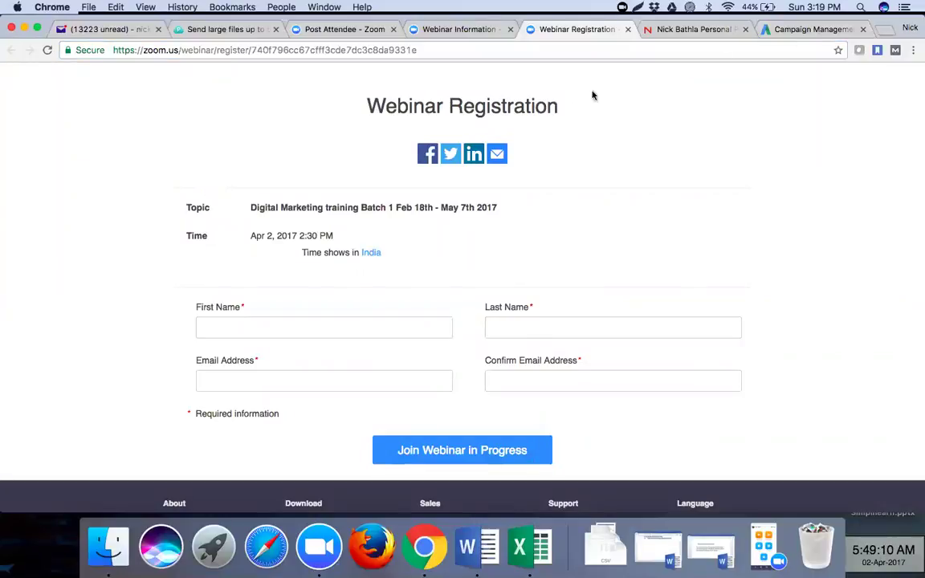
{"action": "left_click", "coordinate": [887, 31]}
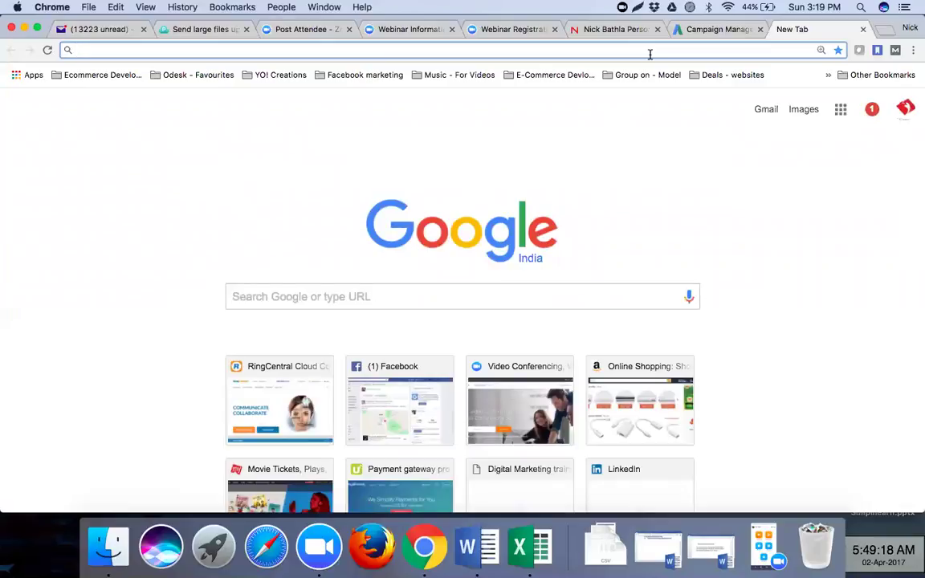
- Load instapage.com and log in to the account, then return to the AdWords campaign tab
{"action": "type", "text": "instapage.com"}
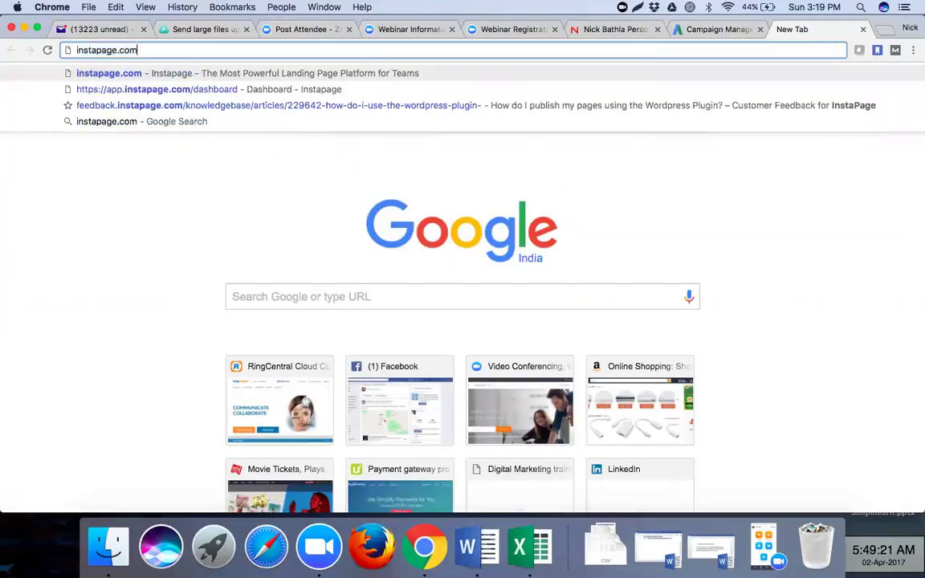
{"action": "key", "text": "Return"}
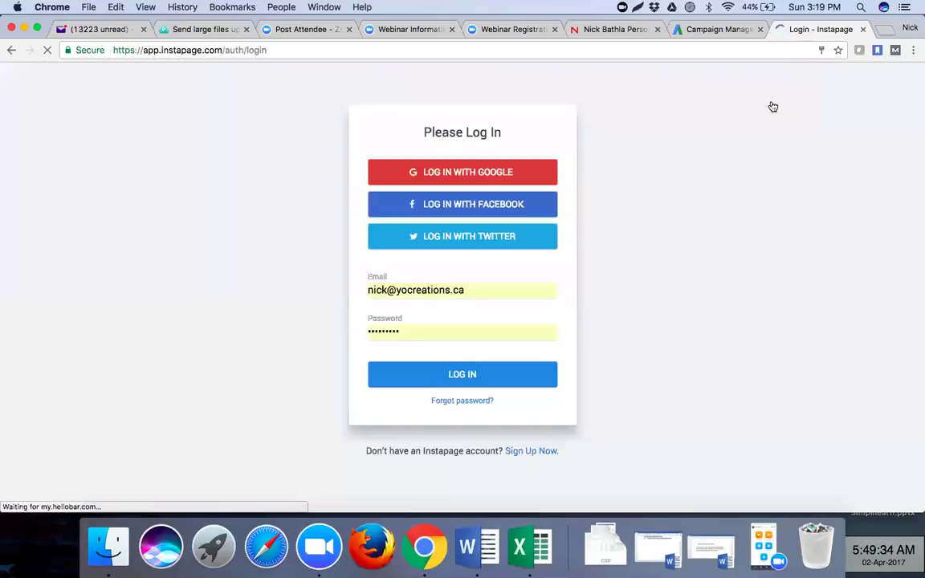
{"action": "left_click", "coordinate": [430, 378]}
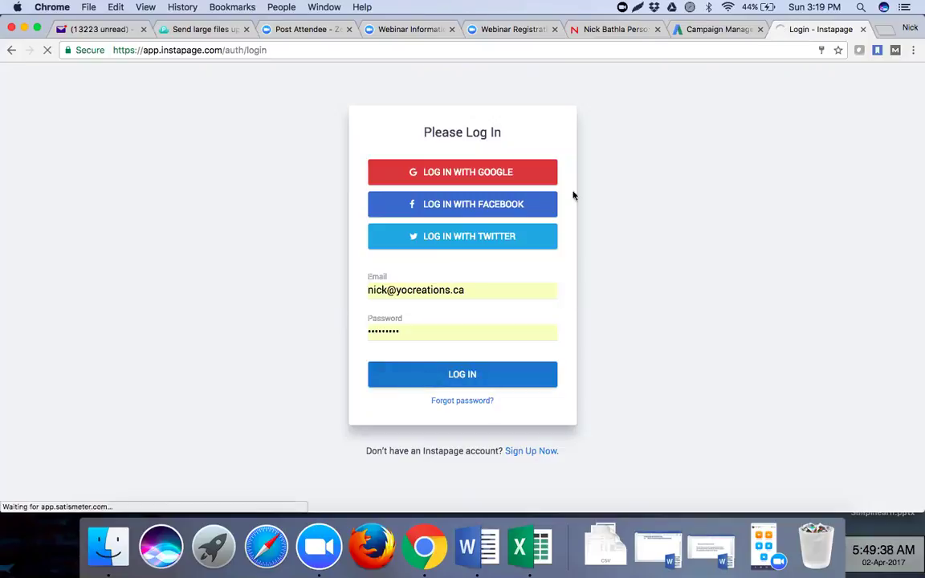
{"action": "left_click", "coordinate": [707, 31]}
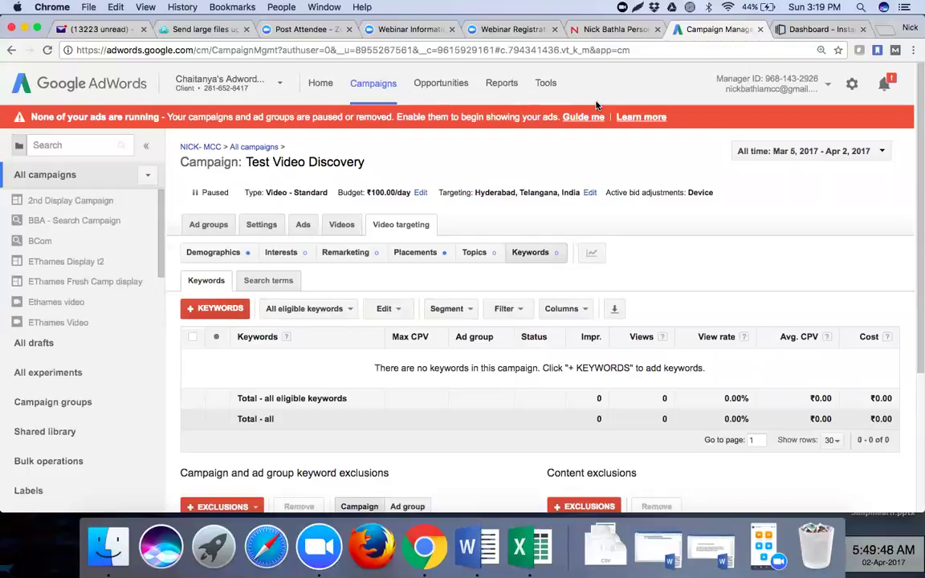
- Open another blank Chrome tab showing the Google start page
{"action": "left_click", "coordinate": [884, 32]}
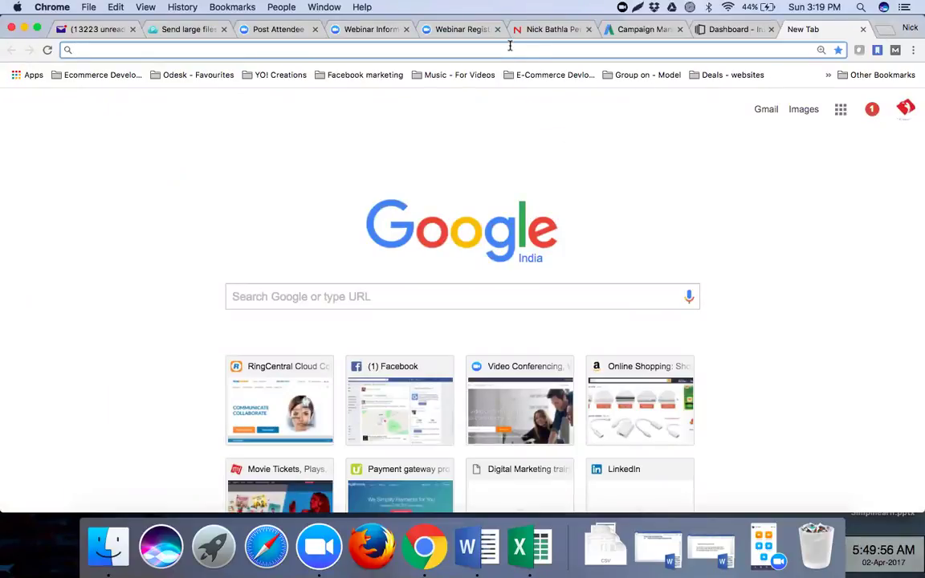
- Search Google for 'appme', then refine the search to 'create mobile app for free'
{"action": "type", "text": "a"}
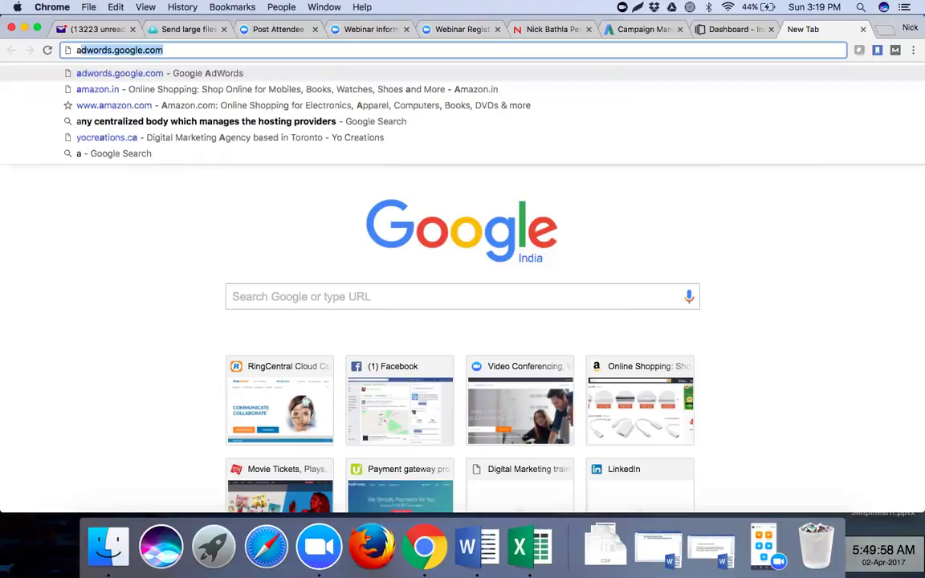
{"action": "type", "text": "pp"}
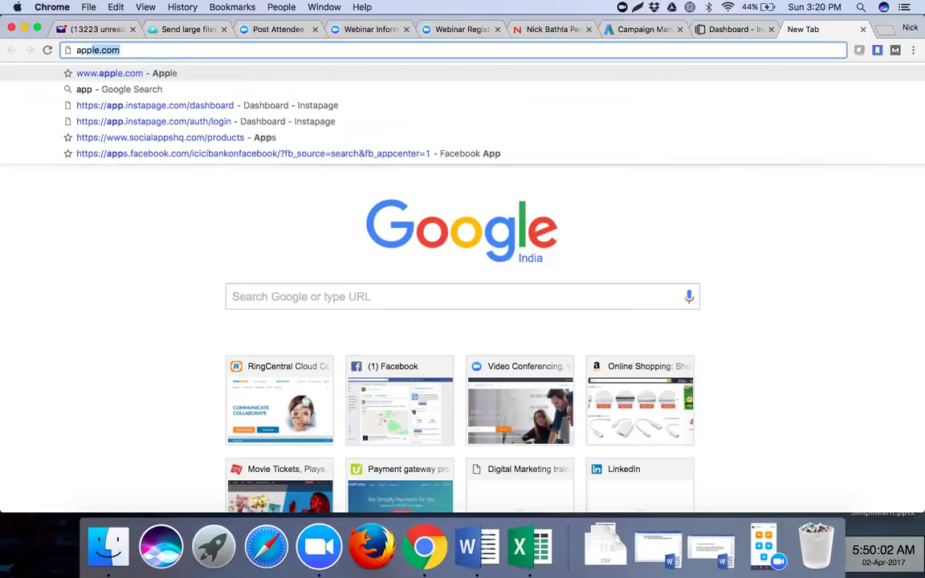
{"action": "type", "text": "me"}
{"action": "key", "text": "Return"}
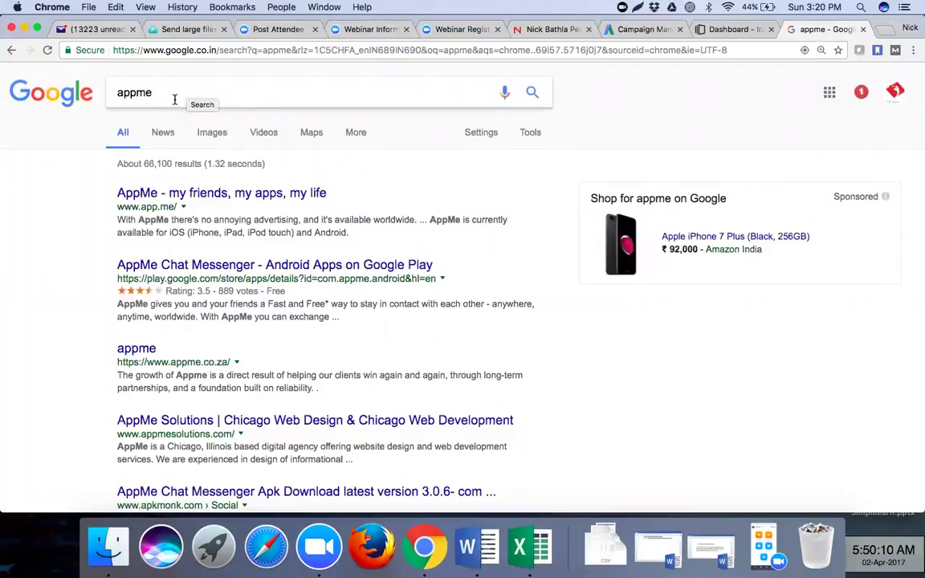
{"action": "left_click_drag", "start_coordinate": [164, 90], "coordinate": [102, 88]}
{"action": "type", "text": "cr"}
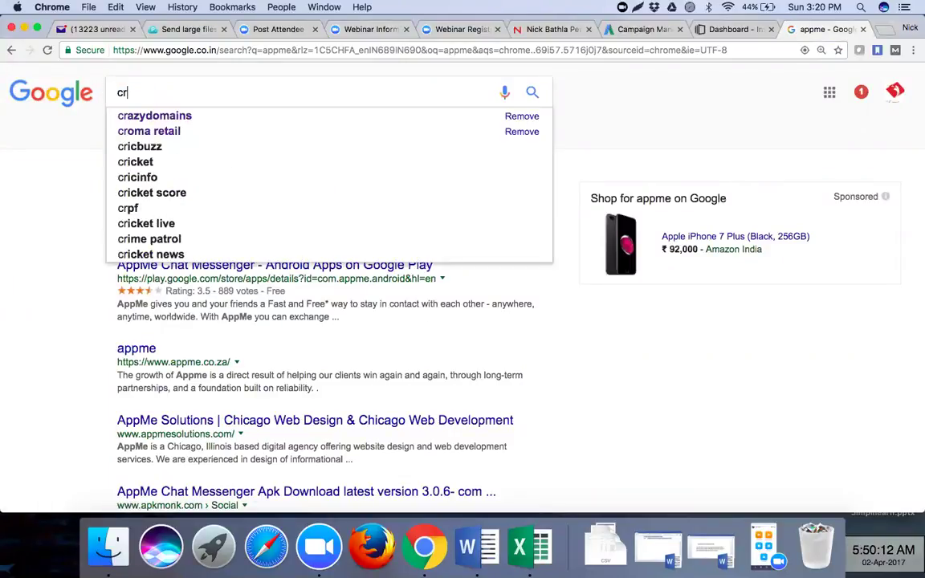
{"action": "type", "text": "eate mobi"}
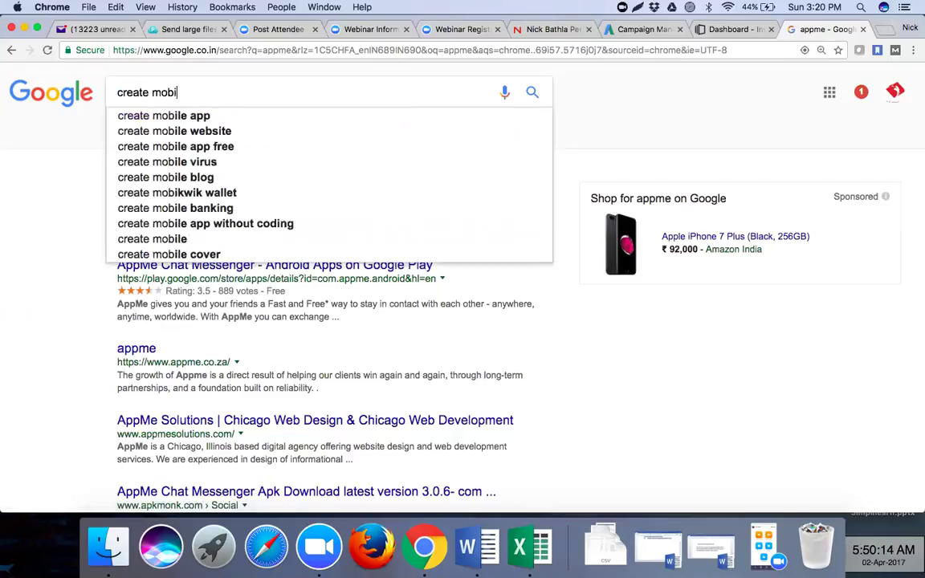
{"action": "type", "text": "le app"}
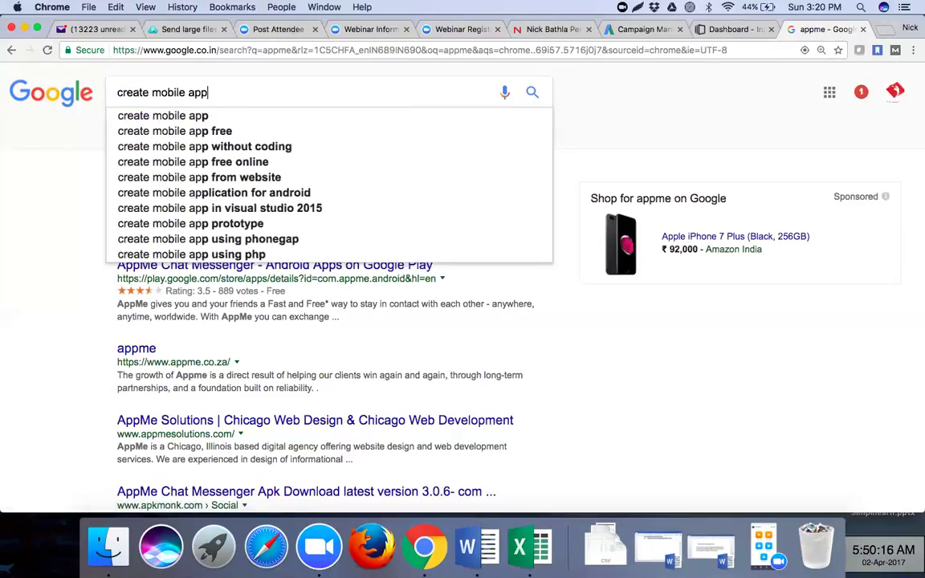
{"action": "type", "text": " for free"}
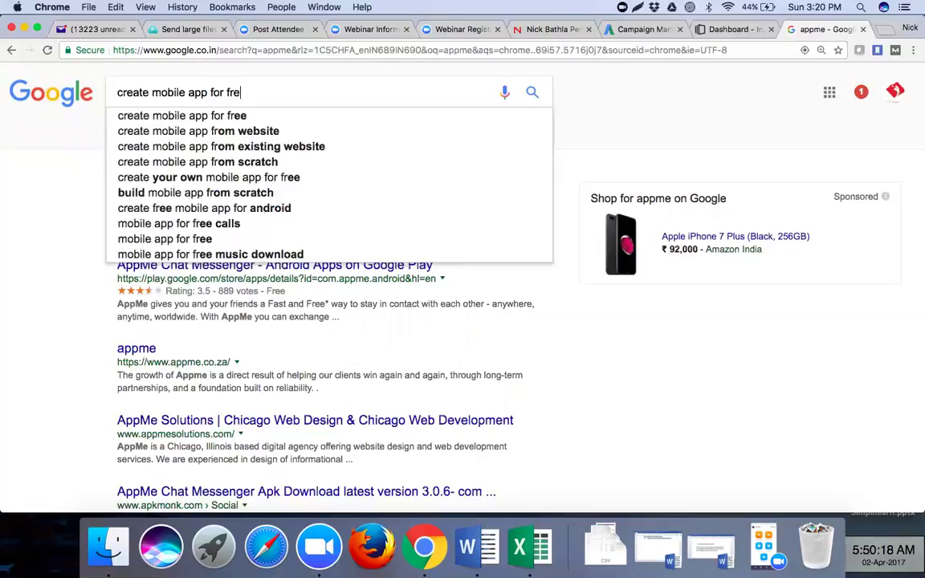
{"action": "key", "text": "Return"}
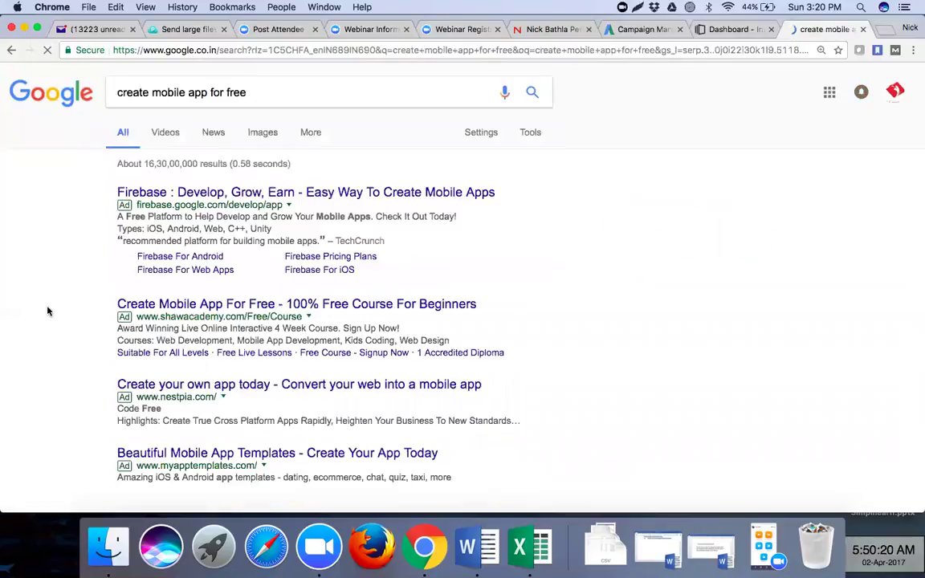
- Open the Appy Pie result in a new tab and switch to the appypie.com homepage
{"action": "scroll", "coordinate": [48, 311], "scroll_direction": "down", "scroll_amount": 5}
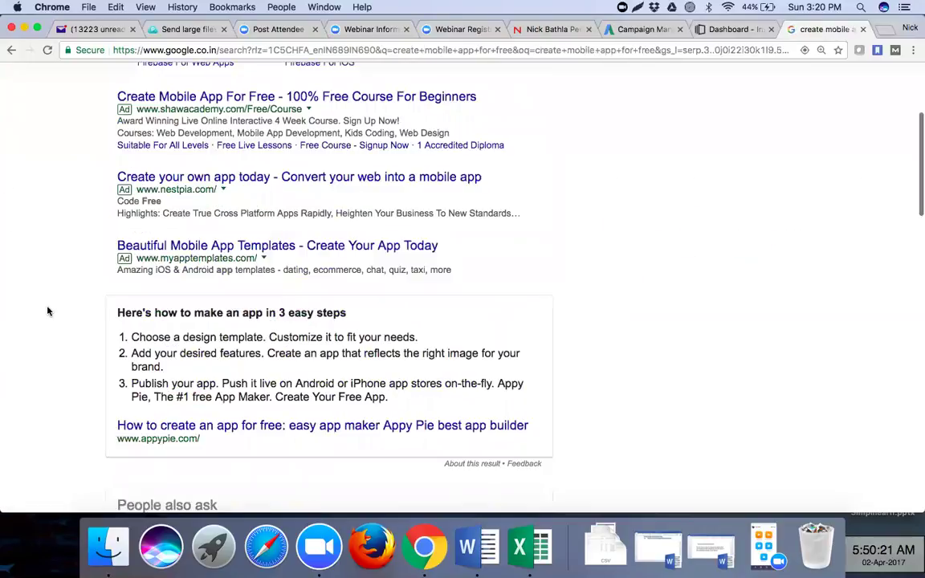
{"action": "scroll", "coordinate": [47, 311], "scroll_direction": "down", "scroll_amount": 10}
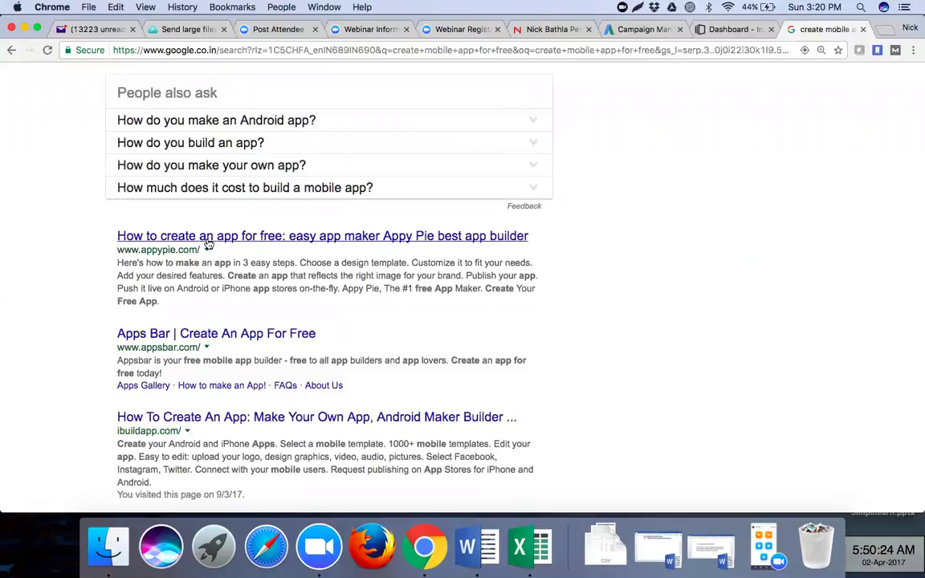
{"action": "right_click", "coordinate": [268, 238]}
{"action": "left_click", "coordinate": [272, 250]}
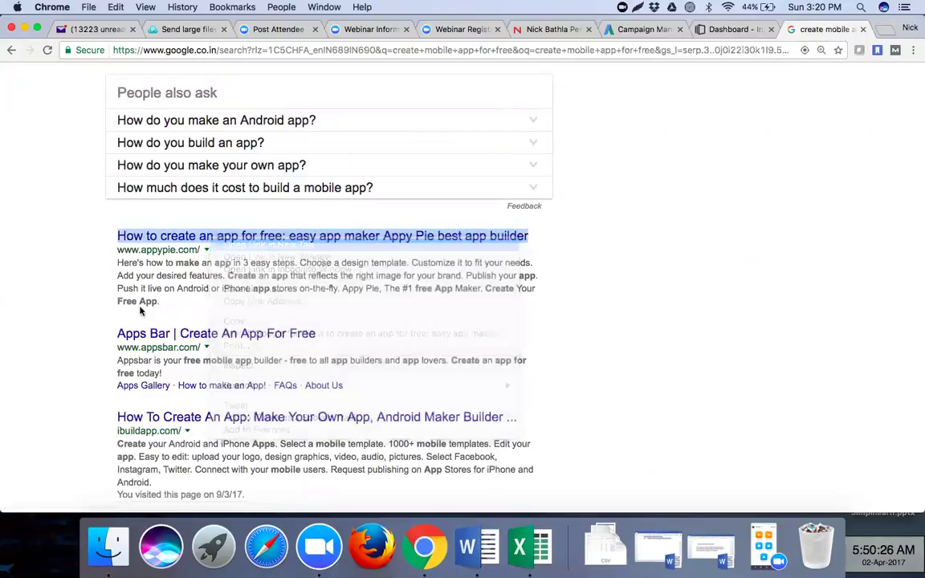
{"action": "scroll", "coordinate": [94, 369], "scroll_direction": "down", "scroll_amount": 1}
{"action": "scroll", "coordinate": [94, 369], "scroll_direction": "down", "scroll_amount": 1}
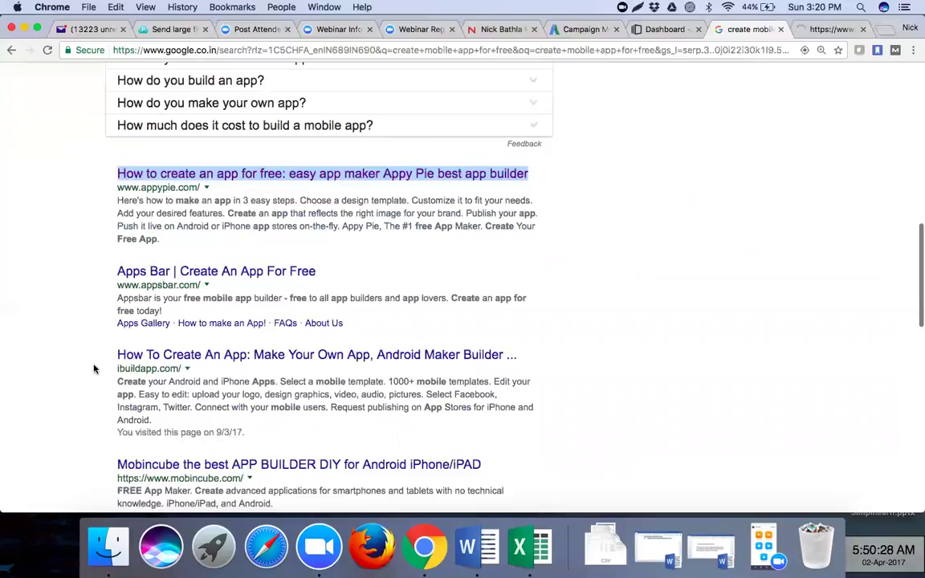
{"action": "scroll", "coordinate": [94, 369], "scroll_direction": "down", "scroll_amount": 2}
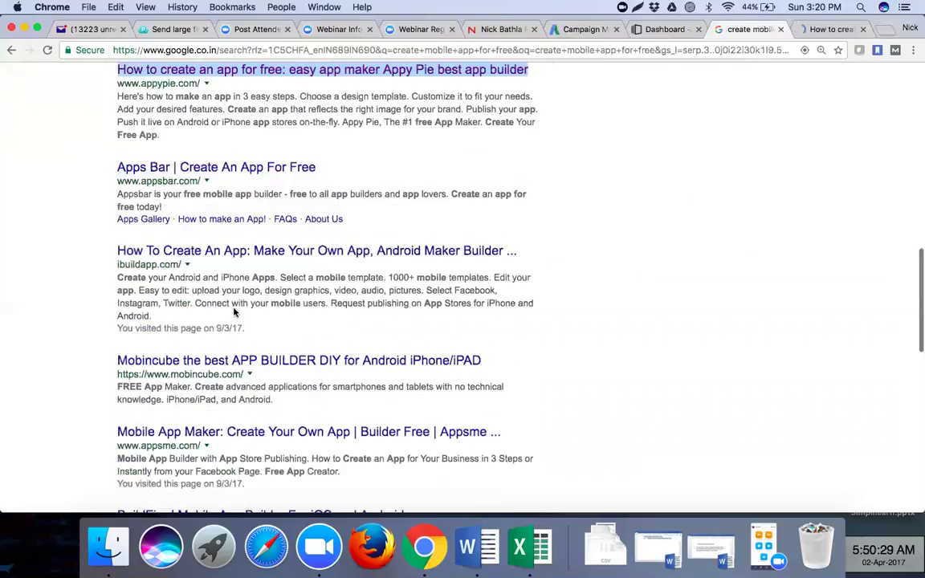
{"action": "left_click", "coordinate": [833, 30]}
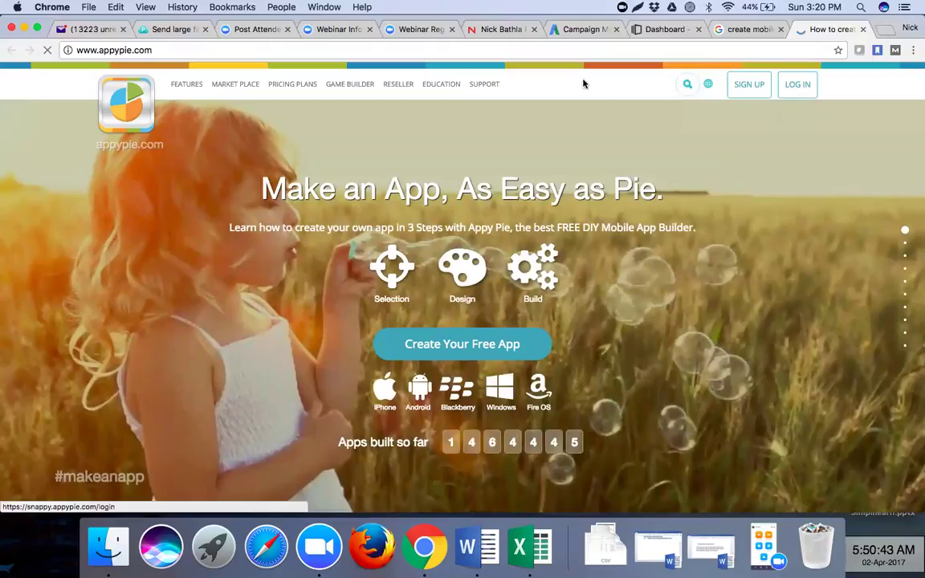
- Log in to Appy Pie to reach the account dashboard at snappy.appypie.com/user
{"action": "left_click", "coordinate": [580, 52]}
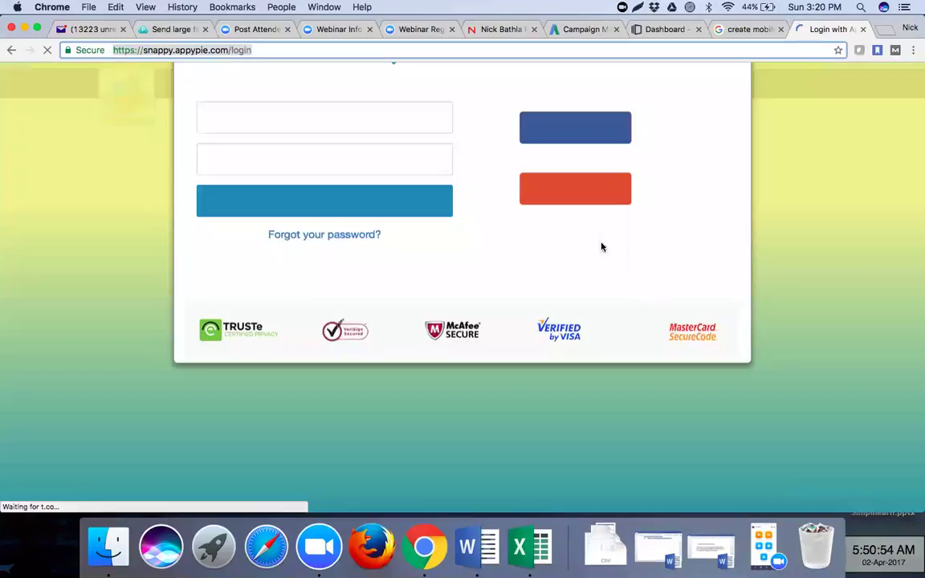
{"action": "left_click", "coordinate": [585, 230]}
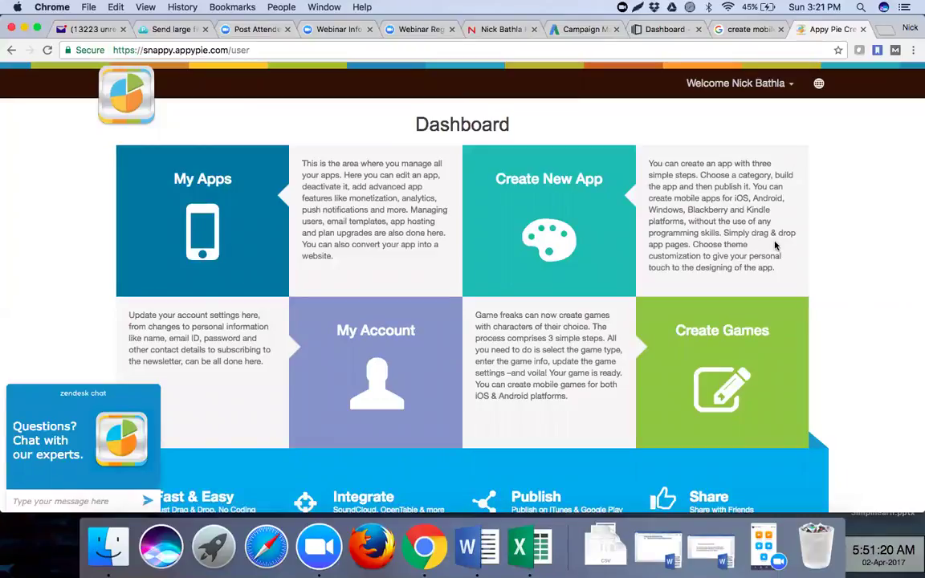
- Reload the Appy Pie dashboard and open the My Account settings page
{"action": "scroll", "coordinate": [530, 255], "scroll_direction": "down", "scroll_amount": 3}
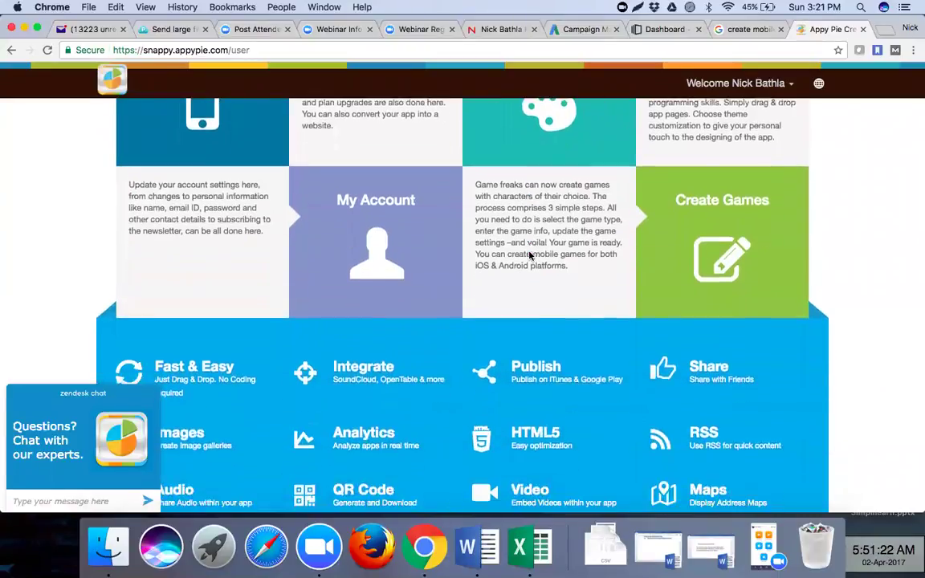
{"action": "scroll", "coordinate": [529, 256], "scroll_direction": "up", "scroll_amount": 5}
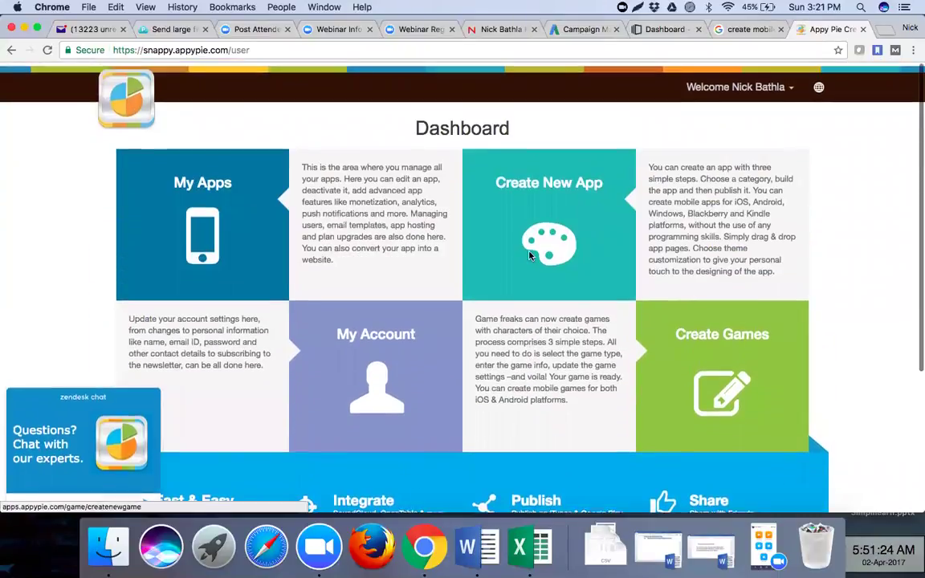
{"action": "left_click", "coordinate": [131, 99]}
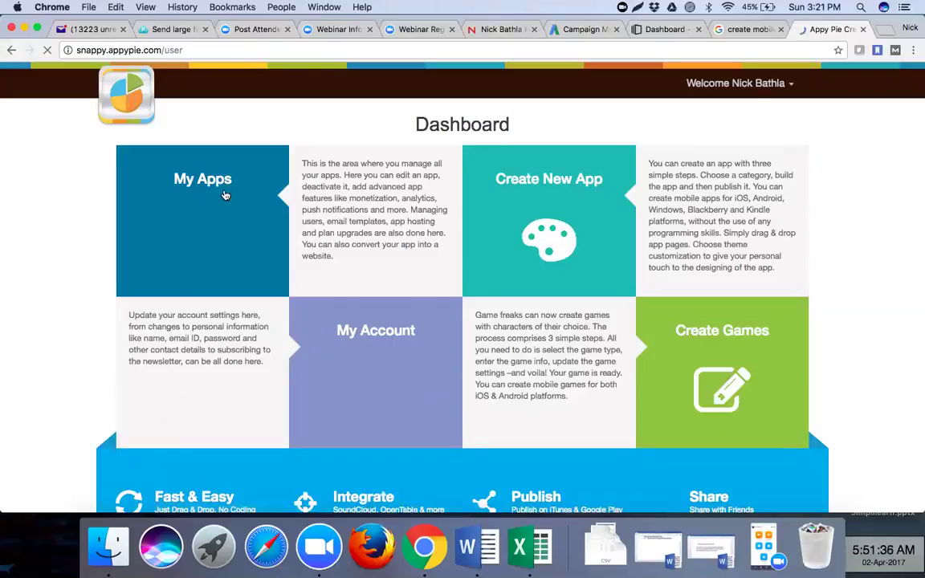
{"action": "left_click", "coordinate": [378, 394]}
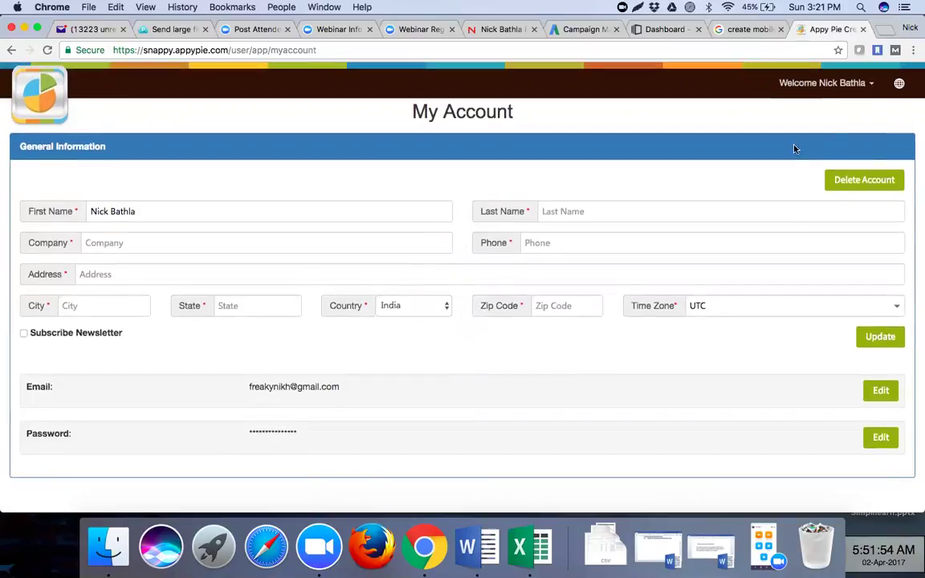
- Return to the Dashboard through the Welcome menu and start a new app with Create New App
{"action": "left_click", "coordinate": [857, 90]}
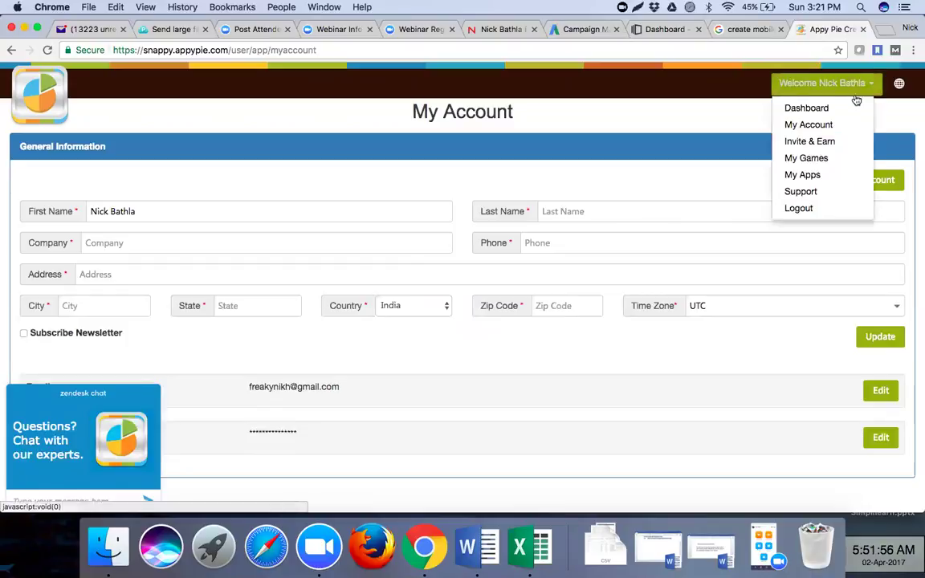
{"action": "left_click", "coordinate": [829, 109]}
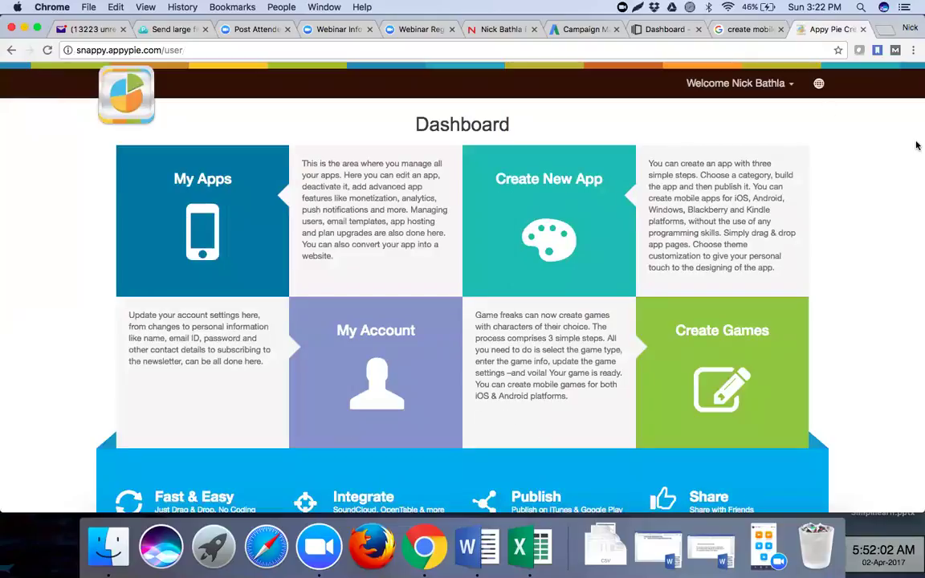
{"action": "left_click", "coordinate": [536, 257]}
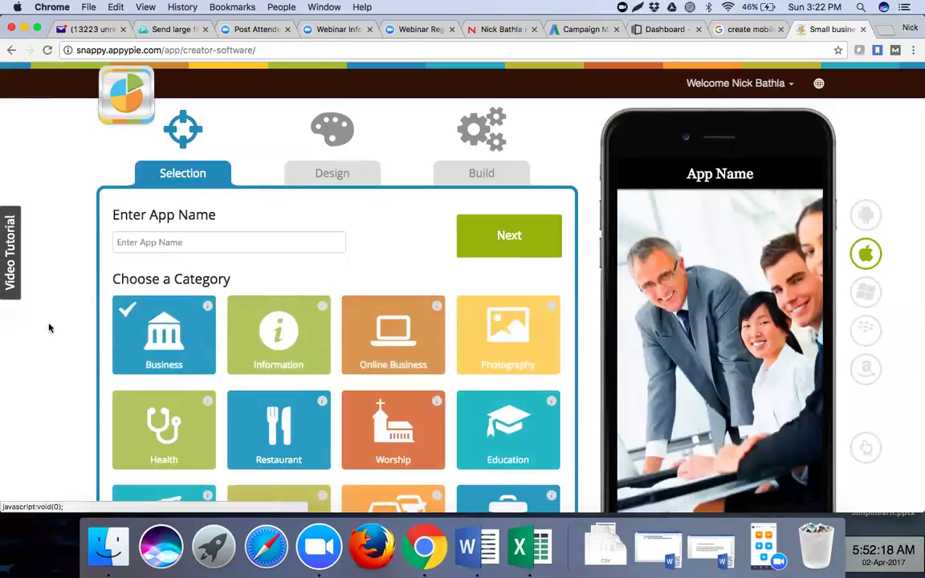
{"action": "scroll", "coordinate": [48, 328], "scroll_direction": "down", "scroll_amount": 3}
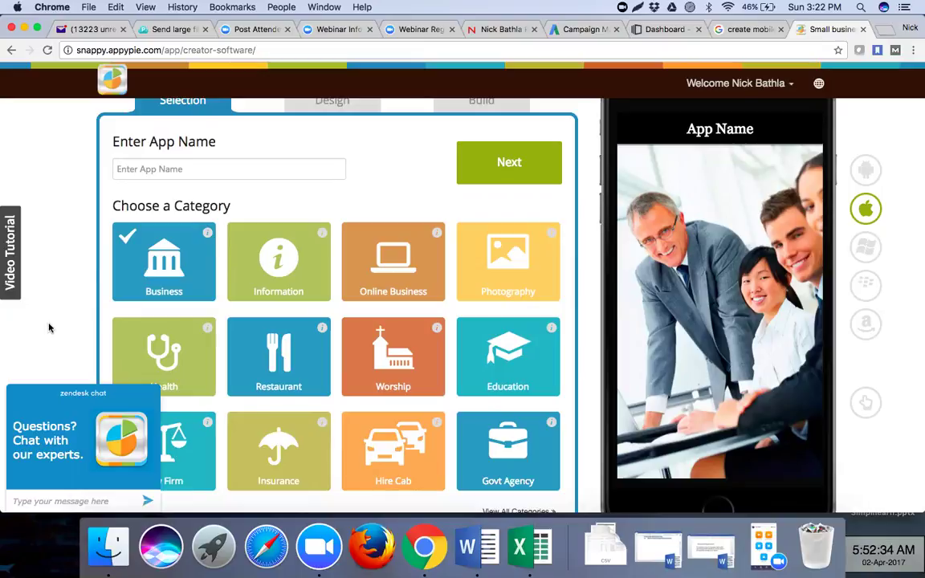
{"action": "left_click", "coordinate": [158, 171]}
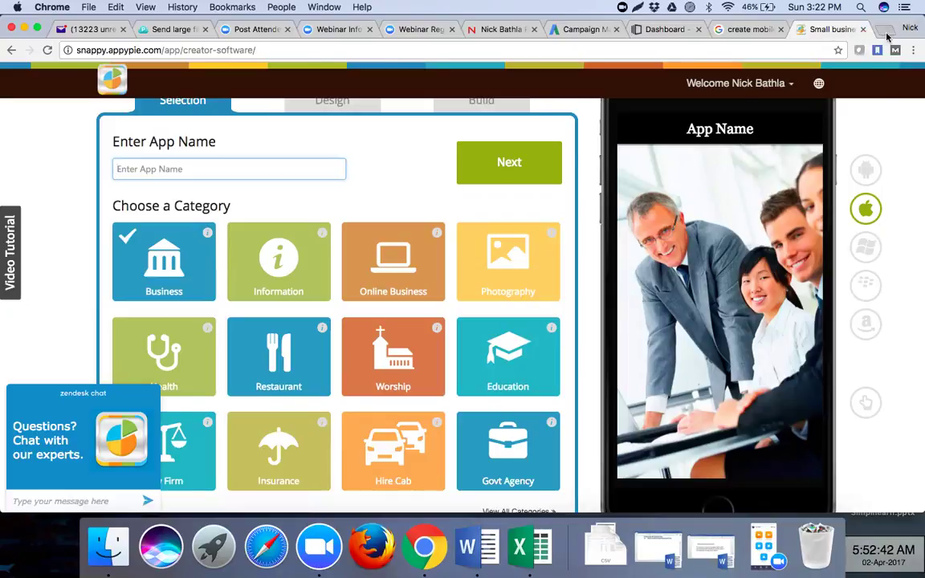
{"action": "left_click", "coordinate": [886, 32]}
- Search Google for 'ethames'
{"action": "type", "text": "t"}
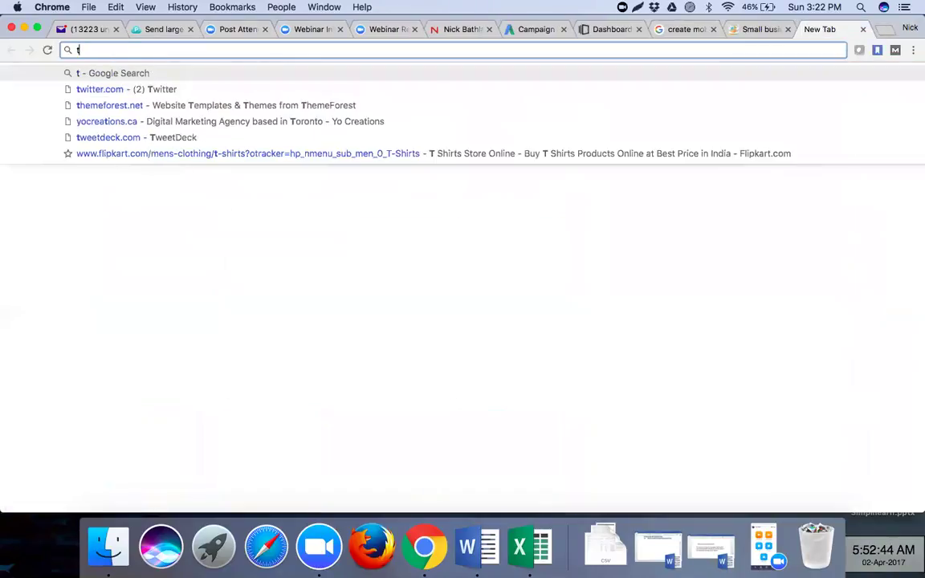
{"action": "type", "text": "ath"}
{"action": "key", "text": "BackSpace"}
{"action": "key", "text": "BackSpace"}
{"action": "key", "text": "BackSpace"}
{"action": "key", "text": "BackSpace"}
{"action": "type", "text": "eth"}
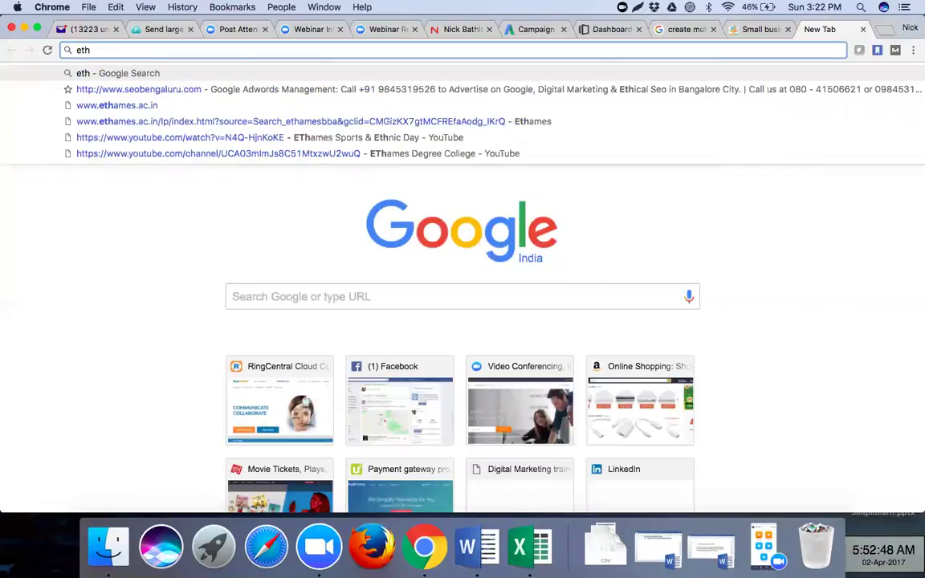
{"action": "type", "text": "ames"}
{"action": "key", "text": "Return"}
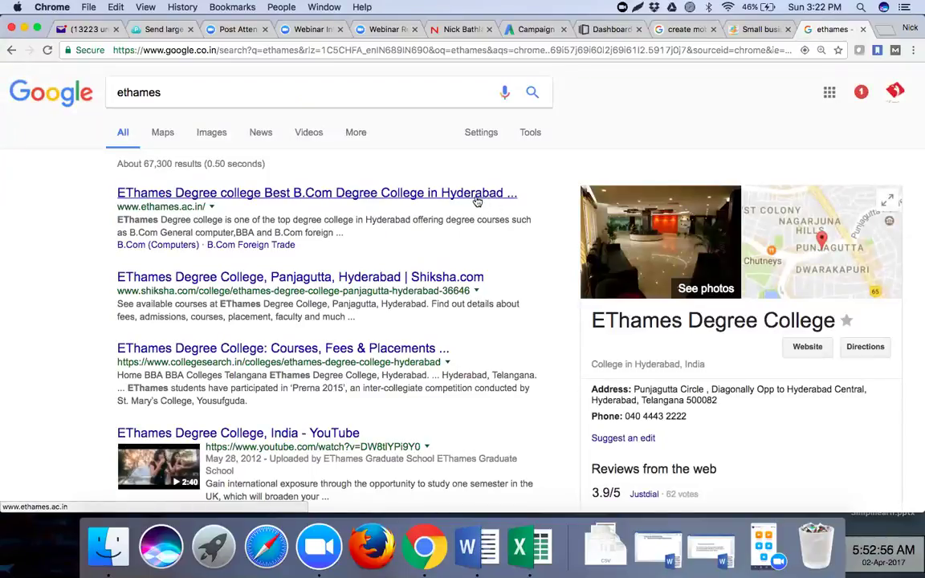
- Browse the ethames results and open the EThames Degree College website, ethames.ac.in
{"action": "left_click", "coordinate": [252, 245]}
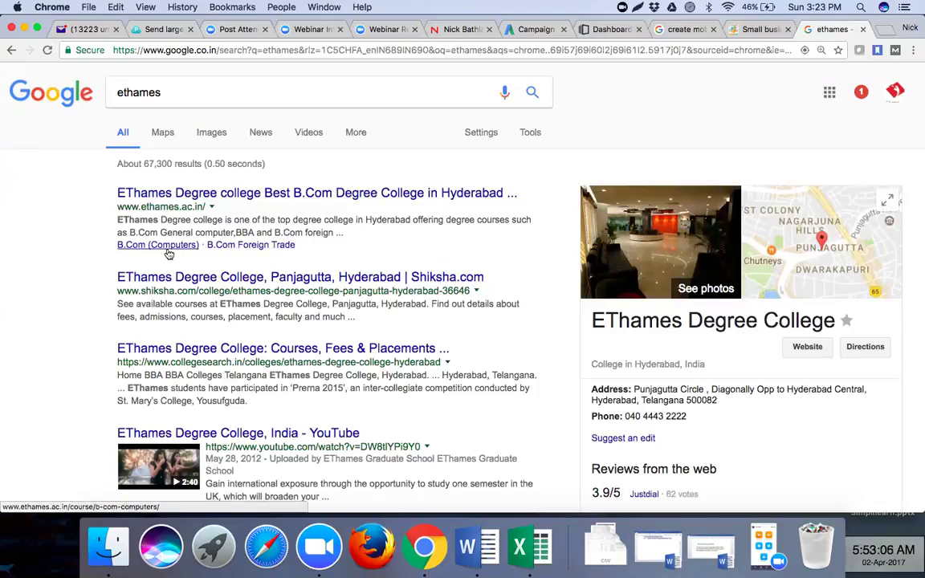
{"action": "scroll", "coordinate": [607, 351], "scroll_direction": "down", "scroll_amount": 2}
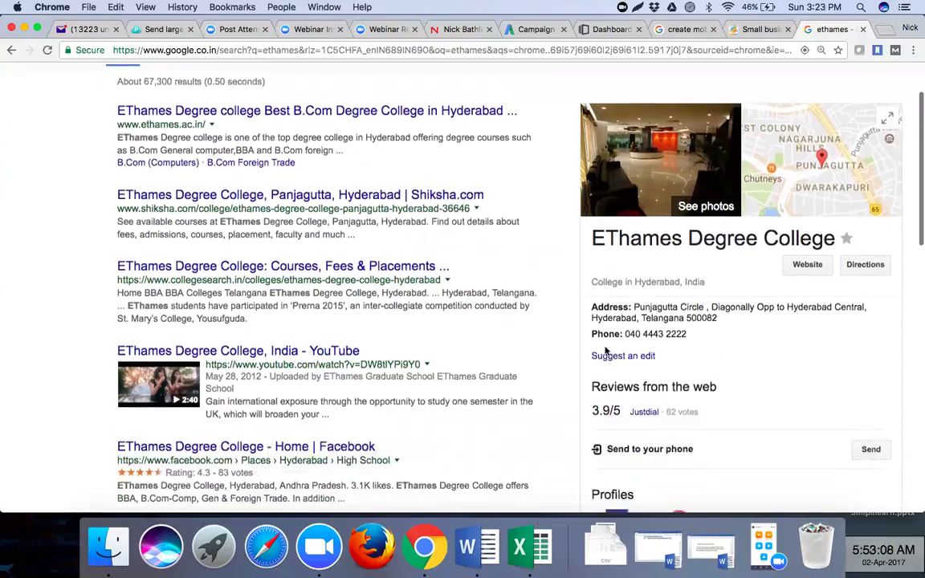
{"action": "scroll", "coordinate": [606, 351], "scroll_direction": "down", "scroll_amount": 4}
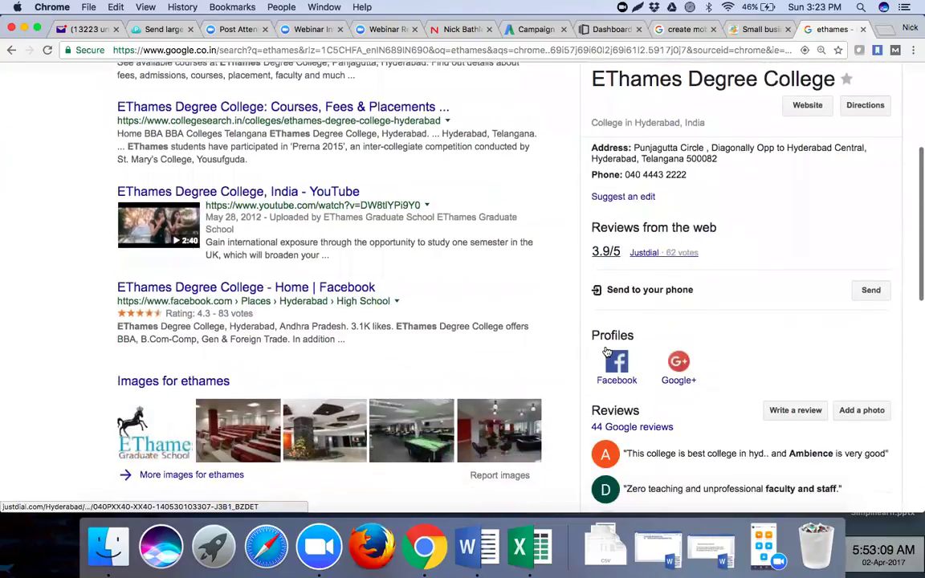
{"action": "scroll", "coordinate": [606, 351], "scroll_direction": "down", "scroll_amount": 1}
{"action": "scroll", "coordinate": [649, 347], "scroll_direction": "up", "scroll_amount": 1}
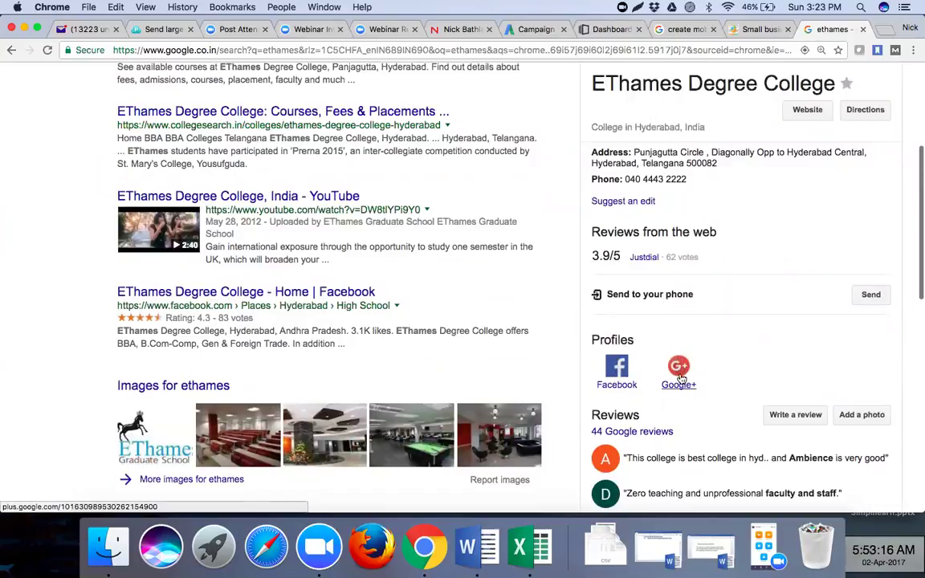
{"action": "scroll", "coordinate": [677, 389], "scroll_direction": "down", "scroll_amount": 2}
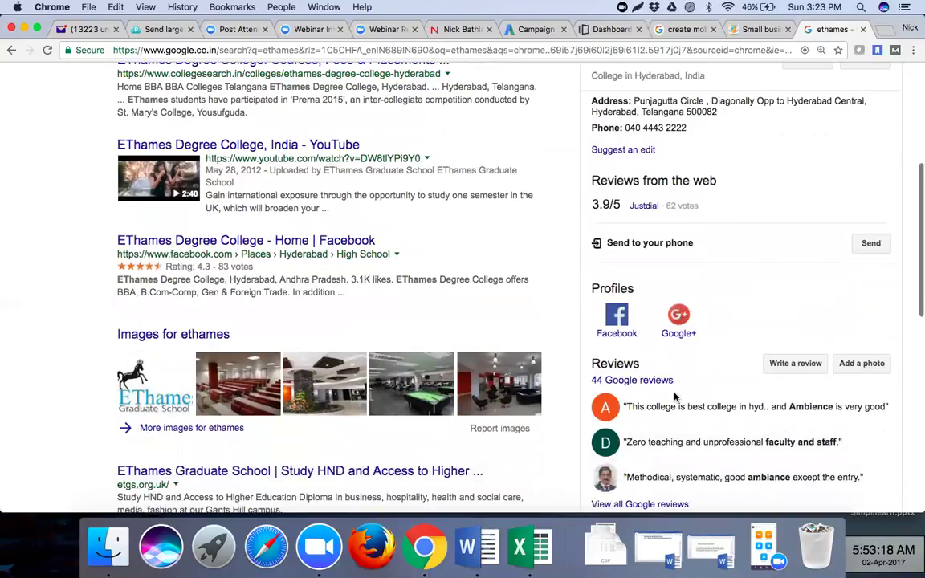
{"action": "scroll", "coordinate": [675, 396], "scroll_direction": "down", "scroll_amount": 2}
{"action": "scroll", "coordinate": [676, 400], "scroll_direction": "down", "scroll_amount": 4}
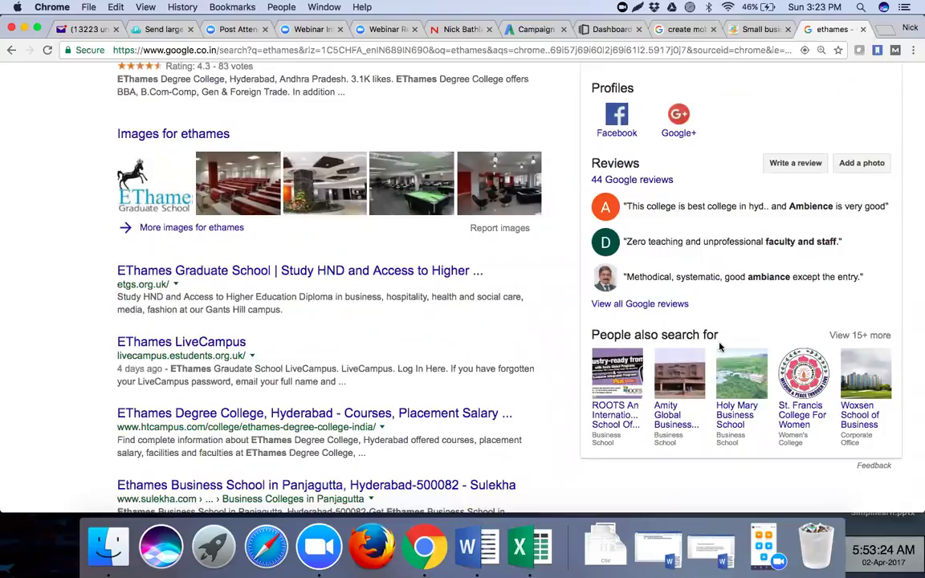
{"action": "scroll", "coordinate": [718, 326], "scroll_direction": "up", "scroll_amount": 2}
{"action": "scroll", "coordinate": [720, 347], "scroll_direction": "up", "scroll_amount": 8}
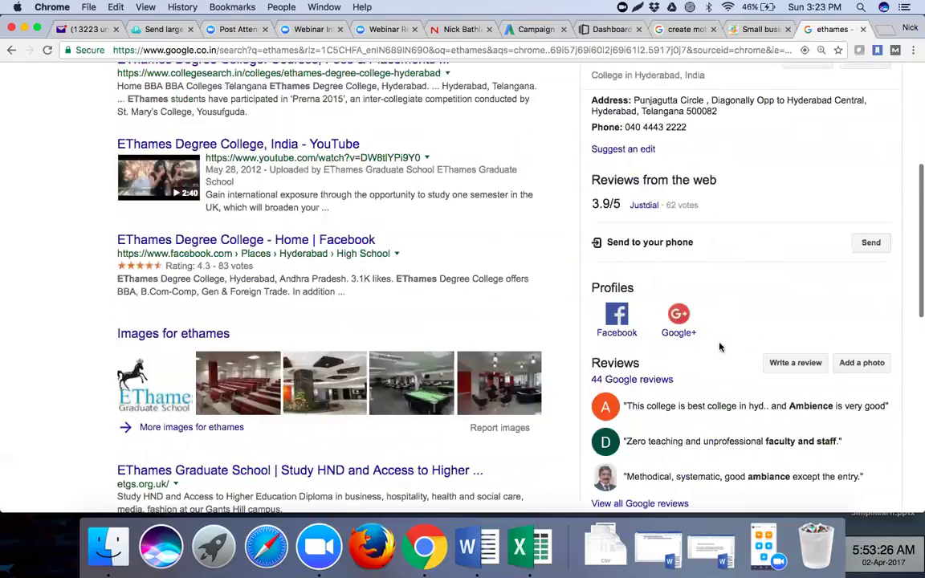
{"action": "scroll", "coordinate": [720, 347], "scroll_direction": "down", "scroll_amount": 8}
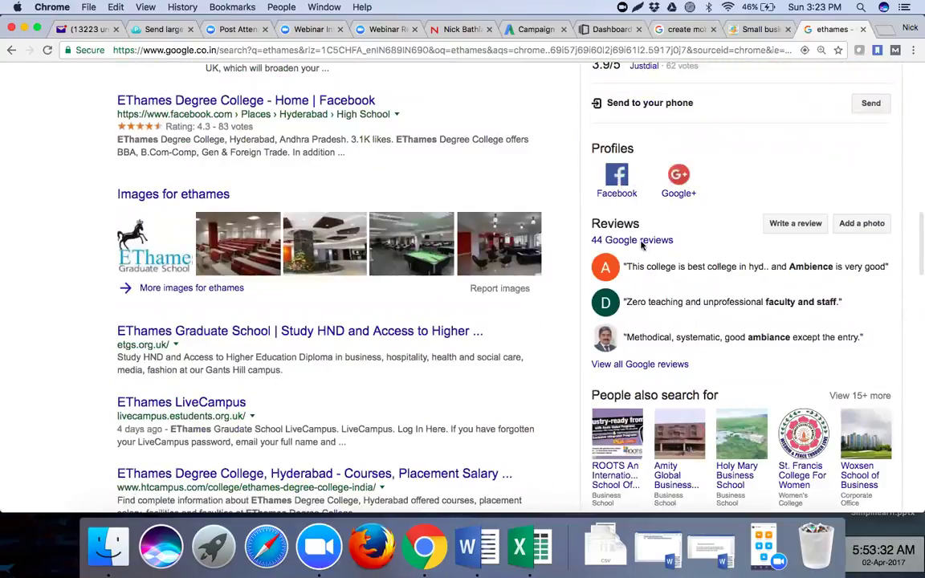
{"action": "scroll", "coordinate": [649, 271], "scroll_direction": "up", "scroll_amount": 4}
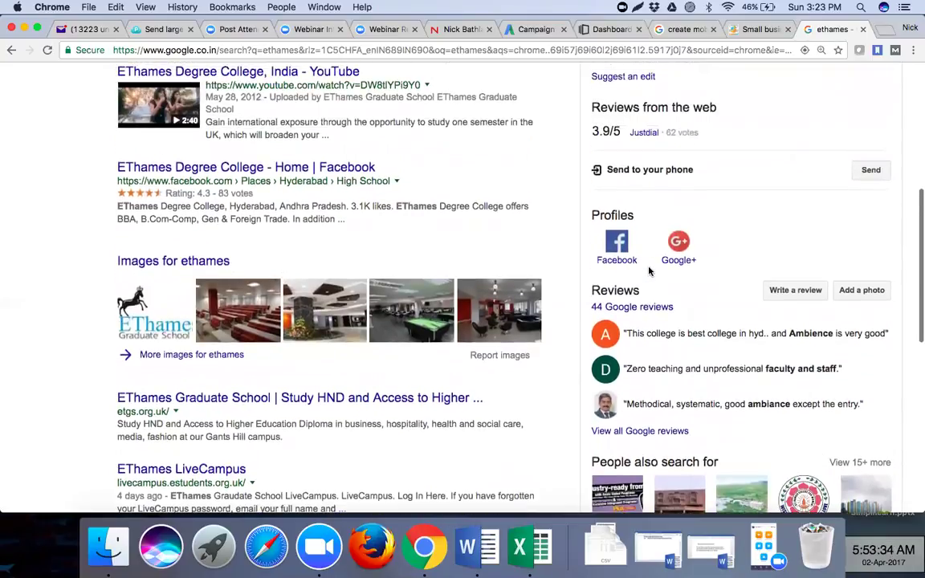
{"action": "scroll", "coordinate": [650, 271], "scroll_direction": "up", "scroll_amount": 1}
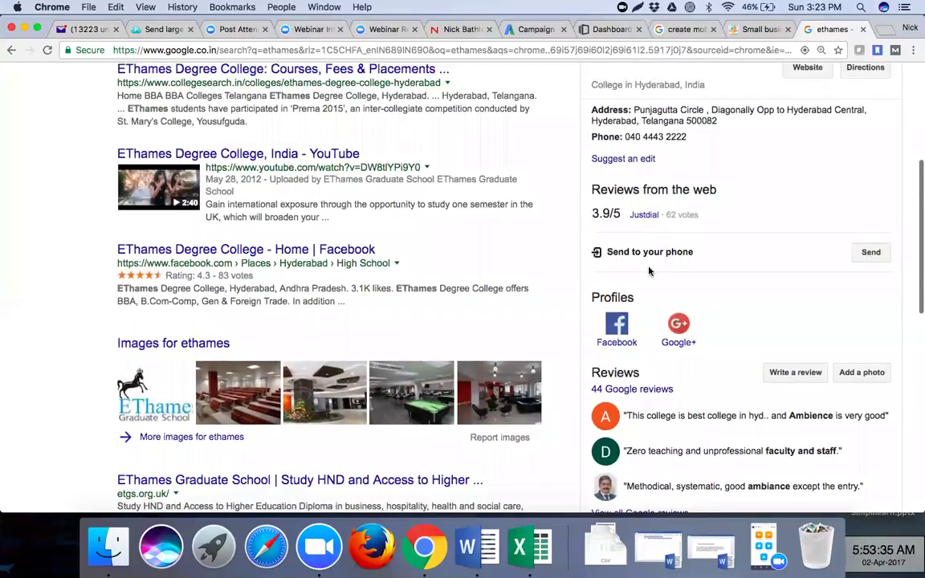
{"action": "scroll", "coordinate": [649, 270], "scroll_direction": "up", "scroll_amount": 4}
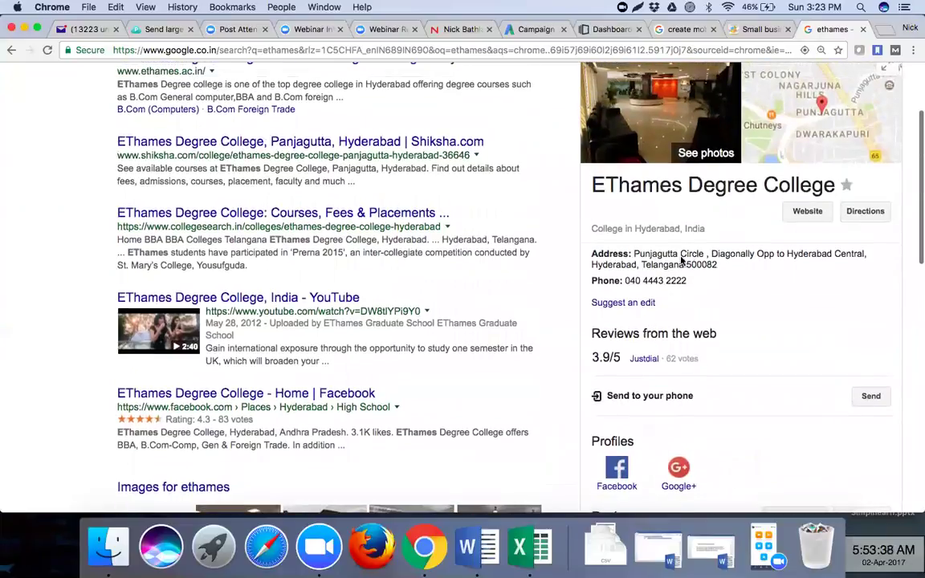
{"action": "scroll", "coordinate": [677, 263], "scroll_direction": "up", "scroll_amount": 4}
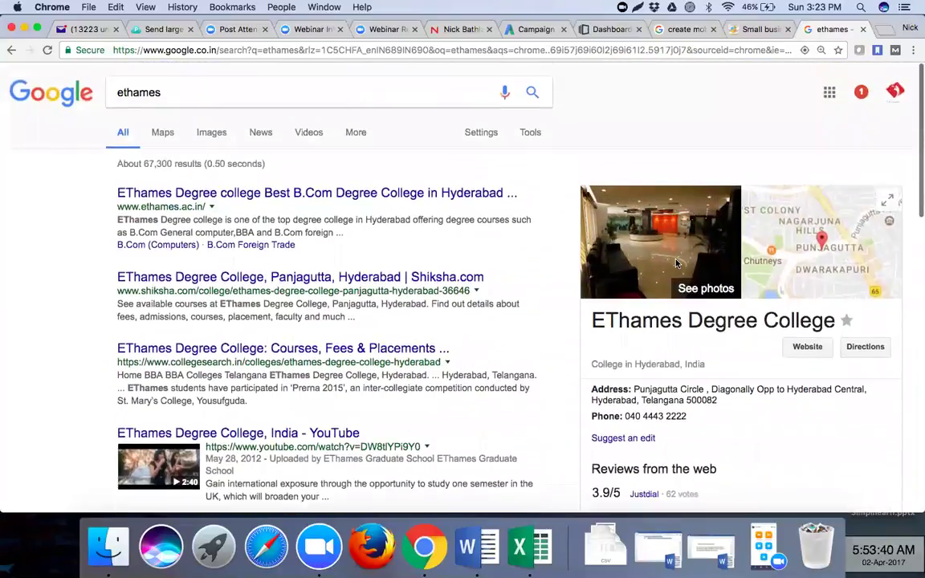
{"action": "left_click", "coordinate": [347, 198]}
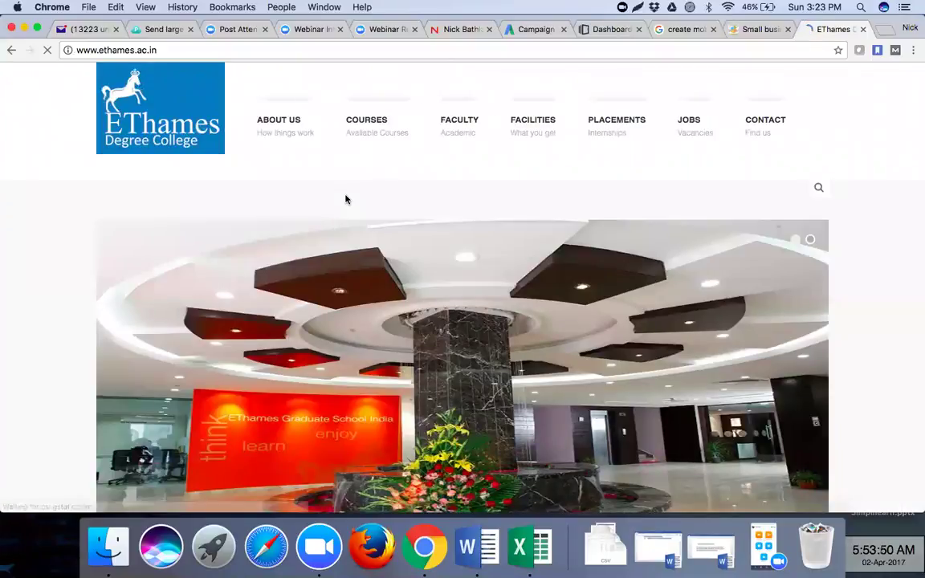
{"action": "left_click", "coordinate": [337, 53]}
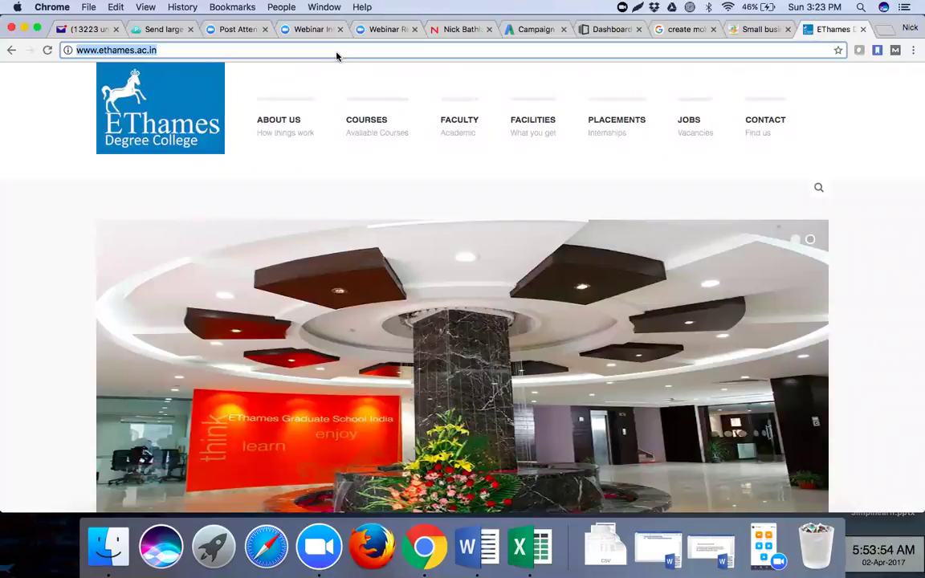
- Name the new app 'Ethames', pick the Education category, and continue to the Facebook page field
{"action": "left_click", "coordinate": [751, 31]}
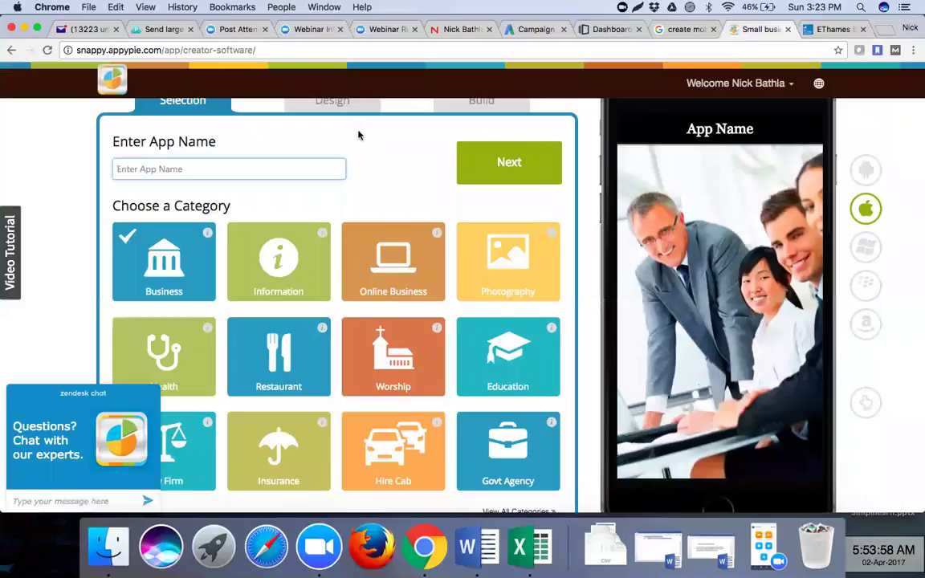
{"action": "type", "text": "Ethames"}
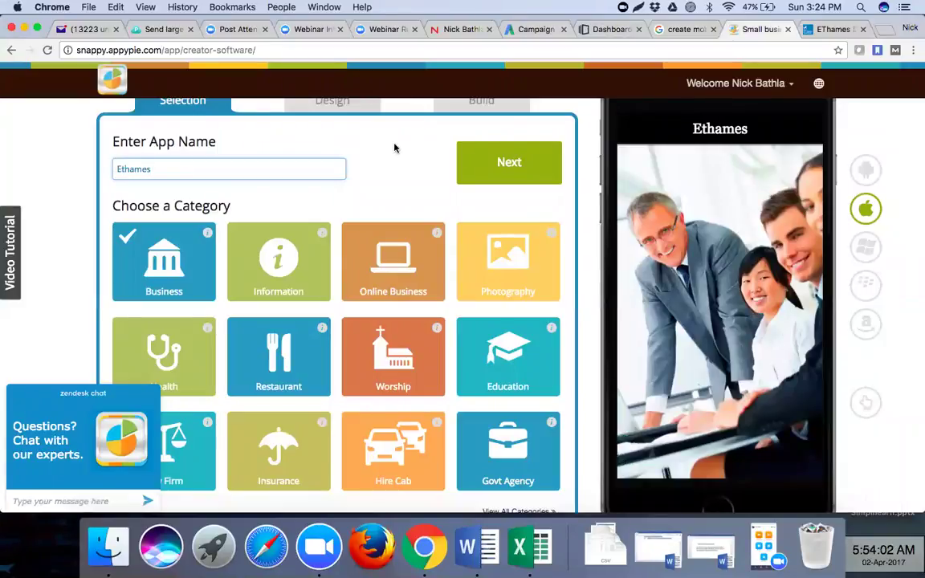
{"action": "left_click", "coordinate": [483, 166]}
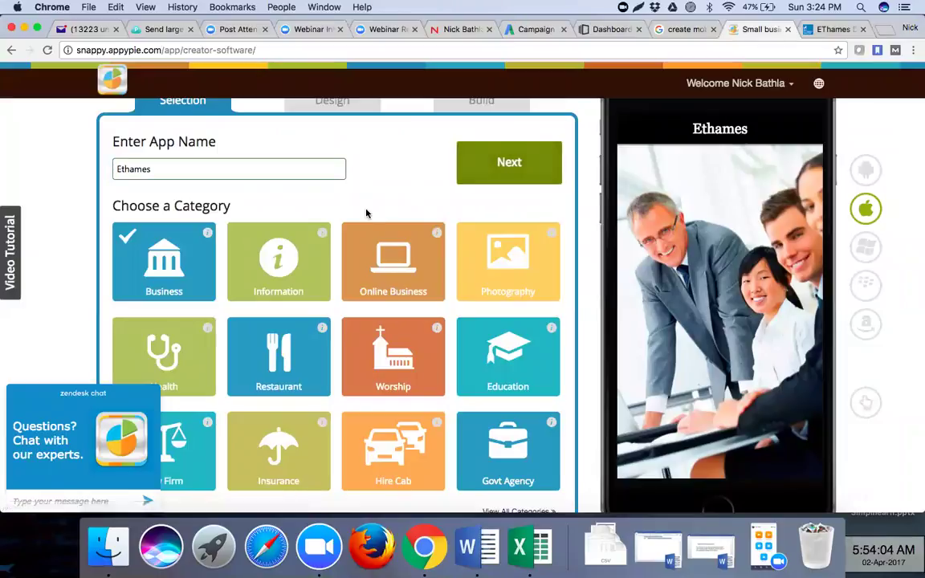
{"action": "scroll", "coordinate": [315, 318], "scroll_direction": "down", "scroll_amount": 1}
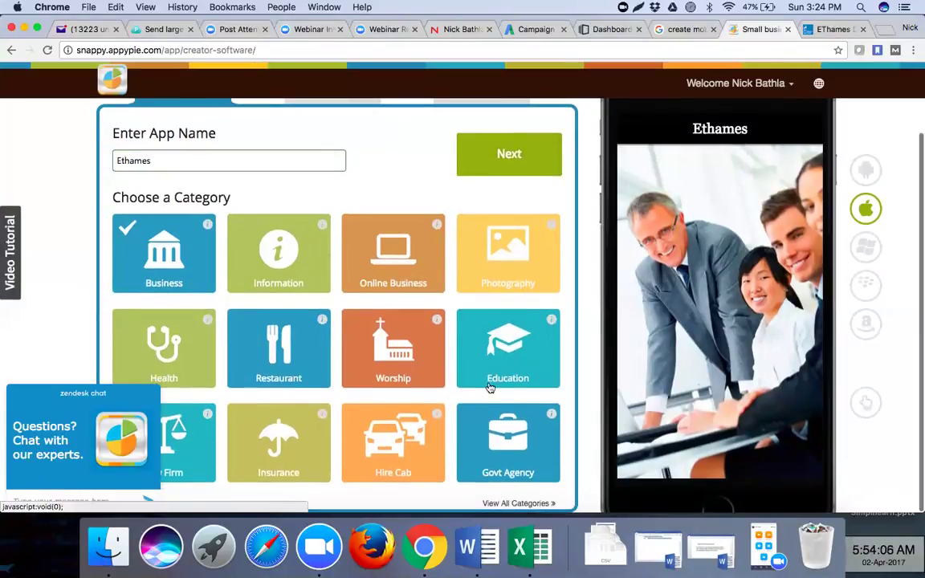
{"action": "left_click", "coordinate": [501, 359]}
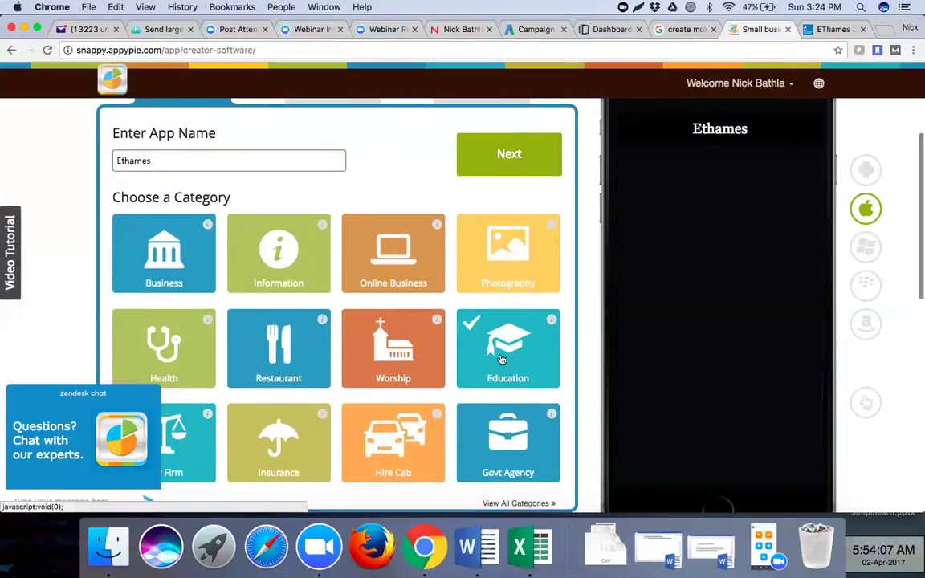
{"action": "left_click", "coordinate": [517, 165]}
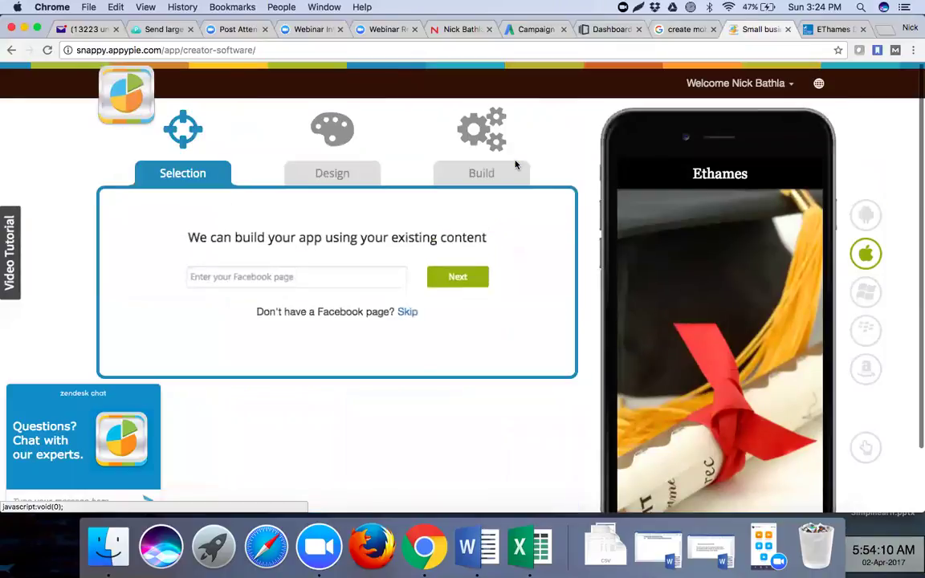
{"action": "left_click", "coordinate": [299, 275]}
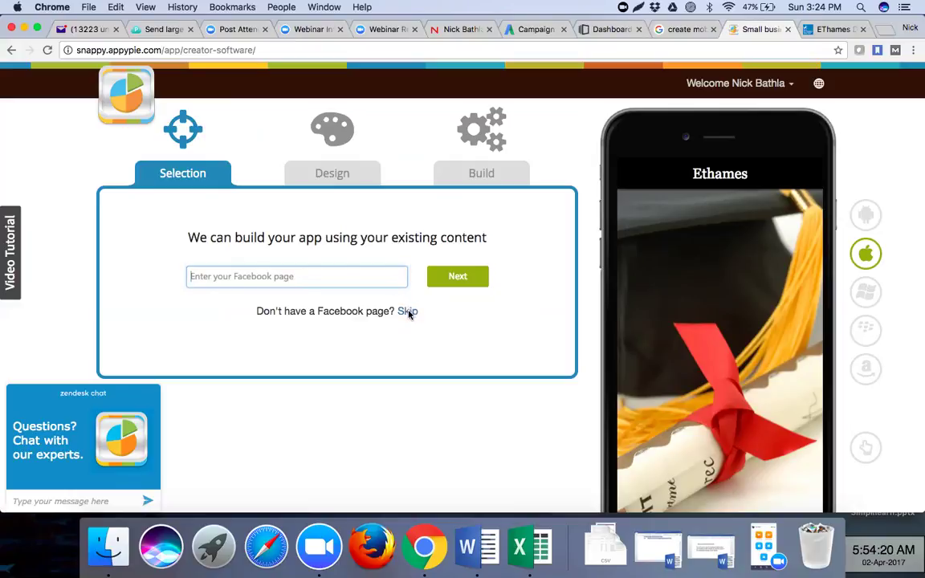
- In a new tab, go to facebook.com, search 'ethames' and open the EThames Graduate School page
{"action": "left_click", "coordinate": [886, 31]}
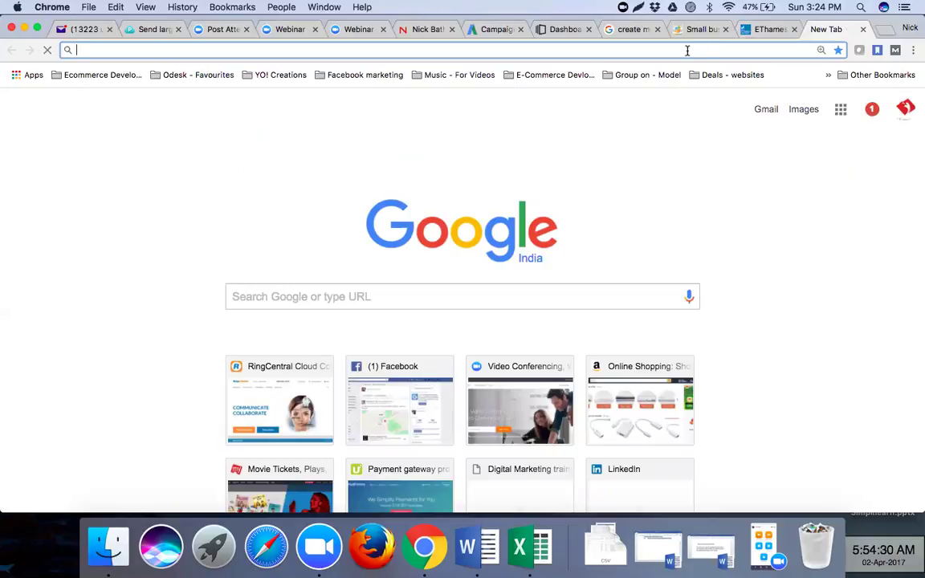
{"action": "type", "text": "facebook.com"}
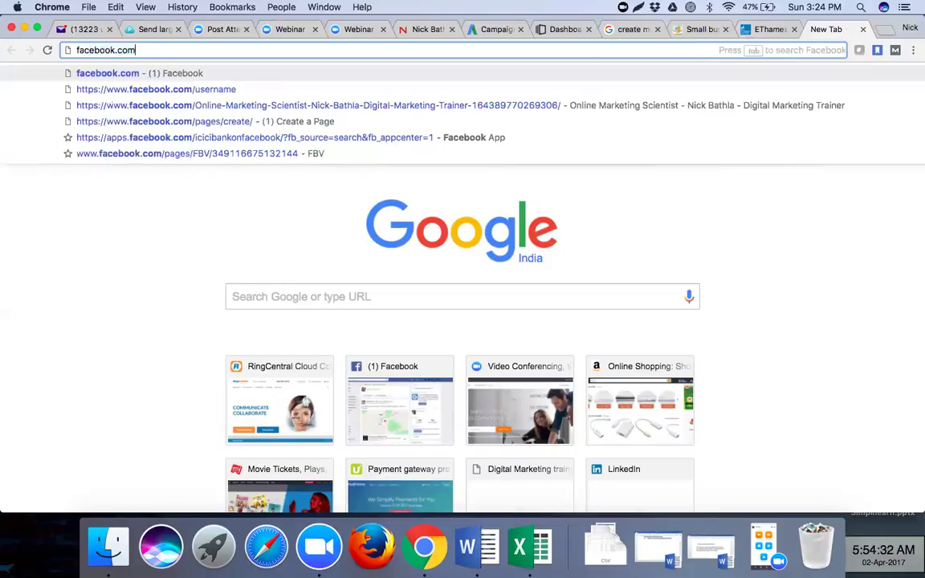
{"action": "key", "text": "Return"}
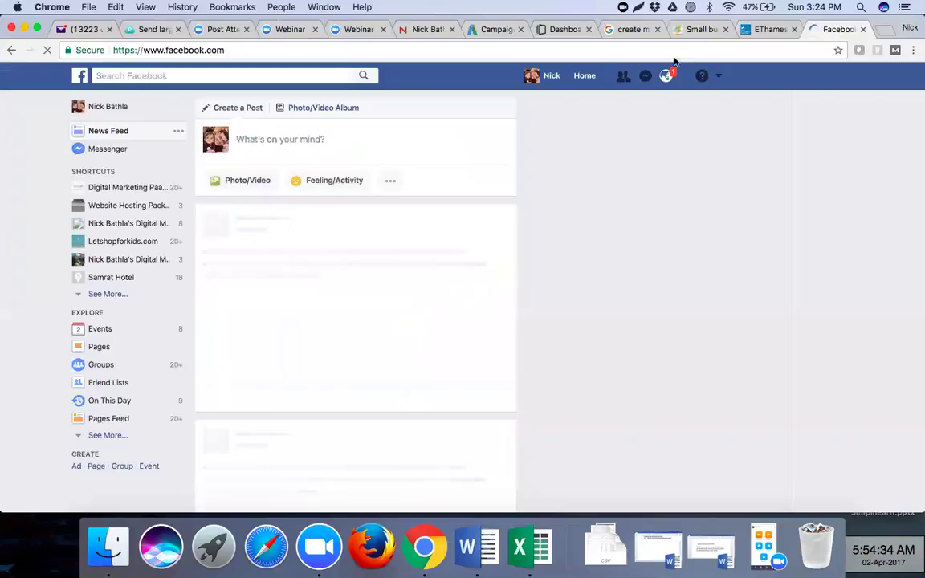
{"action": "left_click", "coordinate": [310, 76]}
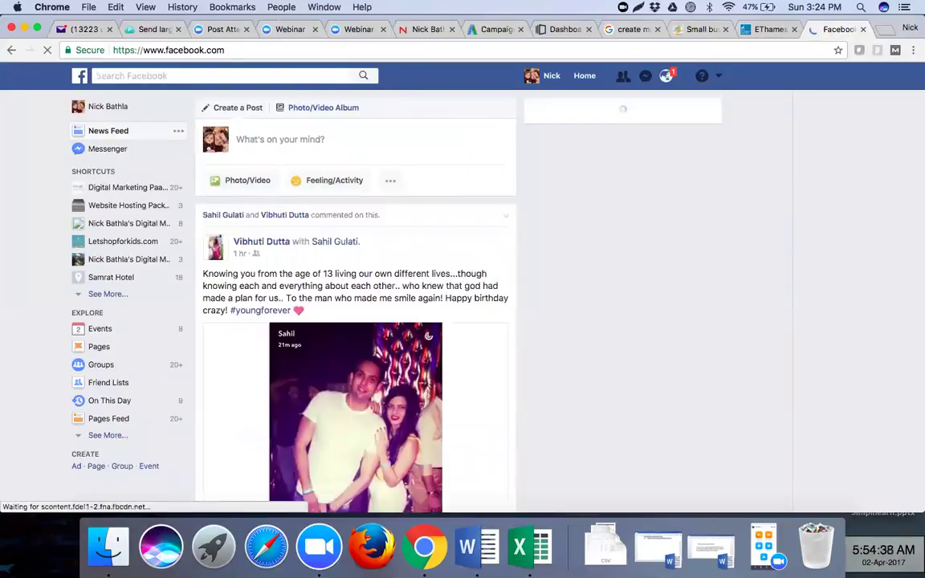
{"action": "type", "text": "r"}
{"action": "key", "text": "BackSpace"}
{"action": "type", "text": "eth"}
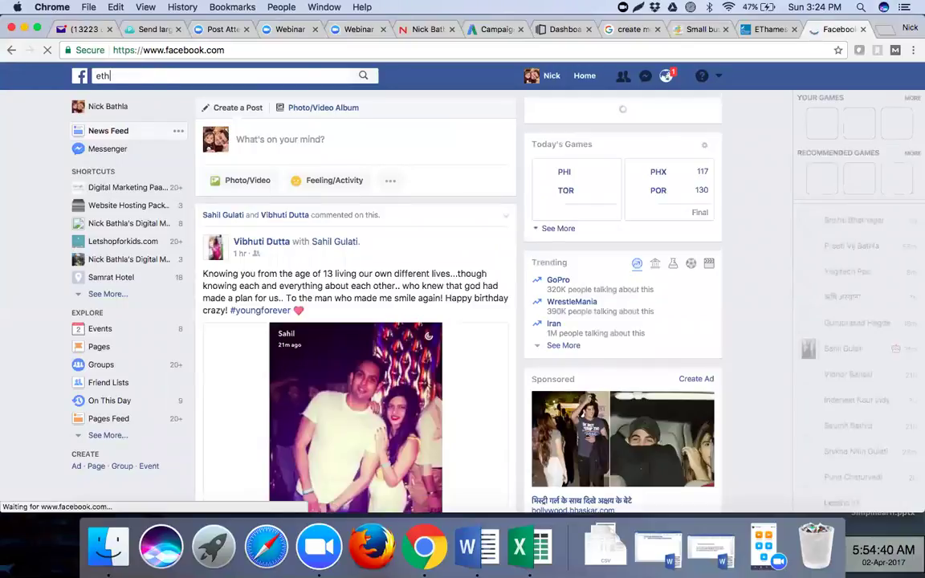
{"action": "type", "text": "ames"}
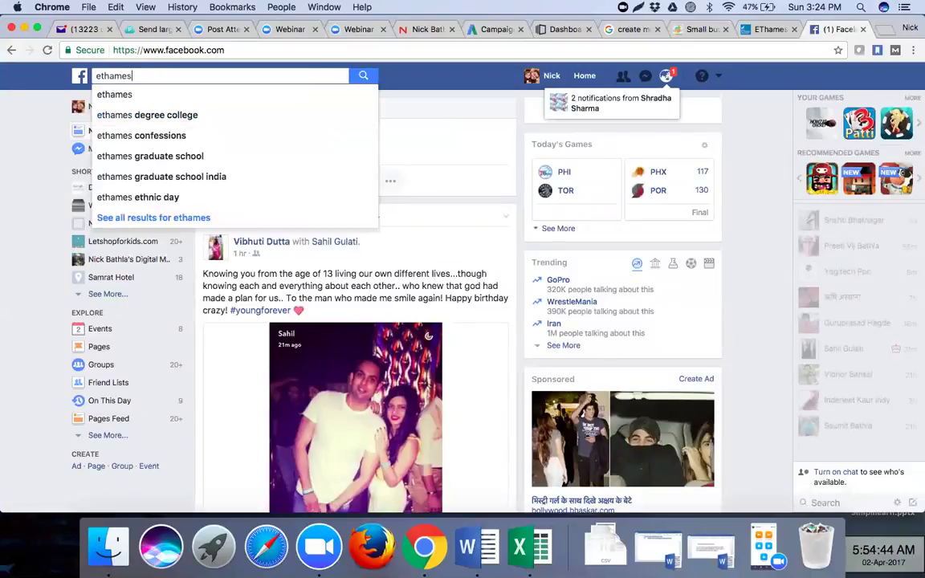
{"action": "key", "text": "Return"}
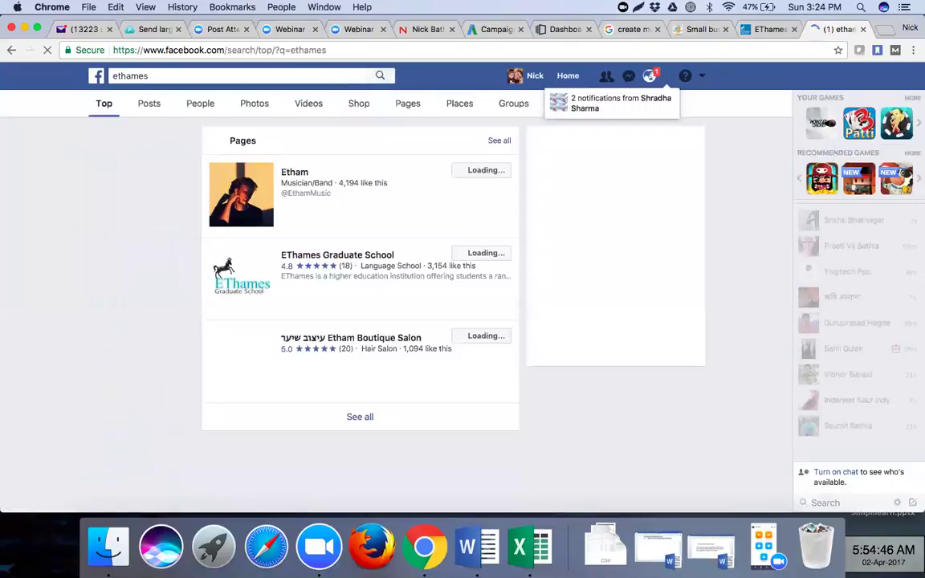
{"action": "left_click", "coordinate": [301, 259]}
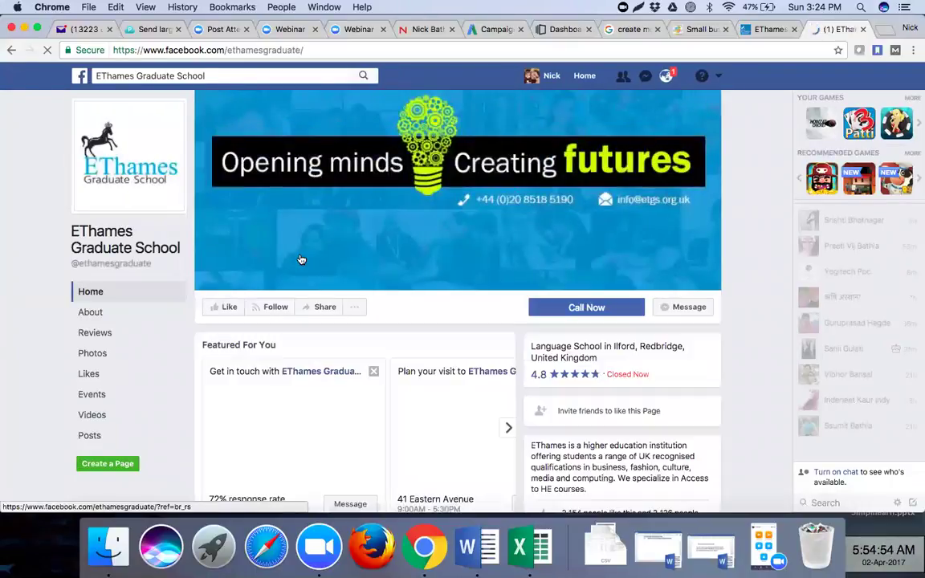
- Select the facebook.com/ethamesgraduate address and like and follow the Graduate School page
{"action": "scroll", "coordinate": [385, 264], "scroll_direction": "down", "scroll_amount": 1}
{"action": "scroll", "coordinate": [385, 264], "scroll_direction": "down", "scroll_amount": 4}
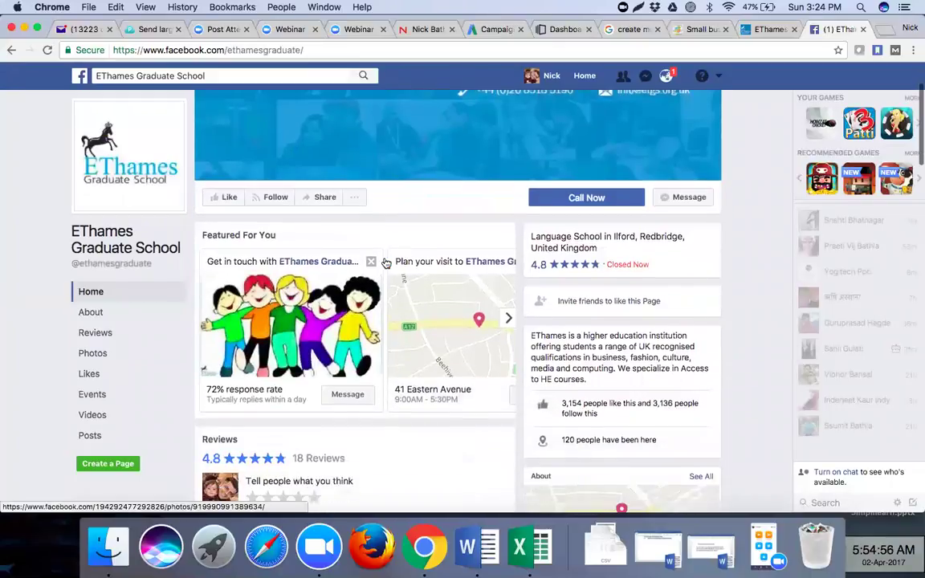
{"action": "scroll", "coordinate": [386, 261], "scroll_direction": "down", "scroll_amount": 10}
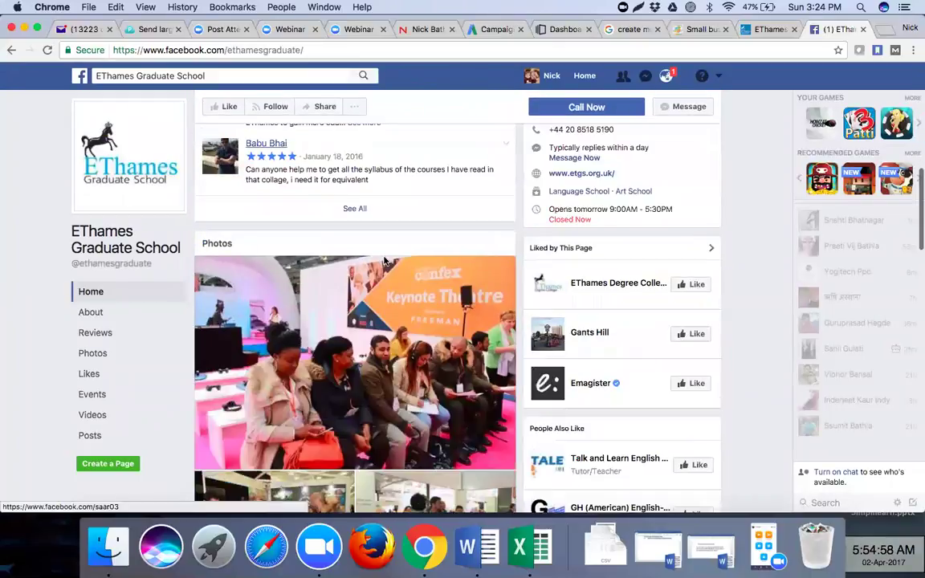
{"action": "scroll", "coordinate": [384, 261], "scroll_direction": "down", "scroll_amount": 5}
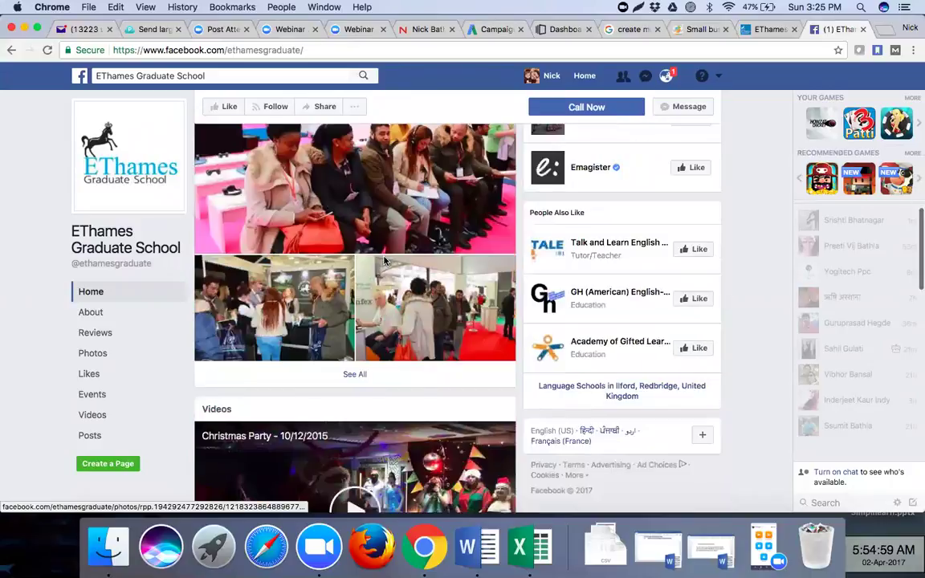
{"action": "scroll", "coordinate": [384, 261], "scroll_direction": "down", "scroll_amount": 12}
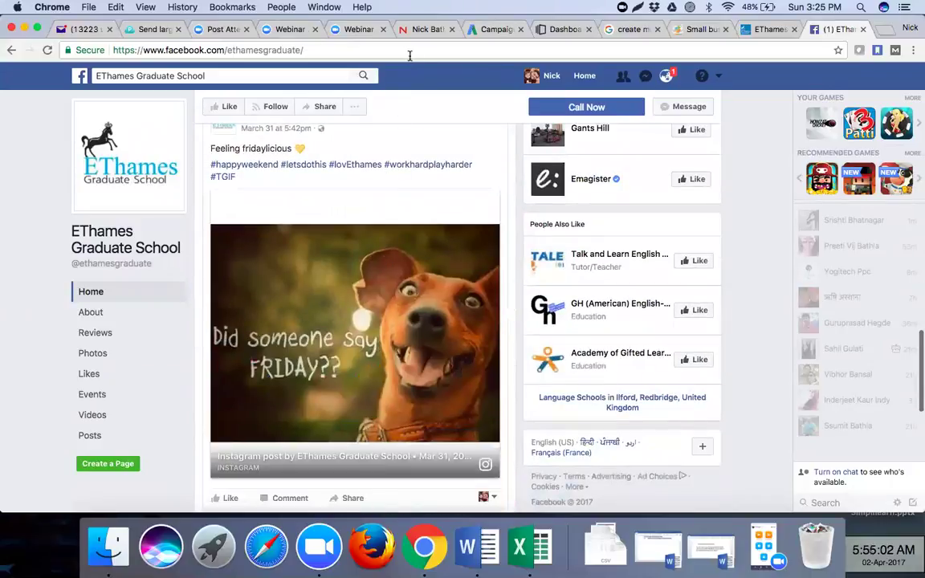
{"action": "left_click", "coordinate": [410, 54]}
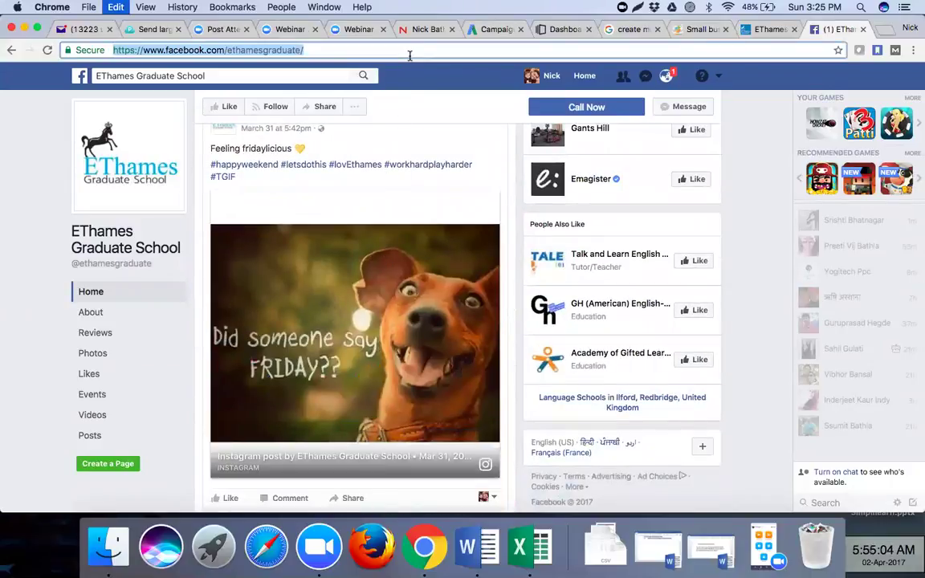
{"action": "left_click", "coordinate": [223, 106]}
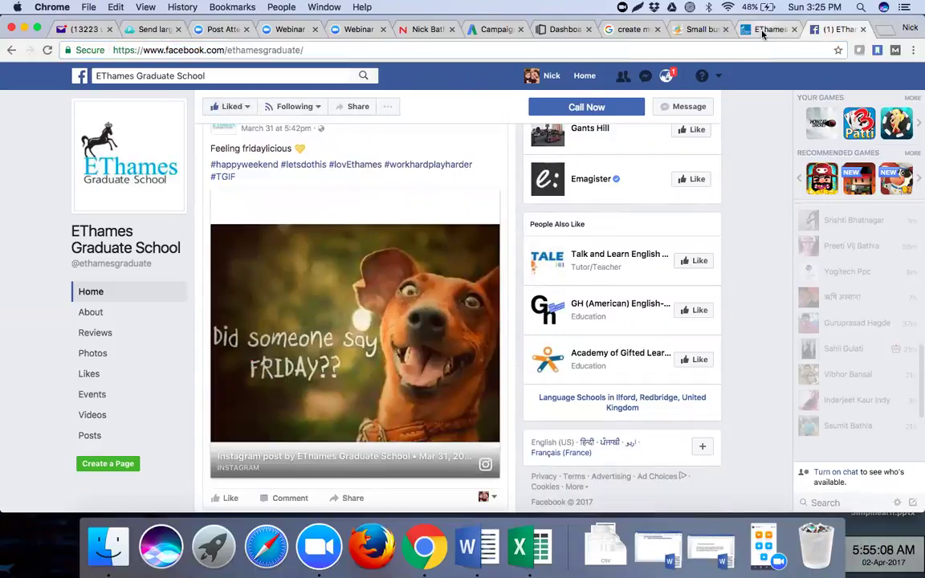
{"action": "scroll", "coordinate": [546, 184], "scroll_direction": "up", "scroll_amount": 5}
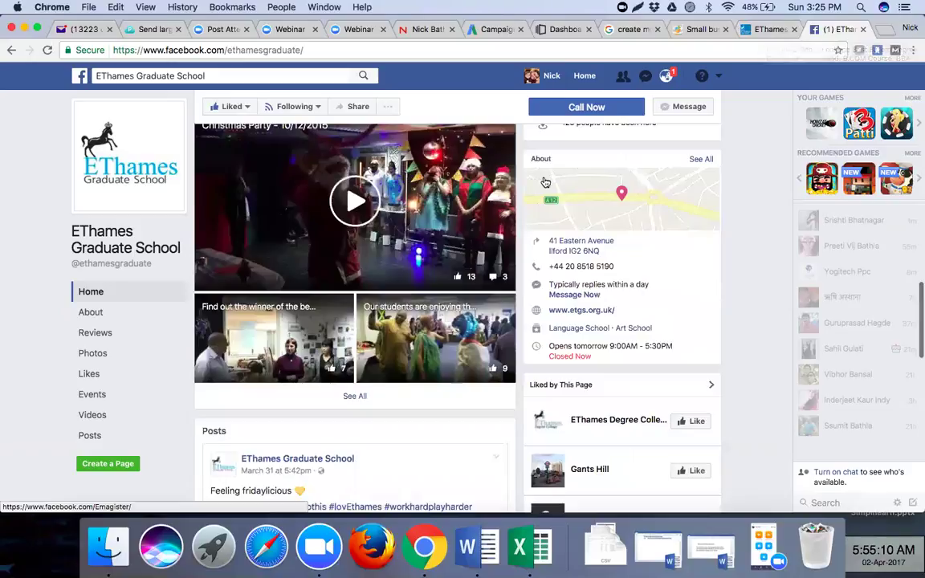
{"action": "scroll", "coordinate": [545, 183], "scroll_direction": "up", "scroll_amount": 5}
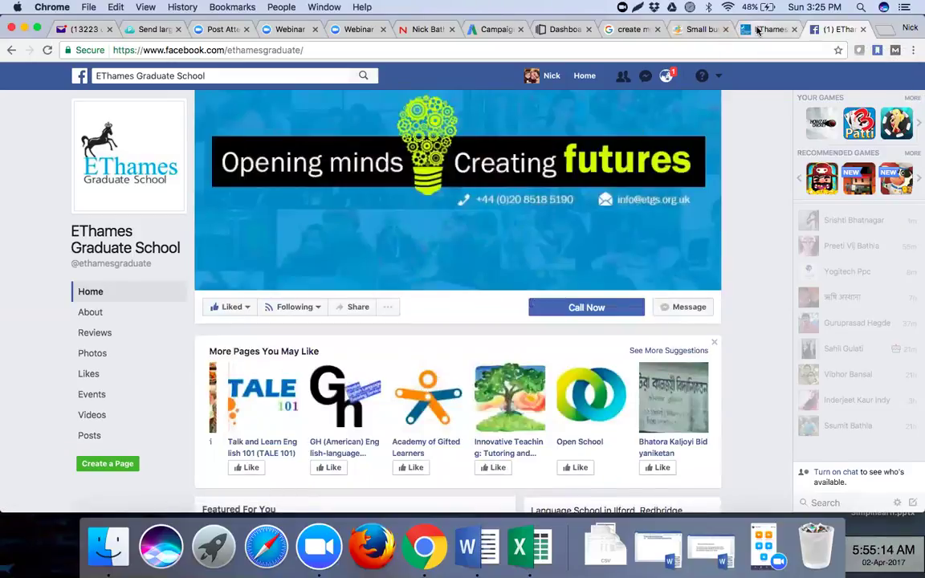
{"action": "left_click", "coordinate": [758, 30]}
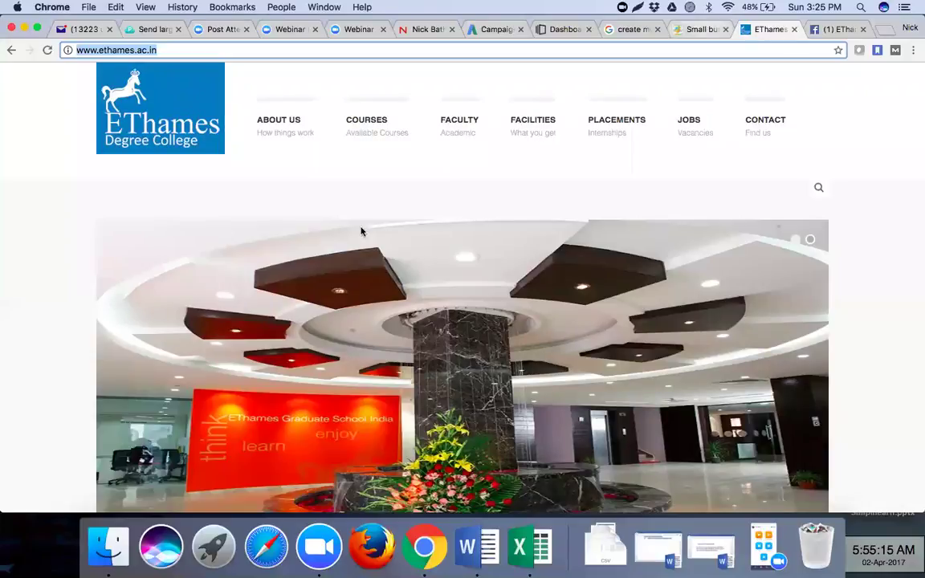
- Submit the EThames Graduate School Facebook address in the Appy Pie creator, which rejects it
{"action": "left_click", "coordinate": [698, 29]}
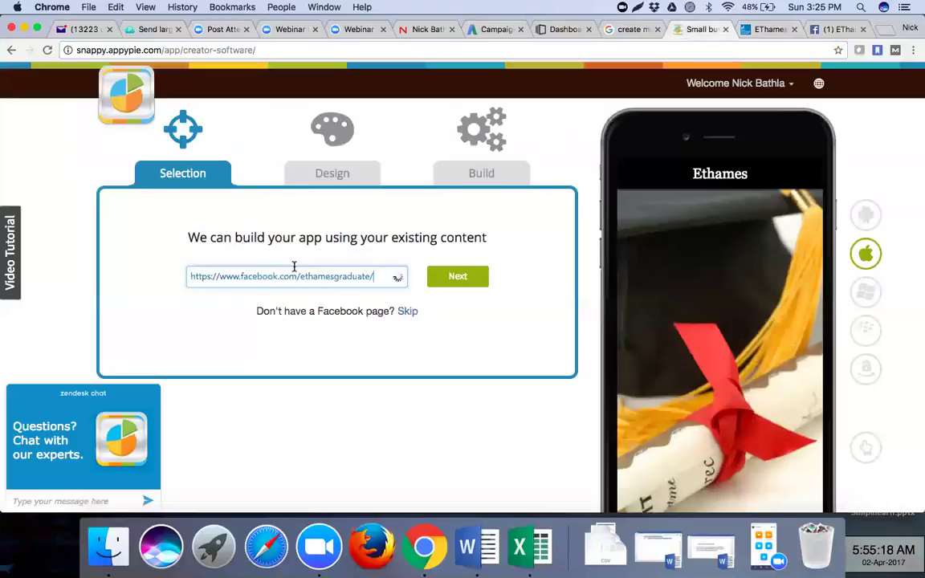
{"action": "left_click", "coordinate": [448, 278]}
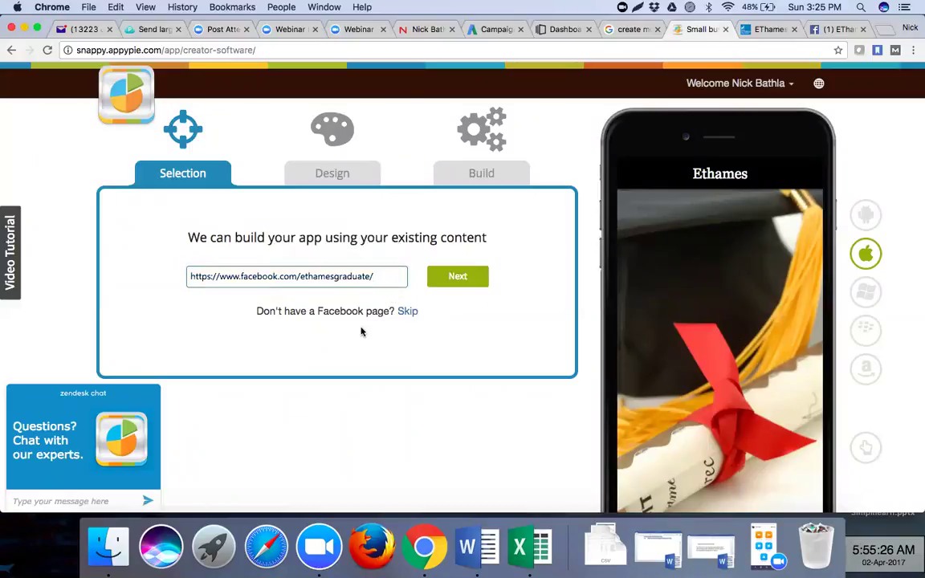
{"action": "left_click", "coordinate": [378, 276]}
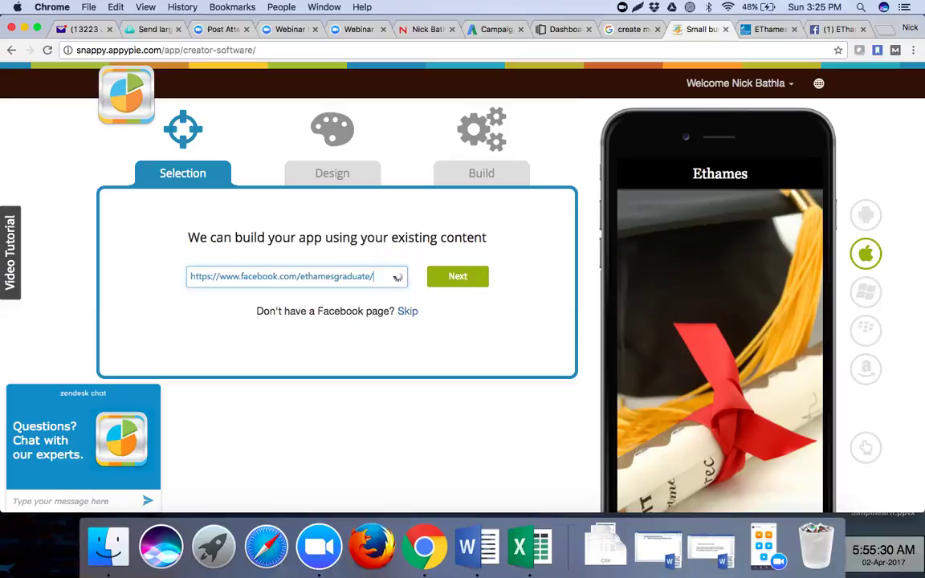
{"action": "left_click", "coordinate": [455, 277]}
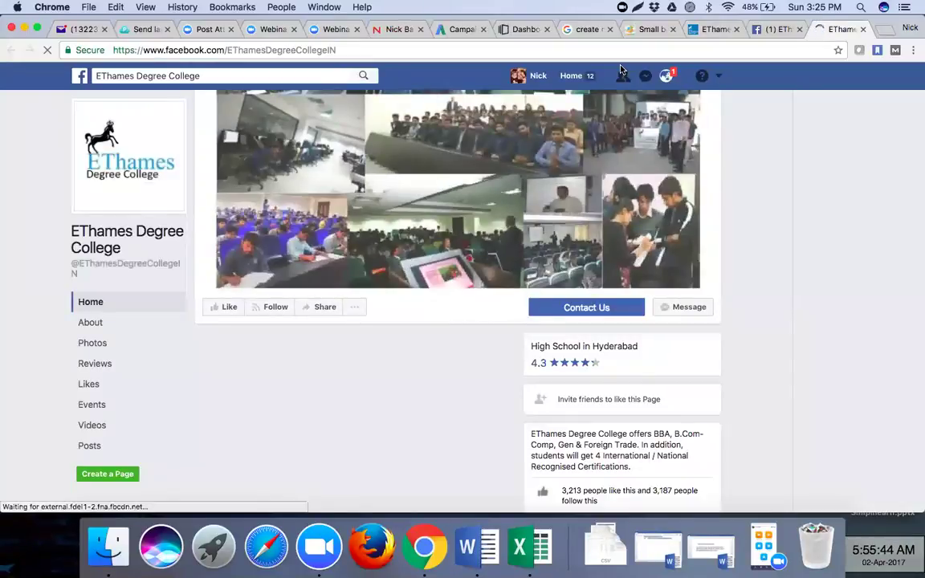
- Like and follow the EThames Degree College Facebook page and select its web address
{"action": "left_click", "coordinate": [229, 308]}
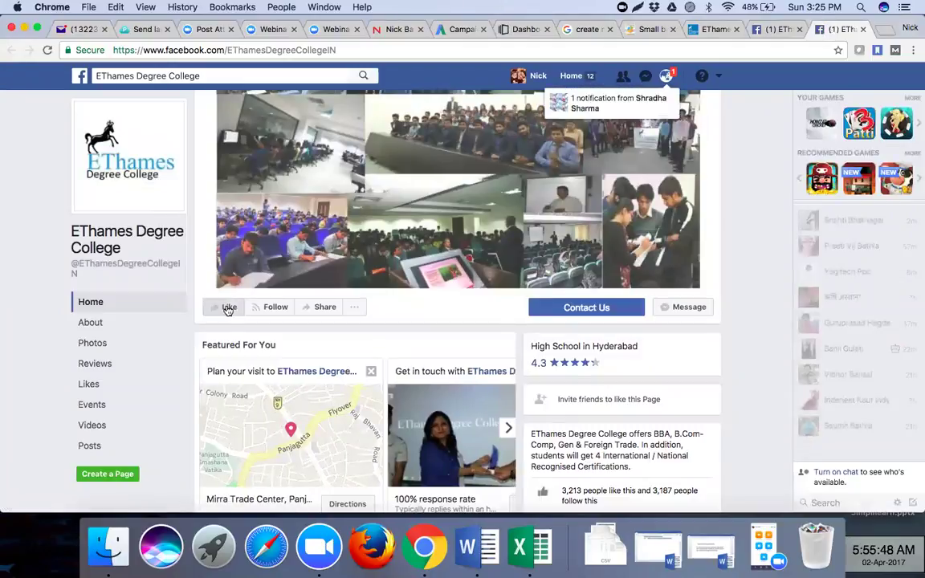
{"action": "left_click", "coordinate": [614, 50]}
{"action": "key", "text": "super+c"}
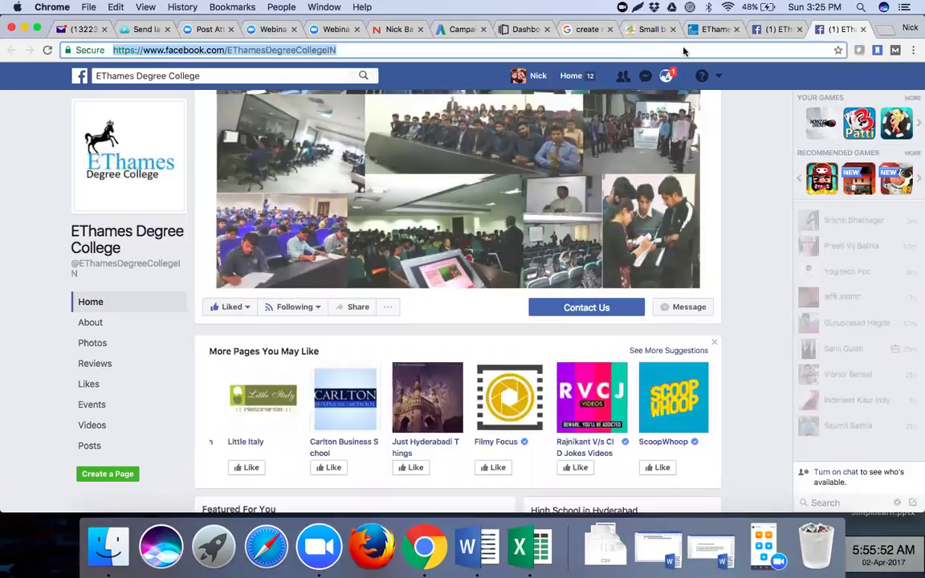
{"action": "left_click", "coordinate": [763, 32]}
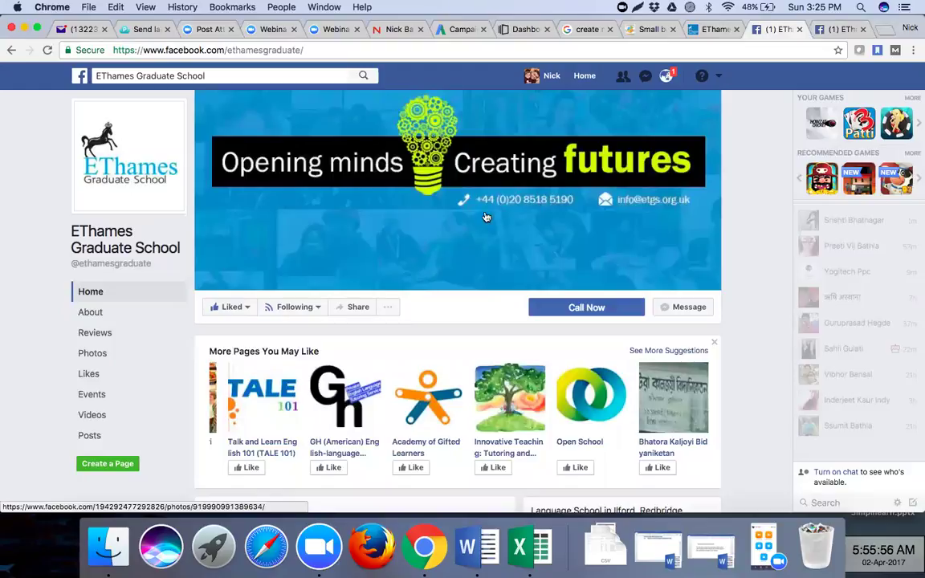
{"action": "scroll", "coordinate": [468, 262], "scroll_direction": "down", "scroll_amount": 1}
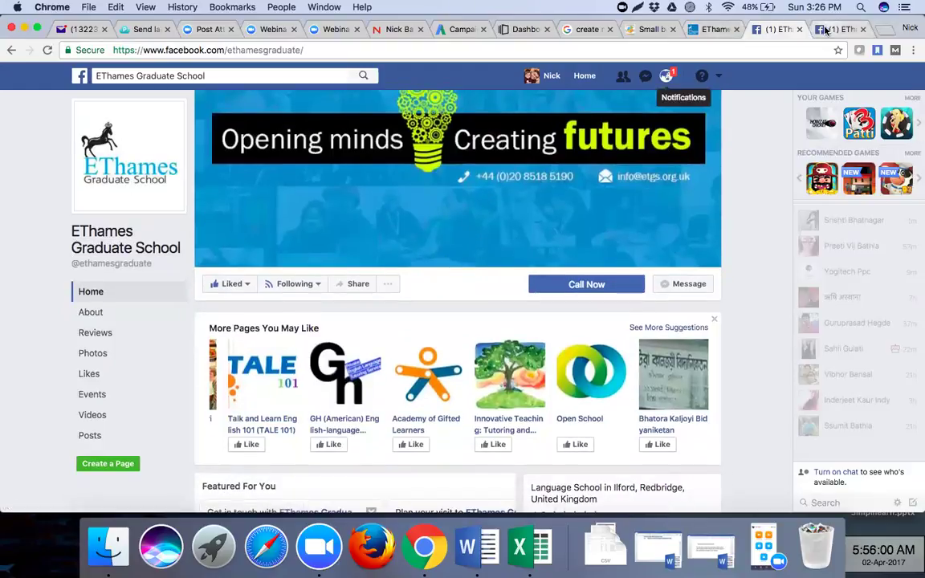
{"action": "key", "text": "ctrl+Tab"}
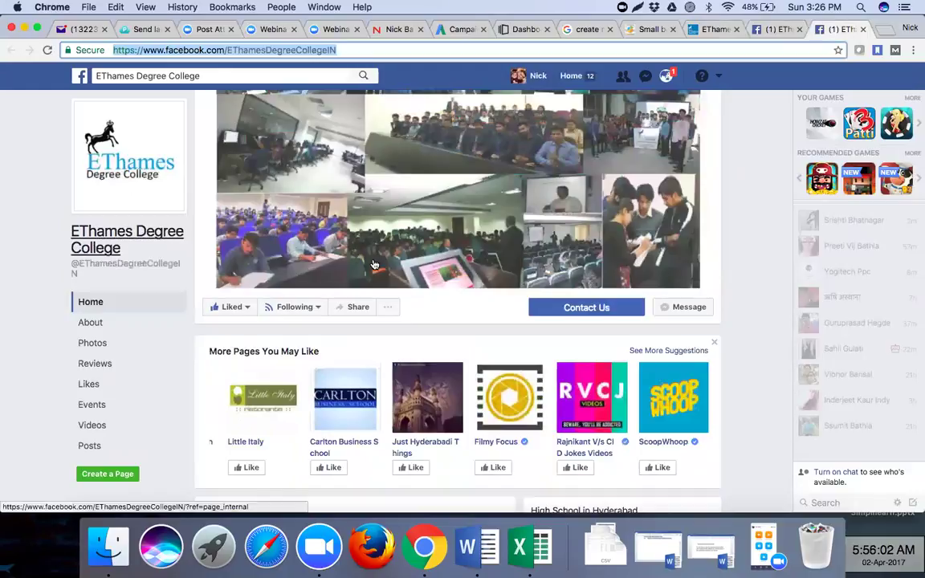
- Replace the Facebook address, choose 'EThames Degree College' from the 'Eth' suggestions, and continue
{"action": "left_click", "coordinate": [646, 30]}
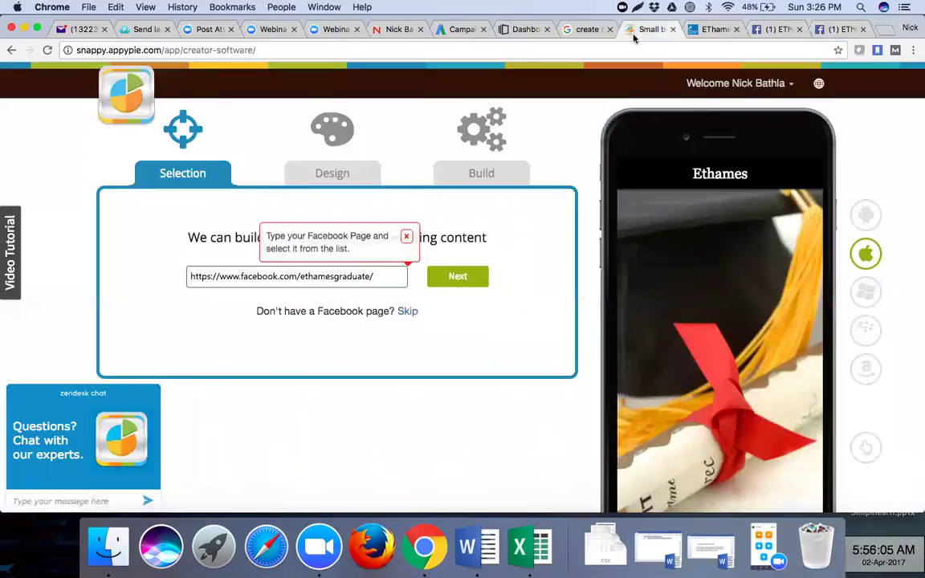
{"action": "left_click", "coordinate": [406, 235]}
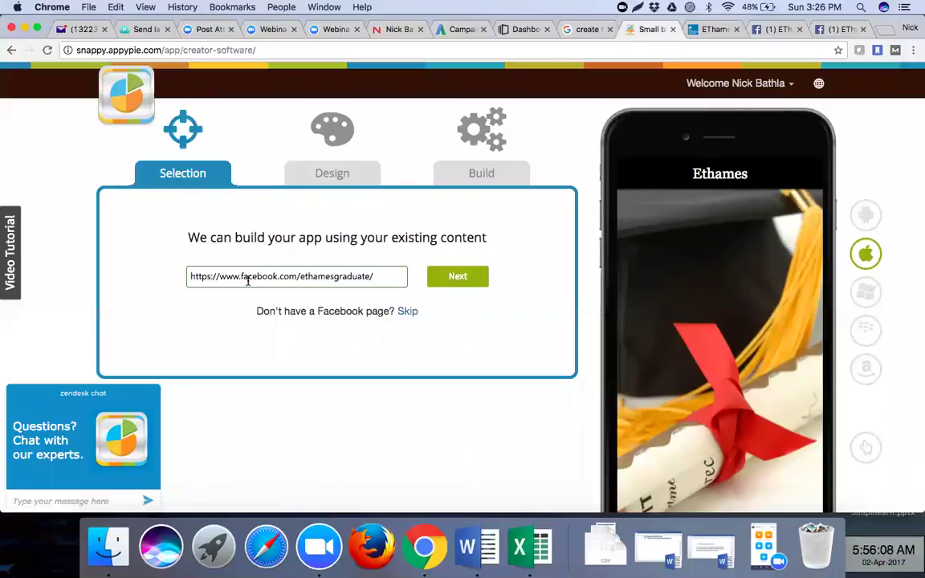
{"action": "left_click_drag", "start_coordinate": [190, 276], "coordinate": [383, 274]}
{"action": "key", "text": "super+v"}
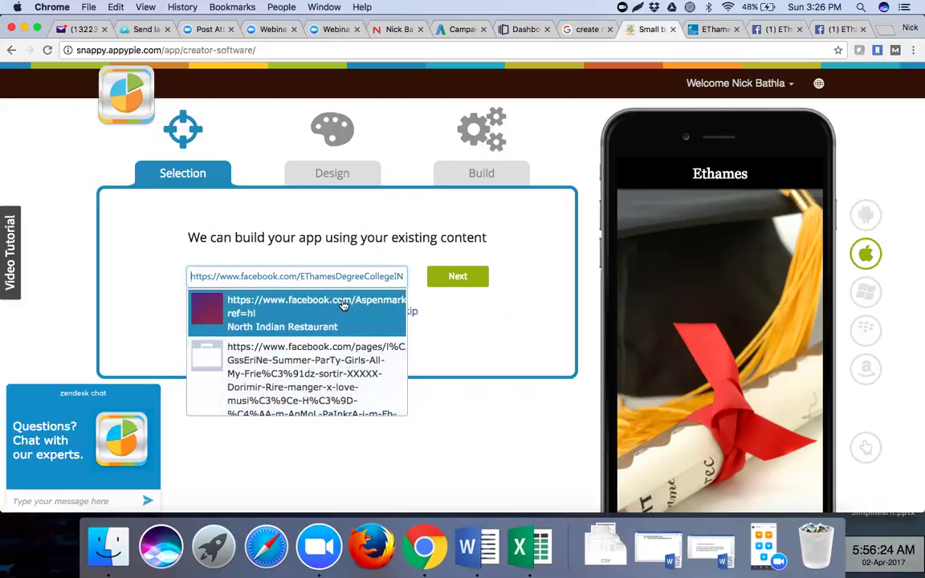
{"action": "left_click_drag", "start_coordinate": [191, 275], "coordinate": [410, 274]}
{"action": "type", "text": "Ethames"}
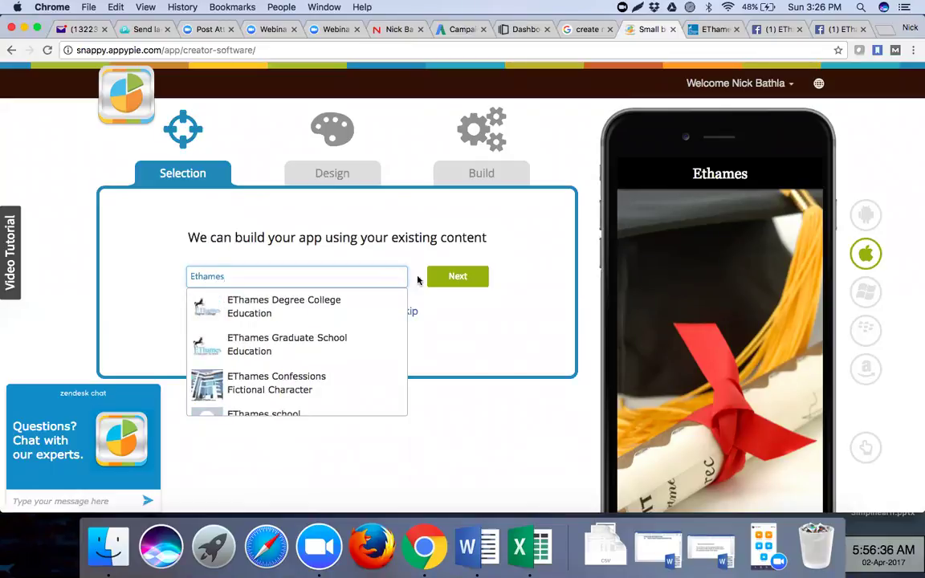
{"action": "left_click", "coordinate": [355, 304]}
{"action": "left_click", "coordinate": [464, 282]}
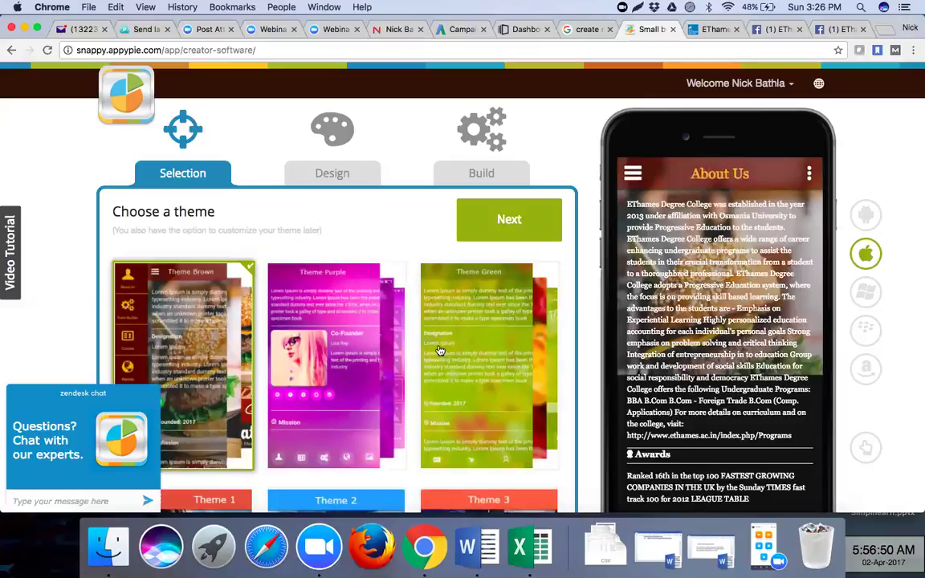
{"action": "scroll", "coordinate": [441, 351], "scroll_direction": "down", "scroll_amount": 1}
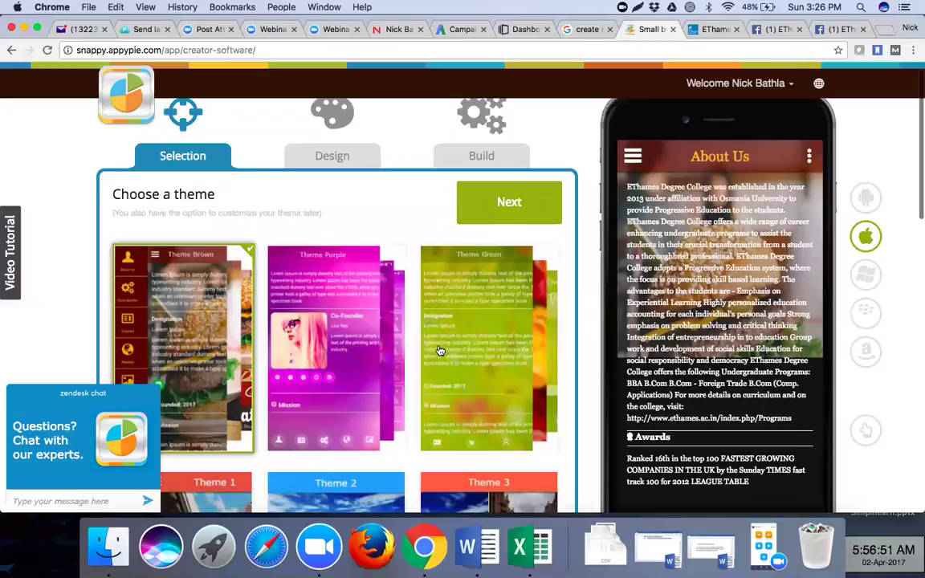
{"action": "scroll", "coordinate": [440, 352], "scroll_direction": "down", "scroll_amount": 5}
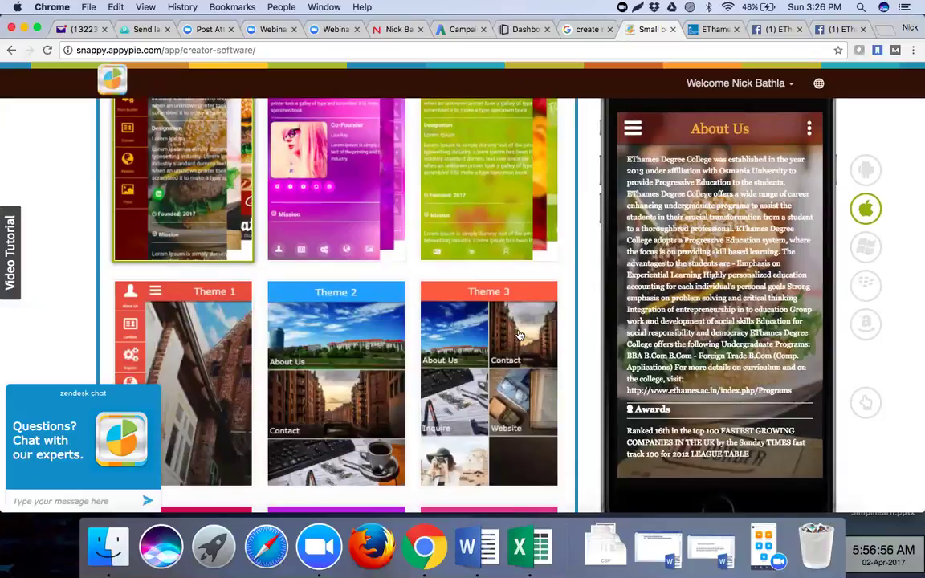
{"action": "scroll", "coordinate": [470, 304], "scroll_direction": "down", "scroll_amount": 3}
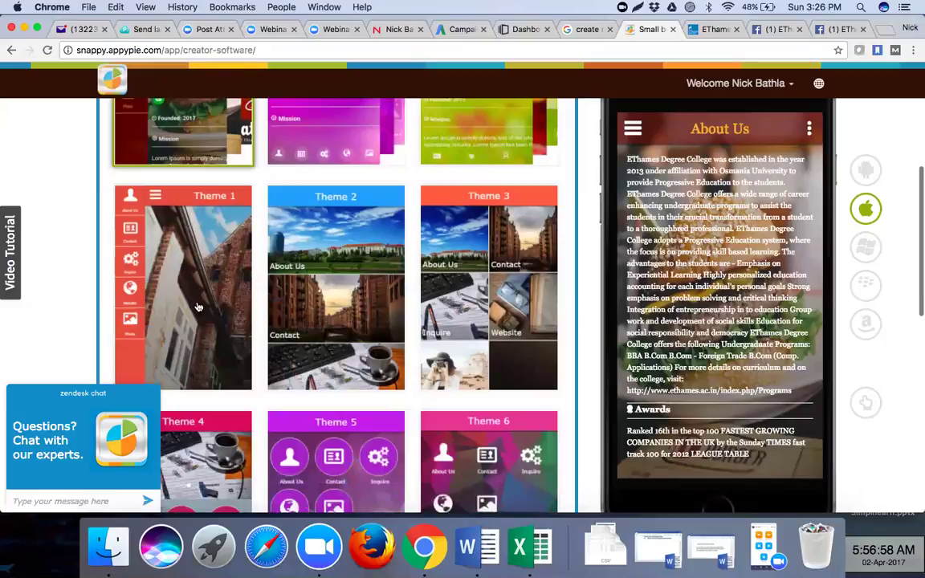
{"action": "scroll", "coordinate": [339, 302], "scroll_direction": "down", "scroll_amount": 1}
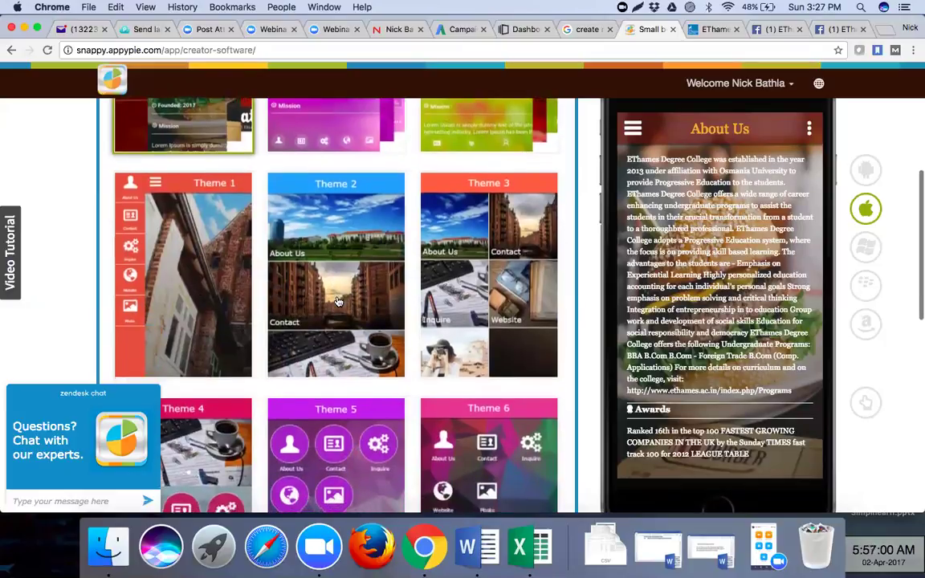
{"action": "scroll", "coordinate": [338, 302], "scroll_direction": "down", "scroll_amount": 1}
{"action": "scroll", "coordinate": [464, 265], "scroll_direction": "down", "scroll_amount": 1}
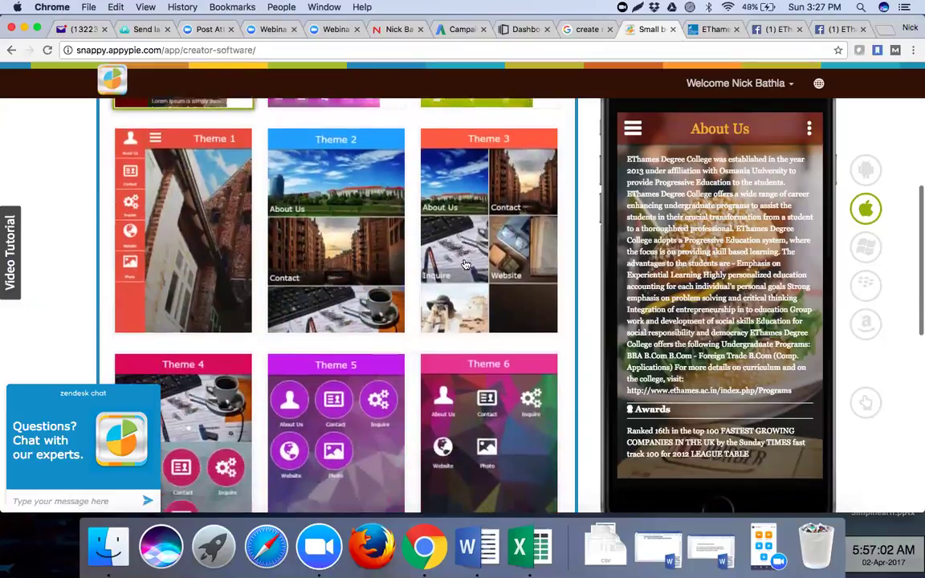
{"action": "scroll", "coordinate": [464, 265], "scroll_direction": "down", "scroll_amount": 5}
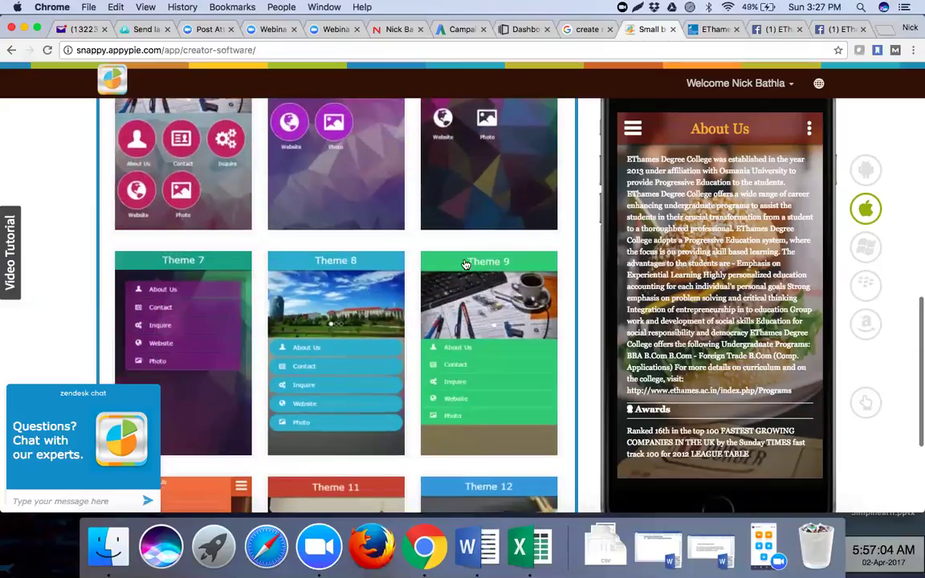
{"action": "scroll", "coordinate": [465, 265], "scroll_direction": "down", "scroll_amount": 3}
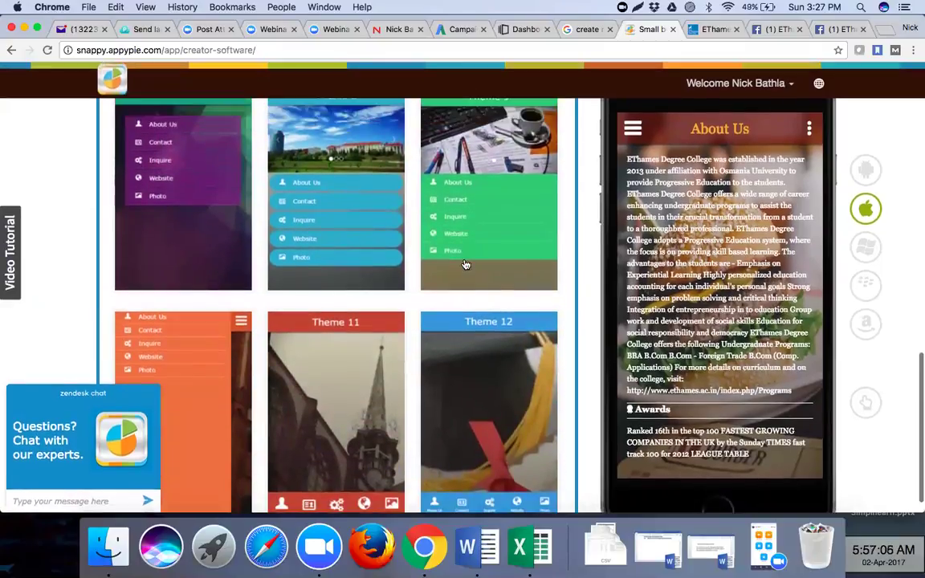
{"action": "scroll", "coordinate": [464, 265], "scroll_direction": "up", "scroll_amount": 5}
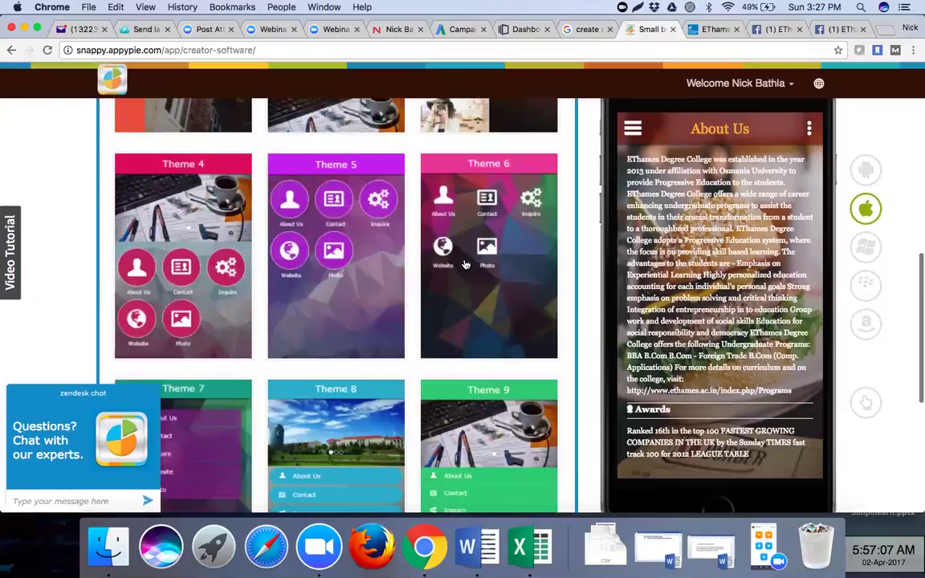
{"action": "scroll", "coordinate": [464, 265], "scroll_direction": "up", "scroll_amount": 4}
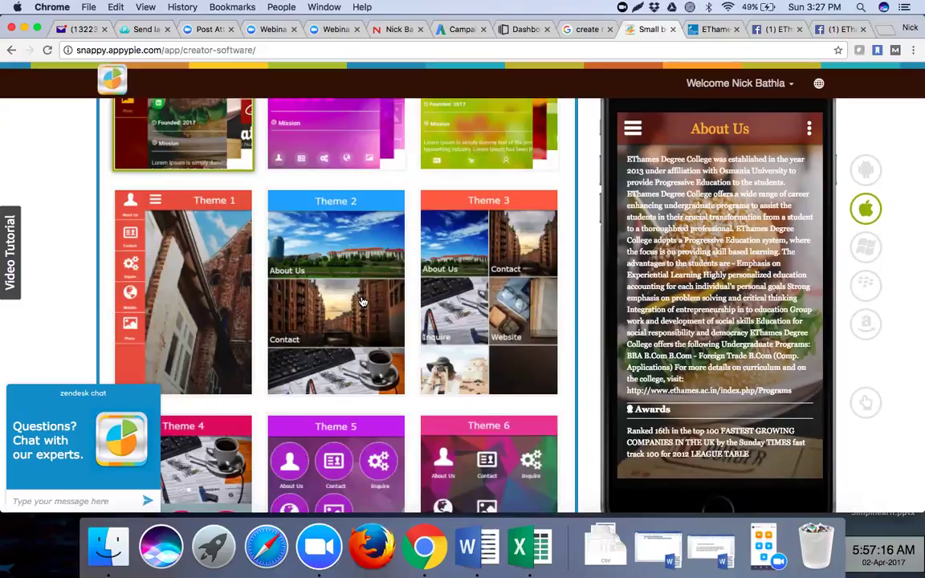
{"action": "scroll", "coordinate": [362, 301], "scroll_direction": "down", "scroll_amount": 2}
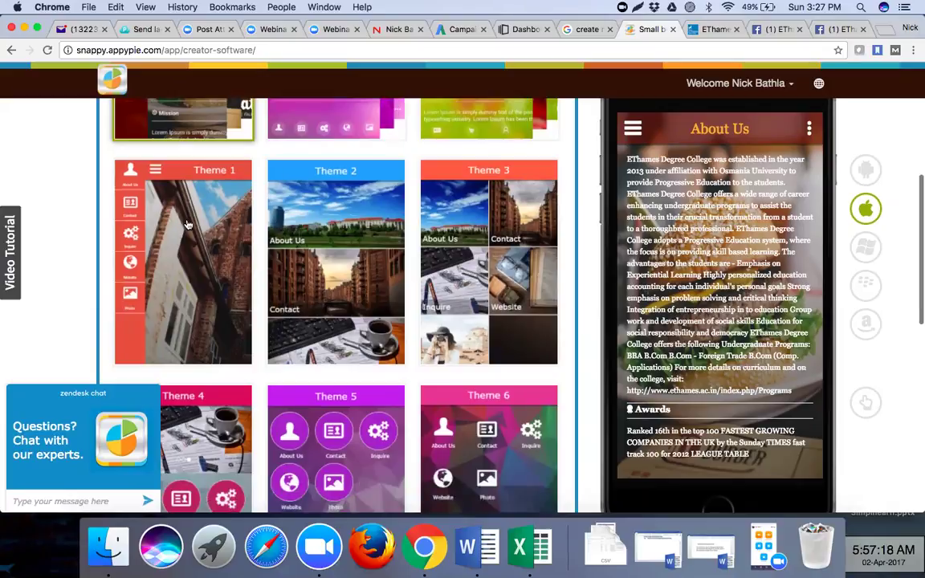
{"action": "scroll", "coordinate": [529, 261], "scroll_direction": "up", "scroll_amount": 5}
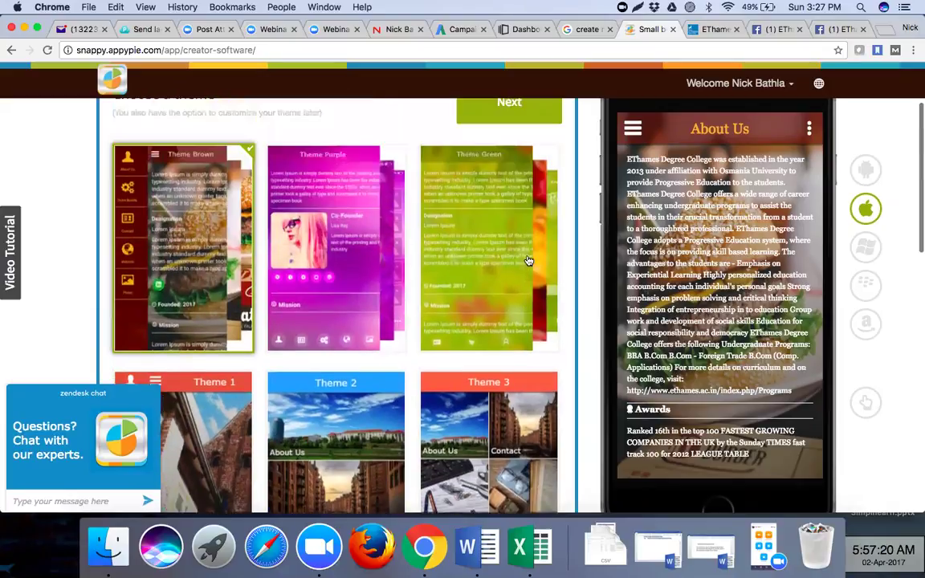
{"action": "scroll", "coordinate": [528, 261], "scroll_direction": "up", "scroll_amount": 3}
{"action": "scroll", "coordinate": [529, 261], "scroll_direction": "down", "scroll_amount": 10}
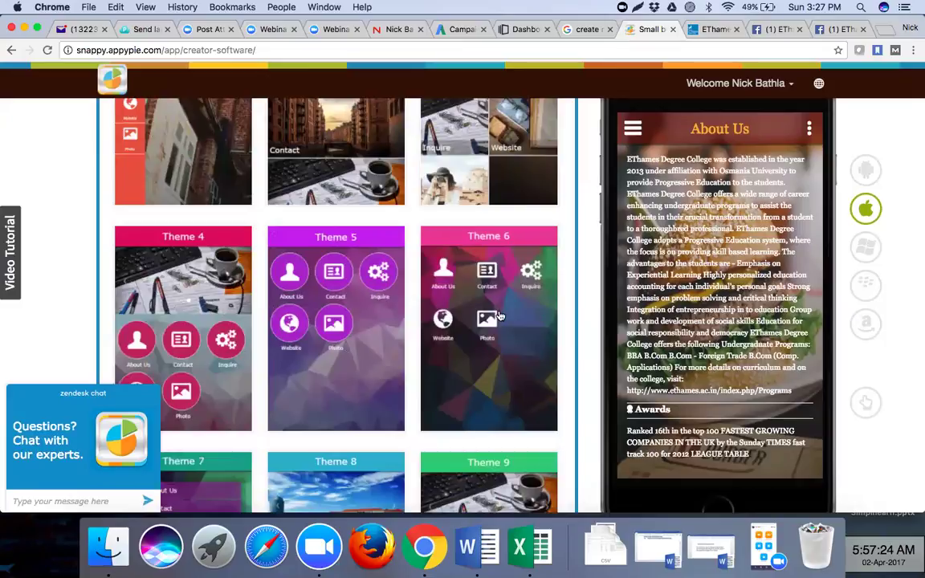
{"action": "scroll", "coordinate": [341, 327], "scroll_direction": "down", "scroll_amount": 1}
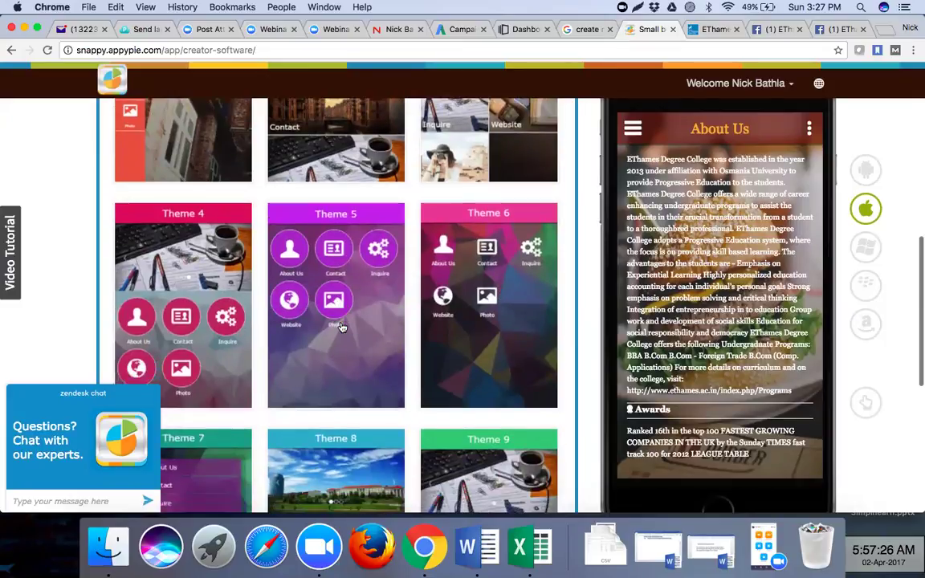
{"action": "scroll", "coordinate": [341, 326], "scroll_direction": "down", "scroll_amount": 5}
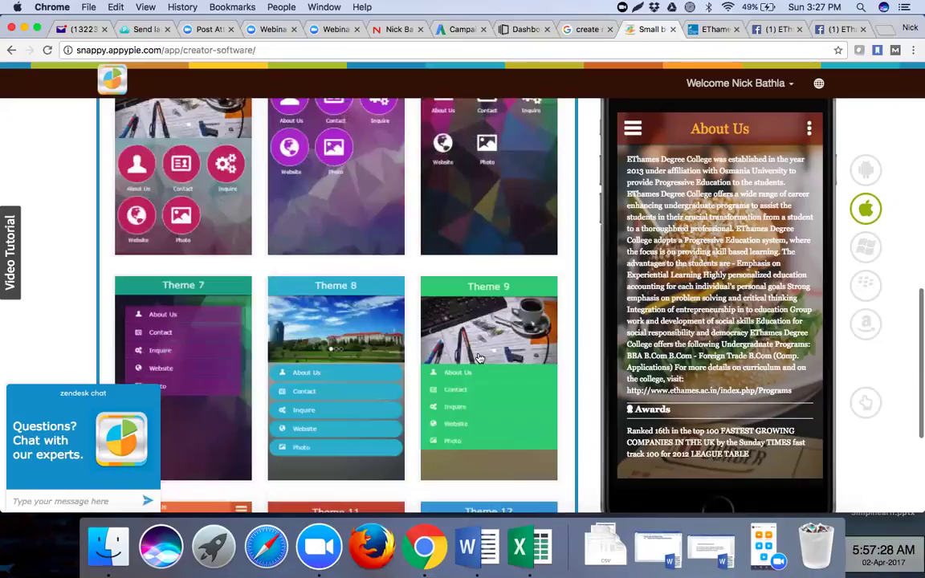
{"action": "scroll", "coordinate": [343, 217], "scroll_direction": "up", "scroll_amount": 10}
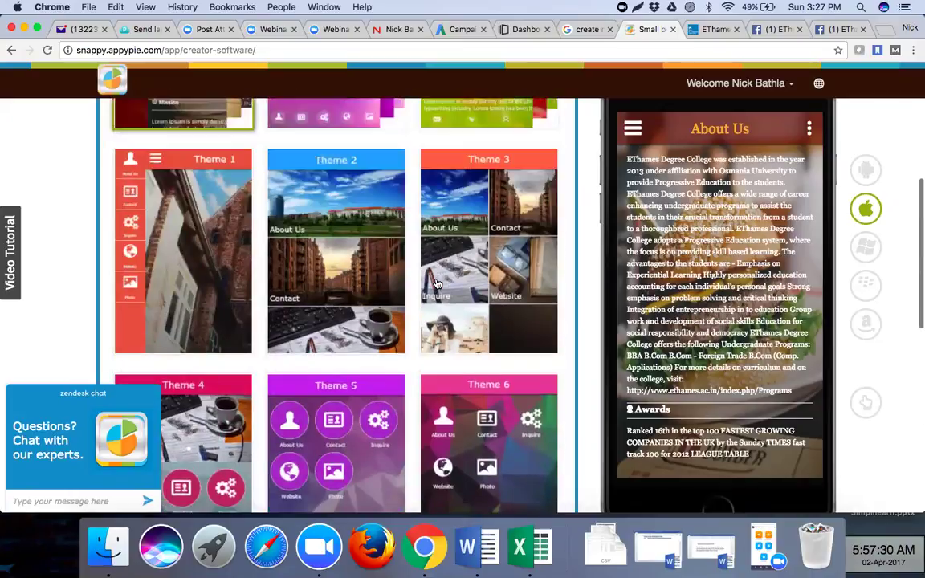
- Apply Theme 2, then preview the About Us page and return to the home screen
{"action": "left_click", "coordinate": [343, 216]}
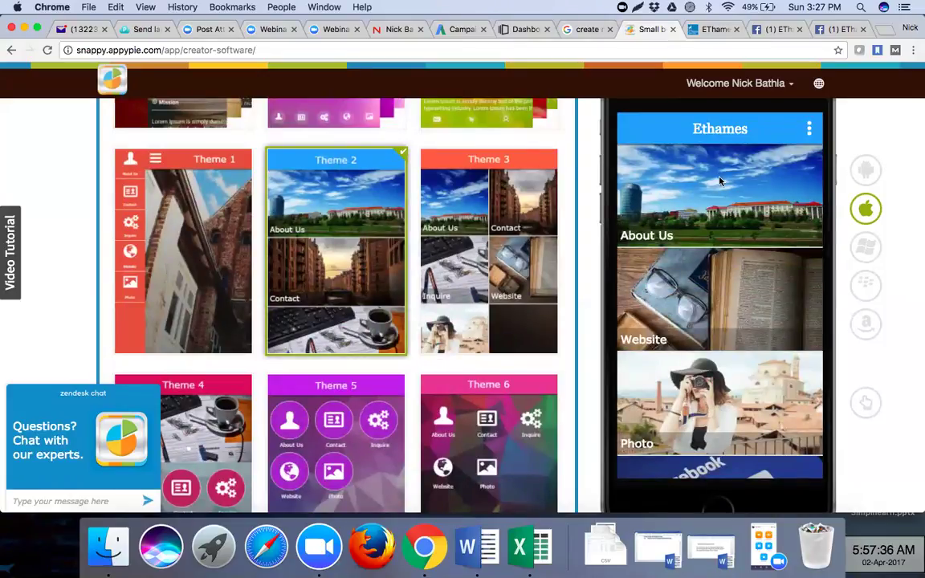
{"action": "mouse_move", "coordinate": [867, 171]}
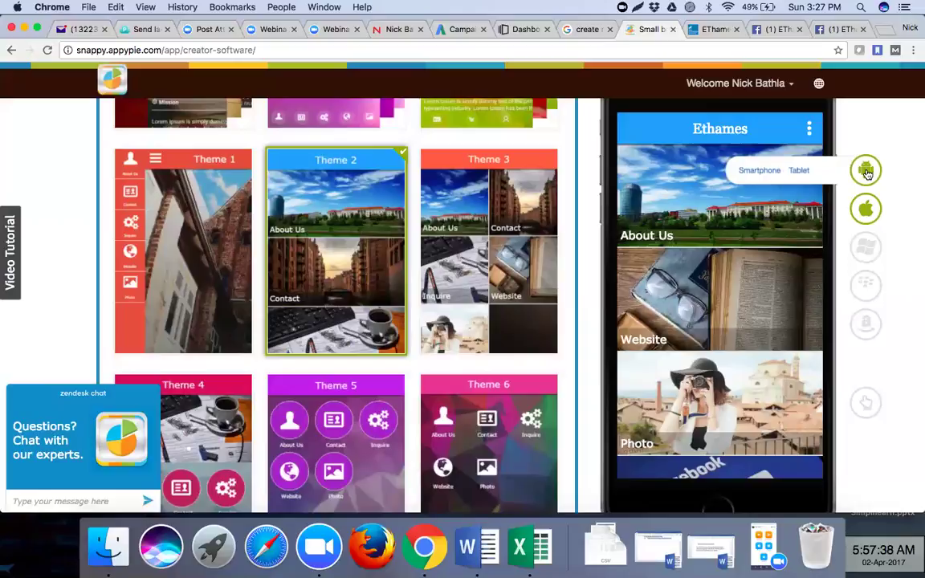
{"action": "mouse_move", "coordinate": [873, 254]}
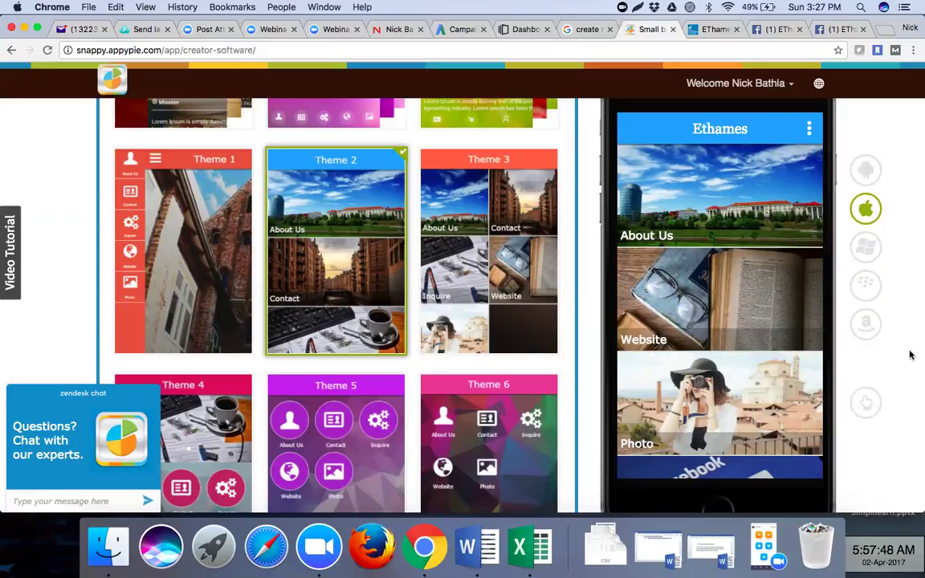
{"action": "left_click", "coordinate": [757, 216]}
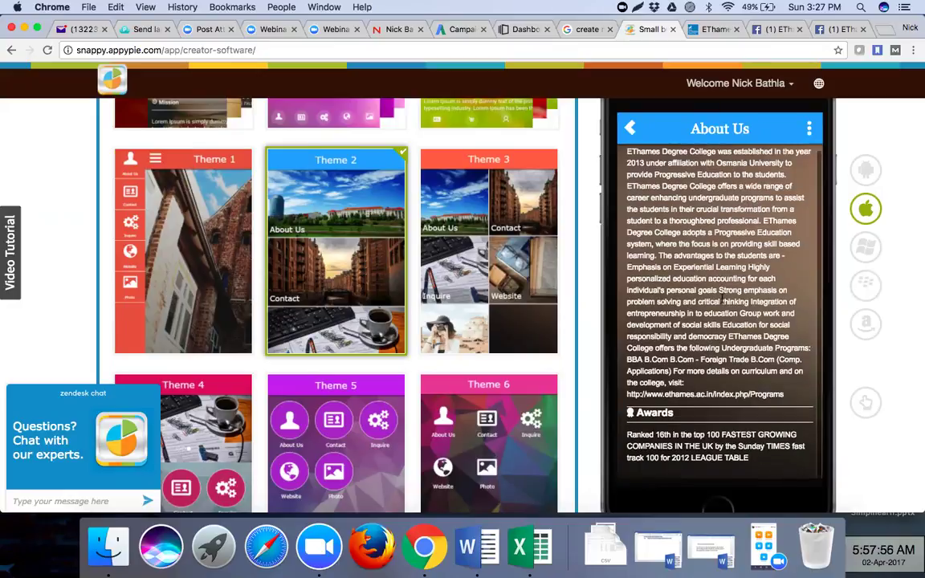
{"action": "scroll", "coordinate": [721, 298], "scroll_direction": "up", "scroll_amount": 1}
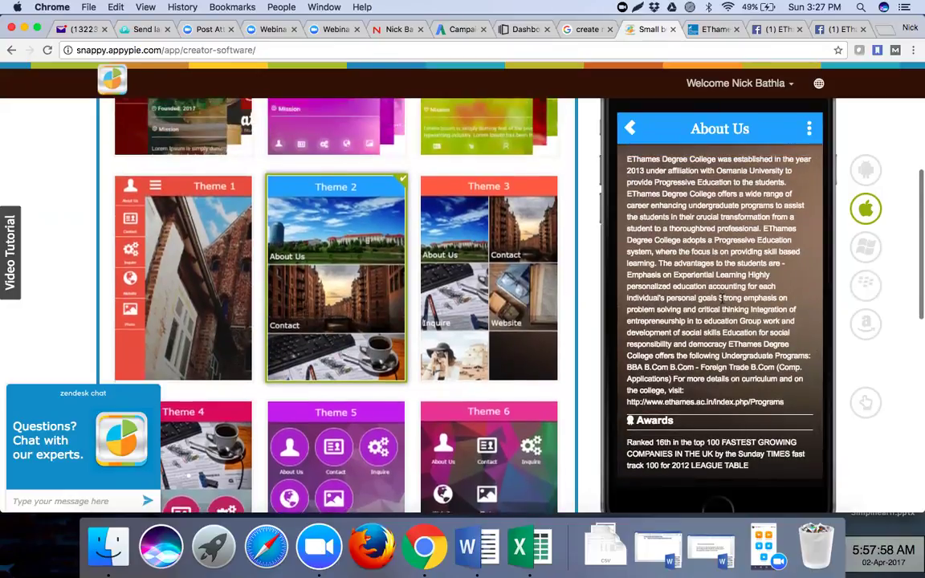
{"action": "scroll", "coordinate": [721, 298], "scroll_direction": "up", "scroll_amount": 3}
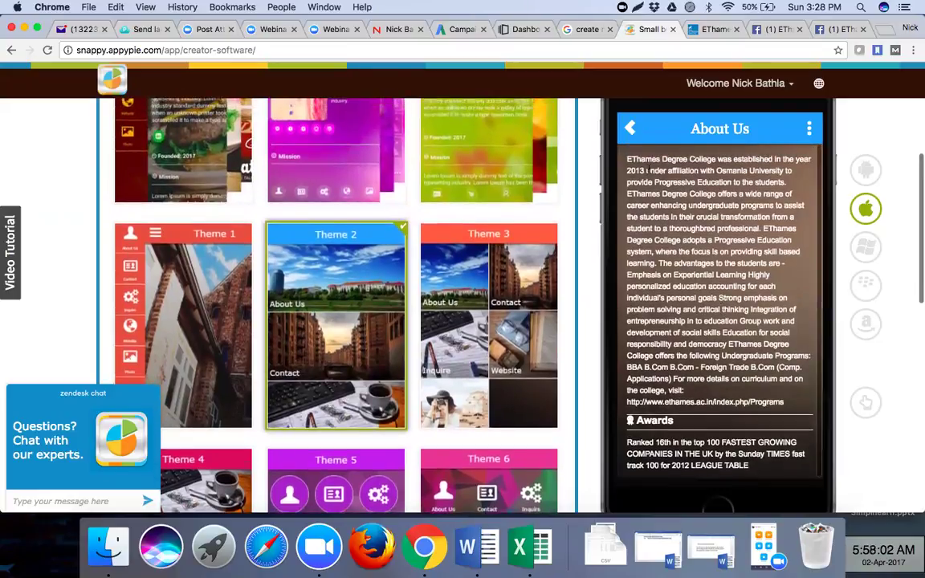
{"action": "scroll", "coordinate": [610, 129], "scroll_direction": "up", "scroll_amount": 1}
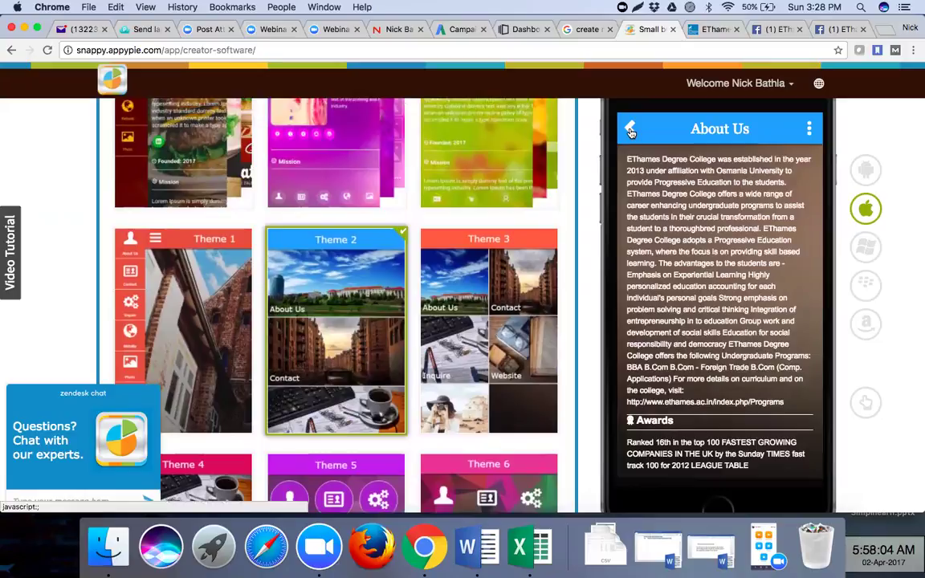
{"action": "left_click", "coordinate": [631, 131]}
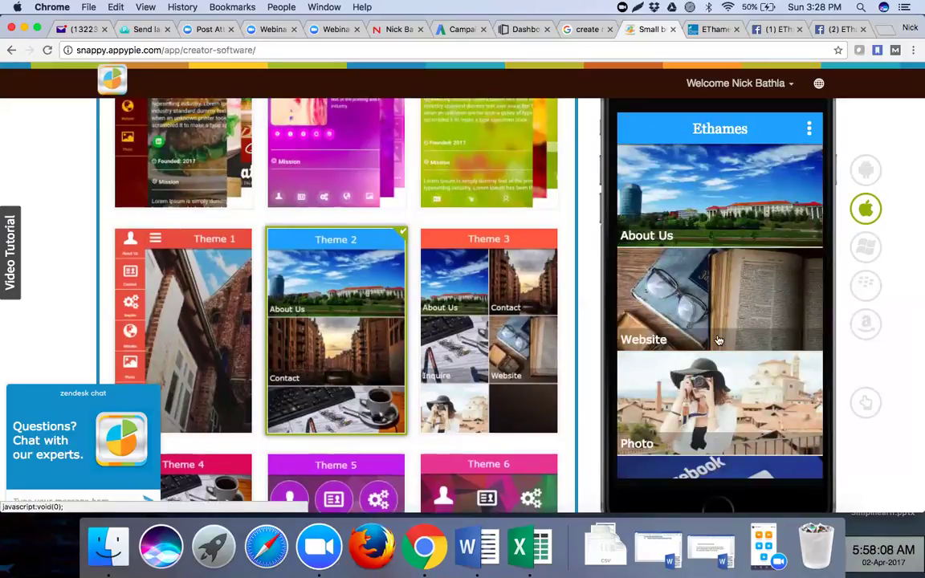
- Preview the Events page in the phone preview and return to the home screen
{"action": "scroll", "coordinate": [719, 340], "scroll_direction": "down", "scroll_amount": 2}
{"action": "scroll", "coordinate": [719, 341], "scroll_direction": "down", "scroll_amount": 5}
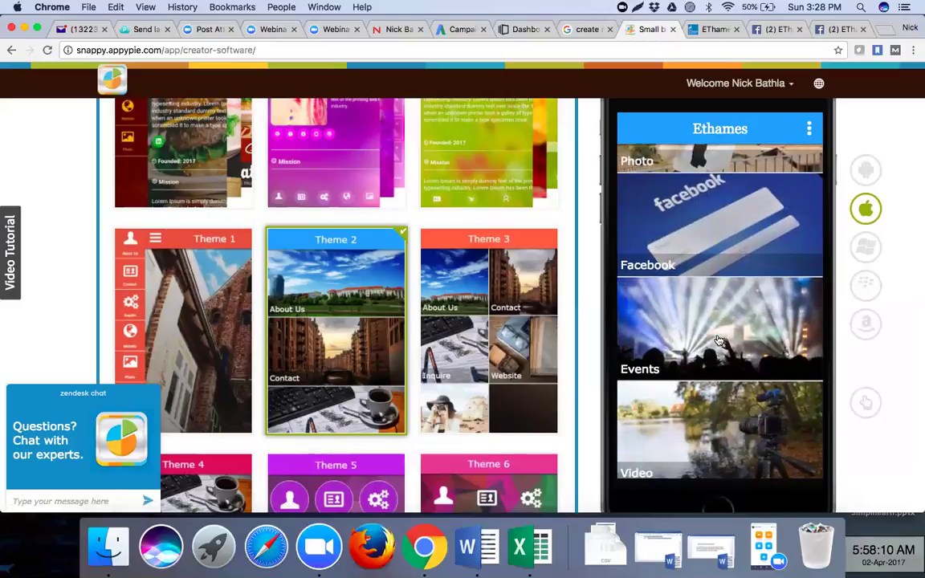
{"action": "scroll", "coordinate": [719, 341], "scroll_direction": "down", "scroll_amount": 4}
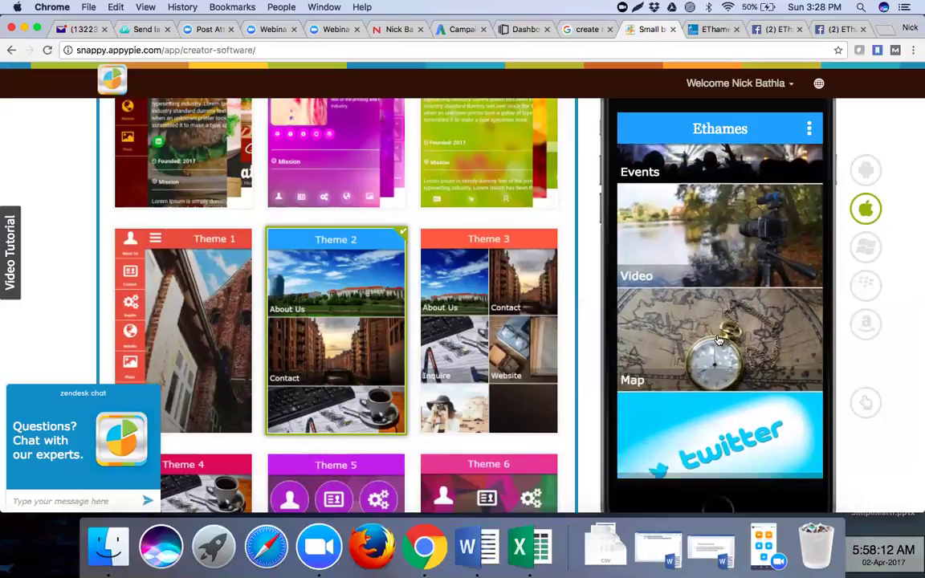
{"action": "scroll", "coordinate": [719, 341], "scroll_direction": "up", "scroll_amount": 2}
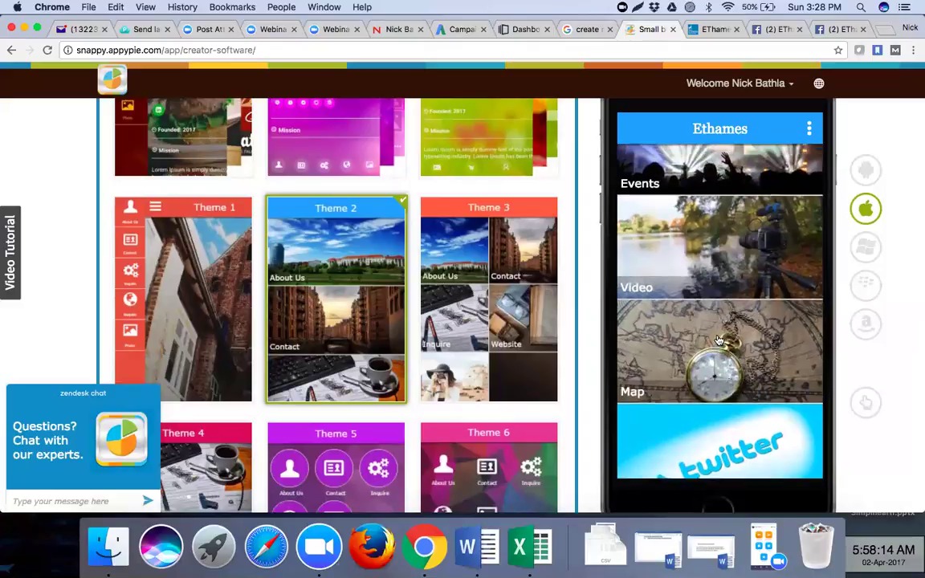
{"action": "scroll", "coordinate": [719, 341], "scroll_direction": "up", "scroll_amount": 1}
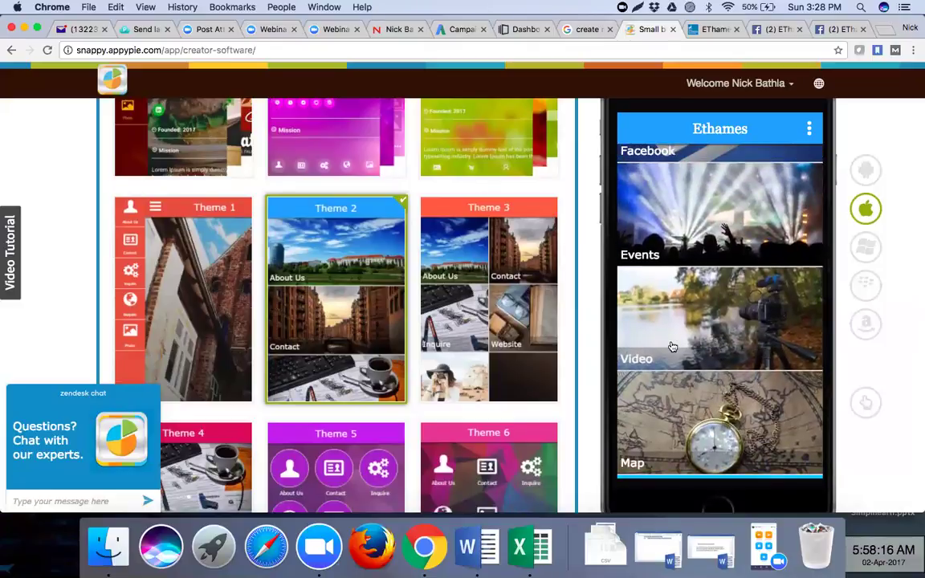
{"action": "scroll", "coordinate": [673, 347], "scroll_direction": "up", "scroll_amount": 8}
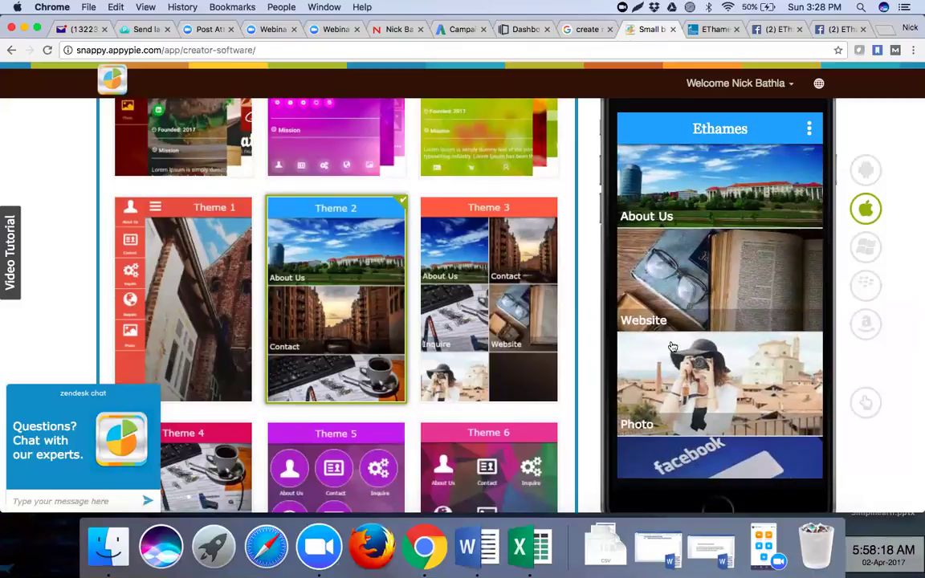
{"action": "scroll", "coordinate": [674, 347], "scroll_direction": "up", "scroll_amount": 3}
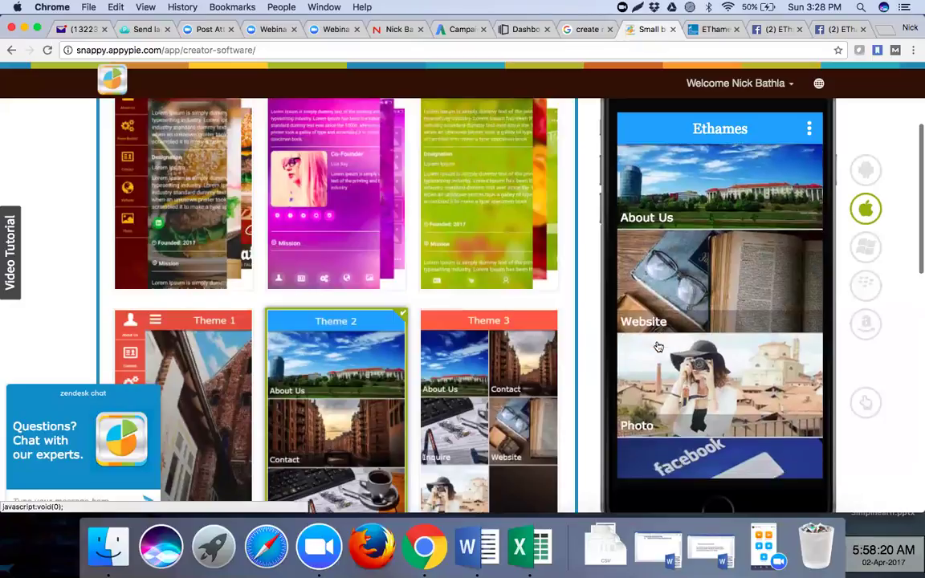
{"action": "scroll", "coordinate": [658, 347], "scroll_direction": "down", "scroll_amount": 5}
{"action": "scroll", "coordinate": [658, 347], "scroll_direction": "down", "scroll_amount": 3}
{"action": "left_click", "coordinate": [658, 347]}
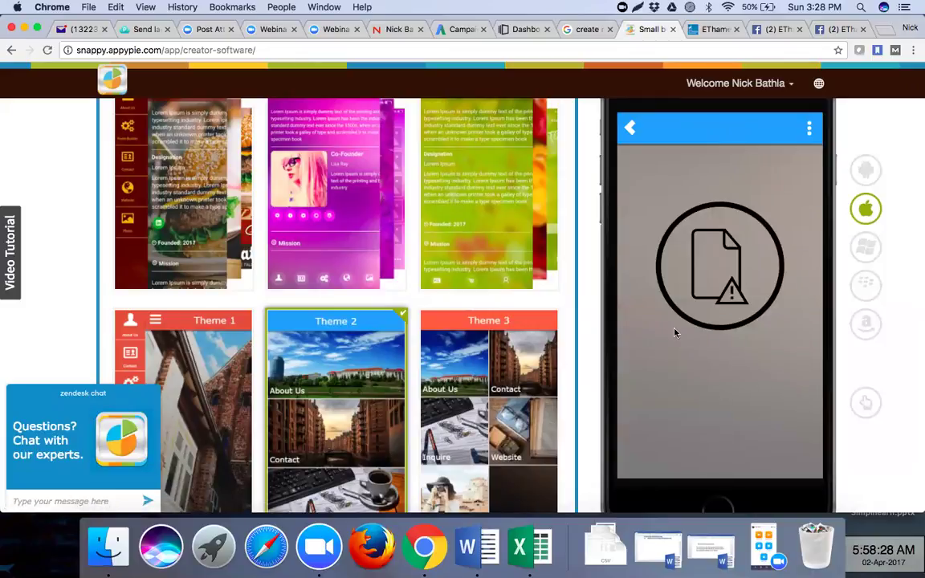
{"action": "scroll", "coordinate": [738, 297], "scroll_direction": "up", "scroll_amount": 3}
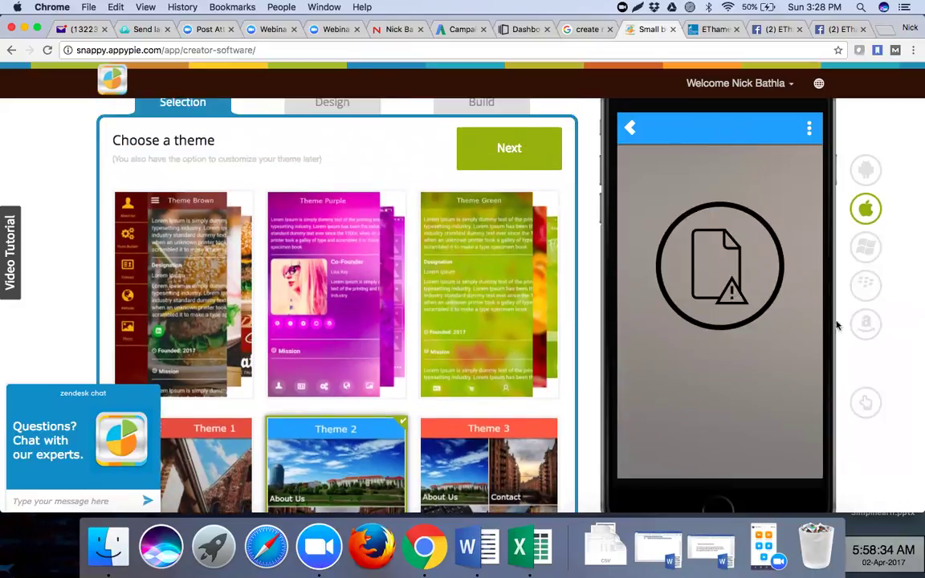
{"action": "left_click", "coordinate": [326, 431]}
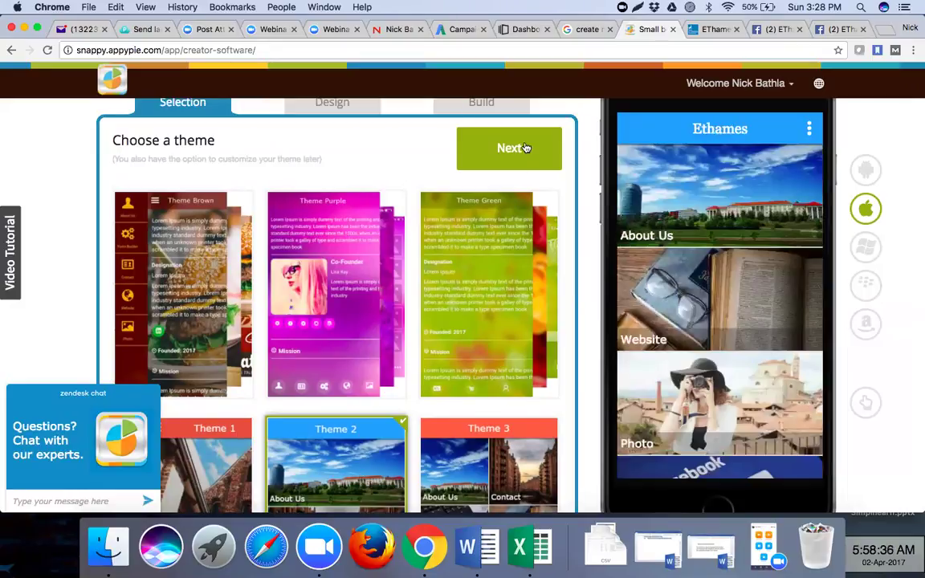
{"action": "left_click", "coordinate": [526, 148]}
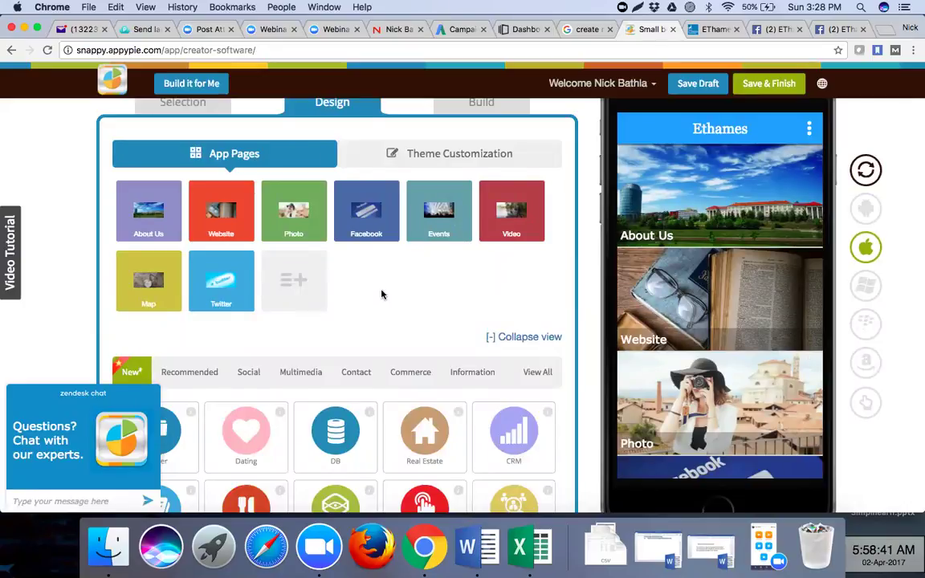
{"action": "scroll", "coordinate": [382, 294], "scroll_direction": "down", "scroll_amount": 2}
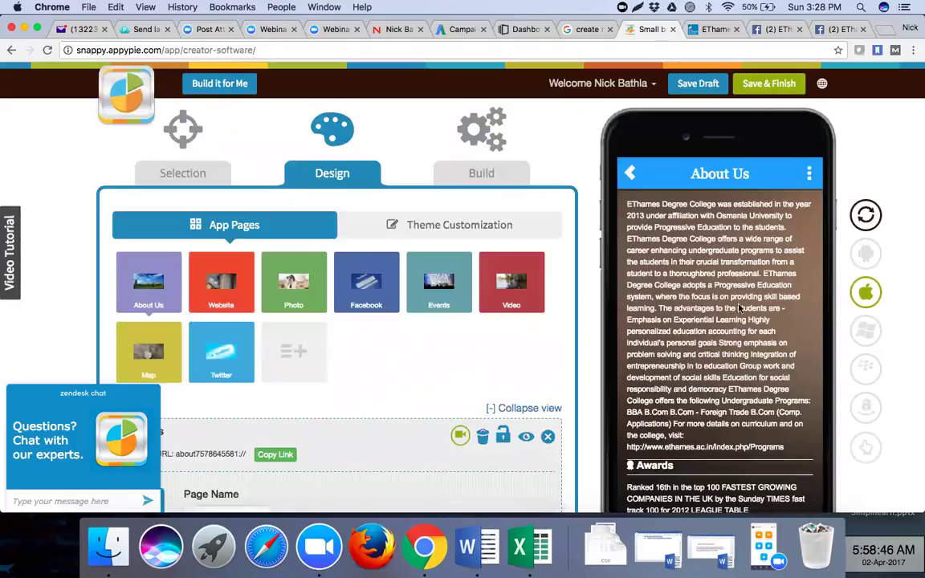
{"action": "scroll", "coordinate": [659, 281], "scroll_direction": "down", "scroll_amount": 4}
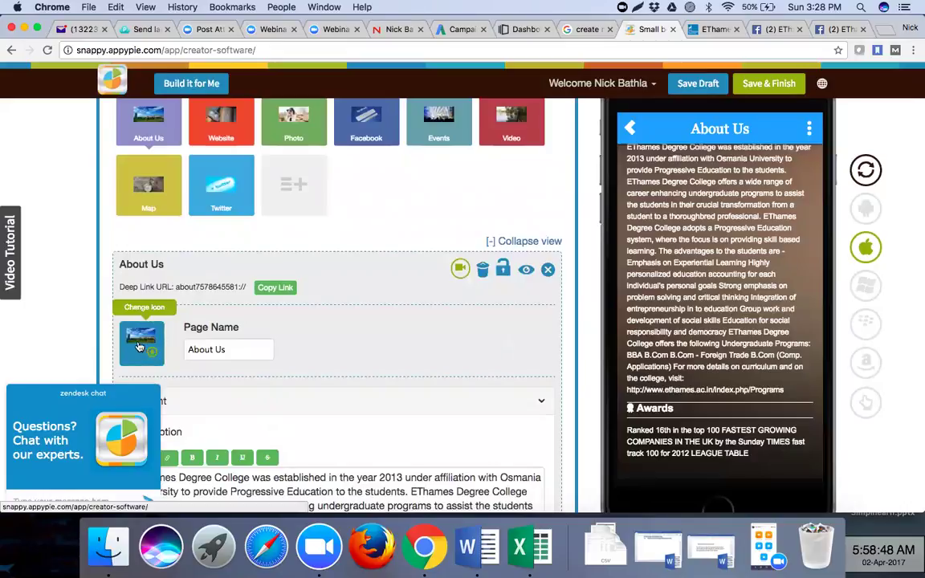
{"action": "left_click", "coordinate": [234, 349]}
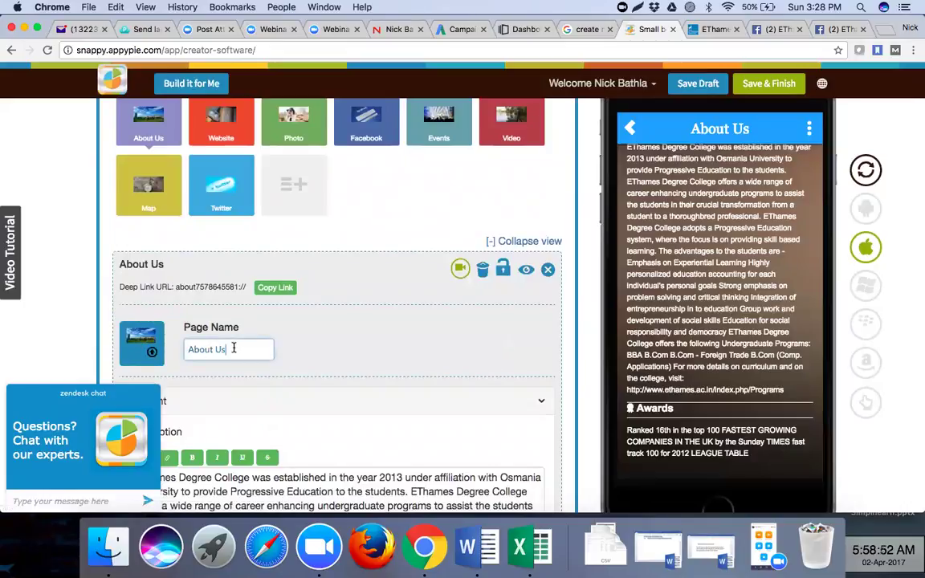
{"action": "left_click", "coordinate": [357, 351]}
{"action": "scroll", "coordinate": [357, 351], "scroll_direction": "down", "scroll_amount": 6}
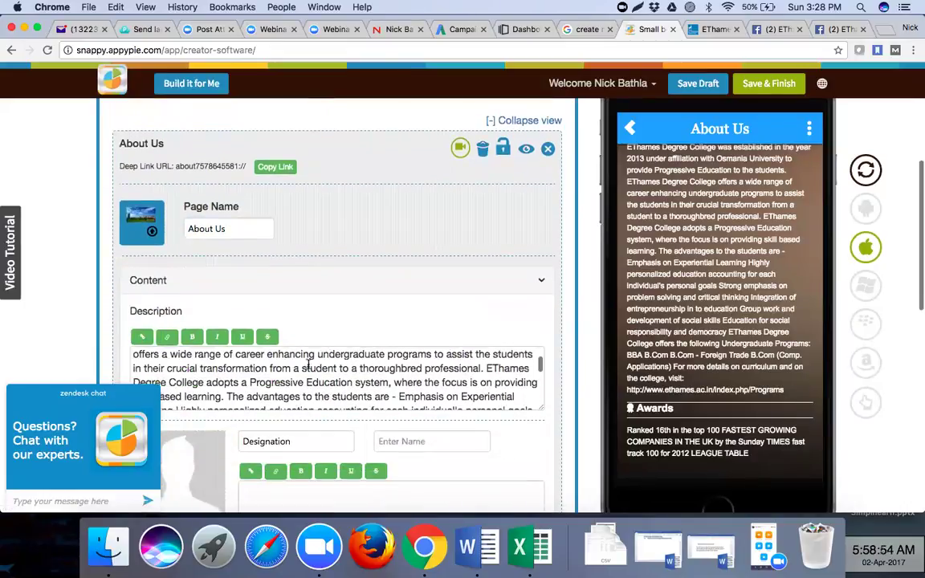
{"action": "scroll", "coordinate": [293, 373], "scroll_direction": "down", "scroll_amount": 8}
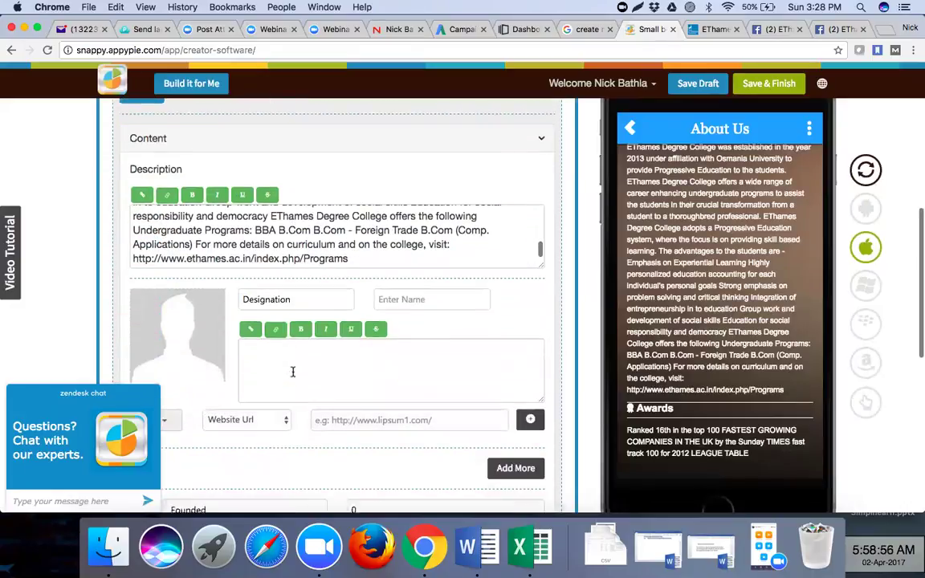
{"action": "scroll", "coordinate": [293, 375], "scroll_direction": "down", "scroll_amount": 5}
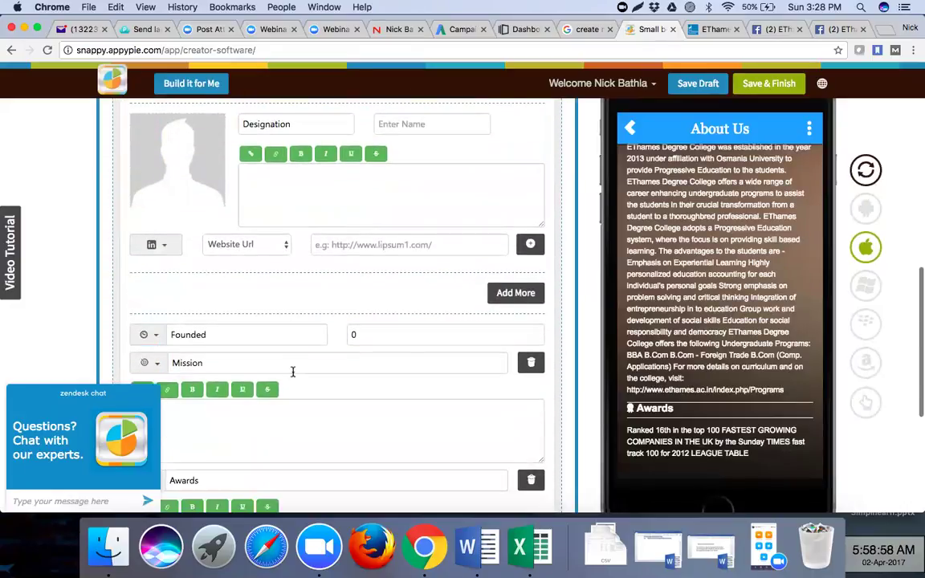
{"action": "scroll", "coordinate": [293, 372], "scroll_direction": "down", "scroll_amount": 3}
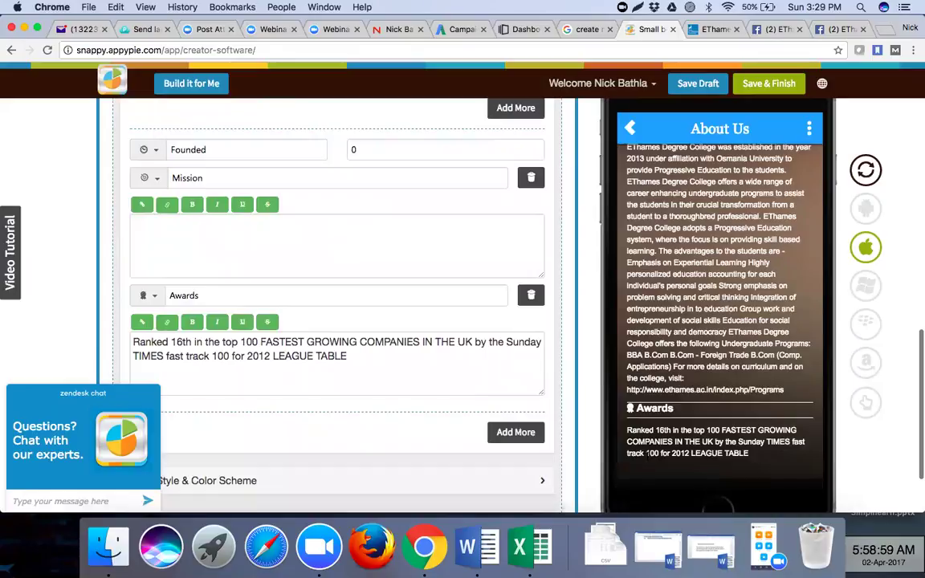
{"action": "scroll", "coordinate": [691, 320], "scroll_direction": "up", "scroll_amount": 2}
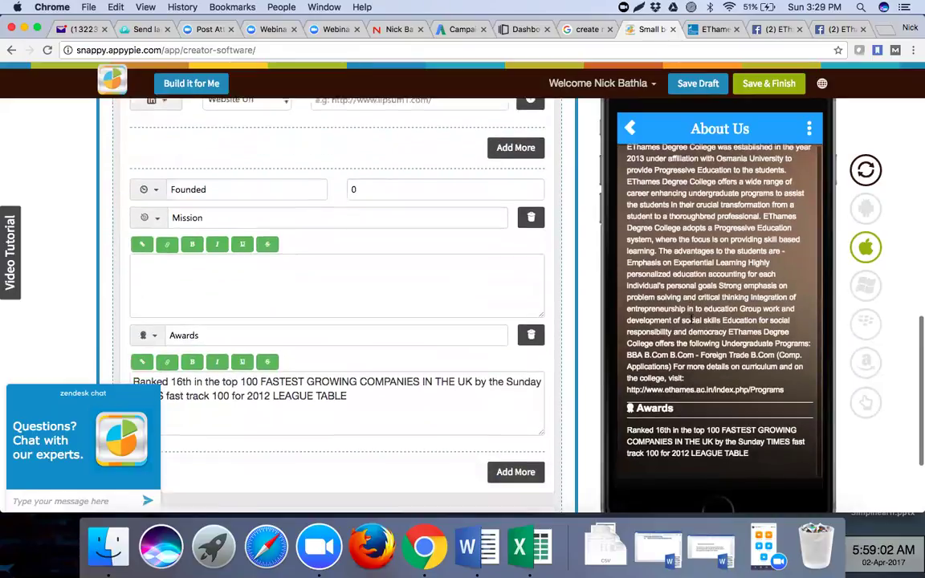
{"action": "scroll", "coordinate": [362, 348], "scroll_direction": "down", "scroll_amount": 3}
{"action": "scroll", "coordinate": [363, 349], "scroll_direction": "down", "scroll_amount": 1}
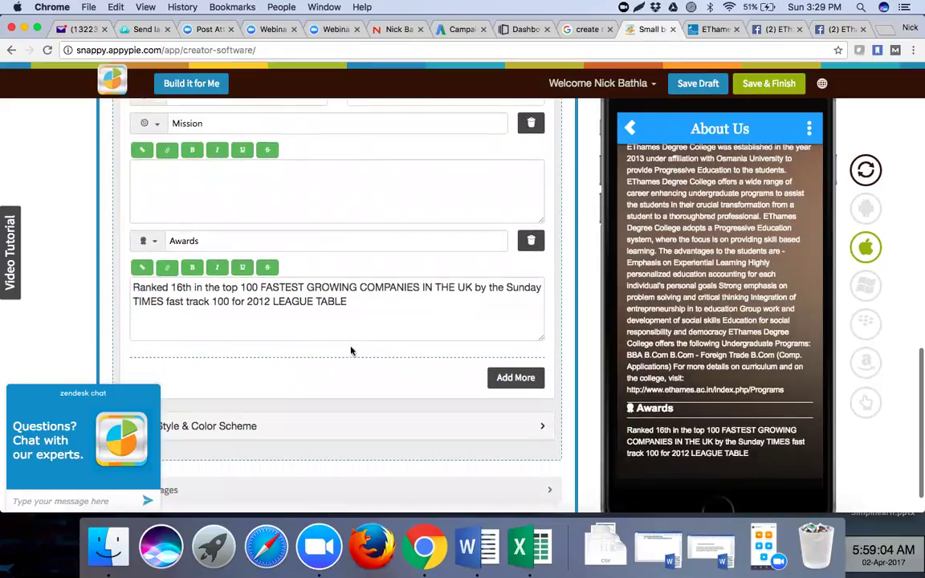
{"action": "scroll", "coordinate": [282, 322], "scroll_direction": "down", "scroll_amount": 1}
{"action": "scroll", "coordinate": [201, 307], "scroll_direction": "down", "scroll_amount": 1}
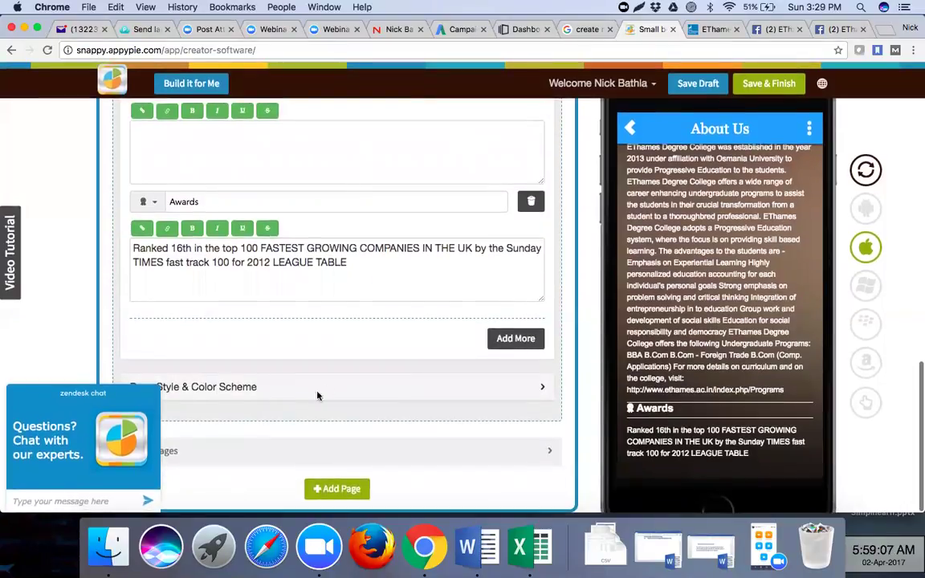
{"action": "scroll", "coordinate": [348, 375], "scroll_direction": "up", "scroll_amount": 5}
{"action": "scroll", "coordinate": [348, 376], "scroll_direction": "up", "scroll_amount": 12}
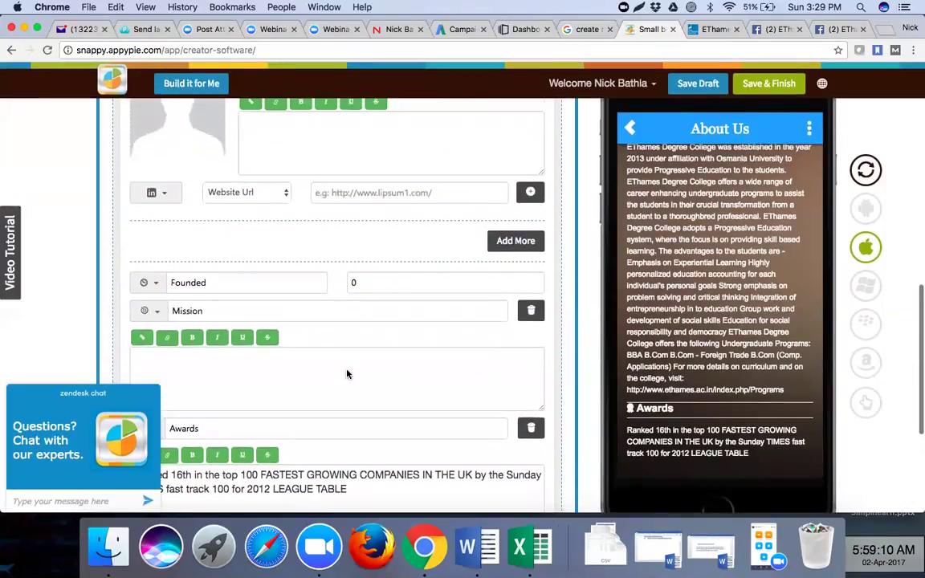
{"action": "scroll", "coordinate": [348, 374], "scroll_direction": "up", "scroll_amount": 2}
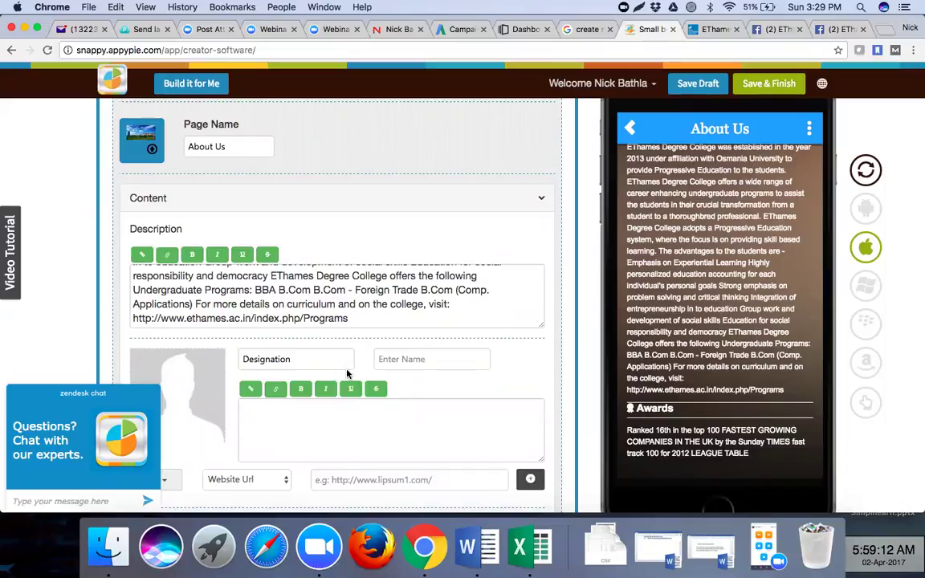
{"action": "scroll", "coordinate": [347, 374], "scroll_direction": "up", "scroll_amount": 10}
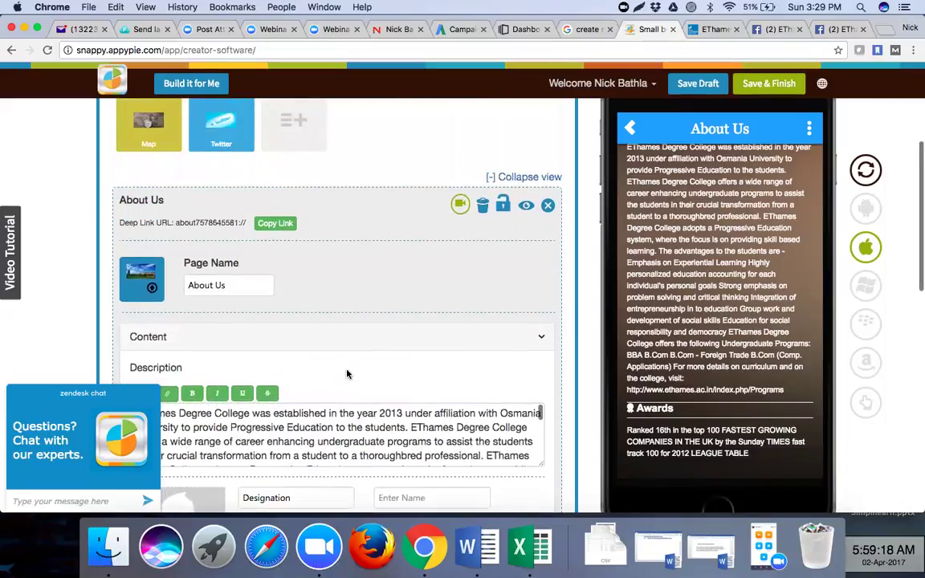
{"action": "scroll", "coordinate": [347, 375], "scroll_direction": "up", "scroll_amount": 12}
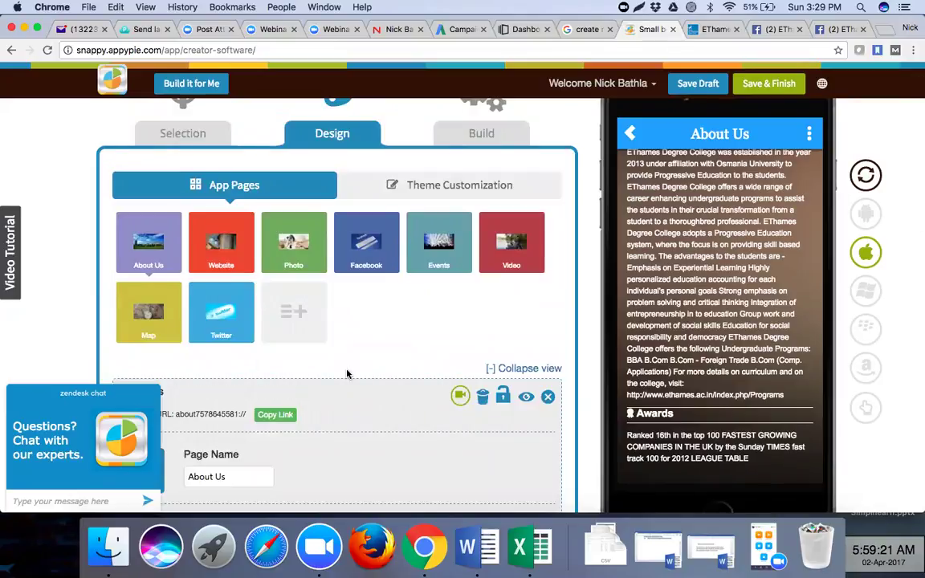
{"action": "scroll", "coordinate": [347, 374], "scroll_direction": "up", "scroll_amount": 2}
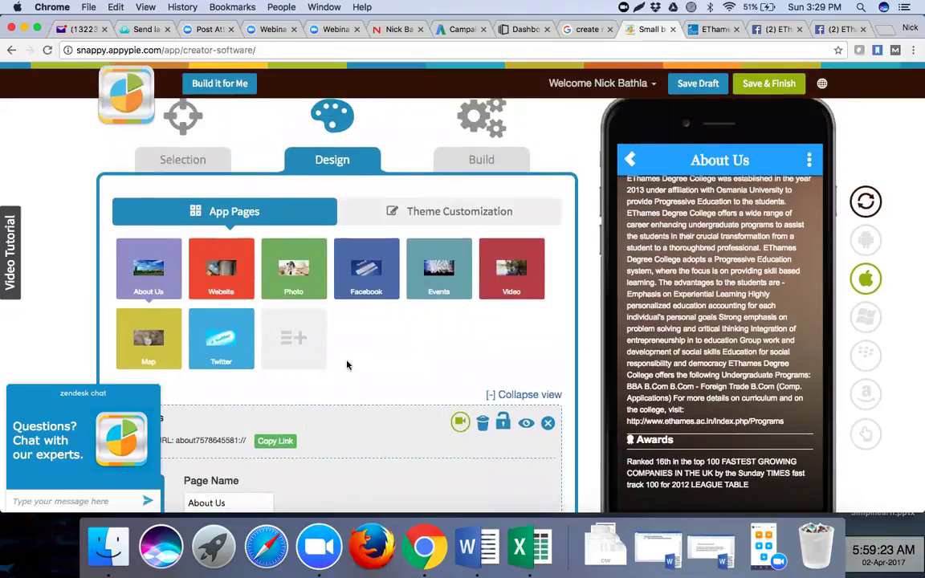
{"action": "left_click", "coordinate": [226, 270]}
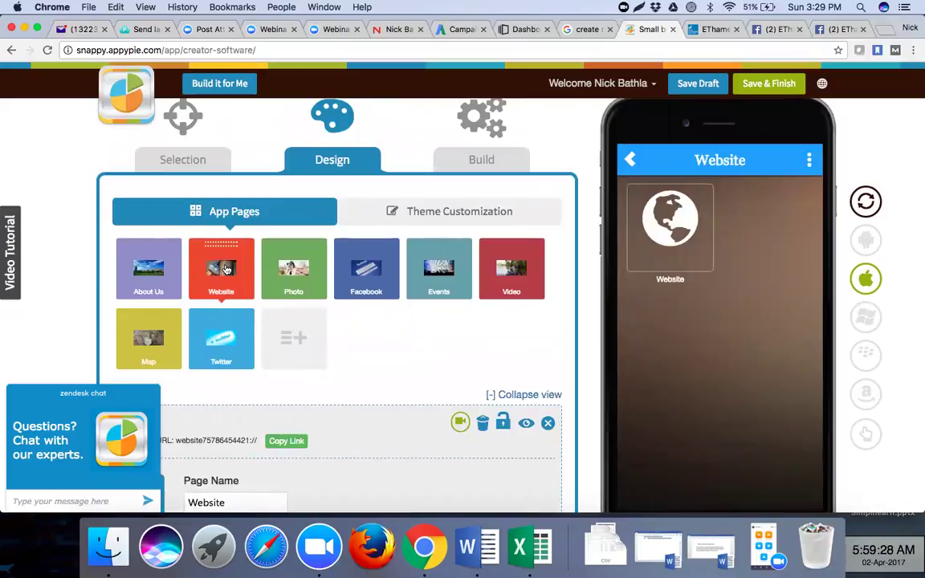
{"action": "scroll", "coordinate": [374, 345], "scroll_direction": "down", "scroll_amount": 4}
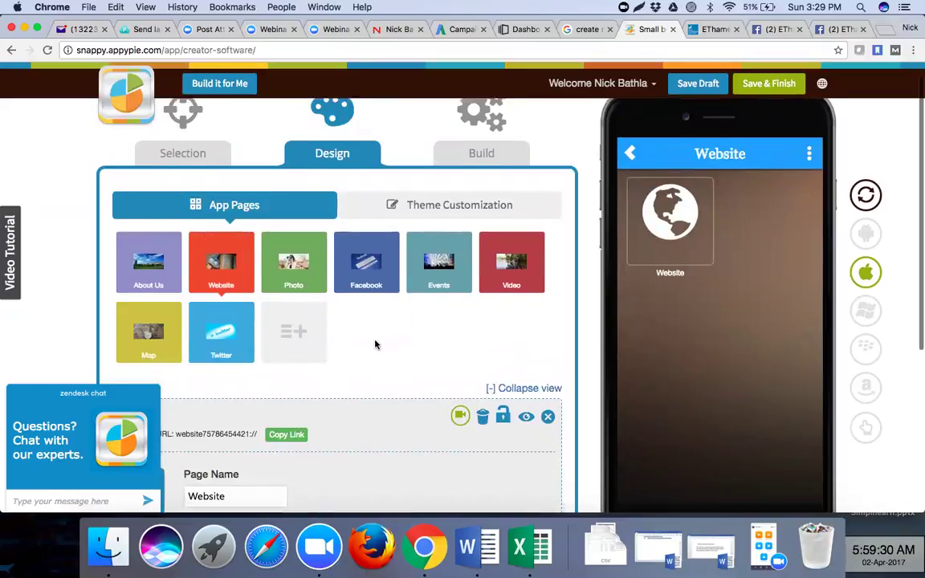
{"action": "scroll", "coordinate": [374, 344], "scroll_direction": "down", "scroll_amount": 1}
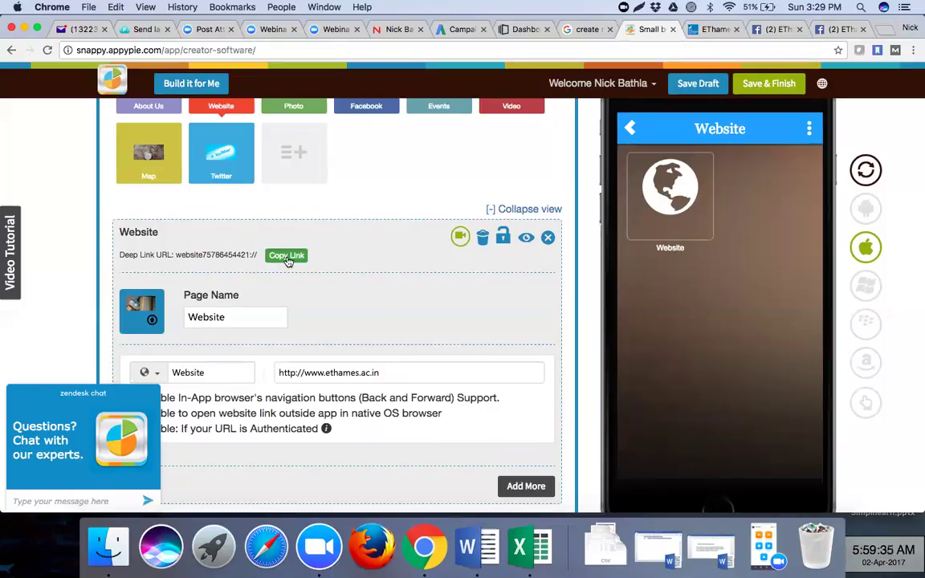
{"action": "left_click", "coordinate": [234, 315]}
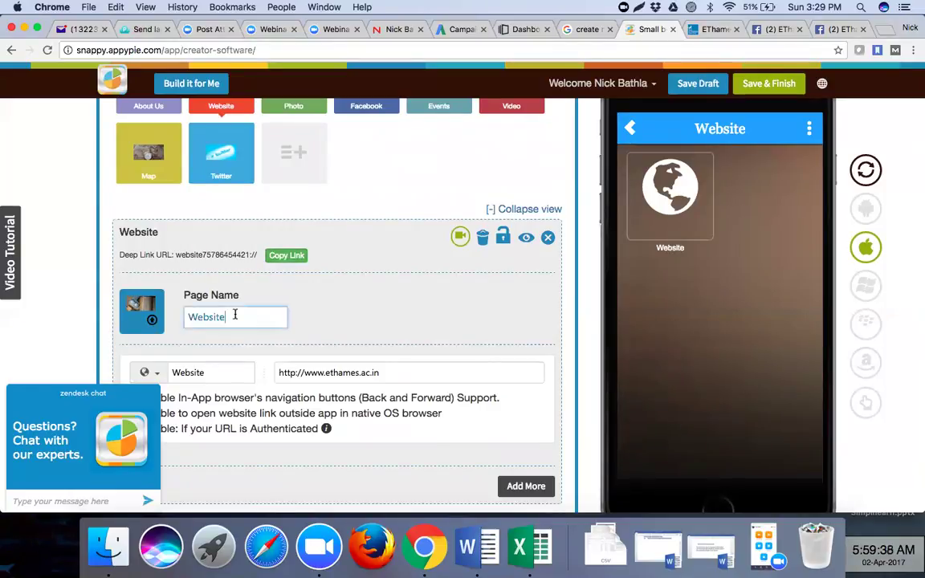
{"action": "left_click", "coordinate": [358, 297]}
{"action": "scroll", "coordinate": [358, 297], "scroll_direction": "down", "scroll_amount": 5}
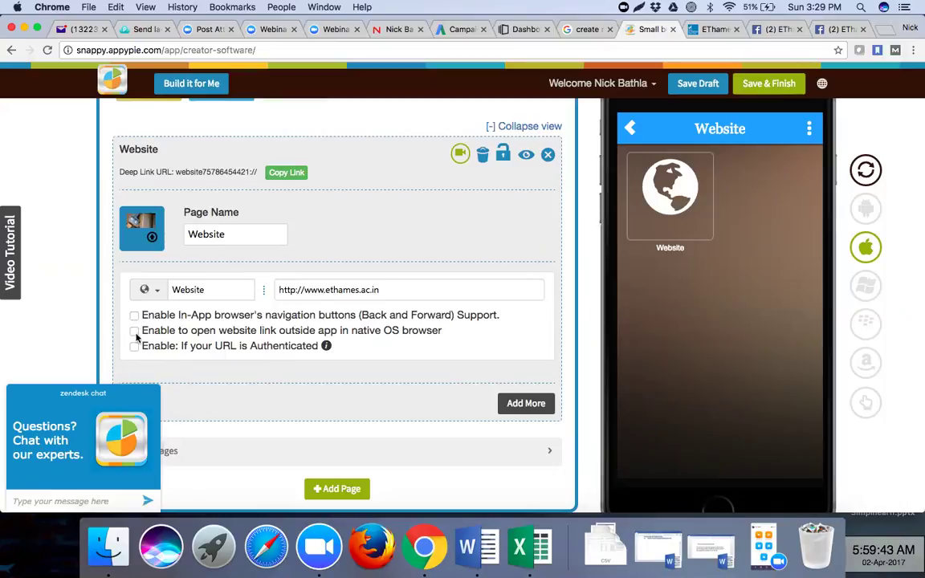
{"action": "left_click", "coordinate": [134, 331]}
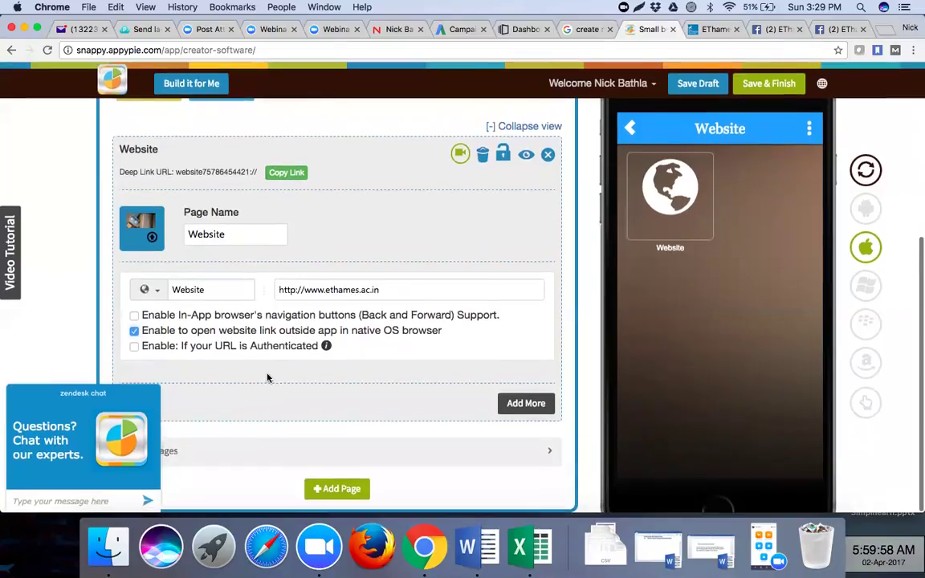
{"action": "scroll", "coordinate": [265, 374], "scroll_direction": "up", "scroll_amount": 1}
{"action": "scroll", "coordinate": [268, 372], "scroll_direction": "down", "scroll_amount": 1}
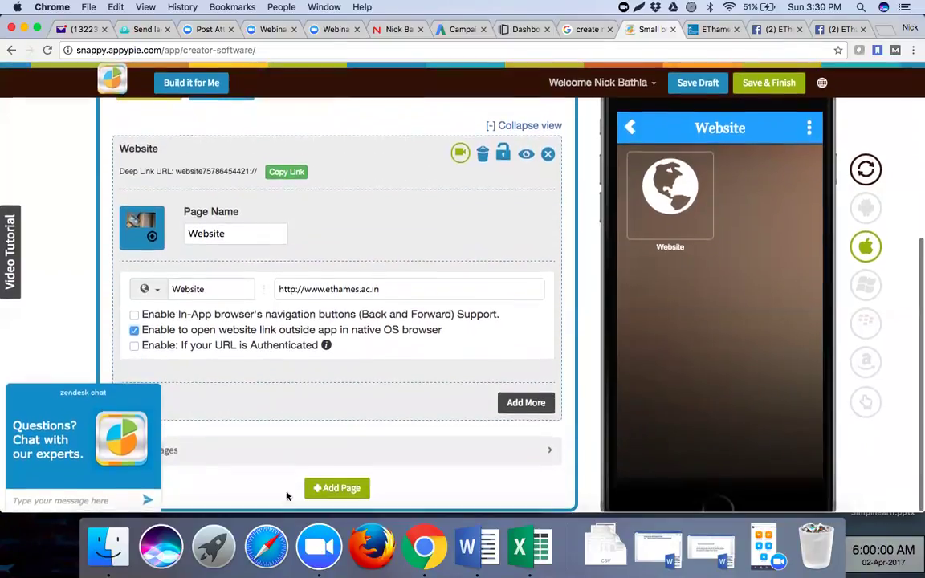
- Add a LinkedIn page from the Recommended page types, bringing the app to nine pages
{"action": "left_click", "coordinate": [324, 489]}
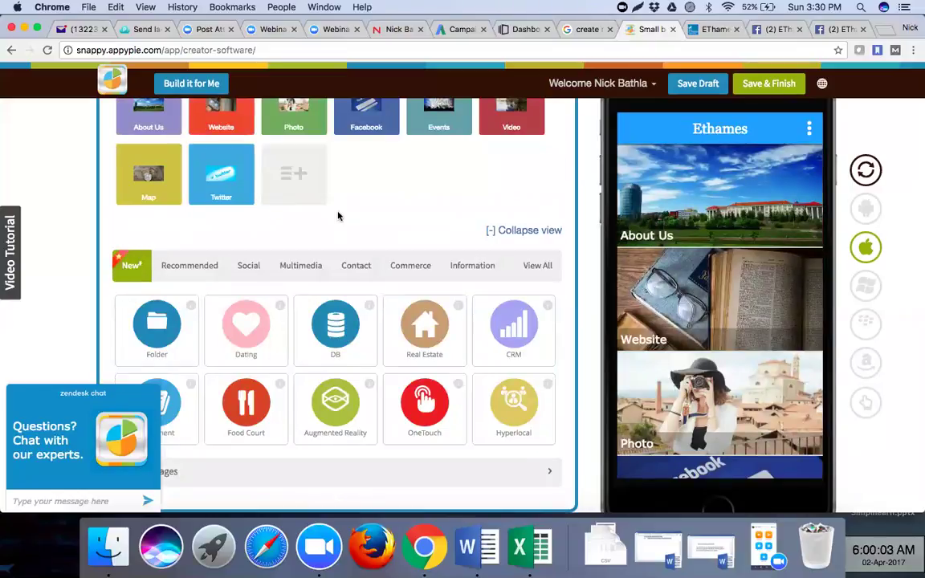
{"action": "scroll", "coordinate": [339, 215], "scroll_direction": "up", "scroll_amount": 5}
{"action": "scroll", "coordinate": [338, 215], "scroll_direction": "down", "scroll_amount": 2}
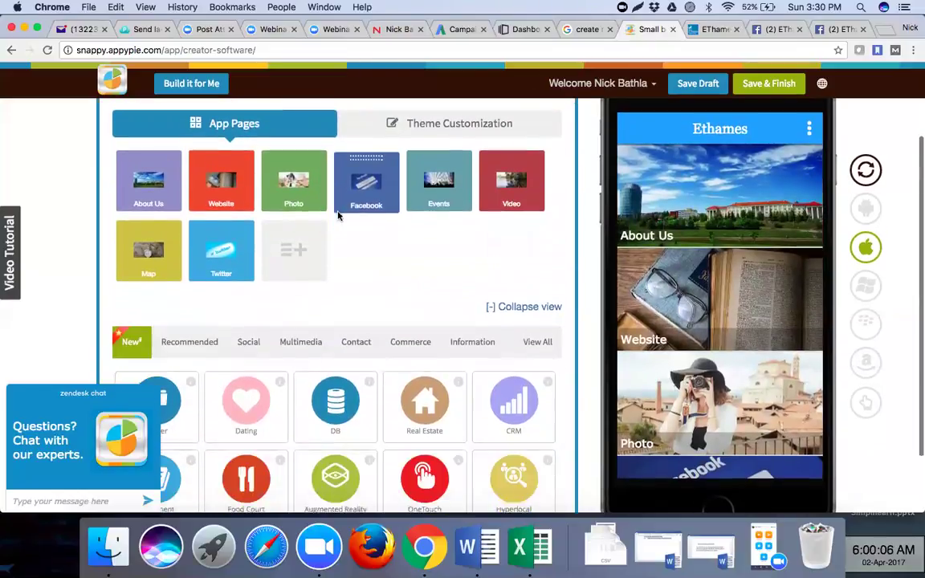
{"action": "scroll", "coordinate": [203, 329], "scroll_direction": "down", "scroll_amount": 1}
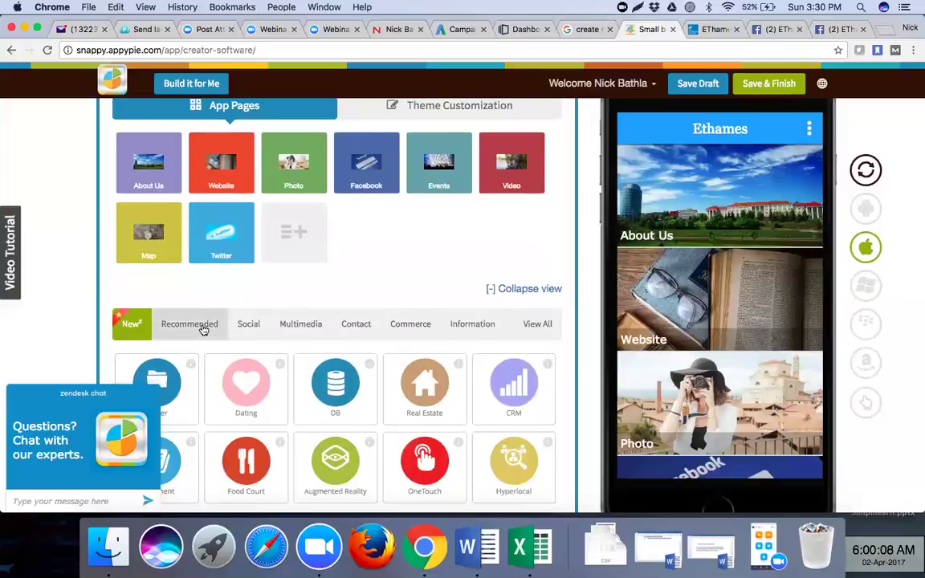
{"action": "left_click", "coordinate": [203, 329]}
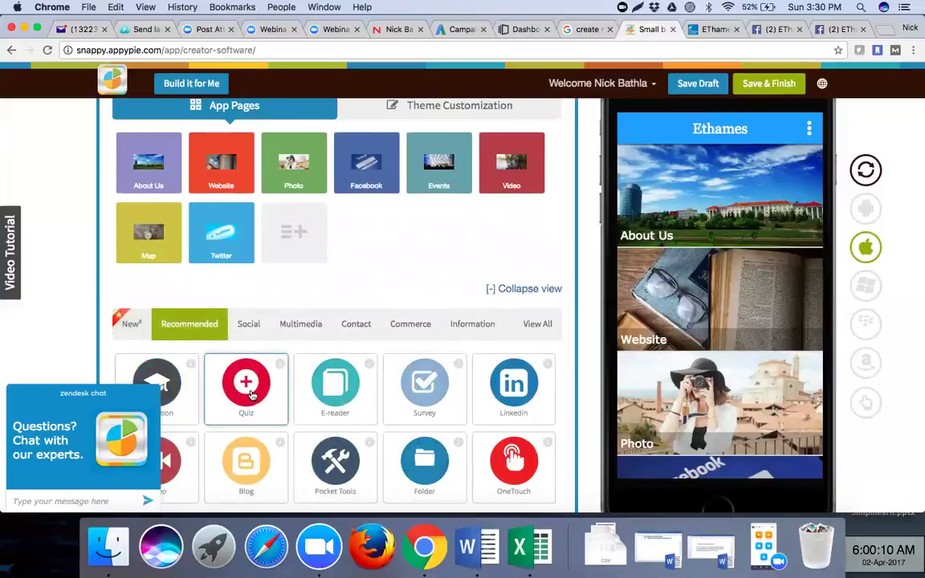
{"action": "scroll", "coordinate": [265, 392], "scroll_direction": "down", "scroll_amount": 2}
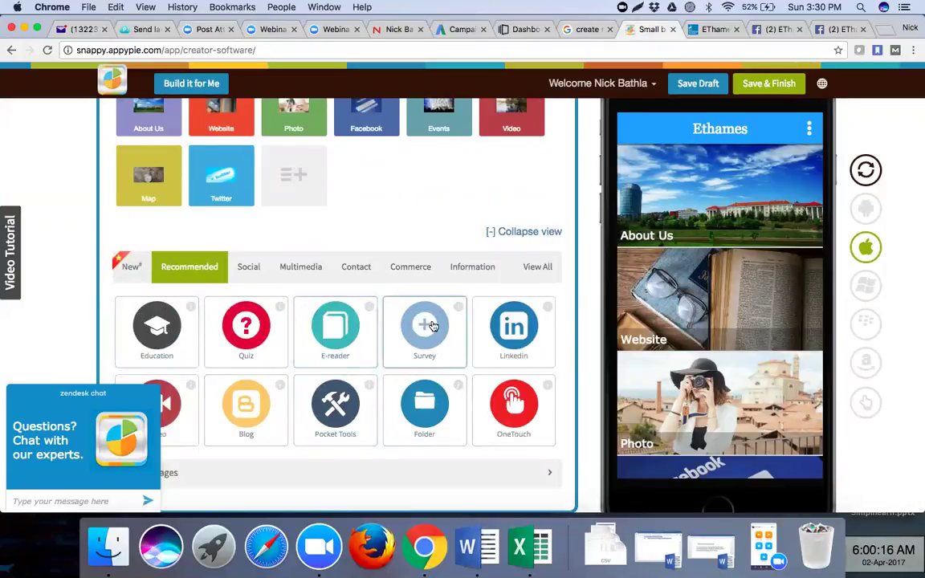
{"action": "left_click", "coordinate": [514, 329]}
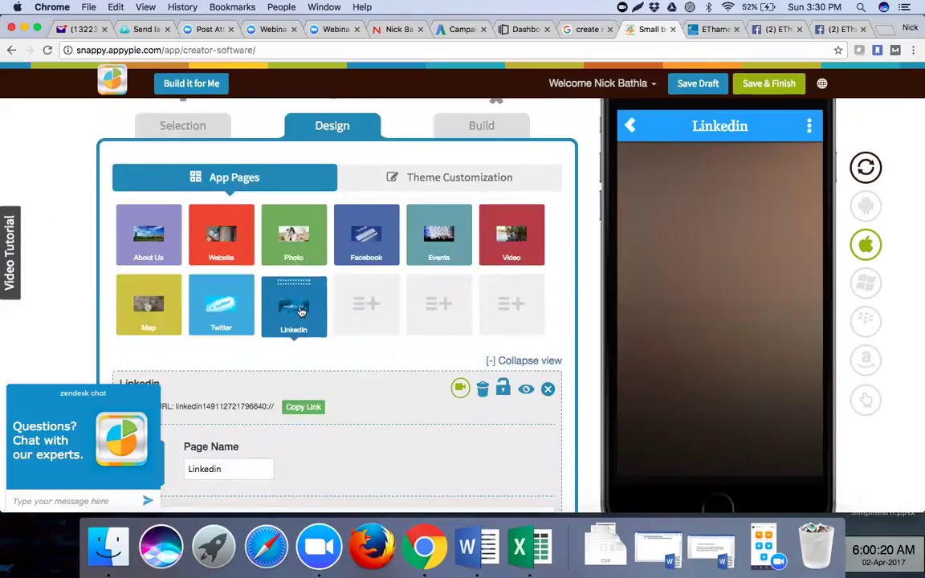
{"action": "left_click", "coordinate": [373, 318]}
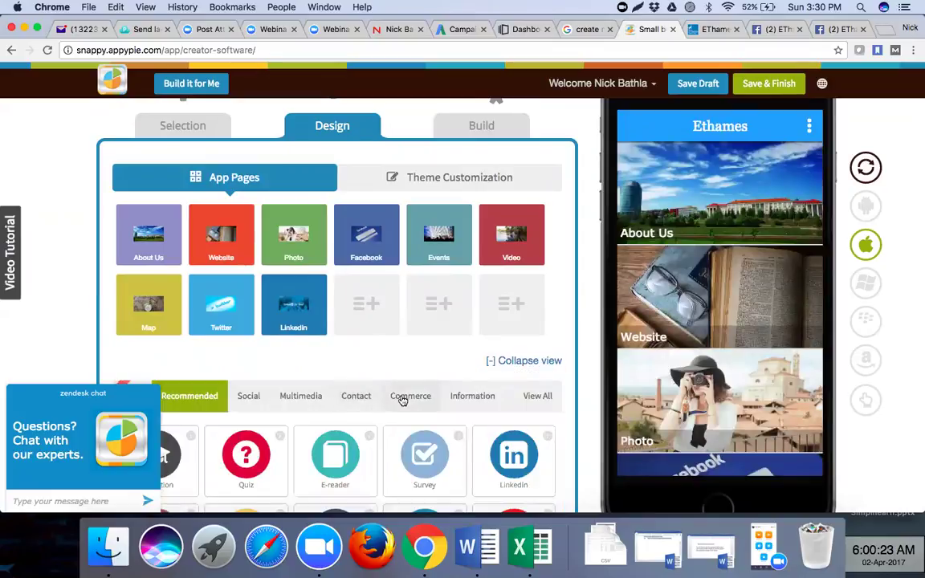
{"action": "left_click", "coordinate": [249, 397]}
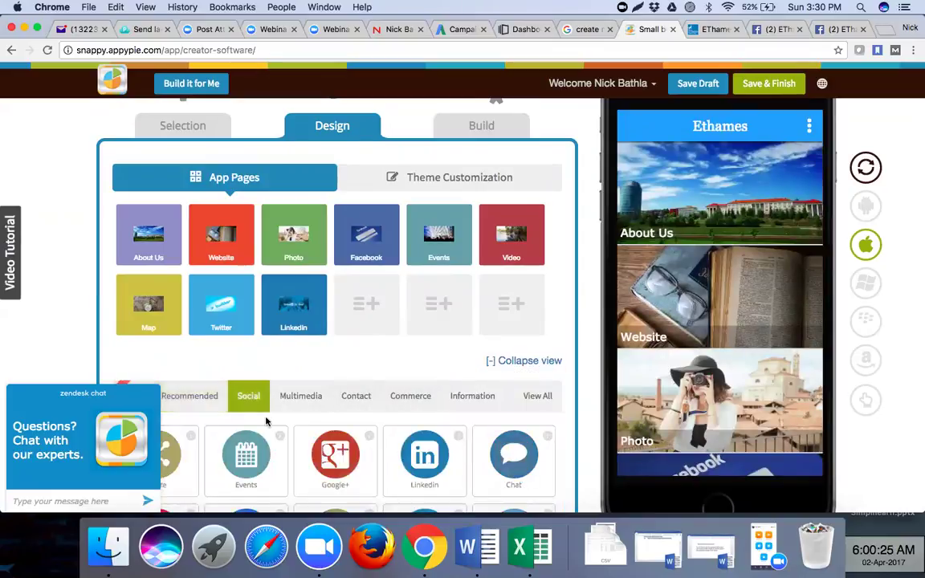
{"action": "scroll", "coordinate": [265, 386], "scroll_direction": "down", "scroll_amount": 2}
{"action": "scroll", "coordinate": [267, 421], "scroll_direction": "down", "scroll_amount": 2}
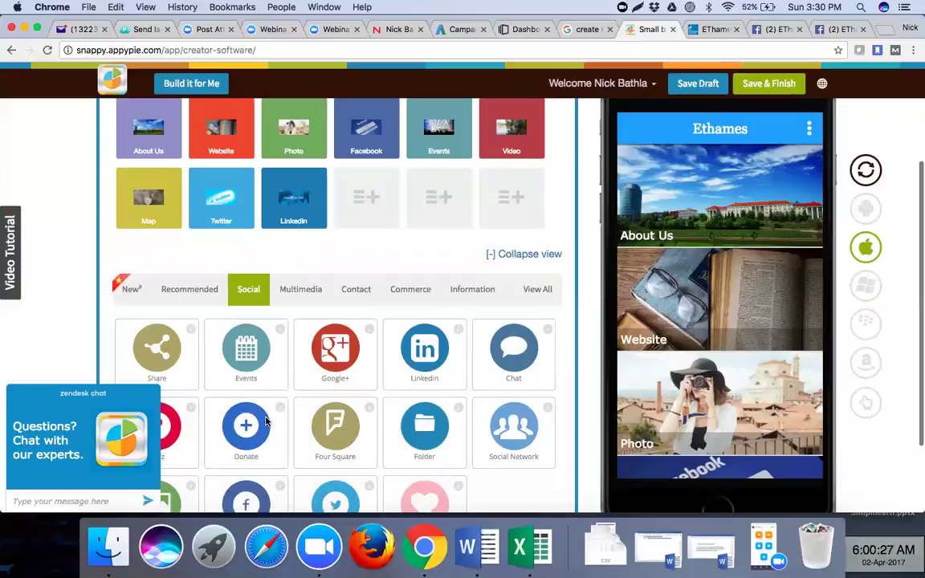
{"action": "scroll", "coordinate": [249, 440], "scroll_direction": "down", "scroll_amount": 3}
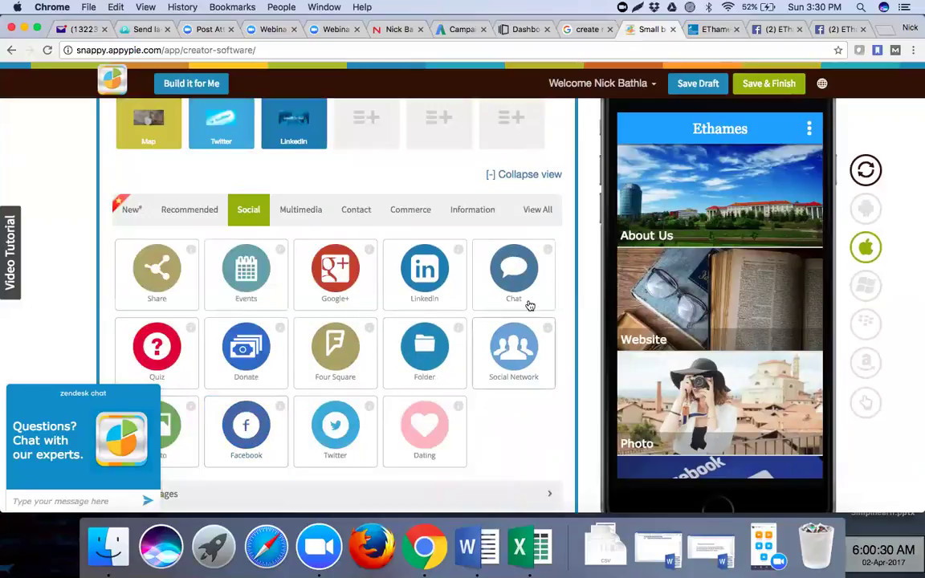
{"action": "left_click", "coordinate": [304, 213]}
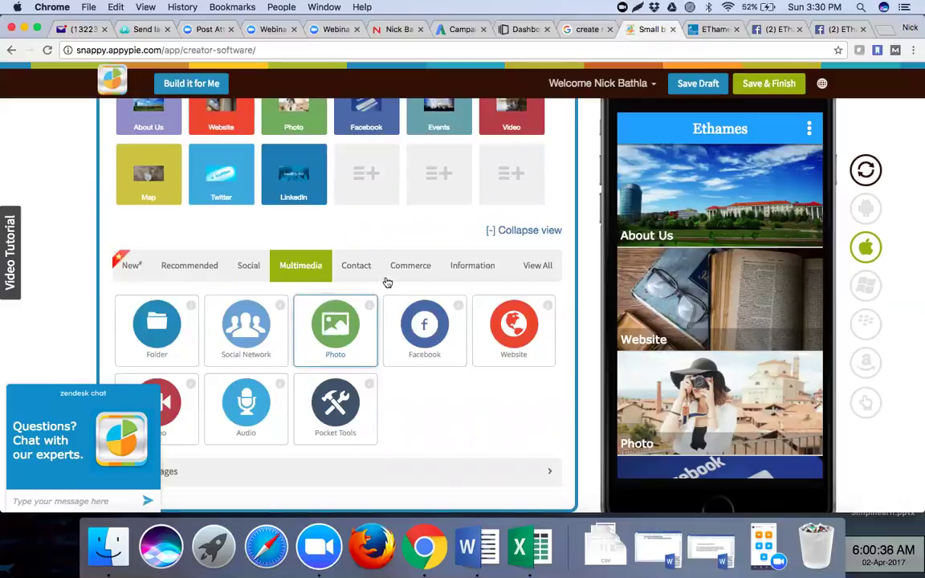
{"action": "left_click", "coordinate": [356, 272]}
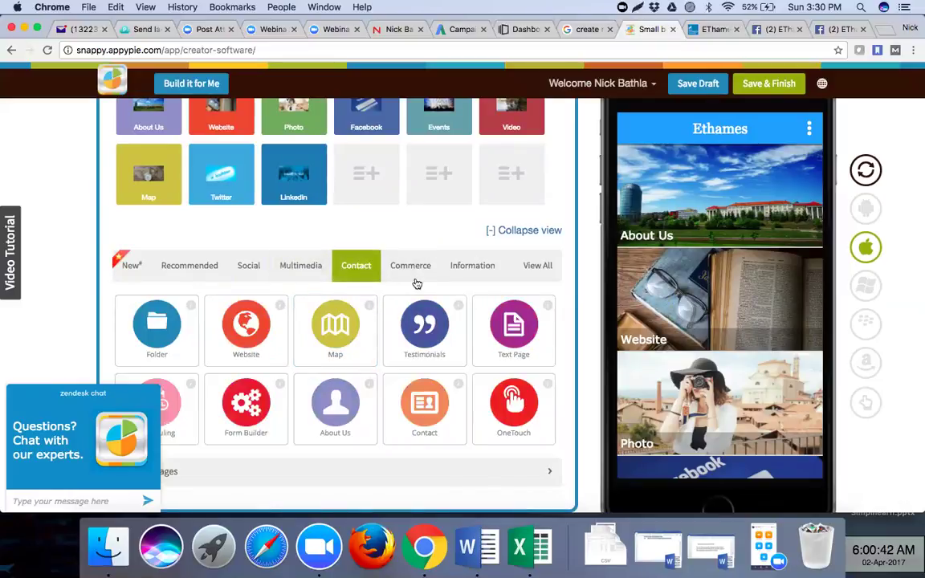
{"action": "left_click", "coordinate": [479, 269]}
{"action": "scroll", "coordinate": [479, 271], "scroll_direction": "down", "scroll_amount": 2}
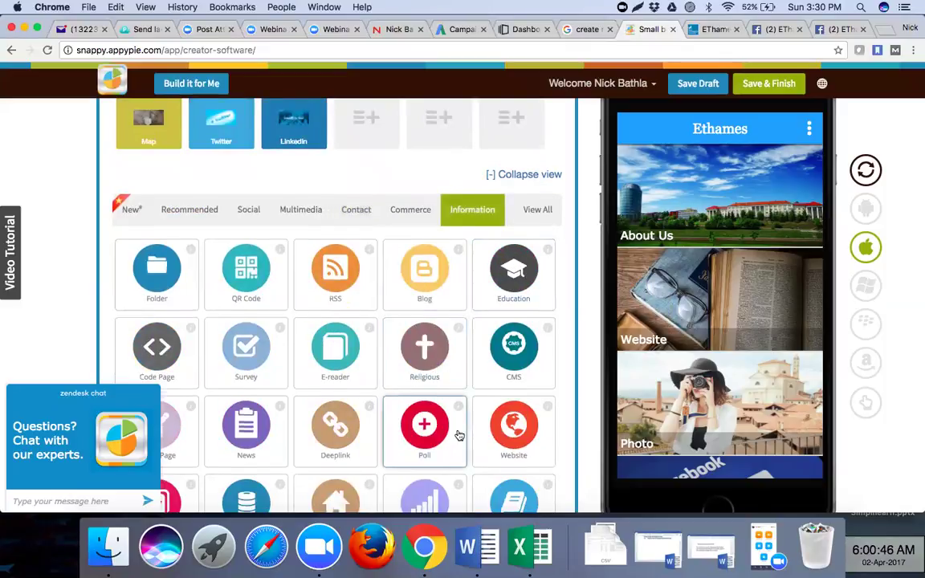
{"action": "scroll", "coordinate": [458, 434], "scroll_direction": "down", "scroll_amount": 4}
{"action": "scroll", "coordinate": [459, 436], "scroll_direction": "up", "scroll_amount": 8}
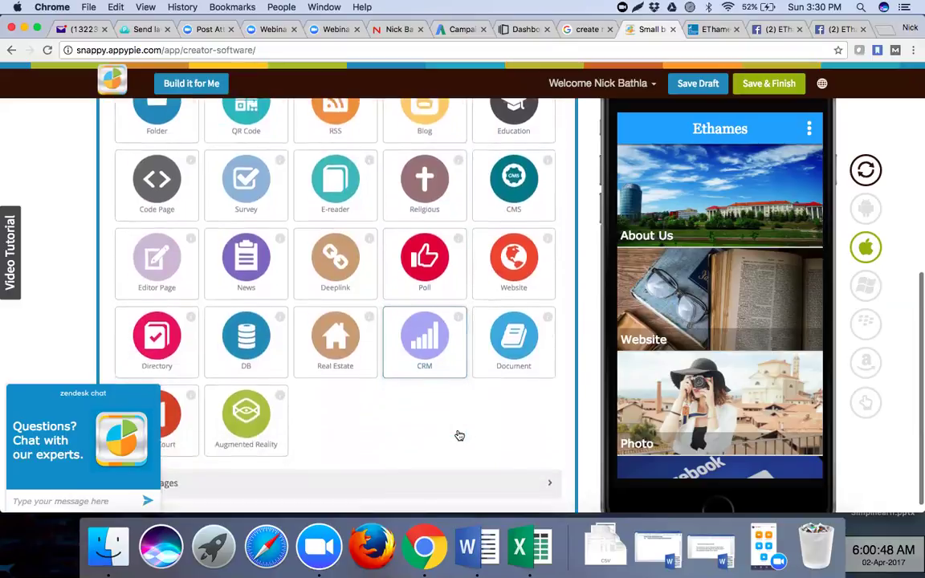
{"action": "scroll", "coordinate": [459, 436], "scroll_direction": "up", "scroll_amount": 3}
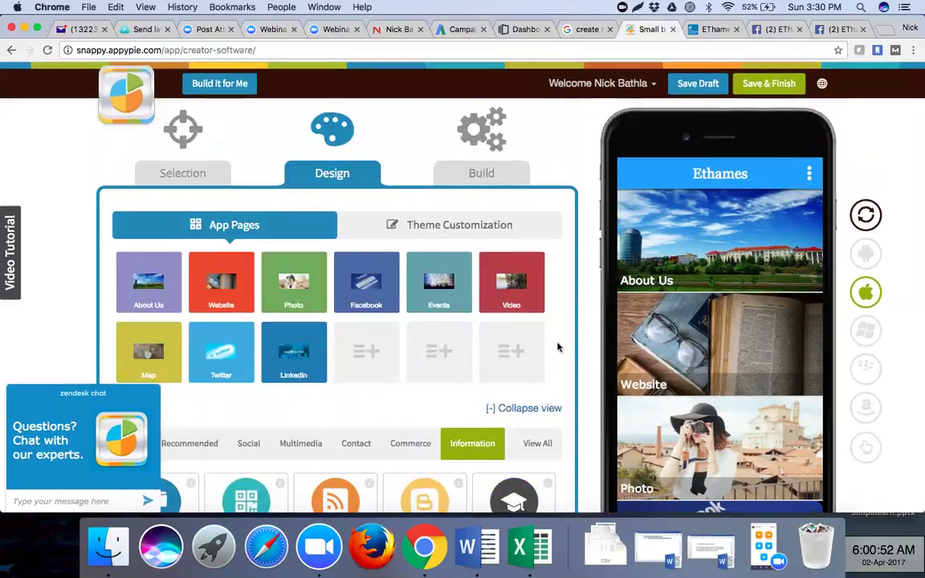
{"action": "scroll", "coordinate": [548, 271], "scroll_direction": "down", "scroll_amount": 10}
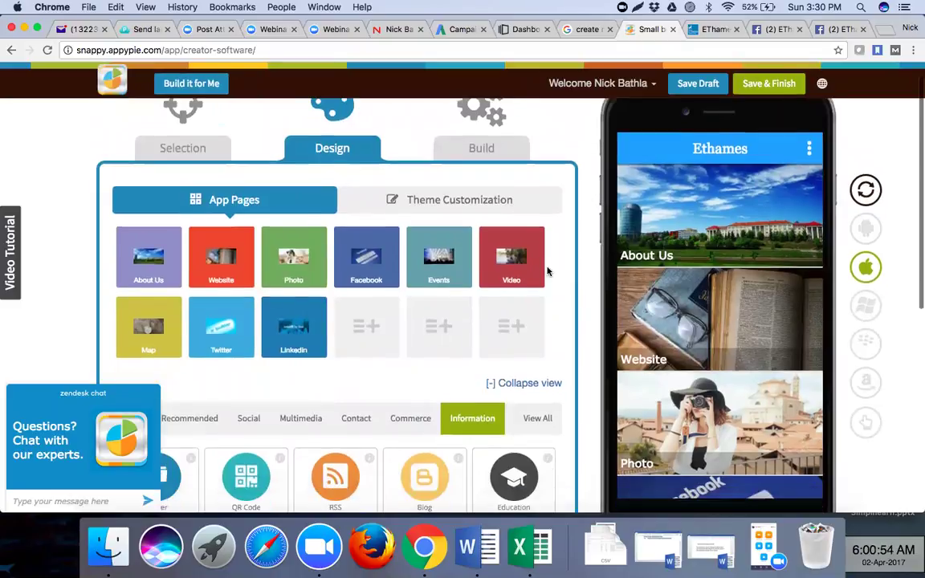
{"action": "scroll", "coordinate": [548, 272], "scroll_direction": "up", "scroll_amount": 10}
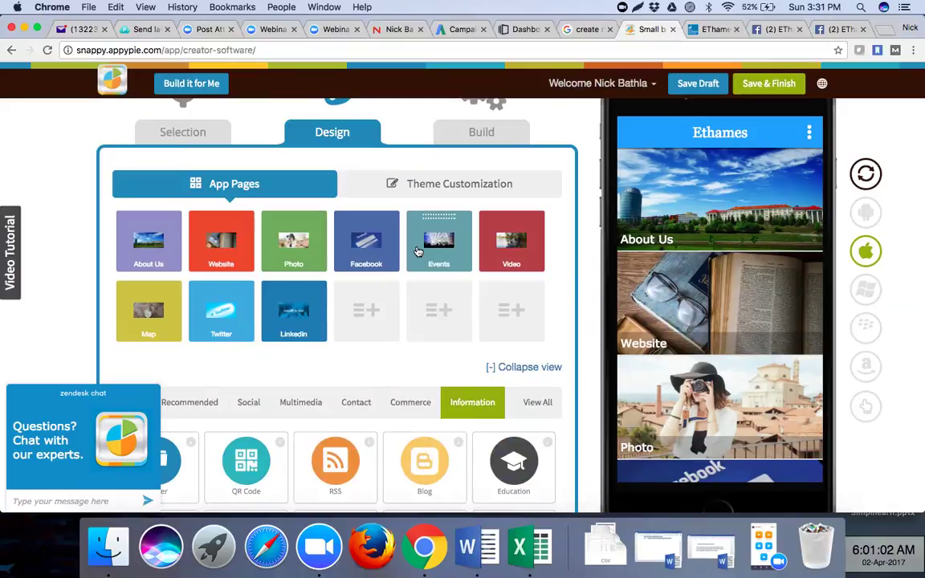
- Open Theme Customization and review the Education category, package com.app.ethames and theme options
{"action": "left_click", "coordinate": [454, 185]}
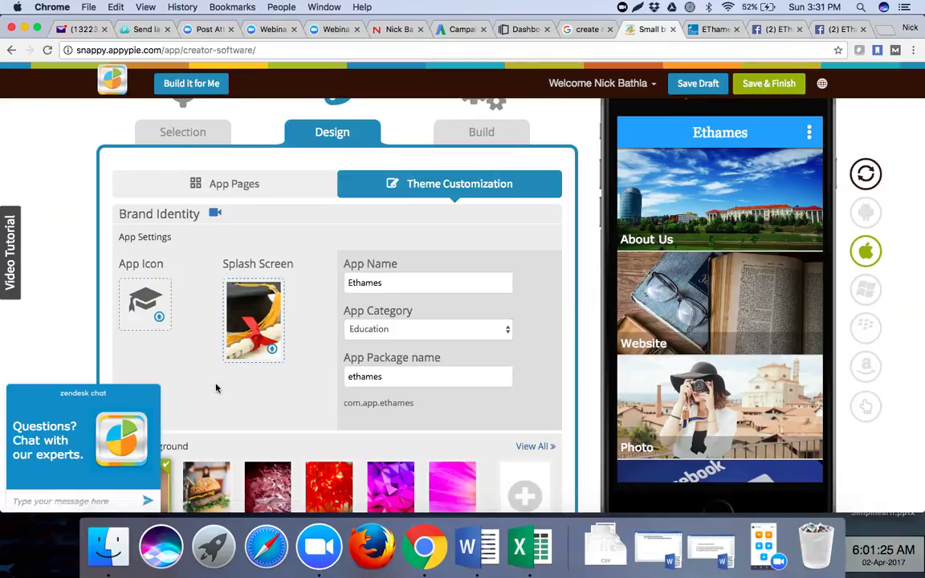
{"action": "scroll", "coordinate": [215, 388], "scroll_direction": "down", "scroll_amount": 1}
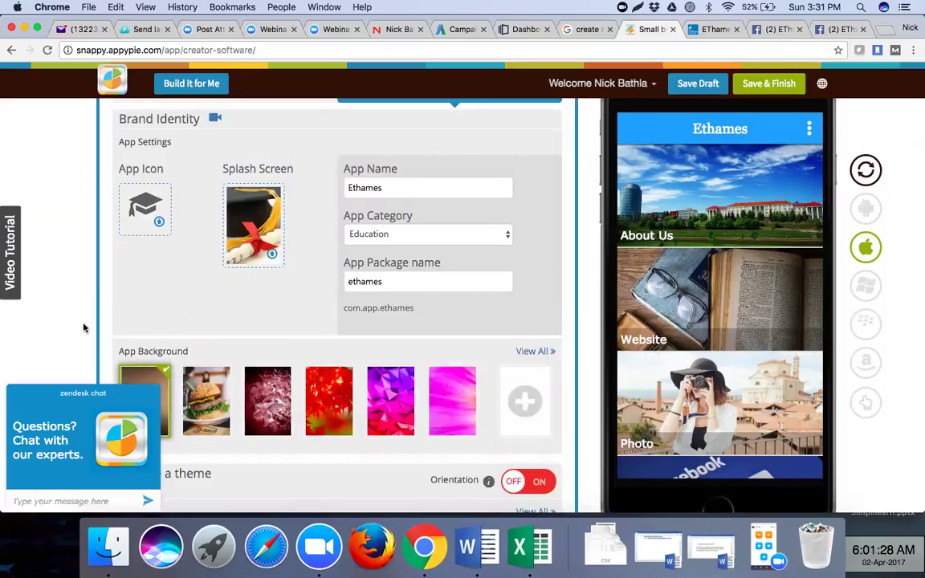
{"action": "scroll", "coordinate": [83, 328], "scroll_direction": "down", "scroll_amount": 4}
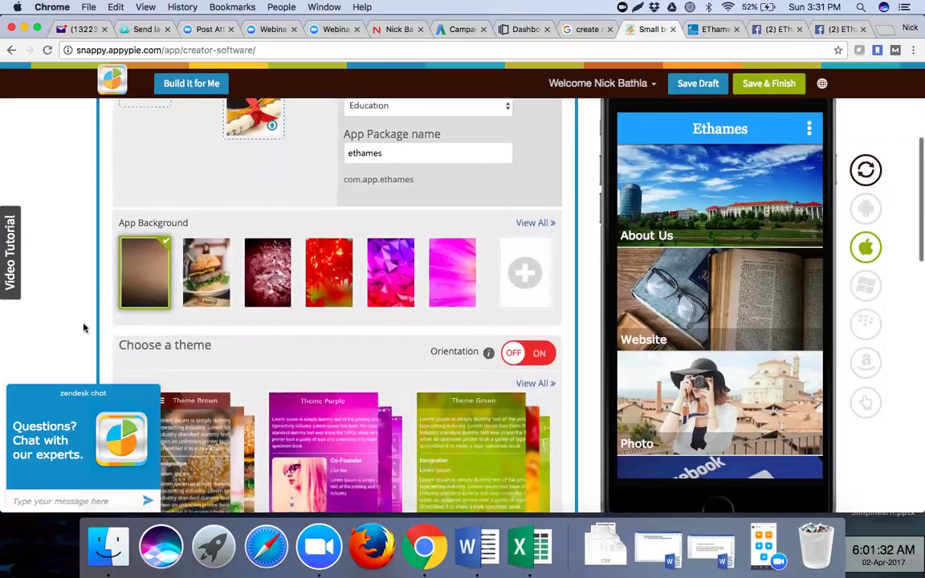
{"action": "scroll", "coordinate": [83, 328], "scroll_direction": "up", "scroll_amount": 5}
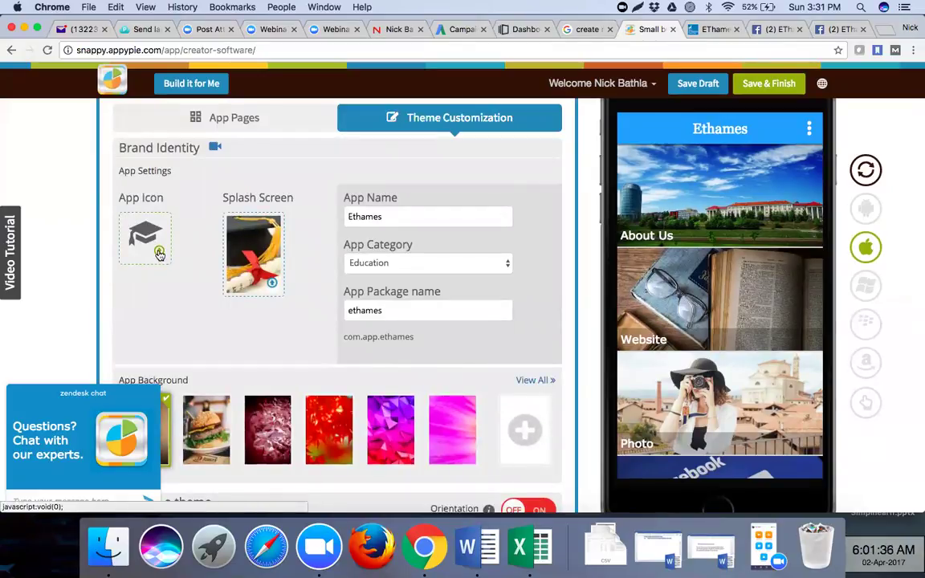
{"action": "left_click", "coordinate": [403, 319]}
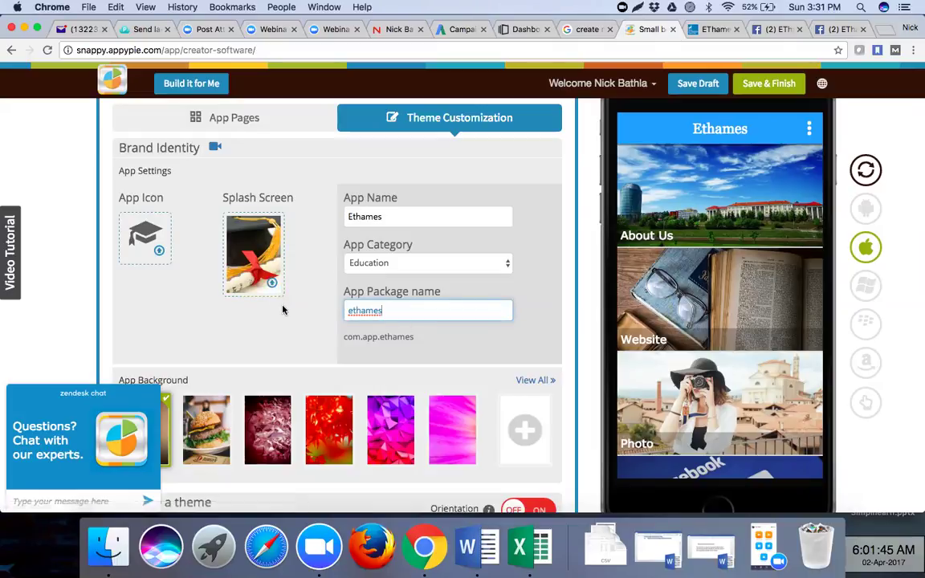
{"action": "scroll", "coordinate": [291, 311], "scroll_direction": "down", "scroll_amount": 3}
{"action": "scroll", "coordinate": [291, 311], "scroll_direction": "down", "scroll_amount": 10}
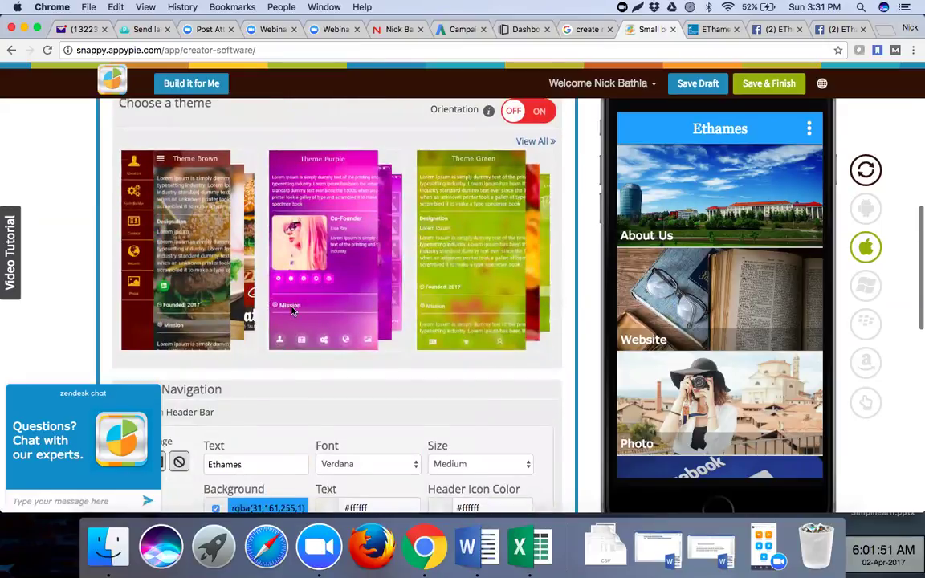
- Choose the Stamp navigation layout, briefly trying Slide Out Menu before returning to Stamp
{"action": "scroll", "coordinate": [292, 311], "scroll_direction": "up", "scroll_amount": 3}
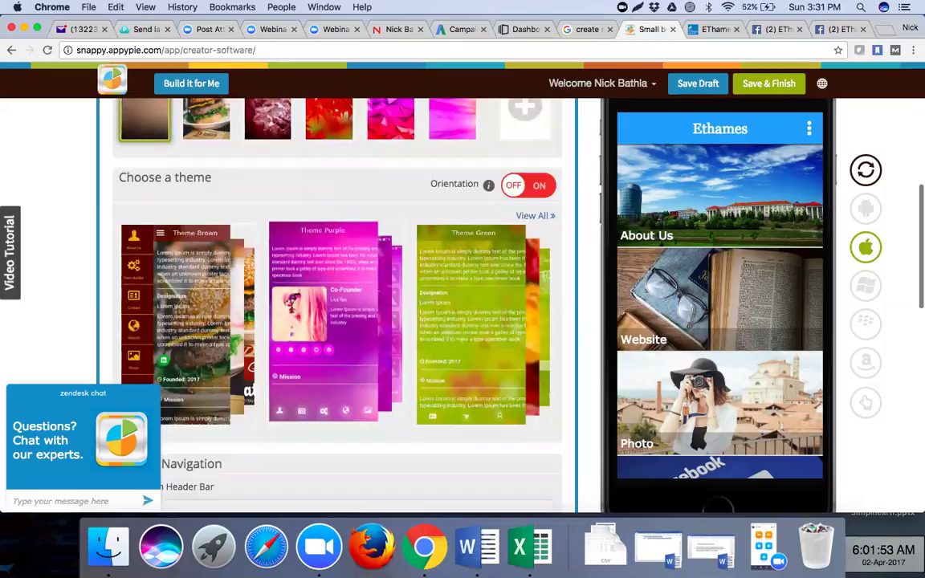
{"action": "scroll", "coordinate": [277, 273], "scroll_direction": "down", "scroll_amount": 9}
{"action": "scroll", "coordinate": [277, 273], "scroll_direction": "down", "scroll_amount": 3}
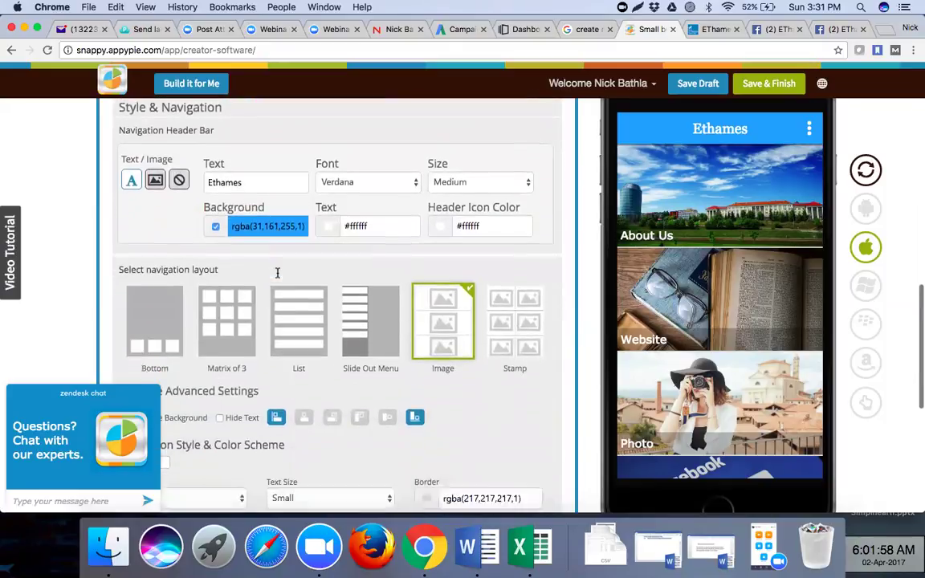
{"action": "scroll", "coordinate": [278, 273], "scroll_direction": "down", "scroll_amount": 4}
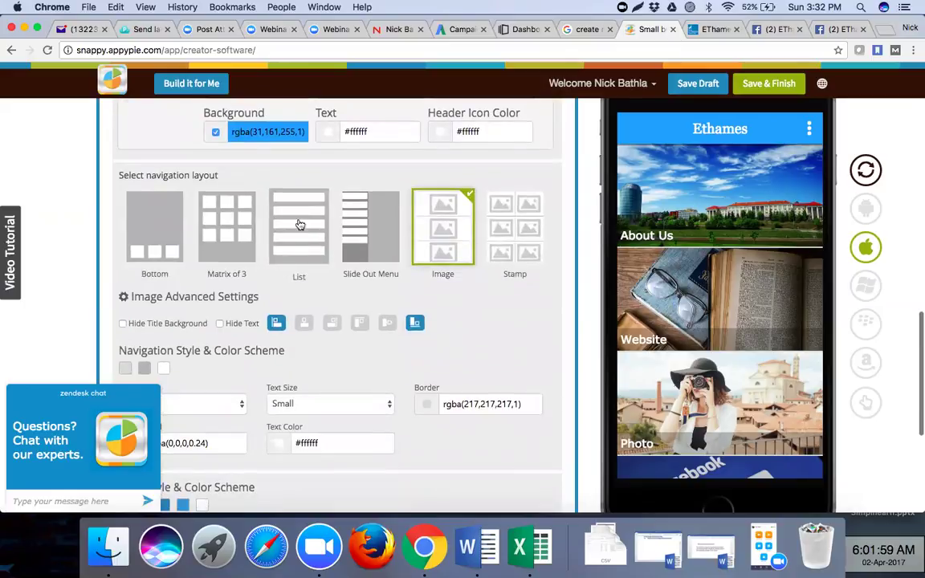
{"action": "left_click", "coordinate": [515, 237]}
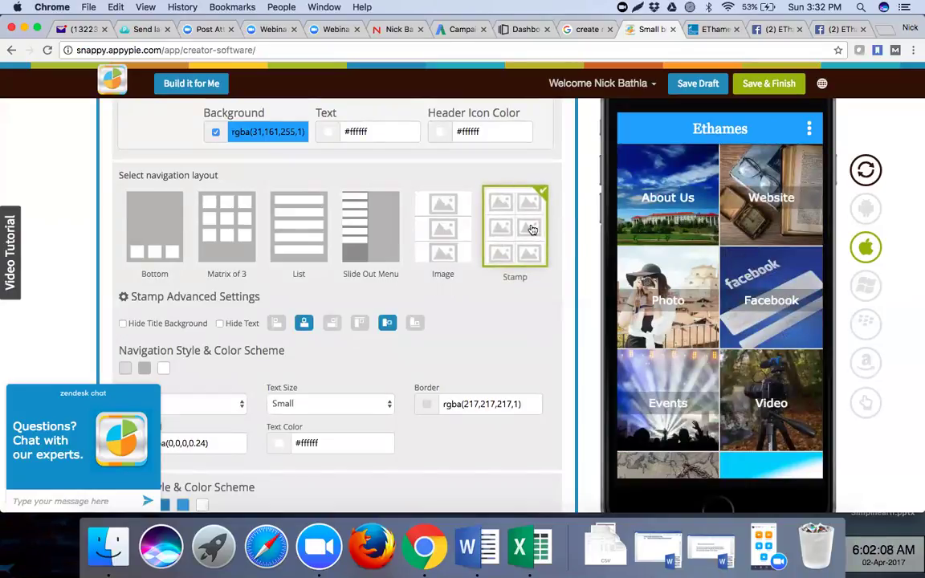
{"action": "left_click", "coordinate": [383, 234]}
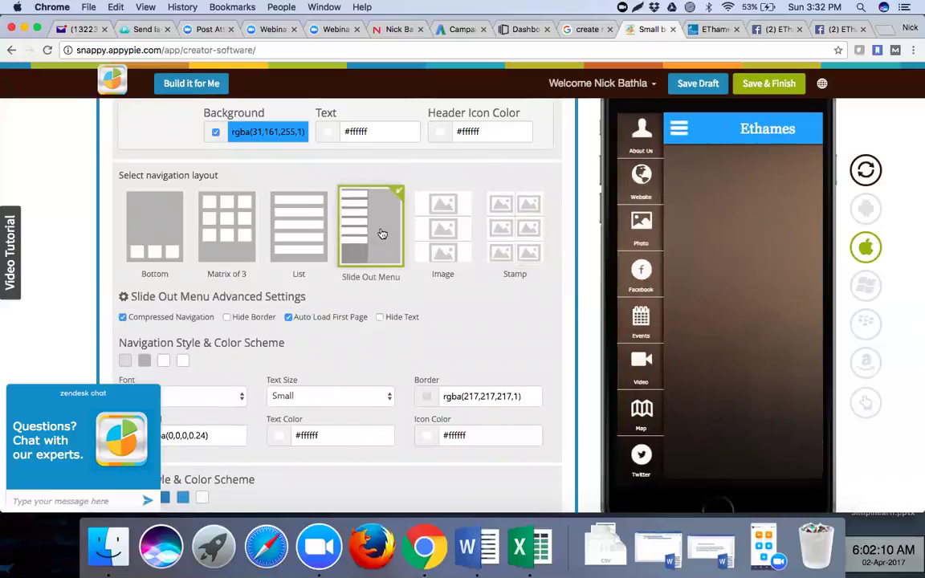
{"action": "left_click", "coordinate": [504, 237]}
{"action": "scroll", "coordinate": [499, 327], "scroll_direction": "down", "scroll_amount": 6}
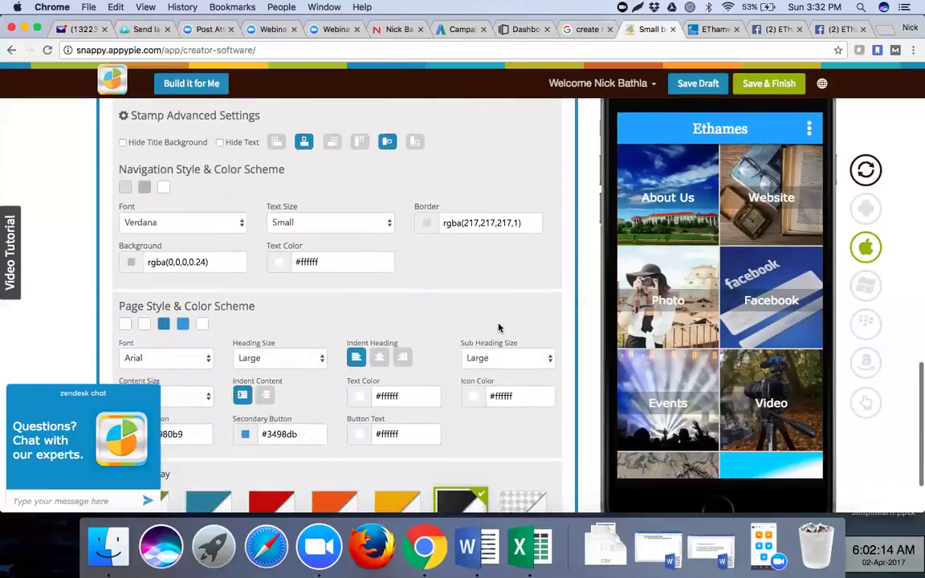
{"action": "scroll", "coordinate": [498, 327], "scroll_direction": "down", "scroll_amount": 1}
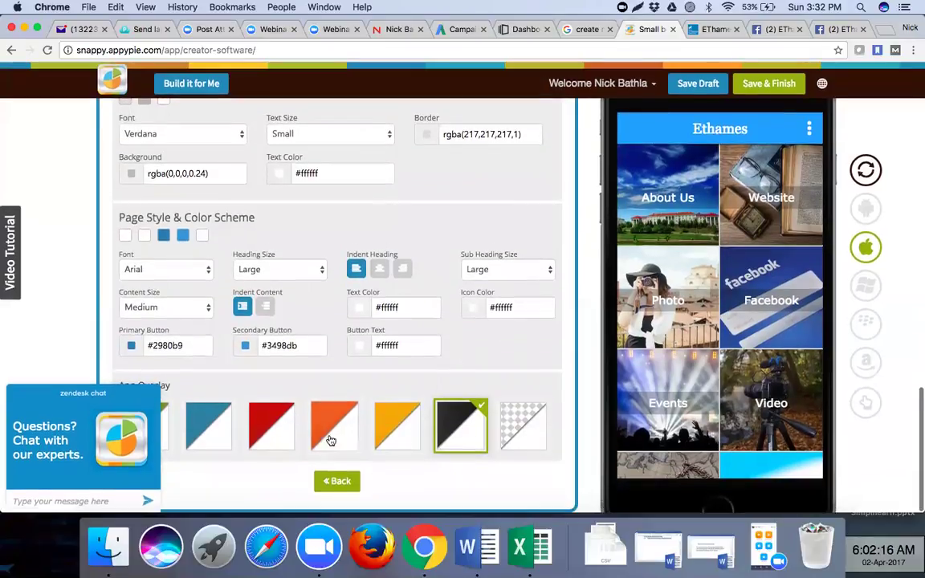
{"action": "scroll", "coordinate": [419, 331], "scroll_direction": "up", "scroll_amount": 15}
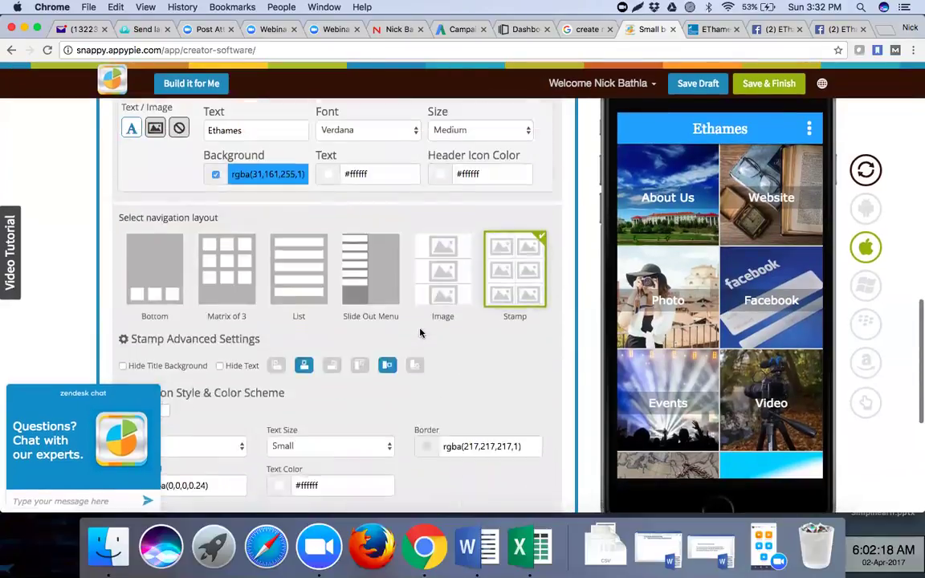
{"action": "scroll", "coordinate": [419, 332], "scroll_direction": "up", "scroll_amount": 10}
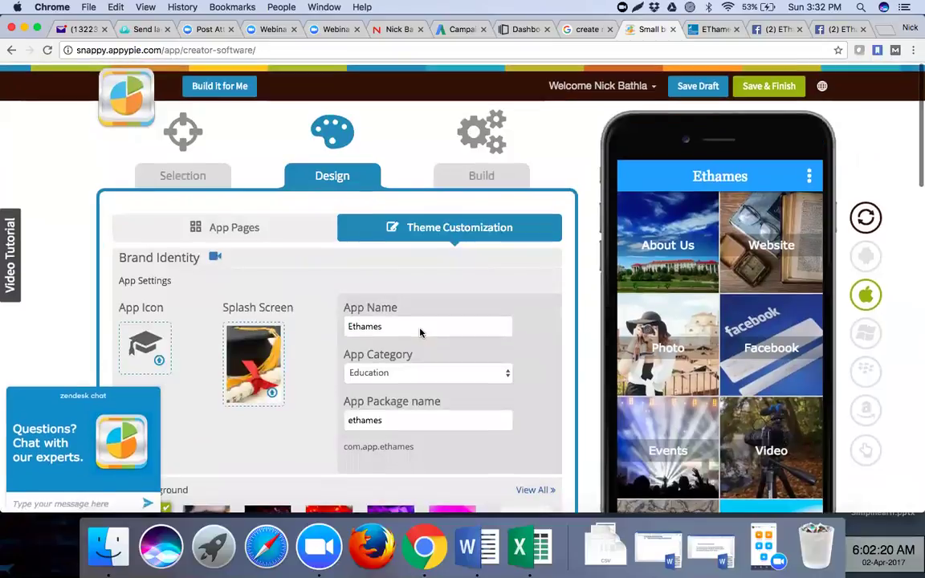
{"action": "scroll", "coordinate": [489, 177], "scroll_direction": "down", "scroll_amount": 1}
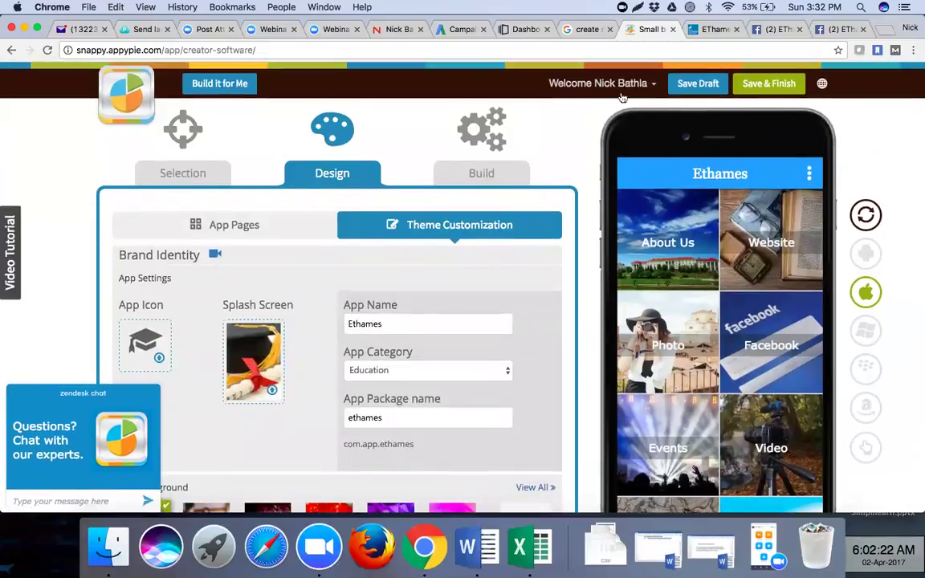
- Attempt Save & Finish, dismiss the incomplete-Linkedin-page error, and return to App Pages
{"action": "left_click", "coordinate": [755, 90]}
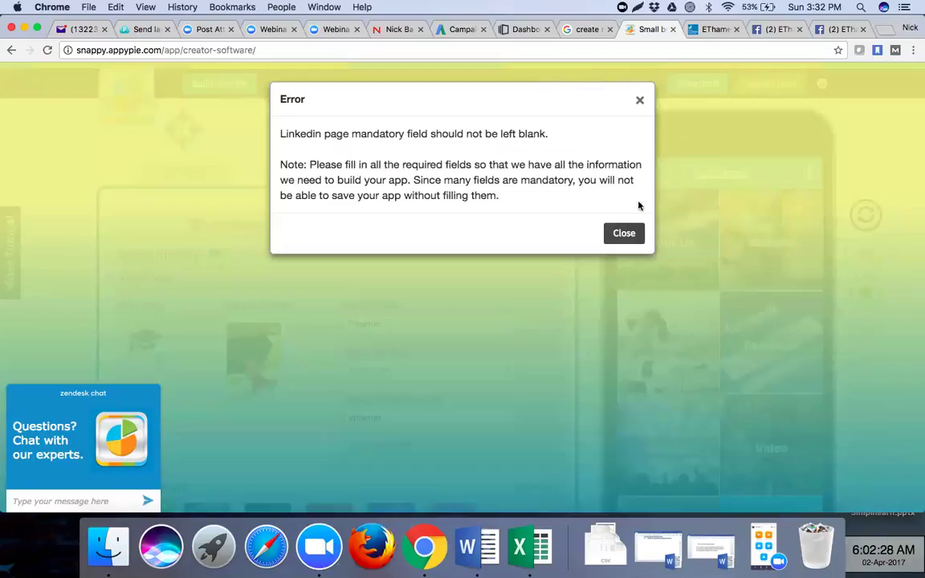
{"action": "left_click", "coordinate": [625, 234]}
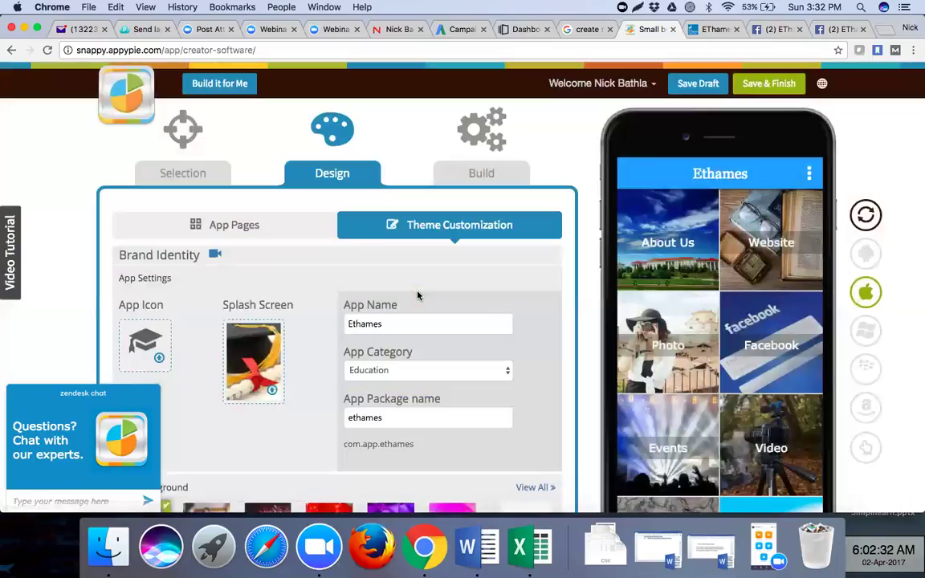
{"action": "scroll", "coordinate": [417, 296], "scroll_direction": "down", "scroll_amount": 5}
{"action": "scroll", "coordinate": [420, 295], "scroll_direction": "up", "scroll_amount": 5}
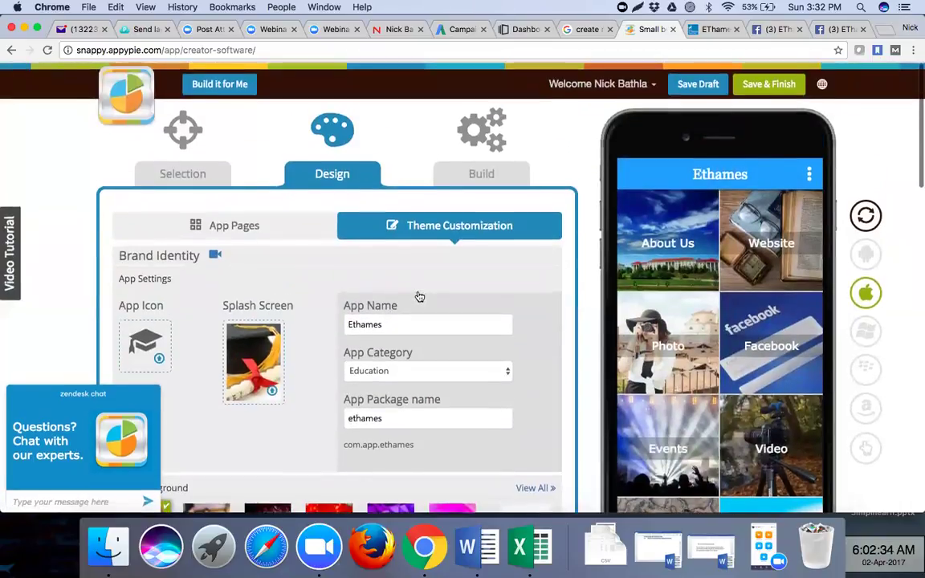
{"action": "left_click", "coordinate": [285, 227]}
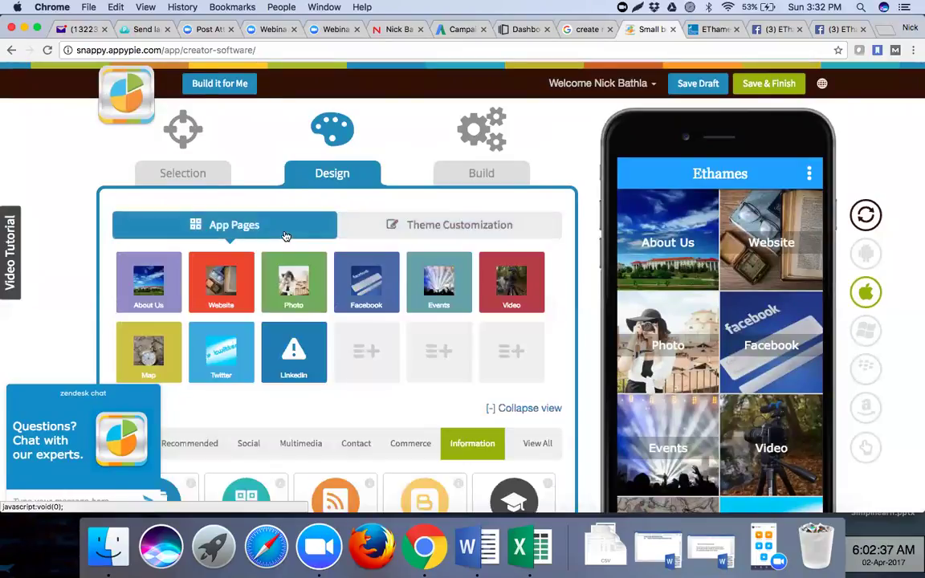
- Open the Linkedin page editor, review its blank LinkedIn URL field, and close it
{"action": "left_click", "coordinate": [297, 355]}
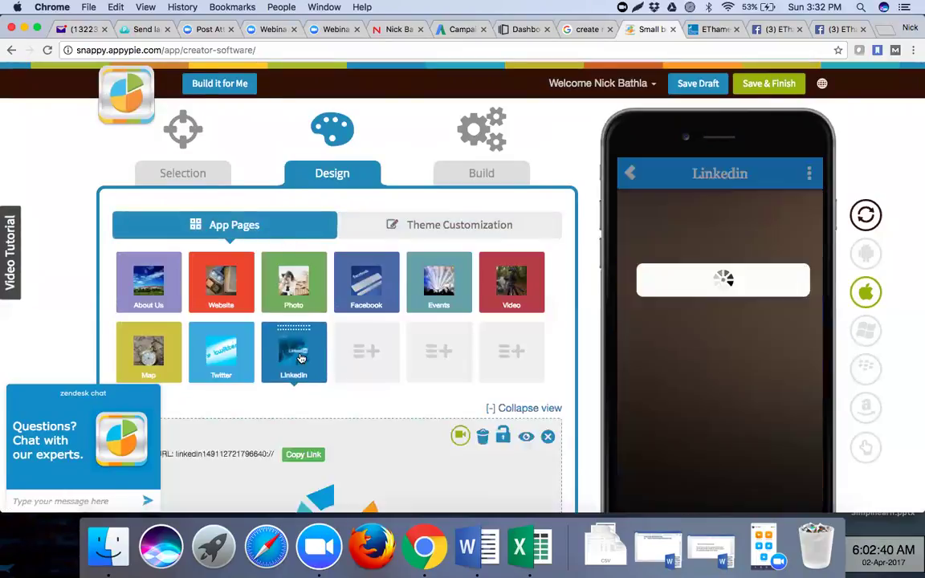
{"action": "scroll", "coordinate": [315, 398], "scroll_direction": "down", "scroll_amount": 2}
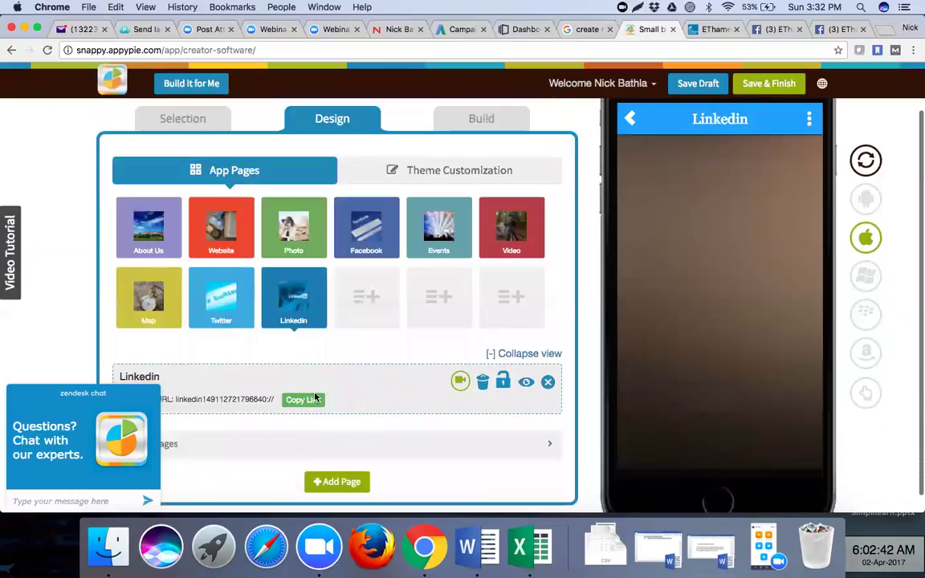
{"action": "scroll", "coordinate": [315, 397], "scroll_direction": "down", "scroll_amount": 5}
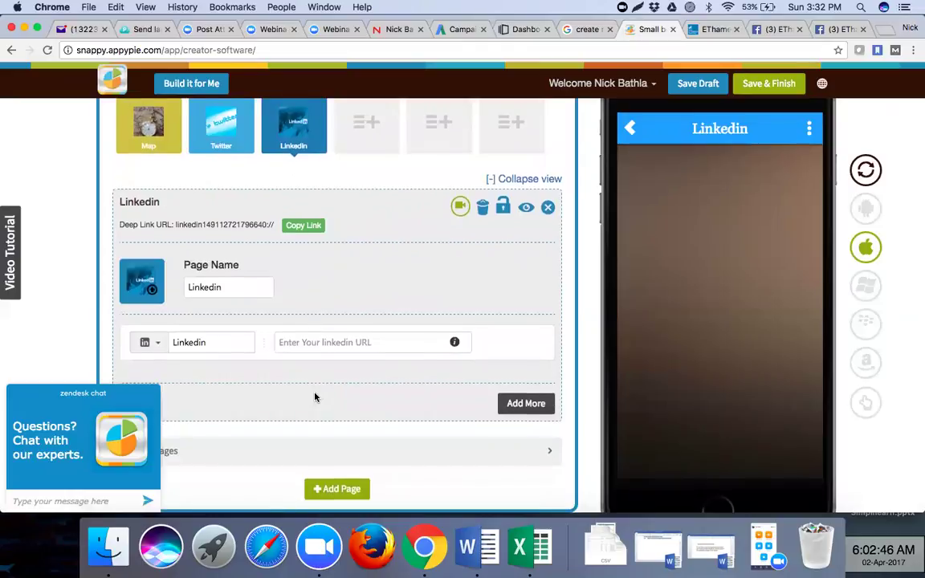
{"action": "scroll", "coordinate": [314, 398], "scroll_direction": "up", "scroll_amount": 1}
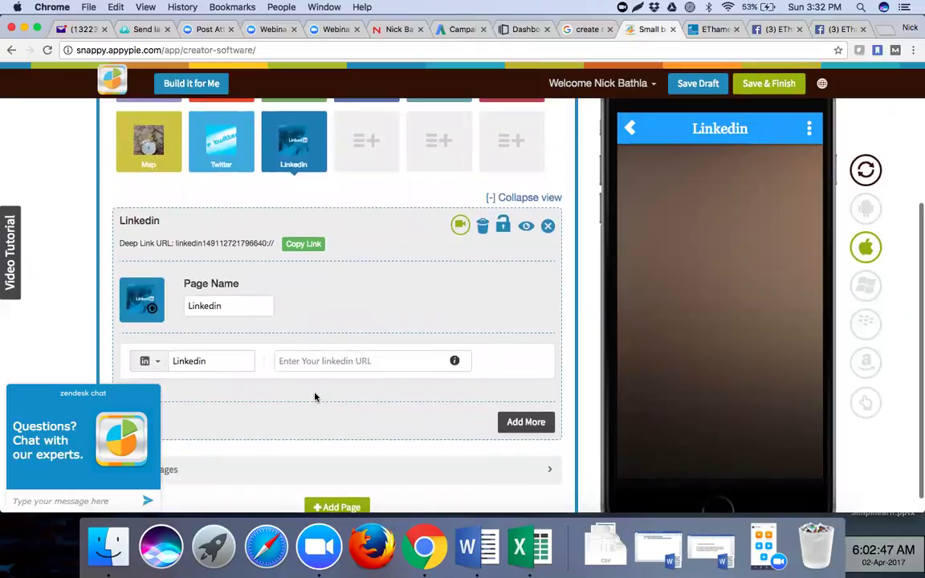
{"action": "left_click", "coordinate": [548, 228]}
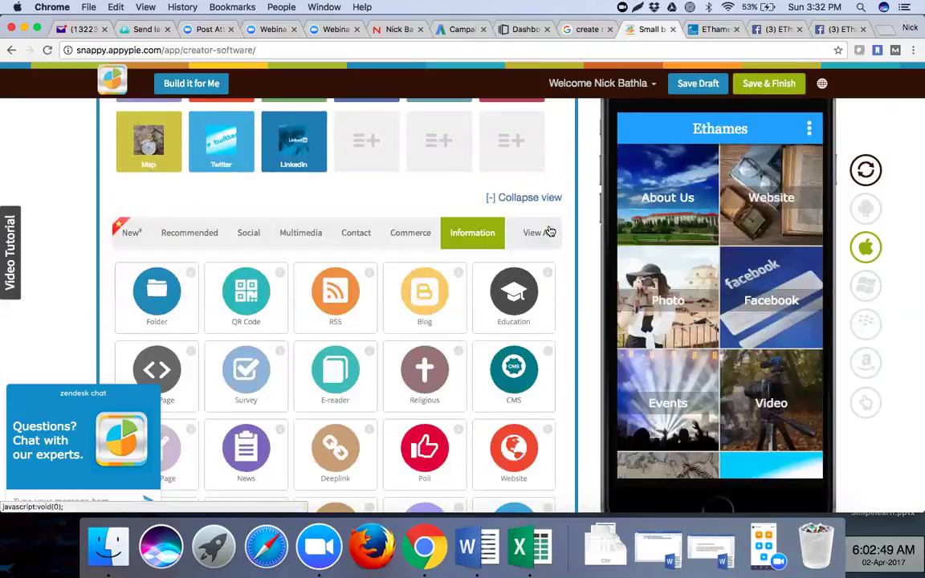
- Delete the Linkedin page from its settings panel and confirm permanent deletion
{"action": "right_click", "coordinate": [297, 141]}
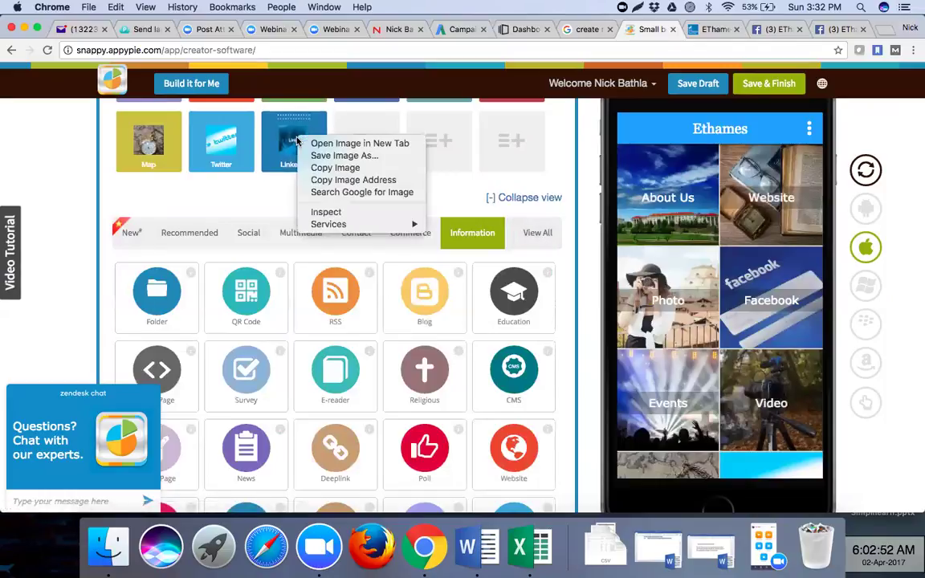
{"action": "left_click", "coordinate": [240, 190]}
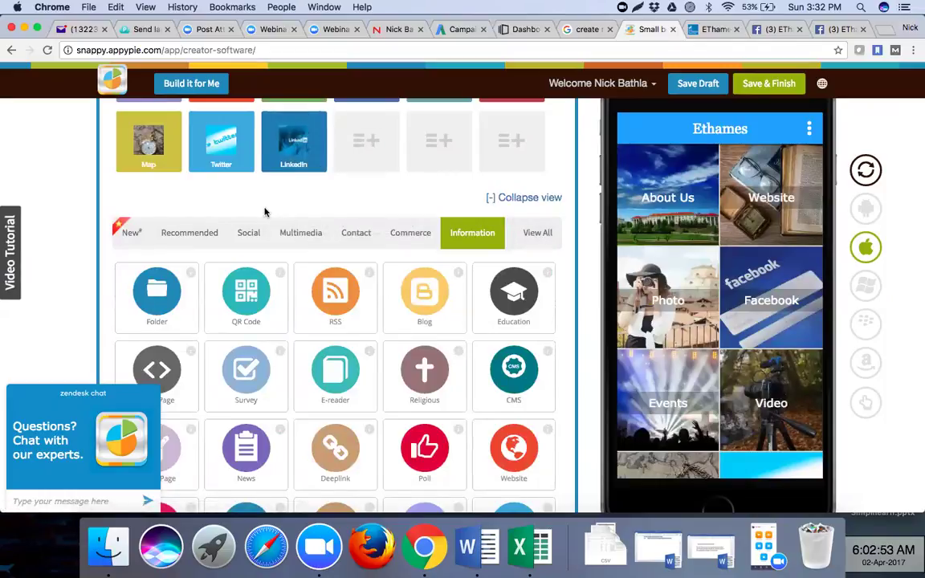
{"action": "scroll", "coordinate": [340, 211], "scroll_direction": "up", "scroll_amount": 5}
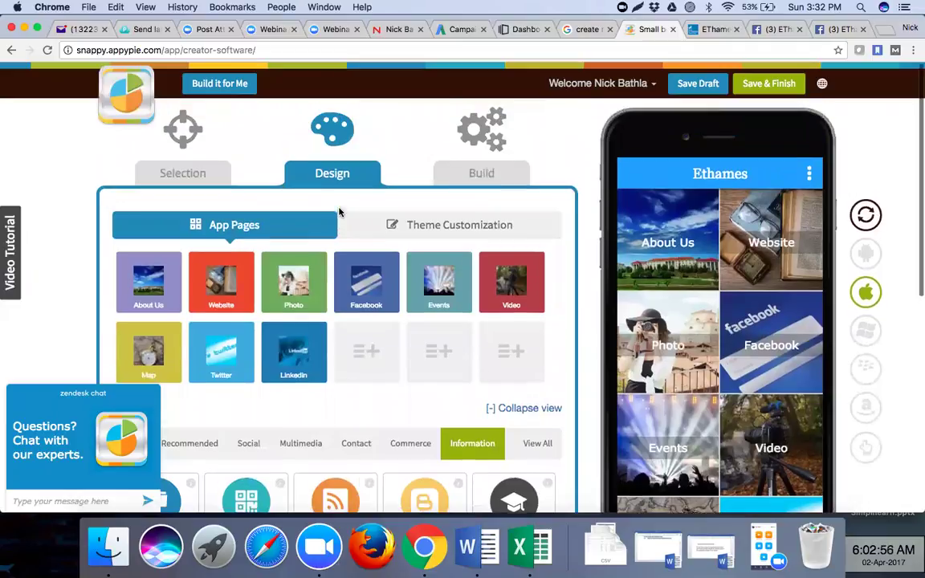
{"action": "left_click", "coordinate": [287, 347]}
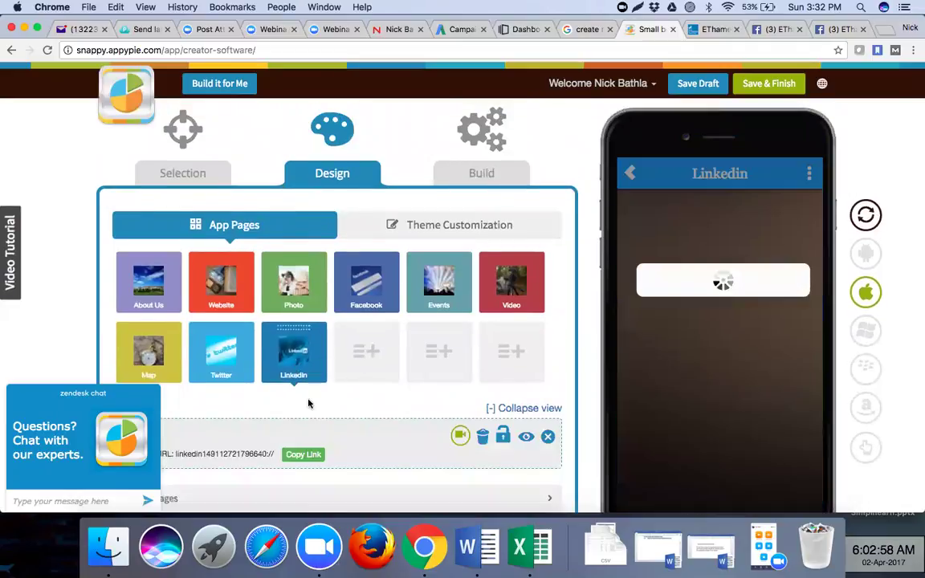
{"action": "scroll", "coordinate": [308, 403], "scroll_direction": "down", "scroll_amount": 4}
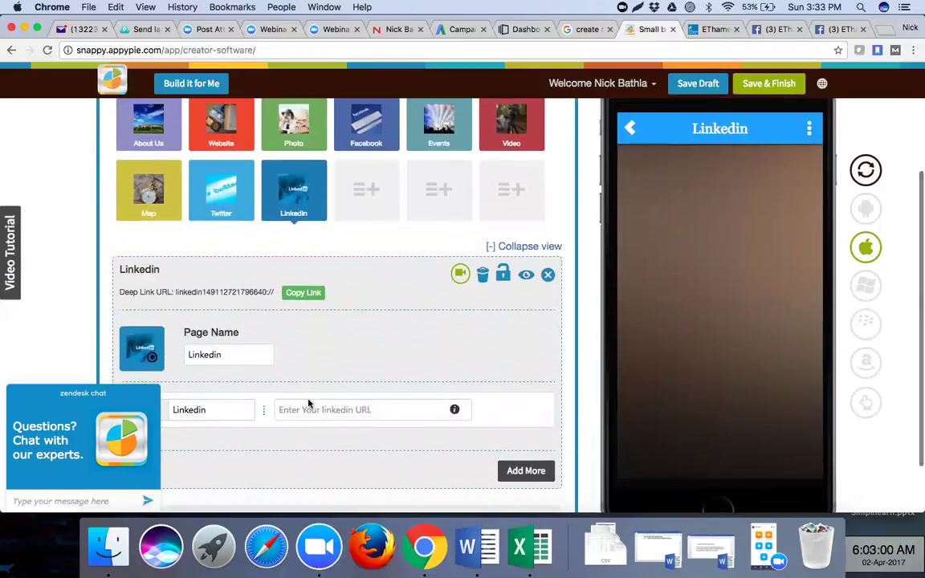
{"action": "left_click", "coordinate": [484, 272]}
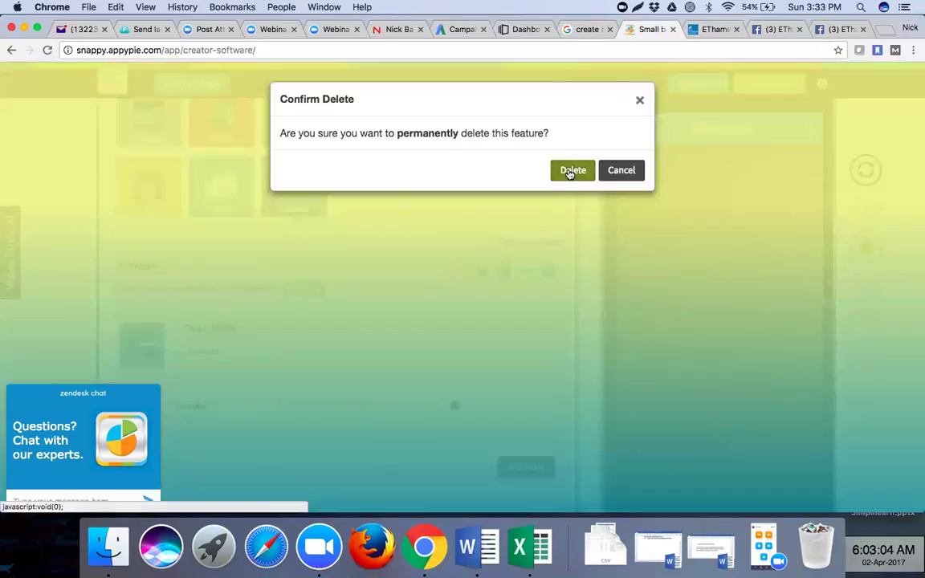
{"action": "left_click", "coordinate": [572, 170]}
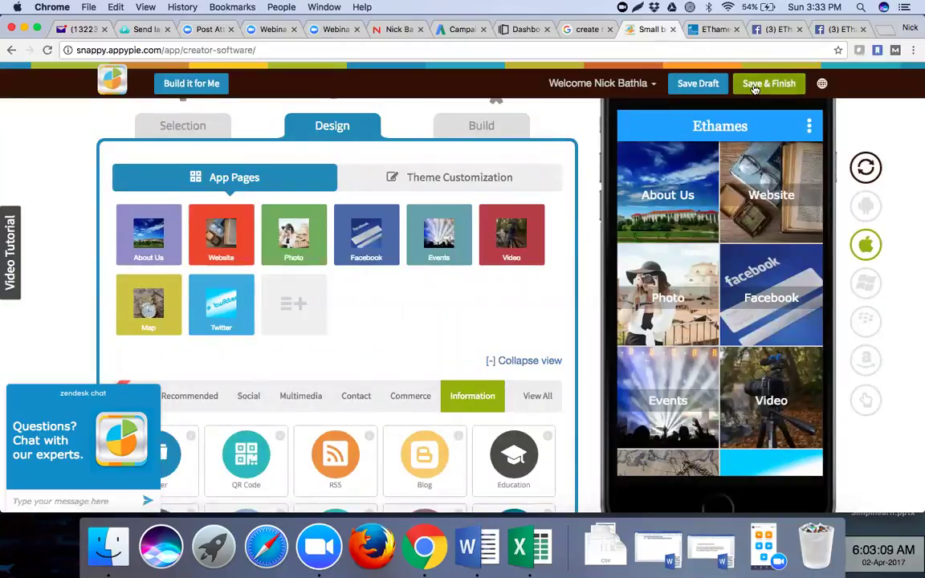
- Save & Finish the Ethames app to reach the Choose your Subscription Plan page
{"action": "left_click", "coordinate": [755, 85]}
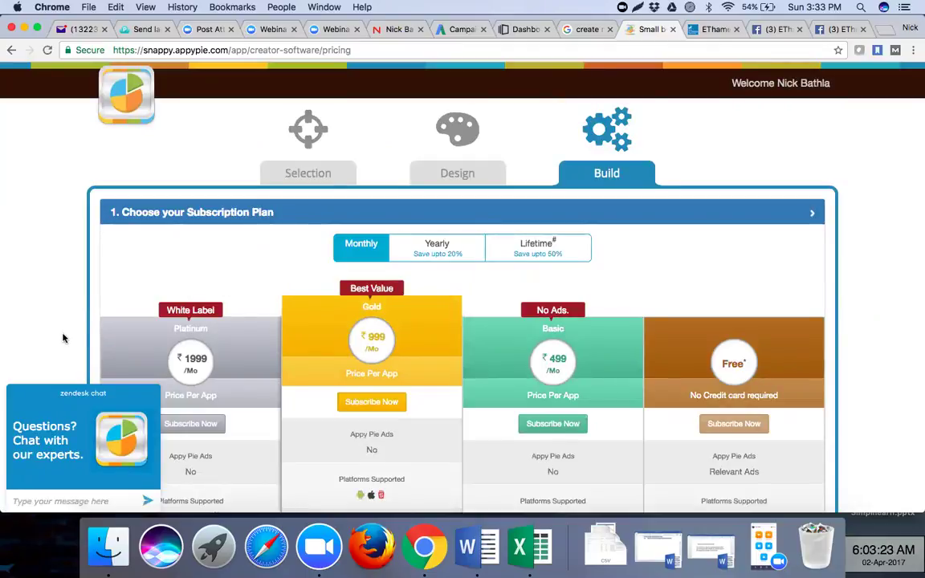
{"action": "scroll", "coordinate": [64, 339], "scroll_direction": "down", "scroll_amount": 5}
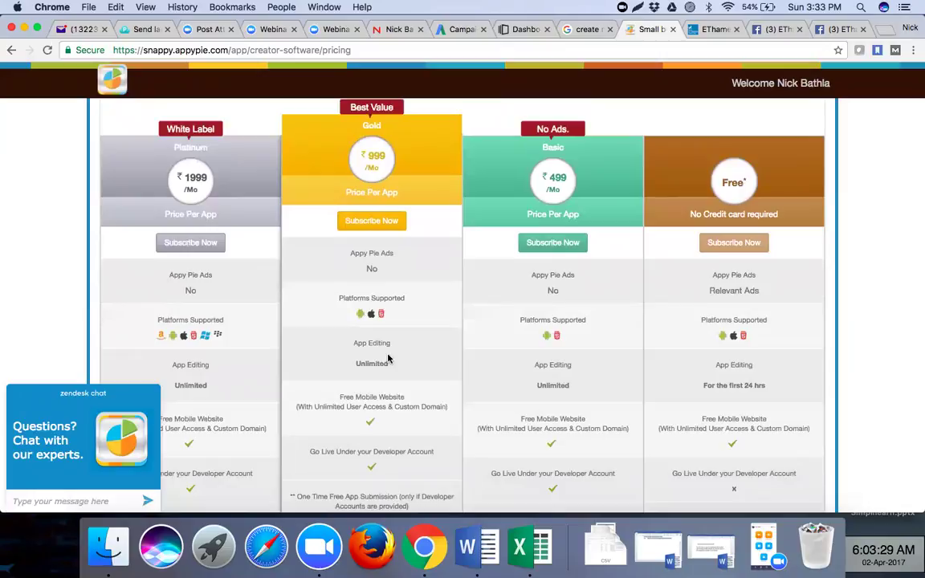
{"action": "left_click", "coordinate": [363, 320]}
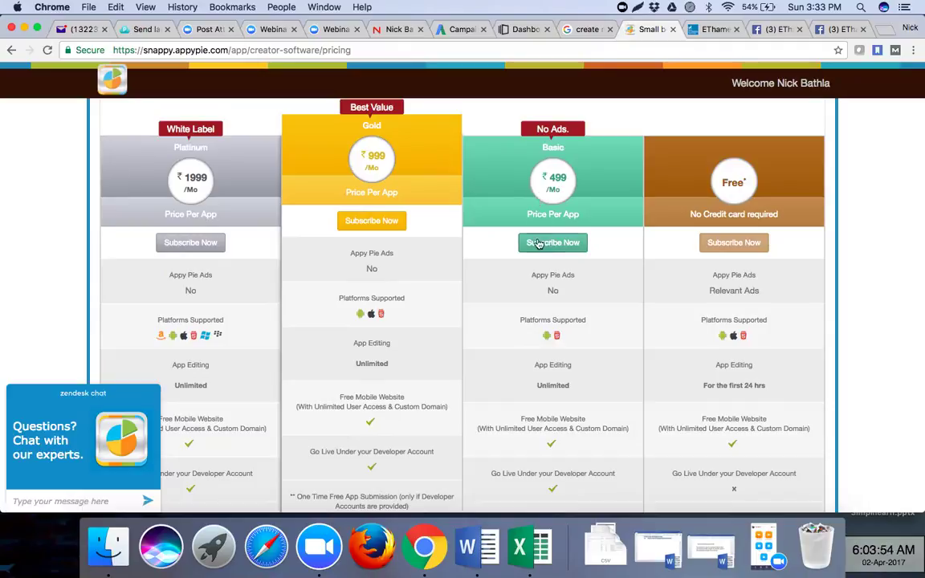
{"action": "scroll", "coordinate": [543, 321], "scroll_direction": "down", "scroll_amount": 8}
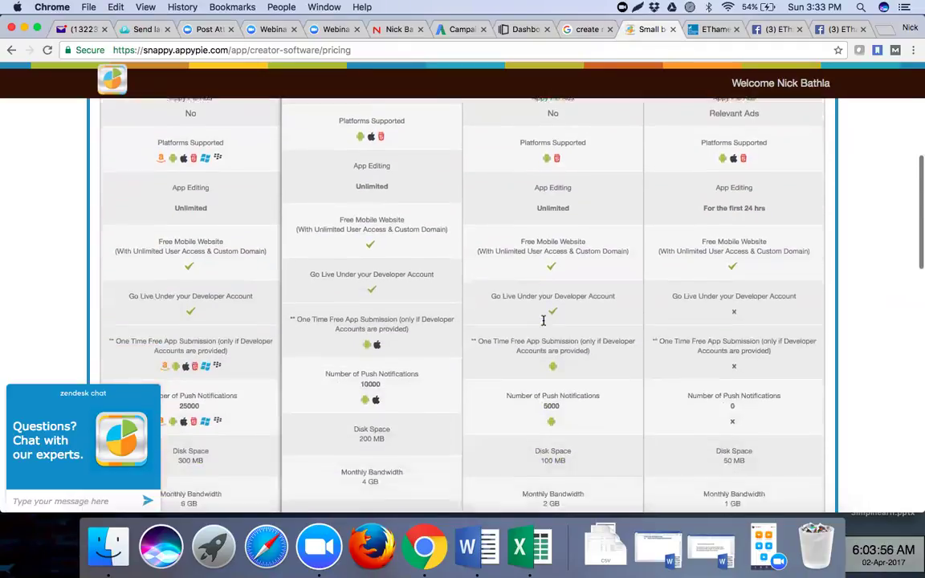
{"action": "scroll", "coordinate": [544, 321], "scroll_direction": "down", "scroll_amount": 5}
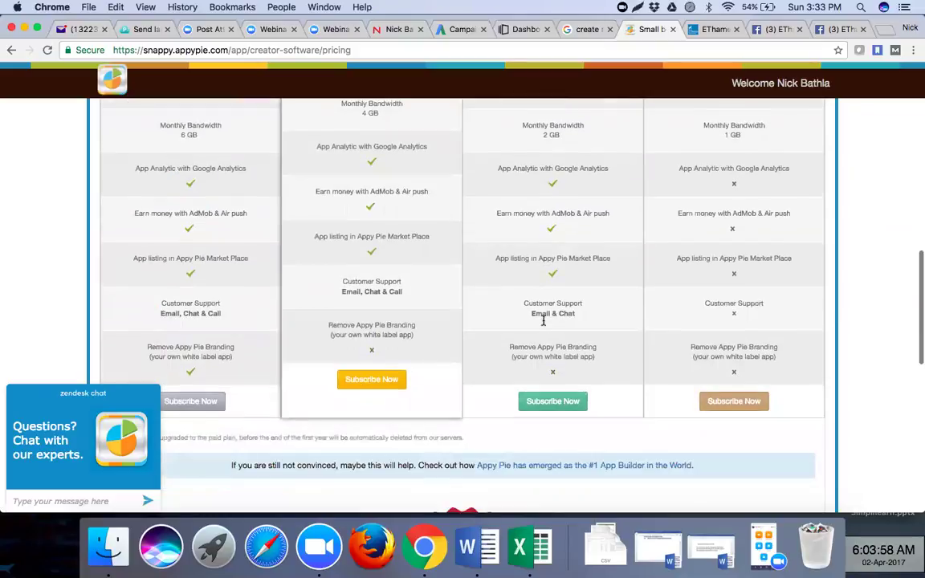
{"action": "scroll", "coordinate": [543, 321], "scroll_direction": "up", "scroll_amount": 8}
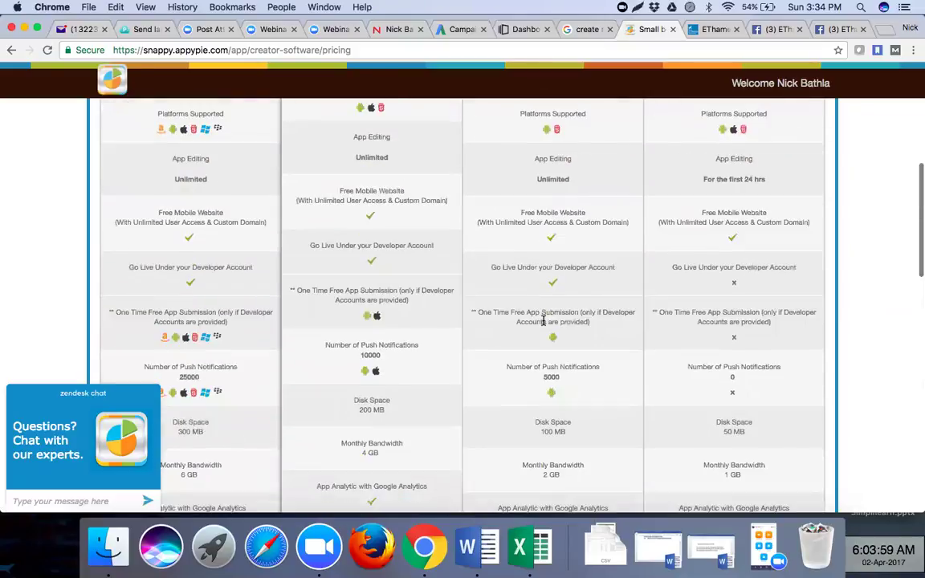
{"action": "scroll", "coordinate": [543, 321], "scroll_direction": "up", "scroll_amount": 6}
{"action": "scroll", "coordinate": [543, 320], "scroll_direction": "down", "scroll_amount": 1}
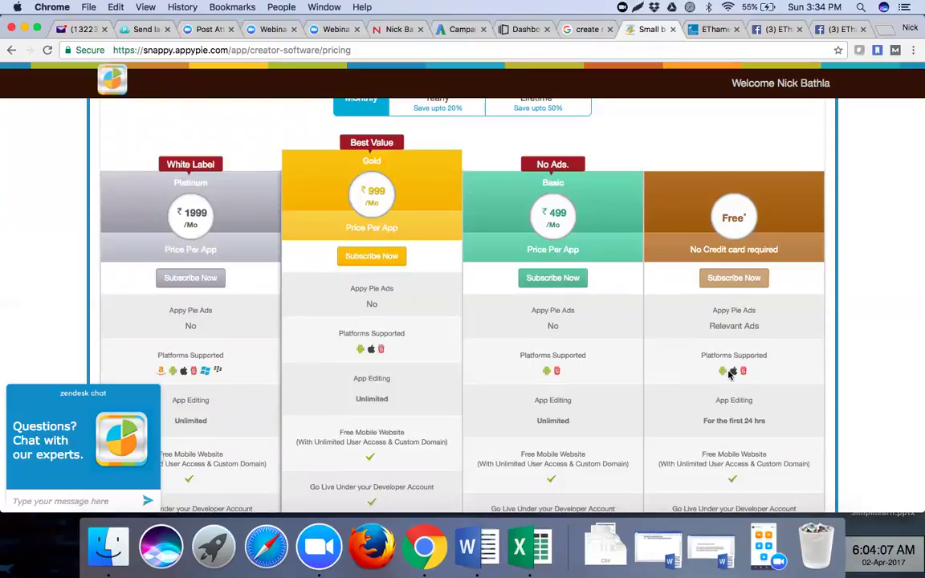
{"action": "scroll", "coordinate": [730, 378], "scroll_direction": "down", "scroll_amount": 2}
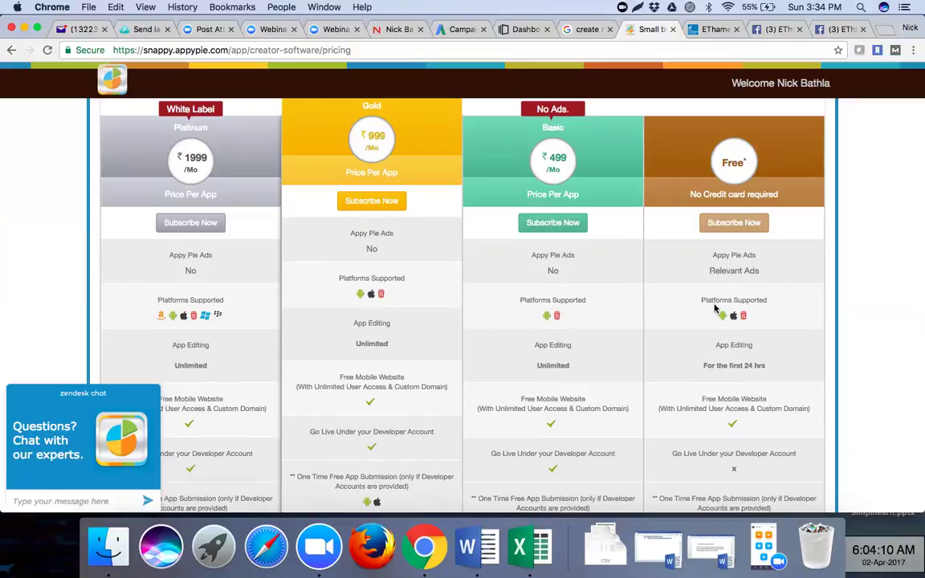
{"action": "scroll", "coordinate": [719, 302], "scroll_direction": "down", "scroll_amount": 3}
{"action": "scroll", "coordinate": [714, 307], "scroll_direction": "down", "scroll_amount": 3}
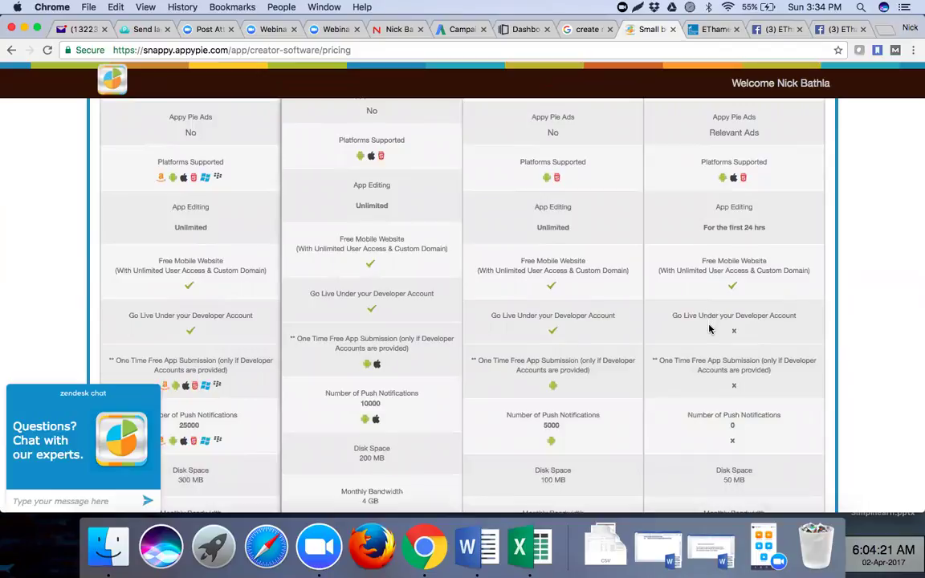
{"action": "scroll", "coordinate": [707, 328], "scroll_direction": "down", "scroll_amount": 2}
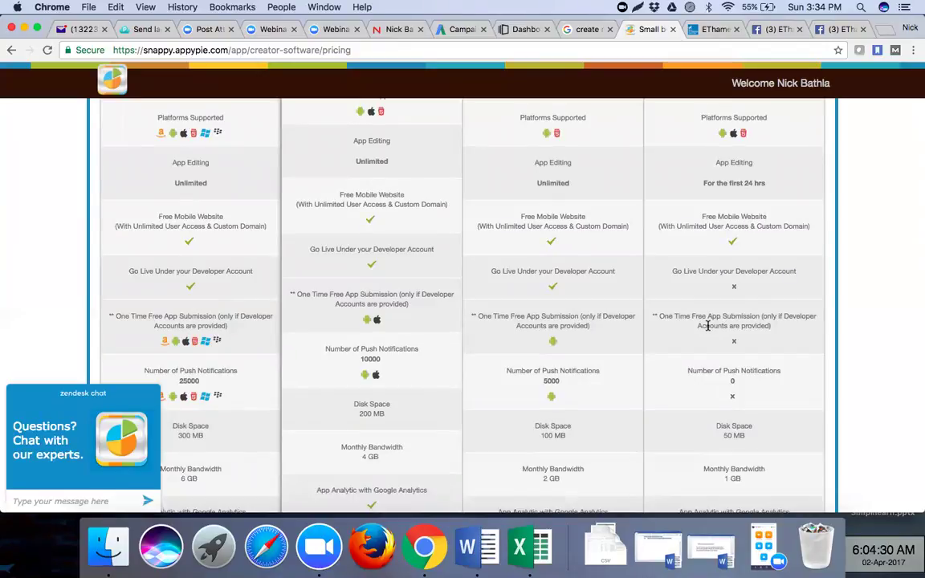
{"action": "scroll", "coordinate": [723, 327], "scroll_direction": "down", "scroll_amount": 4}
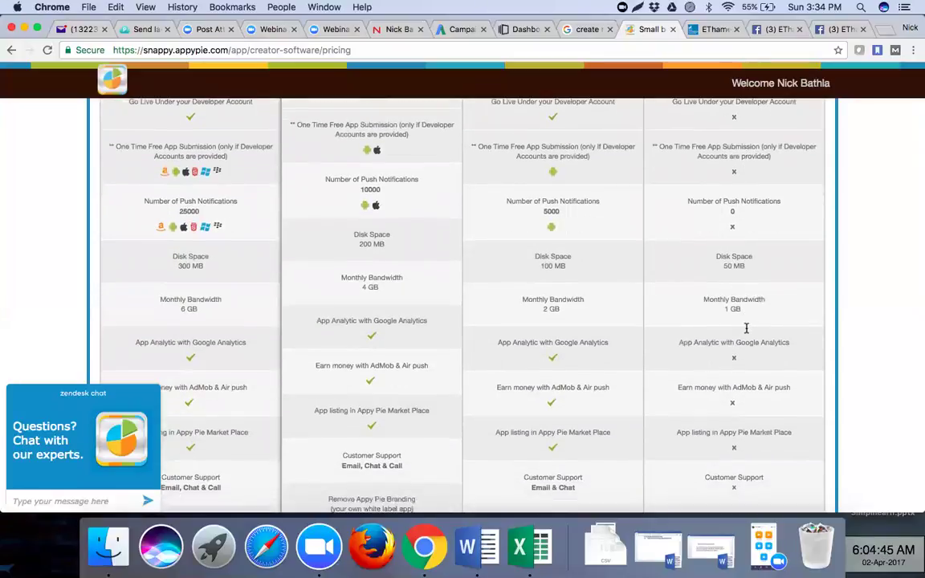
{"action": "scroll", "coordinate": [747, 328], "scroll_direction": "down", "scroll_amount": 2}
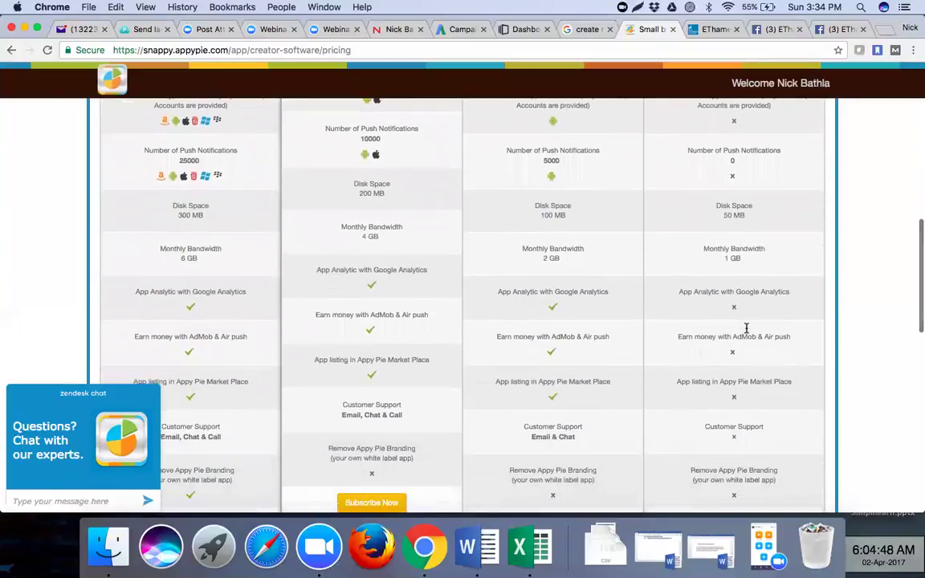
{"action": "scroll", "coordinate": [740, 338], "scroll_direction": "down", "scroll_amount": 3}
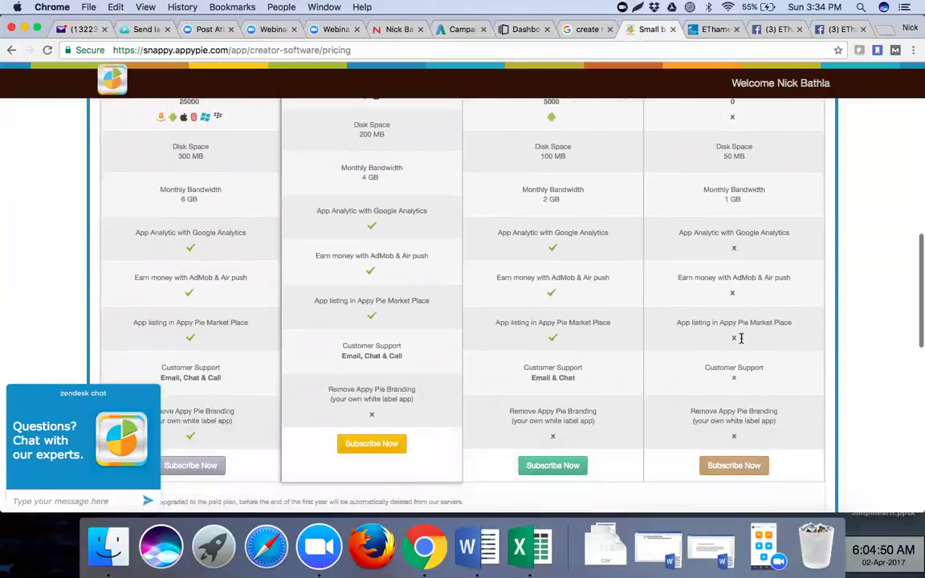
{"action": "scroll", "coordinate": [465, 258], "scroll_direction": "up", "scroll_amount": 20}
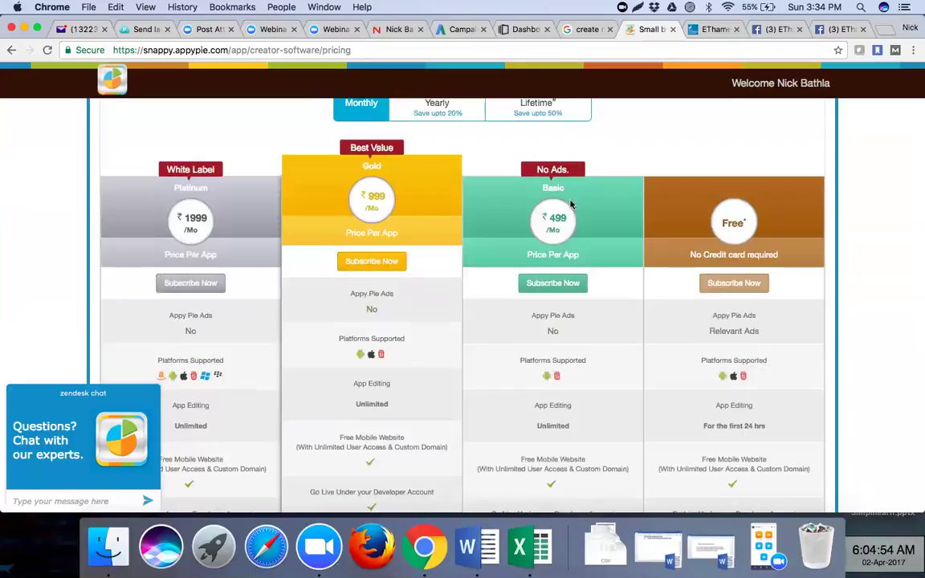
{"action": "scroll", "coordinate": [661, 185], "scroll_direction": "up", "scroll_amount": 3}
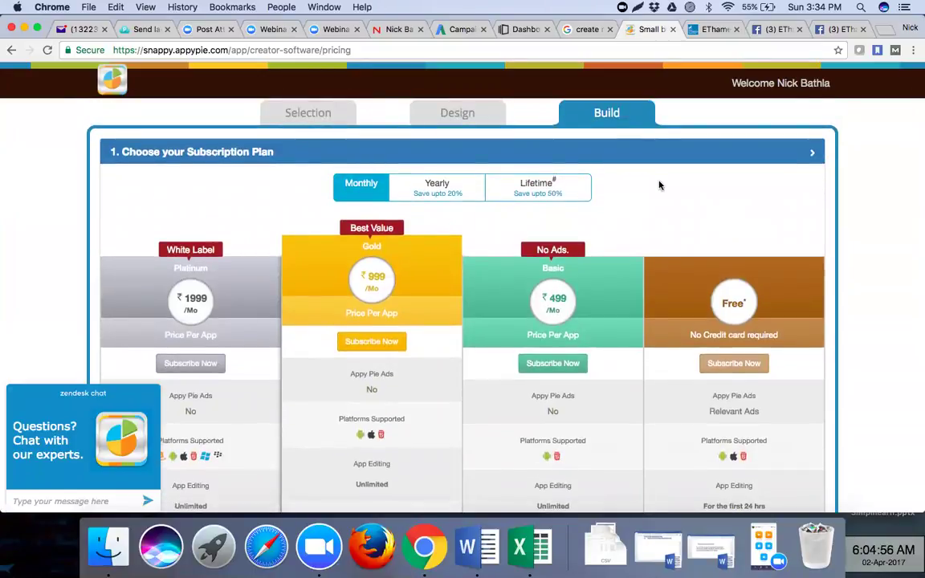
- Switch plan pricing to Lifetime: Platinum ₹49999, Gold ₹24999, Basic ₹19999 per app
{"action": "left_click", "coordinate": [542, 196]}
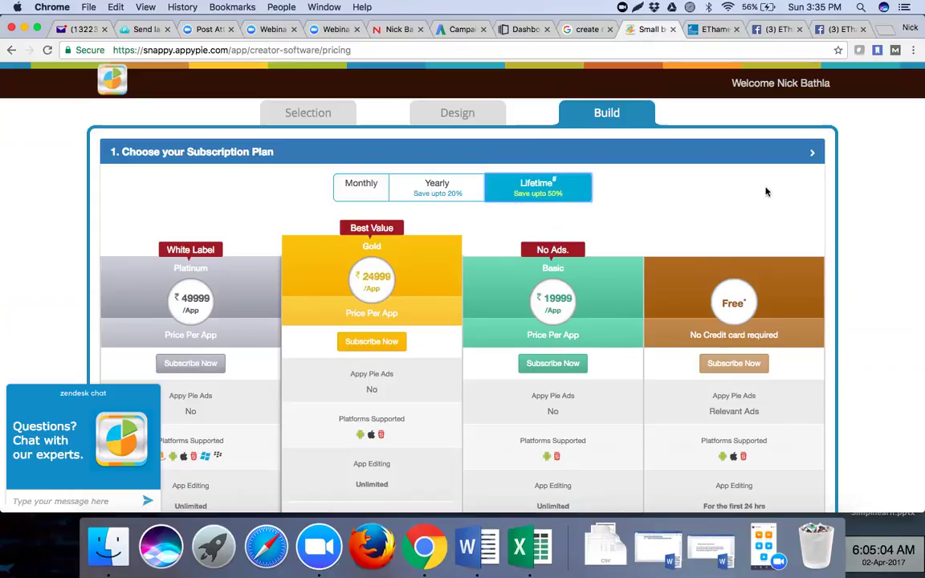
{"action": "scroll", "coordinate": [766, 191], "scroll_direction": "down", "scroll_amount": 4}
{"action": "scroll", "coordinate": [766, 190], "scroll_direction": "up", "scroll_amount": 5}
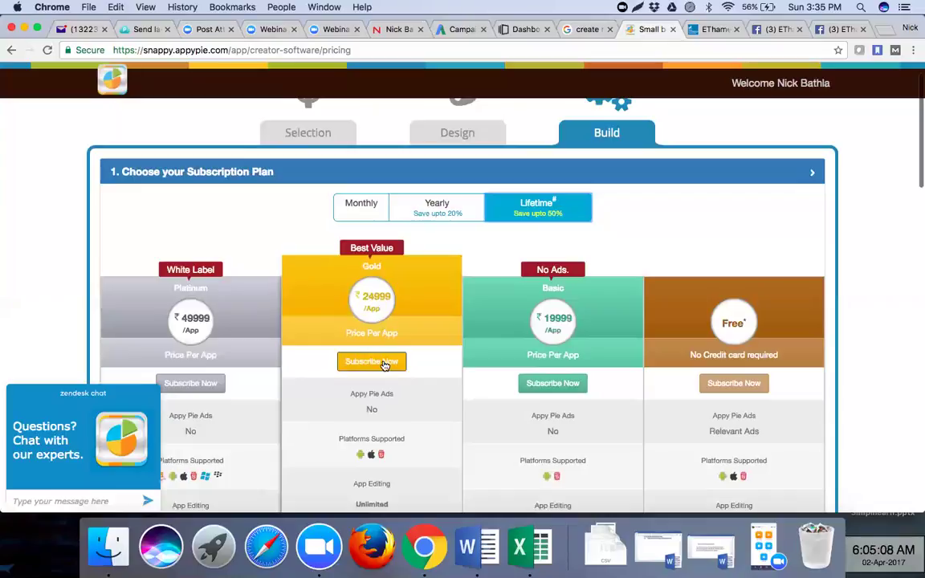
{"action": "scroll", "coordinate": [389, 373], "scroll_direction": "down", "scroll_amount": 5}
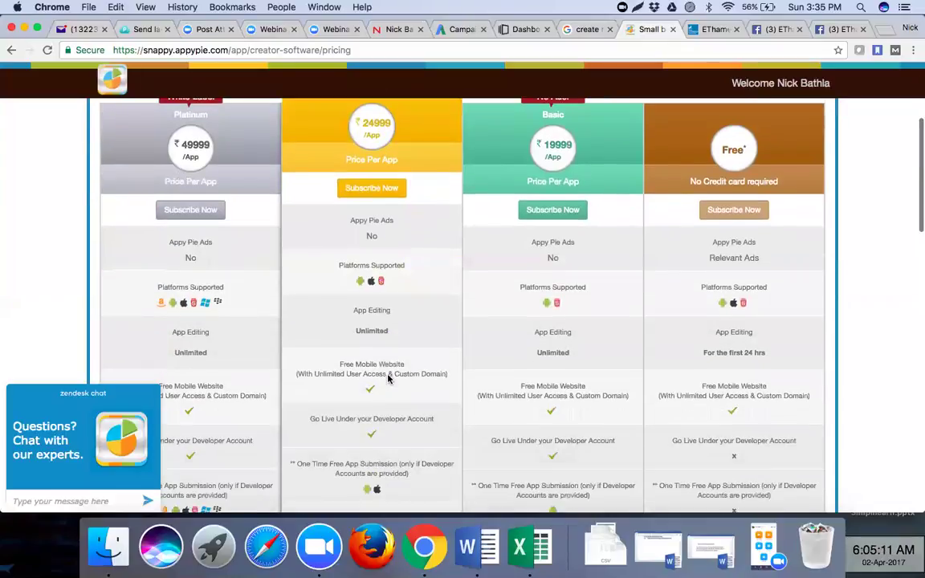
{"action": "scroll", "coordinate": [389, 378], "scroll_direction": "down", "scroll_amount": 12}
{"action": "scroll", "coordinate": [389, 378], "scroll_direction": "up", "scroll_amount": 5}
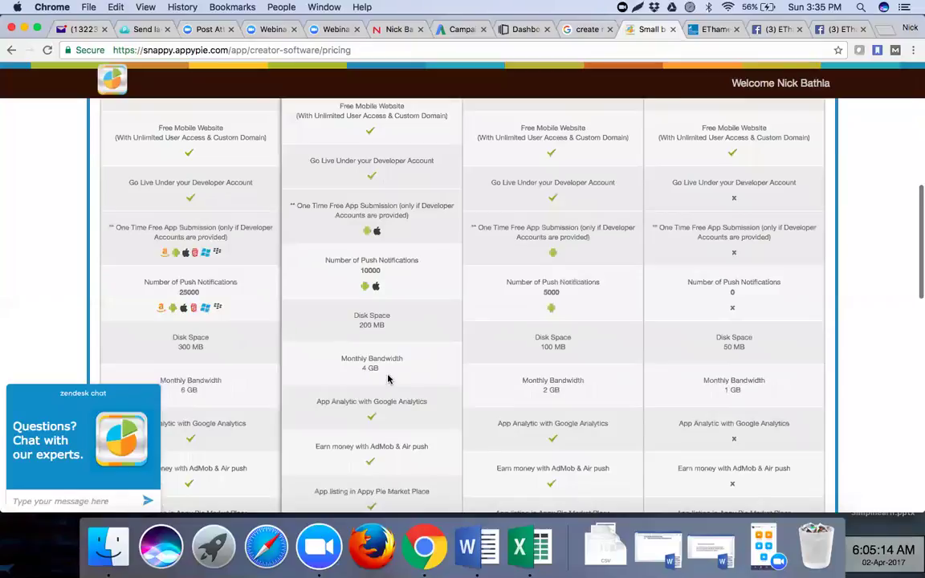
{"action": "scroll", "coordinate": [389, 377], "scroll_direction": "up", "scroll_amount": 10}
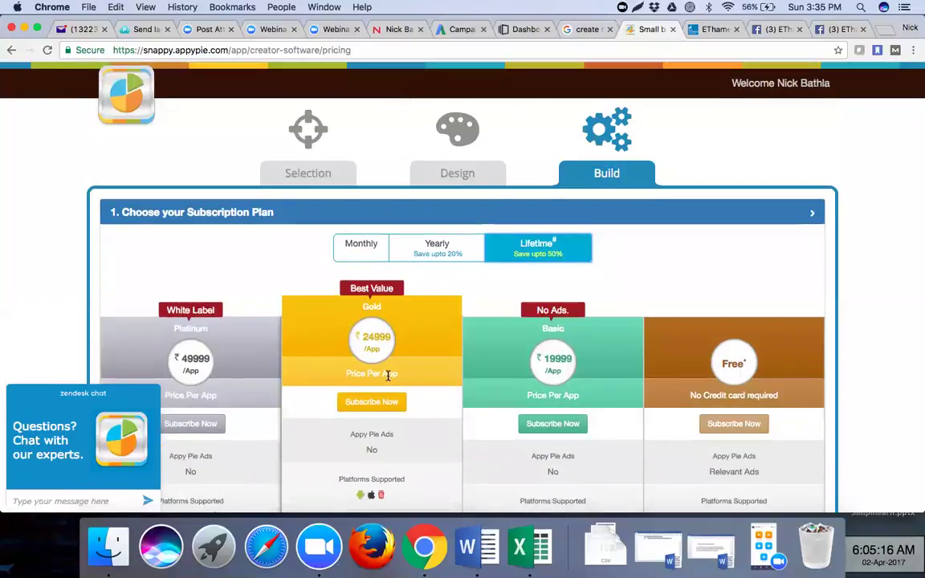
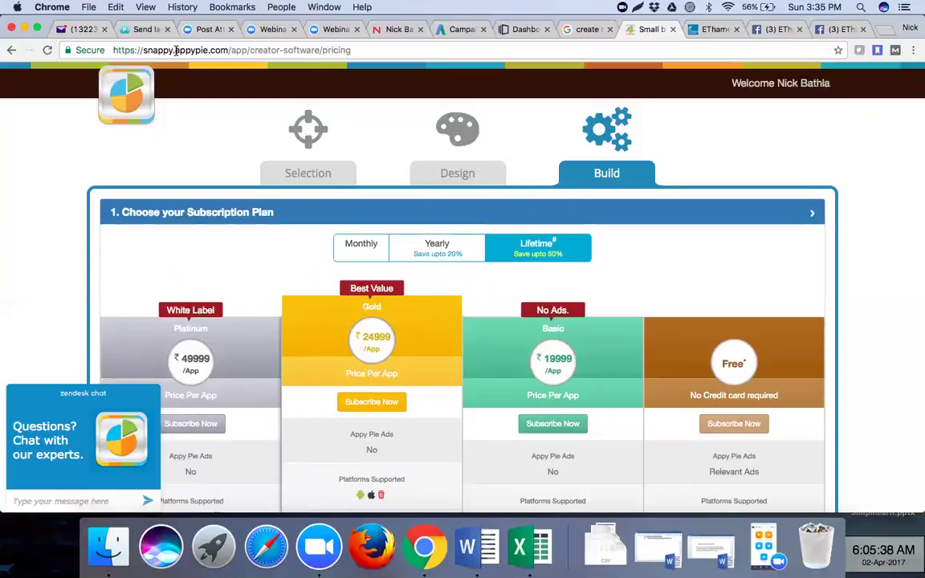
- Look through the Instapage, AdWords, Appy Pie and EThames tabs, checking Facebook notifications
{"action": "left_click", "coordinate": [530, 32]}
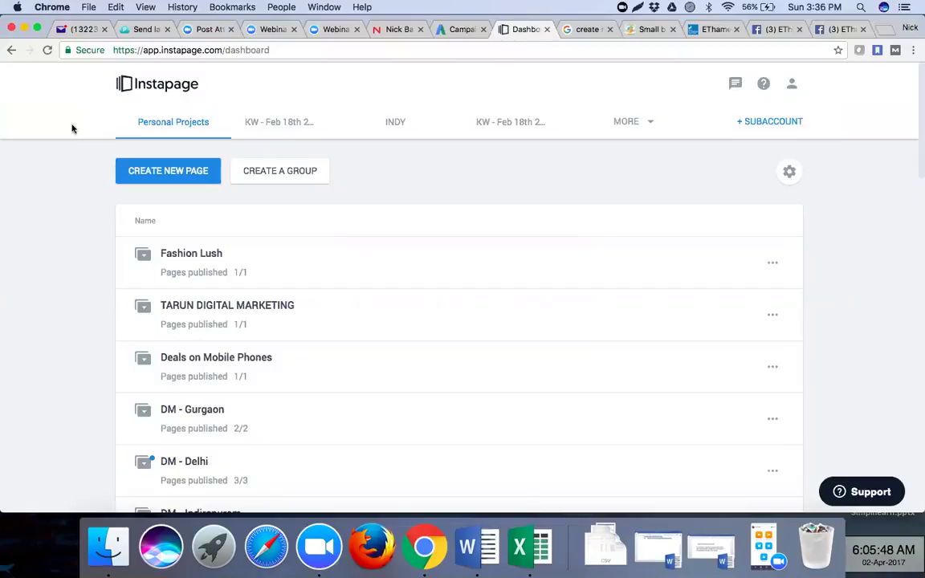
{"action": "left_click", "coordinate": [455, 32]}
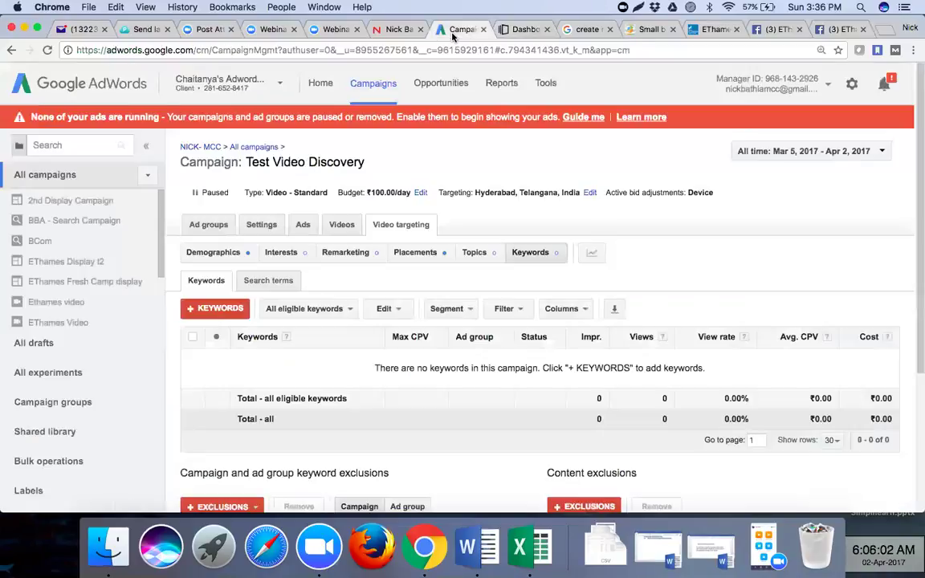
{"action": "left_click", "coordinate": [649, 30]}
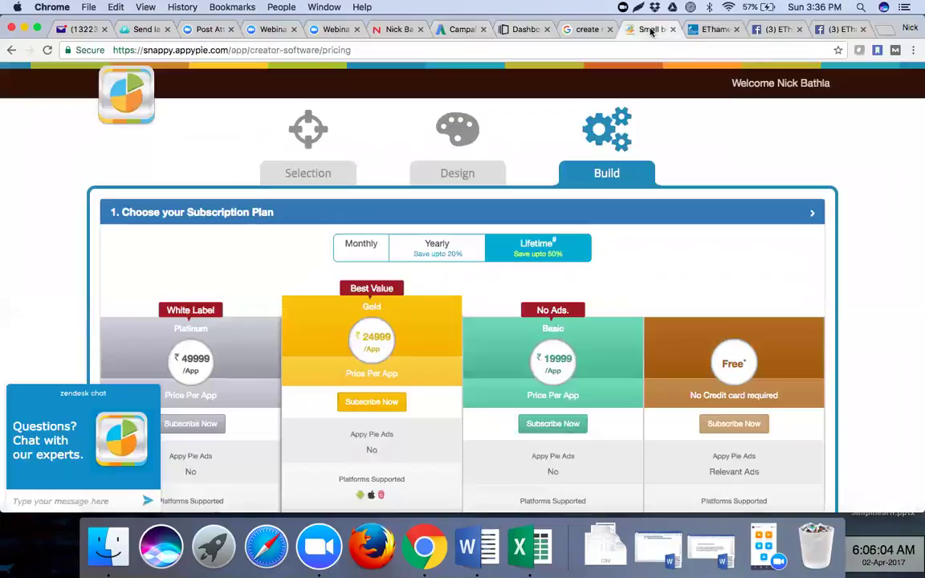
{"action": "left_click", "coordinate": [707, 32]}
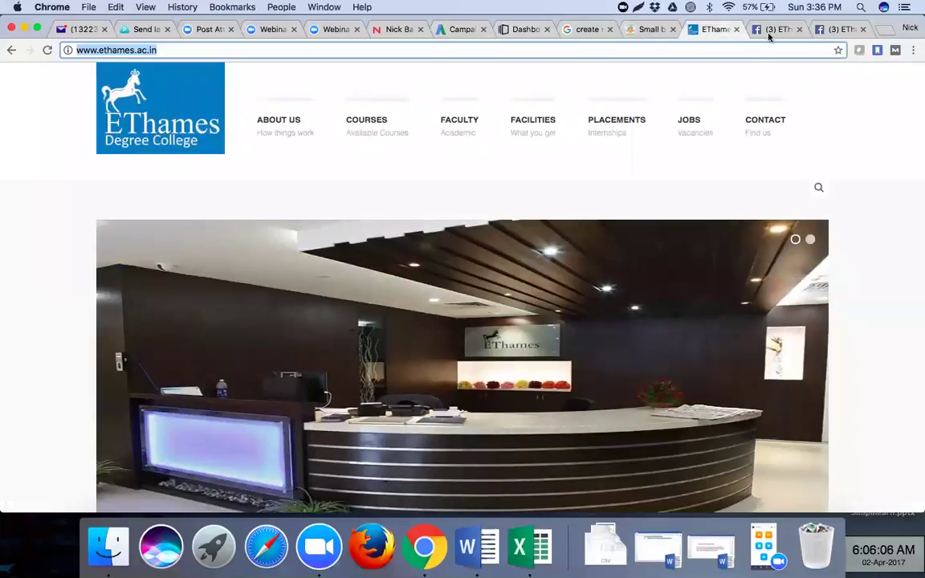
{"action": "left_click", "coordinate": [769, 32]}
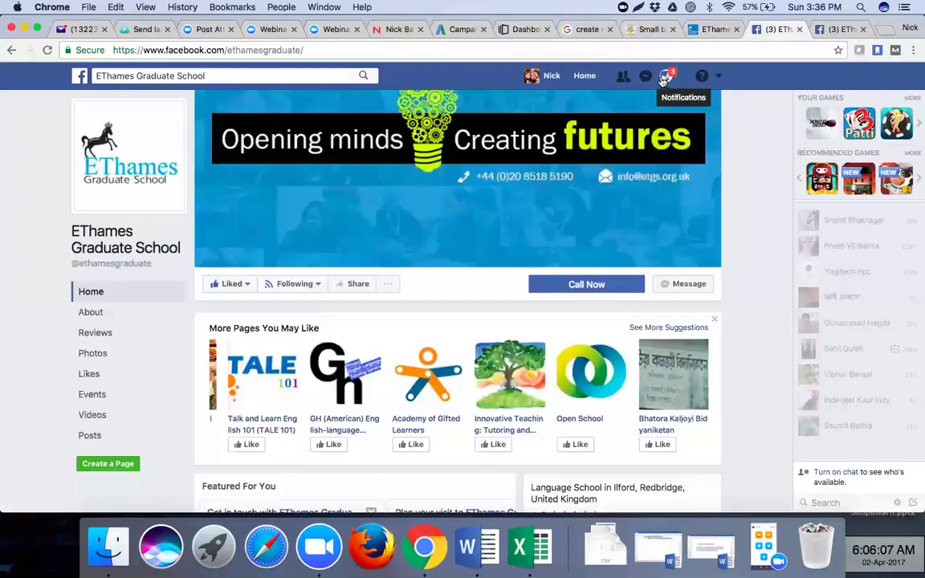
{"action": "left_click", "coordinate": [664, 78]}
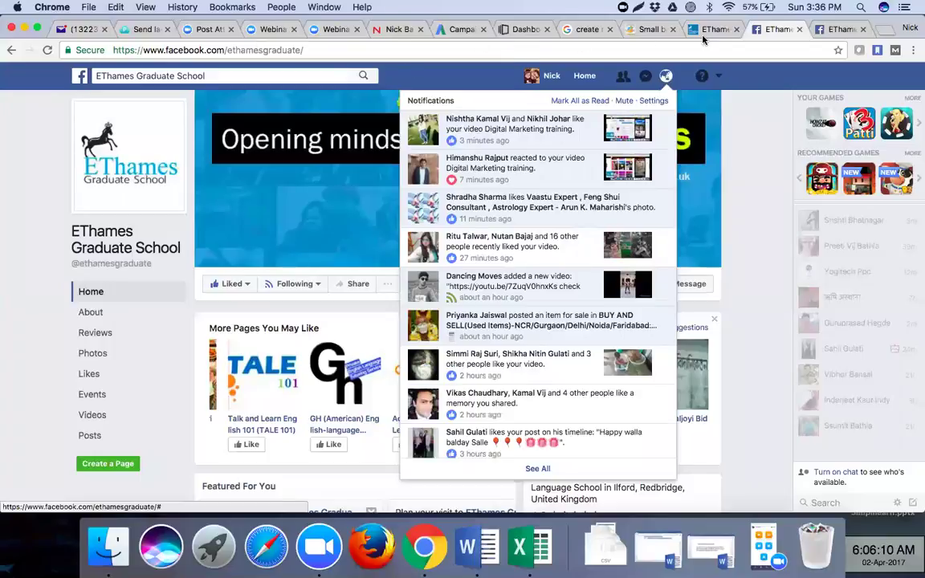
- Close both EThames Facebook tabs and the Instapage dashboard tab, ending on AdWords
{"action": "left_click", "coordinate": [801, 30]}
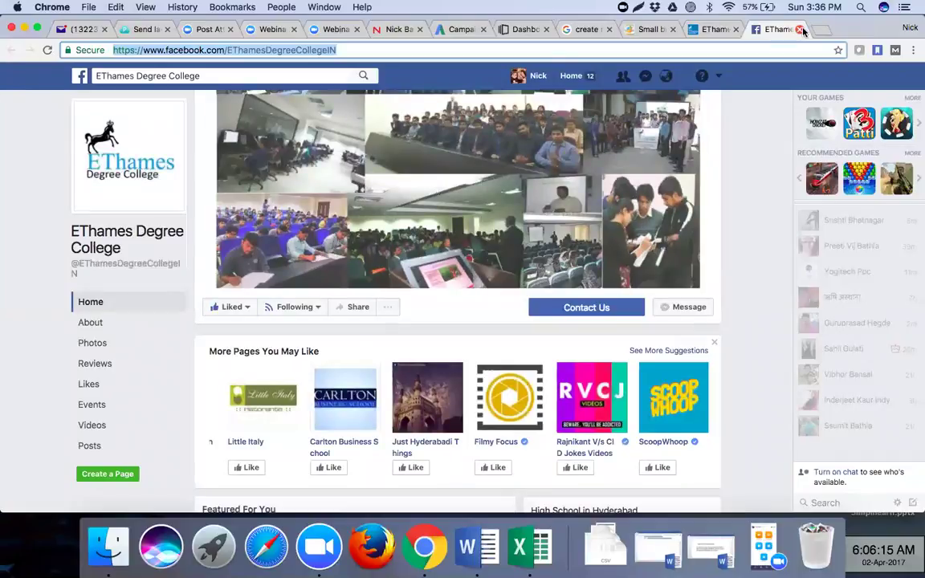
{"action": "left_click", "coordinate": [801, 30]}
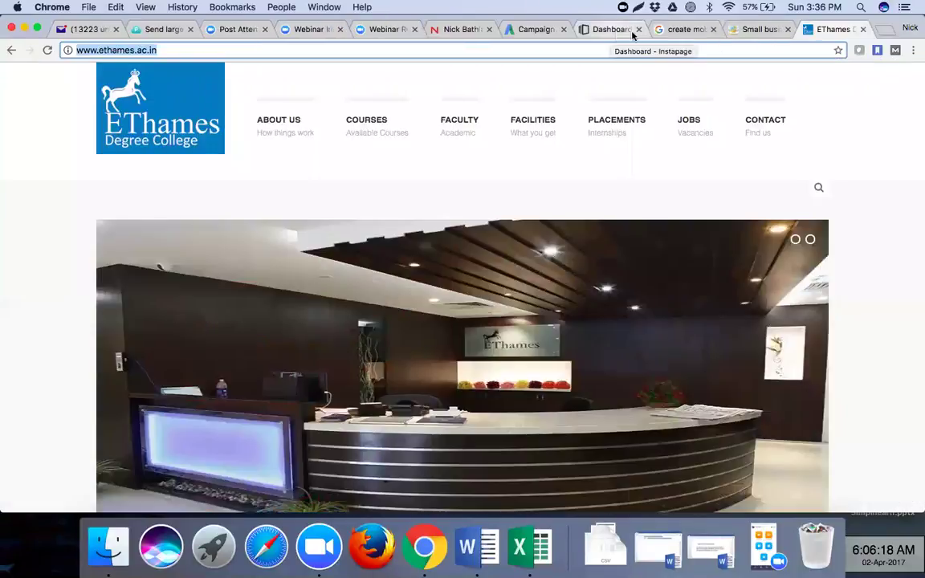
{"action": "left_click", "coordinate": [639, 30]}
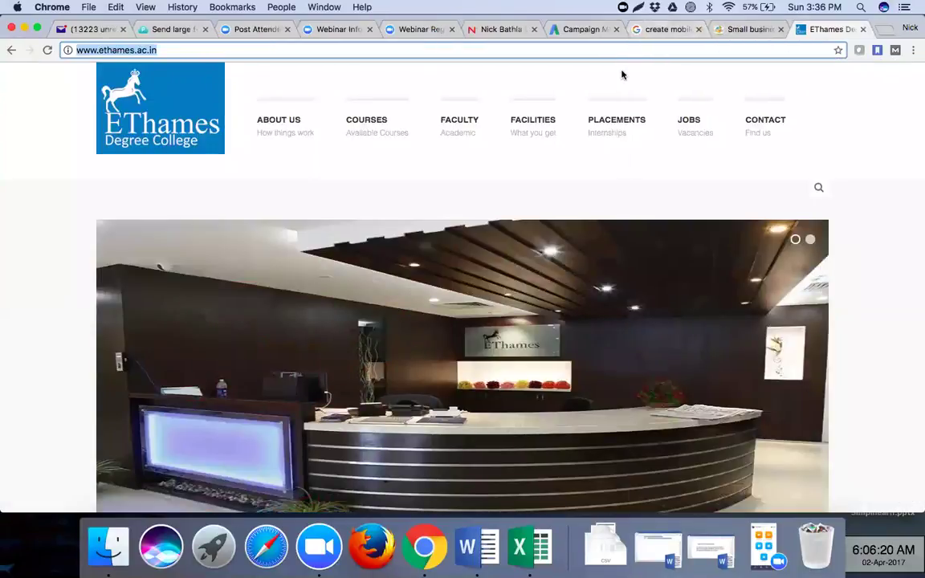
{"action": "left_click", "coordinate": [585, 29]}
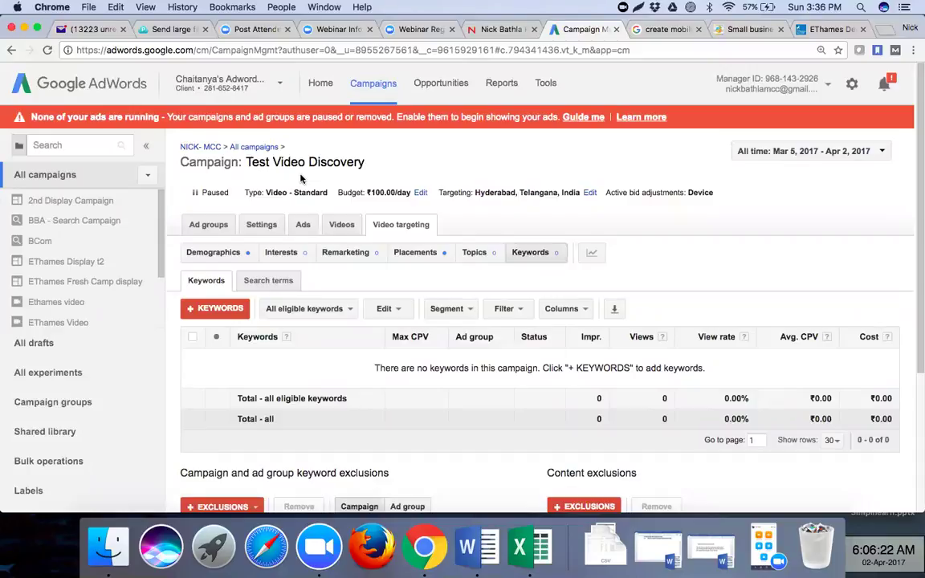
- Scroll the client account list and switch AdWords to the Demo 1 account
{"action": "left_click", "coordinate": [69, 148]}
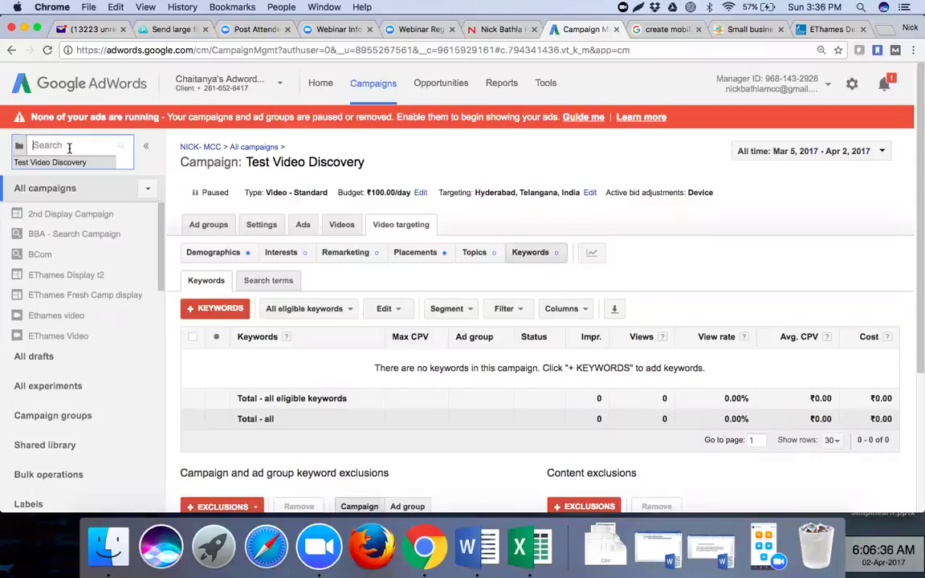
{"action": "left_click", "coordinate": [257, 97]}
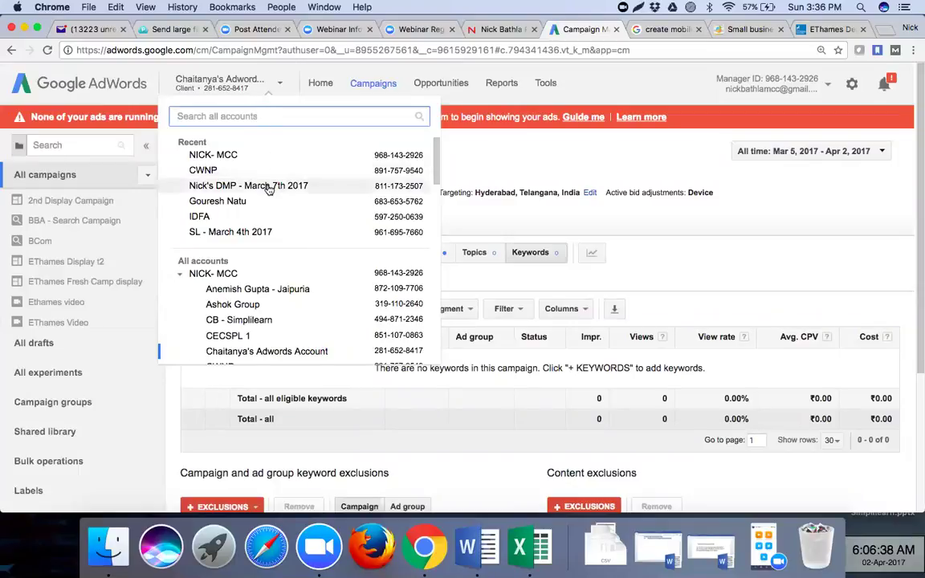
{"action": "scroll", "coordinate": [267, 189], "scroll_direction": "down", "scroll_amount": 5}
{"action": "scroll", "coordinate": [269, 189], "scroll_direction": "down", "scroll_amount": 10}
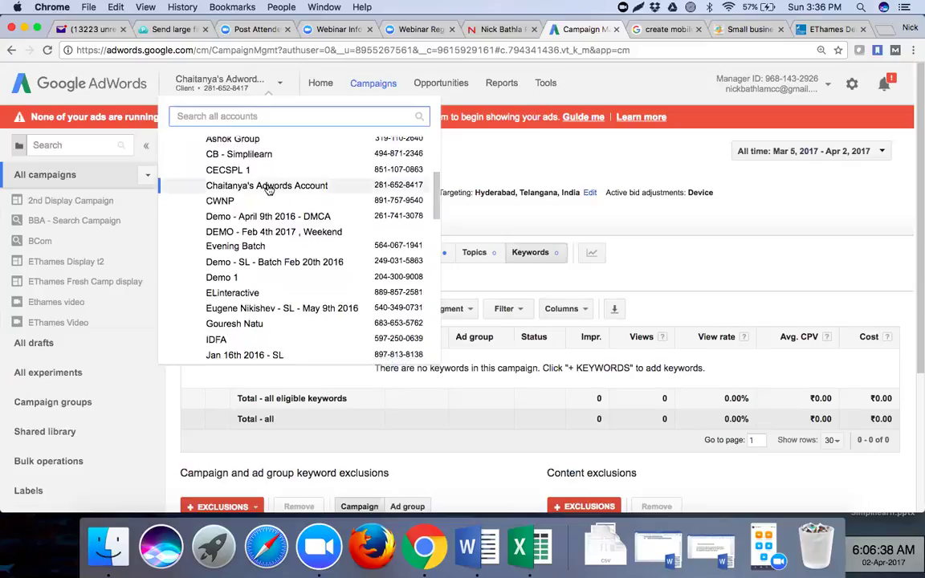
{"action": "scroll", "coordinate": [269, 189], "scroll_direction": "down", "scroll_amount": 10}
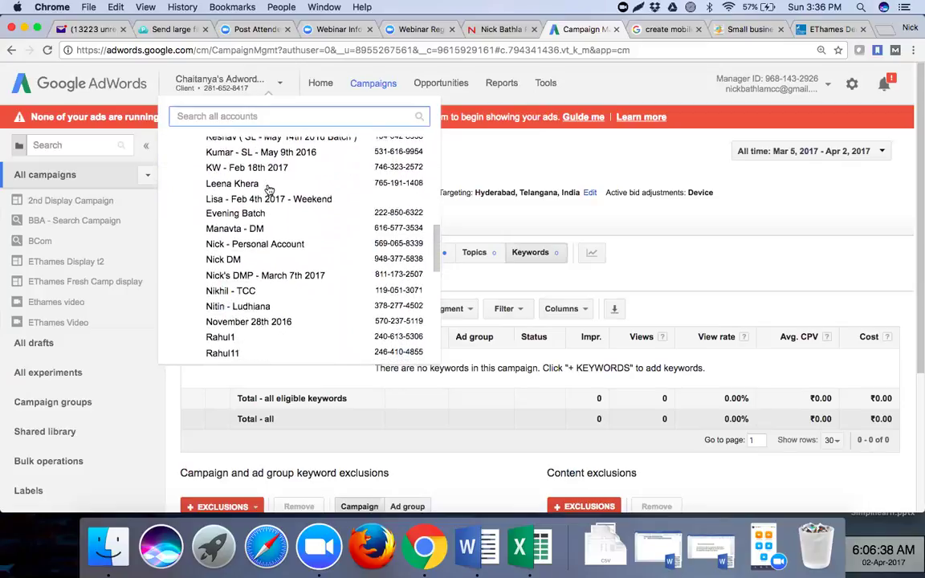
{"action": "scroll", "coordinate": [269, 188], "scroll_direction": "down", "scroll_amount": 10}
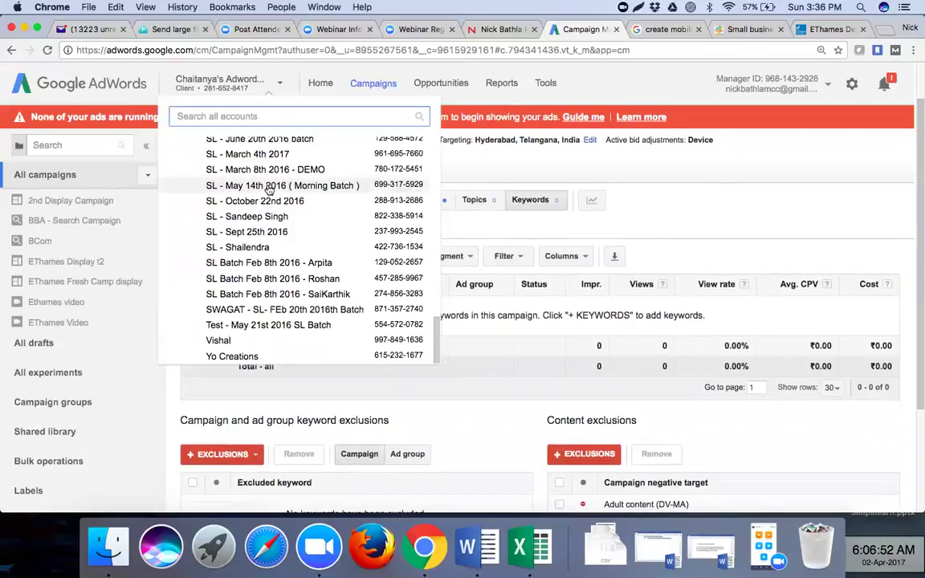
{"action": "scroll", "coordinate": [269, 189], "scroll_direction": "up", "scroll_amount": 8}
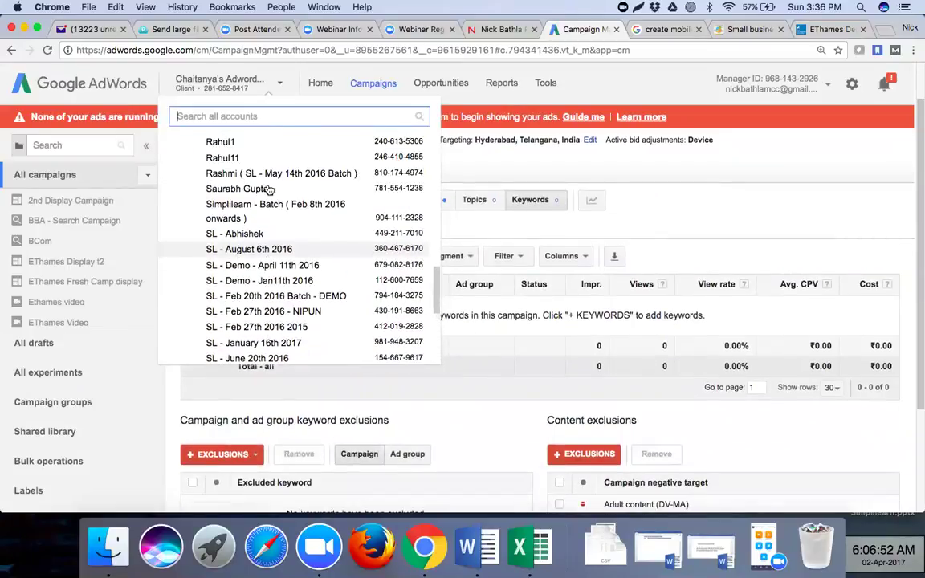
{"action": "scroll", "coordinate": [269, 189], "scroll_direction": "up", "scroll_amount": 10}
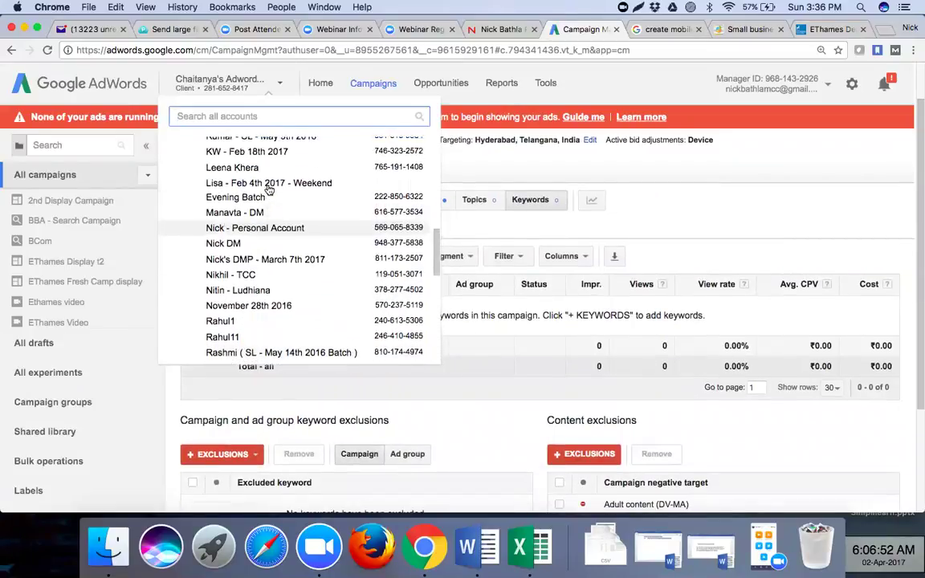
{"action": "scroll", "coordinate": [270, 189], "scroll_direction": "up", "scroll_amount": 8}
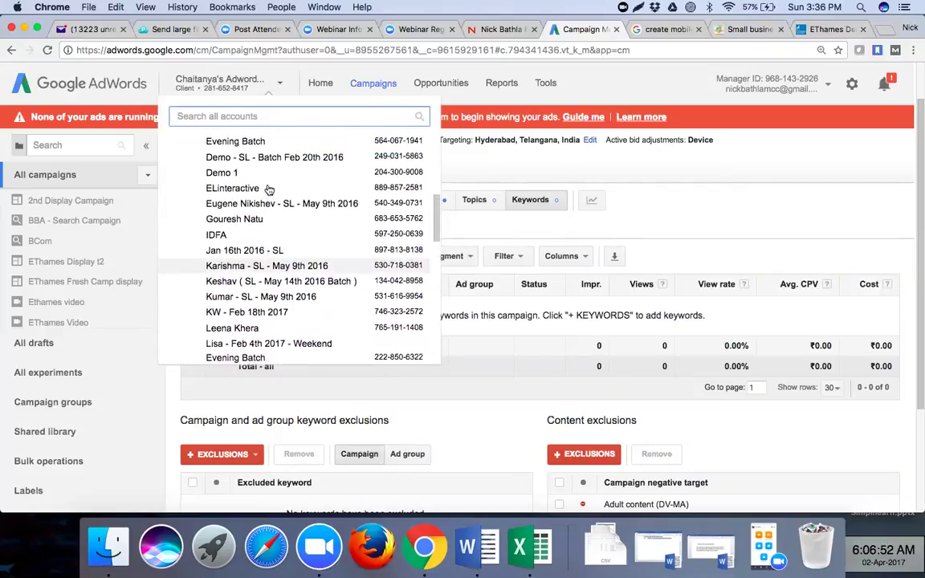
{"action": "scroll", "coordinate": [269, 188], "scroll_direction": "up", "scroll_amount": 1}
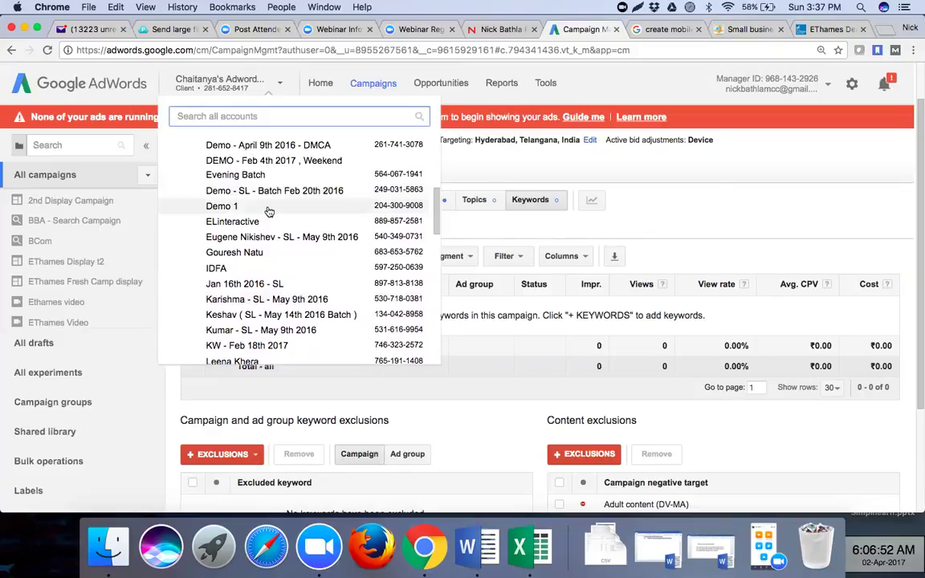
{"action": "left_click", "coordinate": [269, 209]}
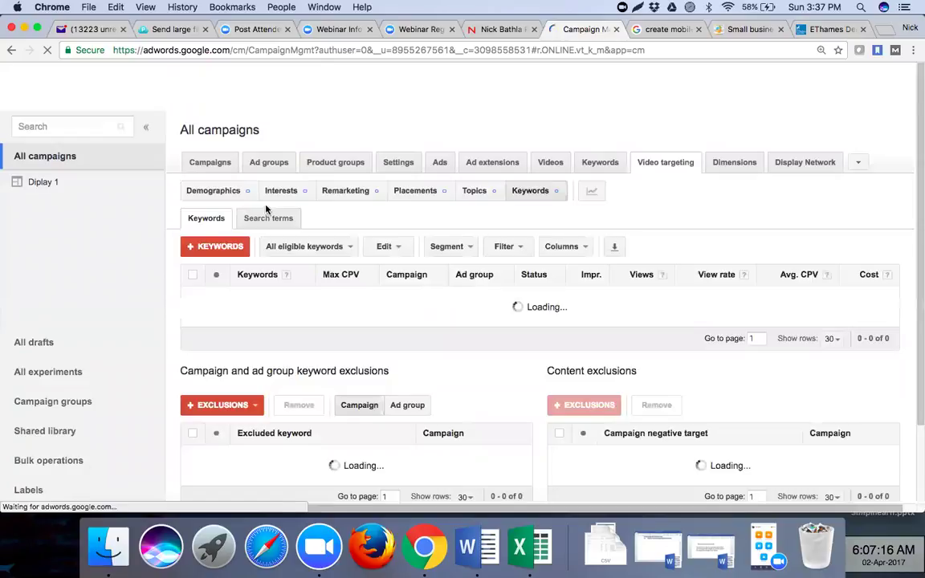
- Show Demo 1's All campaigns list, check the status filter, and start a new campaign
{"action": "left_click", "coordinate": [212, 163]}
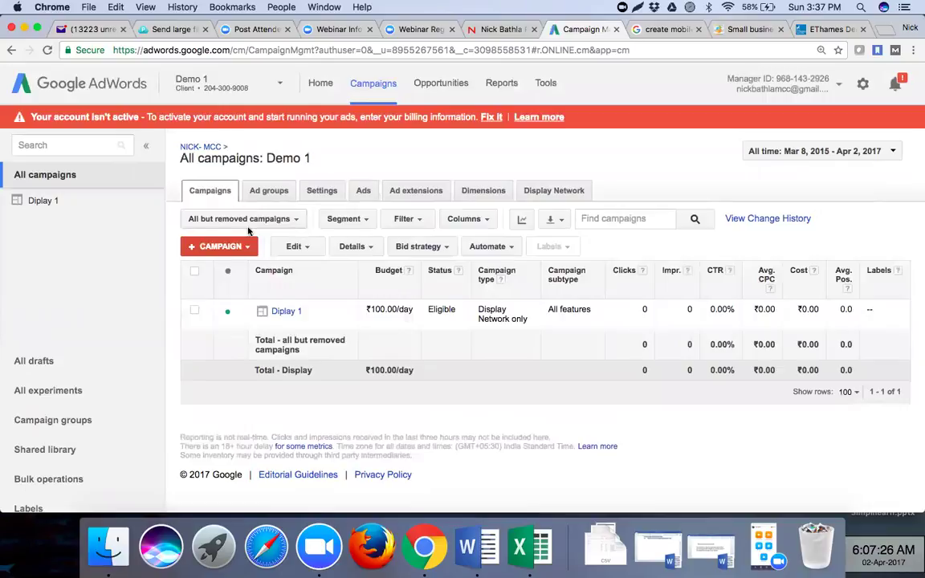
{"action": "left_click", "coordinate": [245, 220]}
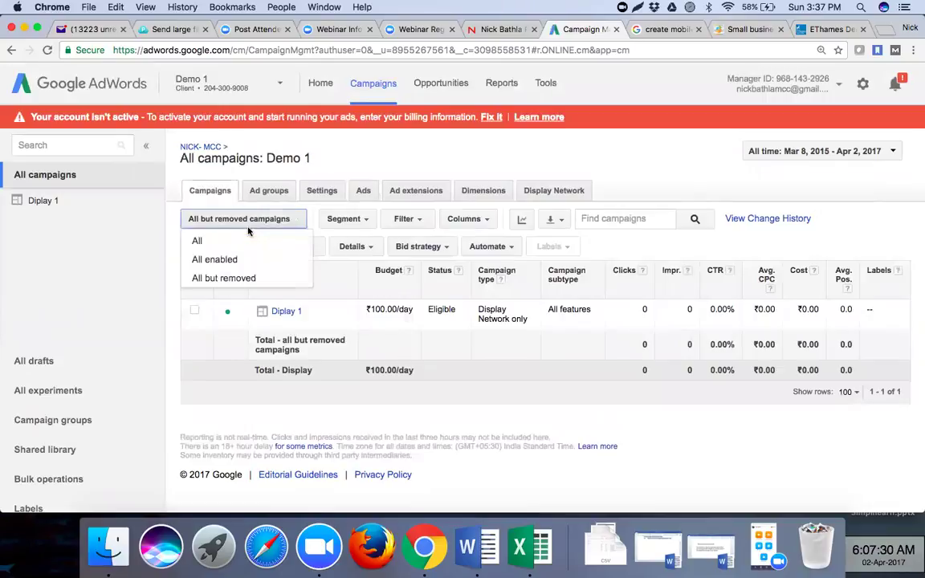
{"action": "left_click", "coordinate": [347, 167]}
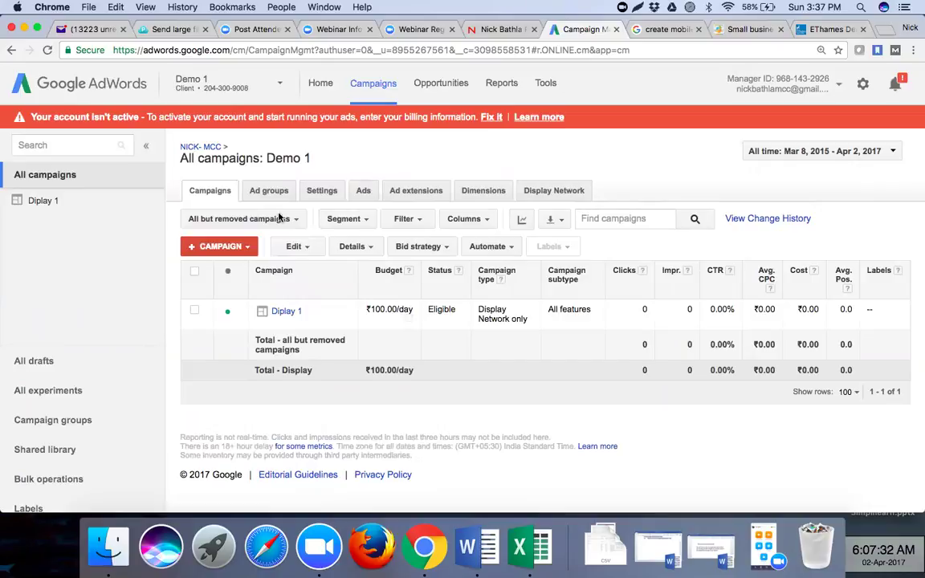
{"action": "left_click", "coordinate": [246, 250]}
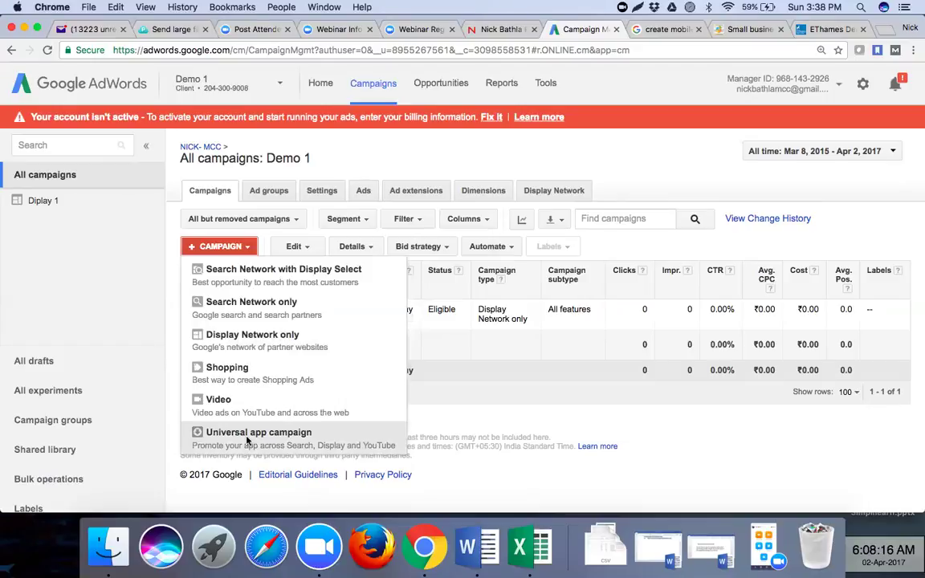
- Create a Universal app campaign named 'Test - Mobile App Campaign' and show the Select app choices
{"action": "left_click", "coordinate": [247, 439]}
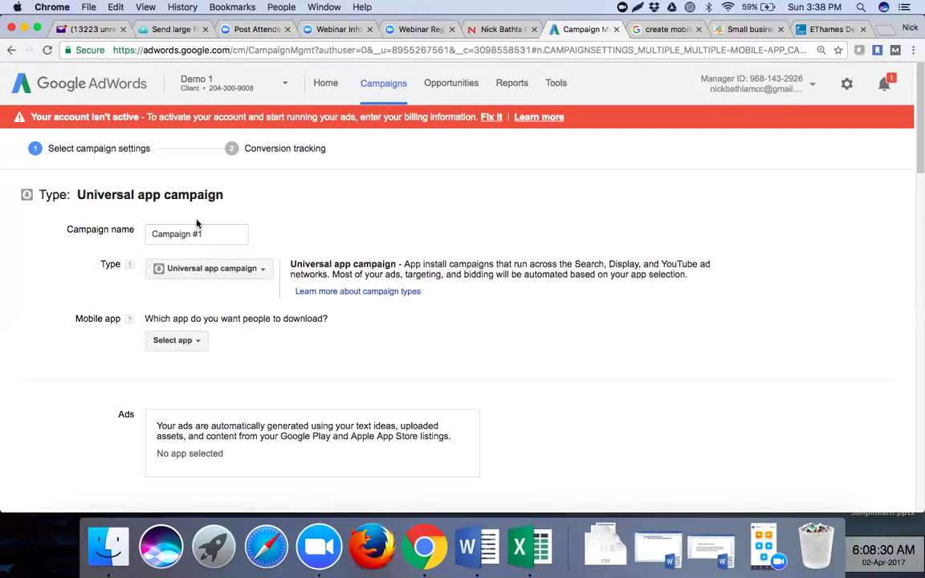
{"action": "left_click_drag", "start_coordinate": [241, 234], "coordinate": [141, 233]}
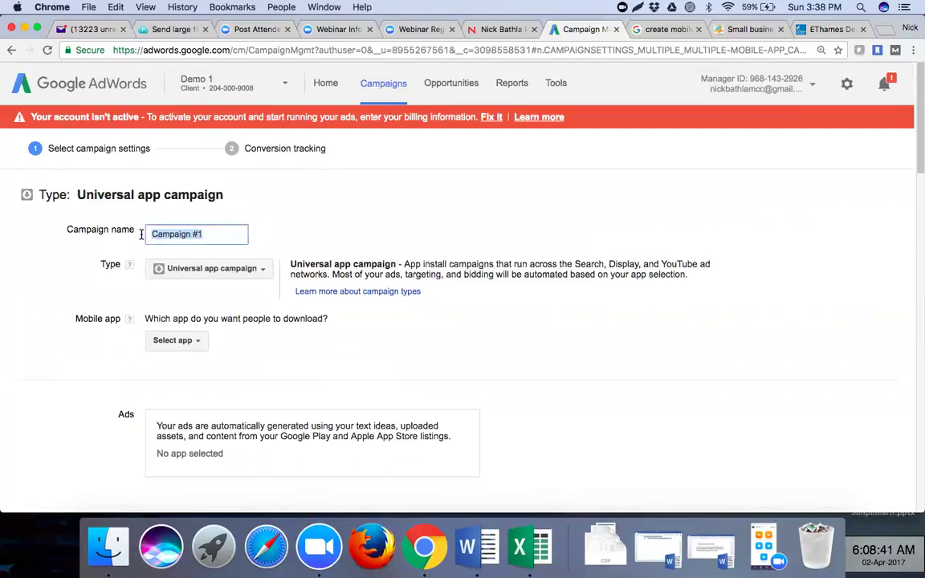
{"action": "type", "text": "Test - "}
{"action": "type", "text": "Mobile"}
{"action": "type", "text": " App Ca"}
{"action": "type", "text": "mpaign"}
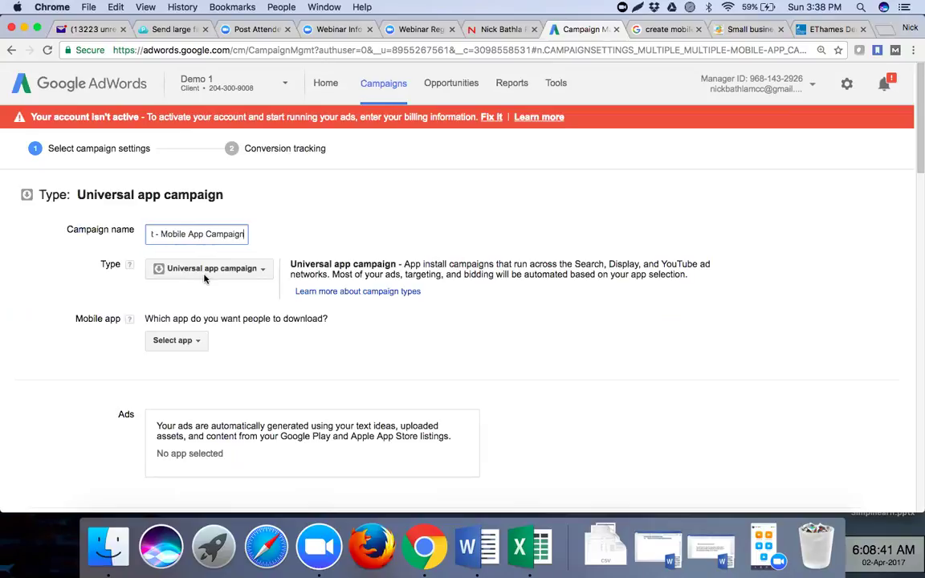
{"action": "left_click", "coordinate": [205, 273]}
{"action": "left_click", "coordinate": [322, 203]}
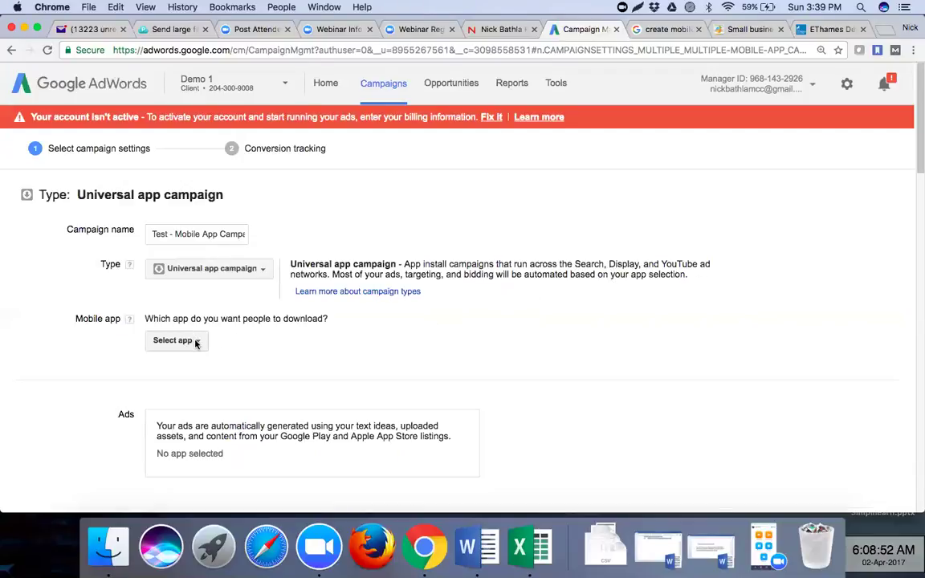
{"action": "left_click", "coordinate": [194, 341]}
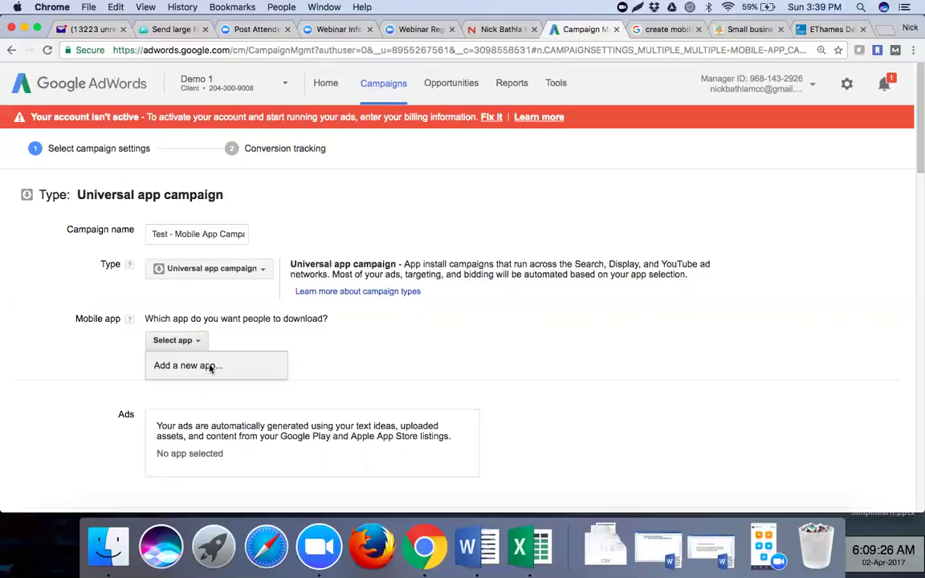
- Choose Add a new app and keep Google Play as the app platform
{"action": "left_click", "coordinate": [211, 367]}
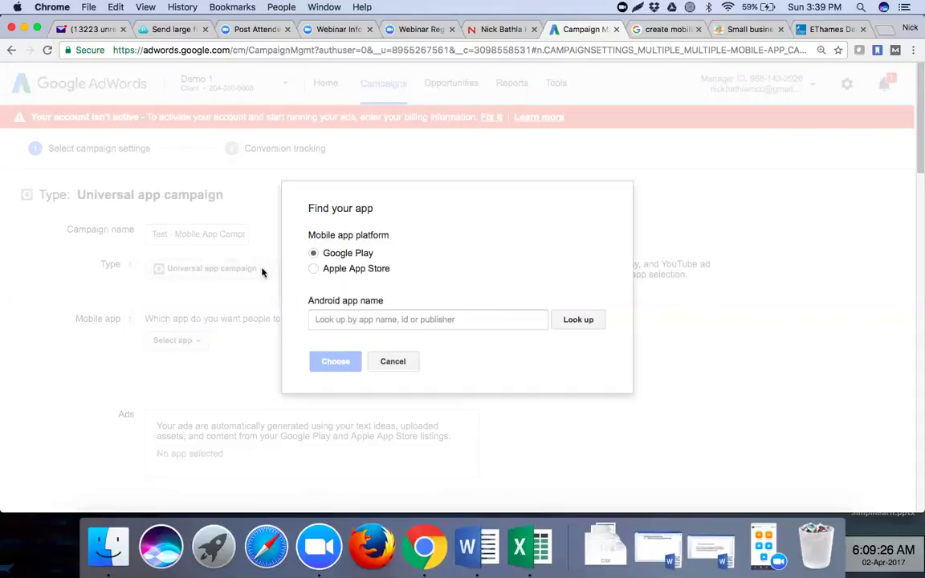
{"action": "left_click", "coordinate": [313, 270]}
{"action": "left_click", "coordinate": [313, 253]}
{"action": "left_click", "coordinate": [343, 319]}
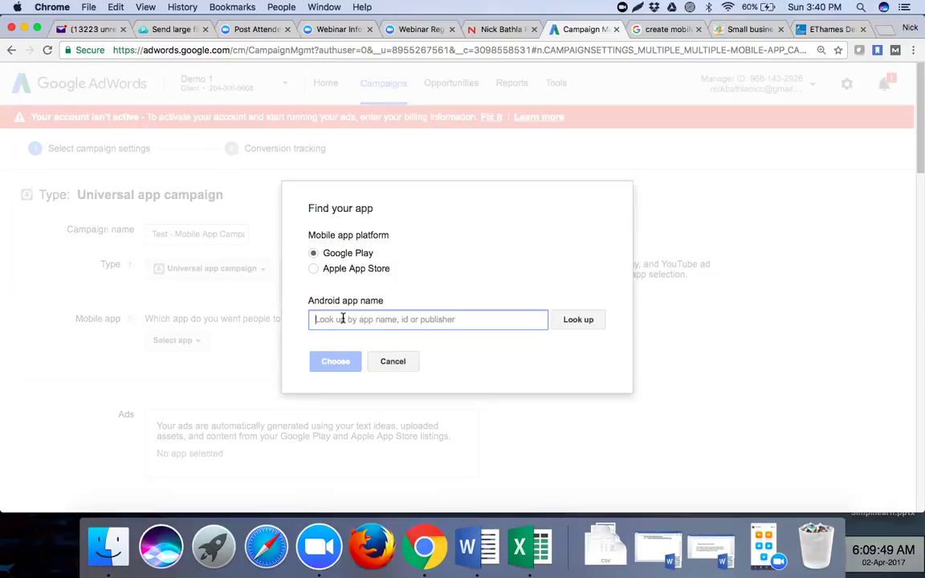
- Look up 'cricket' on Google Play and browse results such as Stick Cricket 2
{"action": "type", "text": "cric"}
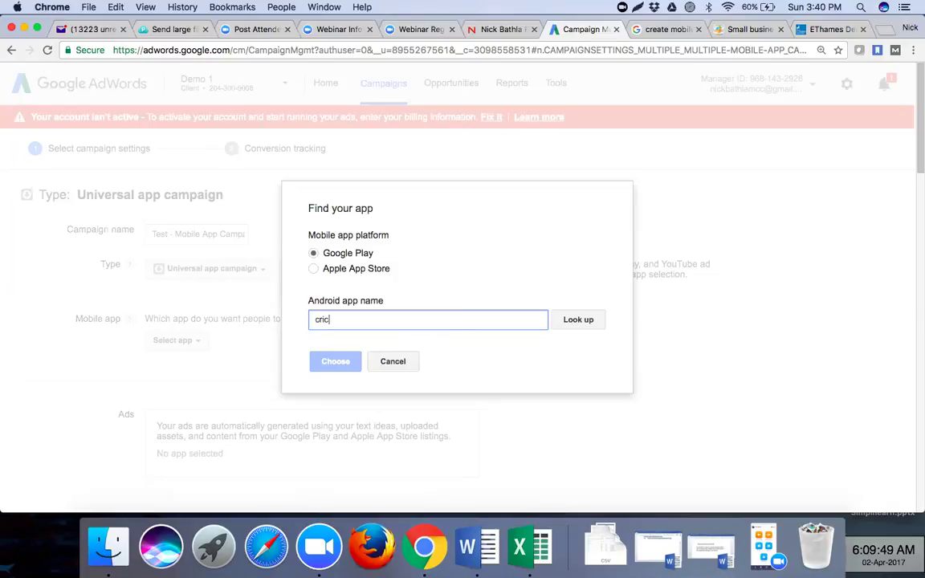
{"action": "type", "text": "ket"}
{"action": "left_click", "coordinate": [567, 323]}
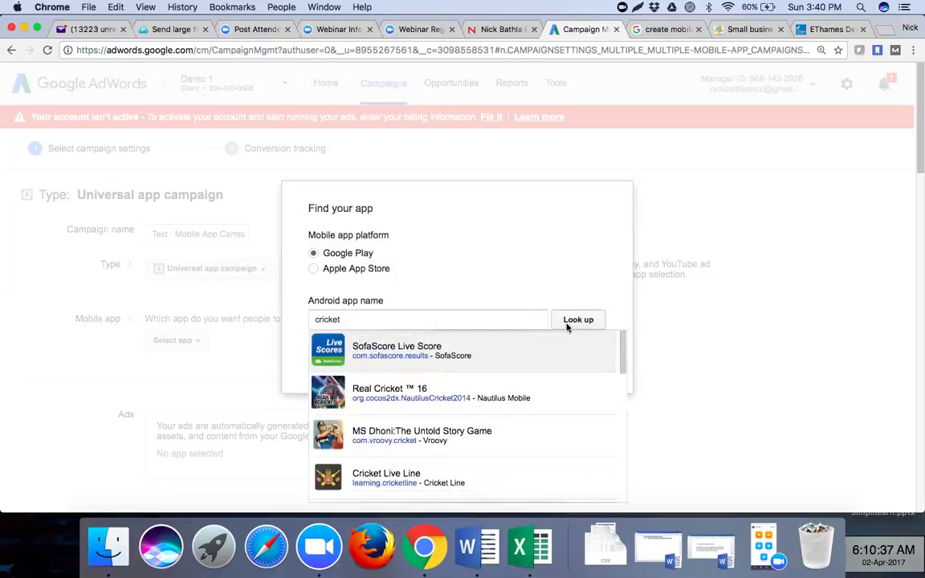
{"action": "scroll", "coordinate": [534, 420], "scroll_direction": "down", "scroll_amount": 1}
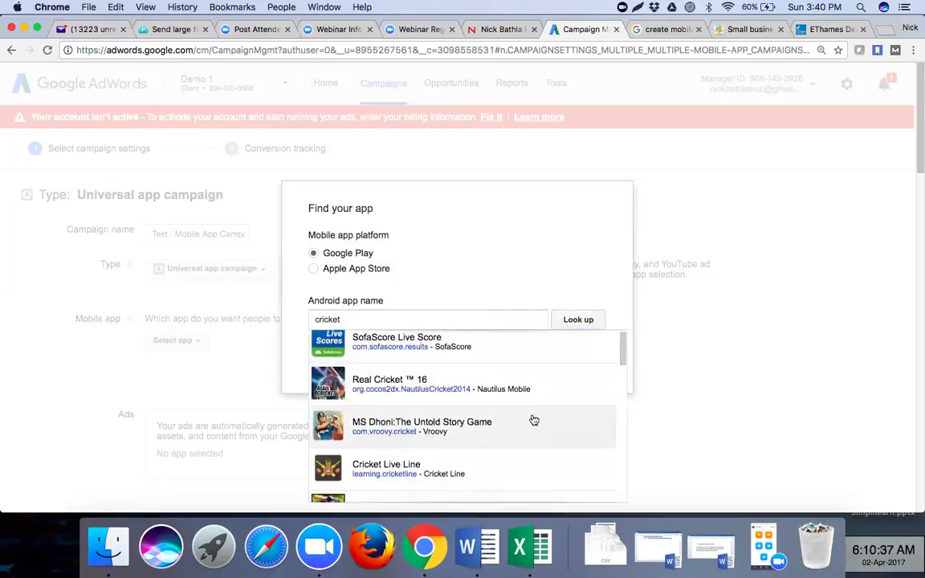
{"action": "scroll", "coordinate": [534, 420], "scroll_direction": "down", "scroll_amount": 3}
{"action": "scroll", "coordinate": [534, 421], "scroll_direction": "down", "scroll_amount": 5}
{"action": "scroll", "coordinate": [534, 420], "scroll_direction": "down", "scroll_amount": 7}
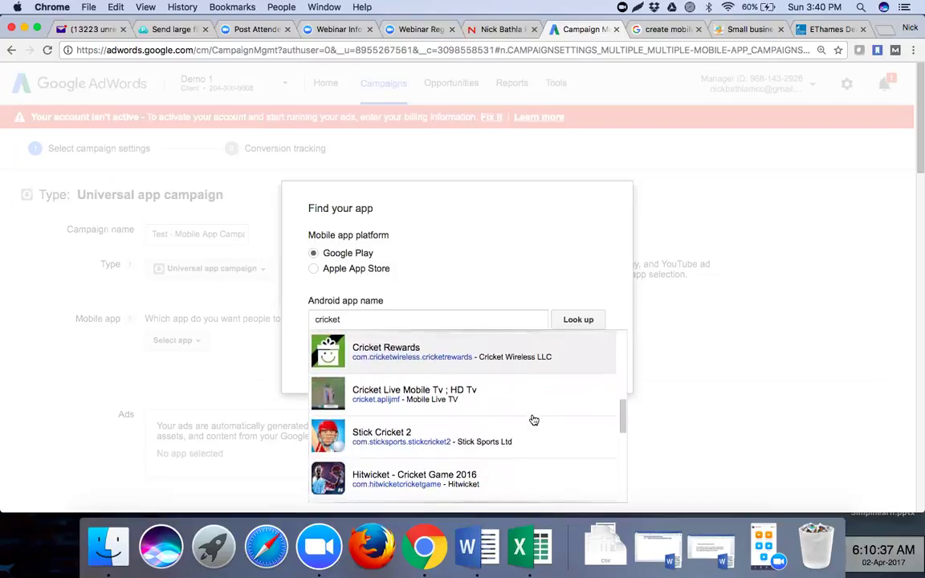
{"action": "scroll", "coordinate": [534, 421], "scroll_direction": "down", "scroll_amount": 7}
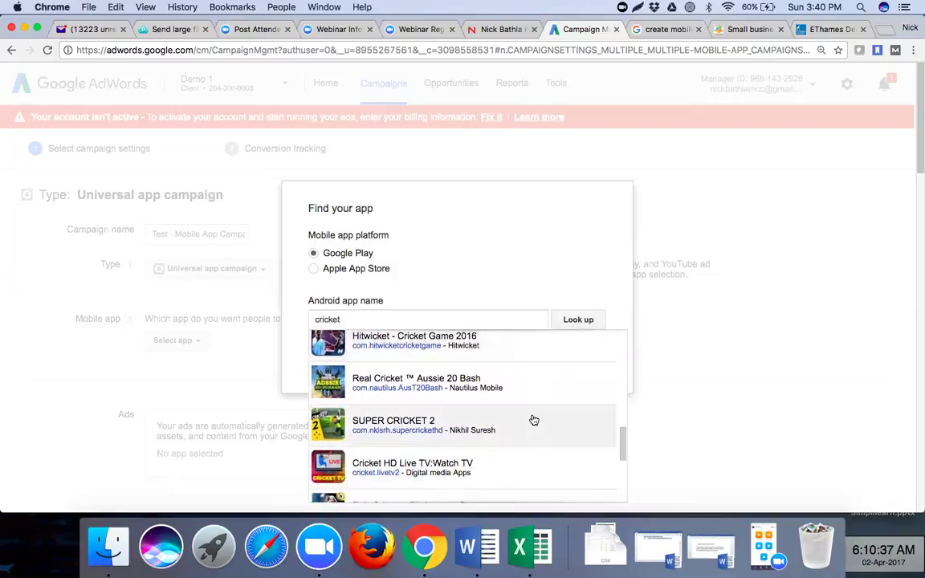
{"action": "scroll", "coordinate": [534, 420], "scroll_direction": "down", "scroll_amount": 3}
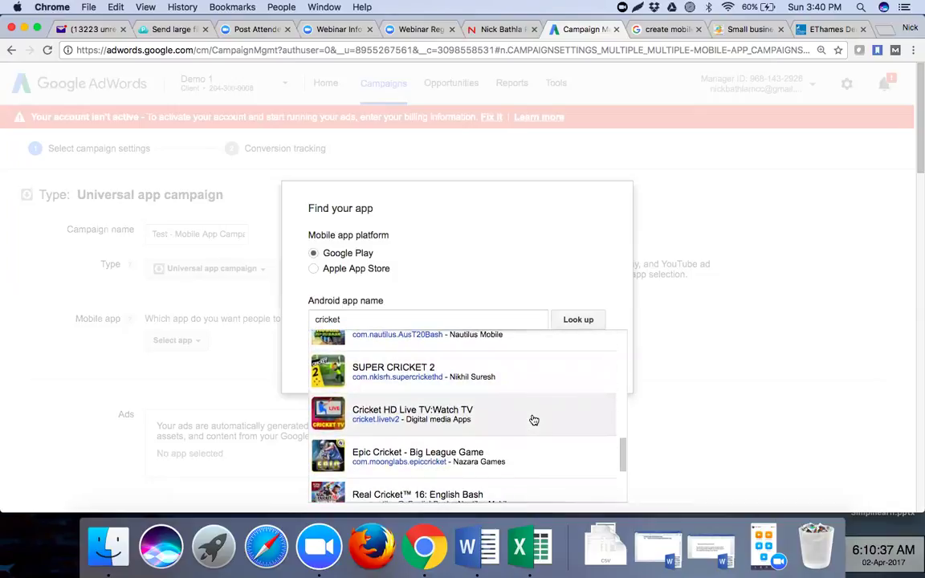
{"action": "scroll", "coordinate": [534, 420], "scroll_direction": "down", "scroll_amount": 5}
{"action": "scroll", "coordinate": [535, 420], "scroll_direction": "down", "scroll_amount": 5}
{"action": "scroll", "coordinate": [534, 420], "scroll_direction": "up", "scroll_amount": 6}
{"action": "scroll", "coordinate": [534, 420], "scroll_direction": "up", "scroll_amount": 6}
{"action": "left_click_drag", "start_coordinate": [345, 285], "coordinate": [308, 284]}
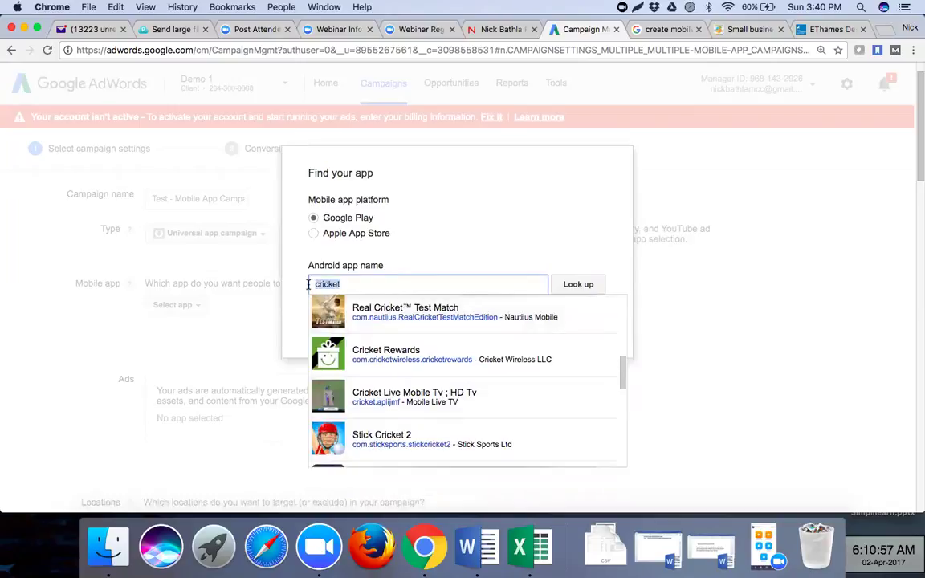
- Search Google Play for 'colleges' and choose EG College (Android) as the campaign's app
{"action": "type", "text": "di"}
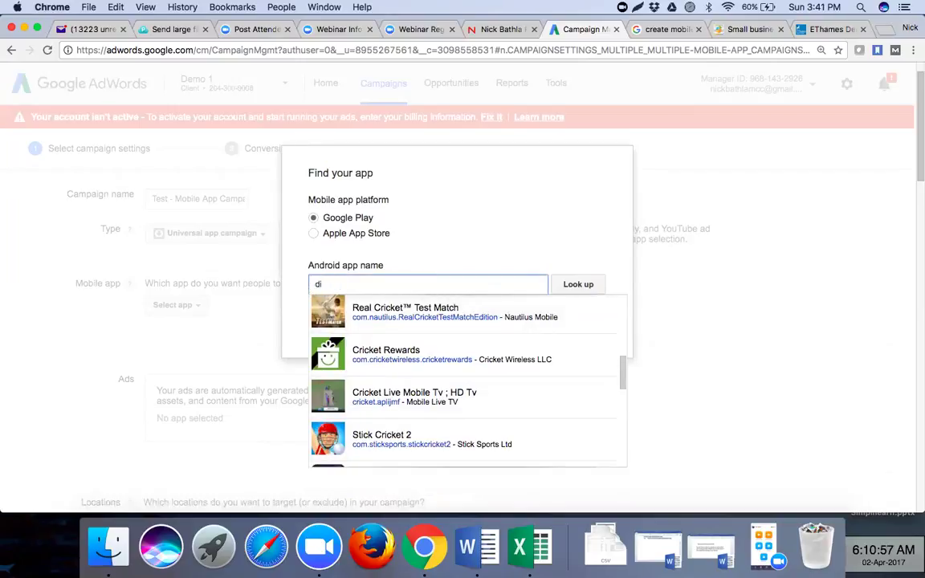
{"action": "key", "text": "BackSpace"}
{"action": "key", "text": "BackSpace"}
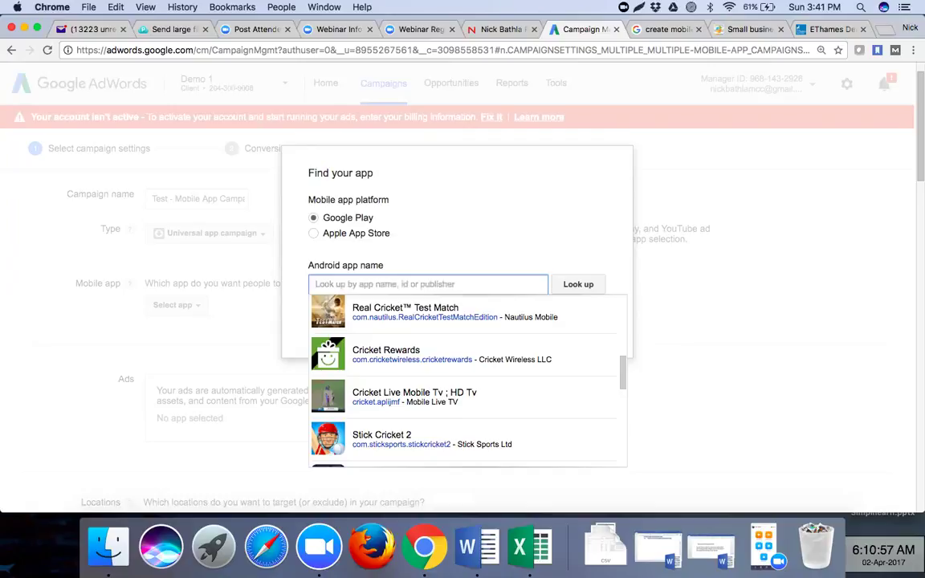
{"action": "type", "text": "coll"}
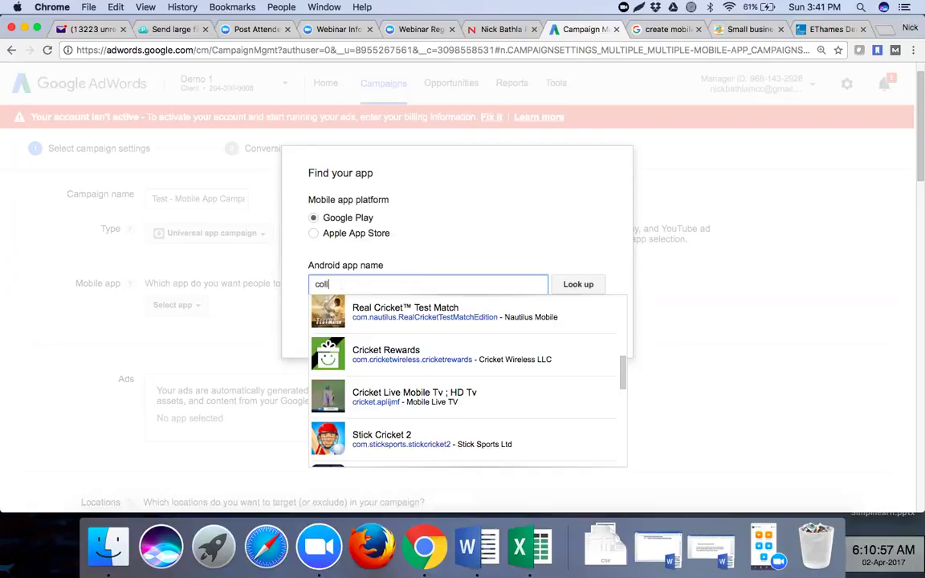
{"action": "type", "text": "eges"}
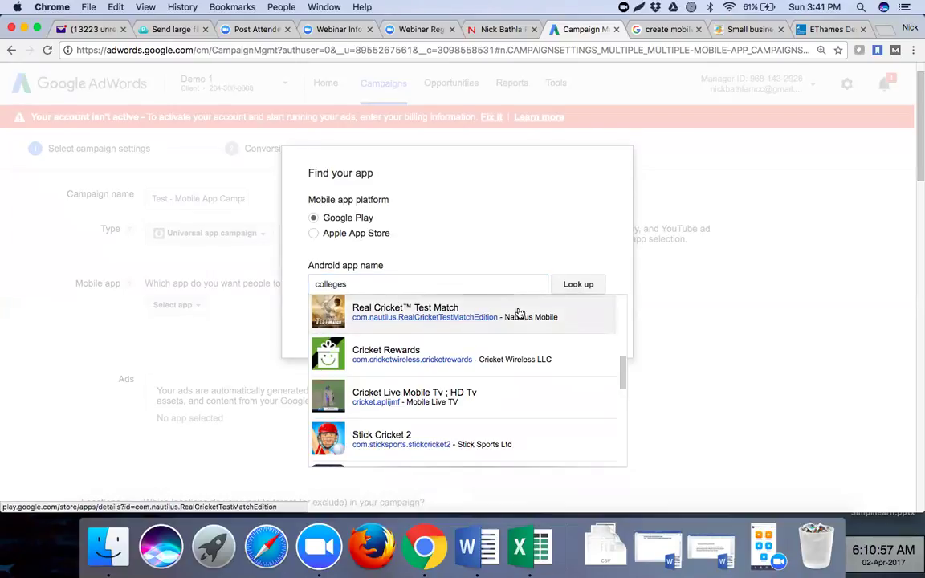
{"action": "left_click", "coordinate": [575, 287]}
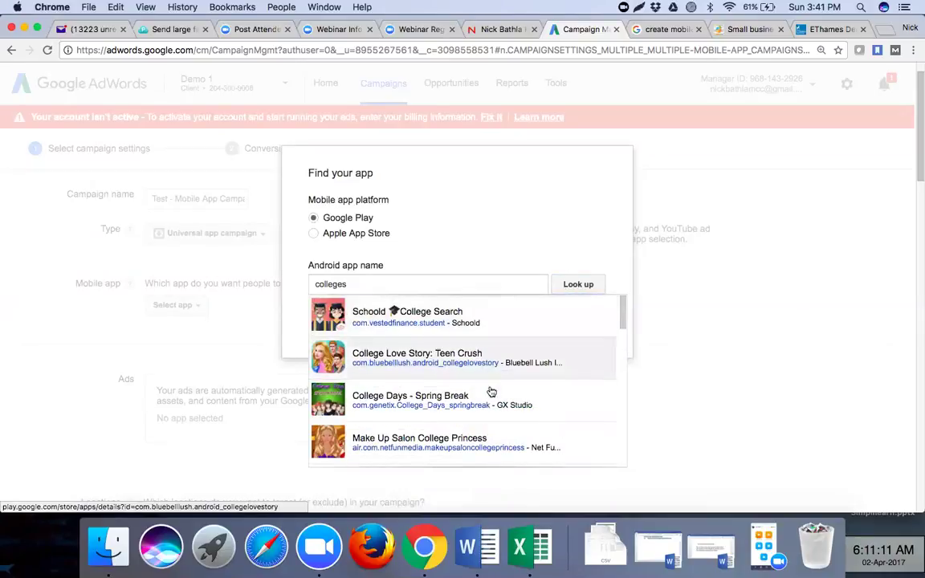
{"action": "scroll", "coordinate": [493, 400], "scroll_direction": "down", "scroll_amount": 2}
{"action": "scroll", "coordinate": [492, 400], "scroll_direction": "down", "scroll_amount": 3}
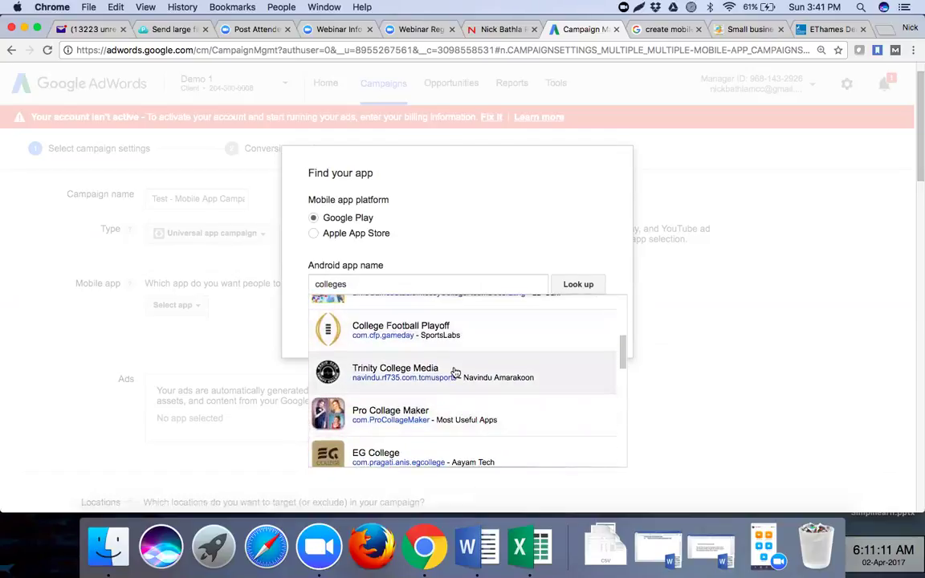
{"action": "scroll", "coordinate": [455, 373], "scroll_direction": "down", "scroll_amount": 2}
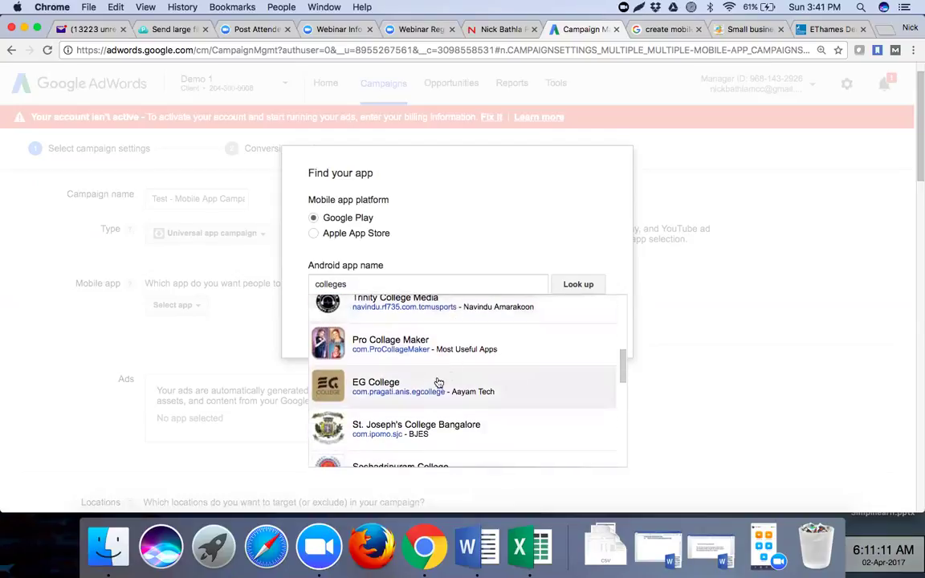
{"action": "scroll", "coordinate": [492, 384], "scroll_direction": "down", "scroll_amount": 1}
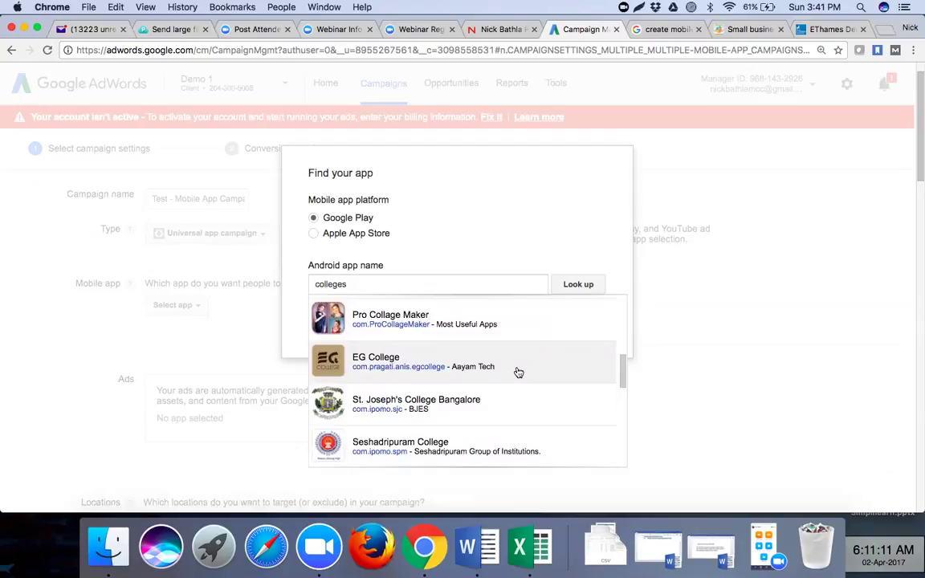
{"action": "left_click", "coordinate": [518, 372]}
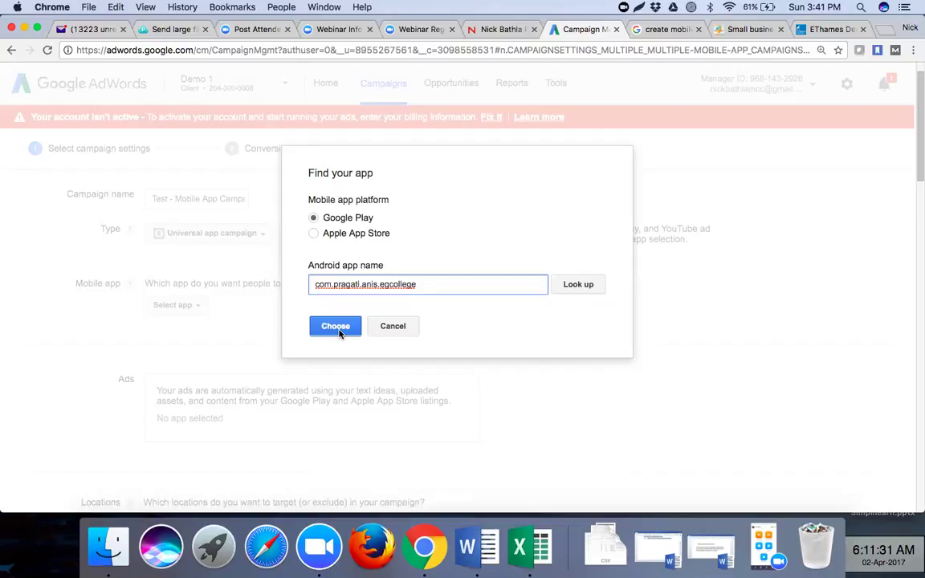
{"action": "left_click", "coordinate": [336, 327]}
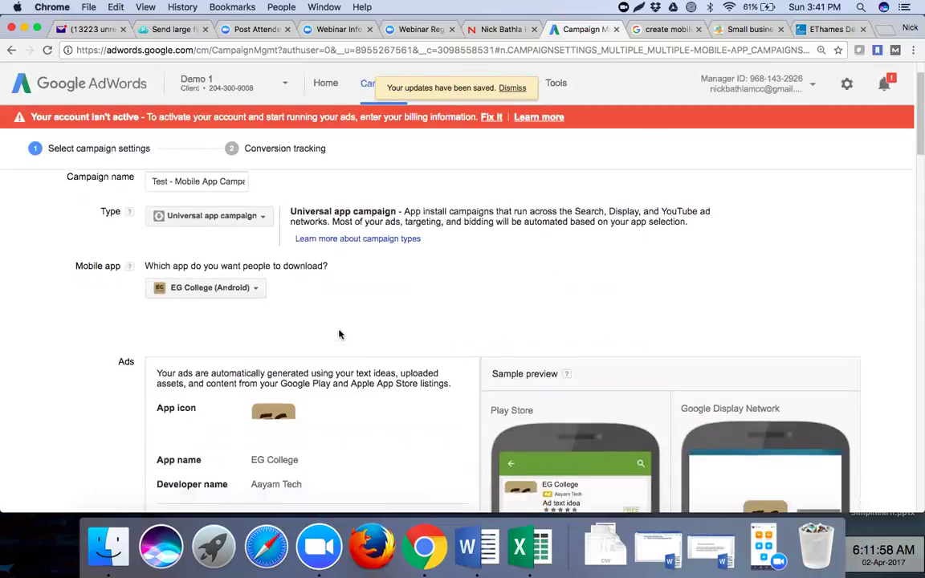
- Scroll through the EG College ad previews and put the cursor in the first ad text idea
{"action": "scroll", "coordinate": [339, 335], "scroll_direction": "down", "scroll_amount": 3}
{"action": "scroll", "coordinate": [339, 334], "scroll_direction": "down", "scroll_amount": 2}
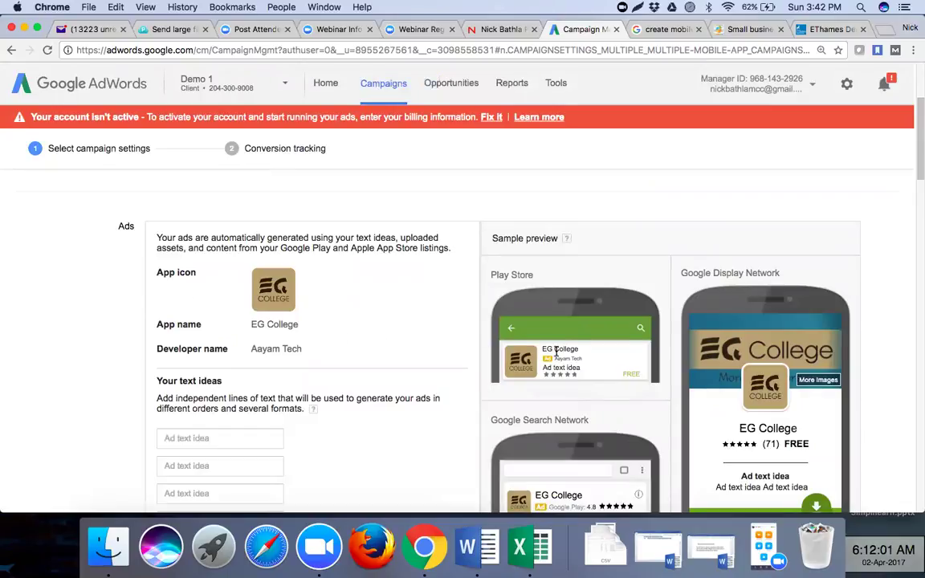
{"action": "scroll", "coordinate": [555, 352], "scroll_direction": "down", "scroll_amount": 2}
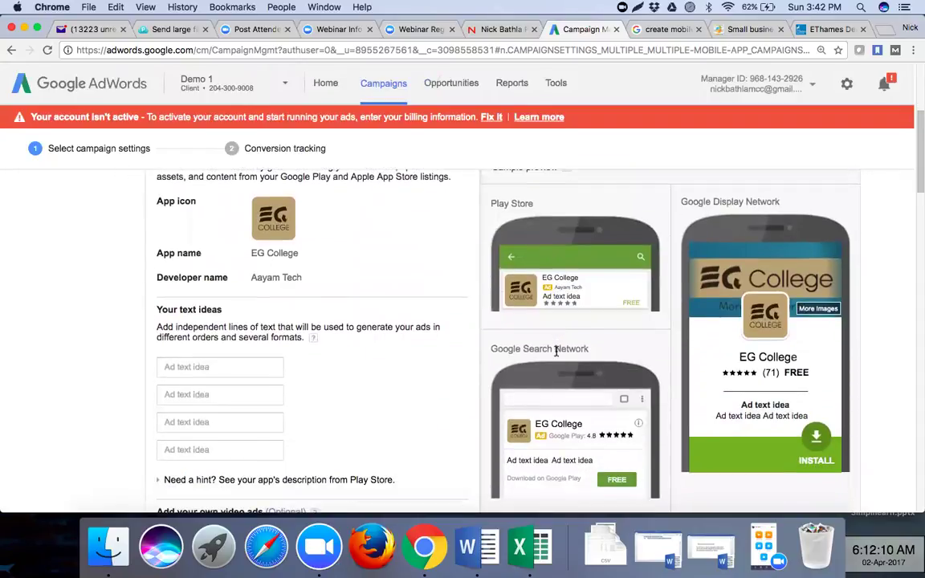
{"action": "scroll", "coordinate": [555, 351], "scroll_direction": "down", "scroll_amount": 1}
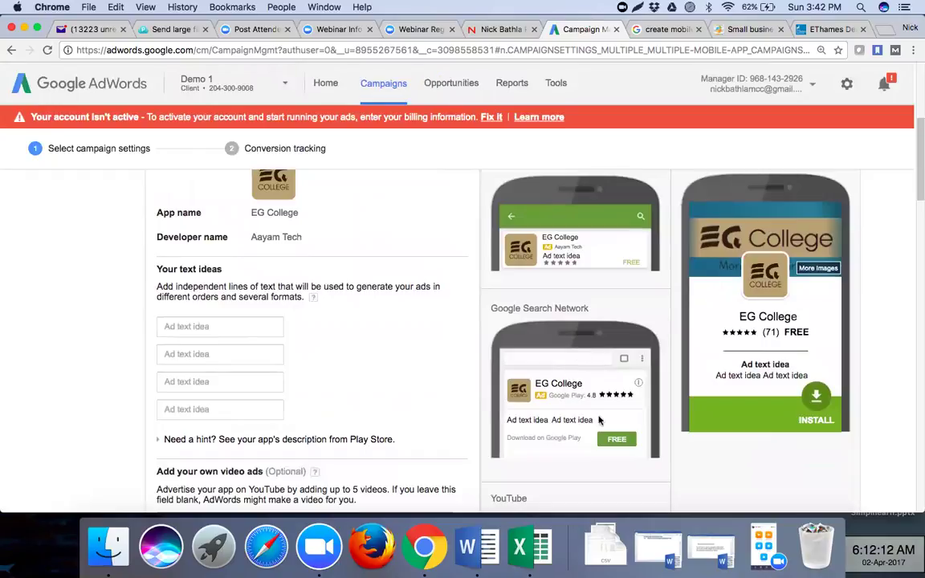
{"action": "scroll", "coordinate": [718, 298], "scroll_direction": "up", "scroll_amount": 1}
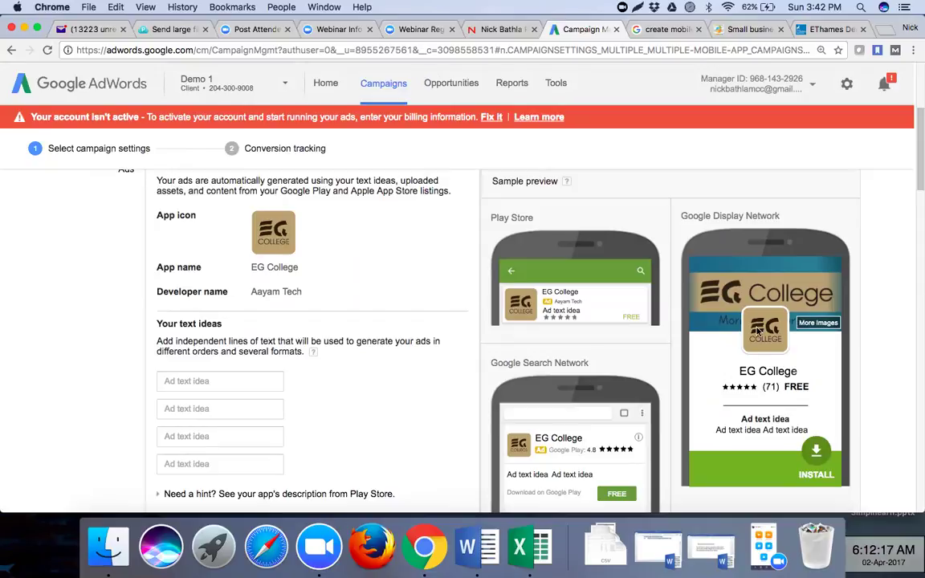
{"action": "left_click", "coordinate": [213, 381]}
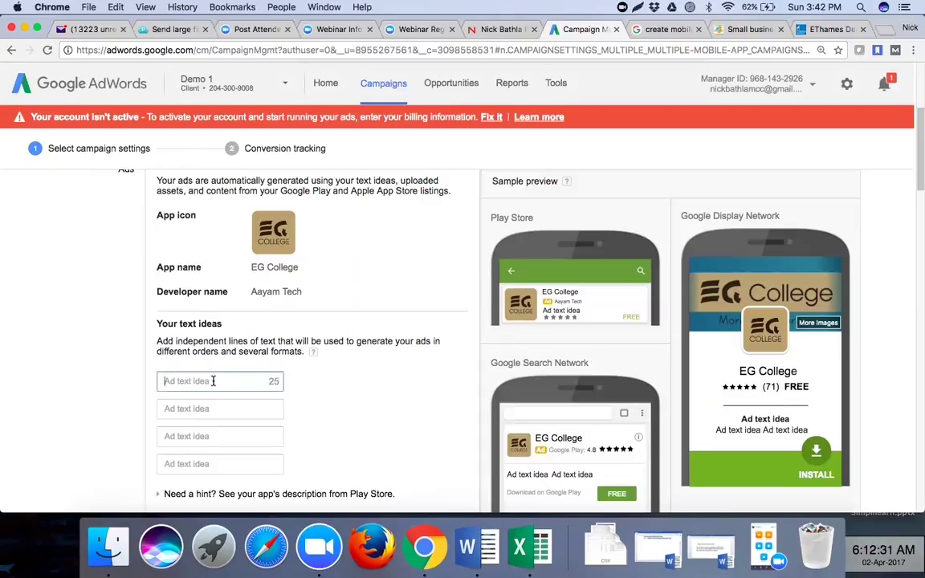
{"action": "left_click", "coordinate": [107, 391]}
{"action": "scroll", "coordinate": [107, 391], "scroll_direction": "down", "scroll_amount": 2}
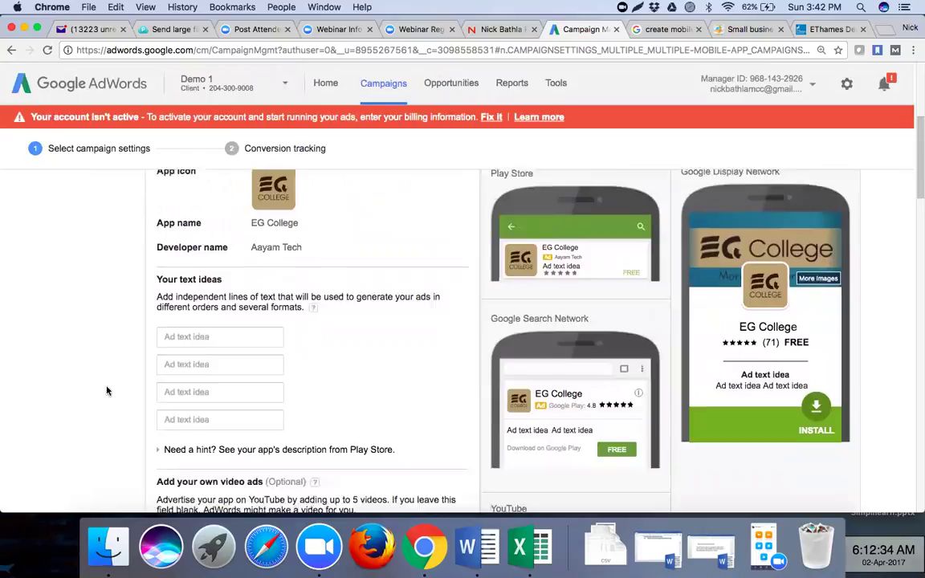
{"action": "left_click", "coordinate": [193, 317]}
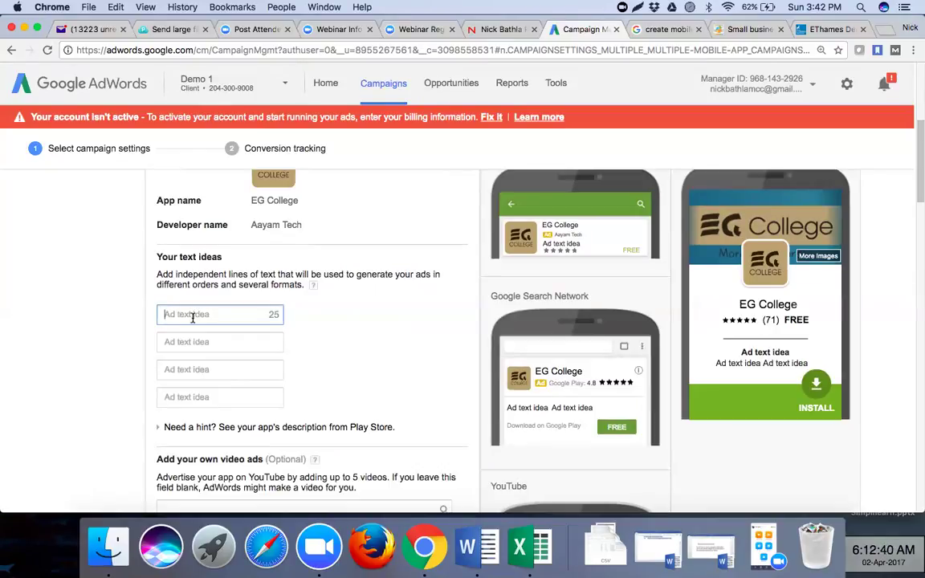
- Enter 'Best Placement Record' and 'Industrial Training' as the first two ad text ideas
{"action": "type", "text": "Best "}
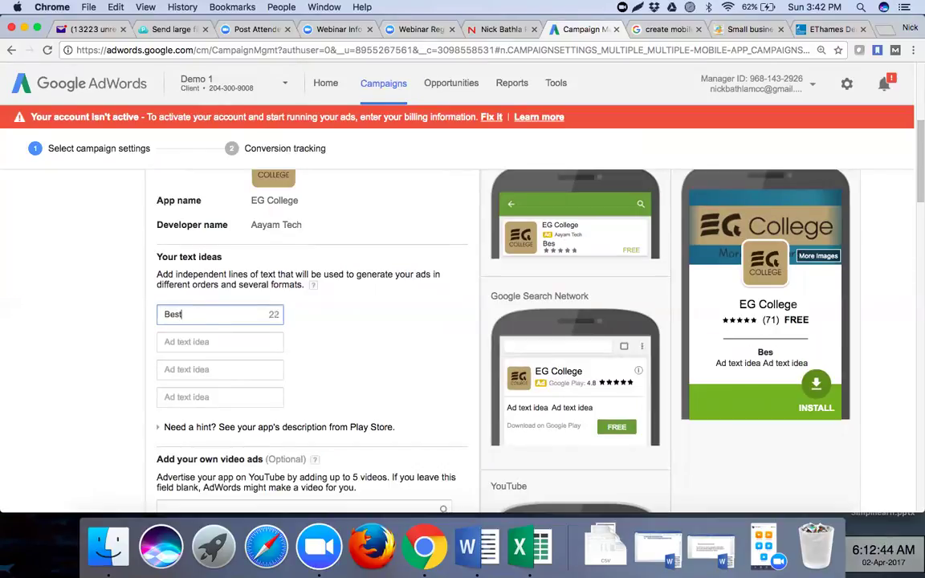
{"action": "type", "text": "Placement R"}
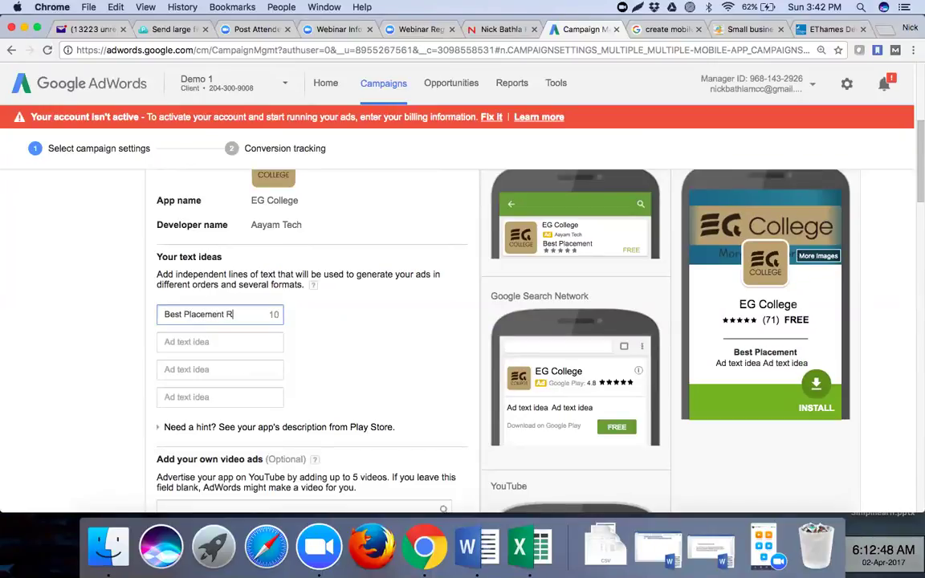
{"action": "type", "text": "ecord"}
{"action": "left_click", "coordinate": [182, 337]}
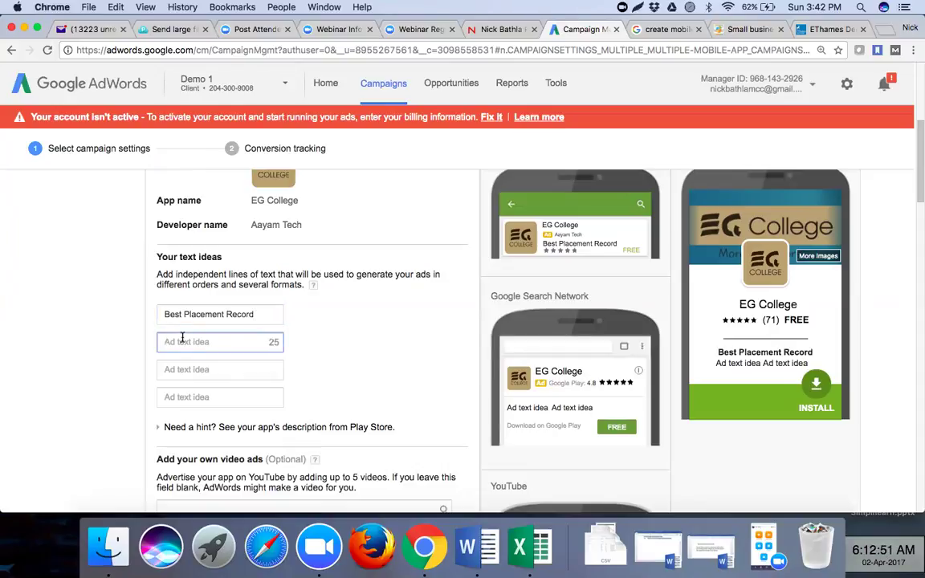
{"action": "type", "text": "Industrial Tra"}
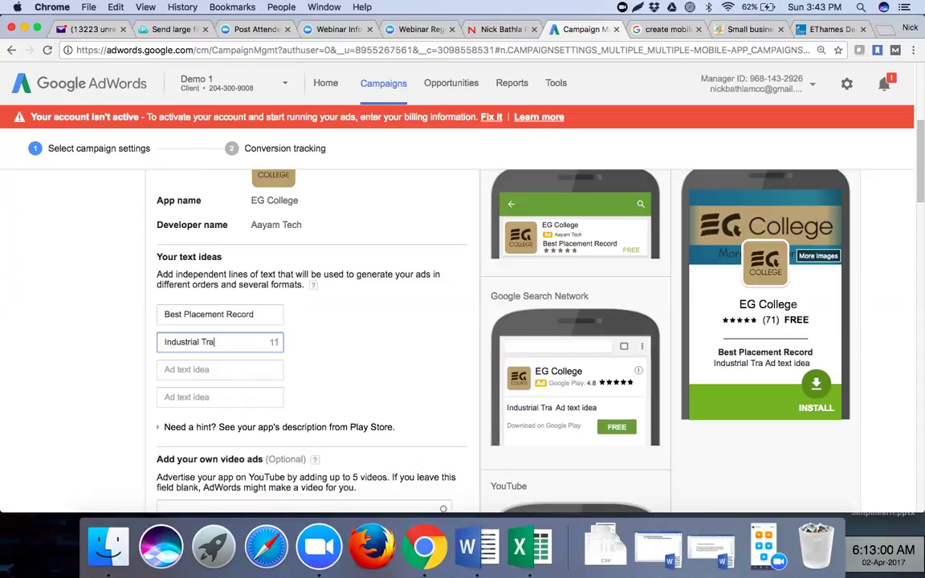
{"action": "type", "text": "ining"}
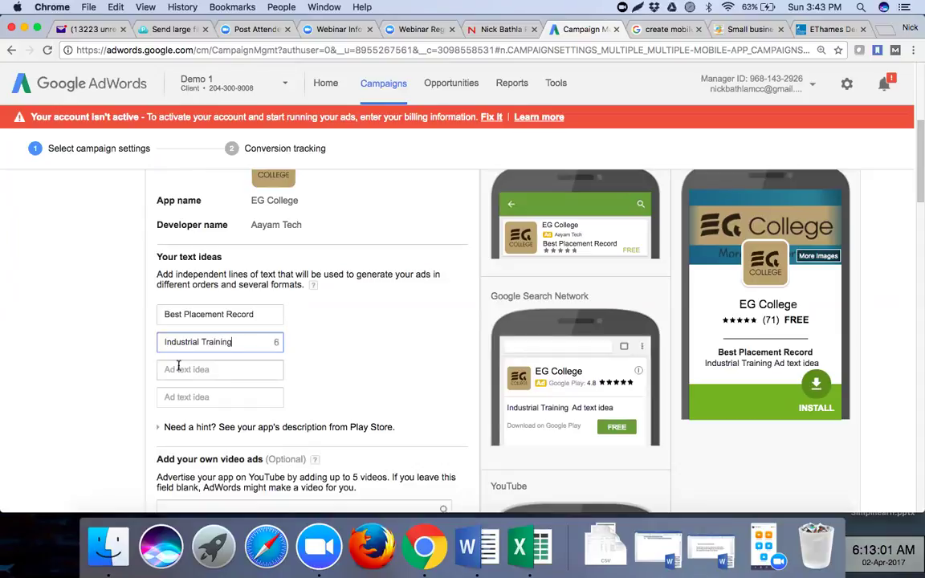
{"action": "left_click", "coordinate": [187, 370]}
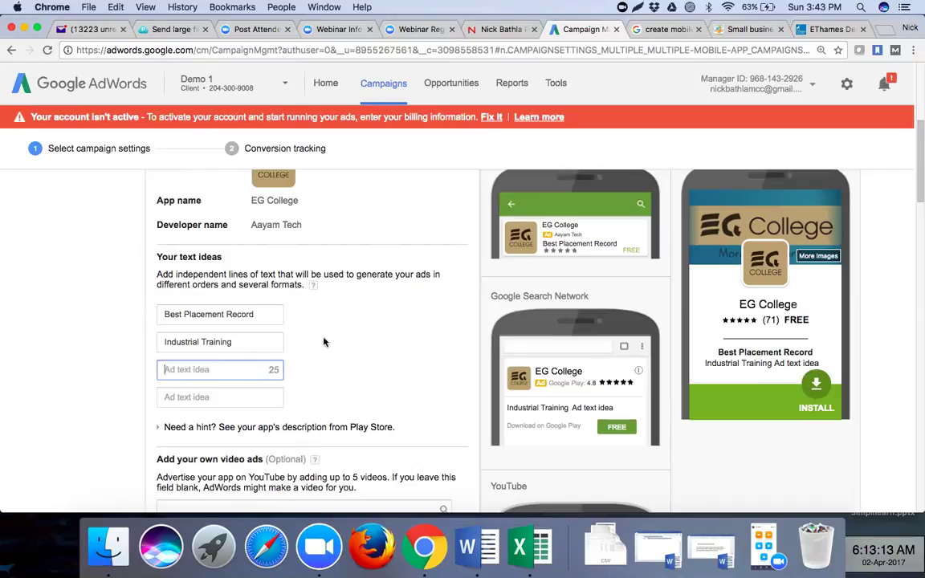
- After checking the EThames website tab, enter 'Degree College' as the third text idea
{"action": "left_click", "coordinate": [226, 396]}
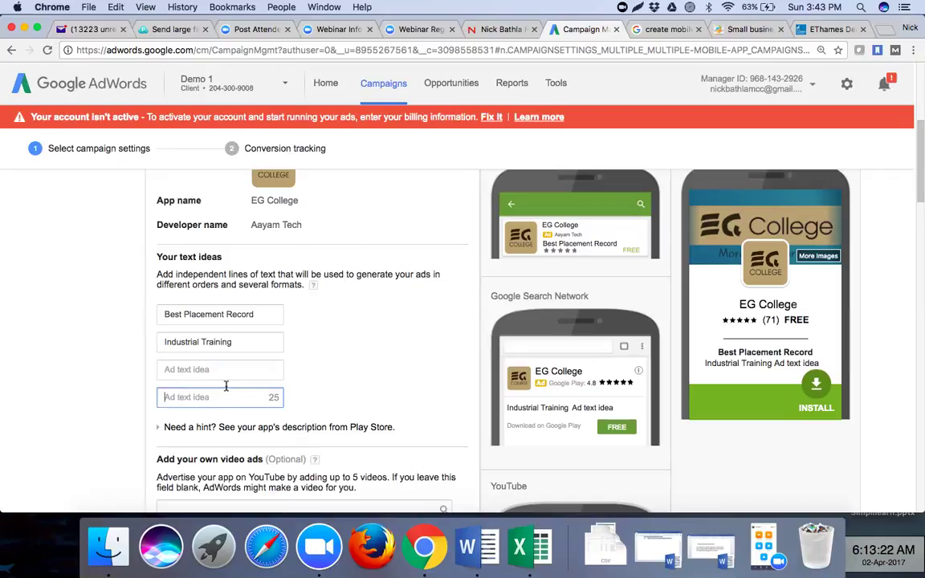
{"action": "left_click", "coordinate": [227, 386]}
{"action": "left_click", "coordinate": [225, 374]}
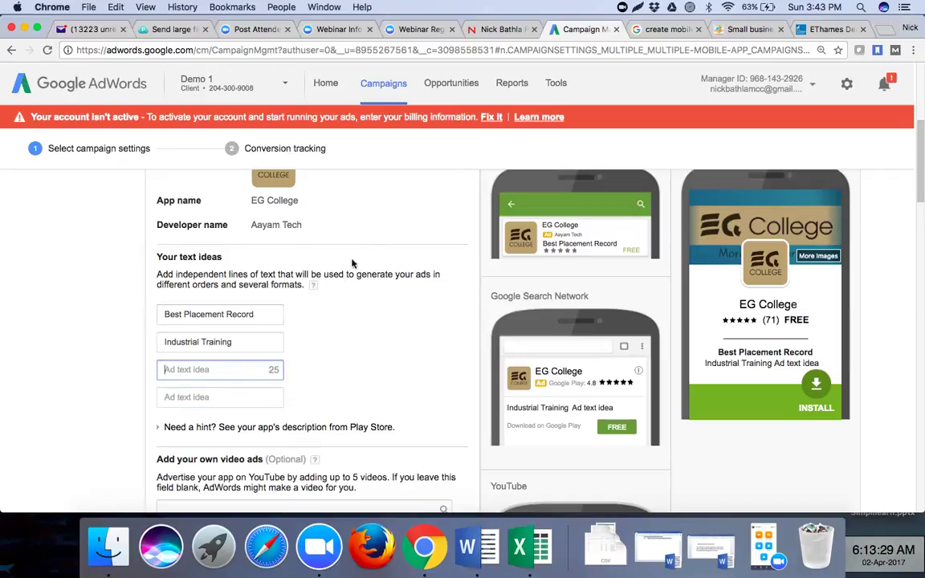
{"action": "left_click", "coordinate": [361, 344]}
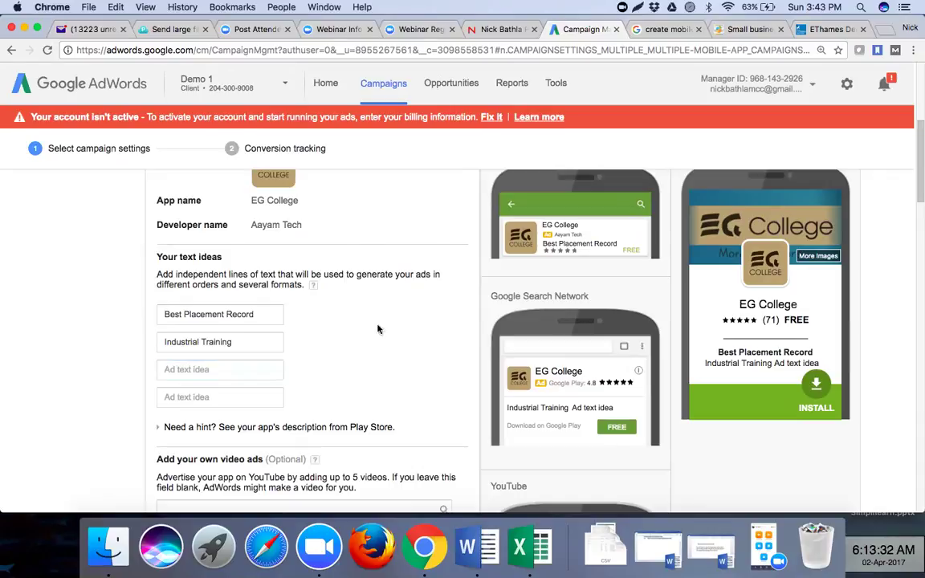
{"action": "left_click", "coordinate": [826, 30]}
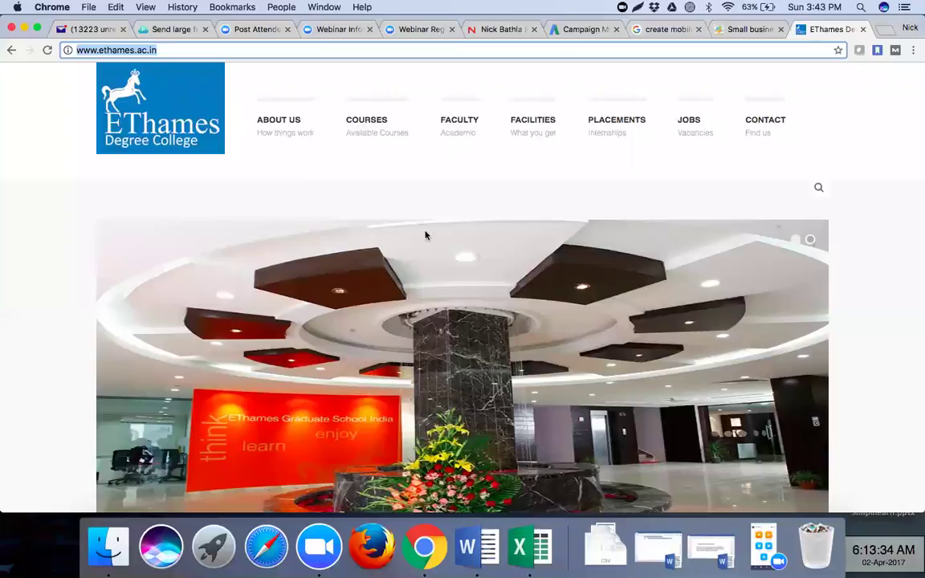
{"action": "key", "text": "super+7"}
{"action": "left_click", "coordinate": [234, 370]}
{"action": "type", "text": "Degree "}
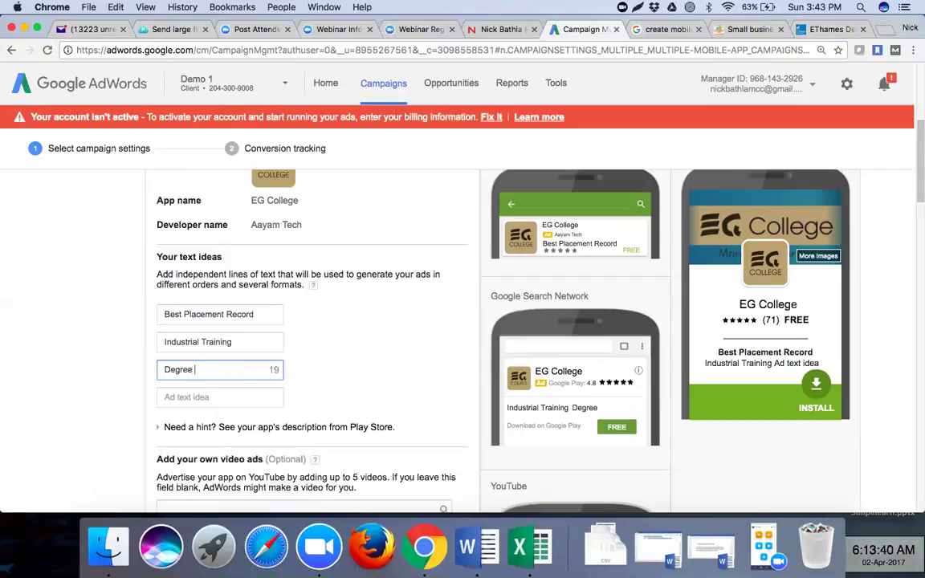
{"action": "type", "text": "College"}
{"action": "left_click", "coordinate": [223, 397]}
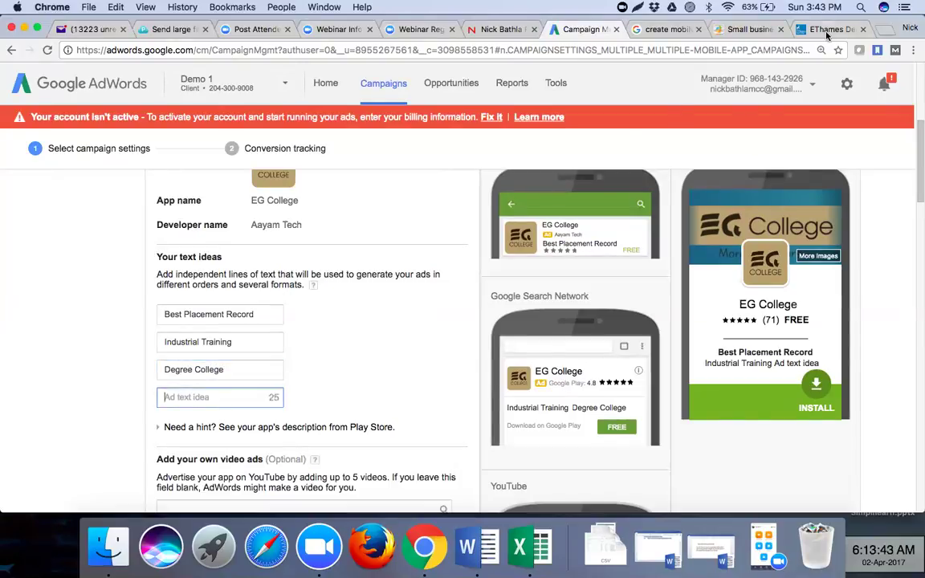
- Browse the EThames Degree College website's menus for ad ideas
{"action": "key", "text": "super+9"}
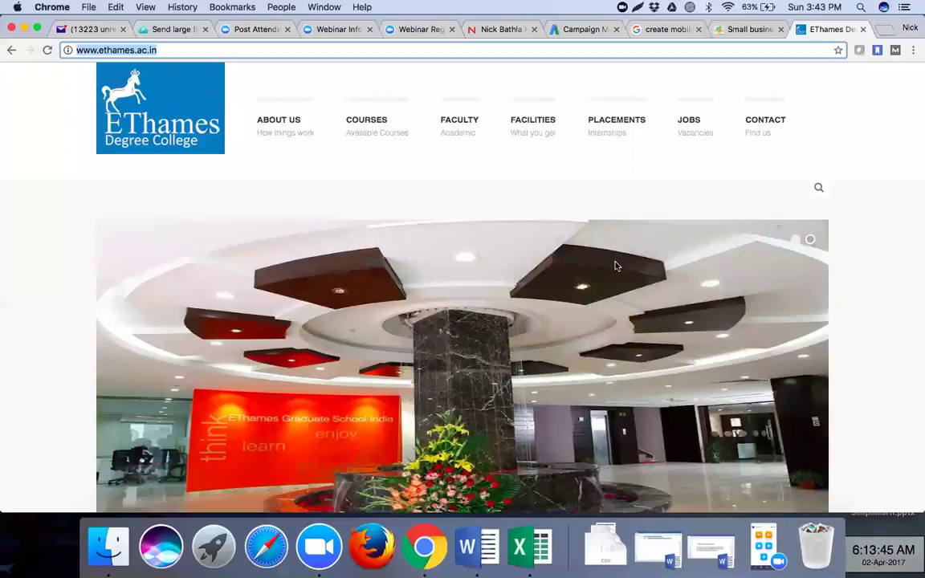
{"action": "scroll", "coordinate": [615, 266], "scroll_direction": "down", "scroll_amount": 3}
{"action": "scroll", "coordinate": [615, 266], "scroll_direction": "up", "scroll_amount": 3}
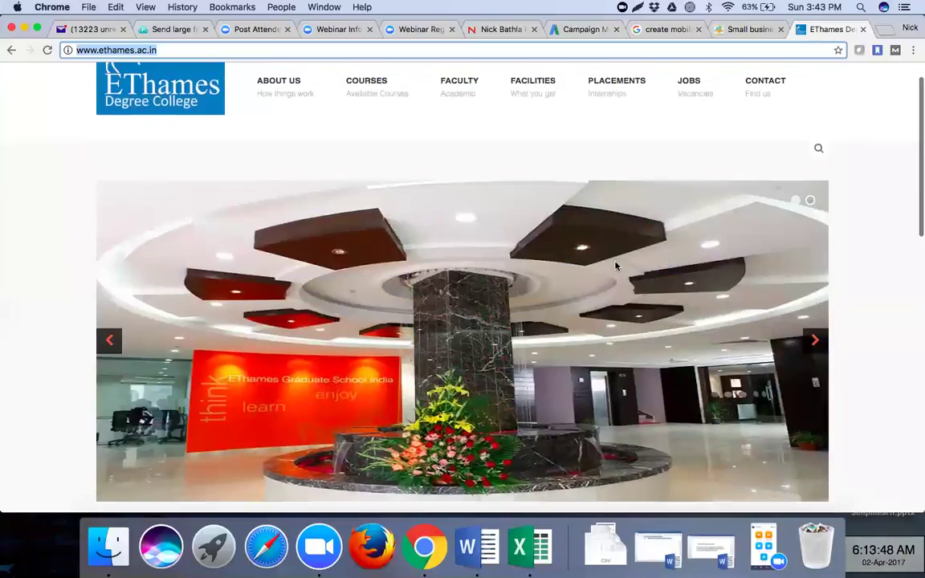
{"action": "scroll", "coordinate": [615, 266], "scroll_direction": "up", "scroll_amount": 1}
{"action": "mouse_move", "coordinate": [522, 91]}
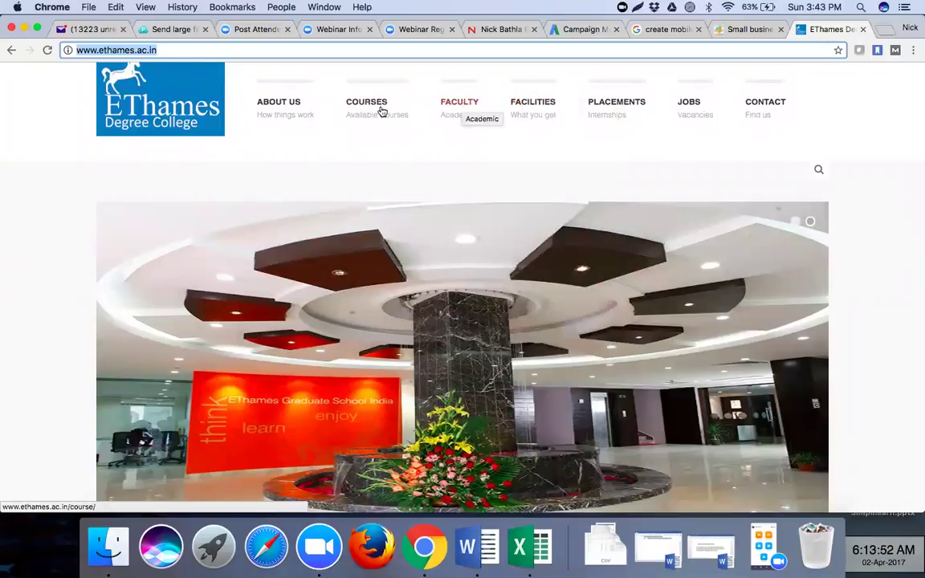
{"action": "mouse_move", "coordinate": [379, 110]}
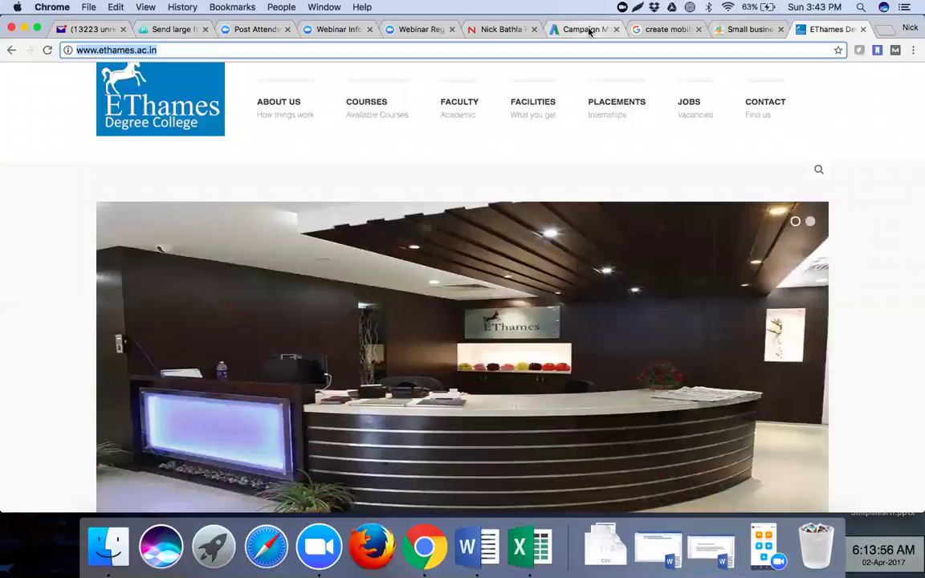
- Enter 'Top rated faculty' as the fourth ad text idea
{"action": "left_click", "coordinate": [589, 29]}
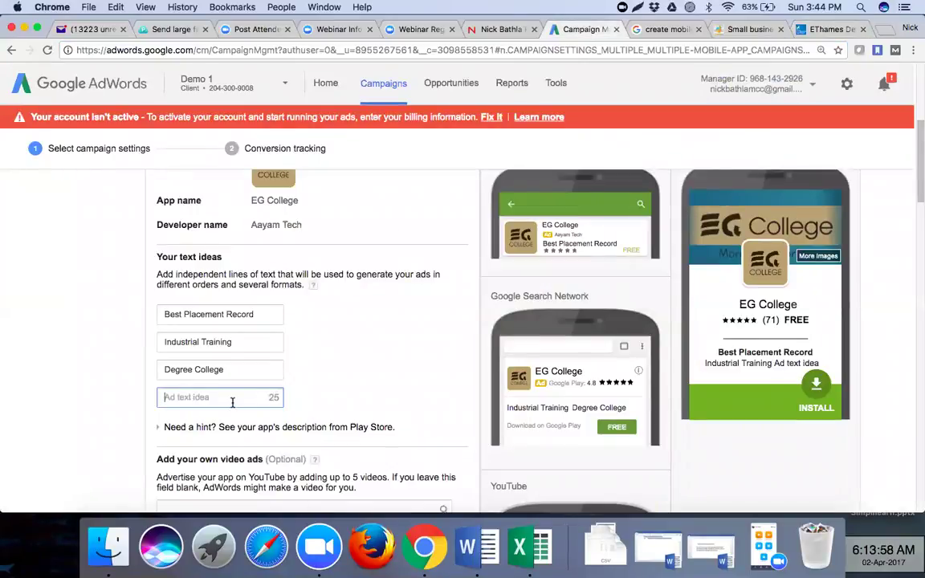
{"action": "left_click", "coordinate": [802, 30]}
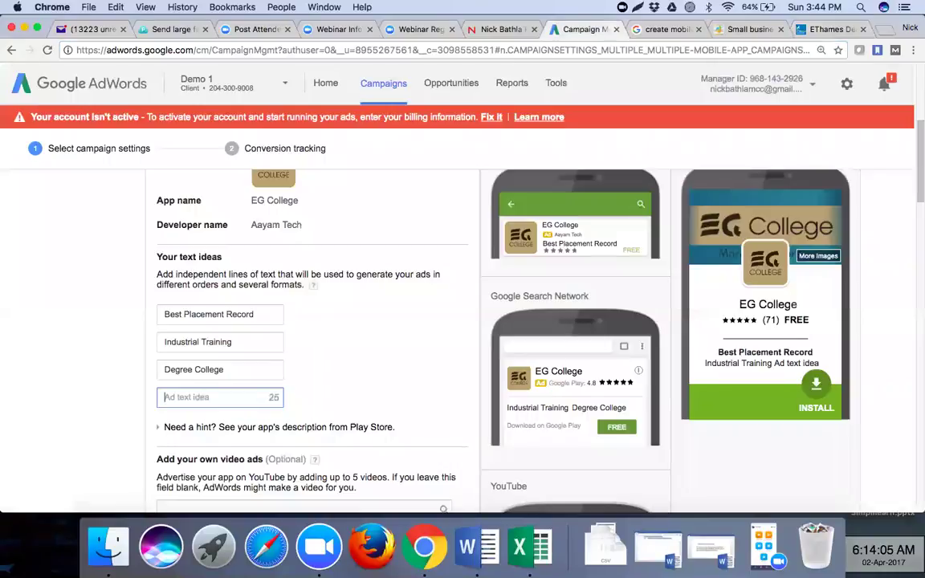
{"action": "type", "text": "Top "}
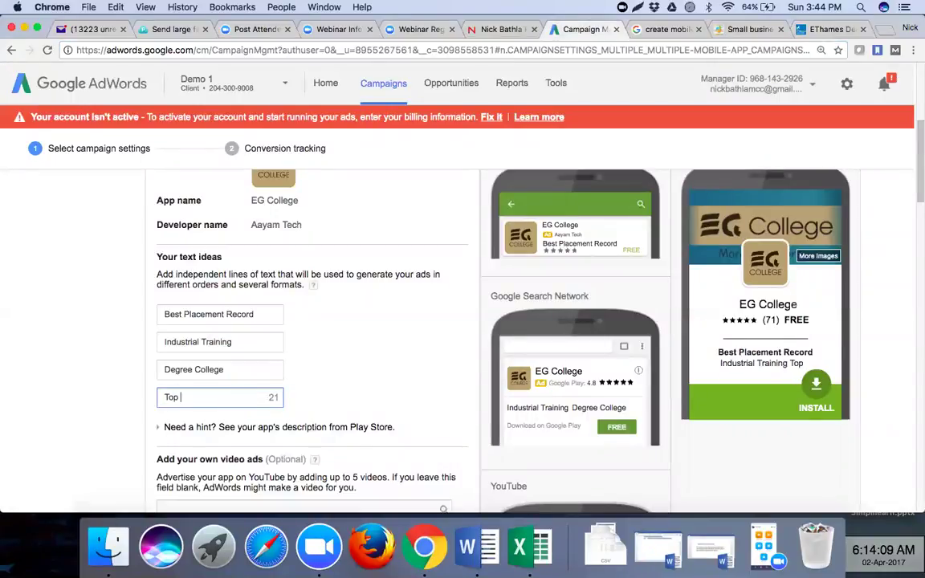
{"action": "type", "text": "rated faculty"}
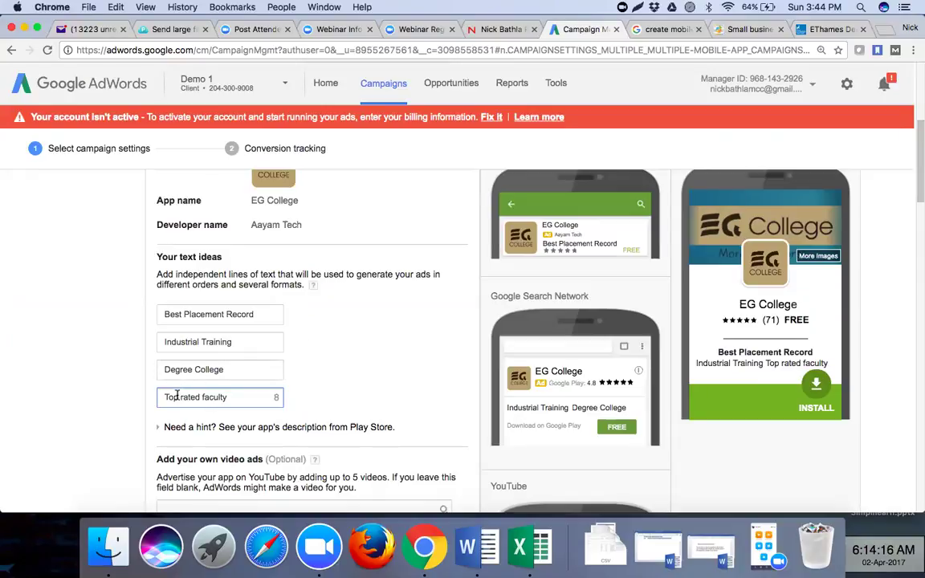
{"action": "left_click", "coordinate": [333, 368]}
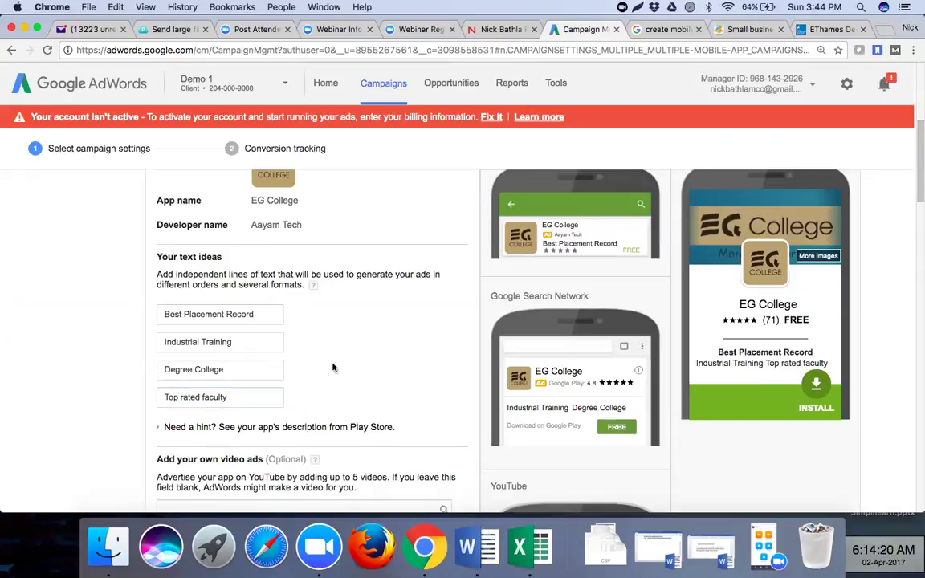
{"action": "scroll", "coordinate": [333, 368], "scroll_direction": "down", "scroll_amount": 1}
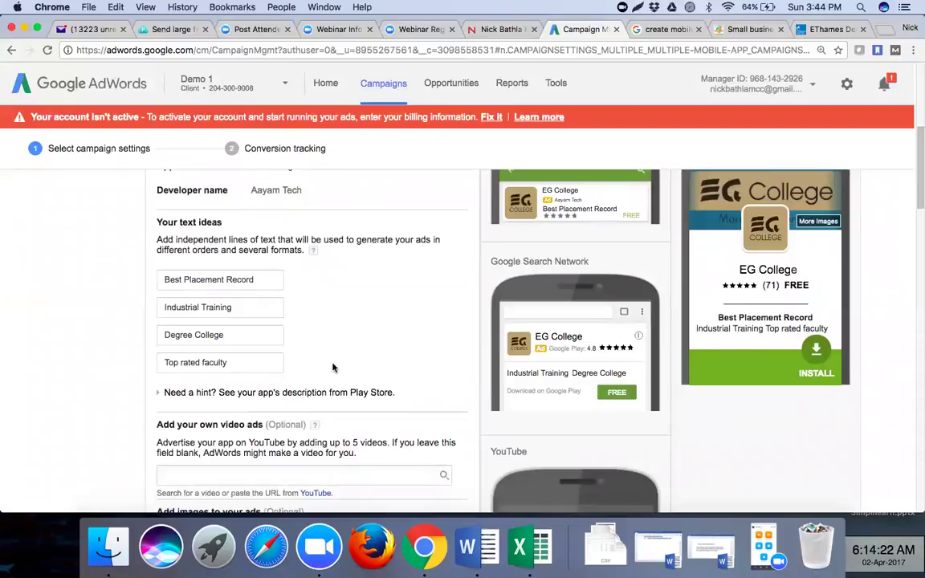
{"action": "scroll", "coordinate": [333, 368], "scroll_direction": "down", "scroll_amount": 1}
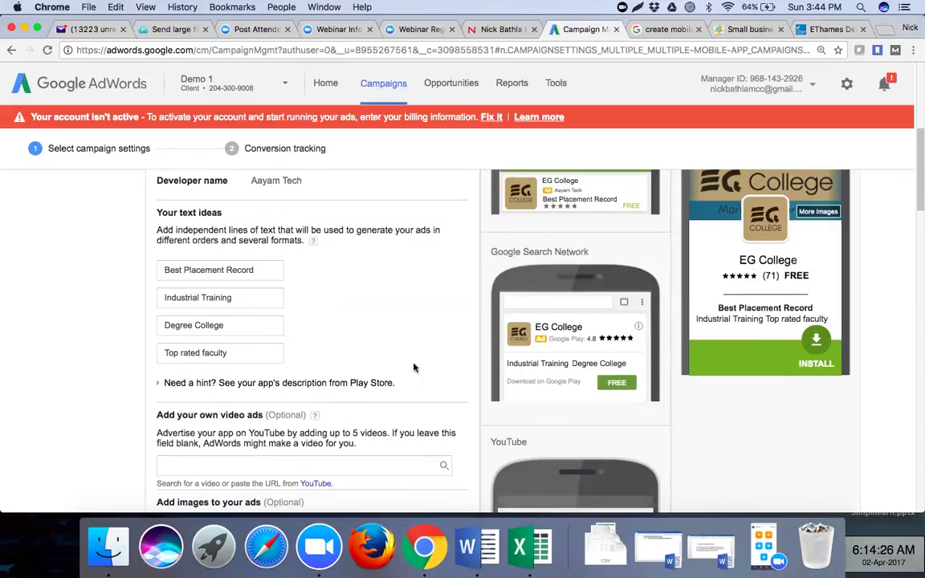
{"action": "scroll", "coordinate": [413, 368], "scroll_direction": "down", "scroll_amount": 3}
{"action": "scroll", "coordinate": [413, 368], "scroll_direction": "down", "scroll_amount": 1}
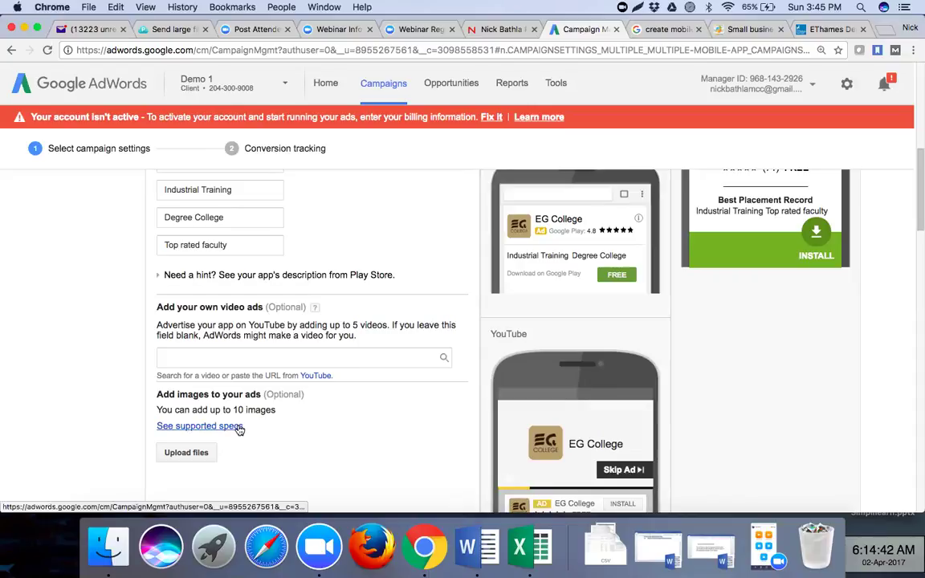
{"action": "left_click", "coordinate": [239, 428]}
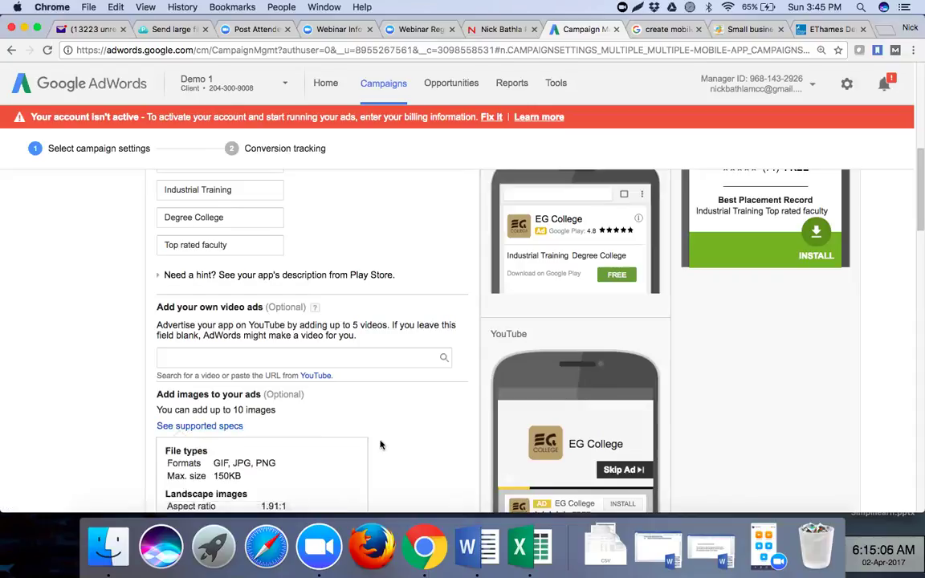
{"action": "scroll", "coordinate": [381, 442], "scroll_direction": "down", "scroll_amount": 2}
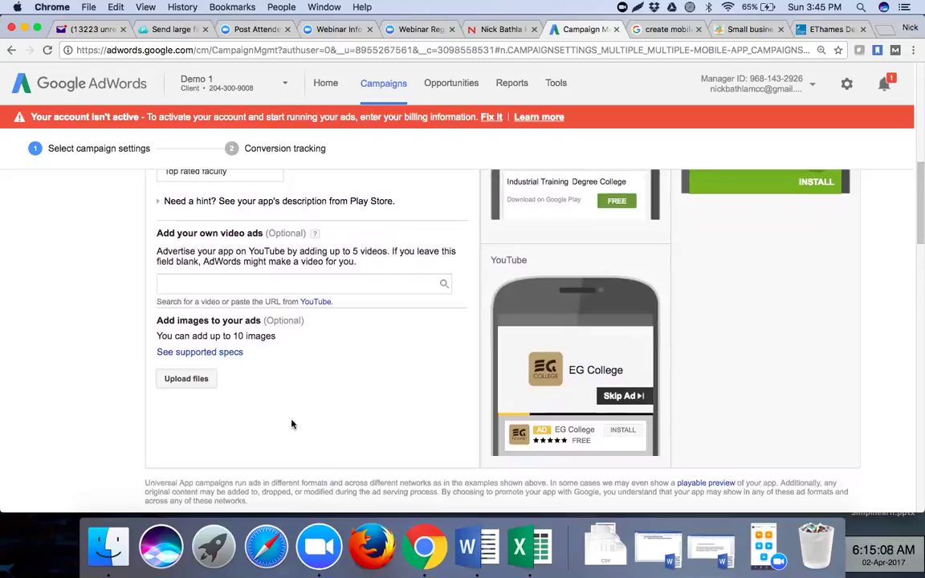
{"action": "left_click", "coordinate": [192, 380]}
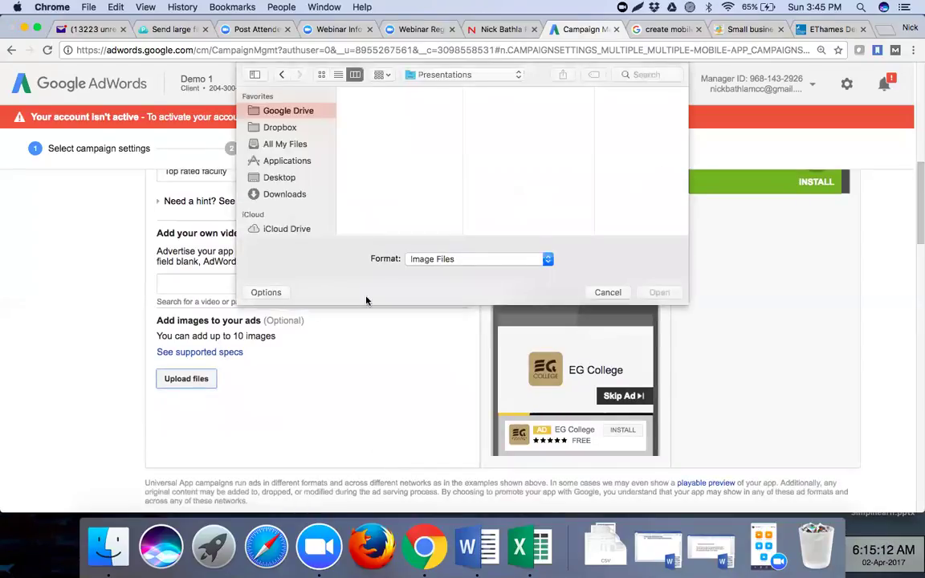
{"action": "left_click", "coordinate": [608, 293]}
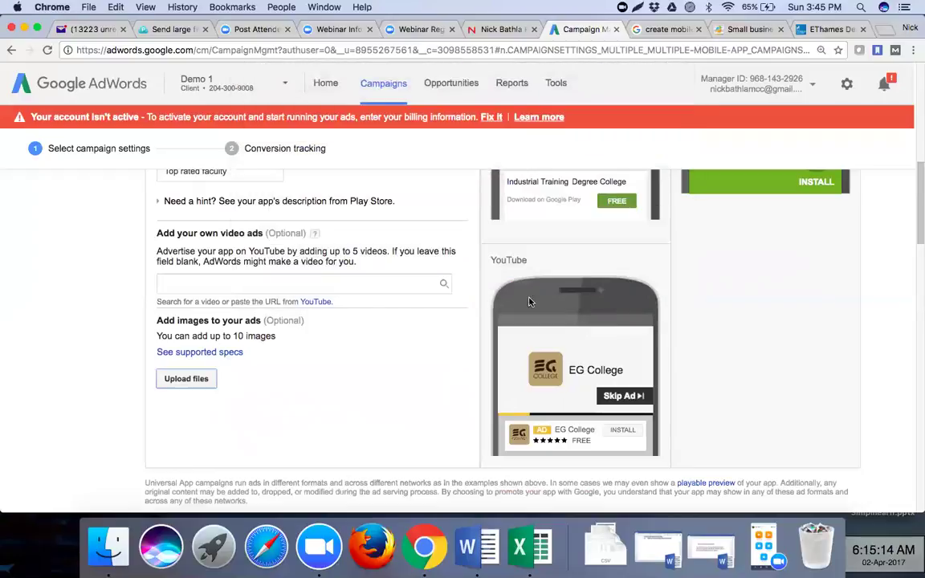
{"action": "left_click", "coordinate": [202, 359]}
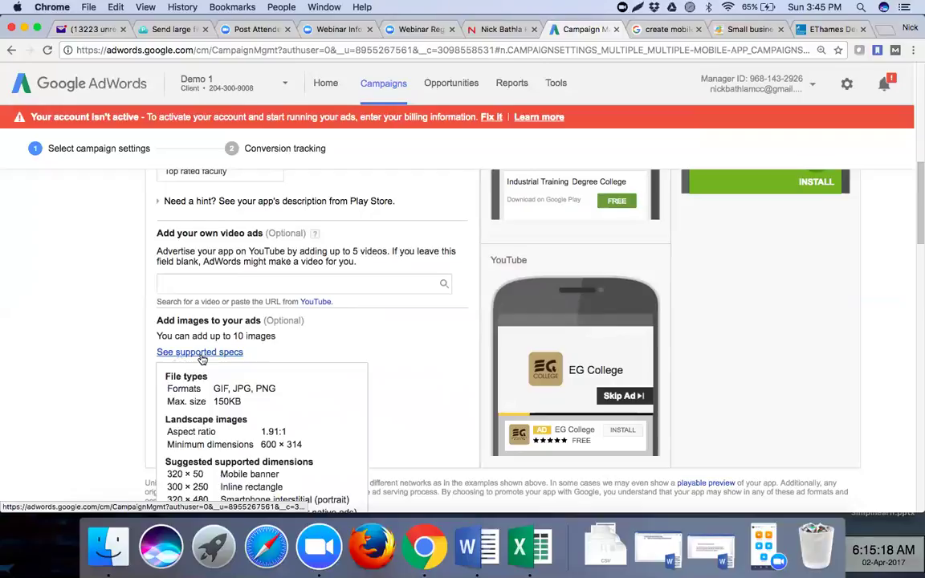
{"action": "scroll", "coordinate": [233, 370], "scroll_direction": "down", "scroll_amount": 2}
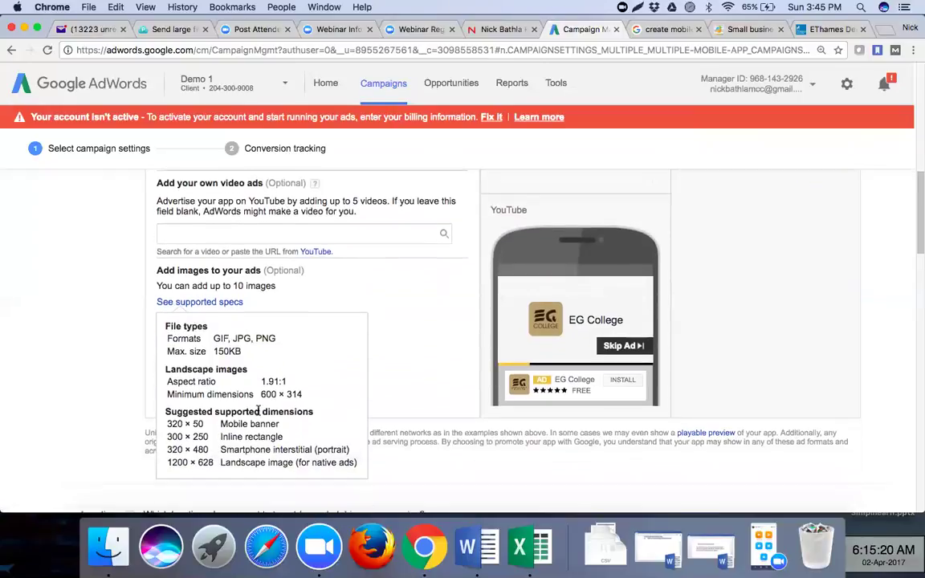
{"action": "scroll", "coordinate": [258, 412], "scroll_direction": "up", "scroll_amount": 2}
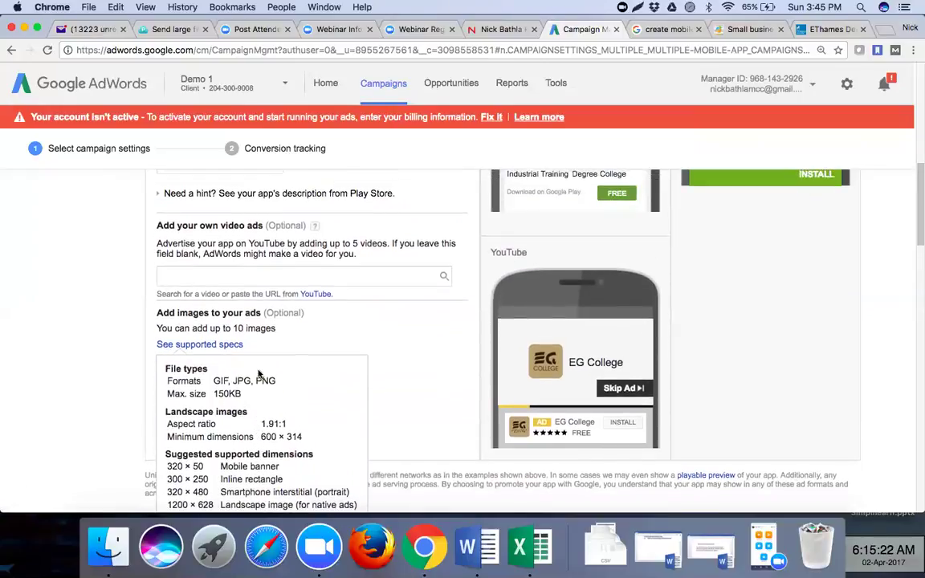
{"action": "left_click", "coordinate": [271, 277]}
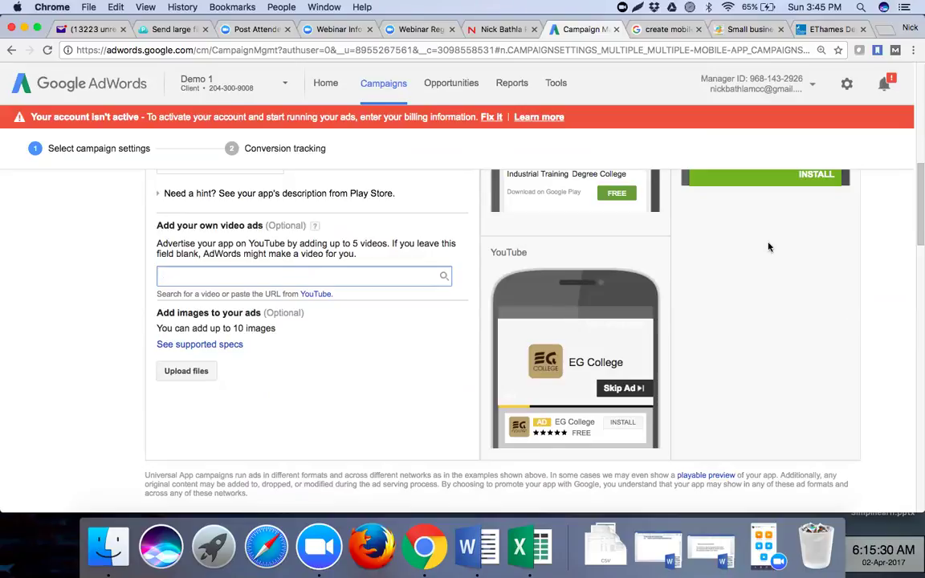
{"action": "scroll", "coordinate": [301, 335], "scroll_direction": "up", "scroll_amount": 3}
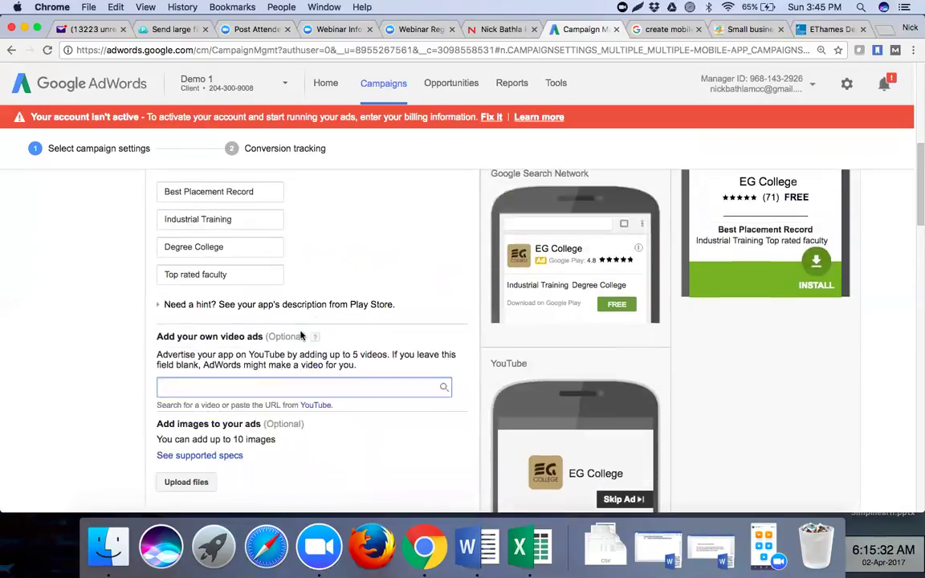
- Replace the fourth headline 'Top rated faculty' with 'Value Added Certification'
{"action": "left_click", "coordinate": [233, 274]}
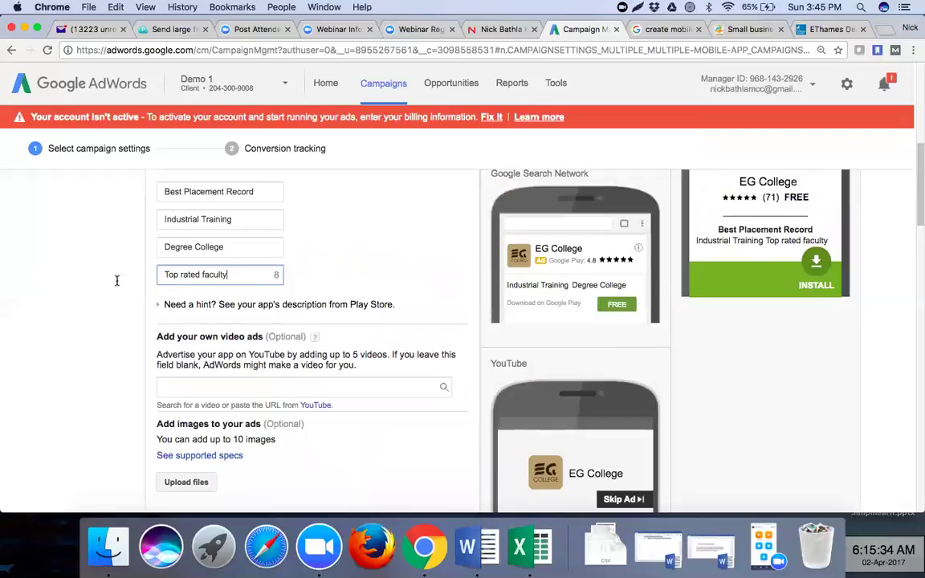
{"action": "left_click_drag", "start_coordinate": [238, 270], "coordinate": [144, 272]}
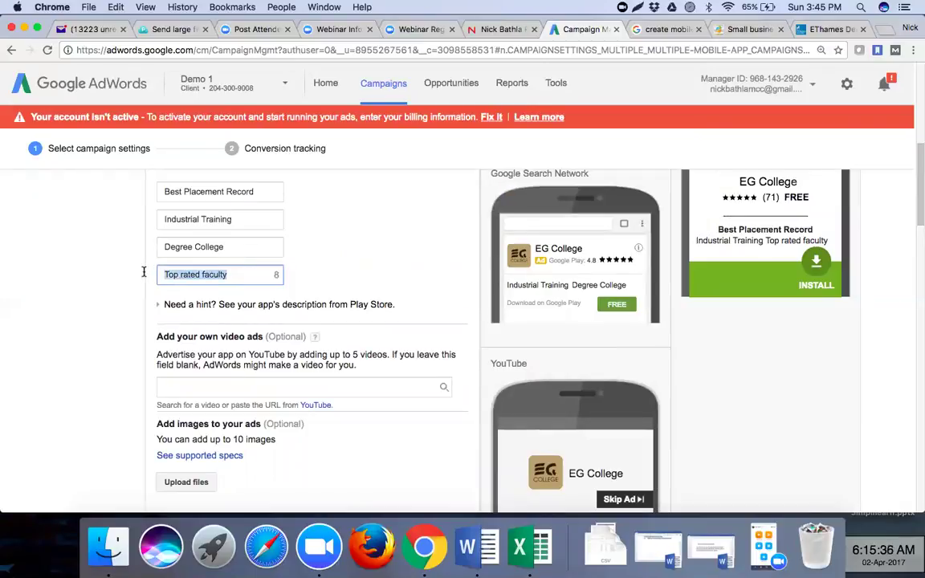
{"action": "type", "text": "Value Added Certification"}
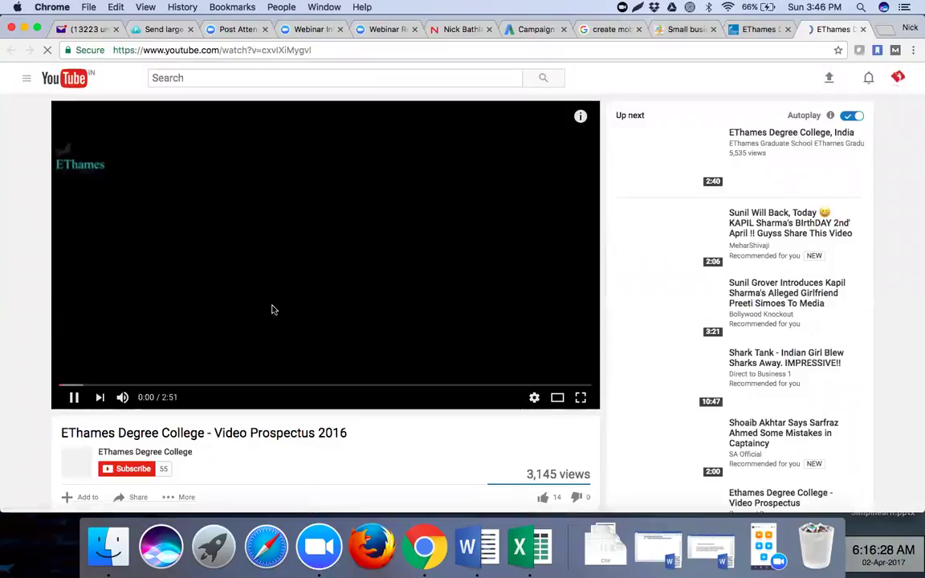
- Copy the prospectus video's YouTube URL, pause the video, and return to the AdWords campaign
{"action": "left_click", "coordinate": [320, 50]}
{"action": "key", "text": "super+c"}
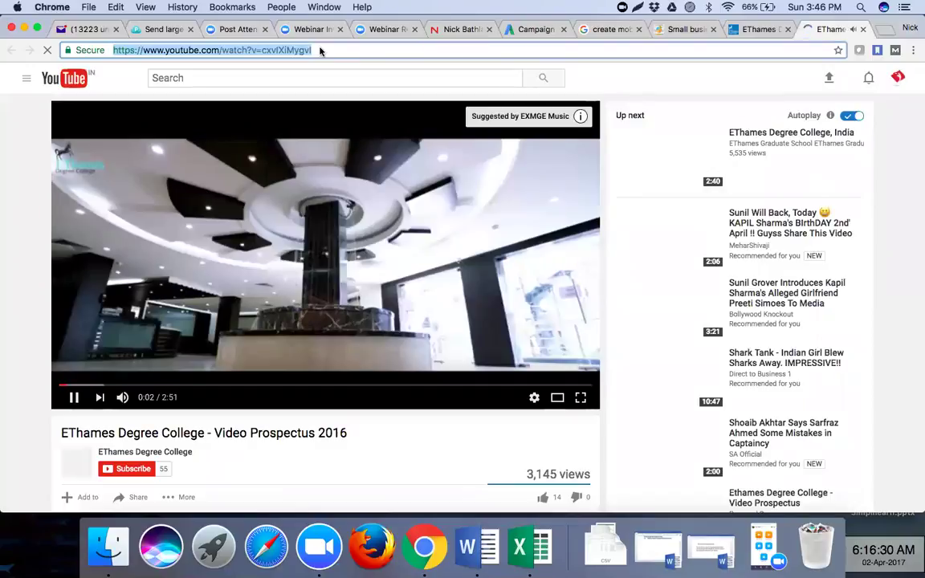
{"action": "left_click", "coordinate": [74, 399]}
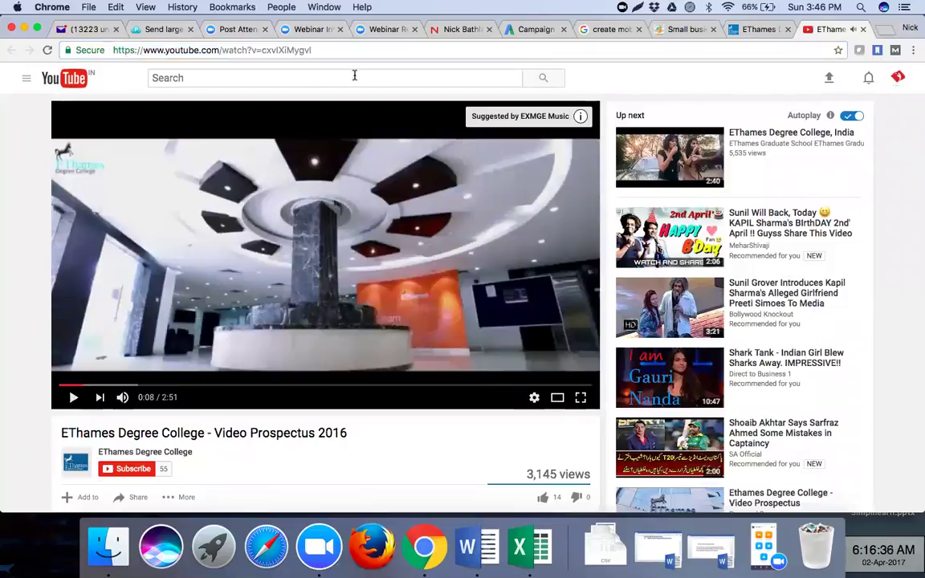
{"action": "left_click", "coordinate": [540, 30]}
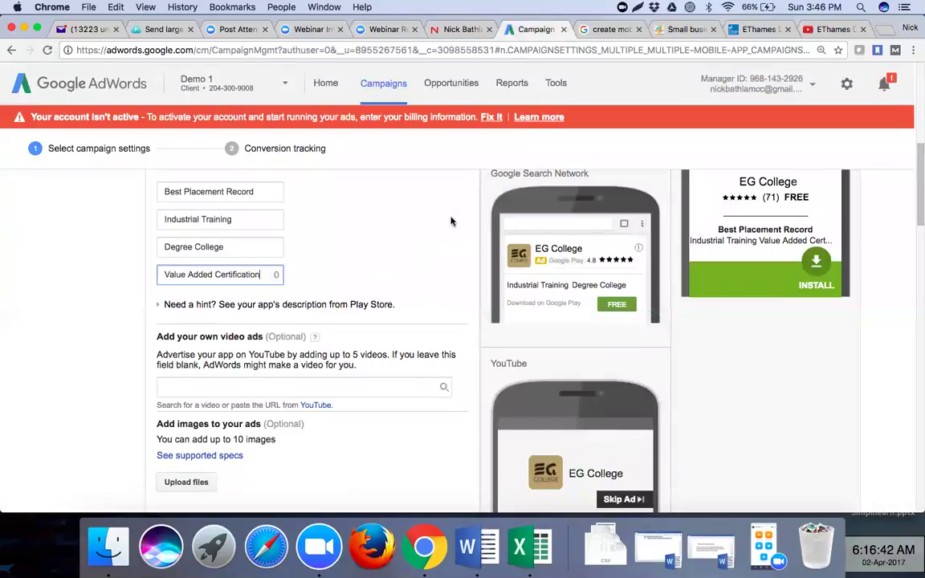
- Paste the EThames Degree College prospectus video URL into the 'Add your own video ads' box
{"action": "left_click", "coordinate": [239, 386]}
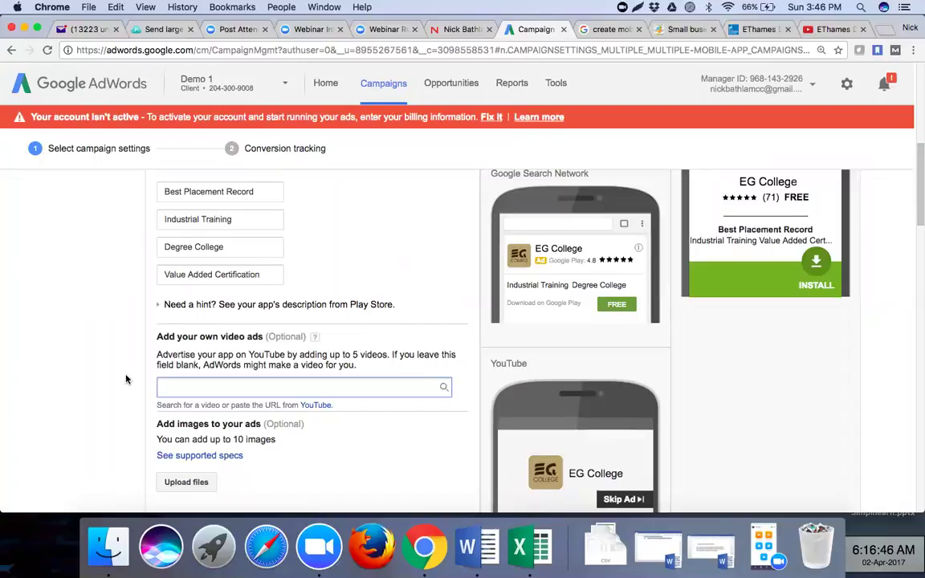
{"action": "key", "text": "super+v"}
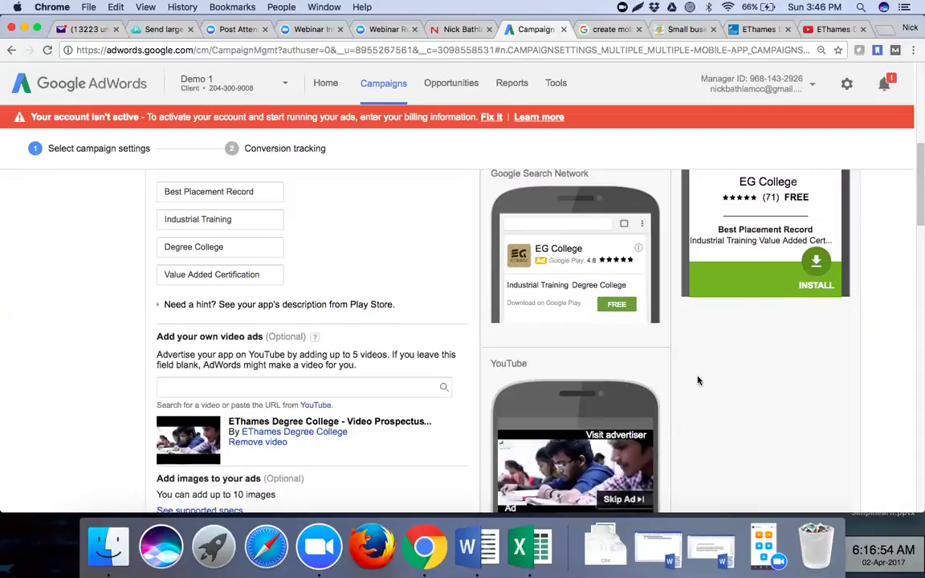
{"action": "scroll", "coordinate": [698, 380], "scroll_direction": "down", "scroll_amount": 3}
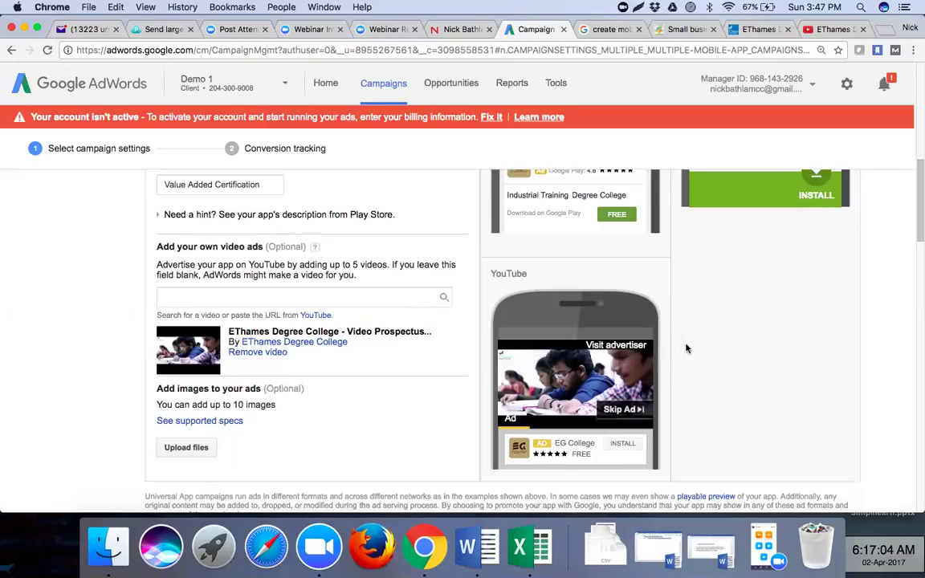
{"action": "scroll", "coordinate": [687, 348], "scroll_direction": "down", "scroll_amount": 5}
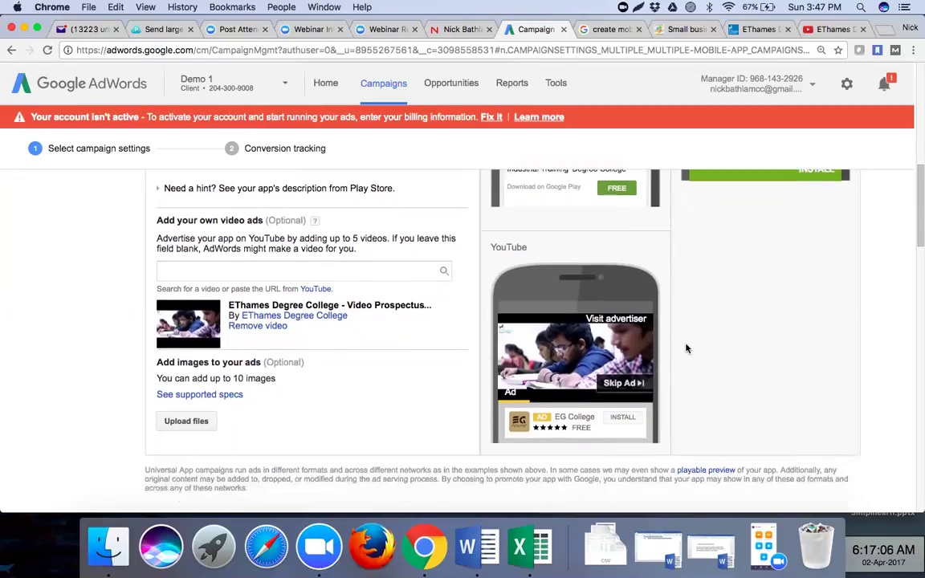
{"action": "scroll", "coordinate": [687, 348], "scroll_direction": "up", "scroll_amount": 4}
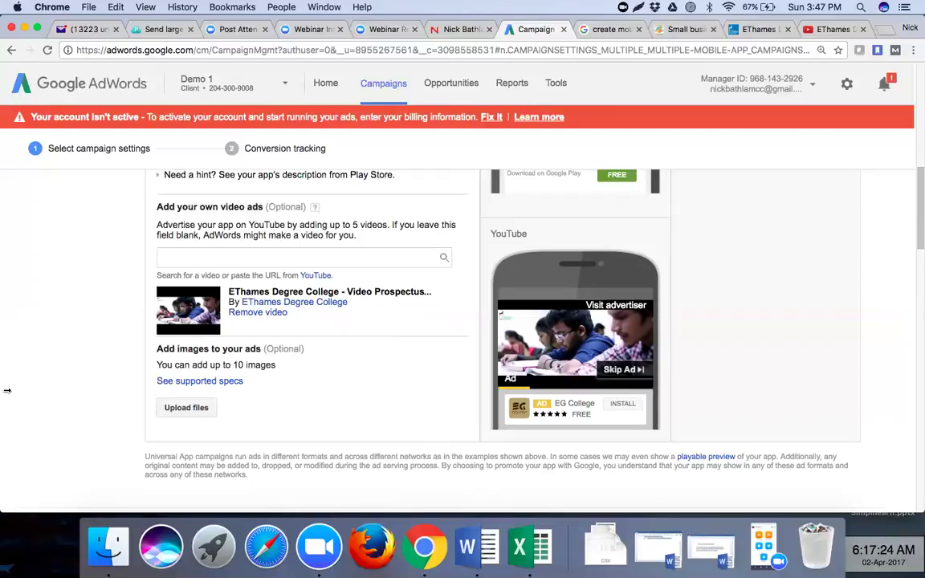
- Target the campaign at India only and expand the advanced location options
{"action": "scroll", "coordinate": [77, 409], "scroll_direction": "down", "scroll_amount": 5}
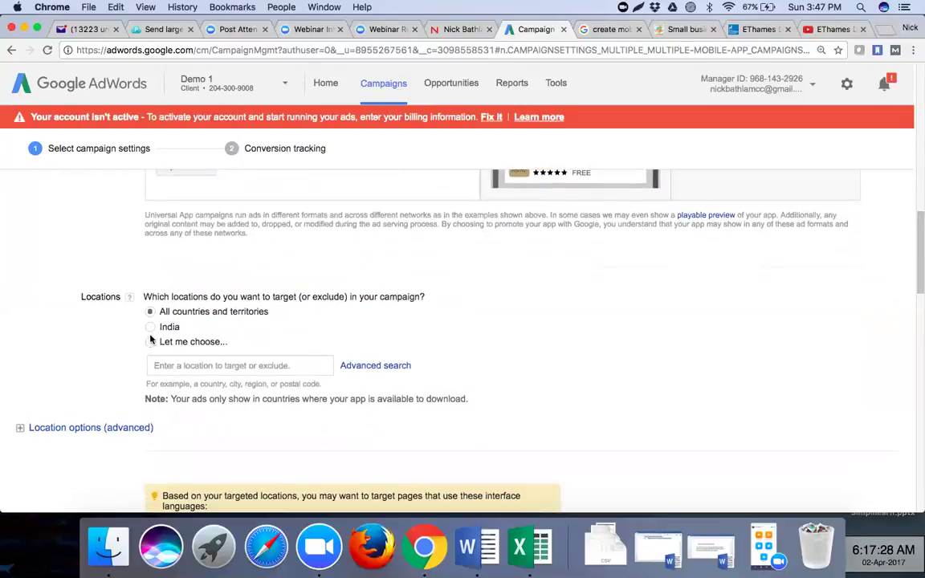
{"action": "left_click", "coordinate": [152, 328]}
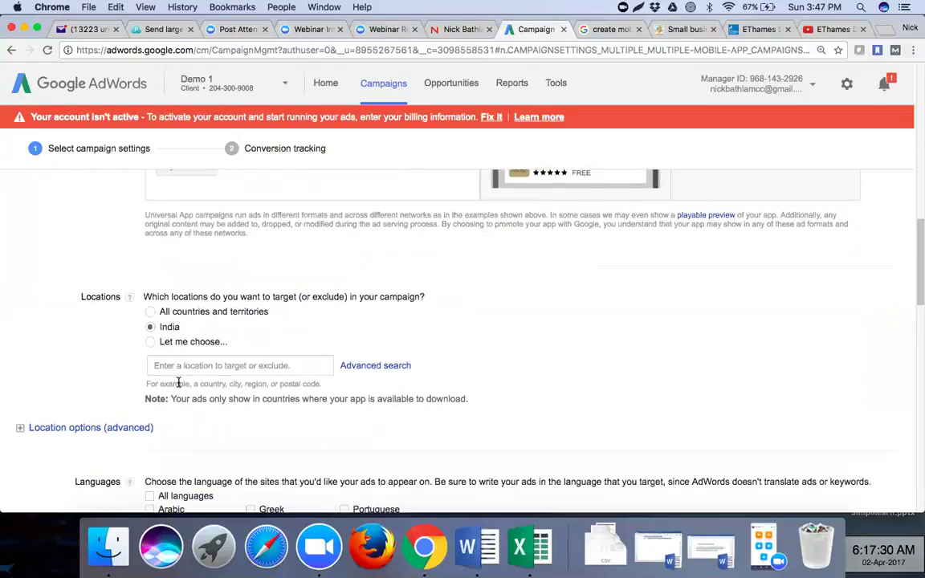
{"action": "left_click", "coordinate": [86, 434]}
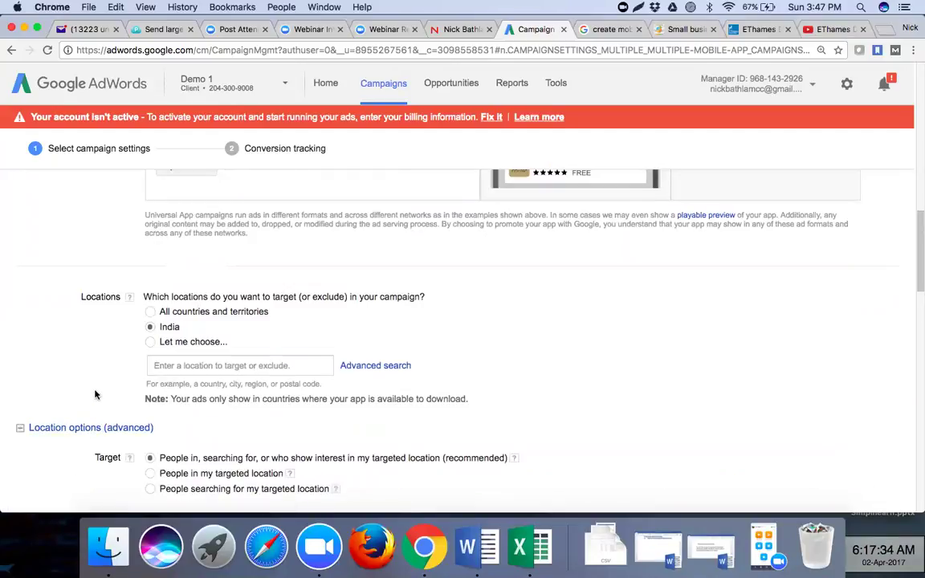
{"action": "scroll", "coordinate": [95, 394], "scroll_direction": "down", "scroll_amount": 5}
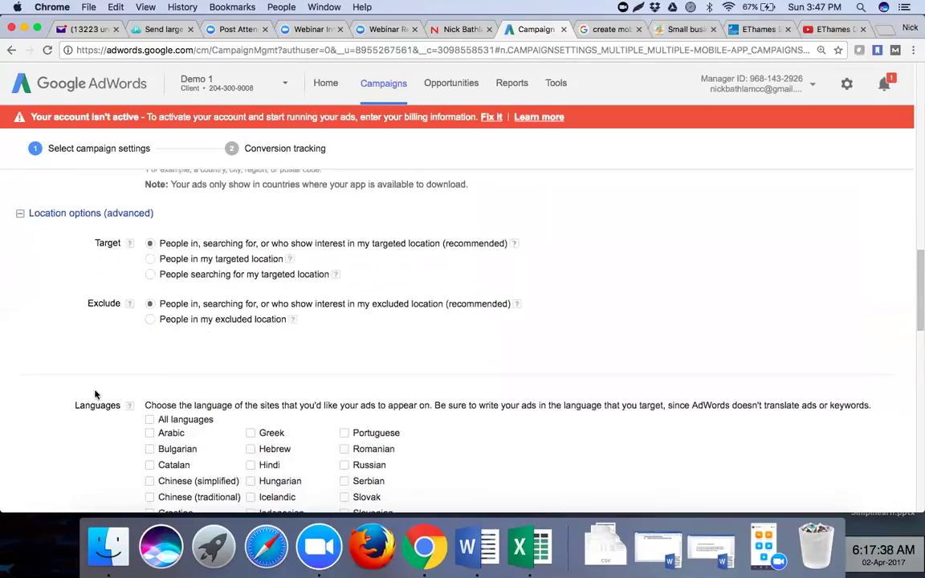
{"action": "scroll", "coordinate": [95, 395], "scroll_direction": "up", "scroll_amount": 1}
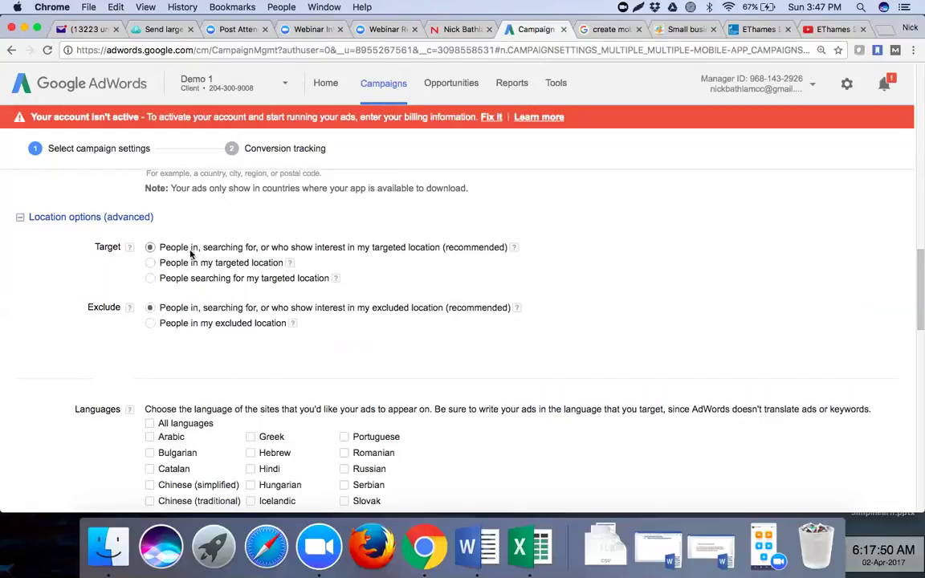
- Scroll past Languages down to the Campaign optimization section
{"action": "scroll", "coordinate": [412, 351], "scroll_direction": "down", "scroll_amount": 3}
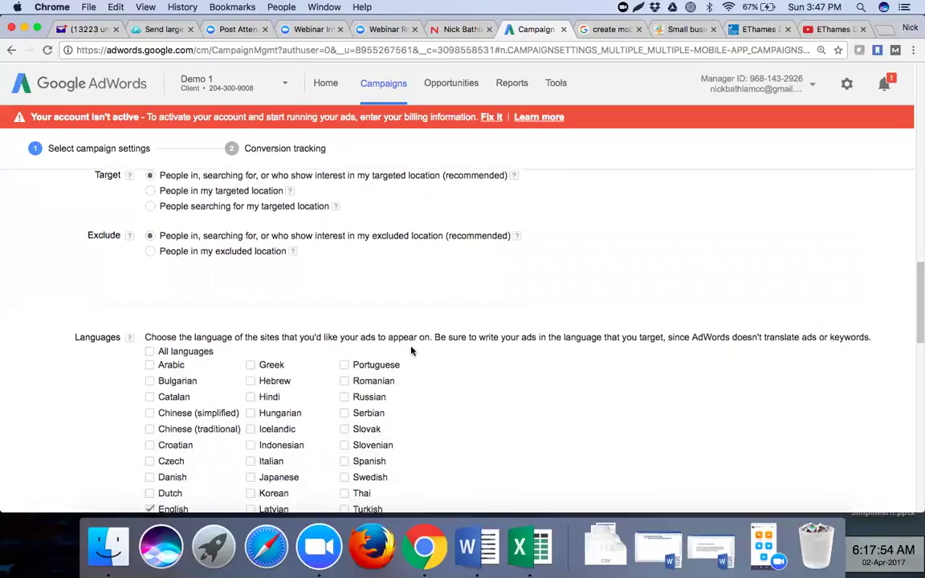
{"action": "scroll", "coordinate": [411, 351], "scroll_direction": "down", "scroll_amount": 2}
{"action": "scroll", "coordinate": [411, 351], "scroll_direction": "down", "scroll_amount": 3}
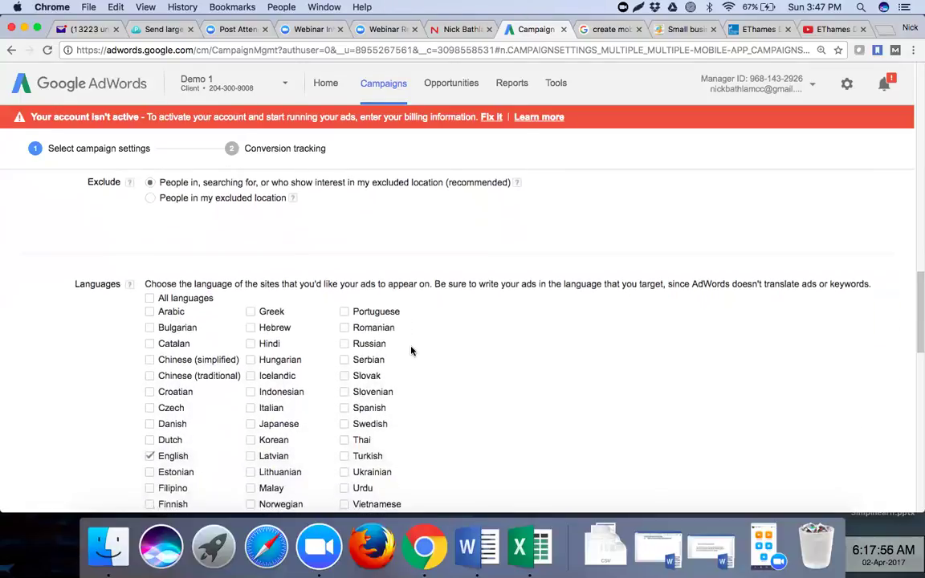
{"action": "scroll", "coordinate": [412, 351], "scroll_direction": "down", "scroll_amount": 1}
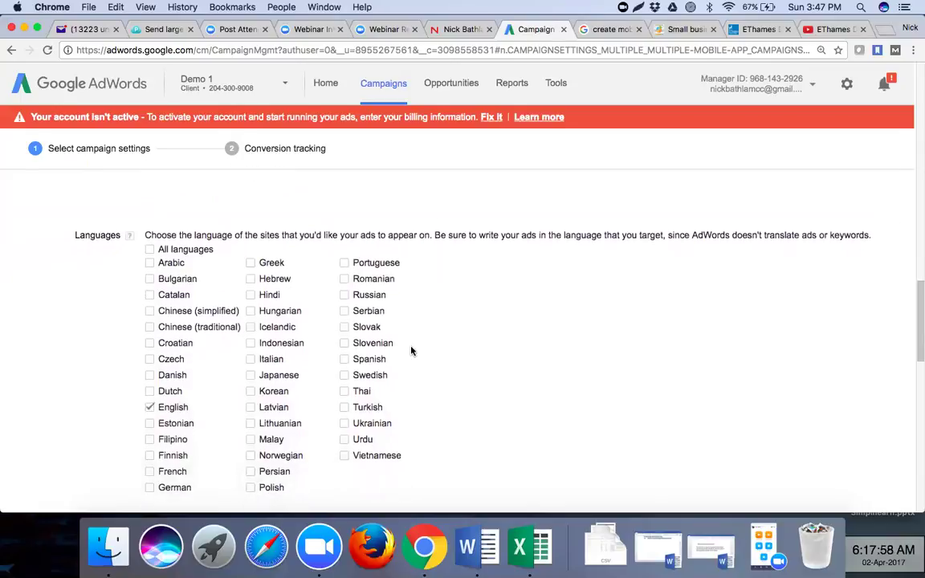
{"action": "scroll", "coordinate": [411, 351], "scroll_direction": "down", "scroll_amount": 3}
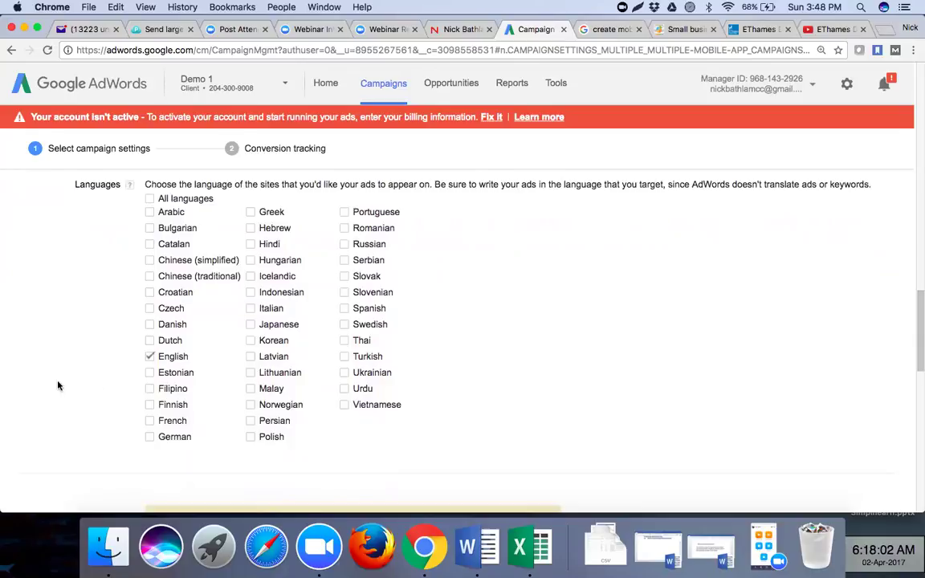
{"action": "scroll", "coordinate": [43, 385], "scroll_direction": "down", "scroll_amount": 5}
{"action": "scroll", "coordinate": [43, 384], "scroll_direction": "down", "scroll_amount": 4}
{"action": "scroll", "coordinate": [43, 385], "scroll_direction": "down", "scroll_amount": 1}
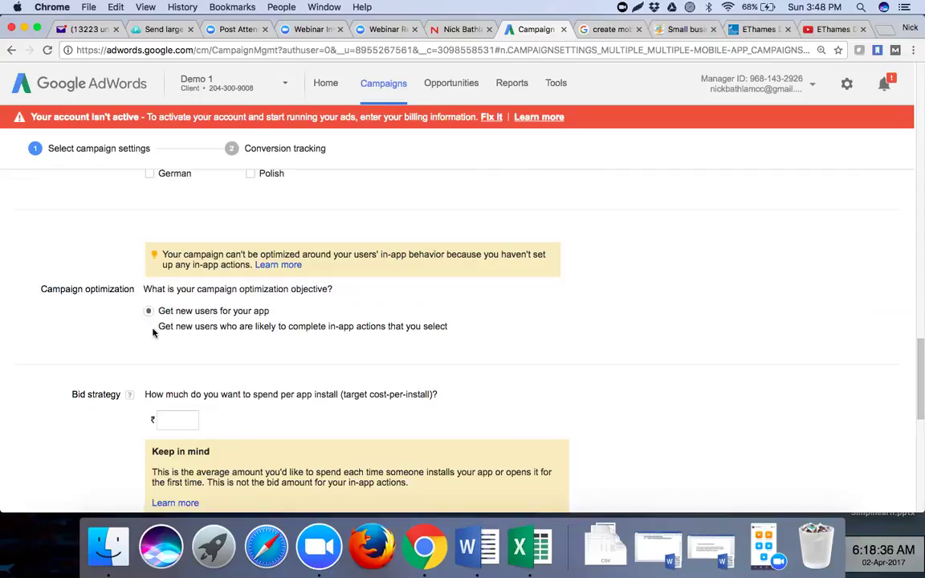
- Set the campaign optimization goal to 'Get new users for your app'
{"action": "left_click", "coordinate": [147, 312]}
{"action": "left_click", "coordinate": [555, 87]}
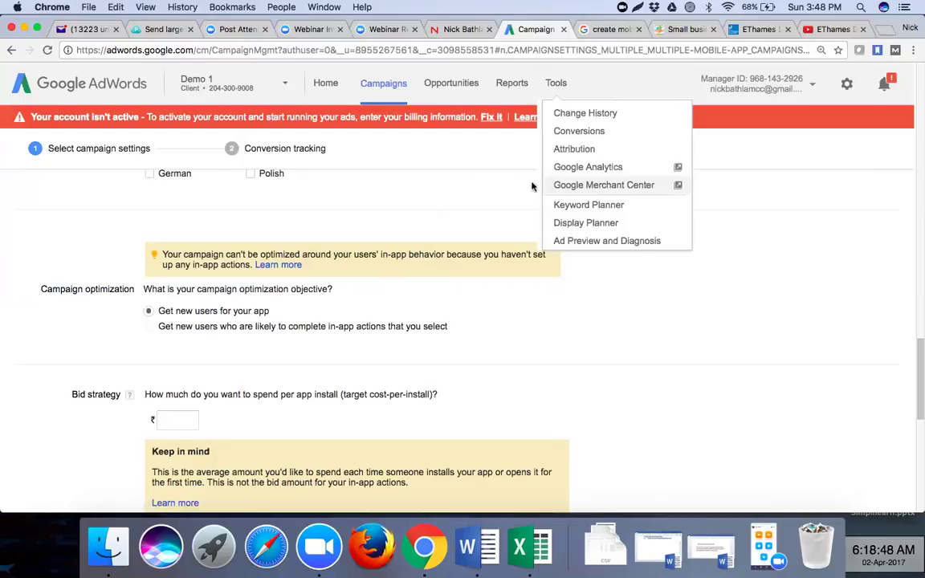
{"action": "left_click", "coordinate": [432, 238]}
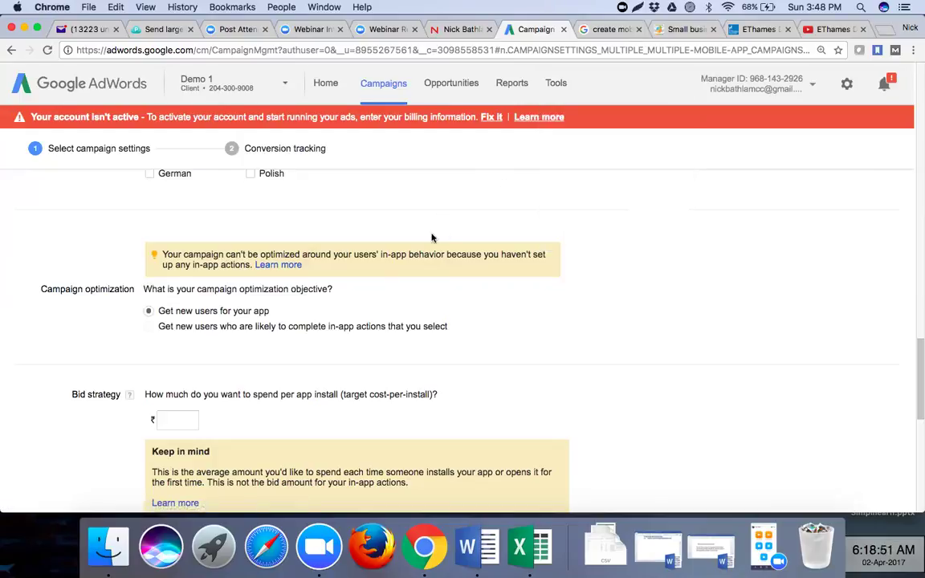
- Set the target cost-per-install to ₹5 and review the estimated app installs chart
{"action": "left_click", "coordinate": [182, 420]}
{"action": "type", "text": "5"}
{"action": "left_click", "coordinate": [276, 431]}
{"action": "scroll", "coordinate": [276, 431], "scroll_direction": "down", "scroll_amount": 5}
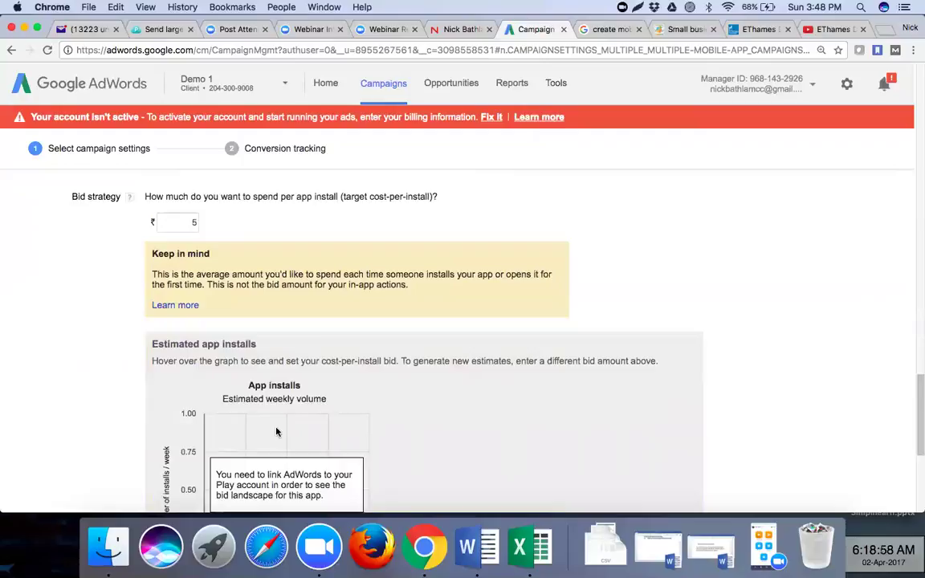
{"action": "scroll", "coordinate": [276, 432], "scroll_direction": "down", "scroll_amount": 2}
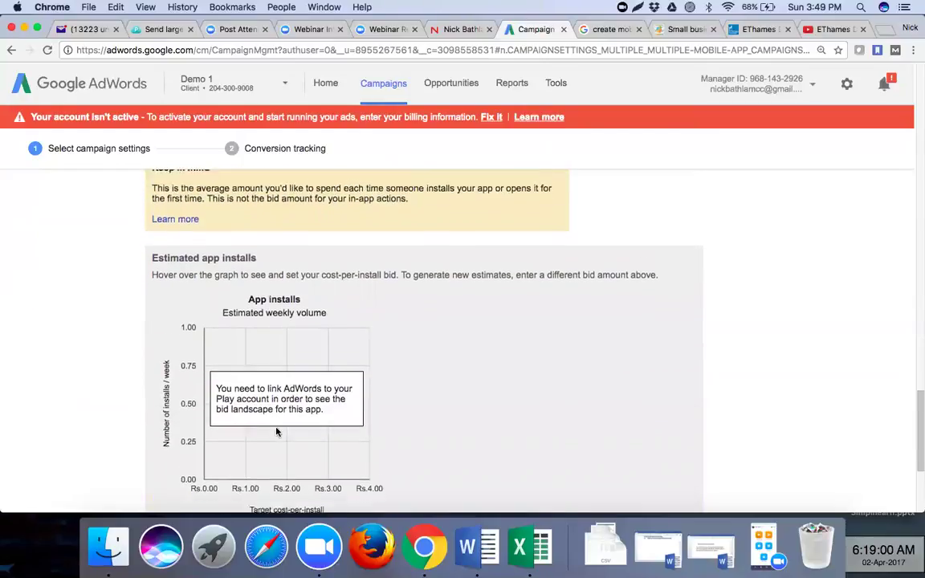
{"action": "scroll", "coordinate": [276, 432], "scroll_direction": "up", "scroll_amount": 1}
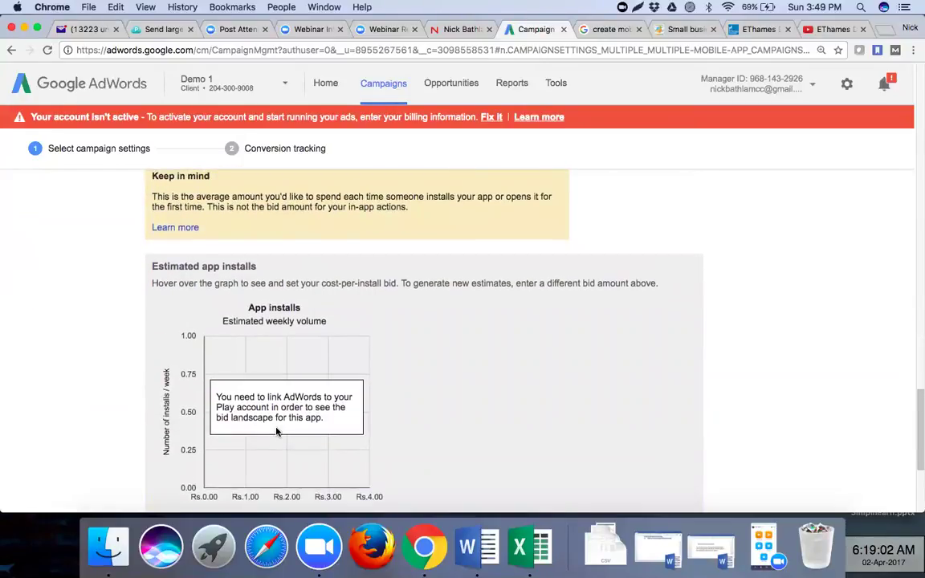
{"action": "scroll", "coordinate": [276, 432], "scroll_direction": "down", "scroll_amount": 5}
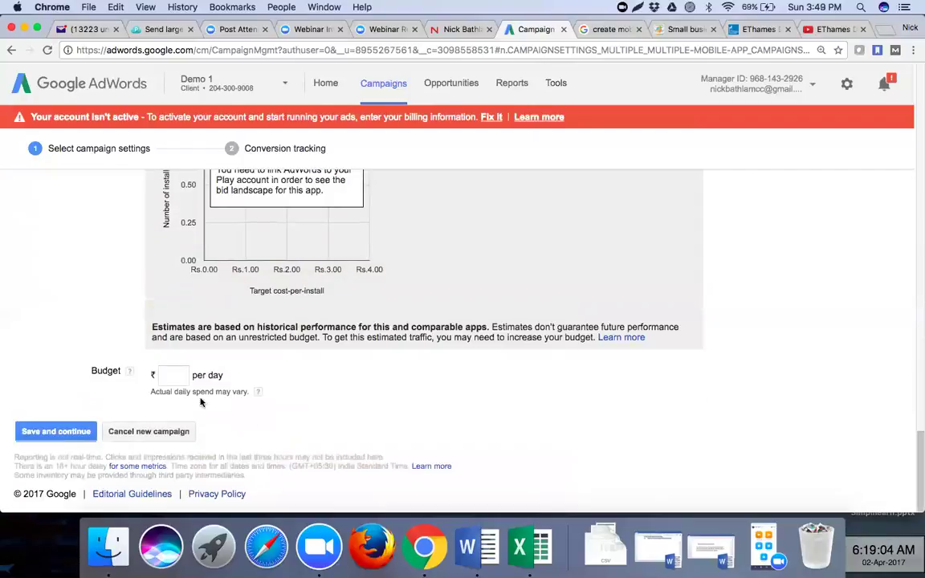
- Enter a ₹150 daily budget and save the campaign settings
{"action": "left_click", "coordinate": [178, 381]}
{"action": "type", "text": "150"}
{"action": "left_click", "coordinate": [42, 434]}
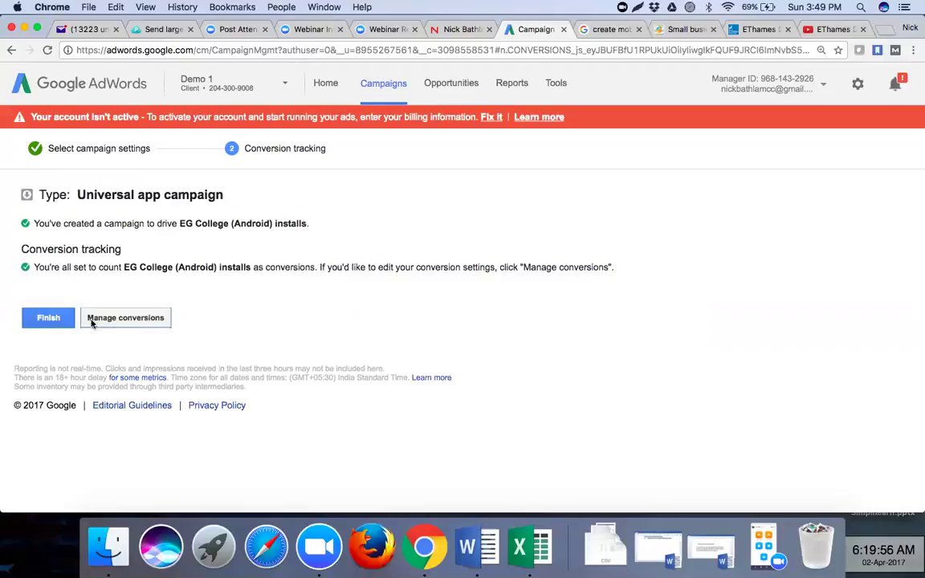
- Finish the Test - Mobile App Campaign and scroll through its Settings summary
{"action": "left_click", "coordinate": [47, 318]}
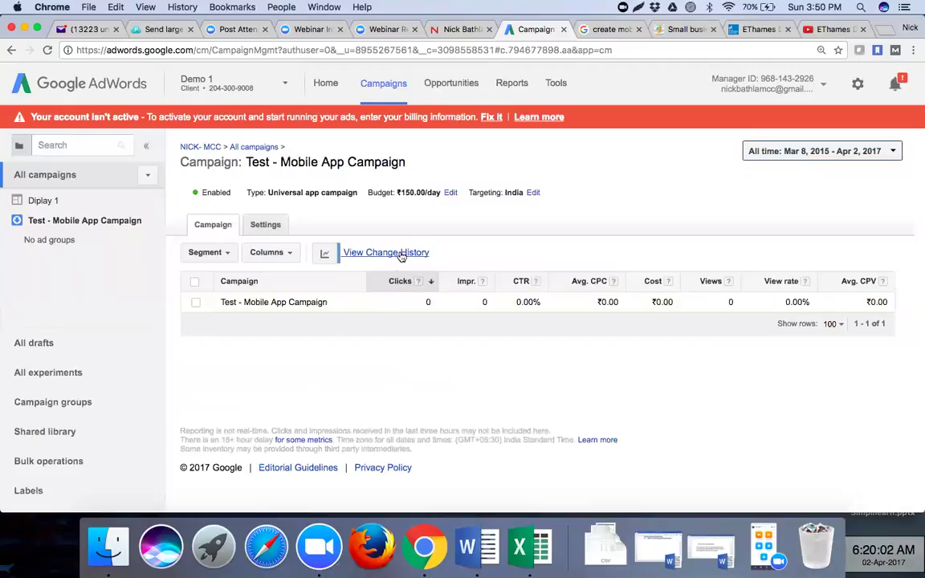
{"action": "left_click", "coordinate": [266, 225]}
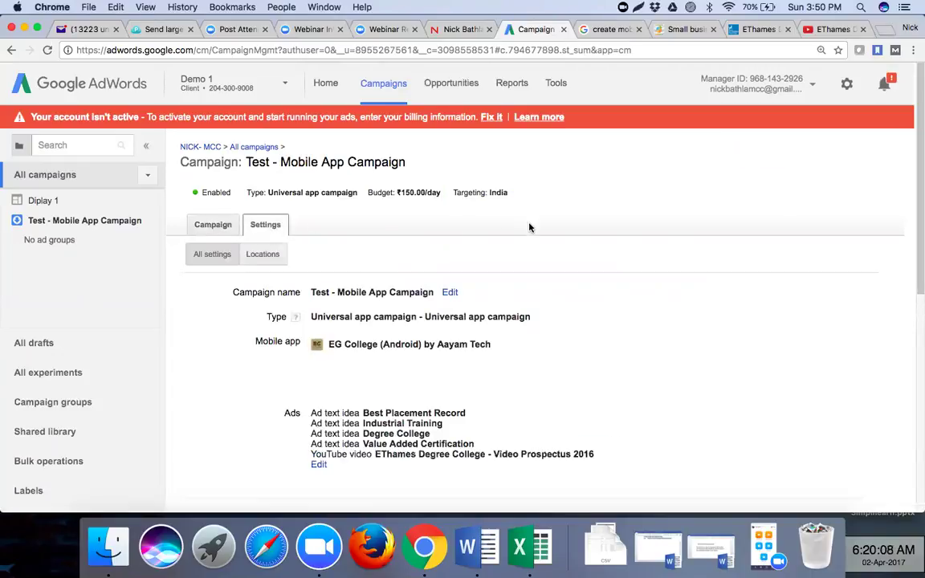
{"action": "scroll", "coordinate": [530, 228], "scroll_direction": "down", "scroll_amount": 7}
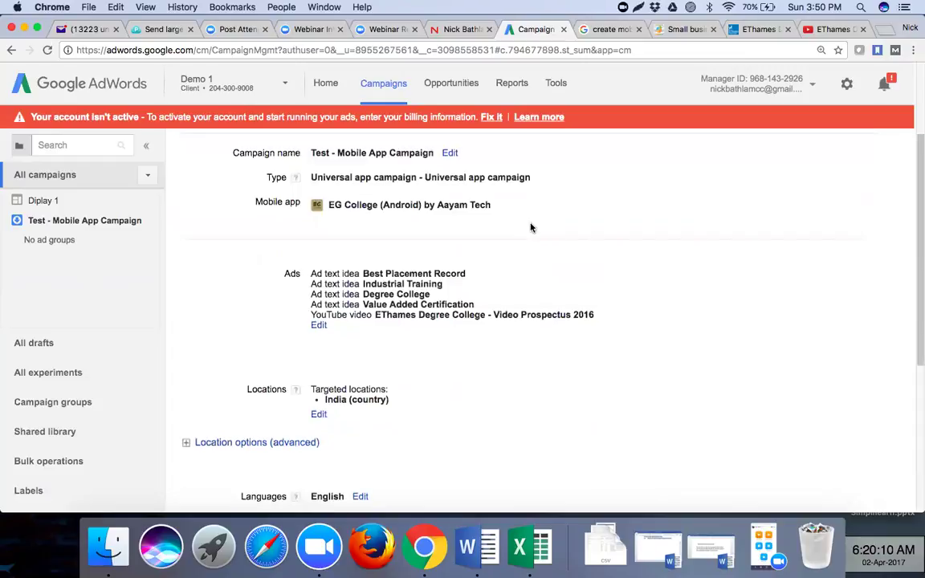
{"action": "scroll", "coordinate": [530, 227], "scroll_direction": "down", "scroll_amount": 3}
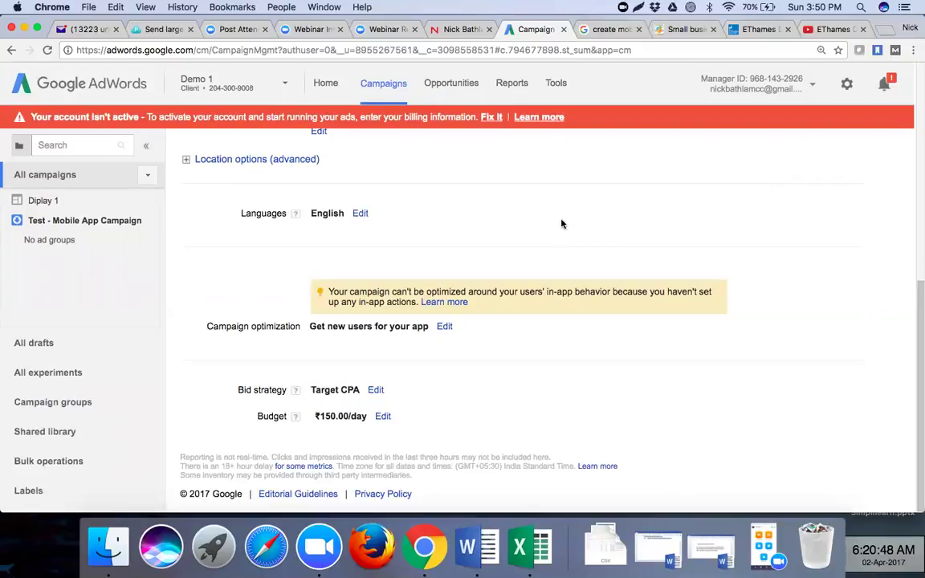
- Open the MailChimp website in a new tab and copy its page address
{"action": "left_click", "coordinate": [886, 30]}
{"action": "type", "text": "m"}
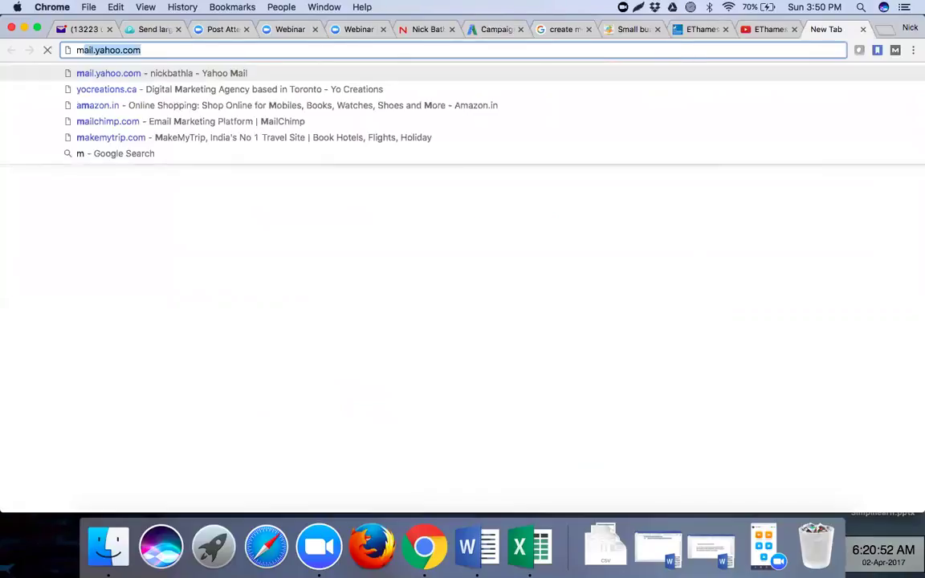
{"action": "type", "text": "a"}
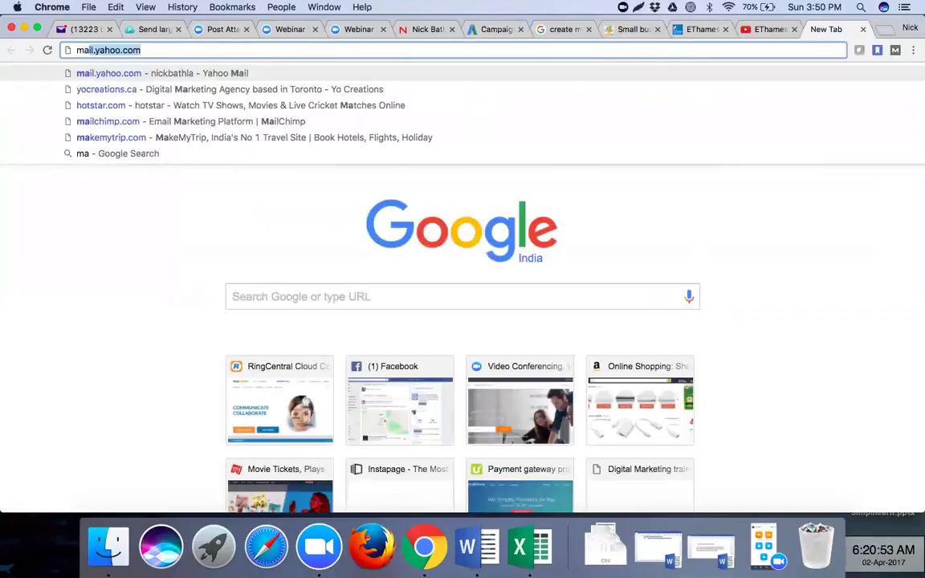
{"action": "type", "text": "ilchimp"}
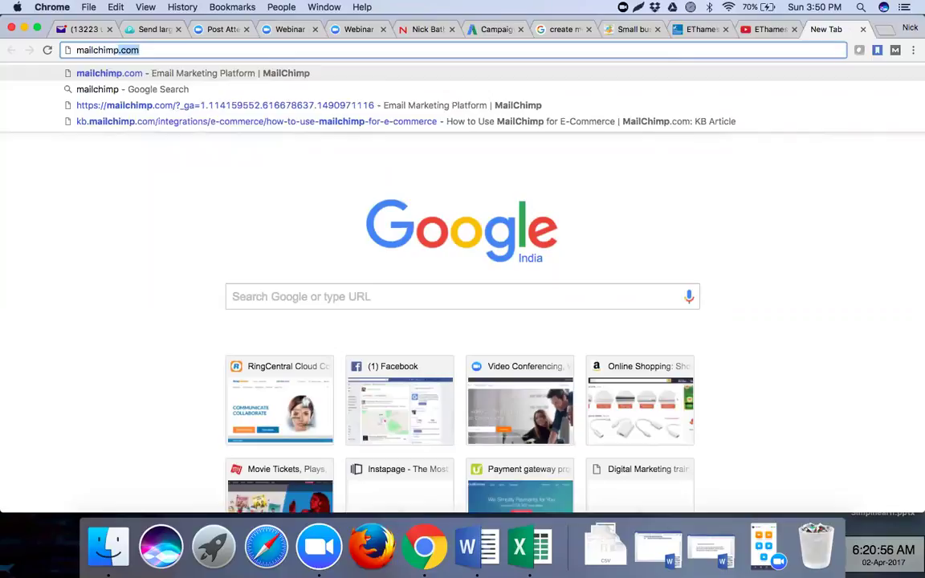
{"action": "key", "text": "Return"}
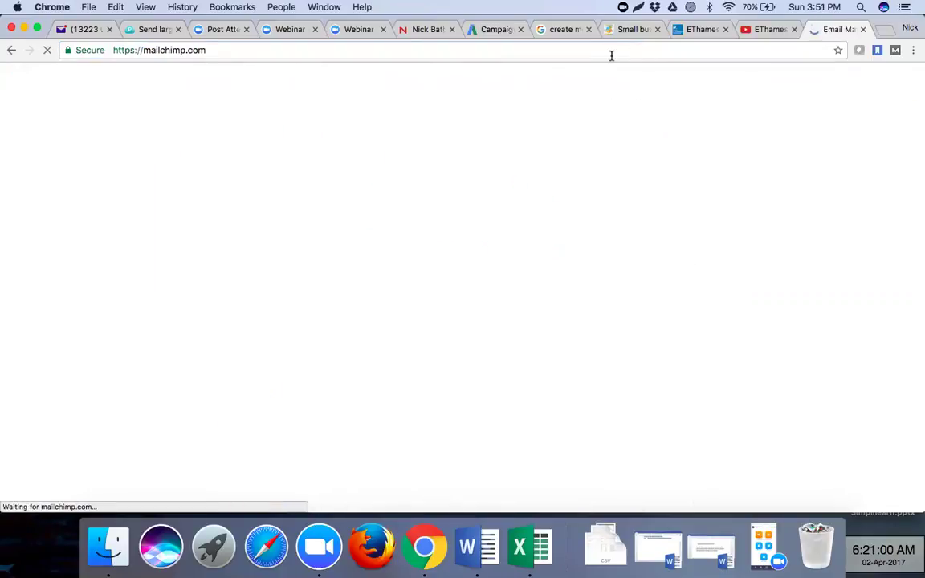
{"action": "left_click", "coordinate": [611, 53]}
{"action": "key", "text": "super+c"}
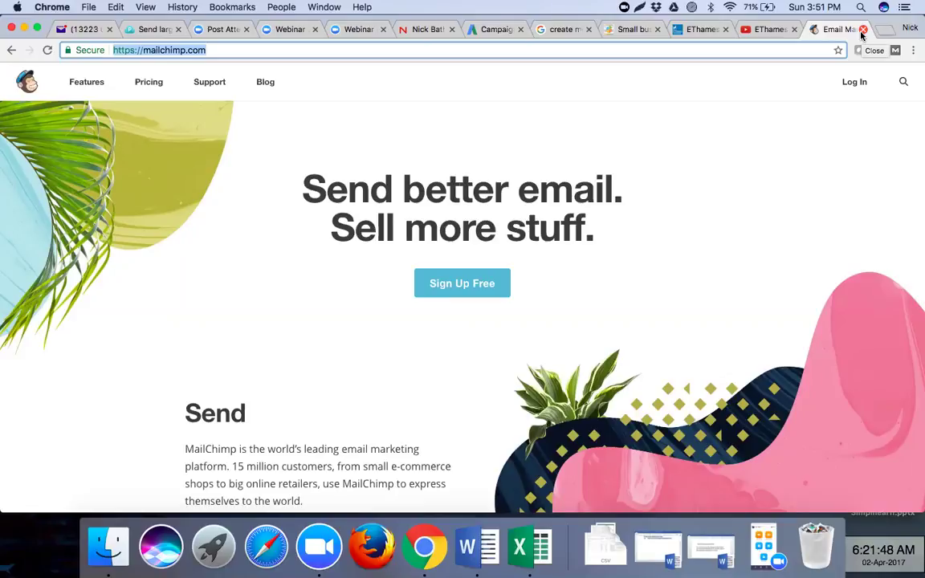
- Load godaddy.com in another new tab
{"action": "left_click", "coordinate": [887, 32]}
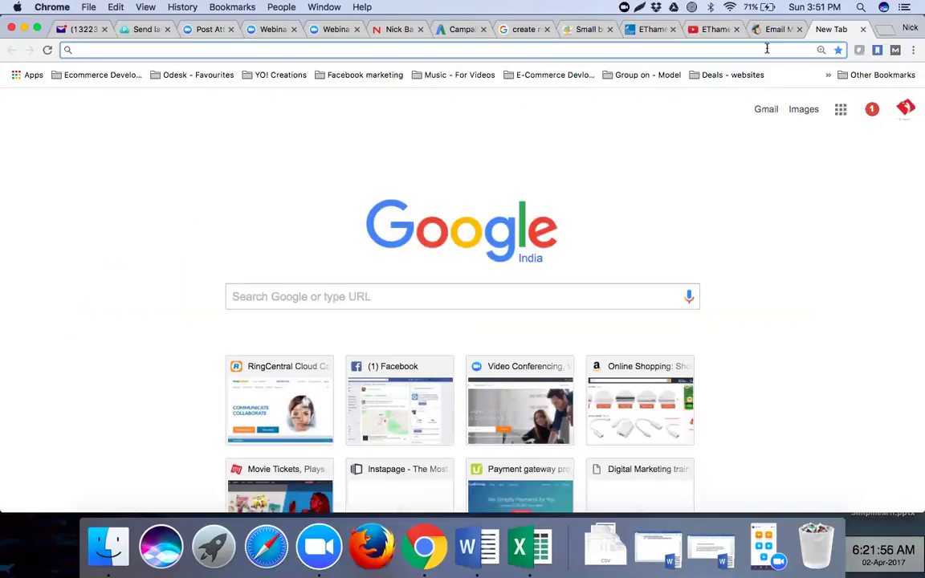
{"action": "type", "text": "goda"}
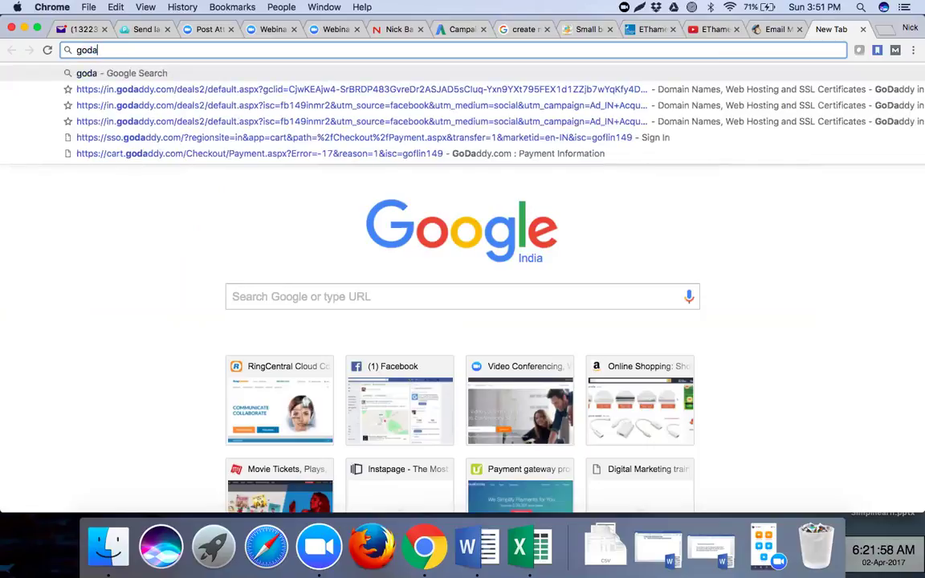
{"action": "type", "text": "ddy.c"}
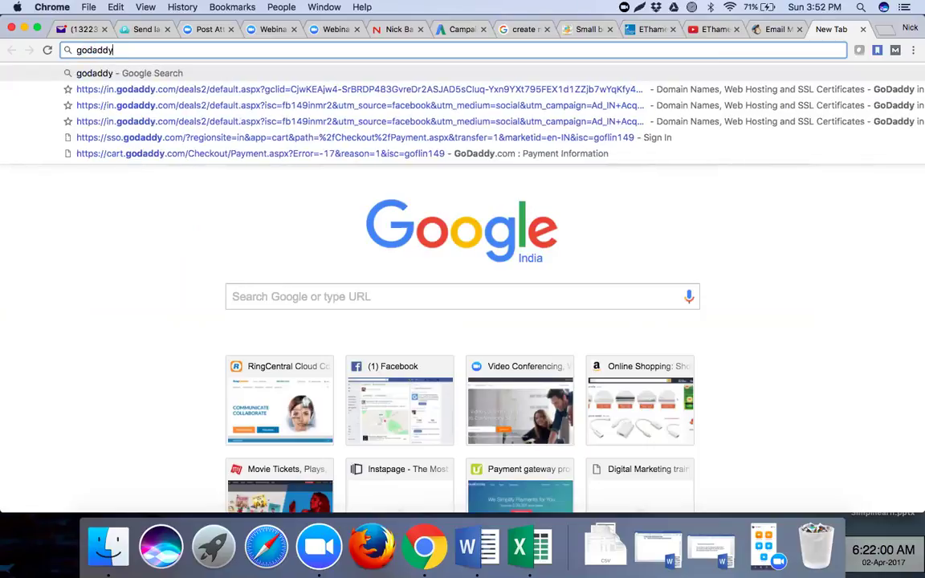
{"action": "type", "text": "om"}
{"action": "key", "text": "Return"}
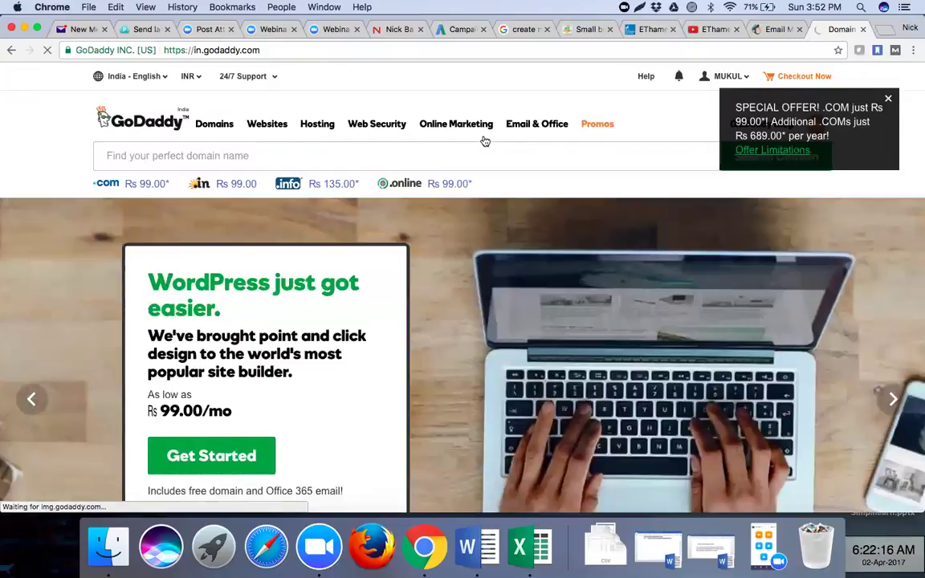
- Search Google for 'buy cheap domain' in a new tab
{"action": "left_click", "coordinate": [883, 29]}
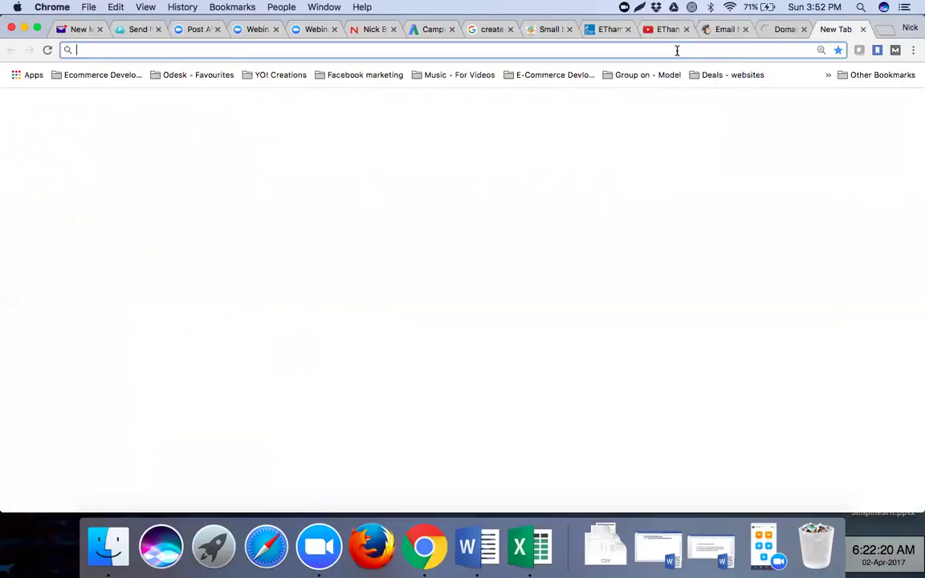
{"action": "type", "text": "google.com"}
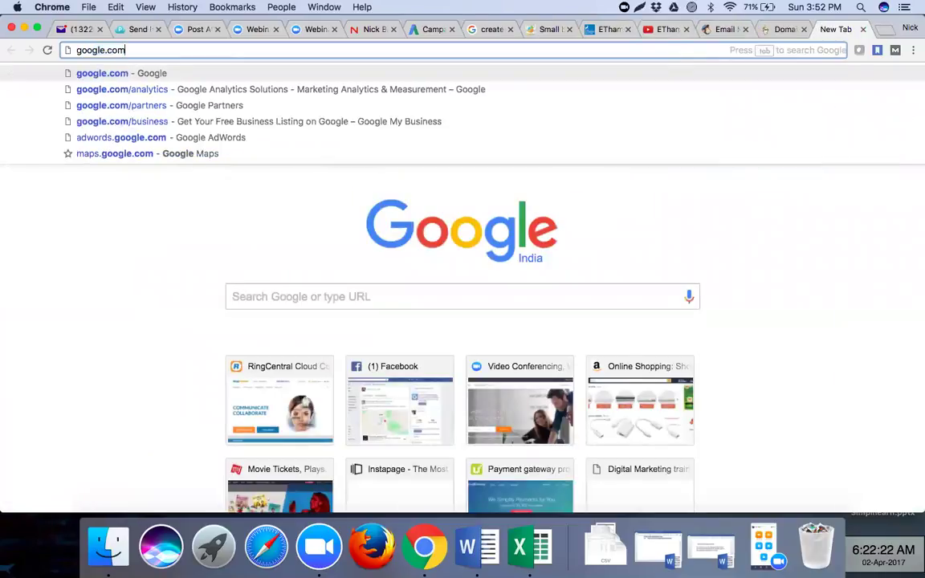
{"action": "key", "text": "Return"}
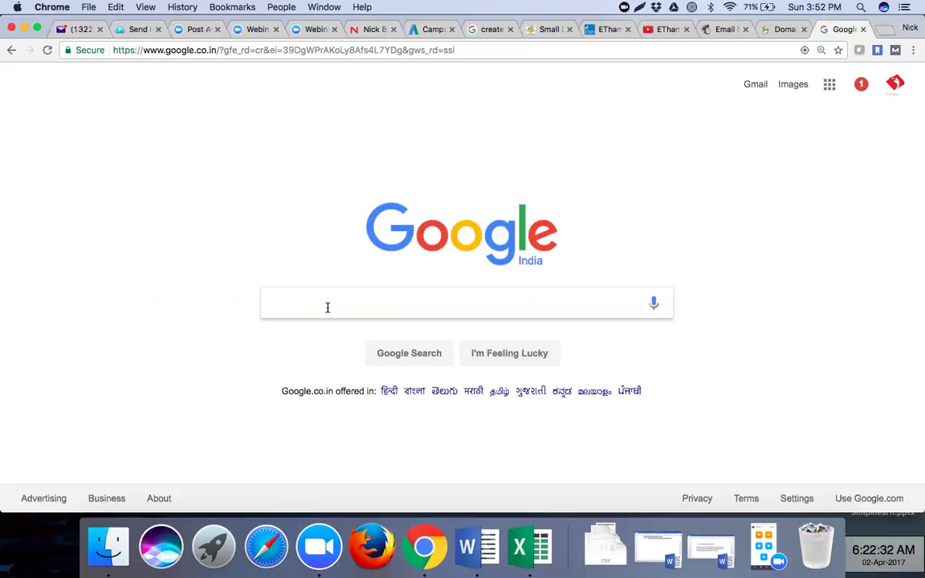
{"action": "type", "text": "buy"}
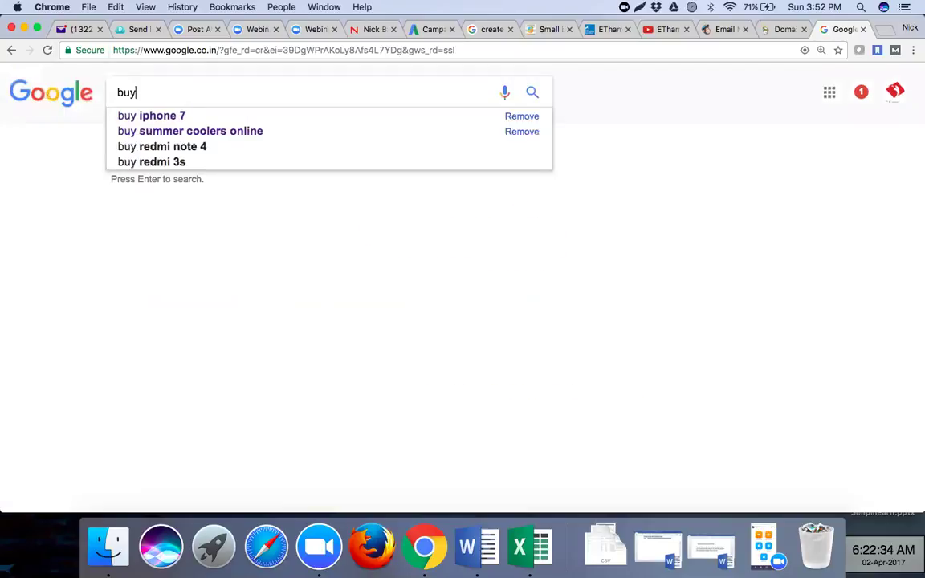
{"action": "type", "text": " cheap domain"}
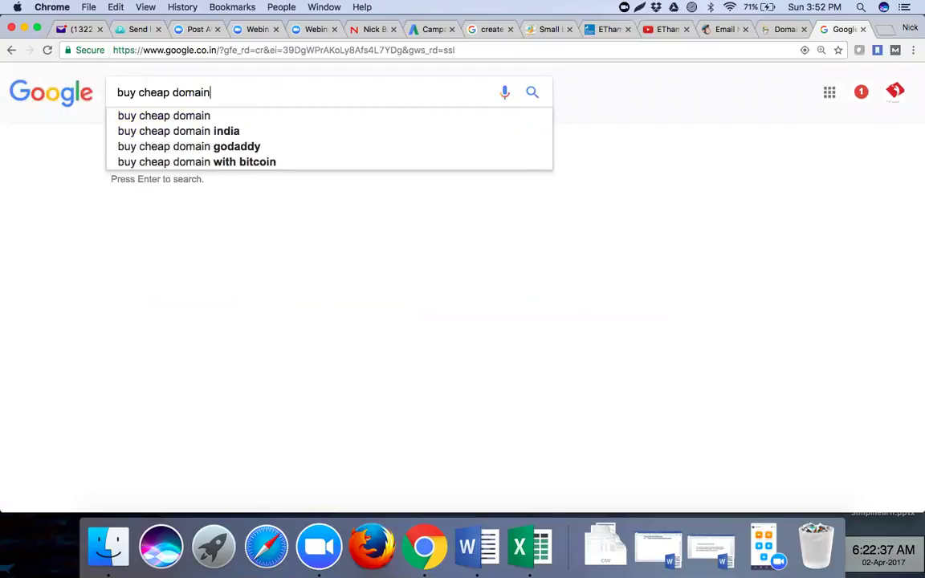
{"action": "key", "text": "Return"}
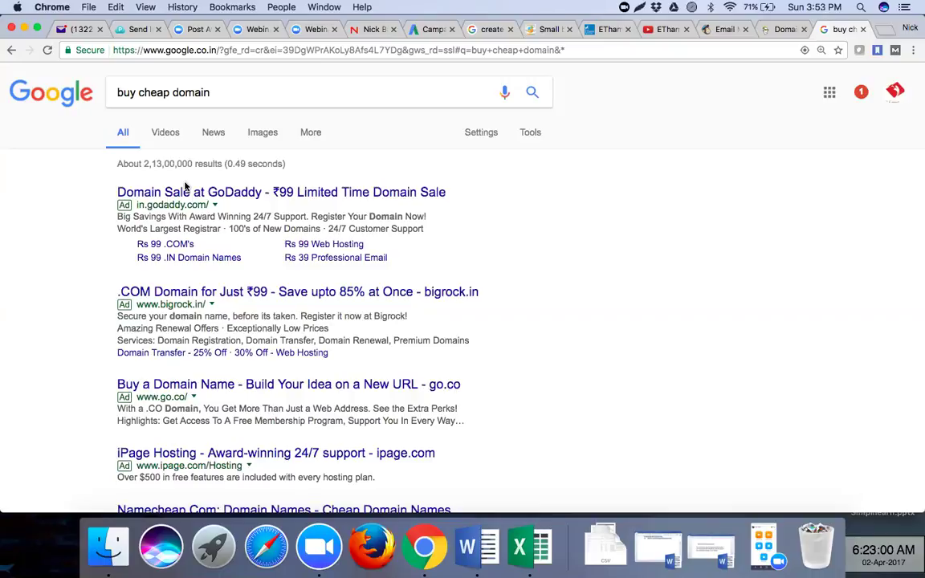
- Open GoDaddy's domain sale ad, then switch to the personal digital marketing website tab
{"action": "left_click", "coordinate": [187, 192]}
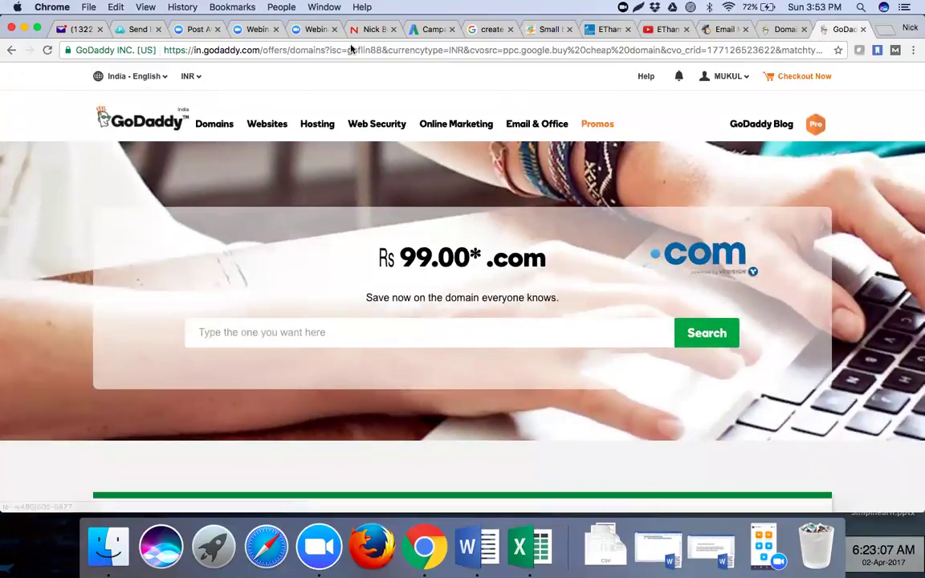
{"action": "left_click", "coordinate": [351, 49]}
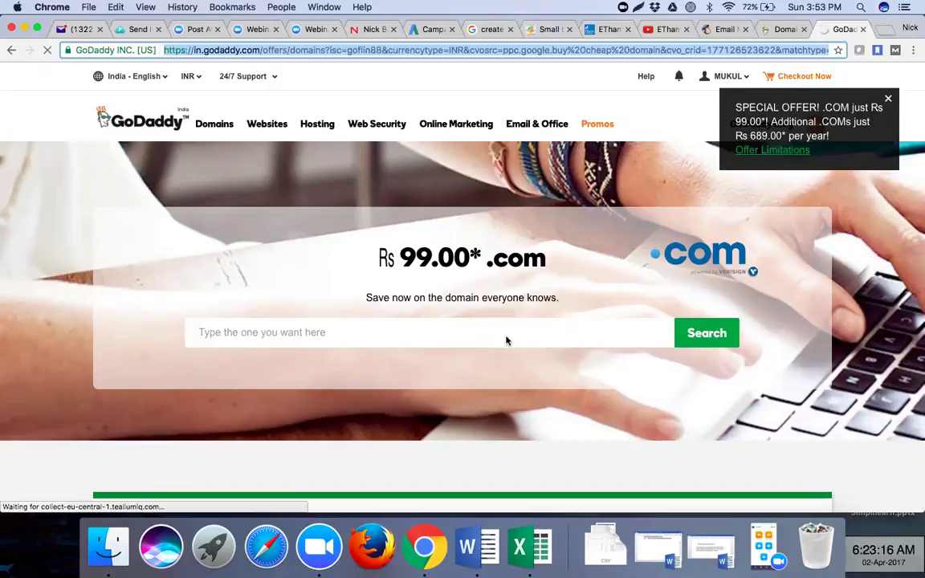
{"action": "left_click", "coordinate": [477, 334]}
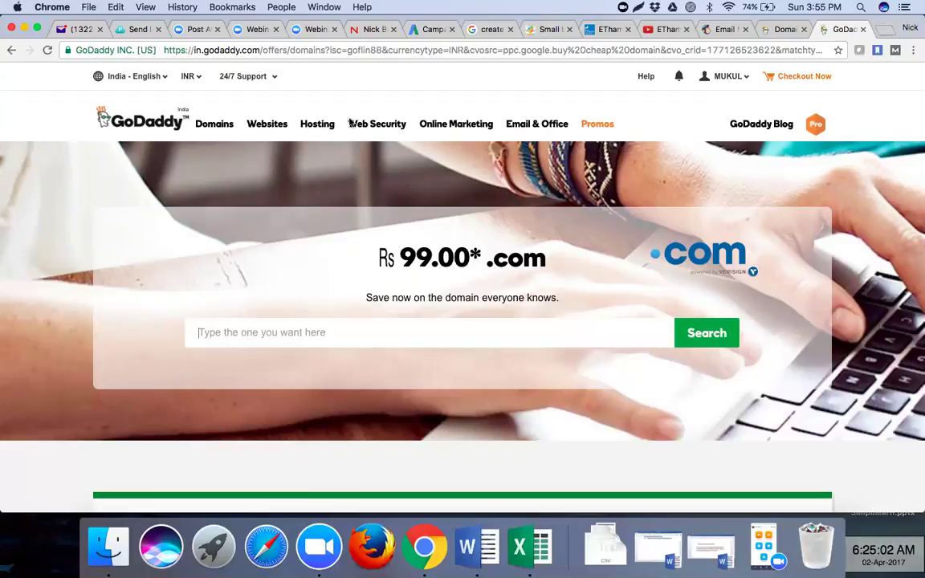
{"action": "left_click", "coordinate": [374, 30]}
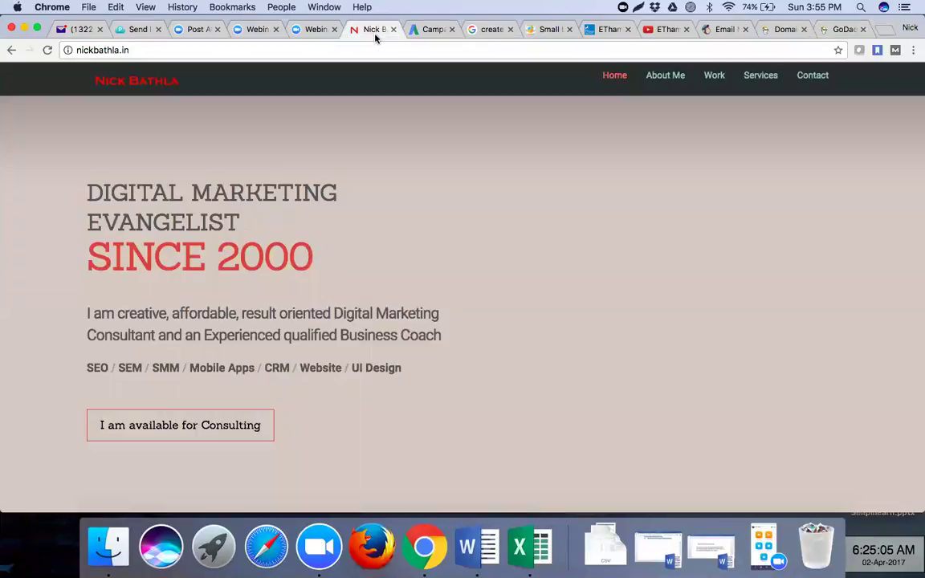
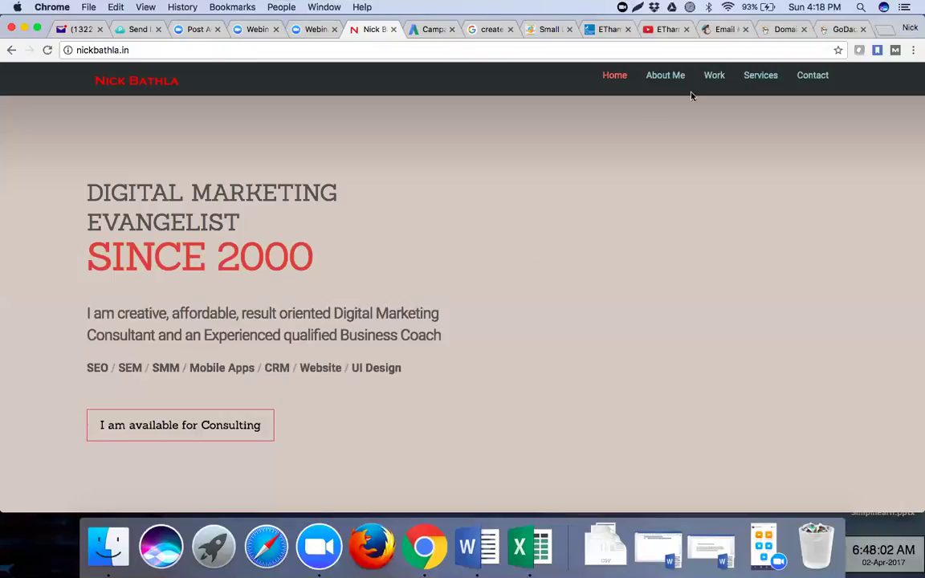
- Switch to the GoDaddy India homepage in the Domain tab
{"action": "left_click", "coordinate": [786, 29]}
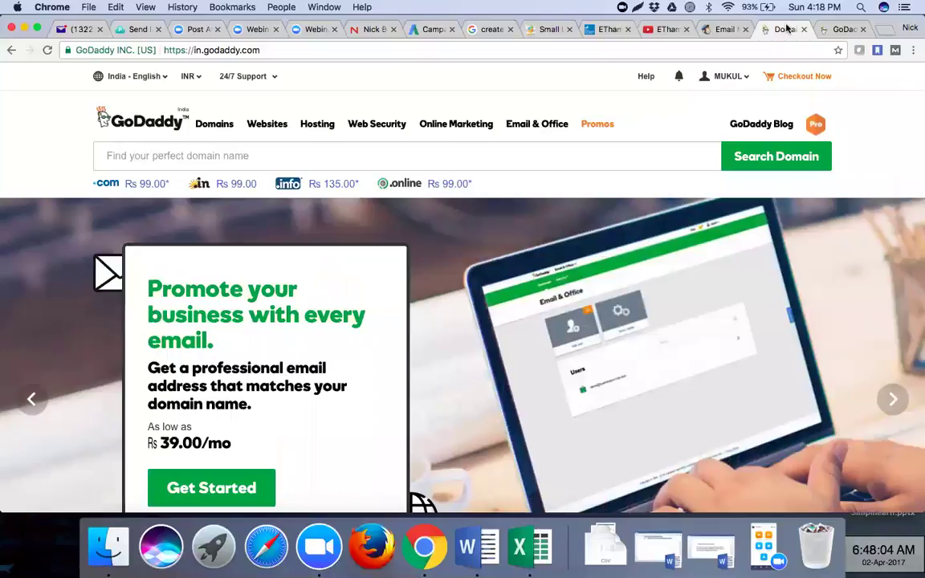
- Check the account's Quick Links, then view the Rs 99.00 .com domain offer page
{"action": "left_click", "coordinate": [733, 78]}
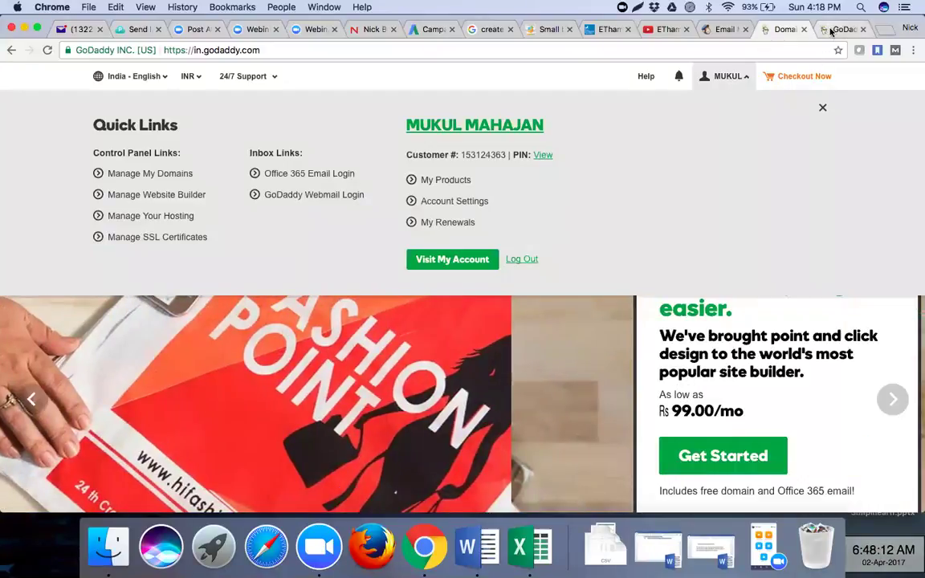
{"action": "left_click", "coordinate": [832, 31]}
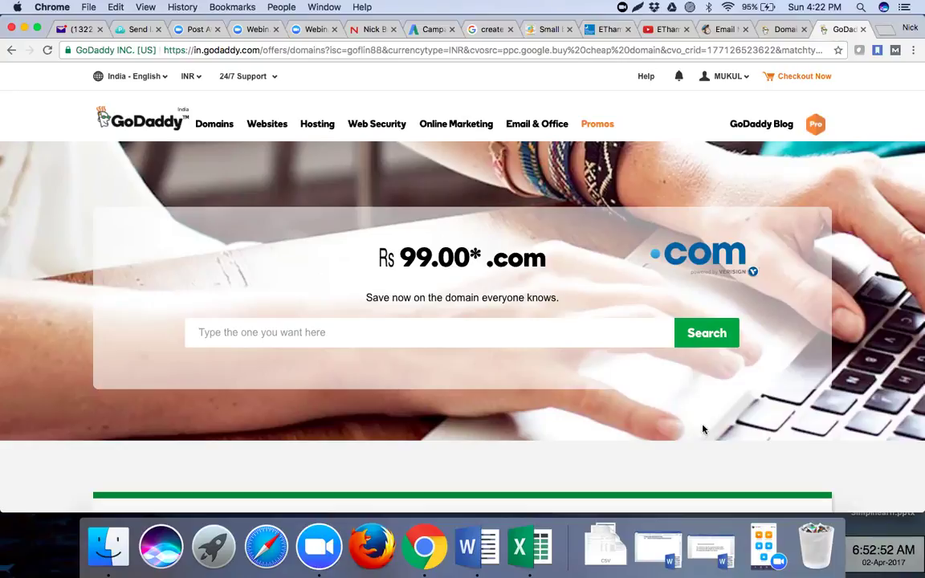
- Switch to the MailChimp homepage tab
{"action": "left_click", "coordinate": [714, 31]}
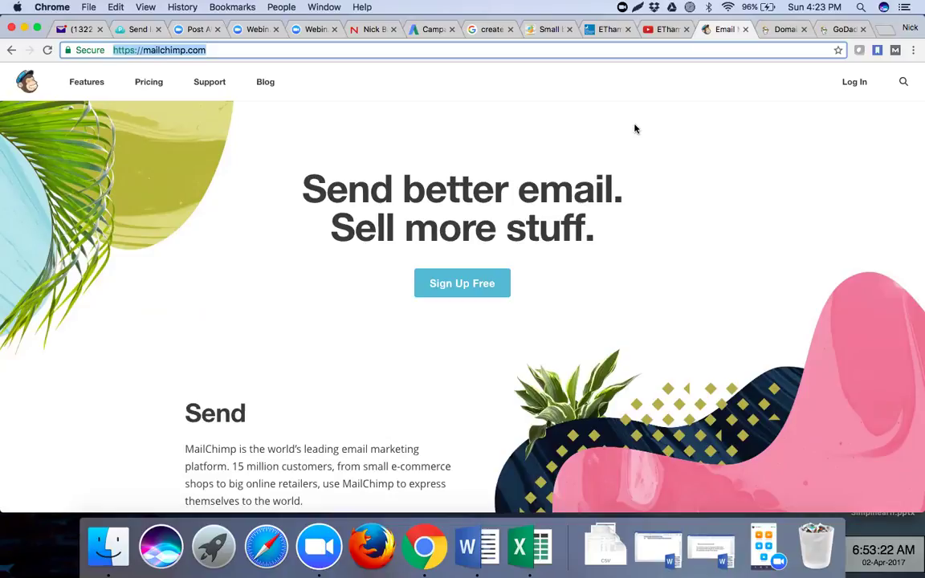
- Go to the EThames Degree College site and open its Enquiry Form page
{"action": "left_click", "coordinate": [598, 32]}
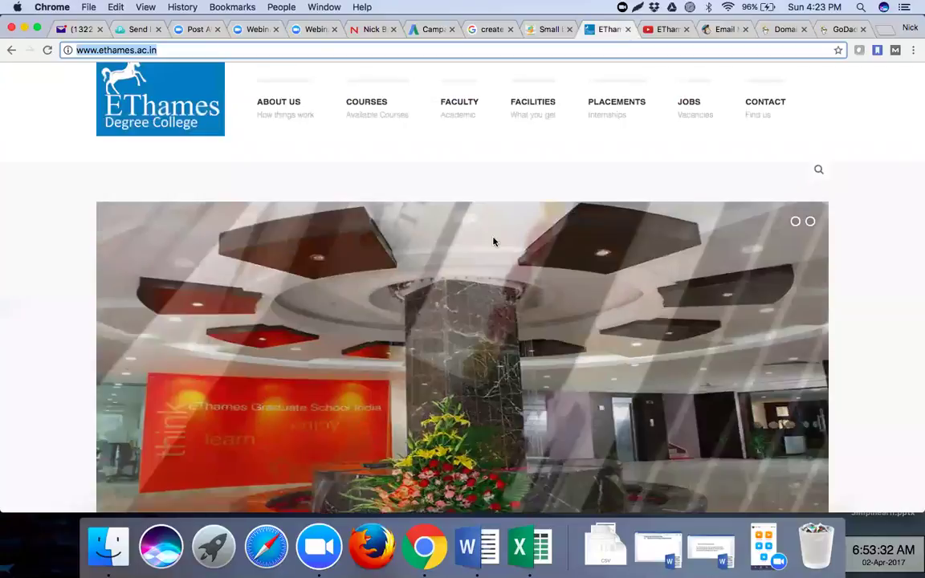
{"action": "scroll", "coordinate": [875, 214], "scroll_direction": "down", "scroll_amount": 3}
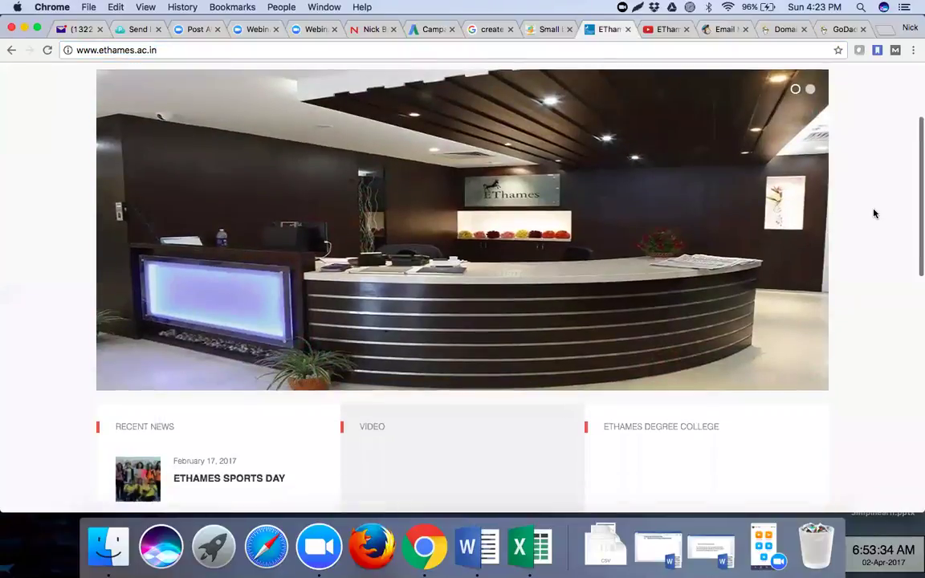
{"action": "scroll", "coordinate": [875, 214], "scroll_direction": "down", "scroll_amount": 5}
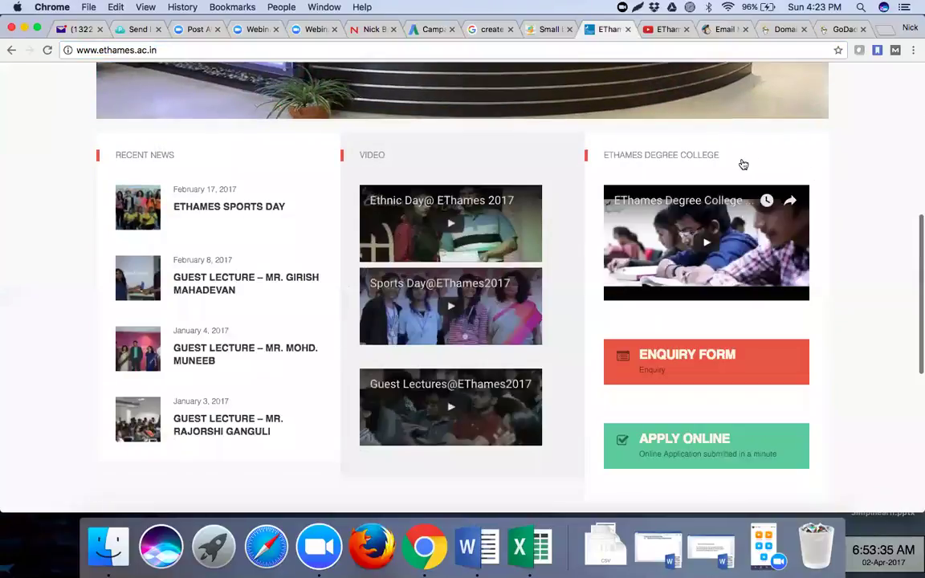
{"action": "scroll", "coordinate": [741, 163], "scroll_direction": "down", "scroll_amount": 5}
{"action": "left_click", "coordinate": [743, 164]}
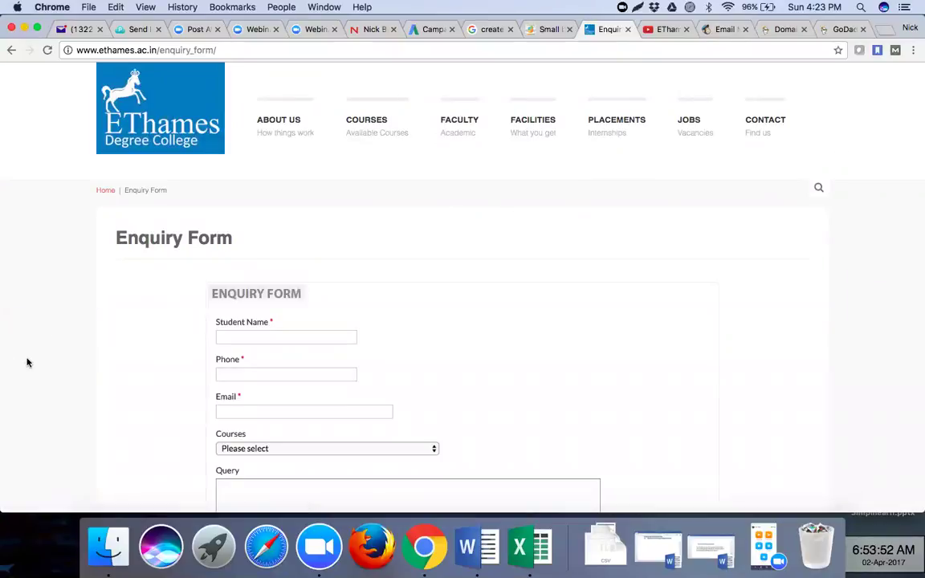
{"action": "scroll", "coordinate": [26, 362], "scroll_direction": "down", "scroll_amount": 5}
{"action": "scroll", "coordinate": [27, 363], "scroll_direction": "down", "scroll_amount": 5}
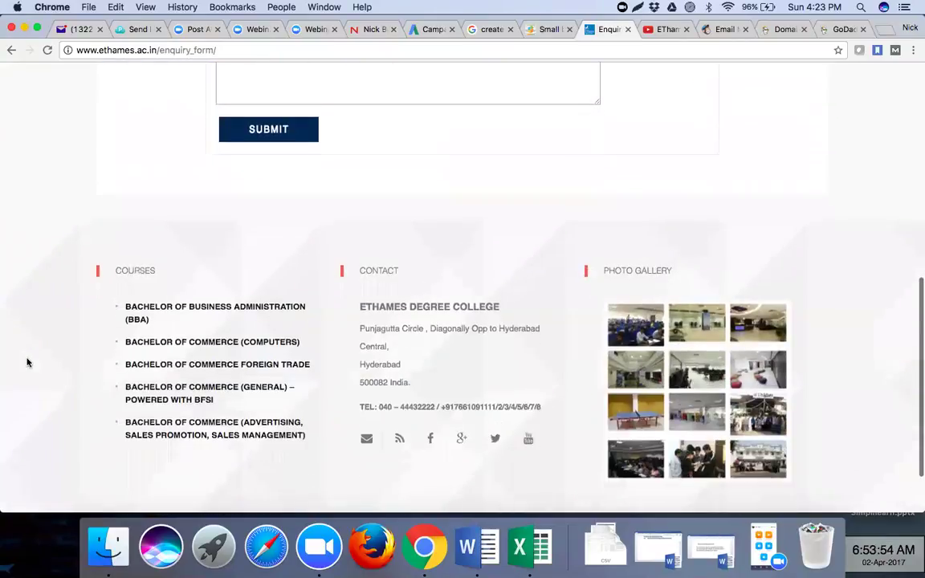
{"action": "scroll", "coordinate": [26, 363], "scroll_direction": "up", "scroll_amount": 2}
{"action": "scroll", "coordinate": [27, 362], "scroll_direction": "up", "scroll_amount": 10}
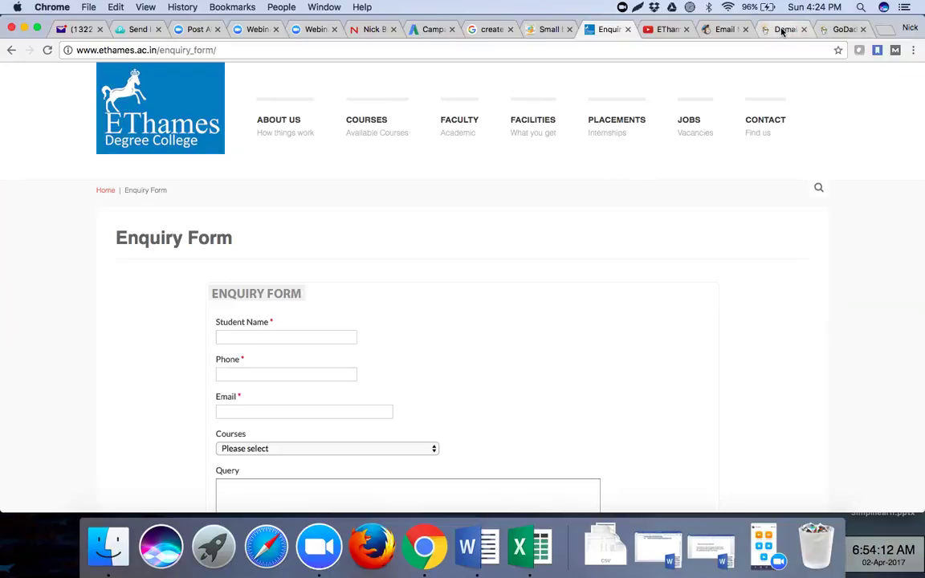
- Open a new blank tab in Chrome
{"action": "left_click", "coordinate": [886, 34]}
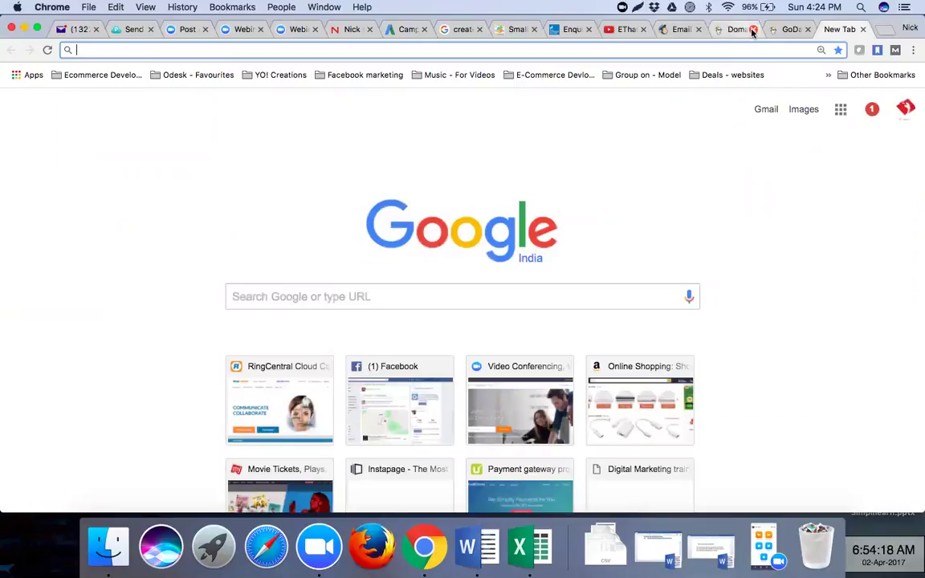
- Close the Domain and GoDaddy tabs and load constantcontact.com in the blank tab
{"action": "left_click", "coordinate": [752, 30]}
{"action": "left_click", "coordinate": [751, 30]}
{"action": "left_click", "coordinate": [678, 30]}
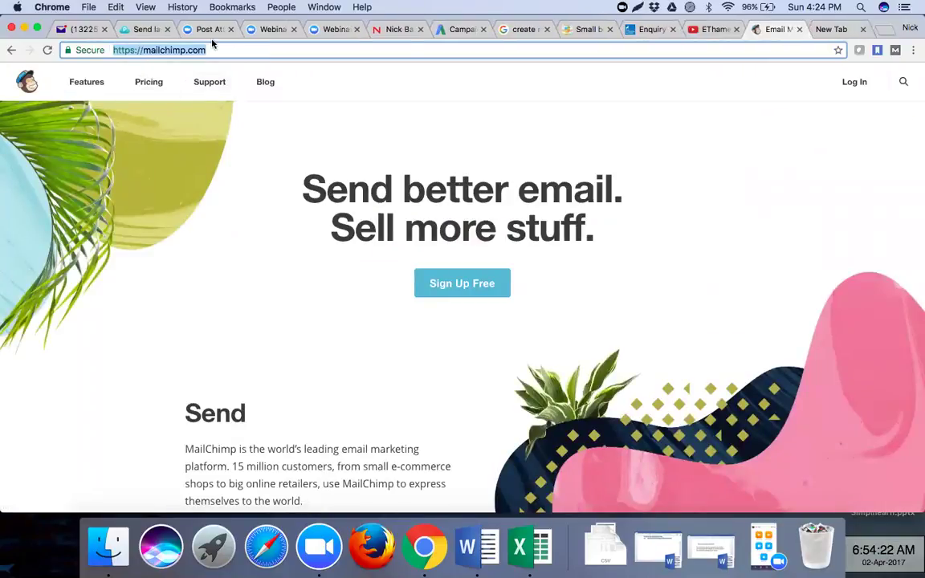
{"action": "left_click", "coordinate": [827, 30]}
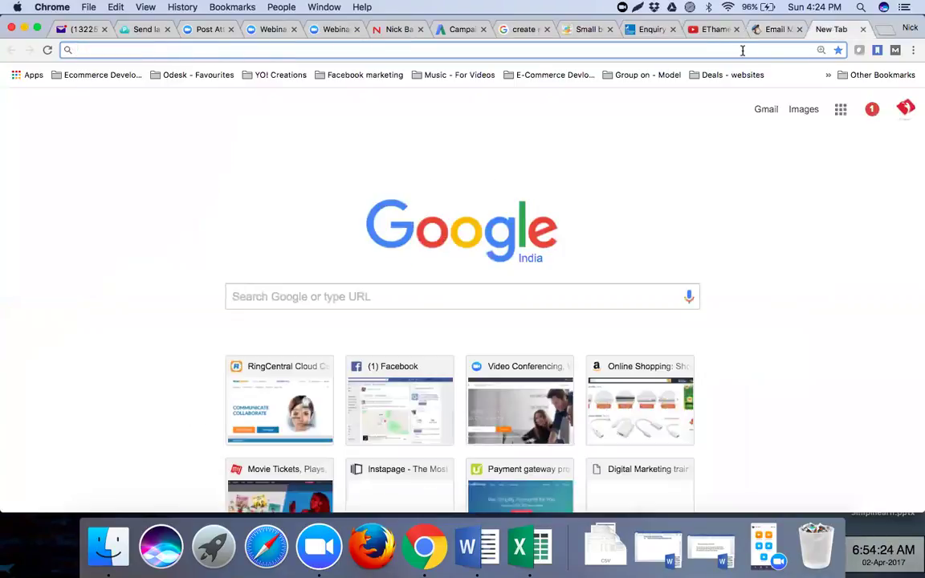
{"action": "type", "text": "con"}
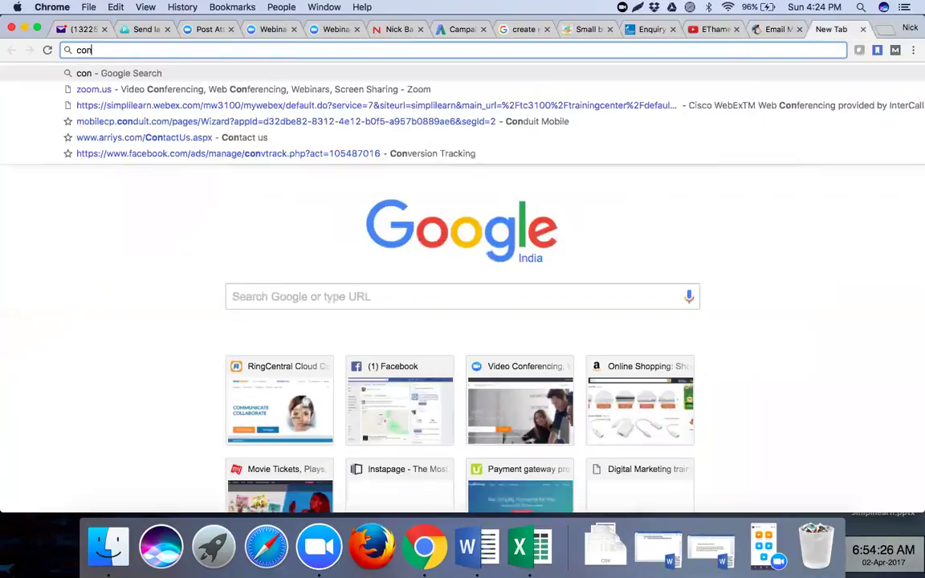
{"action": "type", "text": "stantcontact.com"}
{"action": "key", "text": "Return"}
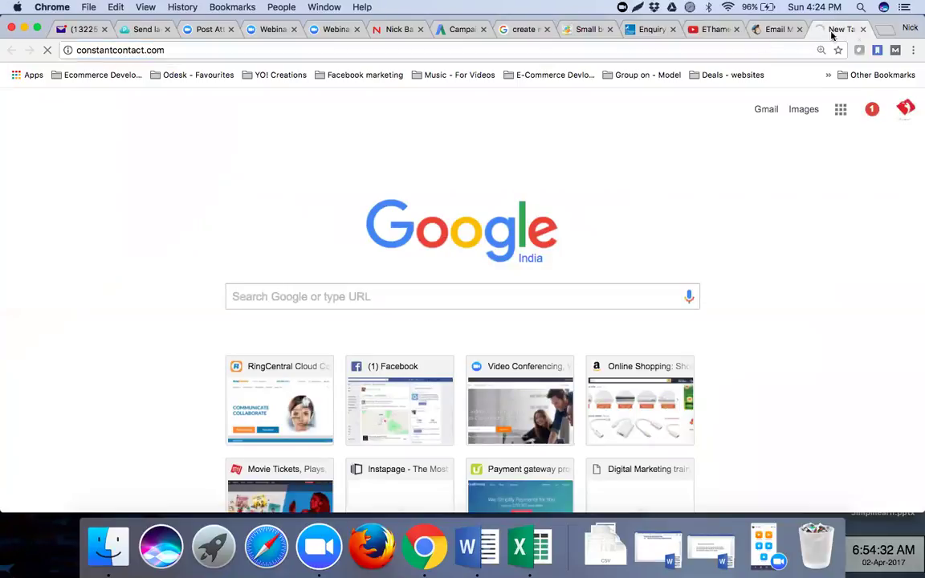
- Search Google for getresponse, verticalresponse and mandrill in separate tabs, viewing the getresponse results
{"action": "left_click", "coordinate": [886, 29]}
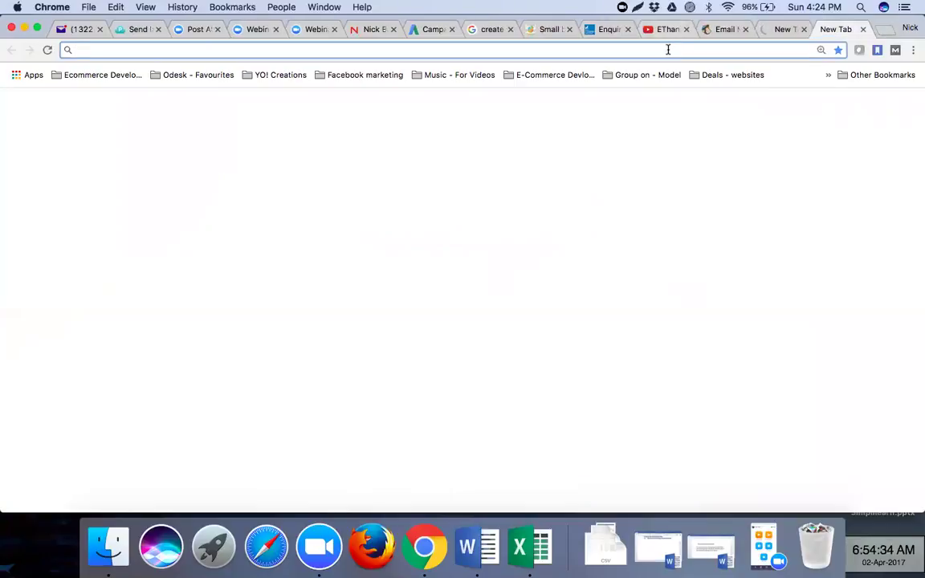
{"action": "type", "text": "getresponse"}
{"action": "key", "text": "Return"}
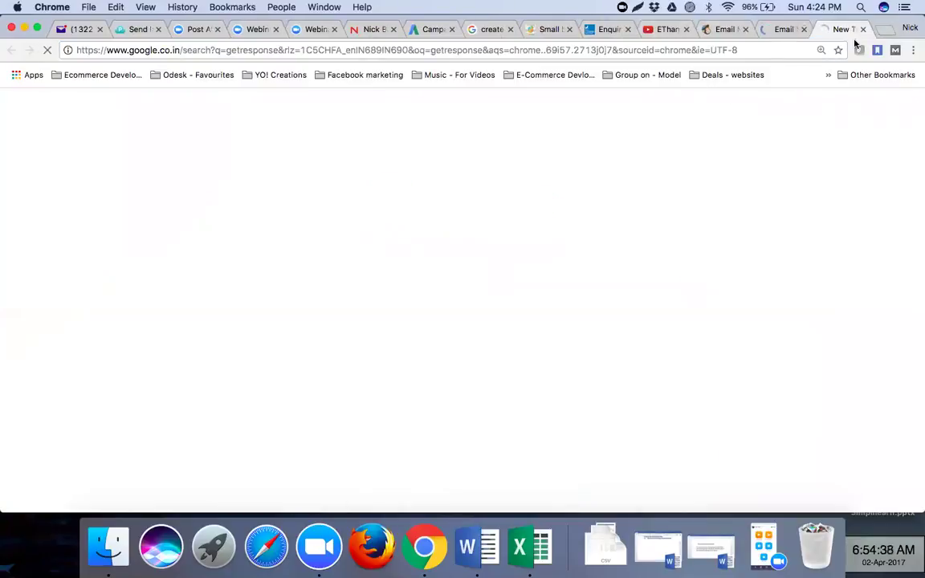
{"action": "left_click", "coordinate": [886, 29]}
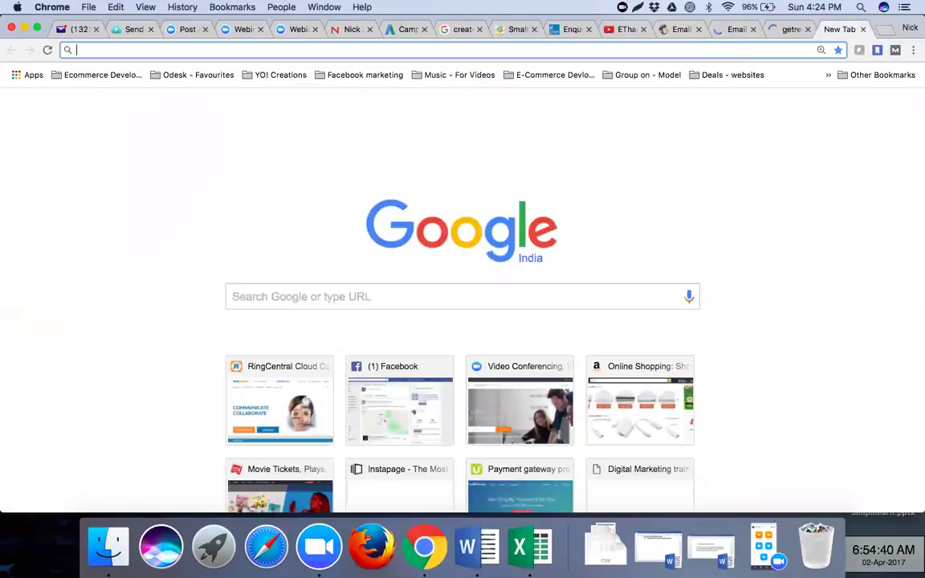
{"action": "type", "text": "vertical"}
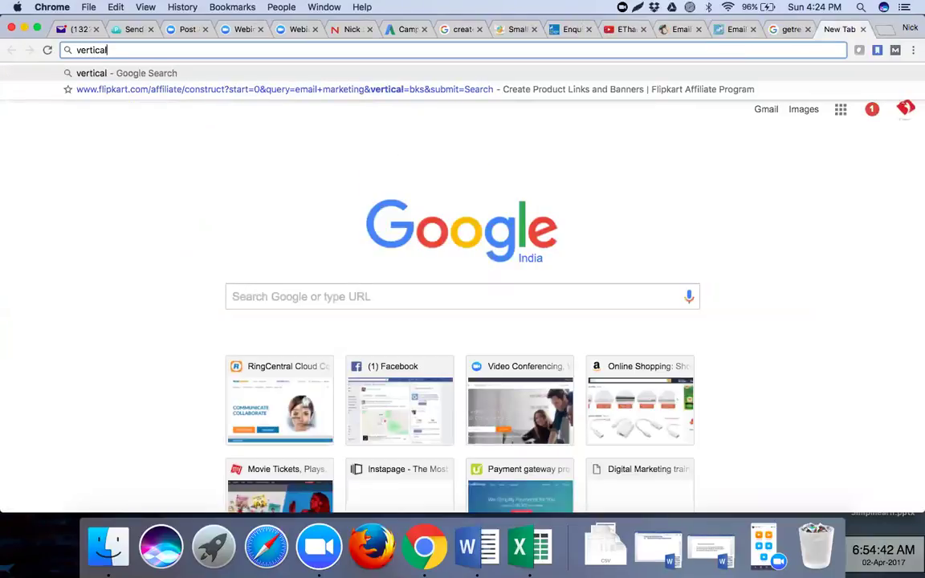
{"action": "type", "text": "response"}
{"action": "key", "text": "Return"}
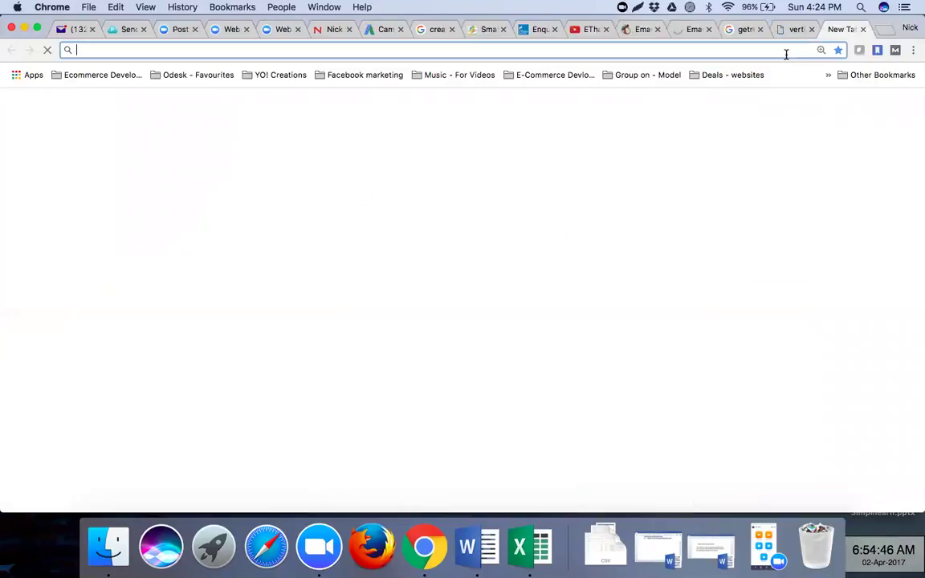
{"action": "type", "text": "mandrill"}
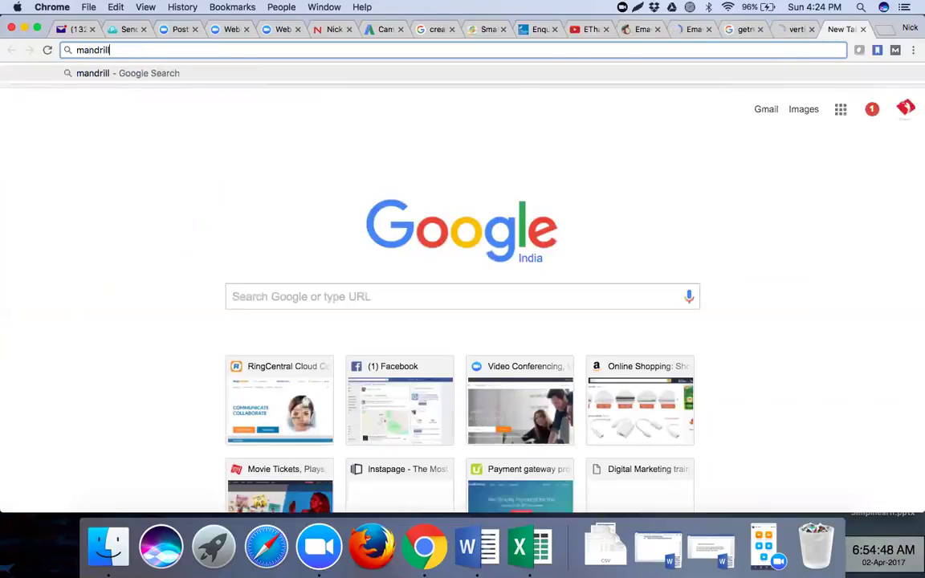
{"action": "key", "text": "Return"}
{"action": "left_click", "coordinate": [740, 31]}
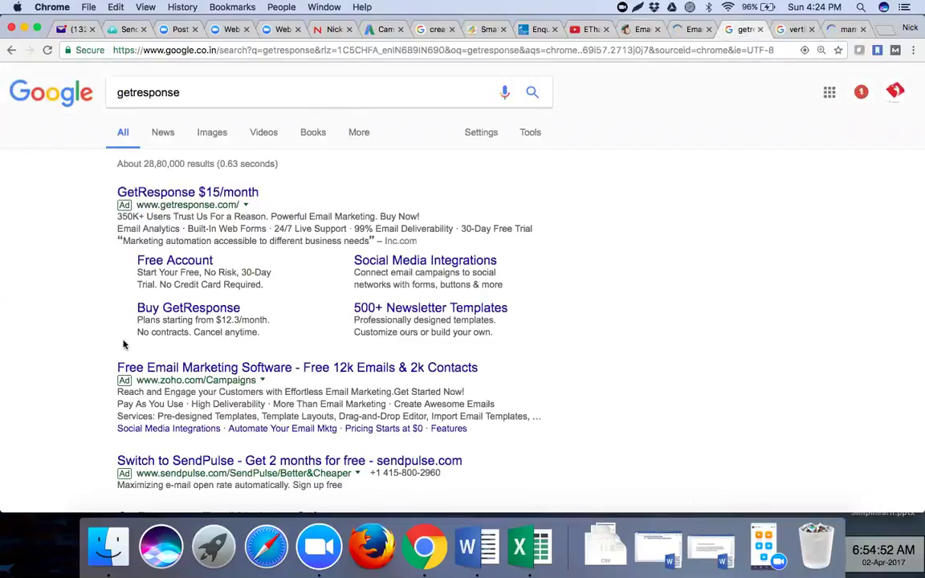
- Open the Zoho Campaigns ad from the getresponse results in a new tab
{"action": "scroll", "coordinate": [94, 363], "scroll_direction": "down", "scroll_amount": 1}
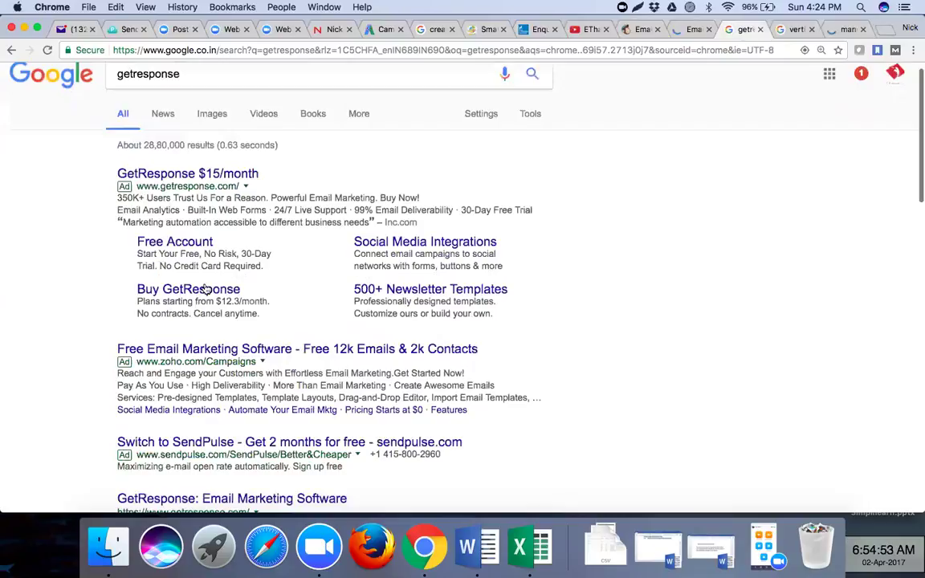
{"action": "scroll", "coordinate": [553, 155], "scroll_direction": "down", "scroll_amount": 3}
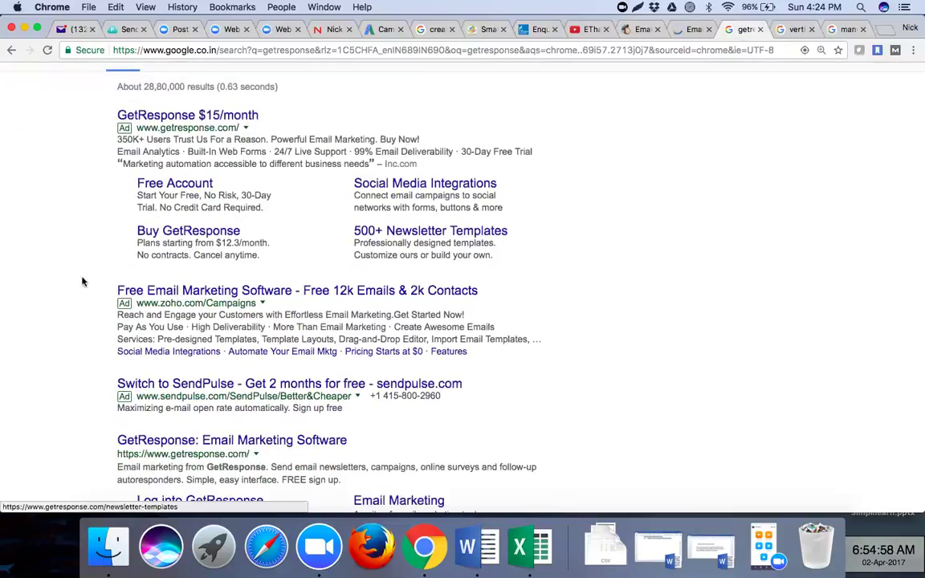
{"action": "right_click", "coordinate": [196, 298]}
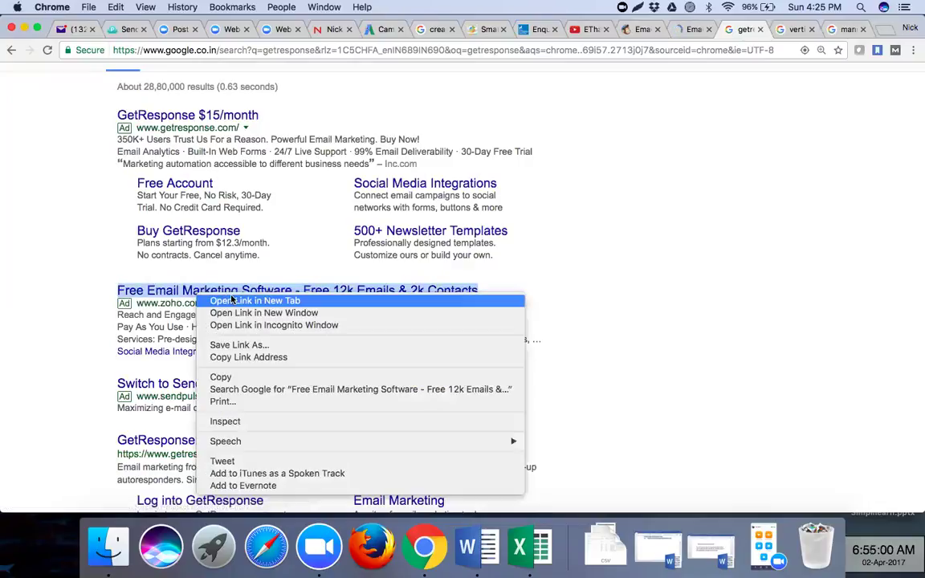
{"action": "left_click", "coordinate": [217, 302]}
{"action": "left_click", "coordinate": [73, 321]}
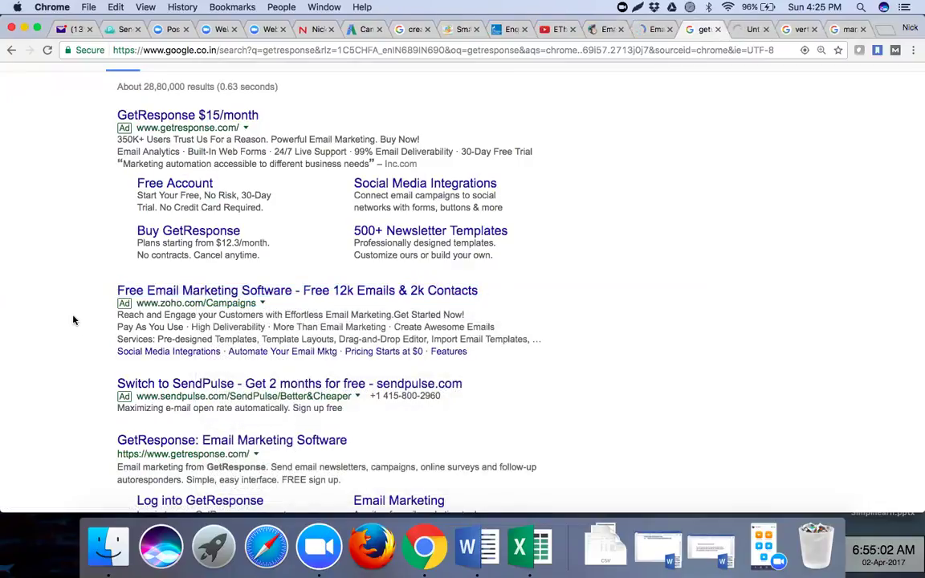
- Open the GetResponse site in a new tab, then view the Zoho Campaigns page
{"action": "scroll", "coordinate": [73, 321], "scroll_direction": "down", "scroll_amount": 3}
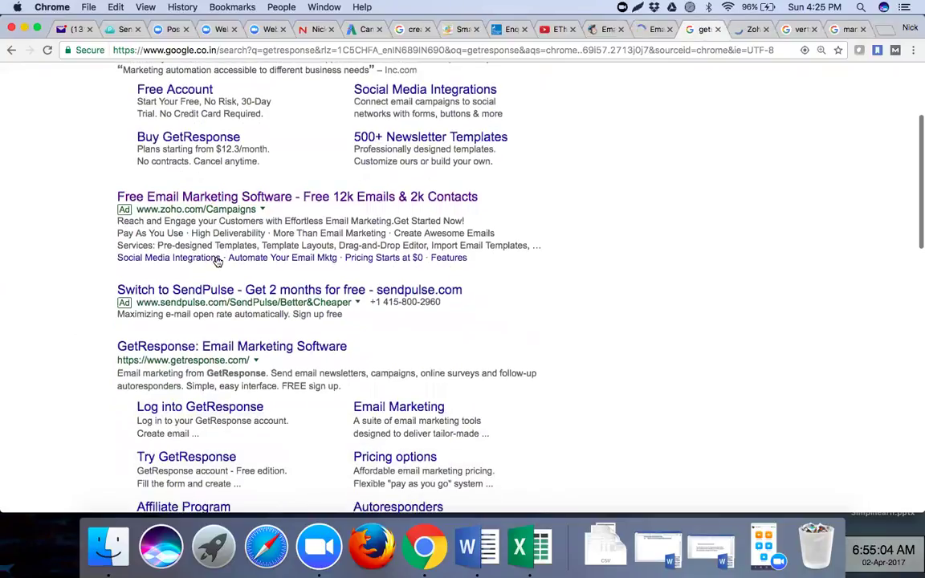
{"action": "scroll", "coordinate": [217, 262], "scroll_direction": "down", "scroll_amount": 1}
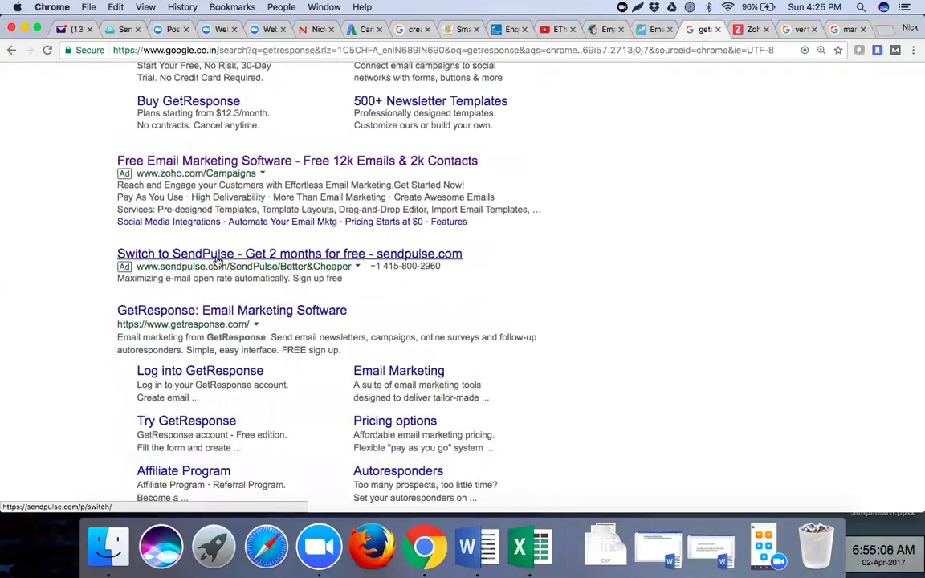
{"action": "right_click", "coordinate": [184, 316]}
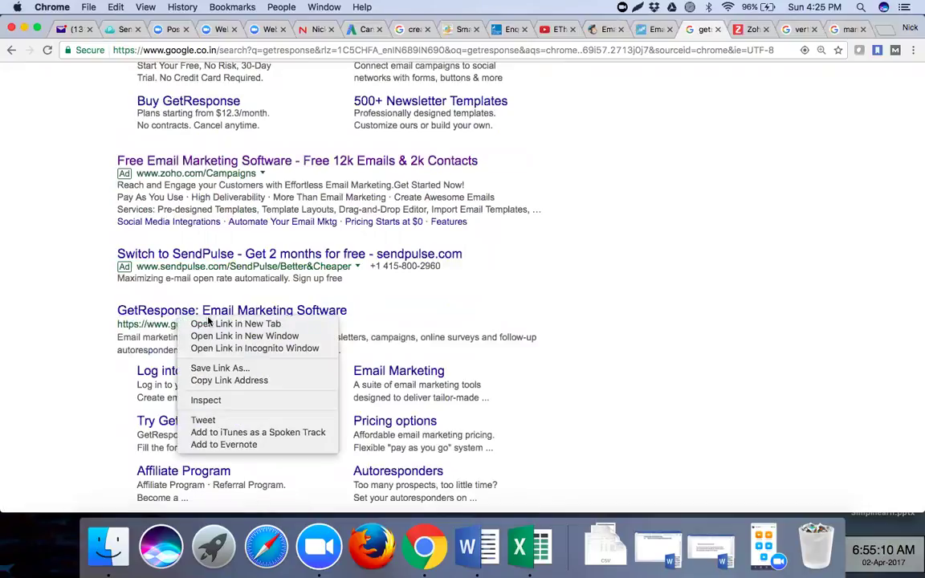
{"action": "left_click", "coordinate": [236, 324]}
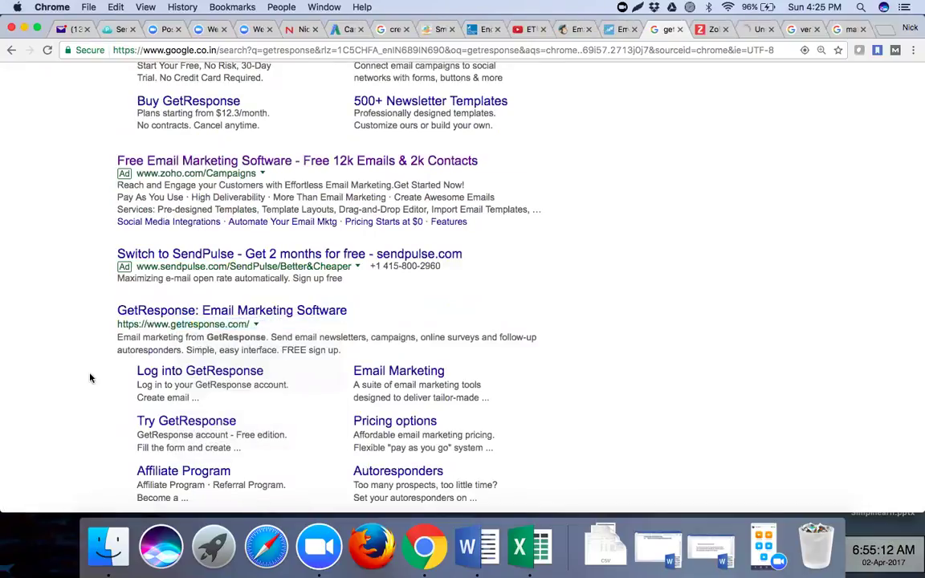
{"action": "scroll", "coordinate": [90, 377], "scroll_direction": "down", "scroll_amount": 2}
{"action": "scroll", "coordinate": [90, 377], "scroll_direction": "down", "scroll_amount": 3}
{"action": "scroll", "coordinate": [90, 377], "scroll_direction": "down", "scroll_amount": 1}
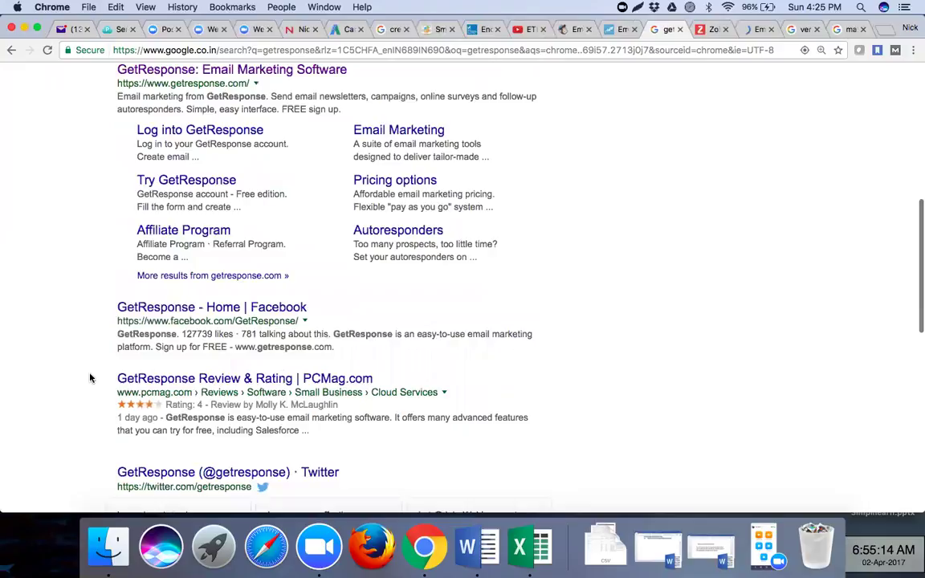
{"action": "scroll", "coordinate": [90, 378], "scroll_direction": "down", "scroll_amount": 8}
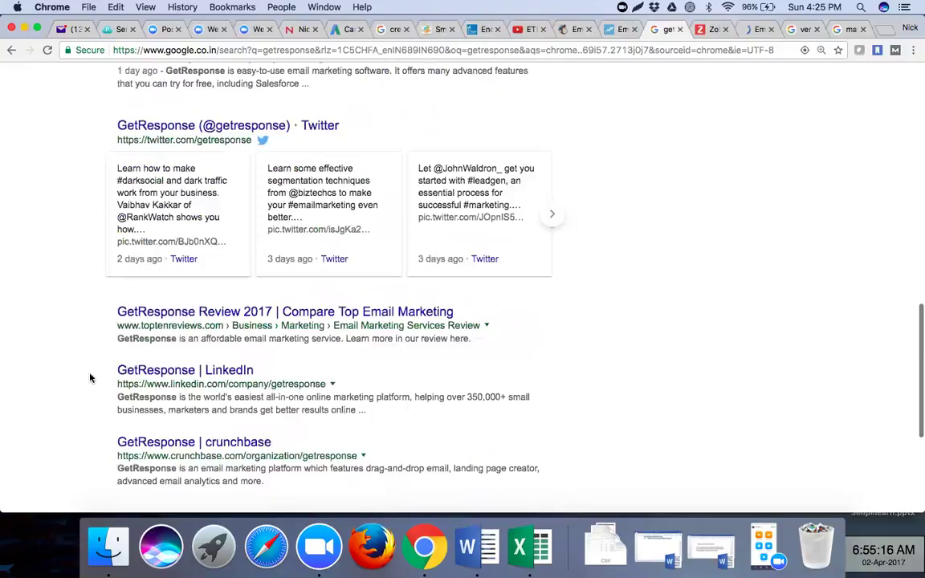
{"action": "scroll", "coordinate": [90, 378], "scroll_direction": "up", "scroll_amount": 15}
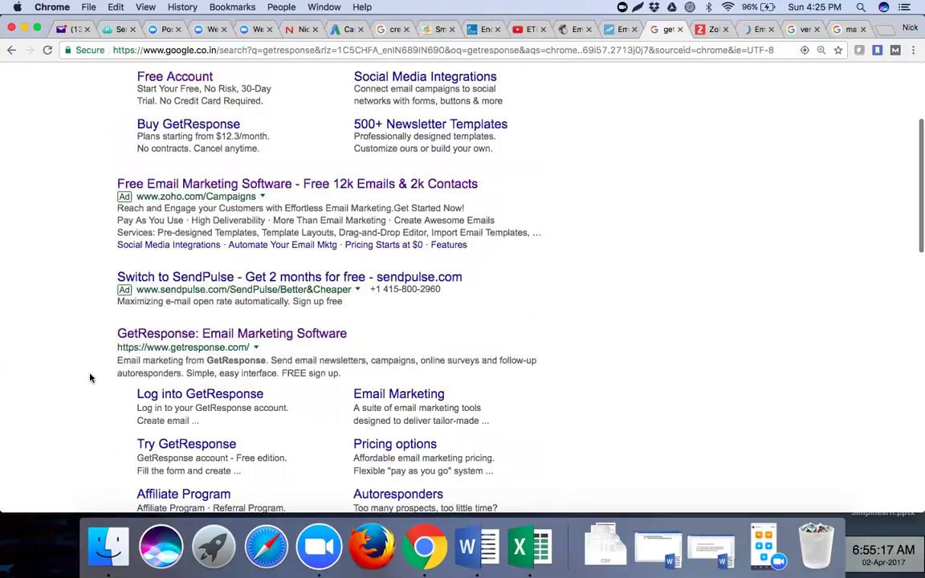
{"action": "scroll", "coordinate": [90, 378], "scroll_direction": "up", "scroll_amount": 5}
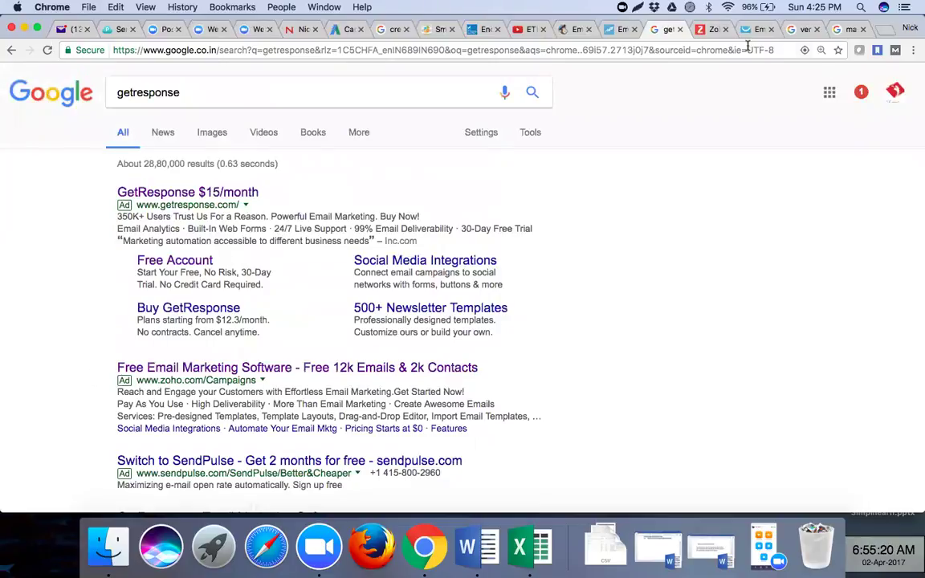
{"action": "left_click", "coordinate": [702, 32]}
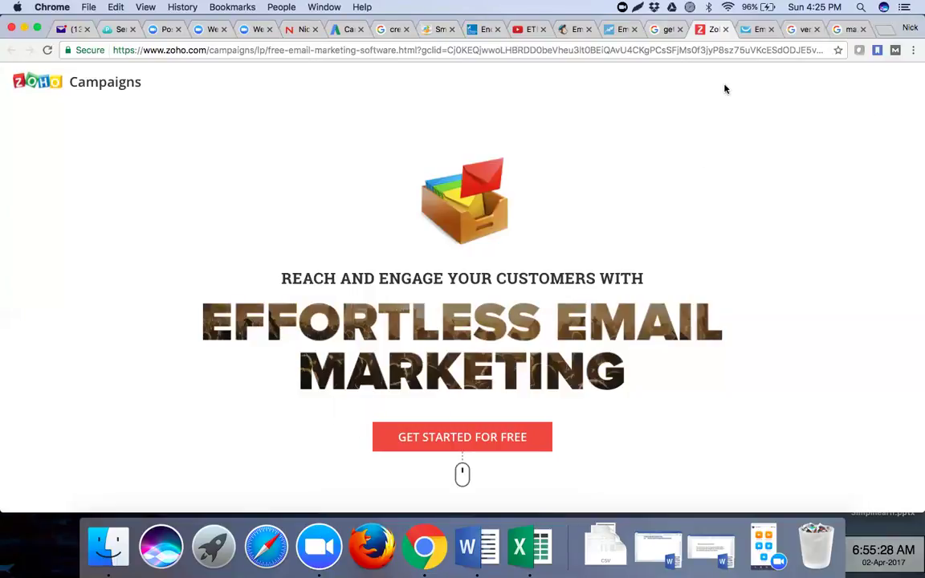
- Check the Wi-Fi network list, then close the YouTube and welcome tabs
{"action": "left_click", "coordinate": [728, 7]}
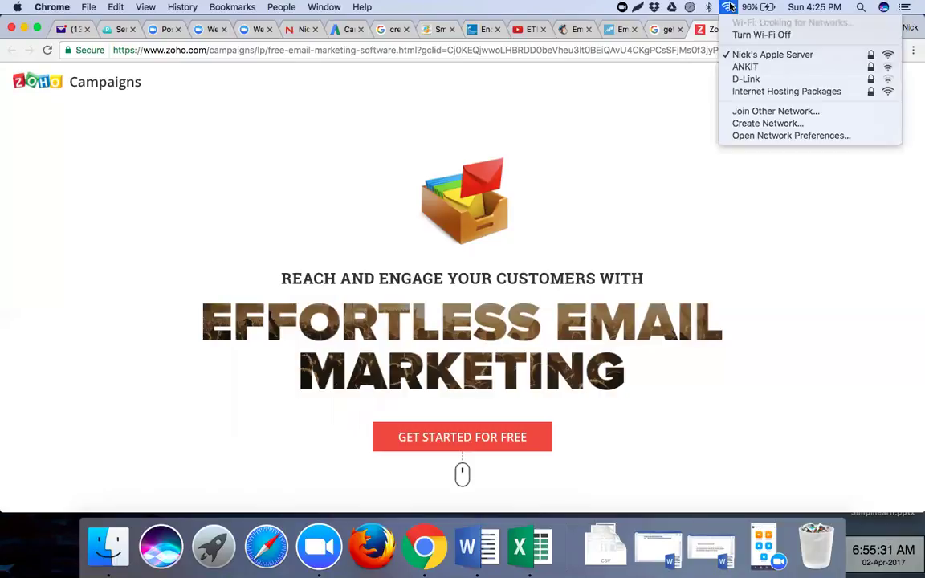
{"action": "left_click", "coordinate": [634, 104]}
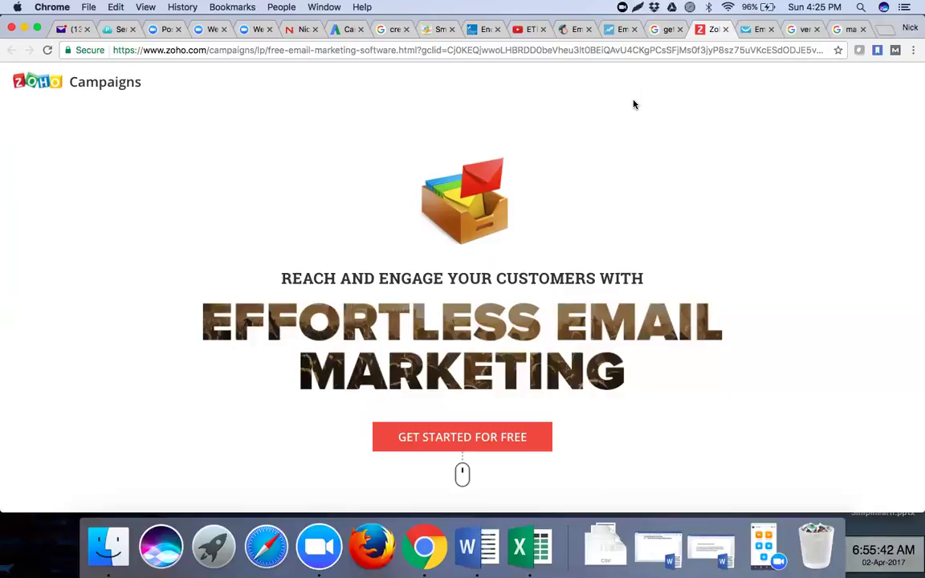
{"action": "left_click", "coordinate": [544, 31]}
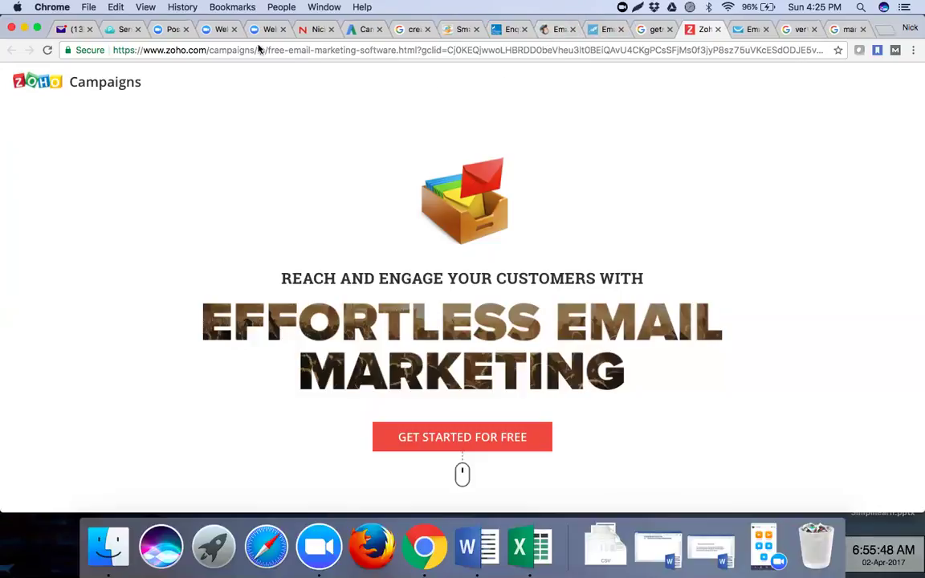
{"action": "left_click", "coordinate": [282, 29]}
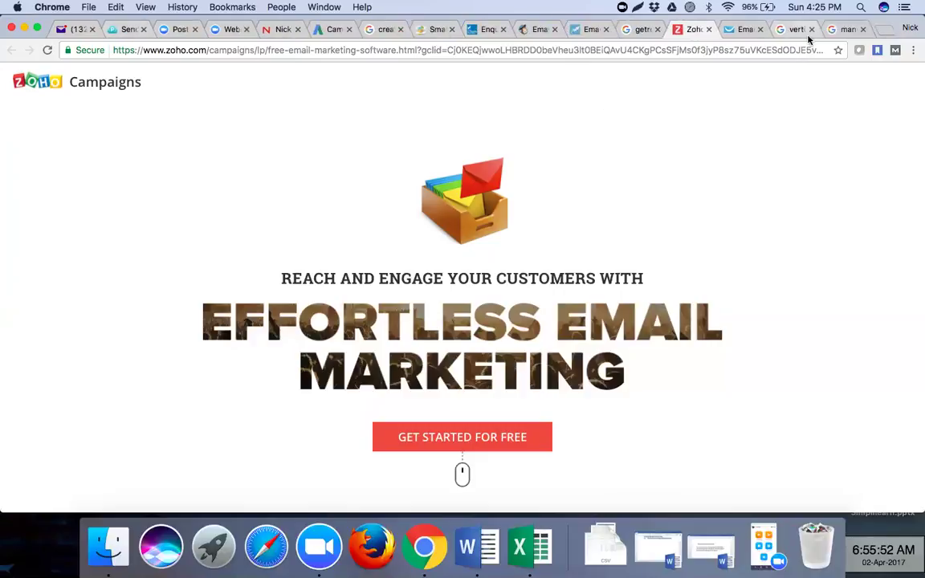
- Review the GetResponse, Constant Contact and MailChimp homepages, then return to Introduction Doc
{"action": "left_click", "coordinate": [739, 29]}
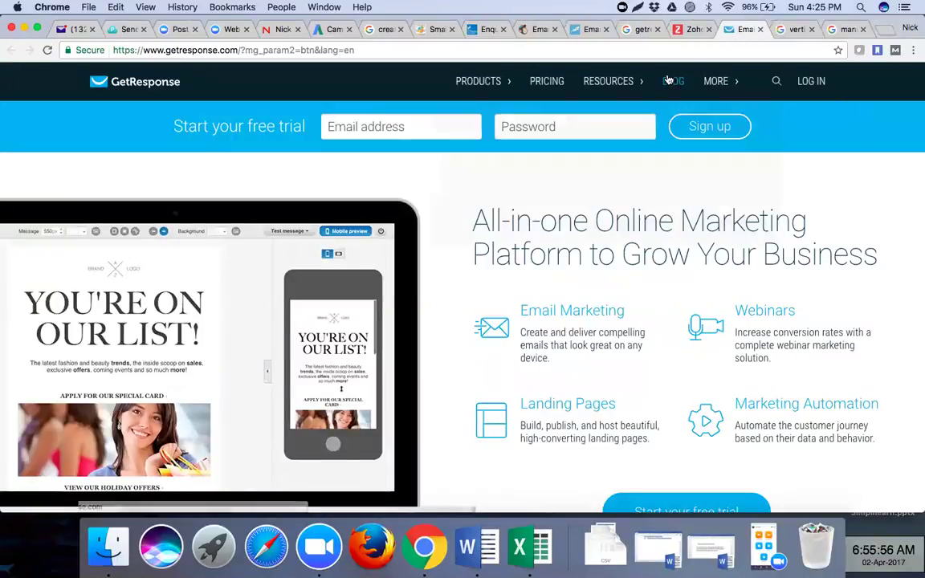
{"action": "left_click", "coordinate": [591, 33]}
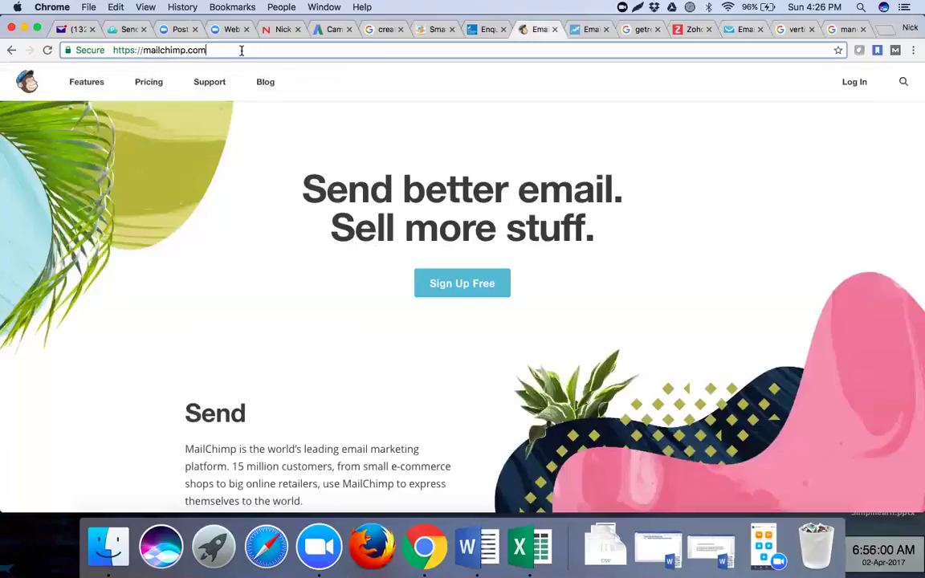
{"action": "left_click", "coordinate": [241, 50]}
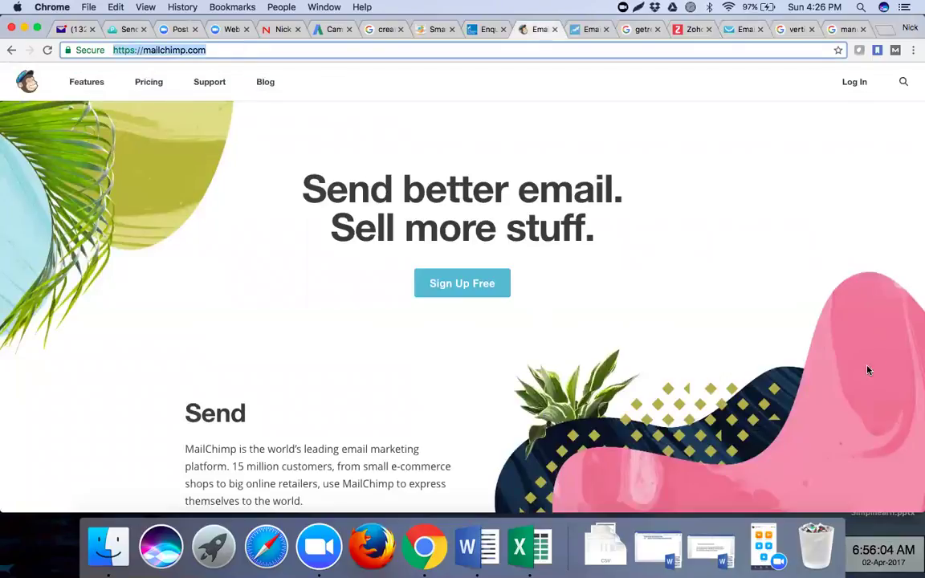
{"action": "left_click", "coordinate": [706, 554]}
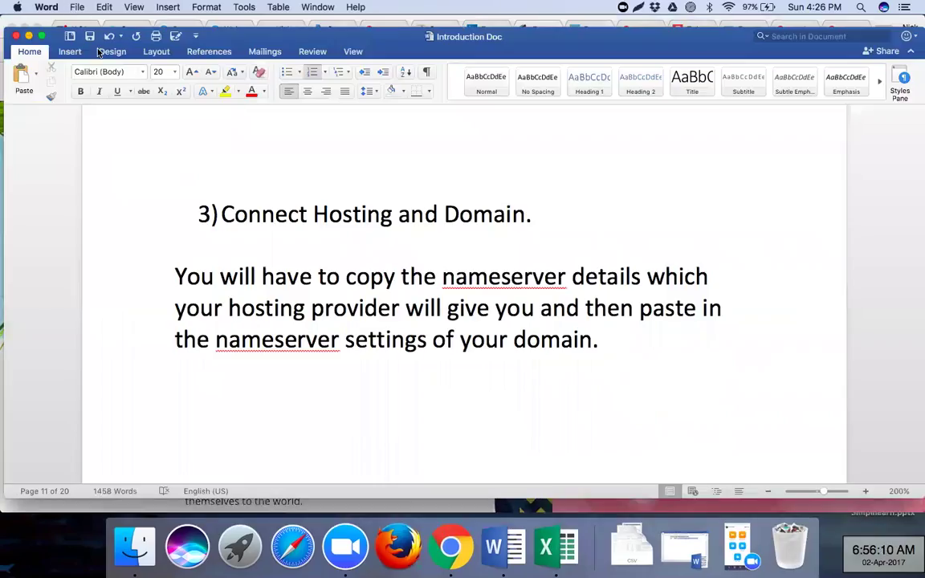
- Start a new blank document headed 'EMAIL MARKETING'
{"action": "left_click", "coordinate": [103, 8]}
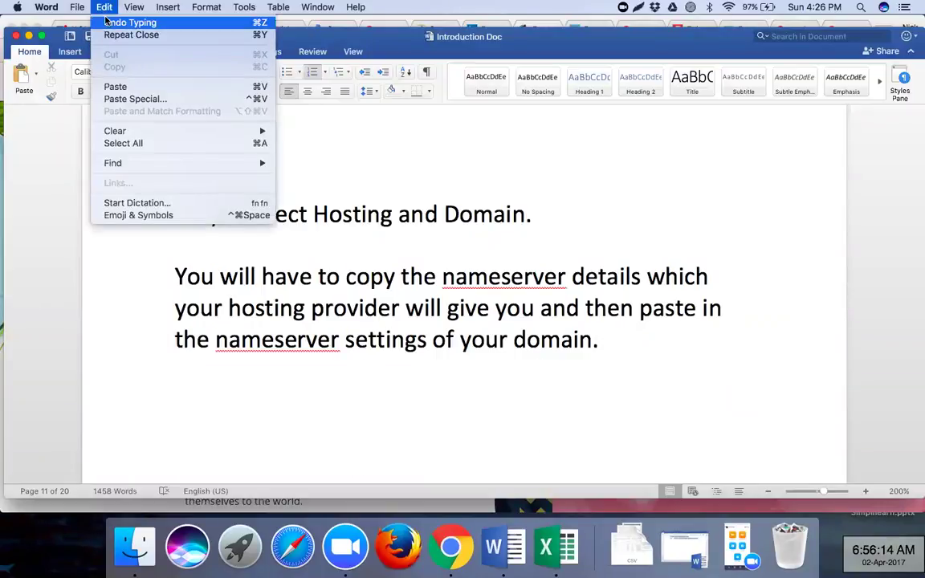
{"action": "left_click", "coordinate": [80, 24]}
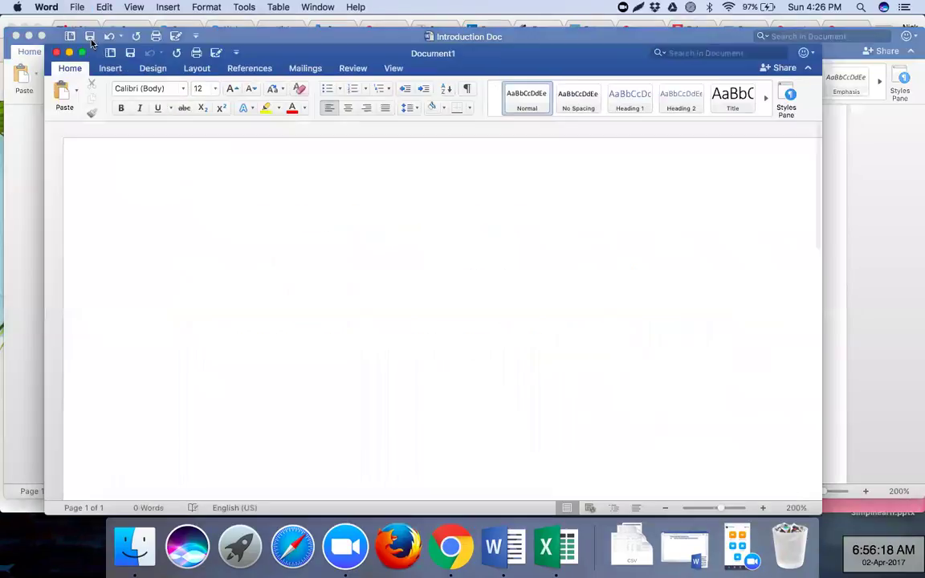
{"action": "type", "text": "EMAIL"}
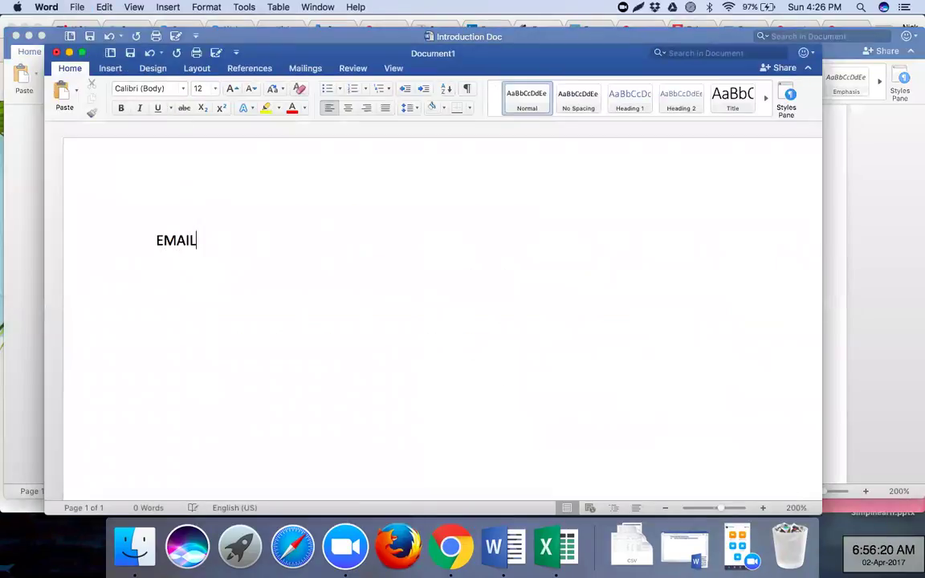
{"action": "type", "text": " MARKETING"}
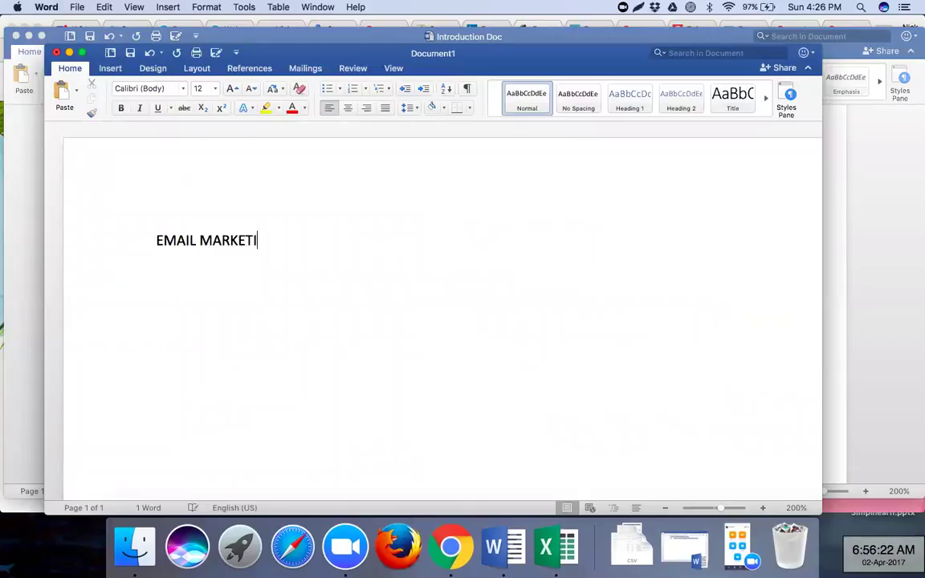
{"action": "key", "text": "Return"}
- Type the opening line: Email Campaign to be sent only to subscribers (visitors who have shared...)
{"action": "type", "text": "1)"}
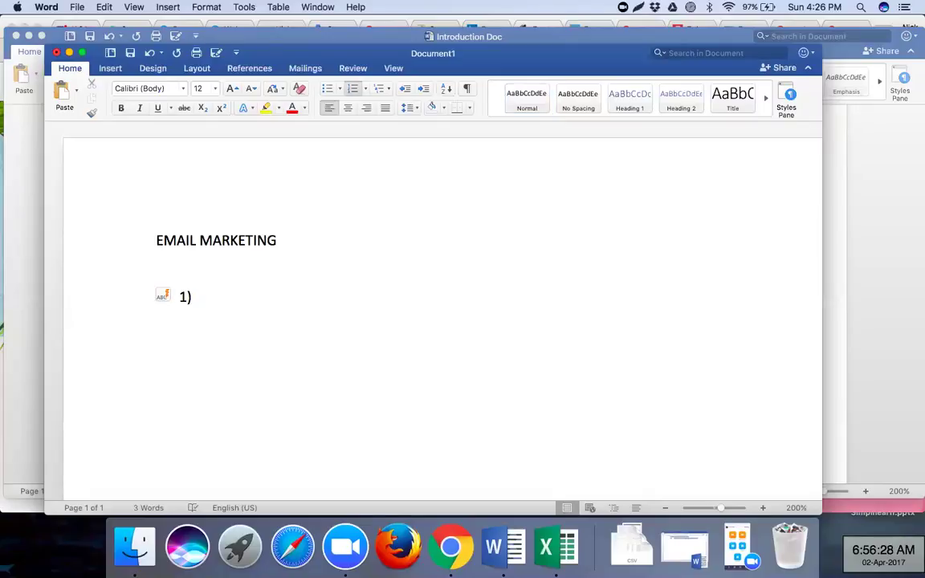
{"action": "key", "text": "BackSpace"}
{"action": "type", "text": "Emailers"}
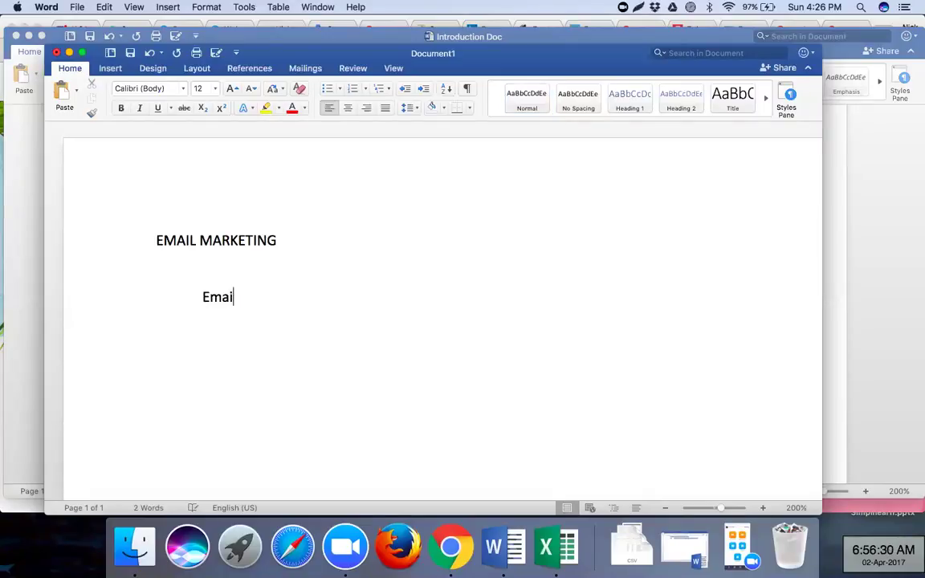
{"action": "key", "text": "BackSpace"}
{"action": "key", "text": "BackSpace"}
{"action": "key", "text": "BackSpace"}
{"action": "key", "text": "BackSpace"}
{"action": "type", "text": "Campaig"}
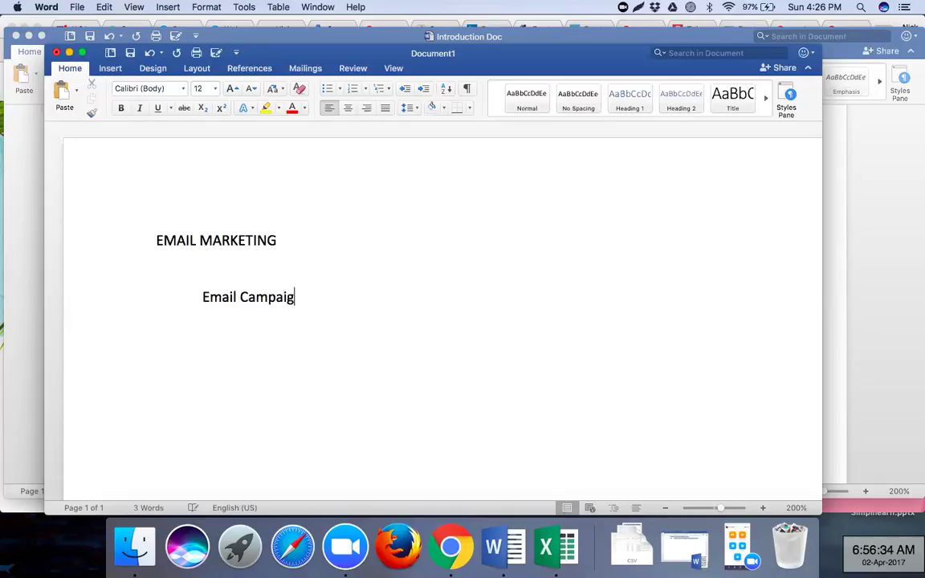
{"action": "type", "text": "n to be sent "}
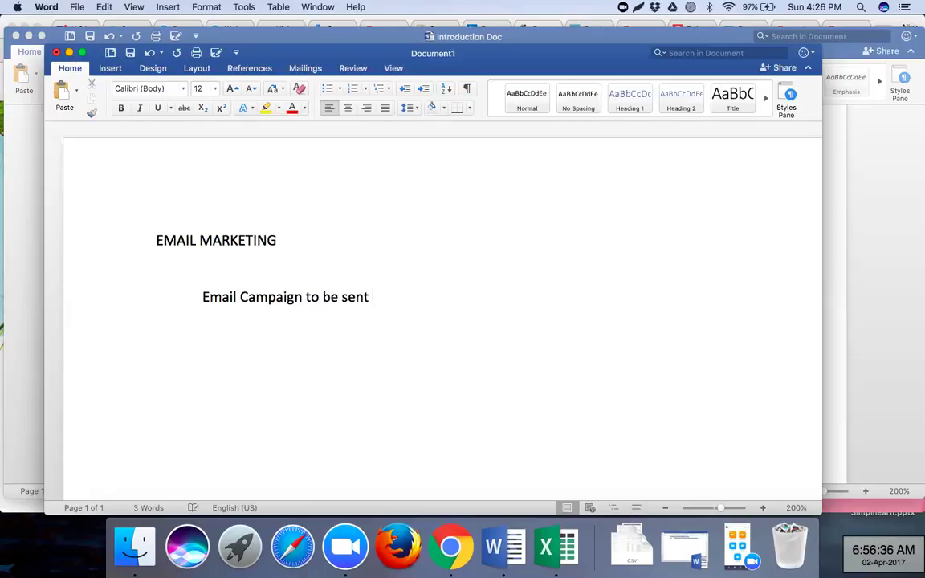
{"action": "type", "text": "across onl"}
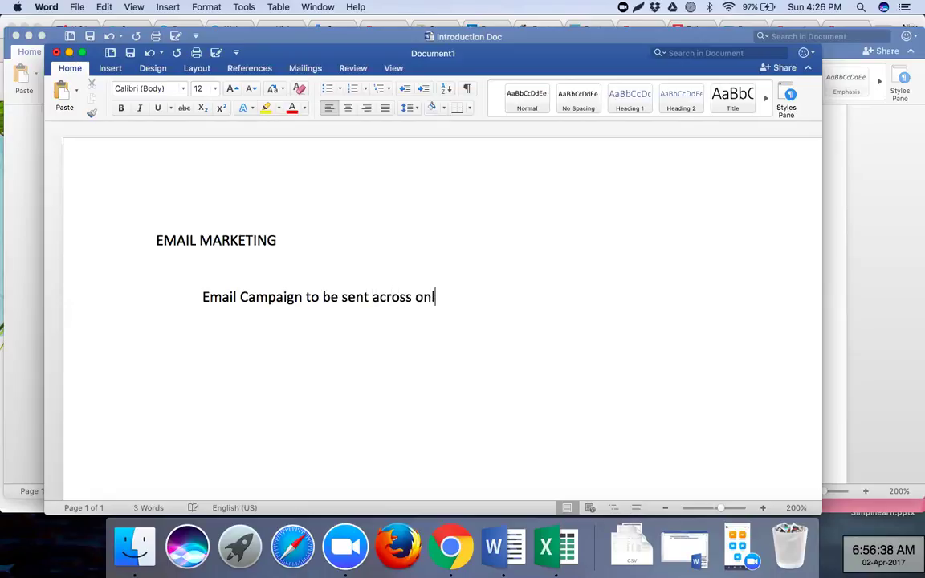
{"action": "type", "text": "y to the"}
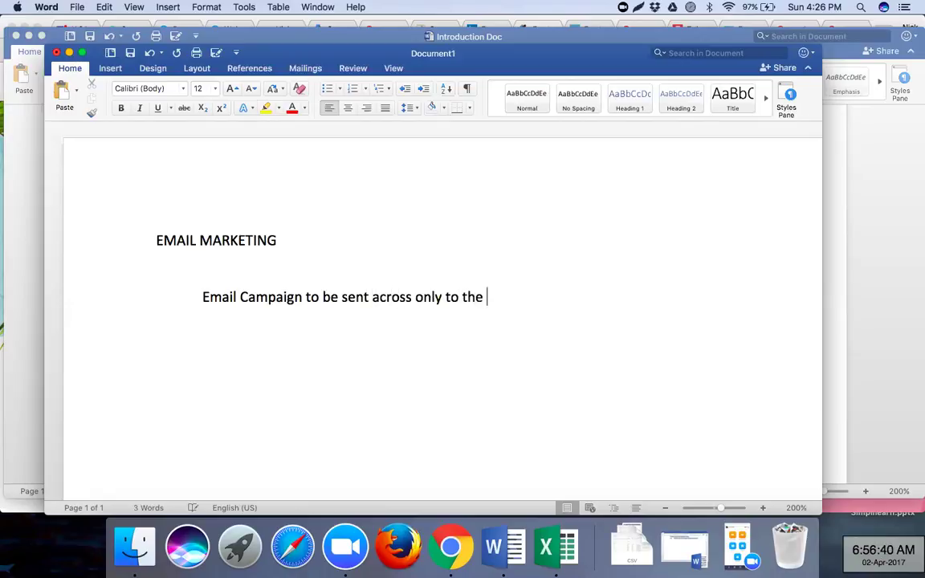
{"action": "type", "text": " subscribers"}
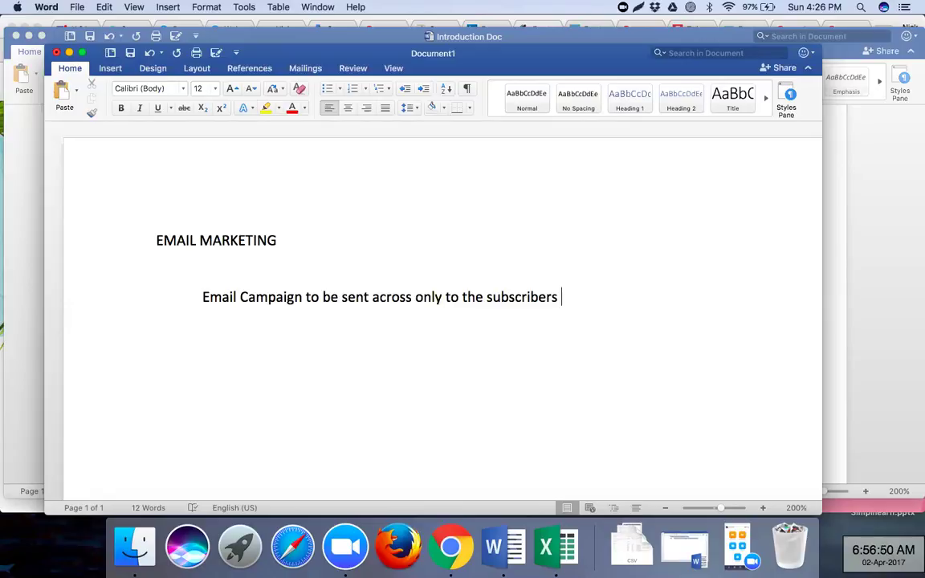
{"action": "type", "text": "( visitors"}
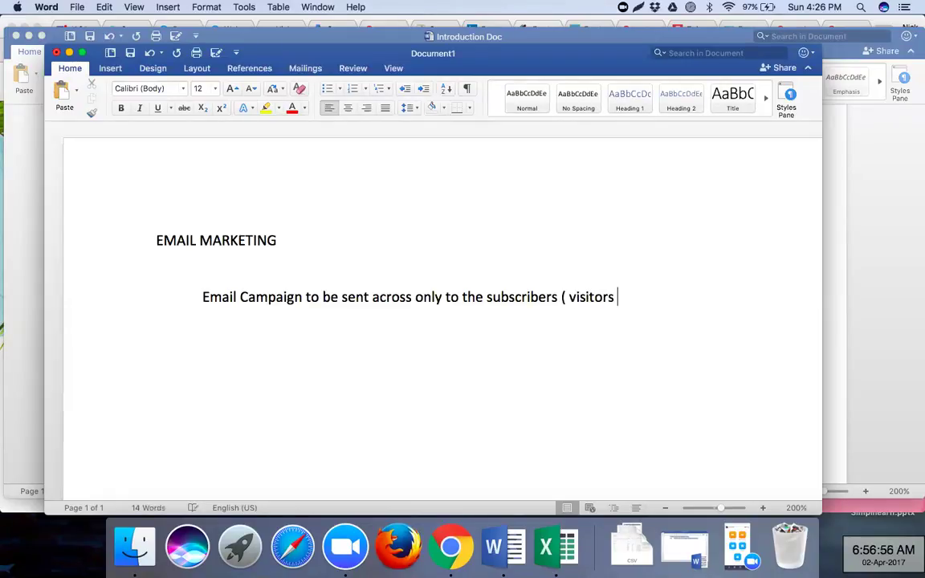
{"action": "type", "text": " who have shared dere"}
- Insert 'website' before visitors and finish with 'email ids on our website with the help of a form fill up )'
{"action": "left_click", "coordinate": [570, 298]}
{"action": "type", "text": "wes"}
{"action": "key", "text": "BackSpace"}
{"action": "type", "text": "bsite"}
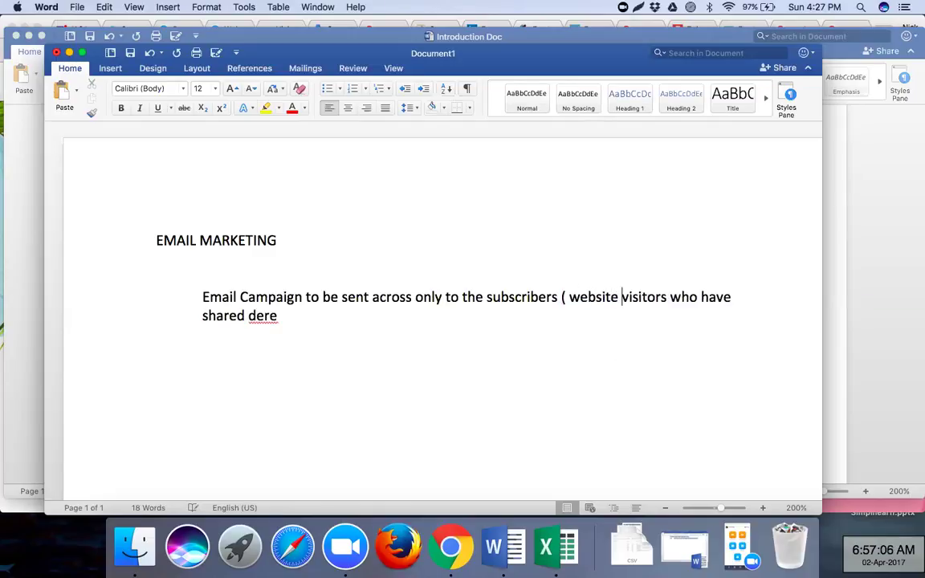
{"action": "left_click", "coordinate": [341, 314]}
{"action": "type", "text": "email ids on our website with the help of a form fill up )."}
- Add a paragraph warning against campaigns sent to unshared email ids (purchased lists)
{"action": "key", "text": "Return"}
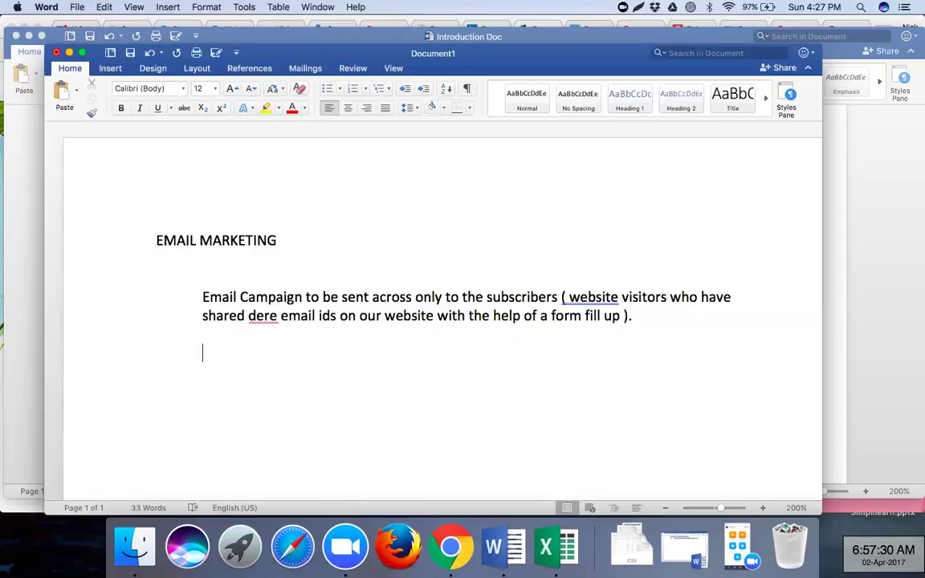
{"action": "type", "text": "f not done this way , and "}
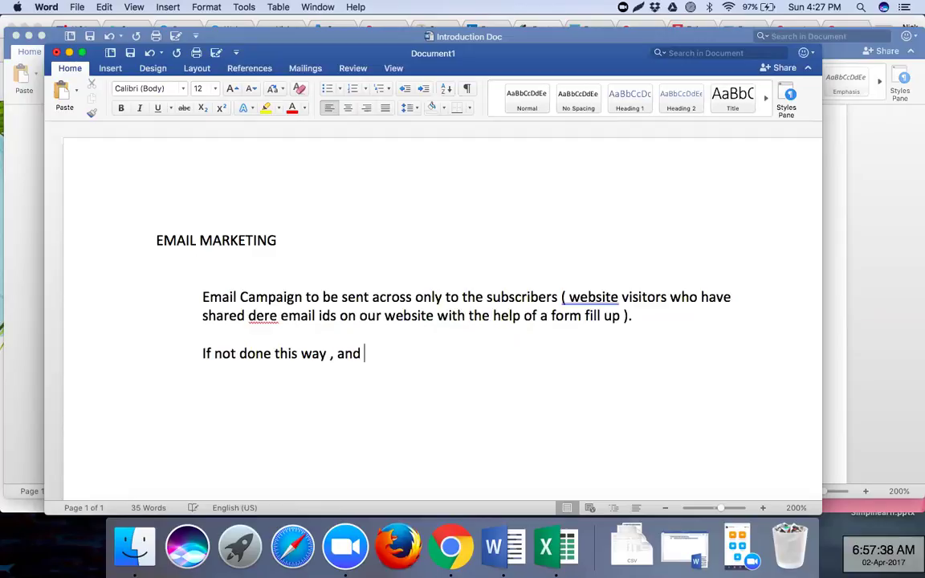
{"action": "type", "text": "email"}
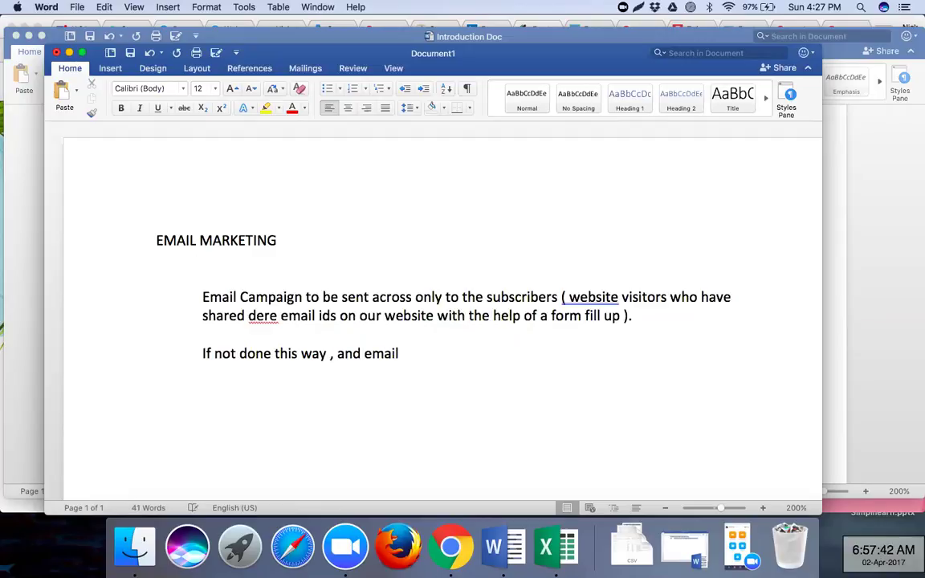
{"action": "type", "text": " campaign"}
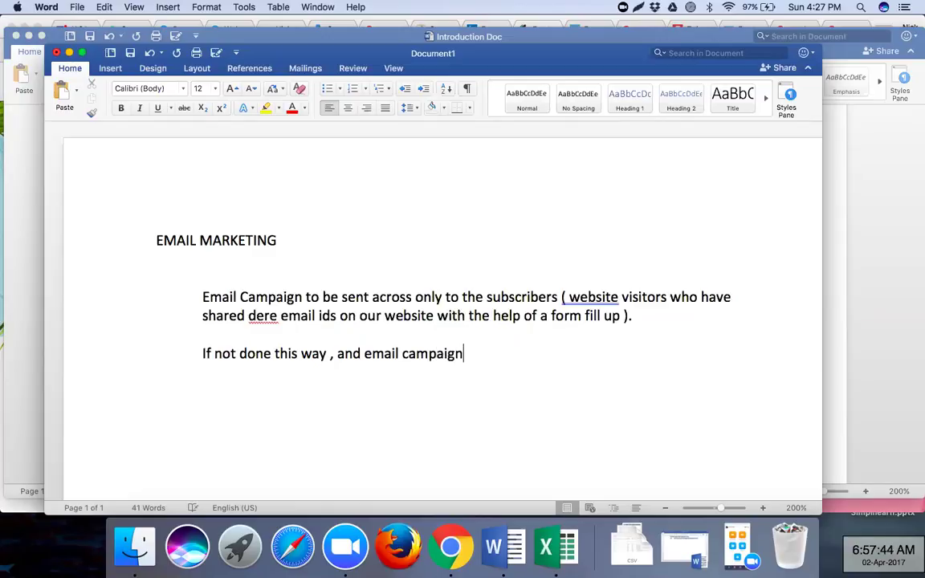
{"action": "type", "text": " is being sent ac"}
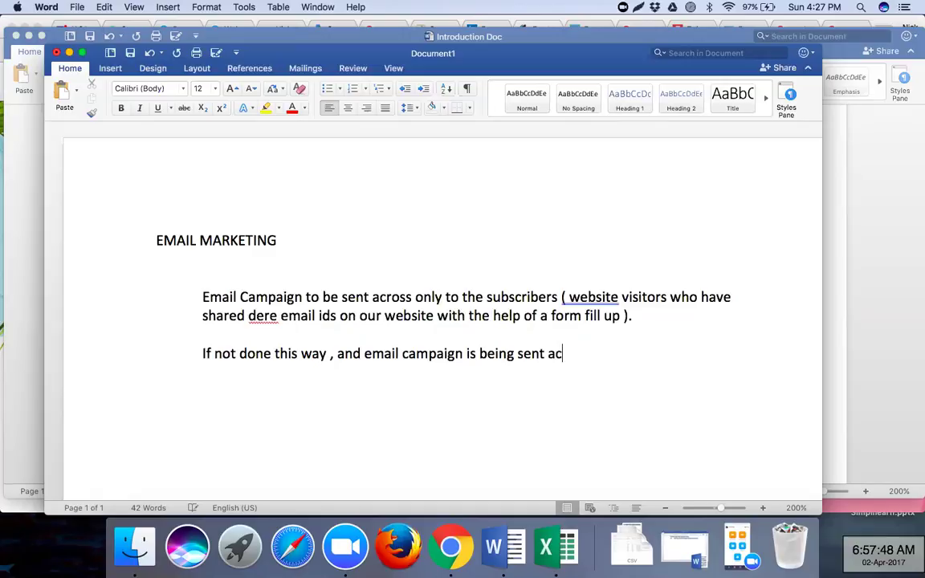
{"action": "type", "text": "ross to va"}
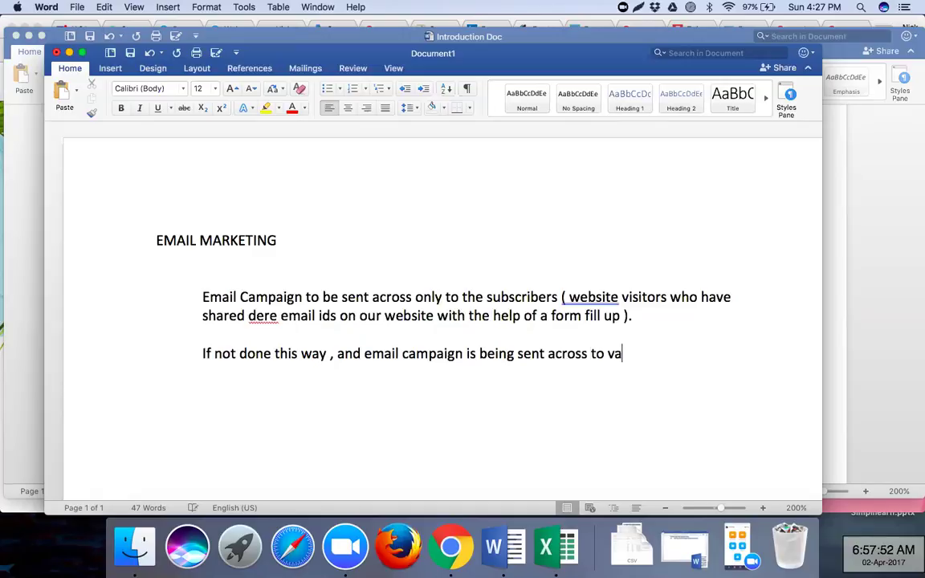
{"action": "type", "text": "rious email ids which have not been shar"}
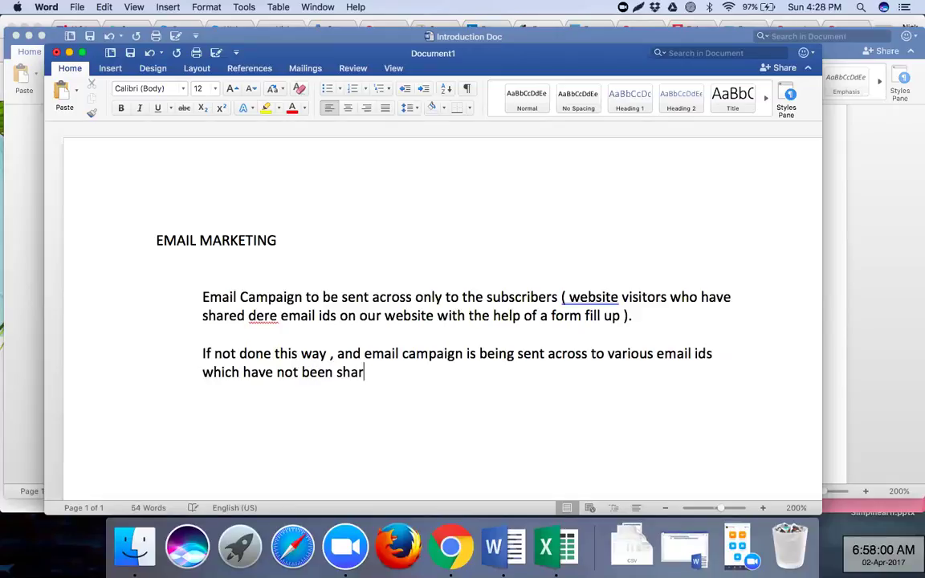
{"action": "type", "text": "ed by "}
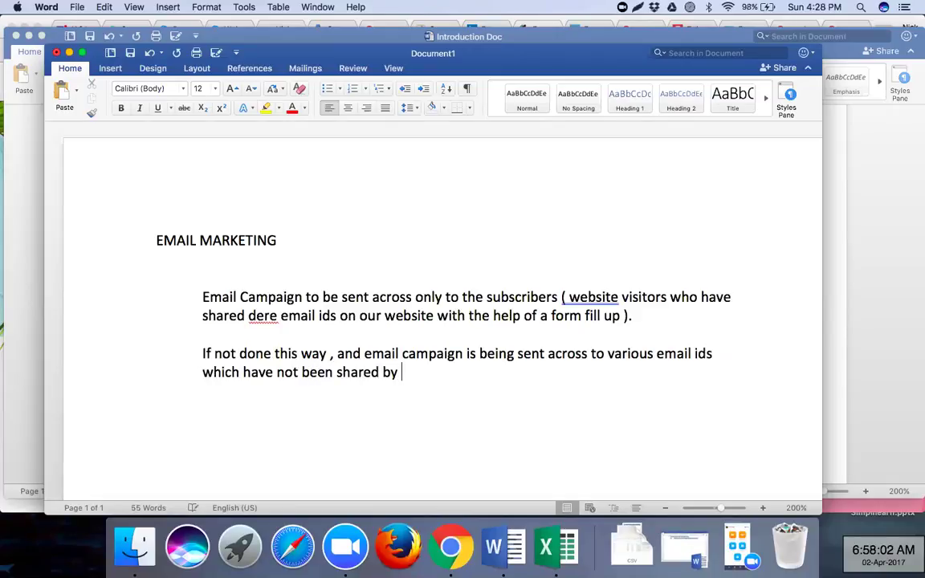
{"action": "type", "text": "people on dere"}
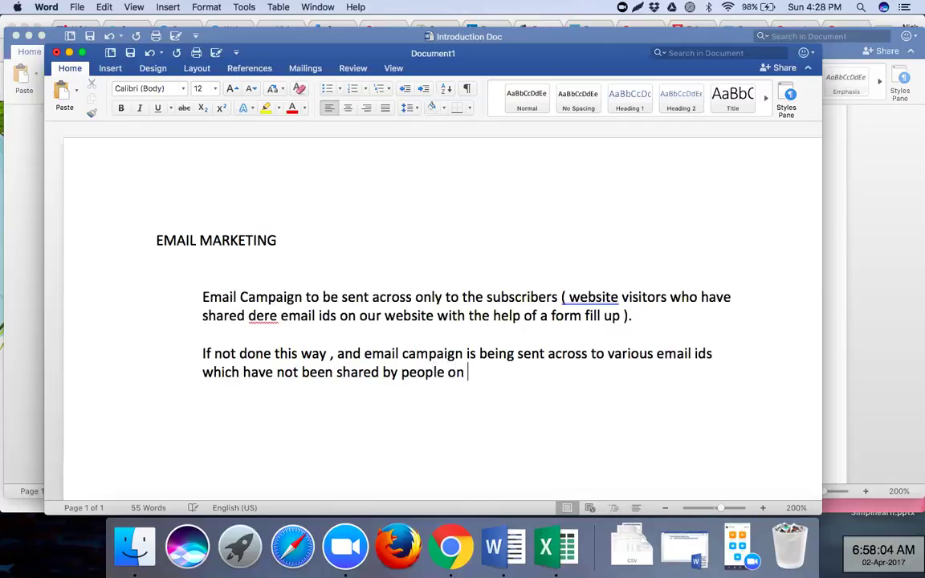
{"action": "type", "text": "n dere own"}
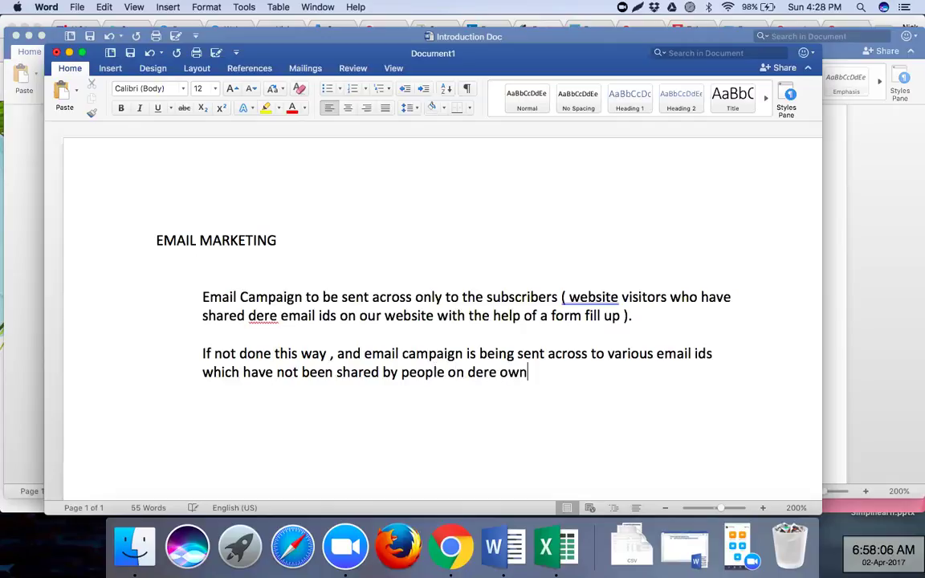
{"action": "type", "text": "( purchased lists "}
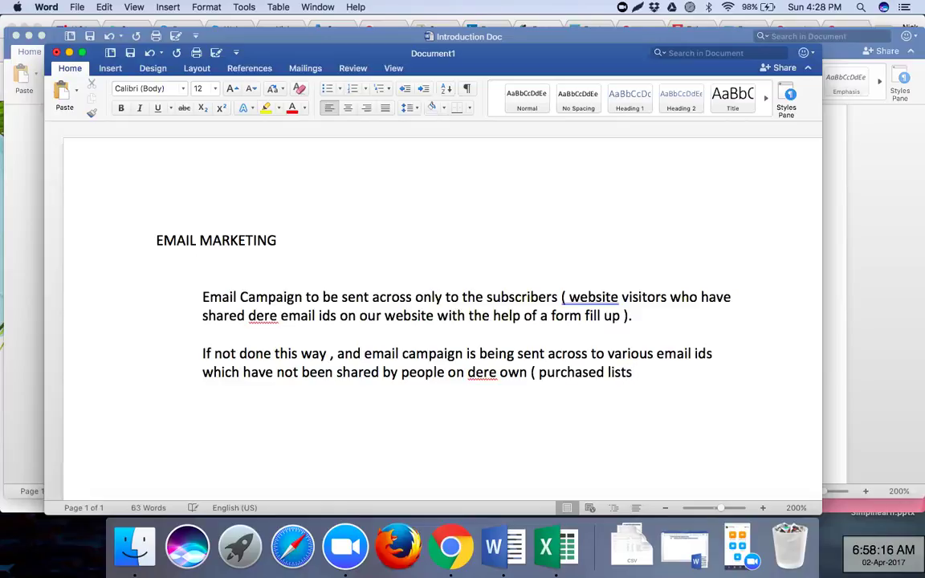
{"action": "type", "text": ")"}
- Replace 'not done this way' with 'email campaign is not sent to subscribers' and append the 'get ready to get BLOCKED' spamming warning
{"action": "left_click", "coordinate": [275, 353]}
{"action": "left_click_drag", "start_coordinate": [333, 354], "coordinate": [215, 354]}
{"action": "type", "text": "email campaign is not "}
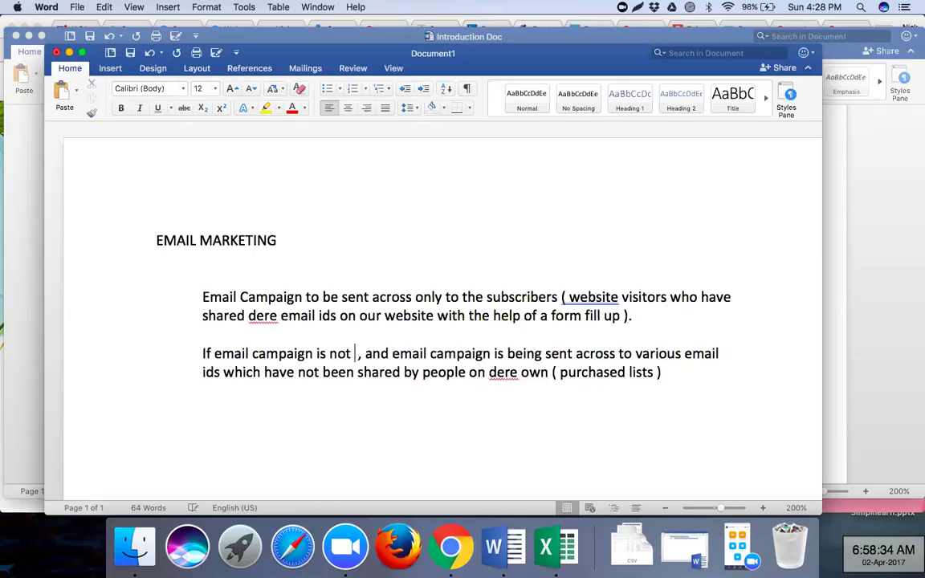
{"action": "type", "text": "s"}
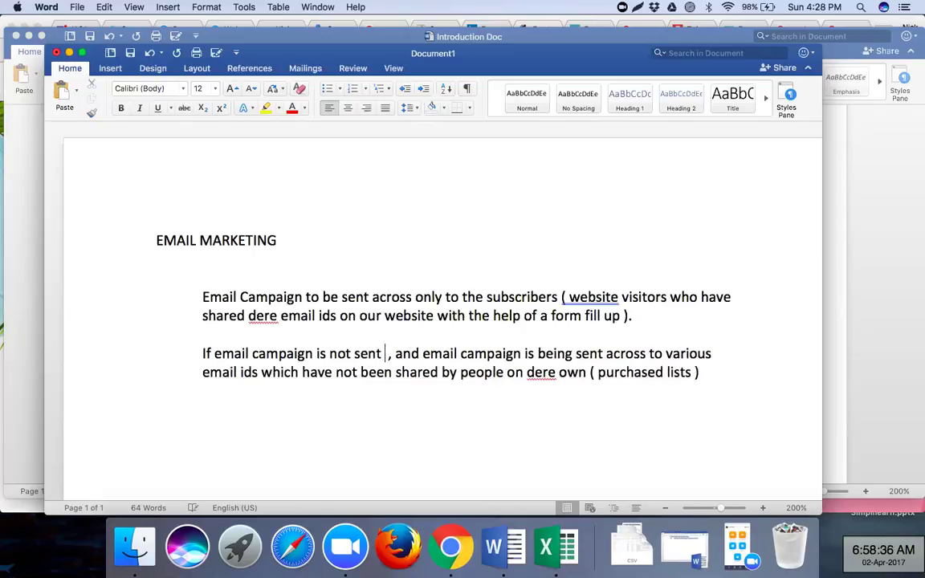
{"action": "type", "text": "ent to s"}
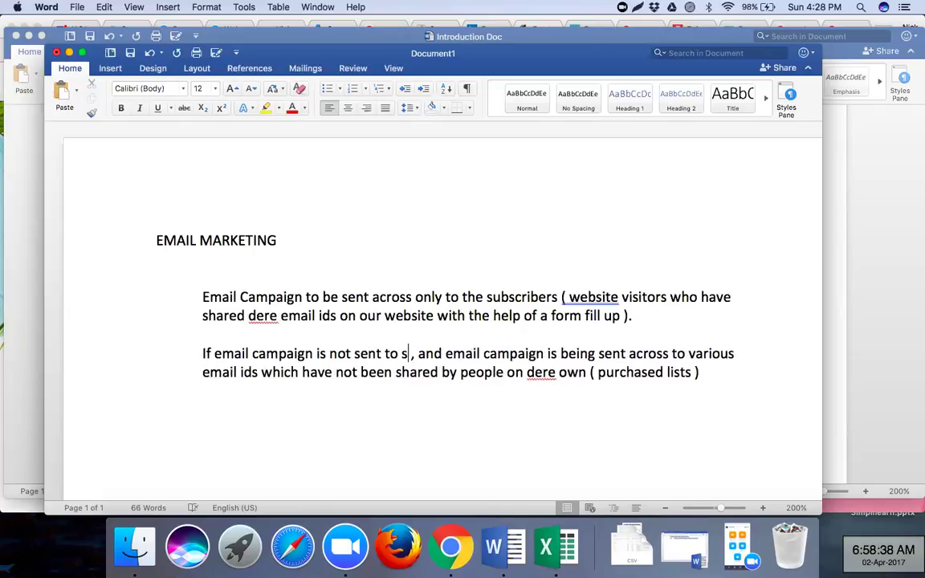
{"action": "type", "text": "ubscribers"}
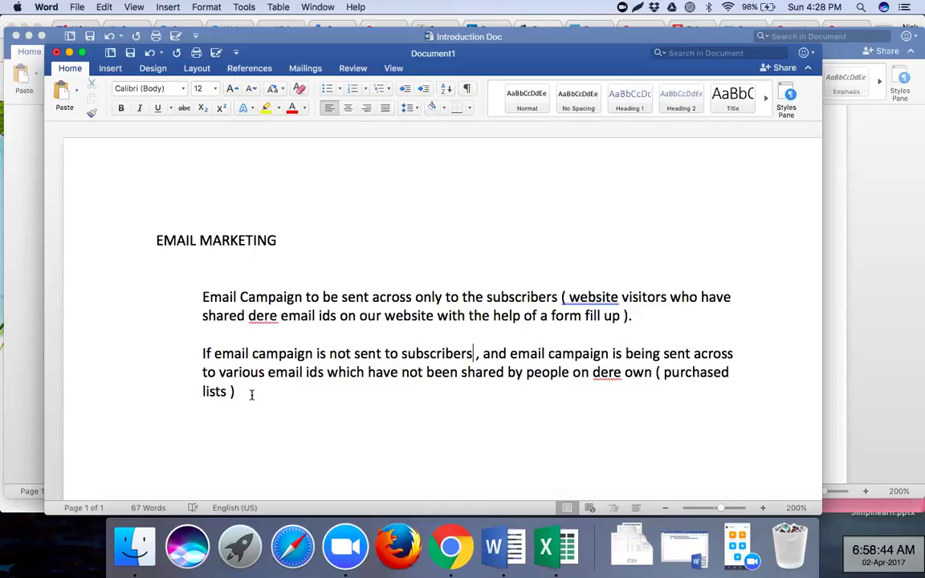
{"action": "type", "text": ", th"}
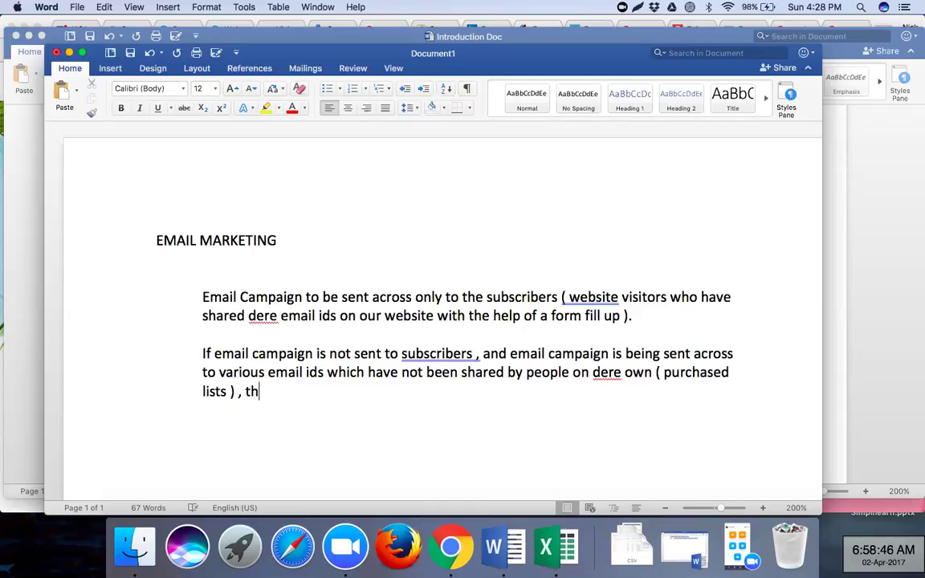
{"action": "type", "text": "en get r"}
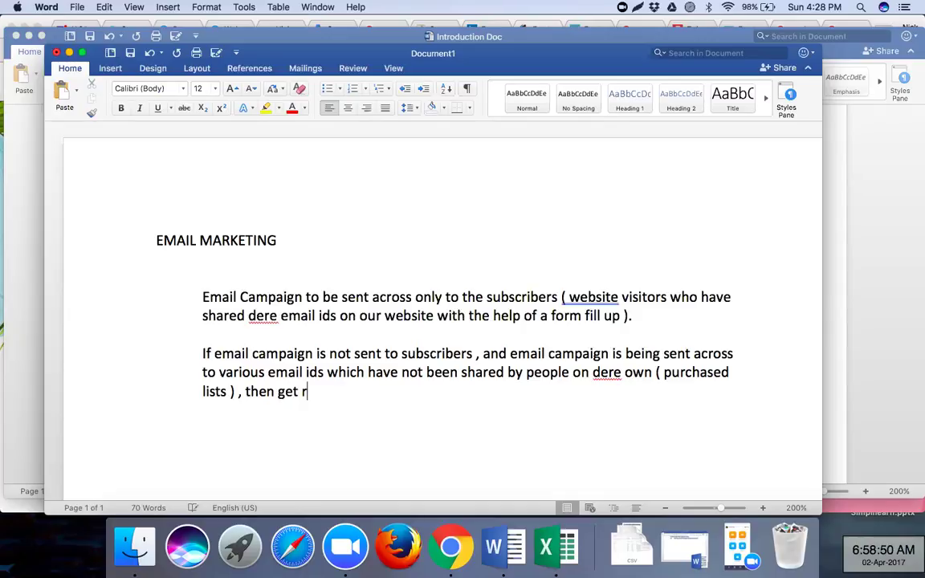
{"action": "type", "text": "eady to "}
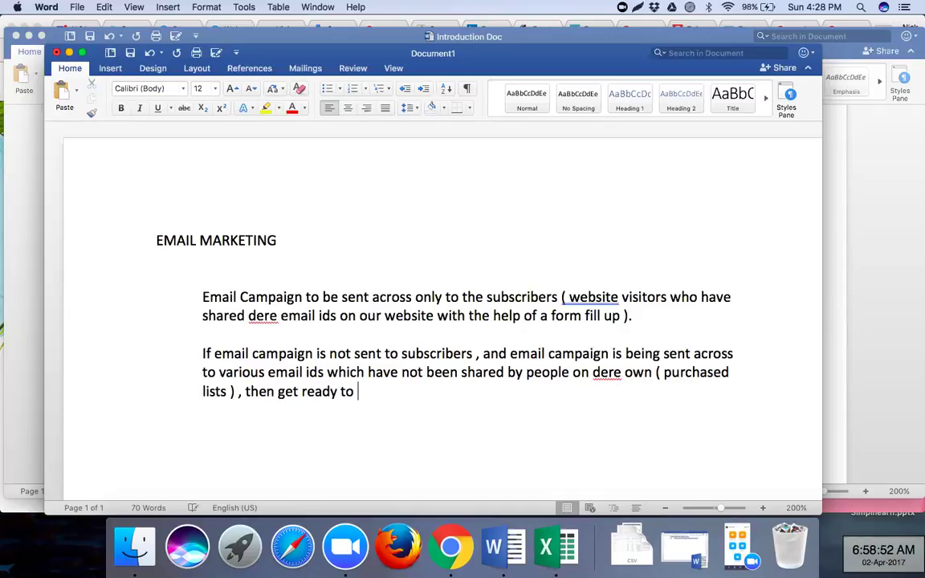
{"action": "type", "text": "get BLOCKED"}
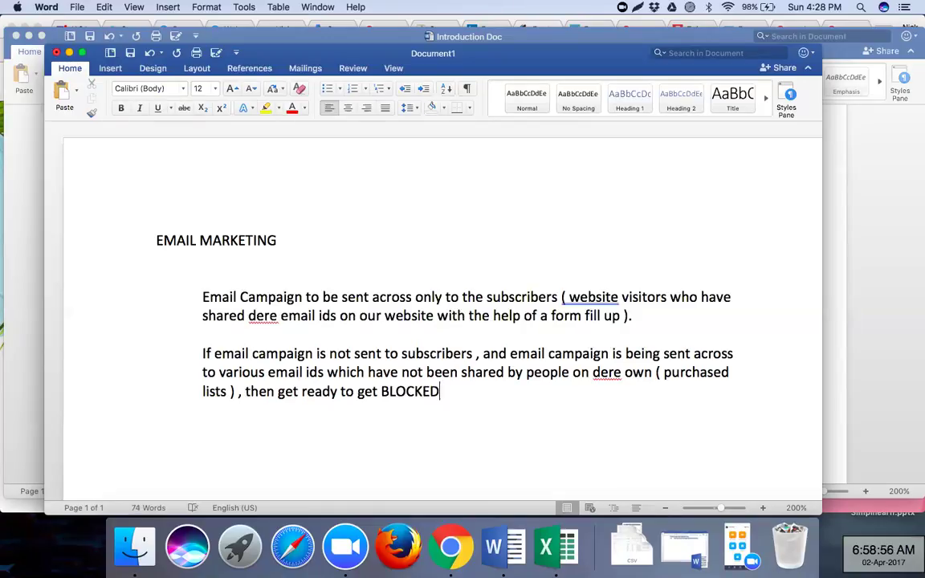
{"action": "type", "text": ". Yo"}
{"action": "type", "text": "u ar"}
{"action": "type", "text": "e Spammi"}
{"action": "type", "text": "ng people"}
{"action": "type", "text": "'s "}
{"action": "type", "text": "i"}
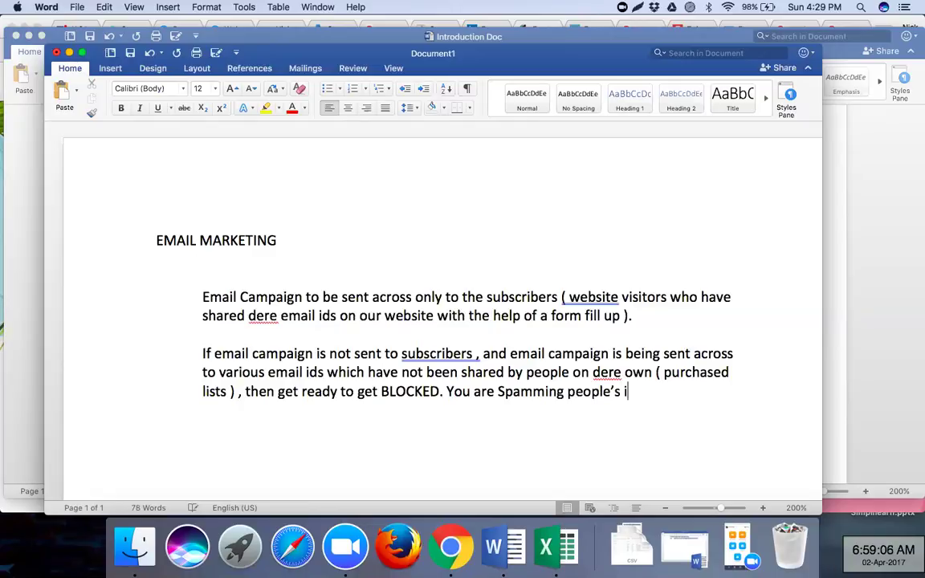
{"action": "type", "text": "nbox."}
{"action": "key", "text": "Return"}
{"action": "key", "text": "Return"}
{"action": "key", "text": "Return"}
{"action": "key", "text": "Return"}
- Select the full mailchimp.com address in Chrome, then return to the Word notes
{"action": "left_click", "coordinate": [450, 546]}
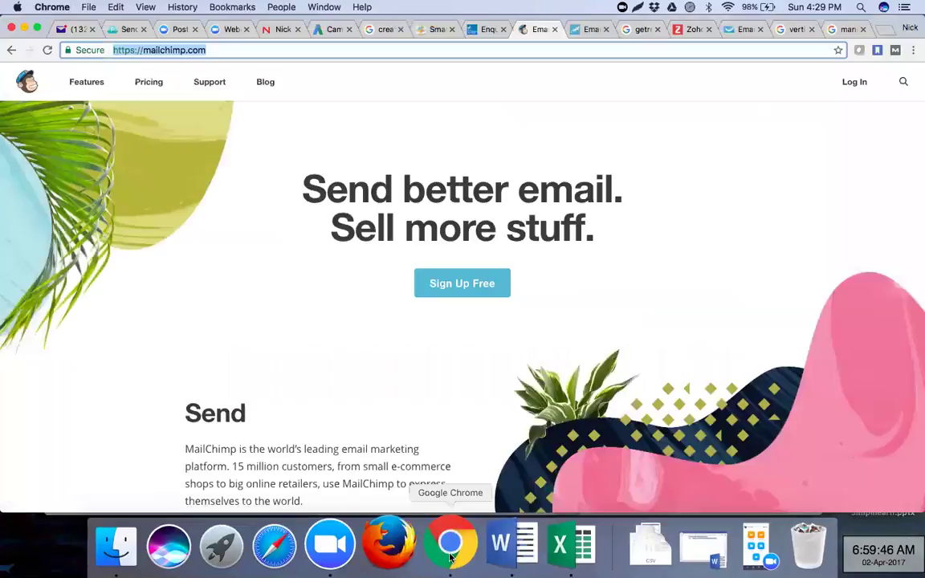
{"action": "left_click", "coordinate": [574, 47]}
{"action": "key", "text": "super+a"}
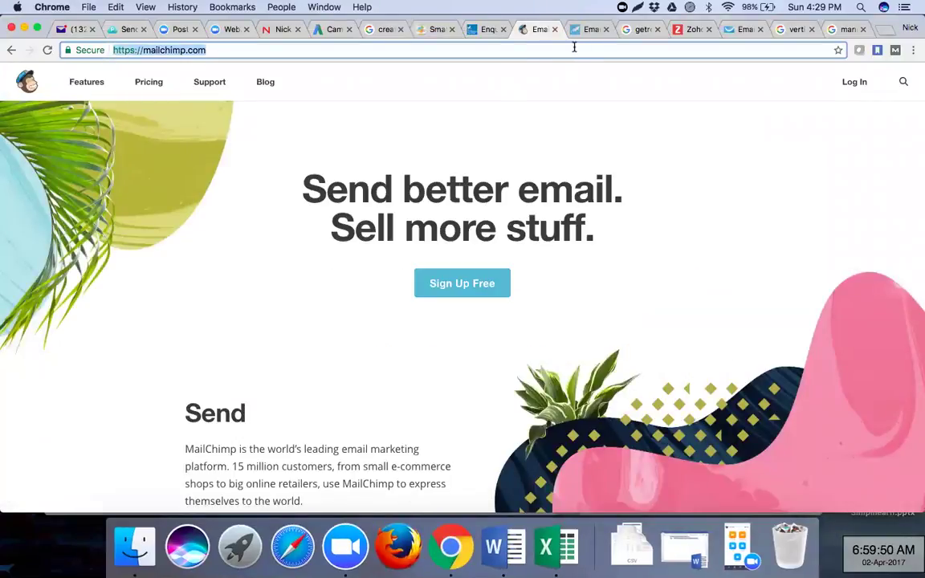
{"action": "key", "text": "super+Tab"}
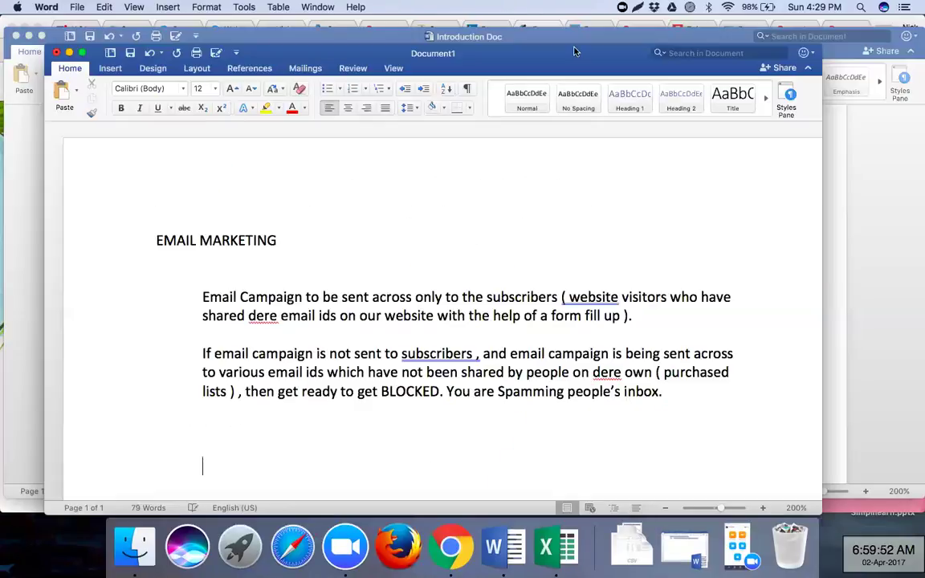
- Add the line 'Objective of Email Campaigns.' and start numbered item 1) beneath it
{"action": "type", "text": "Objective"}
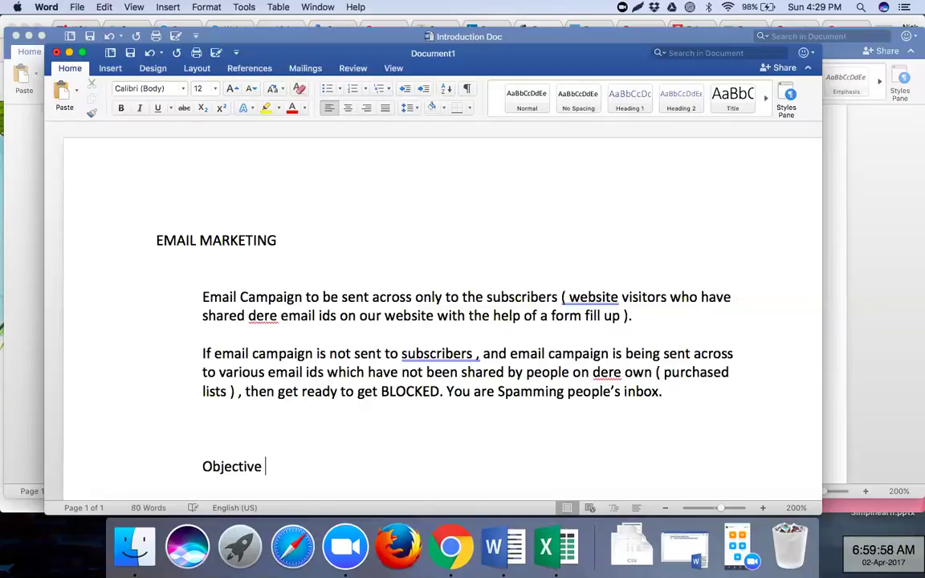
{"action": "type", "text": " of Email "}
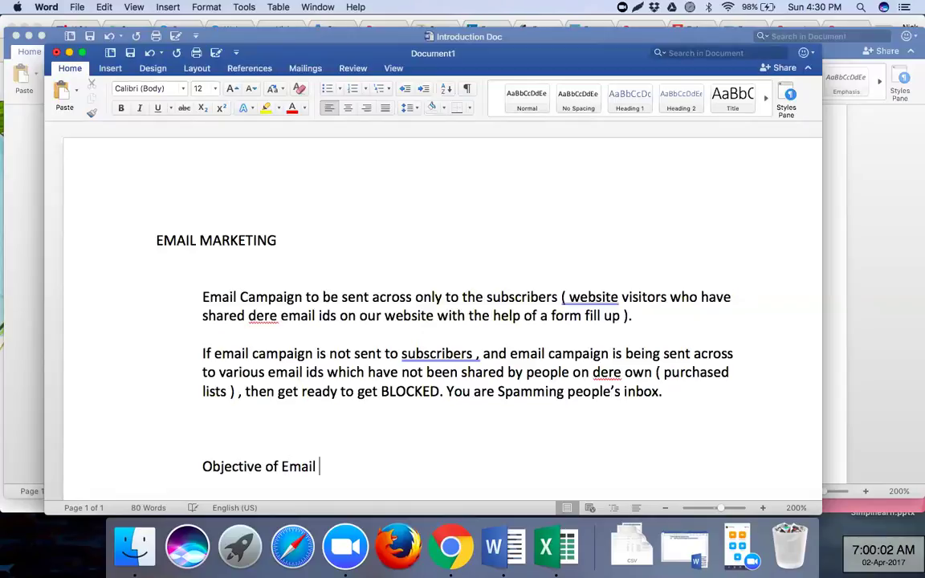
{"action": "type", "text": "Campaigns."}
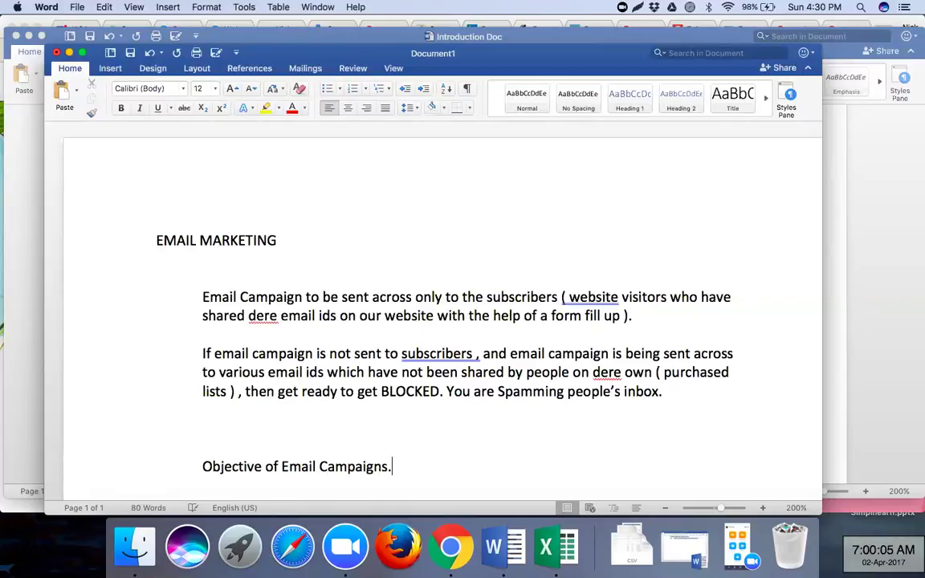
{"action": "key", "text": "Return"}
{"action": "type", "text": "1)"}
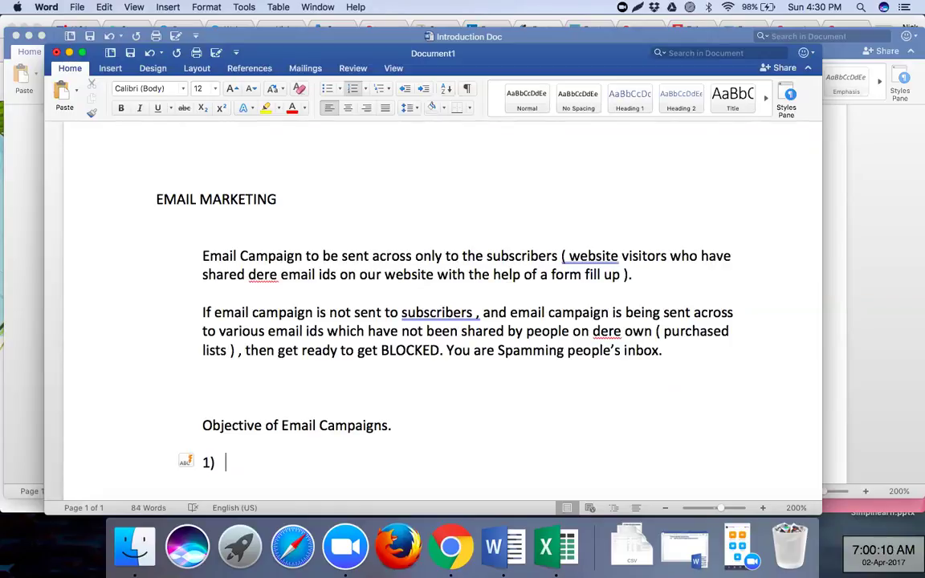
{"action": "type", "text": " Buldi"}
{"action": "key", "text": "BackSpace"}
{"action": "key", "text": "BackSpace"}
{"action": "key", "text": "BackSpace"}
{"action": "key", "text": "BackSpace"}
{"action": "key", "text": "BackSpace"}
- Enter 'Thank You emailers' as item 1 and begin item 2 with 'Renewal'
{"action": "type", "text": "Thank "}
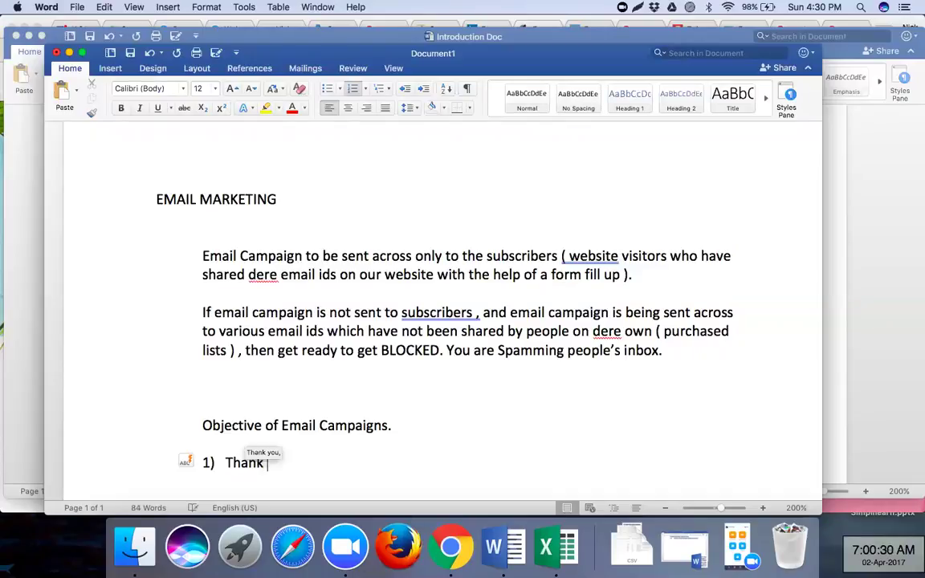
{"action": "type", "text": "You "}
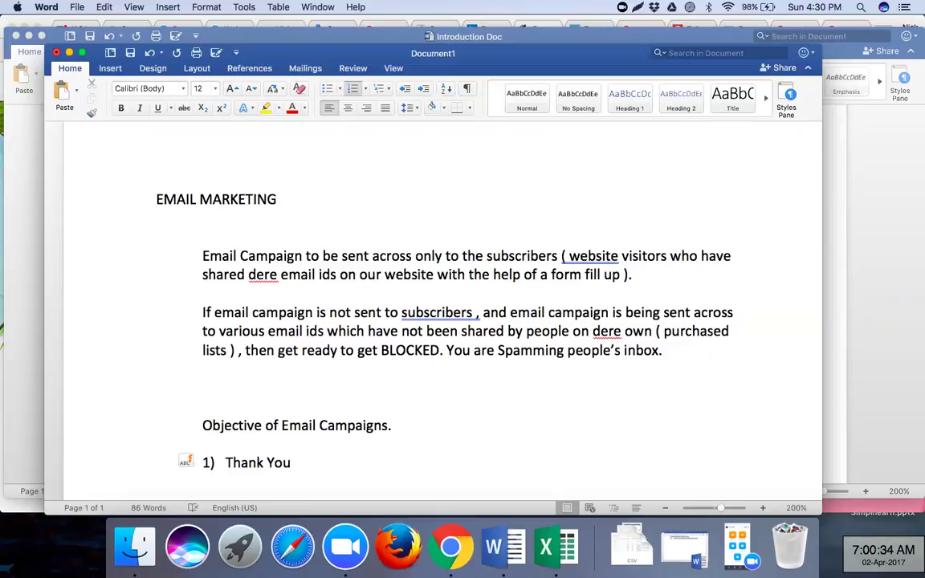
{"action": "type", "text": "emailers"}
{"action": "key", "text": "Return"}
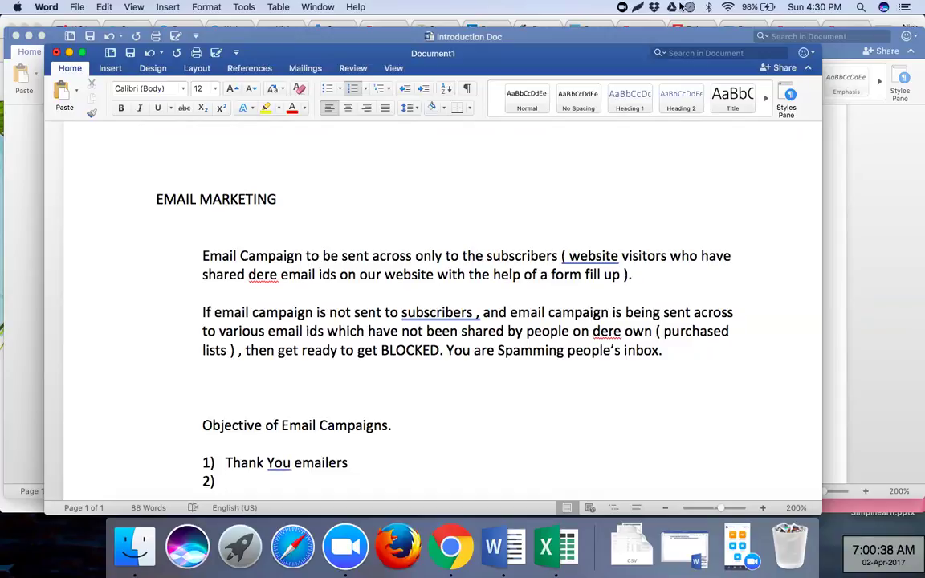
{"action": "scroll", "coordinate": [428, 280], "scroll_direction": "down", "scroll_amount": 5}
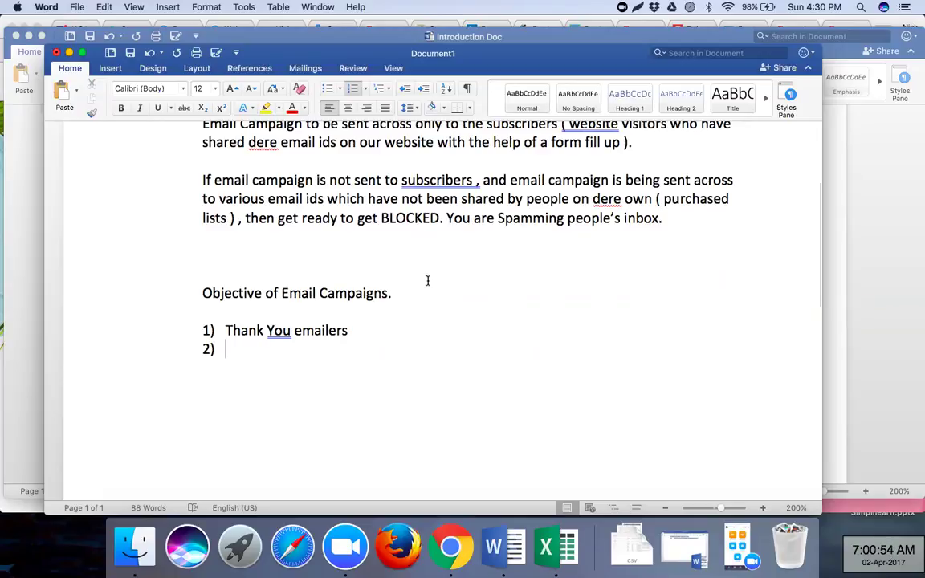
{"action": "type", "text": "Rene"}
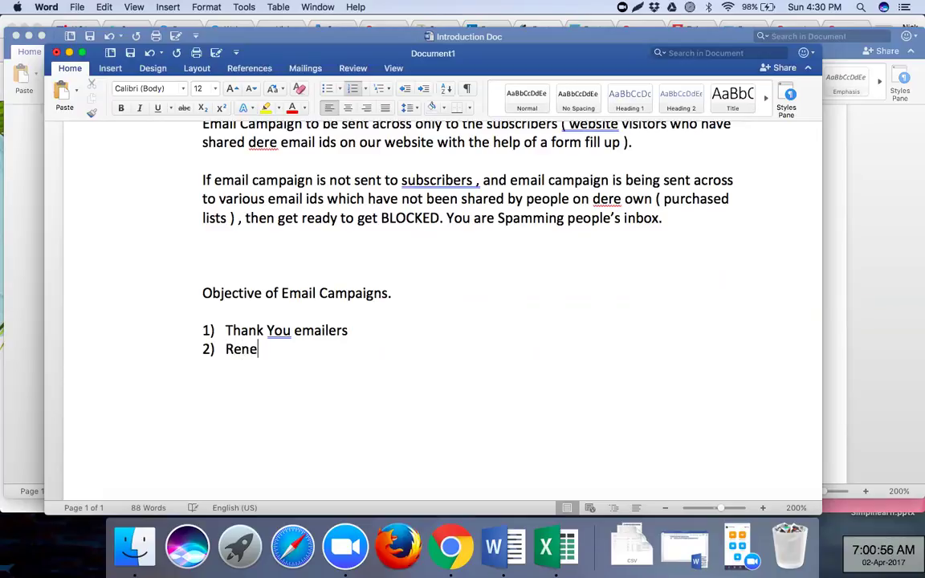
{"action": "type", "text": "wal remiders"}
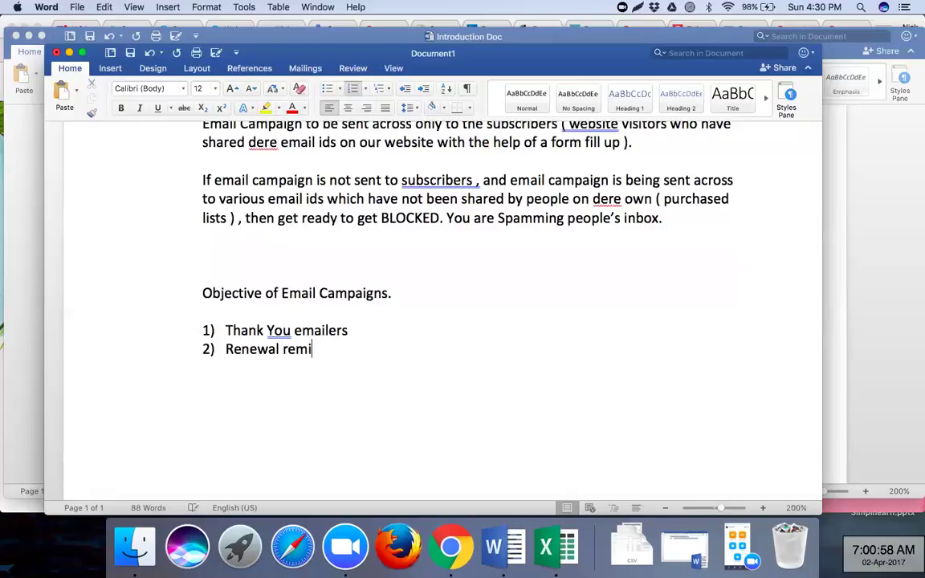
{"action": "key", "text": "BackSpace"}
{"action": "key", "text": "BackSpace"}
{"action": "key", "text": "BackSpace"}
{"action": "key", "text": "BackSpace"}
{"action": "key", "text": "BackSpace"}
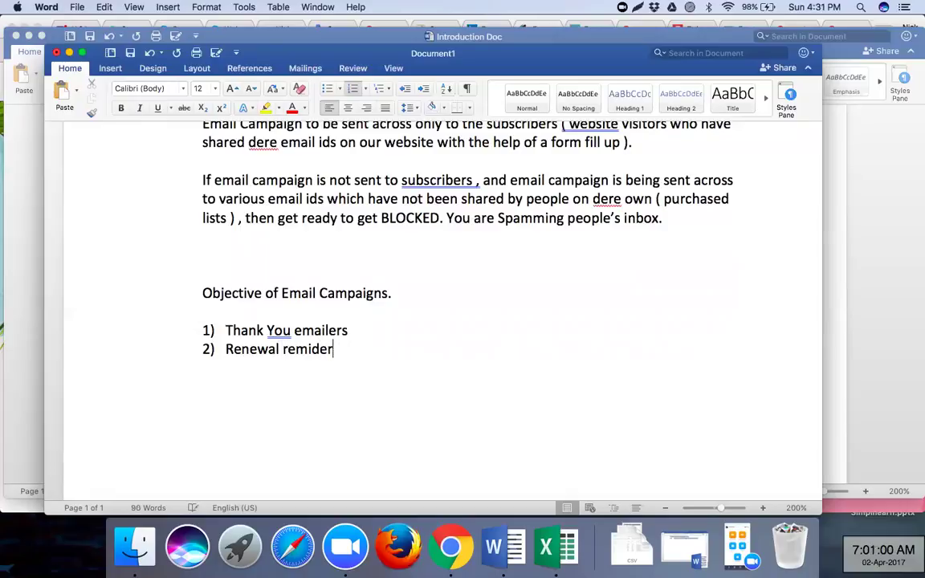
{"action": "key", "text": "BackSpace"}
{"action": "key", "text": "BackSpace"}
{"action": "key", "text": "BackSpace"}
- Add items Renewal emaillers, Reminder emailers, Discounts and Promotions, and 'Birthdays , anniversaries of the customers.'
{"action": "type", "text": "emaillers"}
{"action": "key", "text": "Return"}
{"action": "type", "text": "Reminder emailers"}
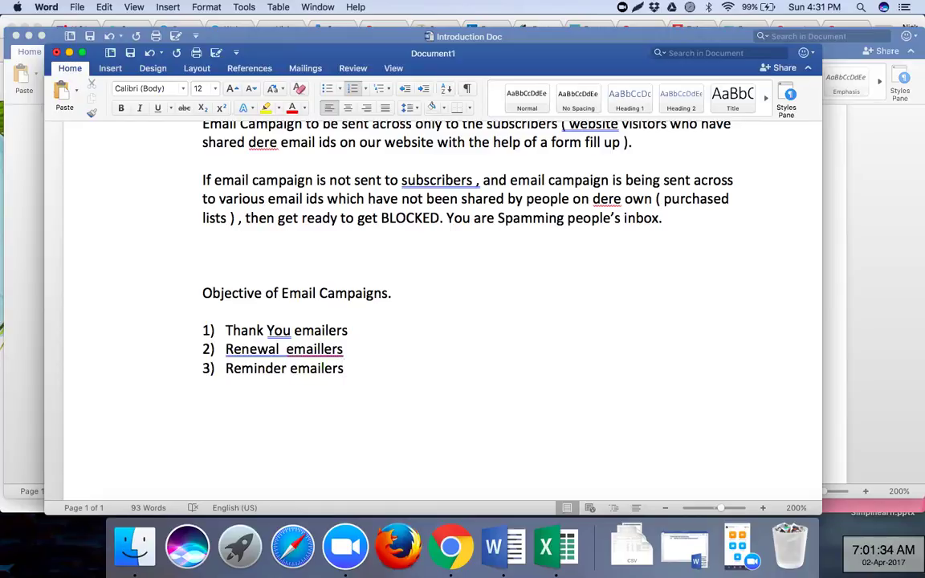
{"action": "key", "text": "Return"}
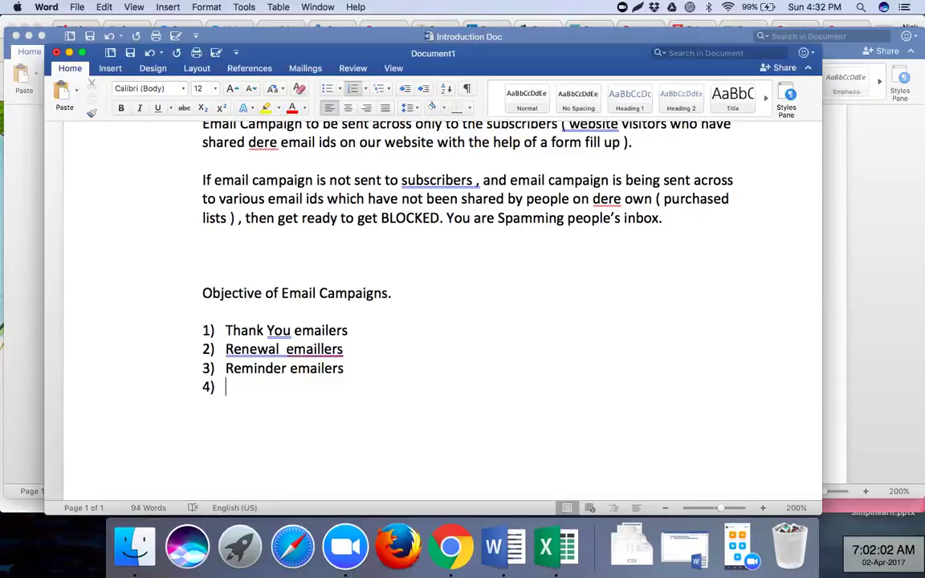
{"action": "type", "text": "Discounts "}
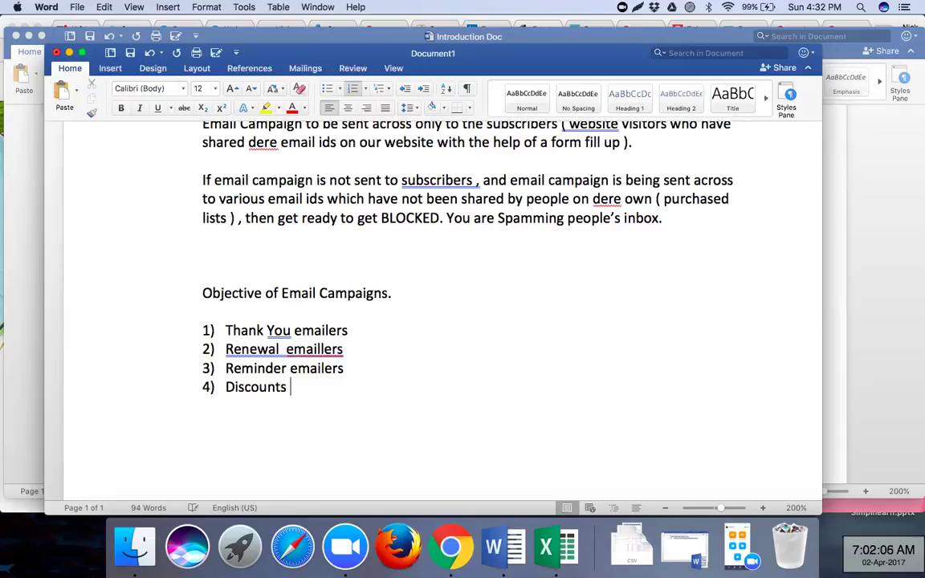
{"action": "type", "text": "and Prom"}
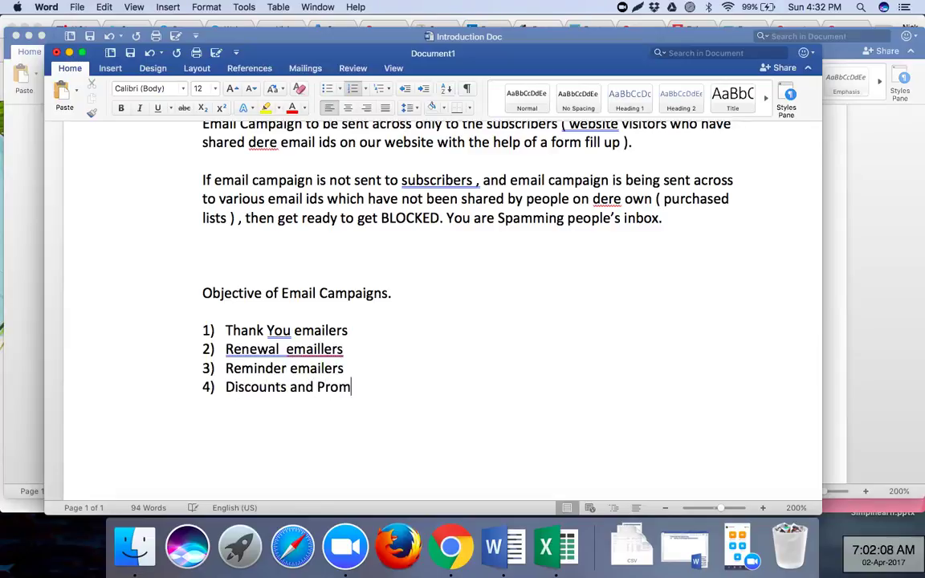
{"action": "type", "text": "otions"}
{"action": "key", "text": "Return"}
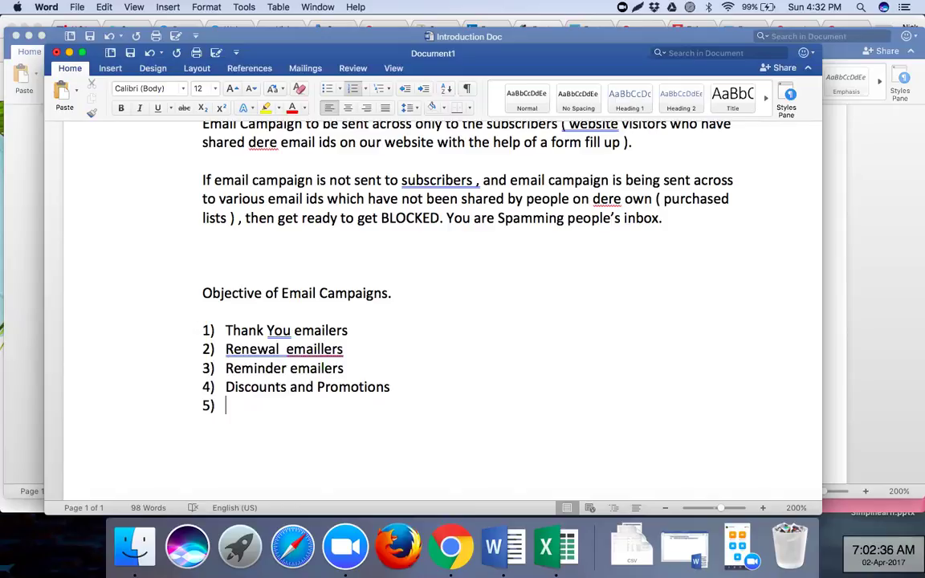
{"action": "type", "text": "Birthdays "}
{"action": "type", "text": "an"}
{"action": "key", "text": "BackSpace"}
{"action": "key", "text": "BackSpace"}
{"action": "type", "text": ", anniversaries"}
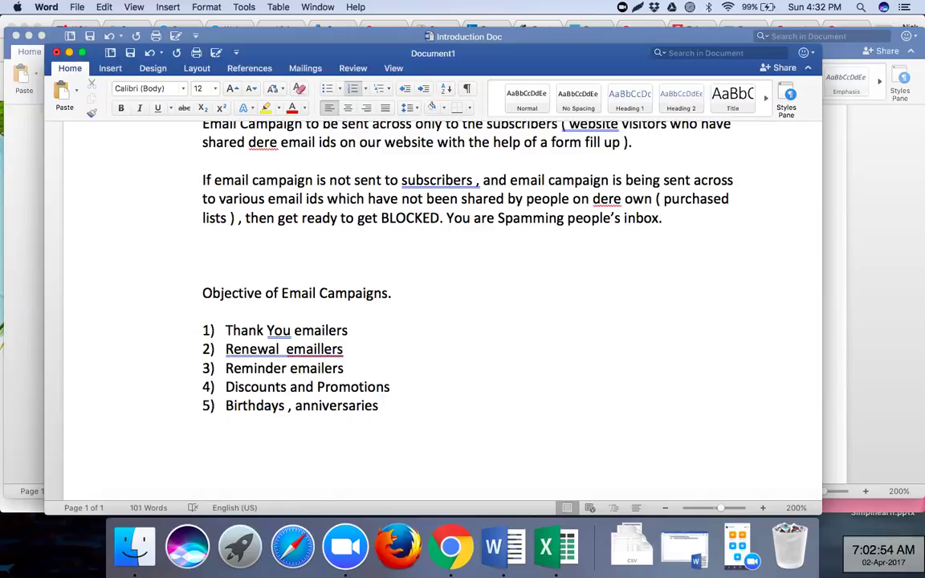
{"action": "type", "text": "of the customers."}
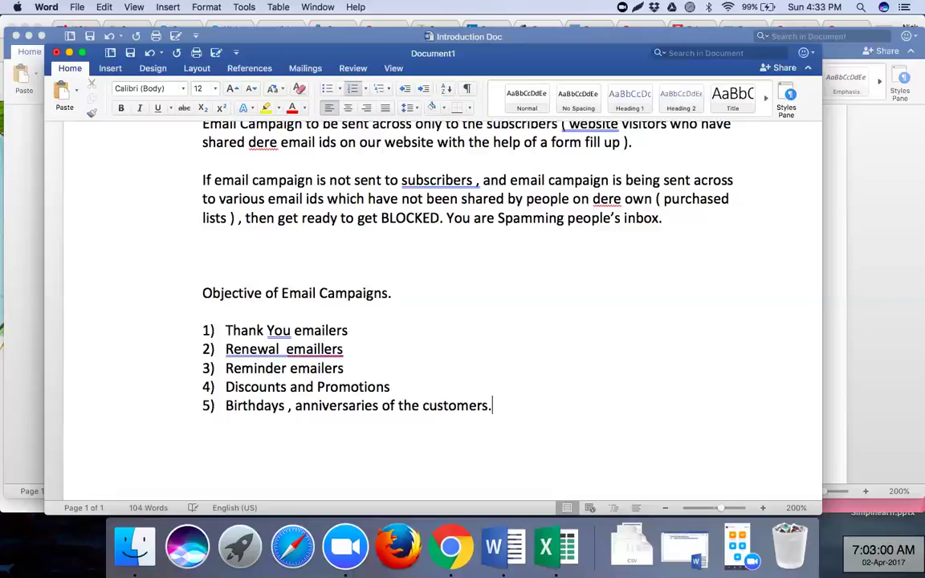
- Add full stops to the ends of objectives 1 through 4
{"action": "left_click", "coordinate": [399, 384]}
{"action": "type", "text": "."}
{"action": "left_click", "coordinate": [382, 372]}
{"action": "type", "text": "."}
{"action": "left_click", "coordinate": [379, 349]}
{"action": "type", "text": "."}
{"action": "left_click", "coordinate": [376, 329]}
{"action": "type", "text": "."}
- Add an empty sixth numbered item below the birthdays entry
{"action": "left_click", "coordinate": [496, 405]}
{"action": "key", "text": "Return"}
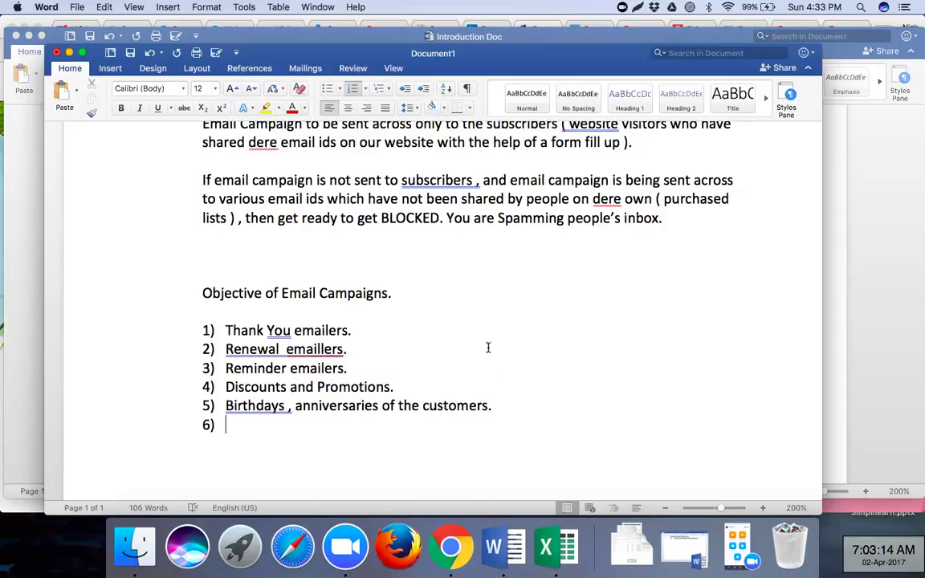
{"action": "scroll", "coordinate": [409, 352], "scroll_direction": "down", "scroll_amount": 2}
{"action": "scroll", "coordinate": [409, 354], "scroll_direction": "down", "scroll_amount": 2}
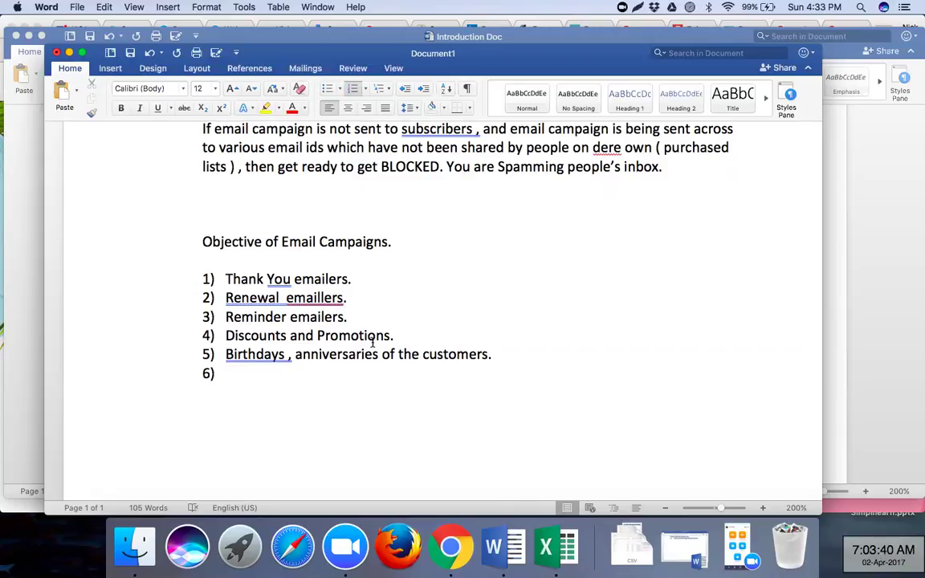
- Enter 'Feedback Email' as item 6 and 'Upselling' as item 7
{"action": "type", "text": "Feedback Email"}
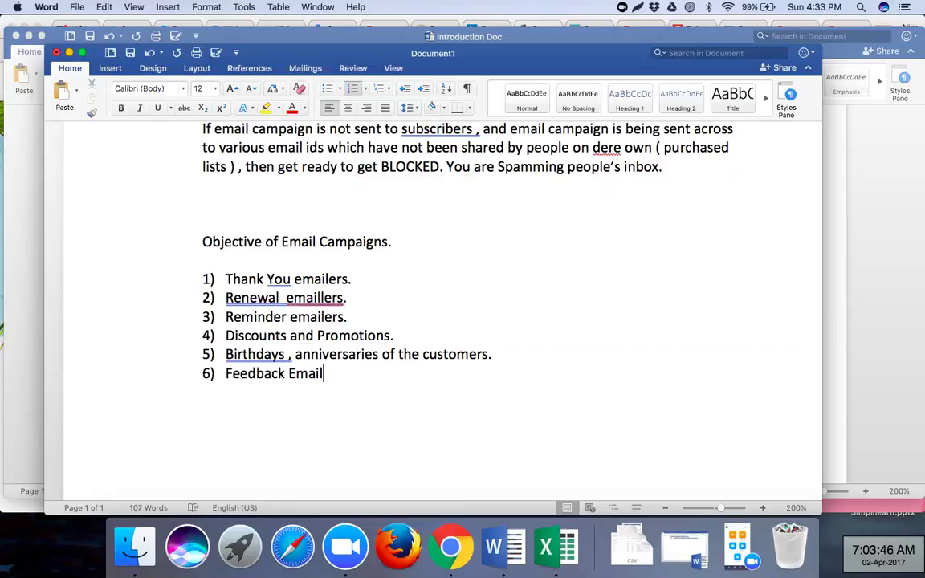
{"action": "key", "text": "Return"}
{"action": "type", "text": "Up"}
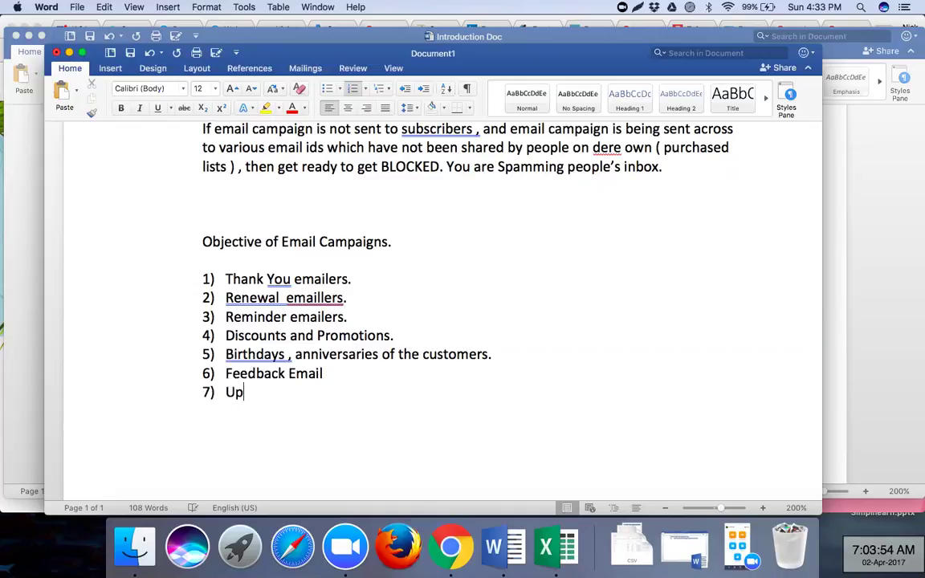
{"action": "type", "text": "selling"}
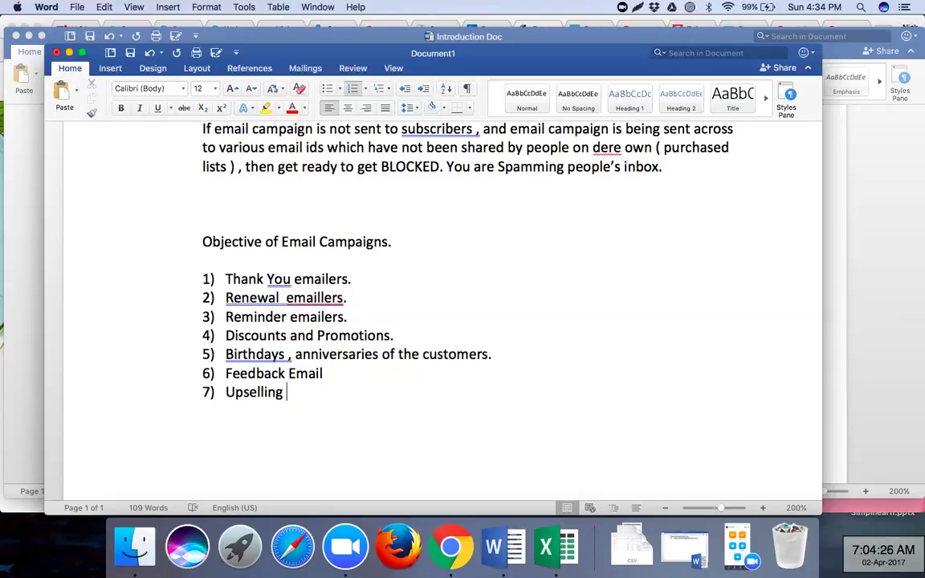
- Explain Upselling as promoting a related product to someone who recently purchased an item from your website, then start item 8
{"action": "type", "text": "( promoting a related product to someone who has recently purchased a pr"}
{"action": "key", "text": "BackSpace"}
{"action": "key", "text": "BackSpace"}
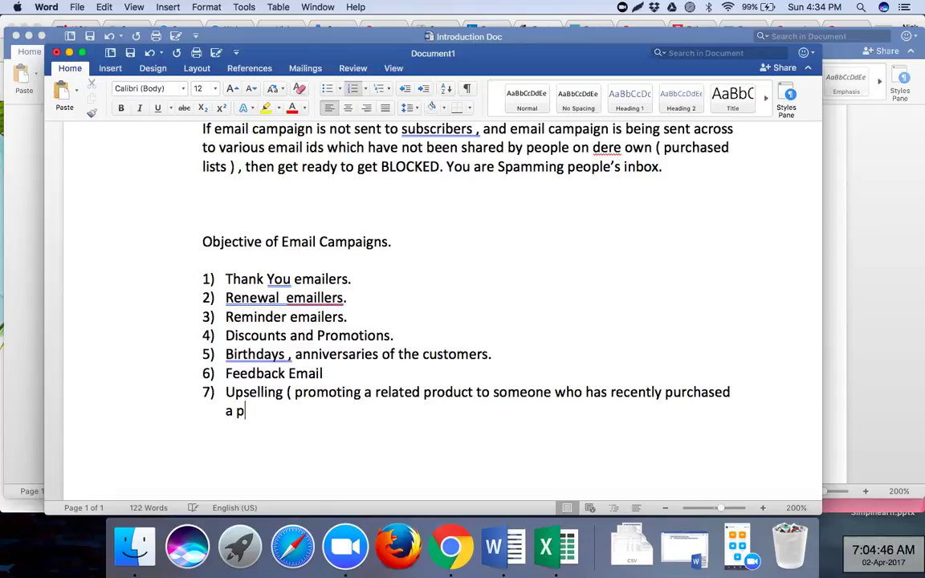
{"action": "type", "text": "n item fro"}
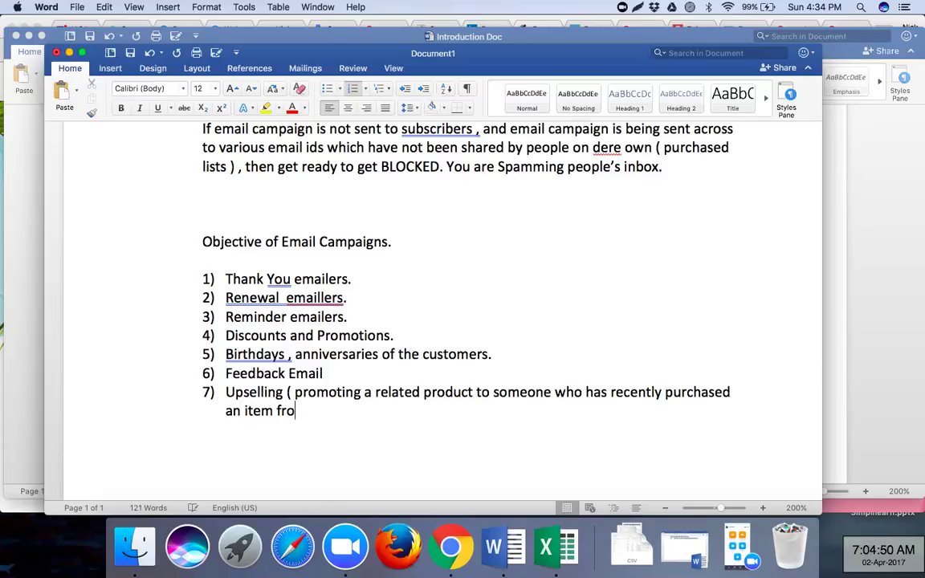
{"action": "type", "text": "m your website )"}
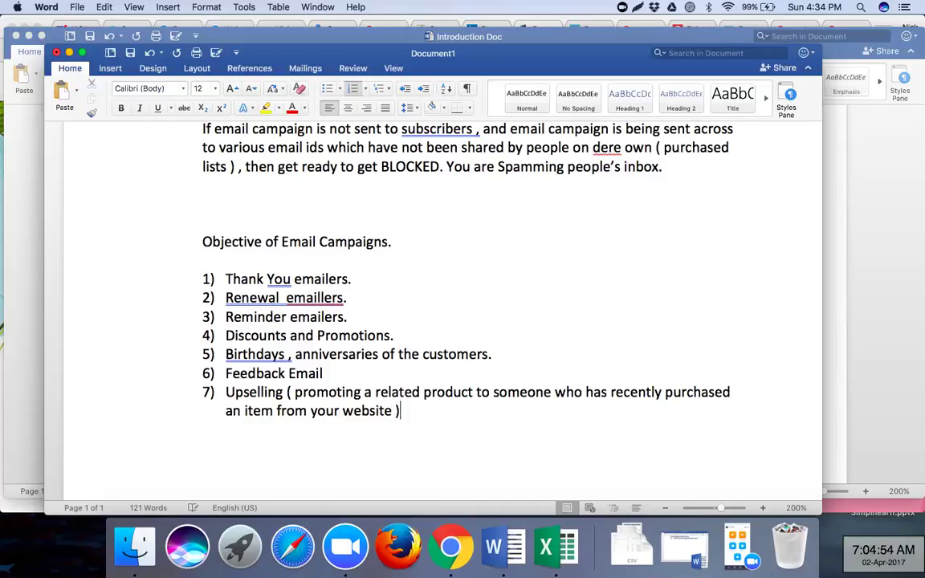
{"action": "key", "text": "Return"}
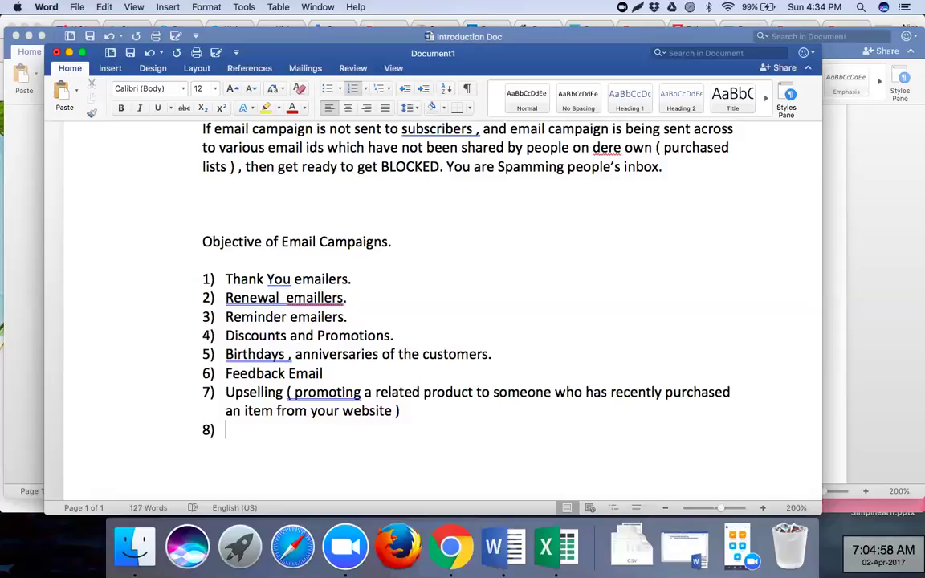
- Enter 'Abandon Cart' as item 8 and end the numbered list below it
{"action": "type", "text": "Abandon"}
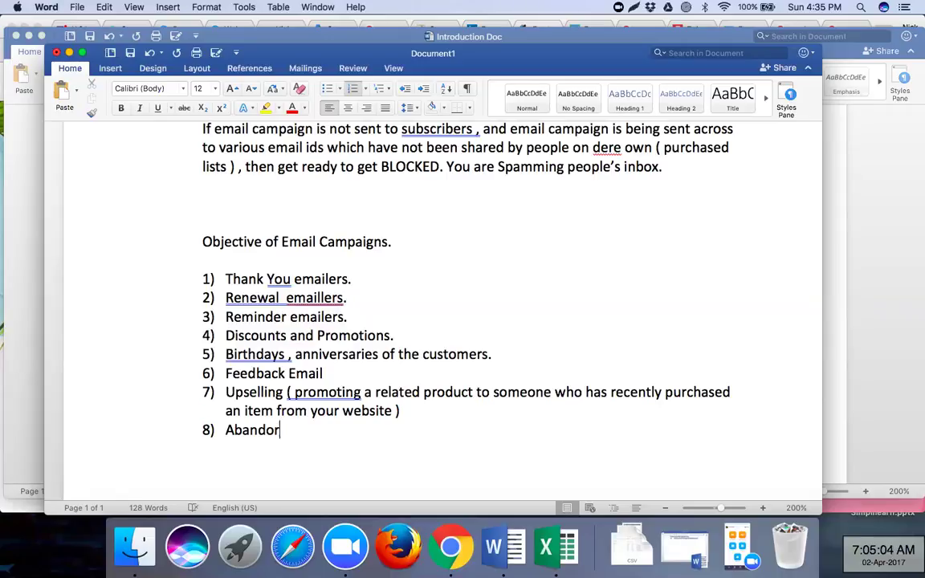
{"action": "key", "text": "BackSpace"}
{"action": "key", "text": "BackSpace"}
{"action": "type", "text": "on Cart"}
{"action": "key", "text": "Return"}
{"action": "key", "text": "Return"}
{"action": "key", "text": "Return"}
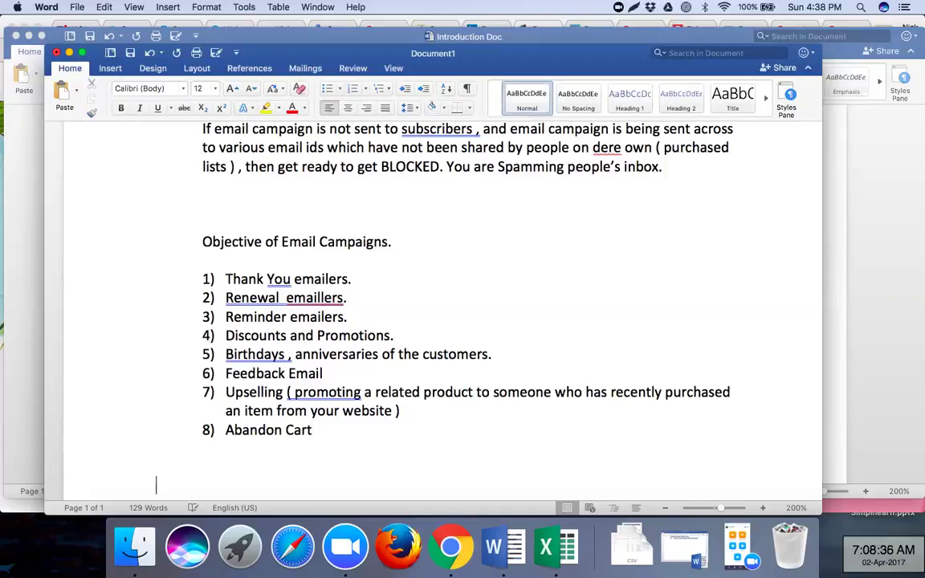
- Type 'List of Various different Email Service Providers ( ESV ), Online Tools / Online softwares'
{"action": "scroll", "coordinate": [382, 306], "scroll_direction": "down", "scroll_amount": 4}
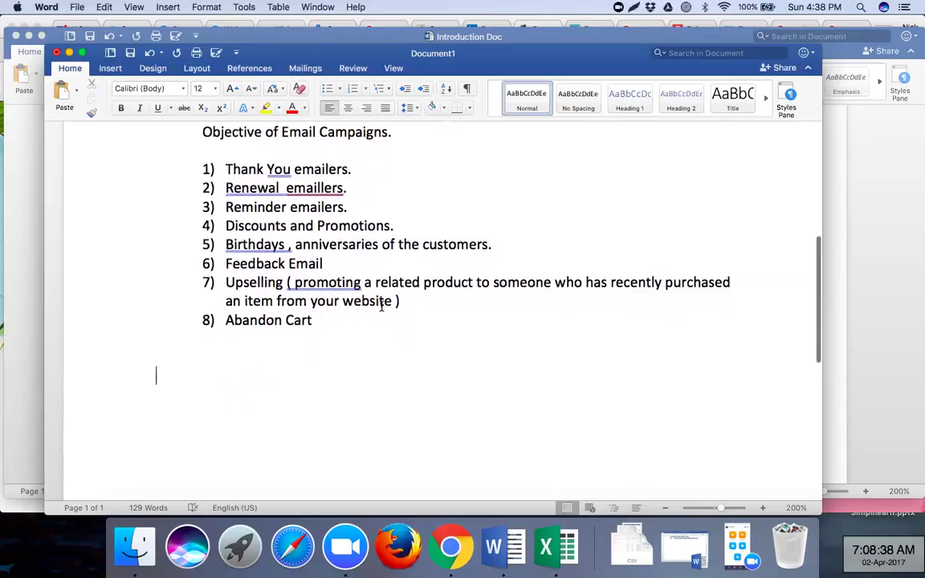
{"action": "type", "text": "List of Various different"}
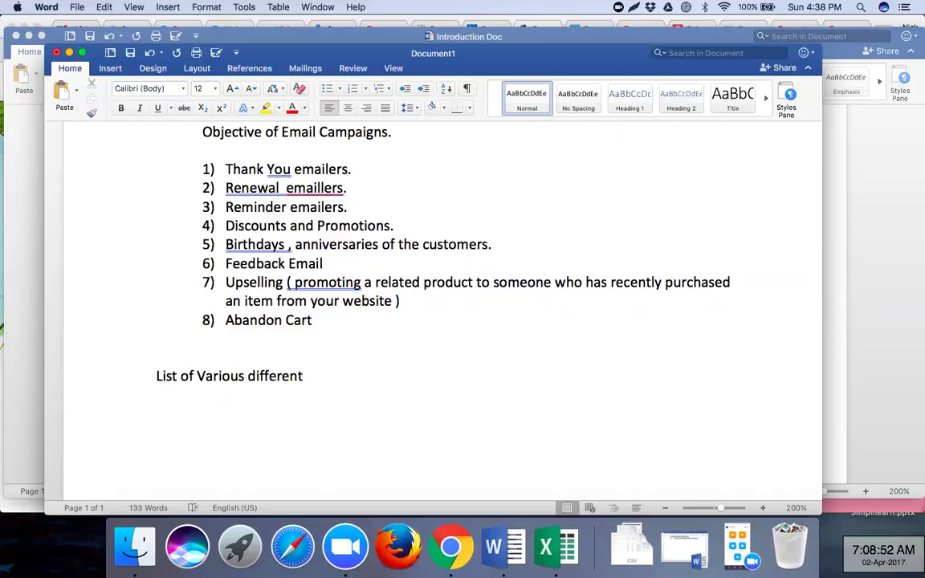
{"action": "type", "text": "Email Serv"}
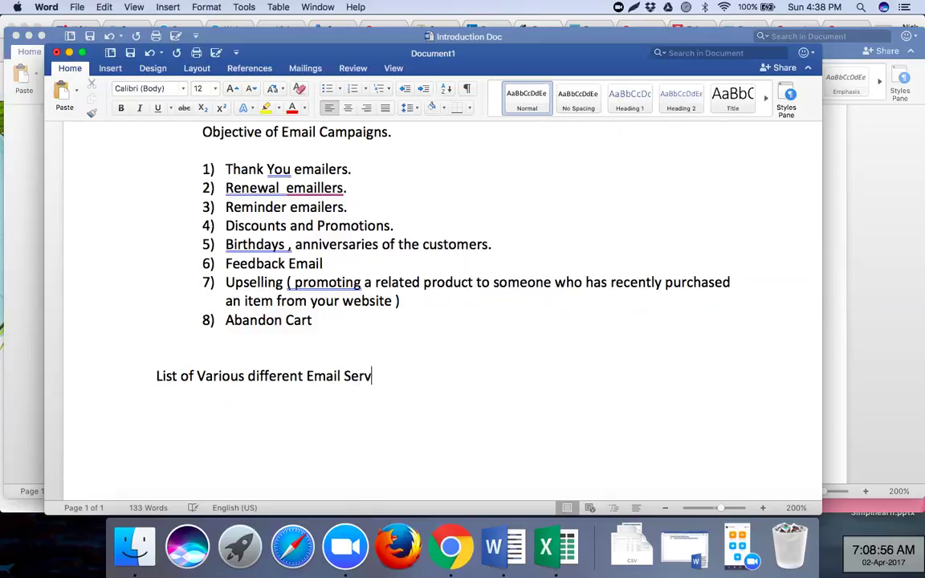
{"action": "type", "text": "ice Providers ( ES"}
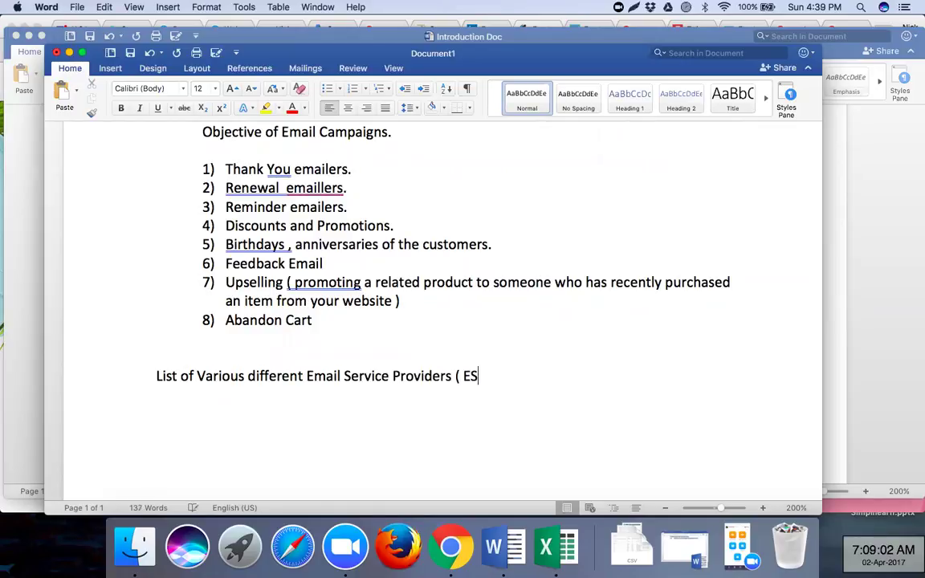
{"action": "type", "text": "V ) , Tools /"}
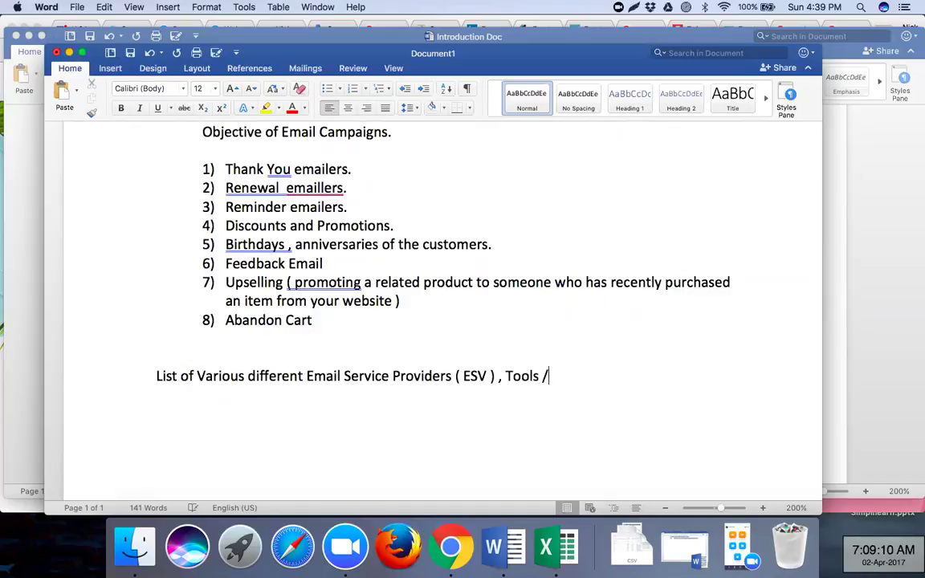
{"action": "type", "text": " softwares"}
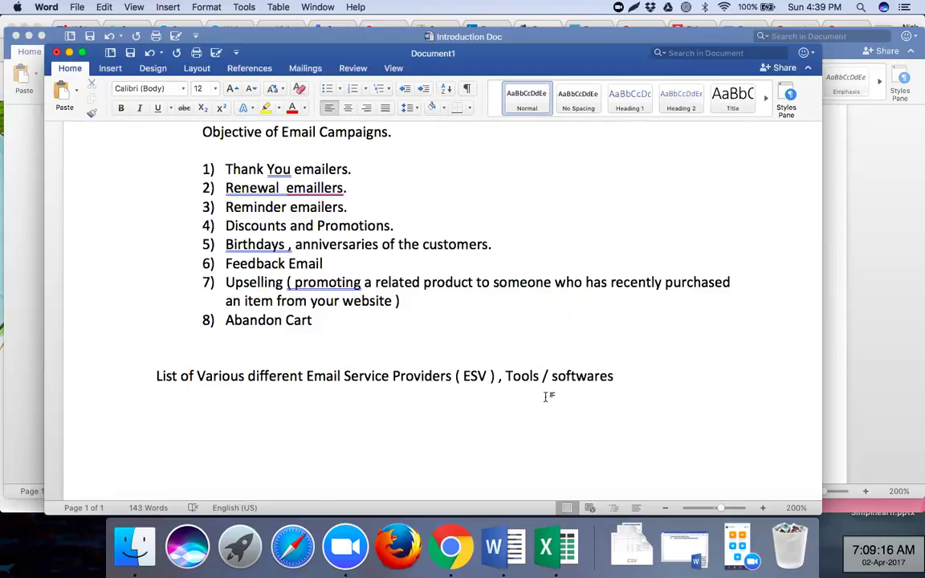
{"action": "left_click", "coordinate": [505, 376]}
{"action": "type", "text": "Online"}
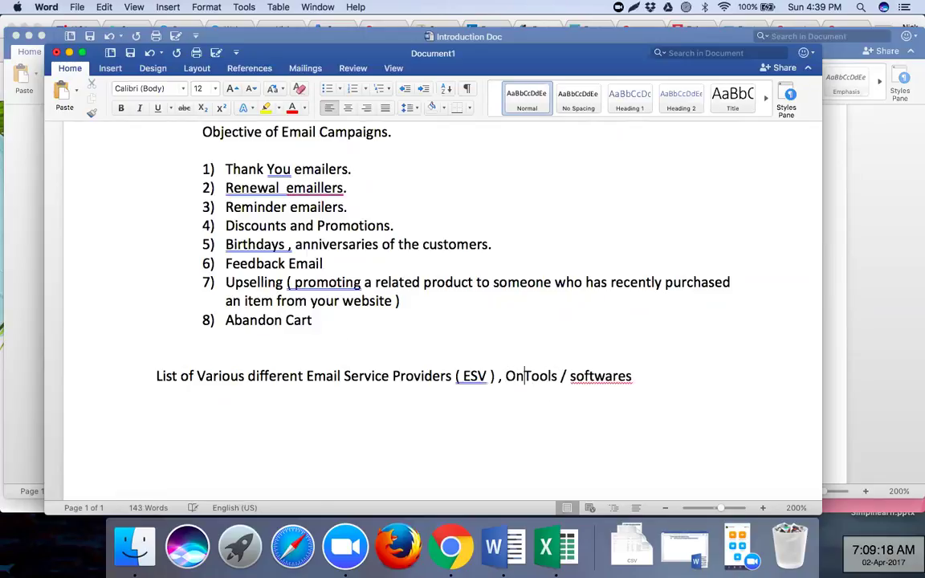
{"action": "left_click", "coordinate": [597, 376]}
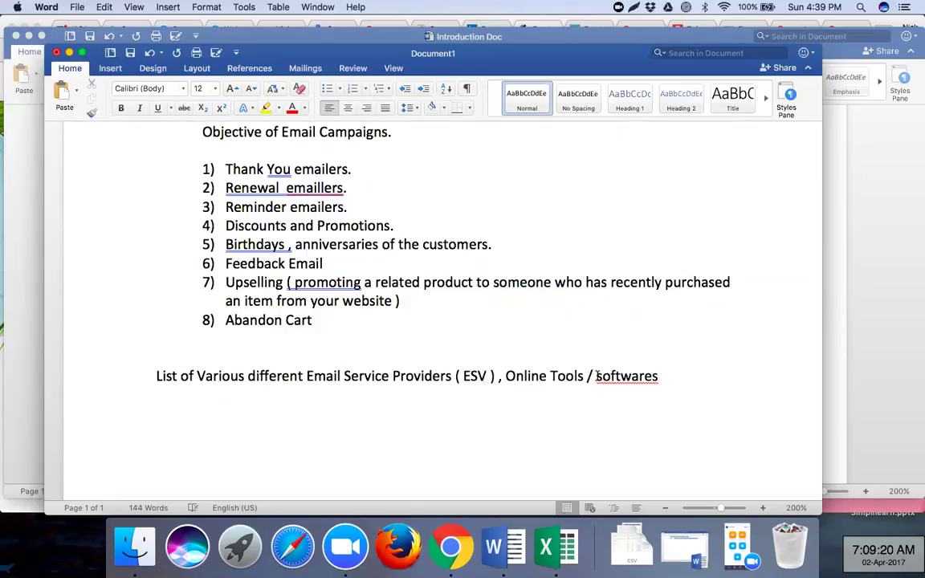
{"action": "type", "text": "Online"}
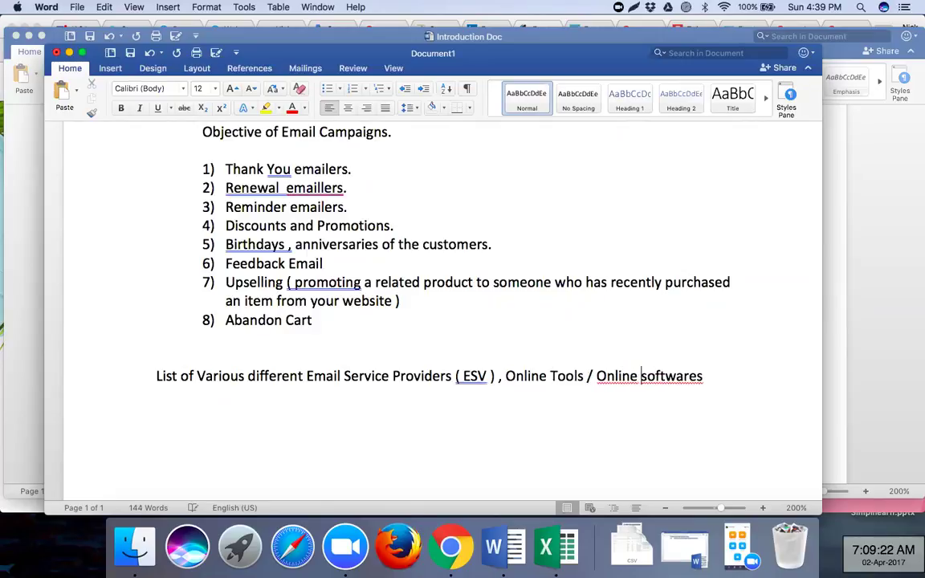
{"action": "left_click", "coordinate": [707, 376]}
{"action": "type", "text": "/ Online"}
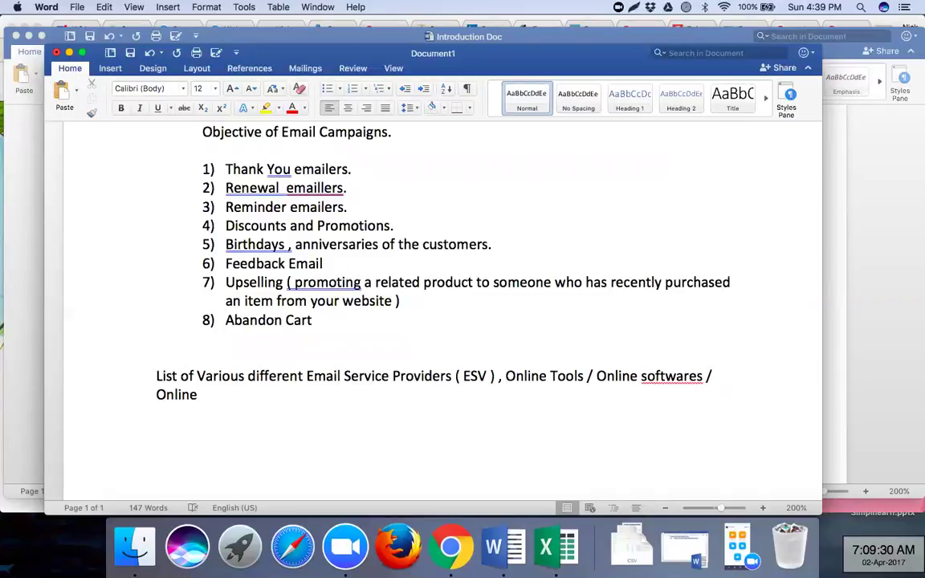
- Finish the line with ', which are used for creation and set up of email campaigns.'
{"action": "key", "text": "BackSpace"}
{"action": "key", "text": "BackSpace"}
{"action": "key", "text": "BackSpace"}
{"action": "key", "text": "BackSpace"}
{"action": "key", "text": "BackSpace"}
{"action": "key", "text": "BackSpace"}
{"action": "key", "text": "BackSpace"}
{"action": "key", "text": "BackSpace"}
{"action": "key", "text": "BackSpace"}
{"action": "key", "text": "BackSpace"}
{"action": "type", "text": ", which are u"}
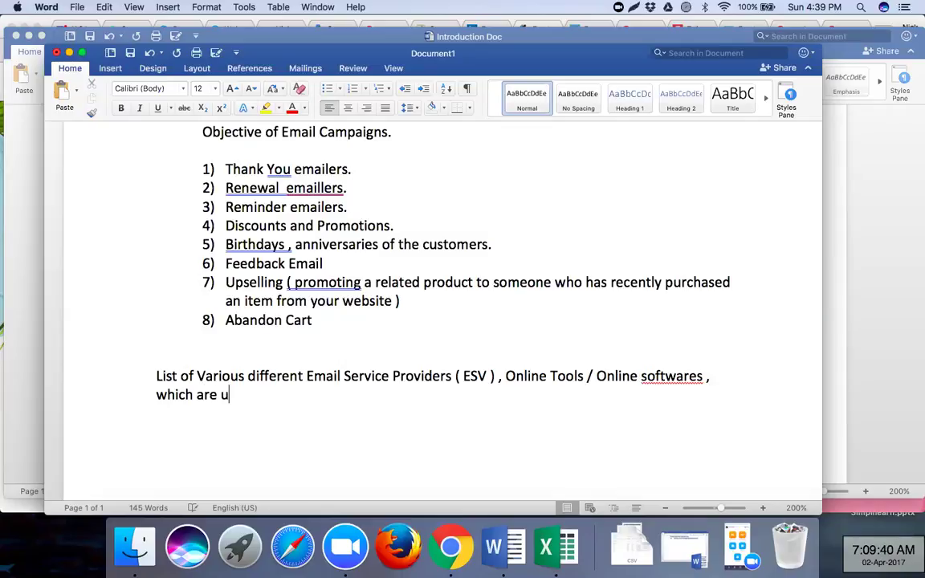
{"action": "type", "text": "sed for creatio"}
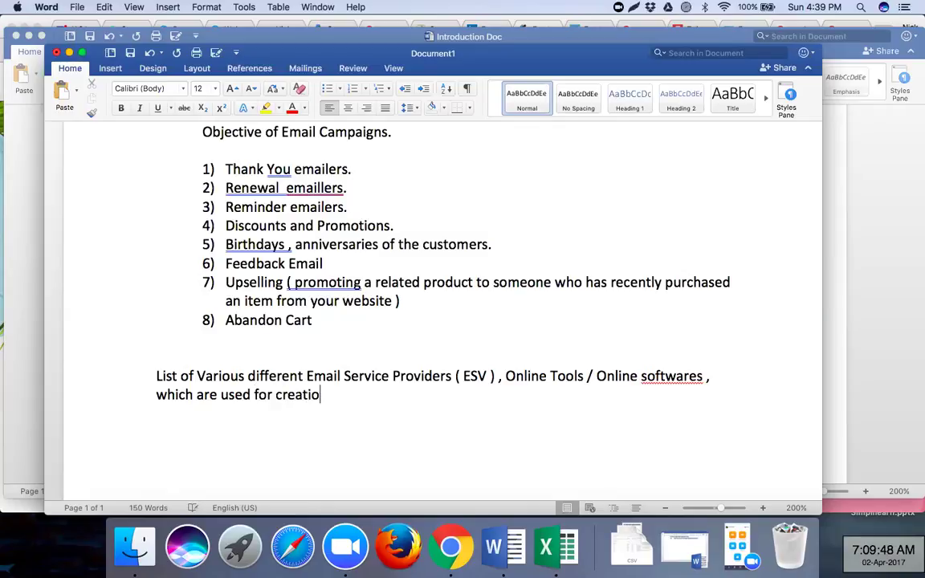
{"action": "type", "text": "n and set "}
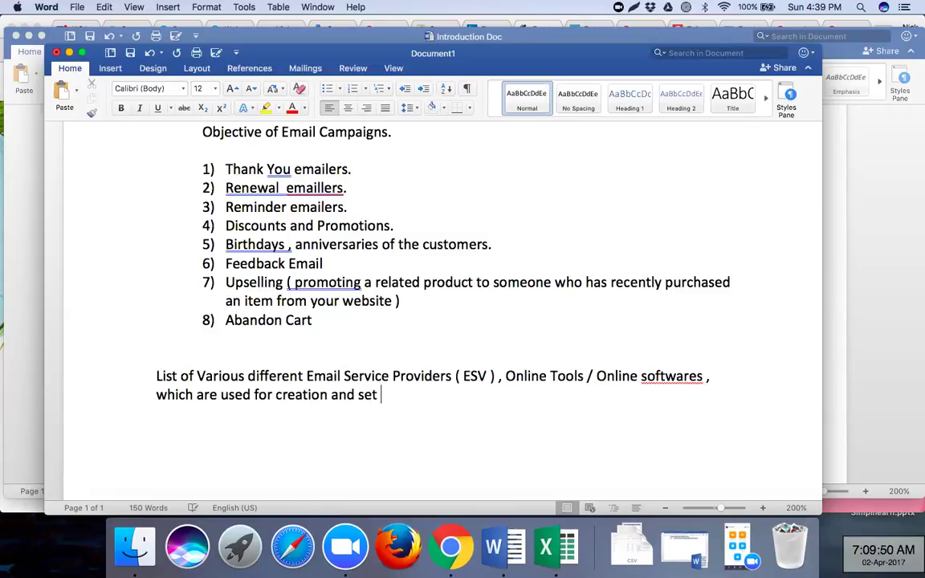
{"action": "type", "text": "up of email campaigns"}
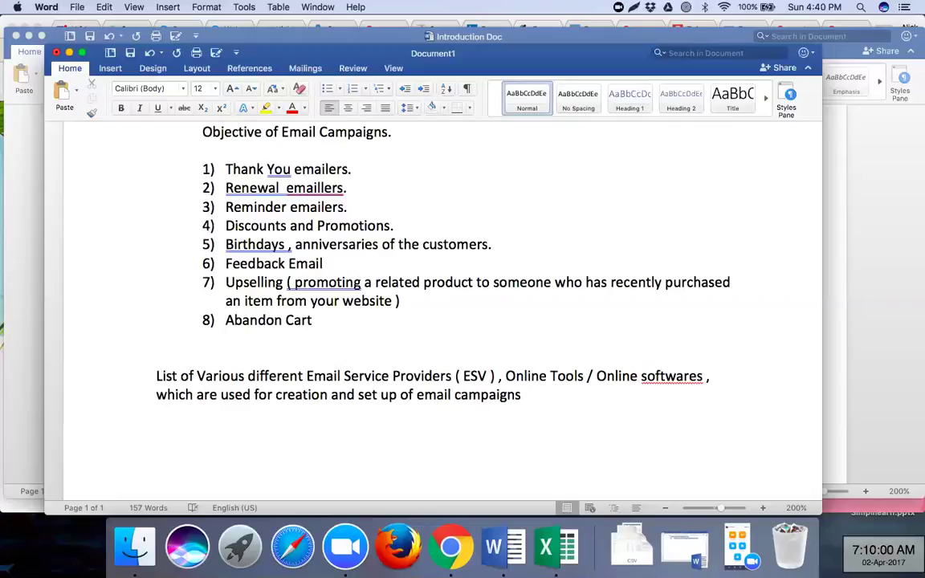
{"action": "type", "text": "."}
{"action": "key", "text": "Return"}
{"action": "key", "text": "Return"}
- Paste the MailChimp web address into the Word notes as a link on its own line
{"action": "key", "text": "super+Tab"}
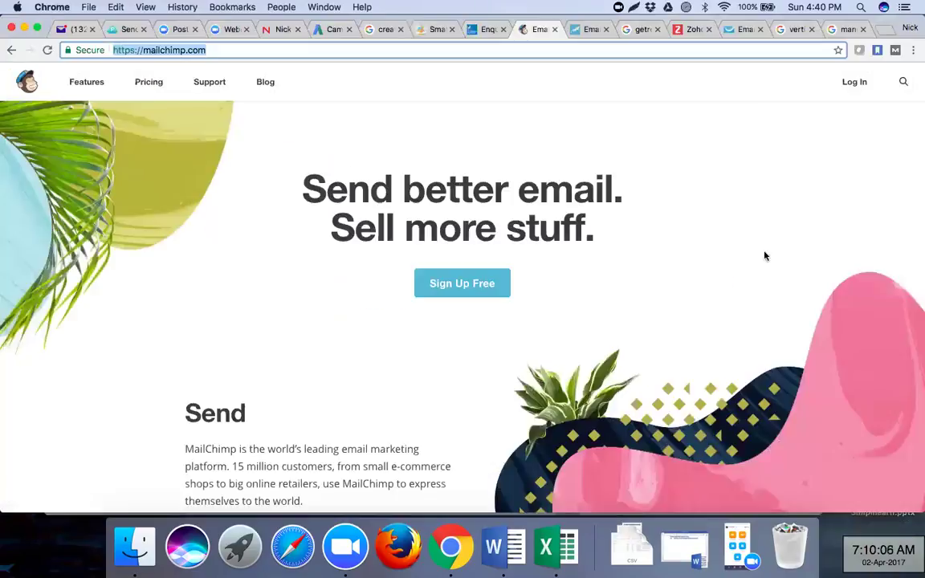
{"action": "left_click", "coordinate": [673, 46]}
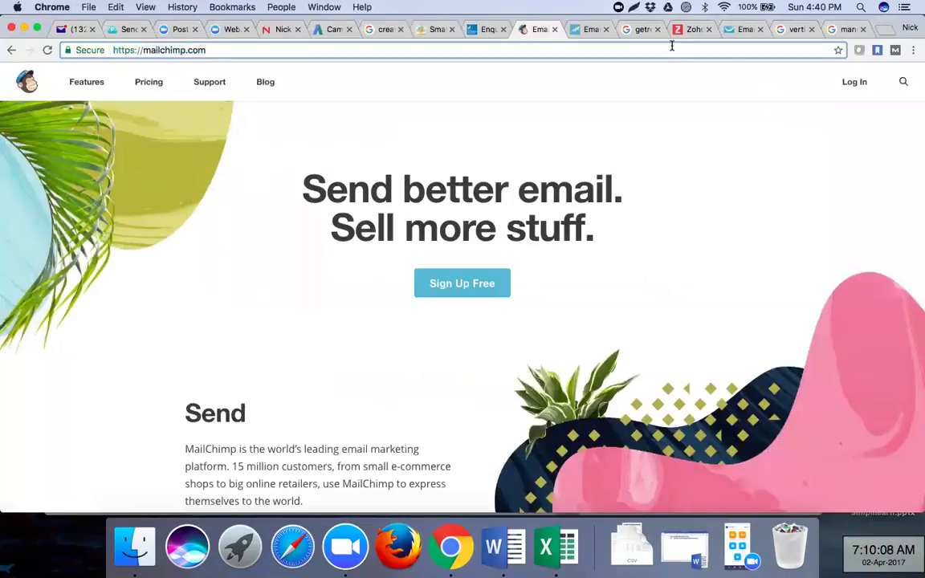
{"action": "triple_click", "coordinate": [673, 46]}
{"action": "key", "text": "cmd+c"}
{"action": "key", "text": "super+Tab"}
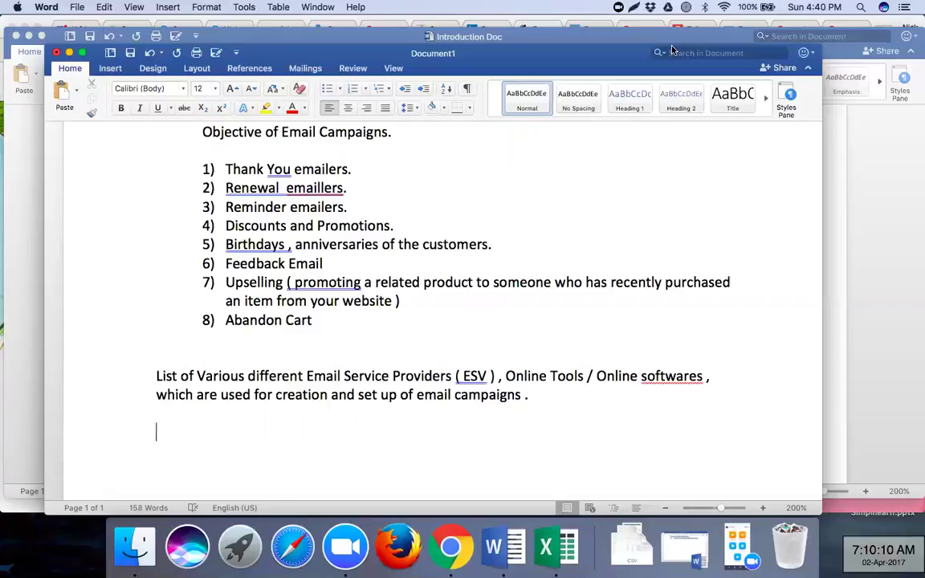
{"action": "key", "text": "cmd+v"}
{"action": "key", "text": "Return"}
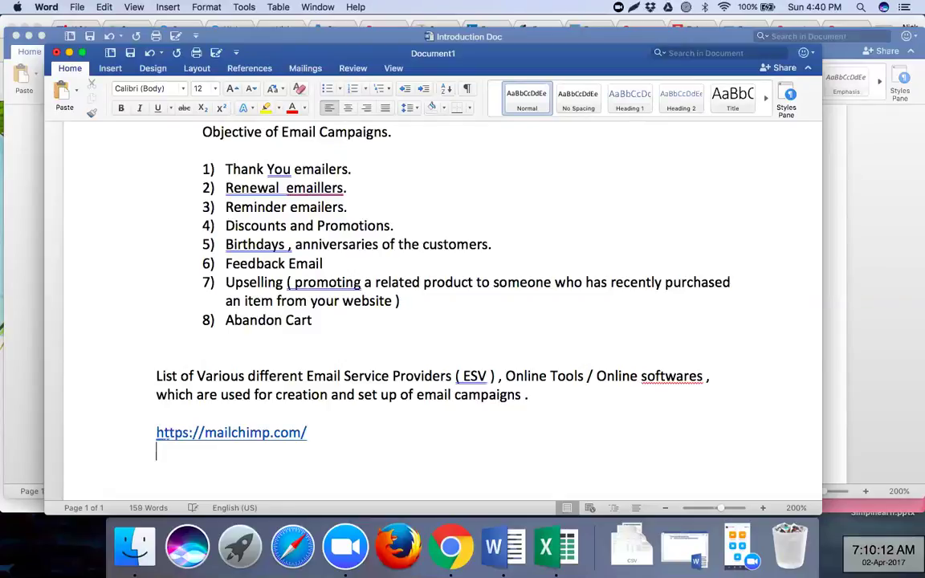
- Add the Constant Contact homepage address below it in the notes
{"action": "key", "text": "super+Tab"}
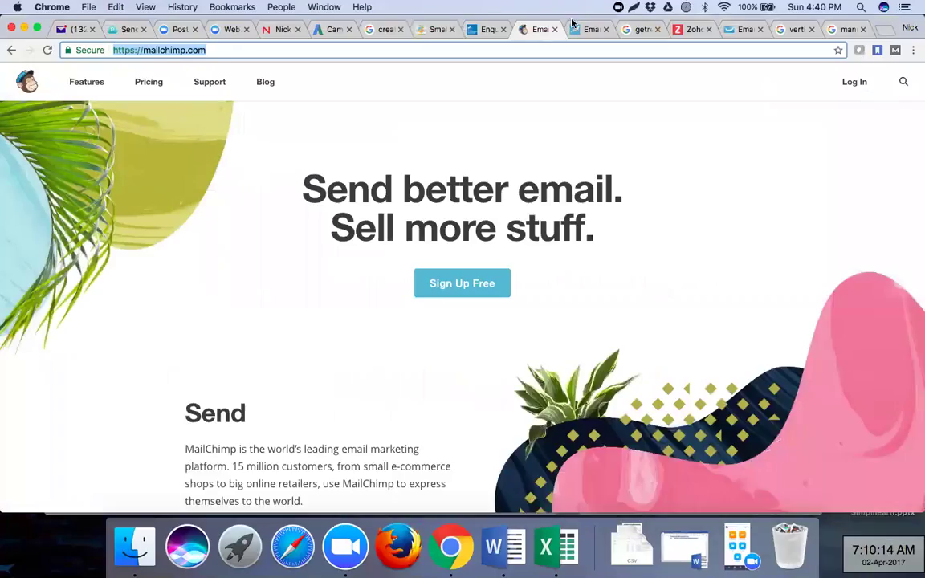
{"action": "left_click", "coordinate": [575, 28]}
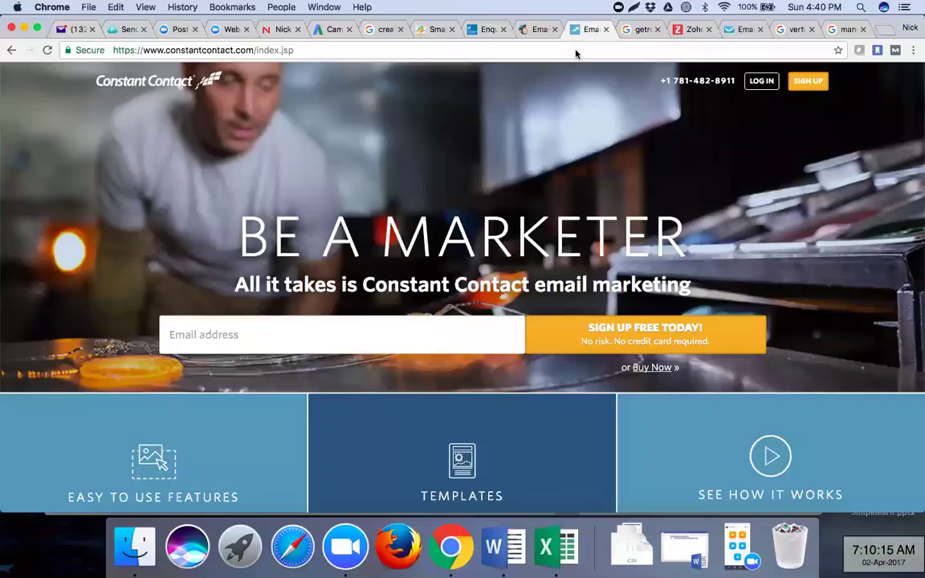
{"action": "left_click", "coordinate": [576, 53]}
{"action": "key", "text": "super+c"}
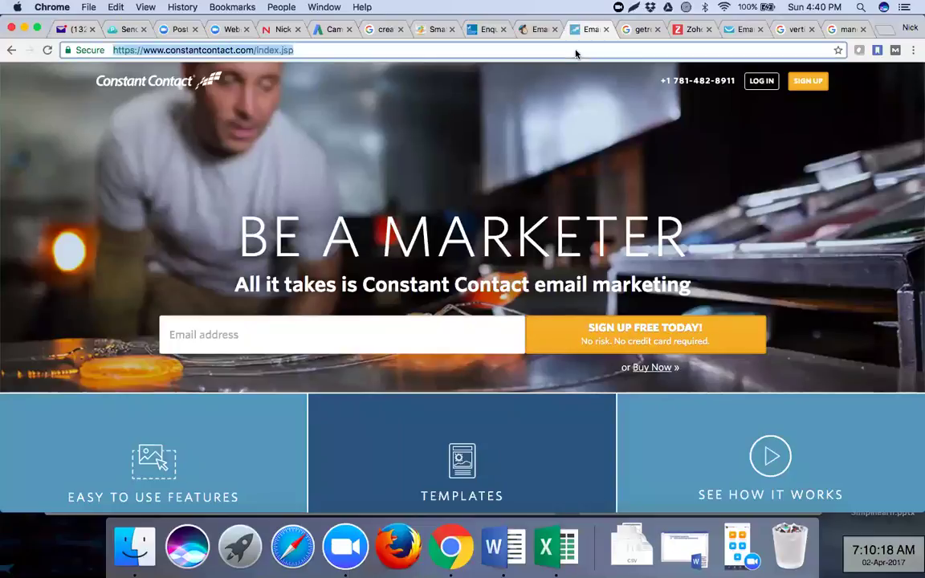
{"action": "key", "text": "super+Tab"}
{"action": "key", "text": "super+v"}
{"action": "key", "text": "Return"}
{"action": "key", "text": "super+Tab"}
- Close the getresponse search results and open the Zoho Campaigns home page, selecting its address
{"action": "left_click", "coordinate": [628, 31]}
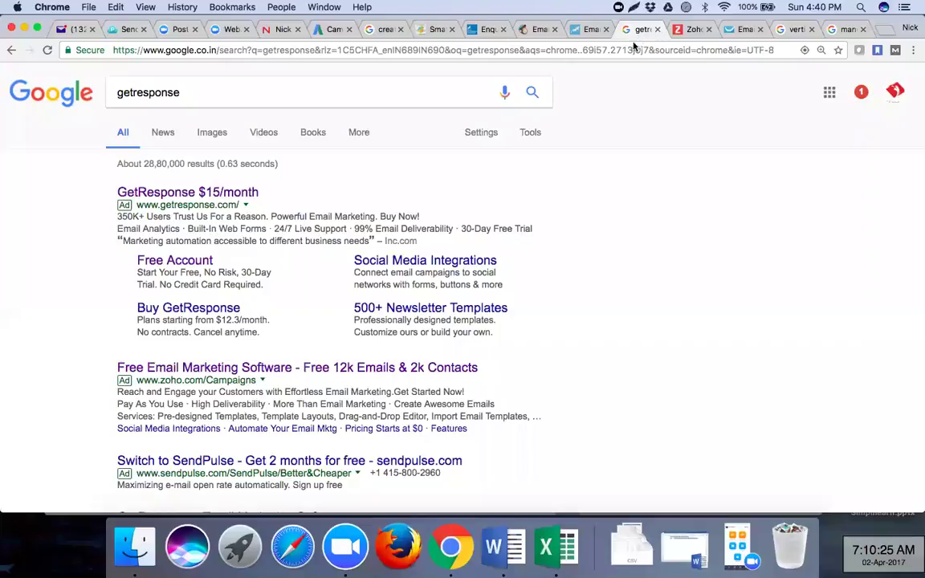
{"action": "left_click", "coordinate": [658, 32]}
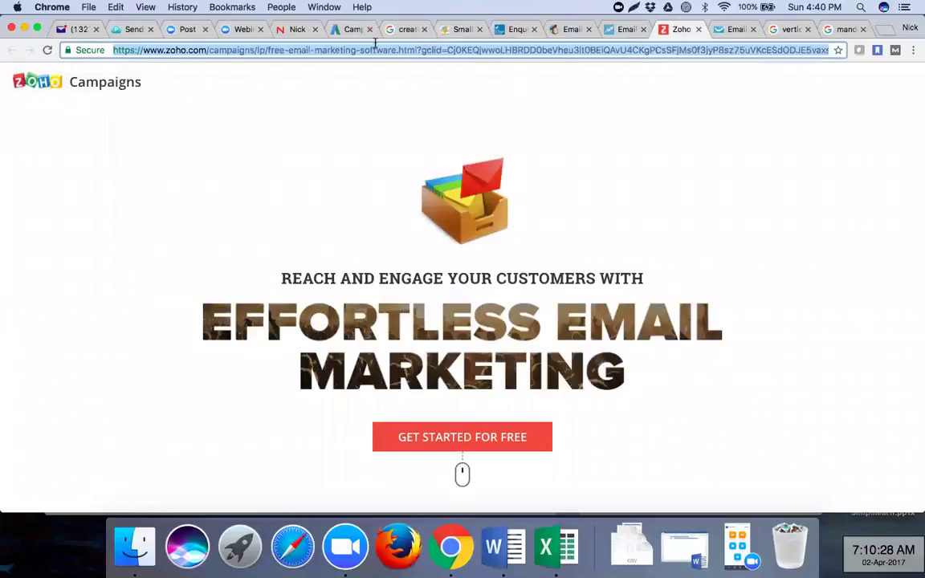
{"action": "left_click", "coordinate": [315, 50]}
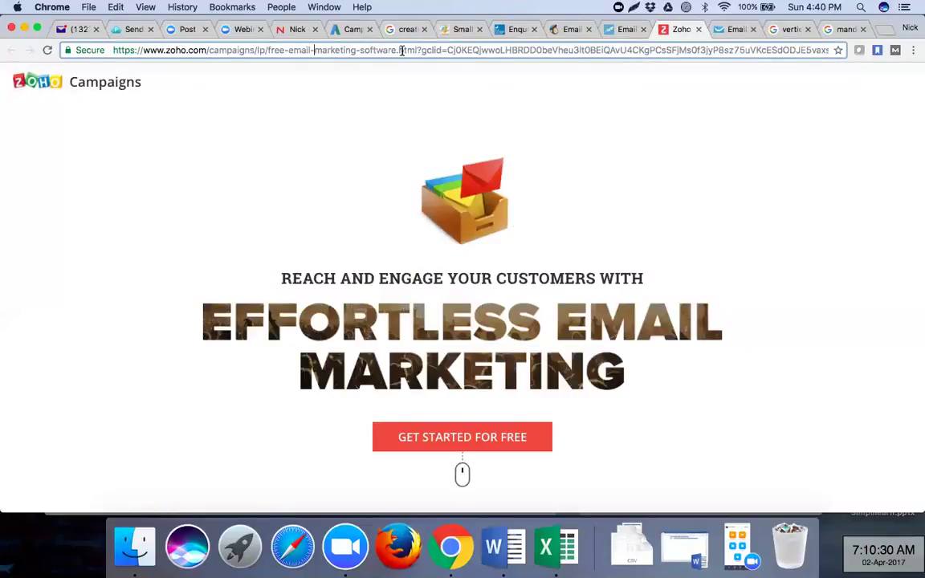
{"action": "left_click", "coordinate": [80, 87]}
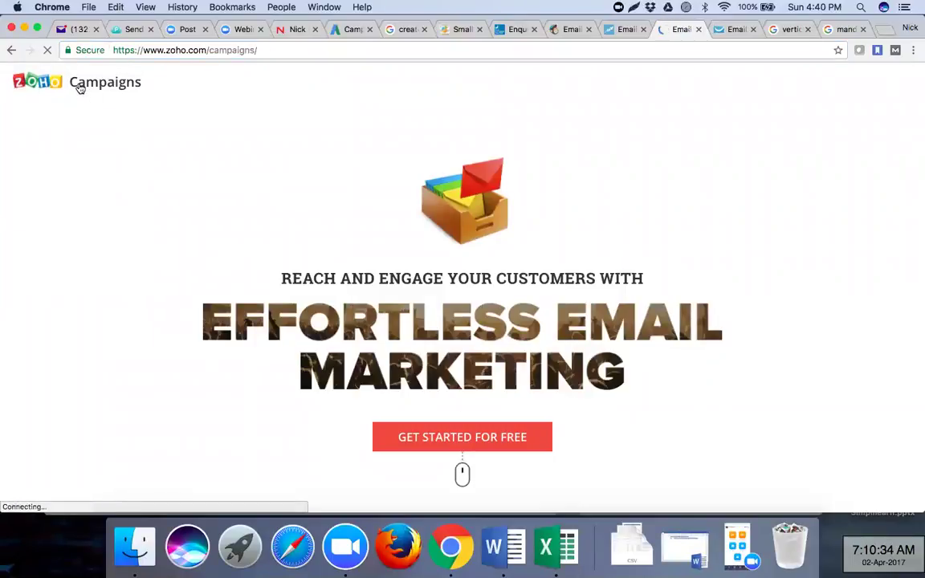
{"action": "left_click", "coordinate": [269, 50]}
{"action": "key", "text": "super+c"}
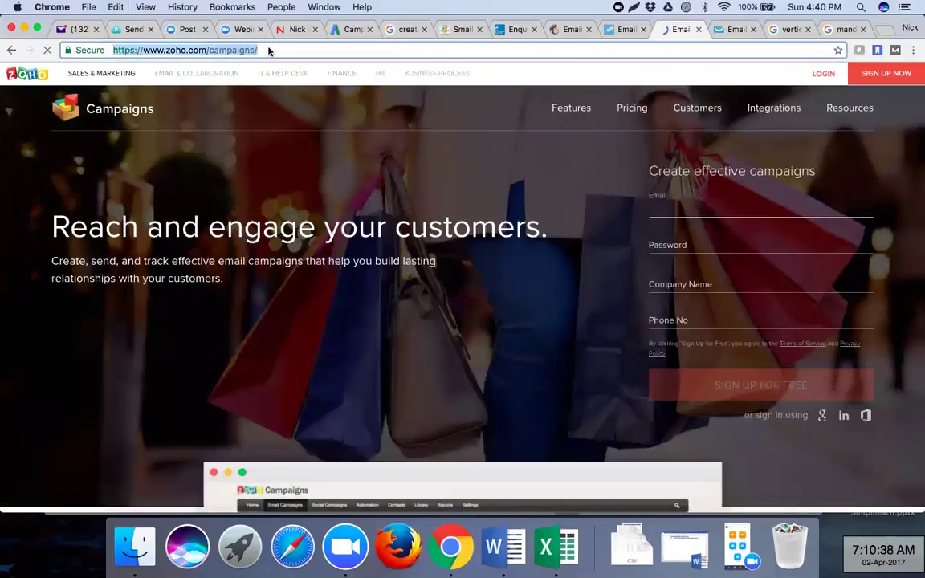
{"action": "scroll", "coordinate": [298, 201], "scroll_direction": "down", "scroll_amount": 5}
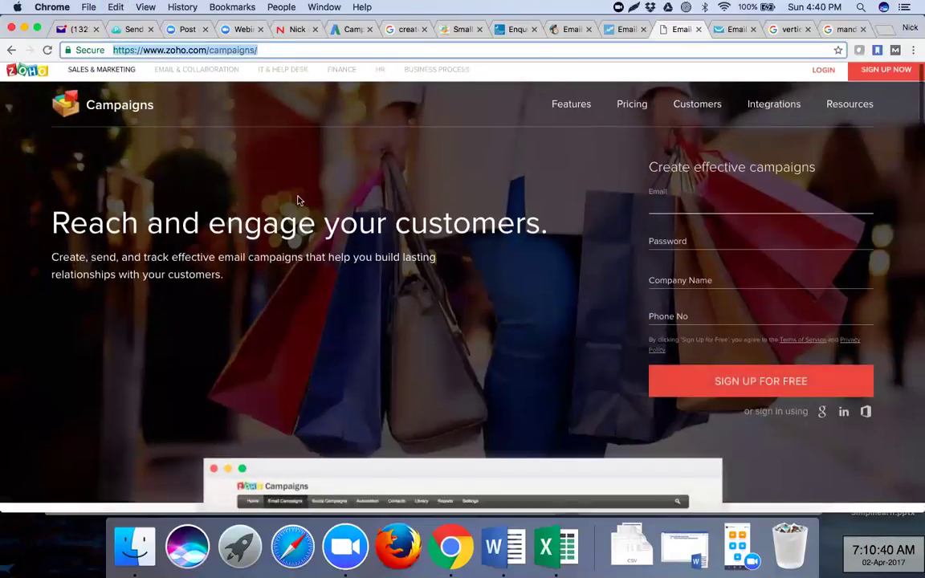
{"action": "scroll", "coordinate": [297, 201], "scroll_direction": "down", "scroll_amount": 5}
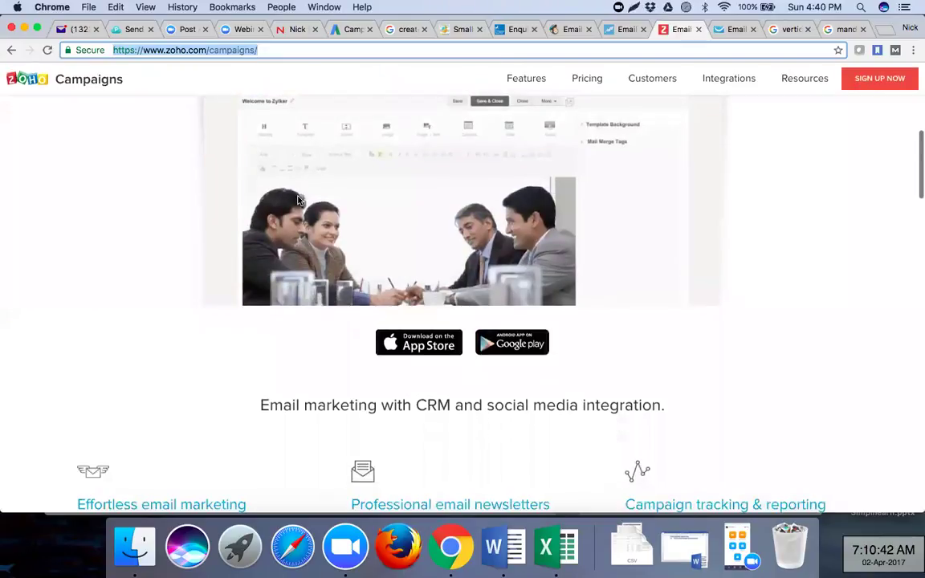
{"action": "scroll", "coordinate": [297, 199], "scroll_direction": "down", "scroll_amount": 2}
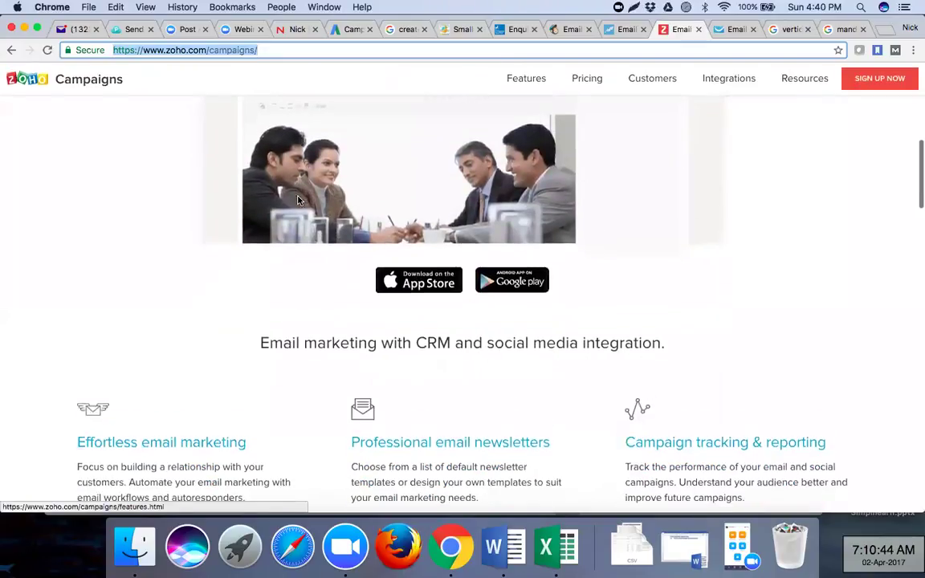
{"action": "scroll", "coordinate": [298, 200], "scroll_direction": "down", "scroll_amount": 2}
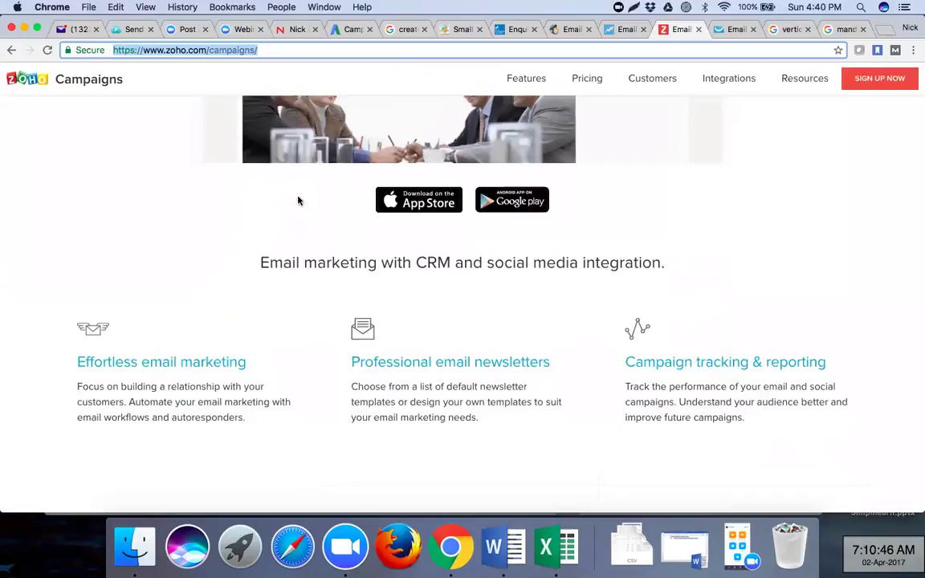
- Paste the Zoho Campaigns address into the Word provider list on a new line
{"action": "key", "text": "super+Tab"}
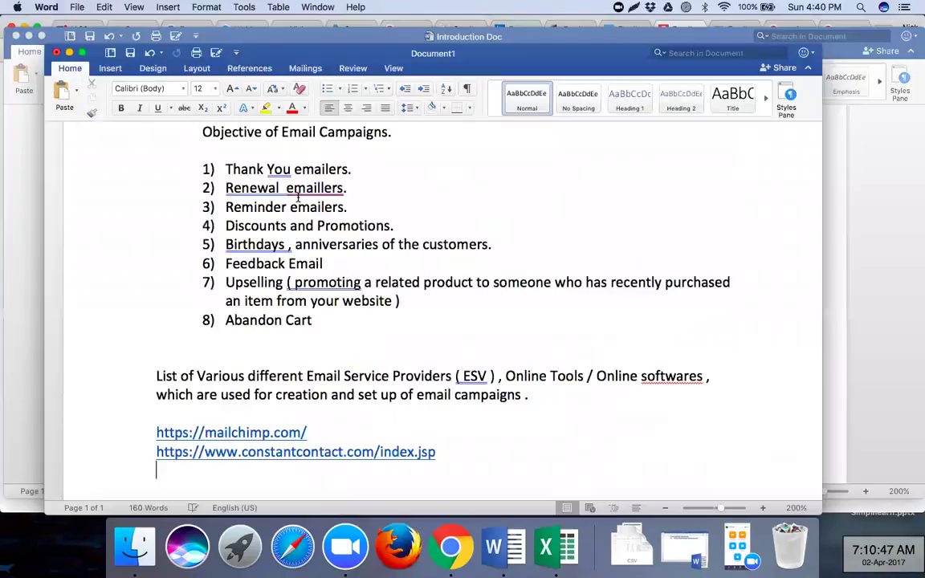
{"action": "key", "text": "super+v"}
{"action": "key", "text": "Return"}
{"action": "key", "text": "super+Tab"}
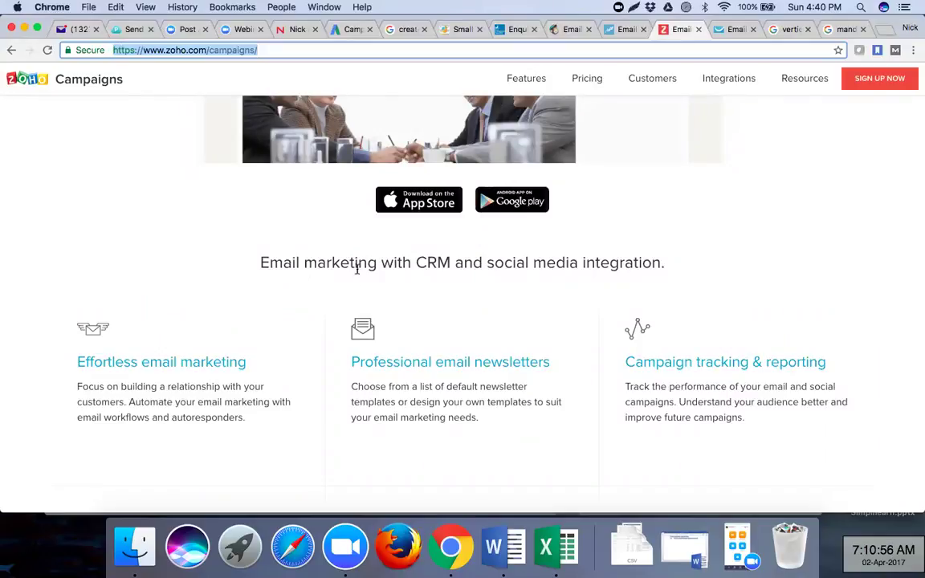
{"action": "scroll", "coordinate": [454, 286], "scroll_direction": "down", "scroll_amount": 1}
{"action": "scroll", "coordinate": [454, 287], "scroll_direction": "down", "scroll_amount": 5}
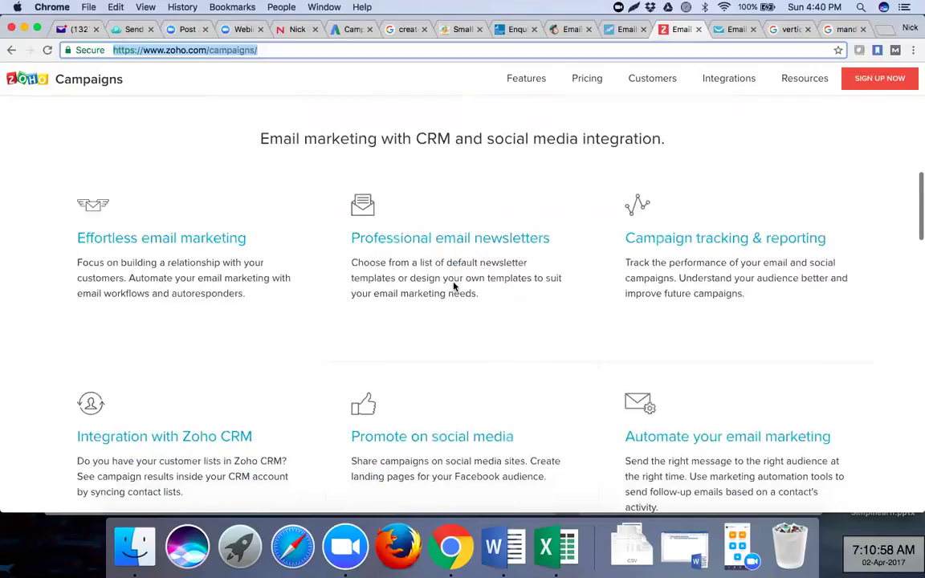
- Review Zoho Campaigns pricing: pay-as-you-use credits, monthly plans from $5, free 2000-subscriber plan
{"action": "left_click", "coordinate": [588, 78]}
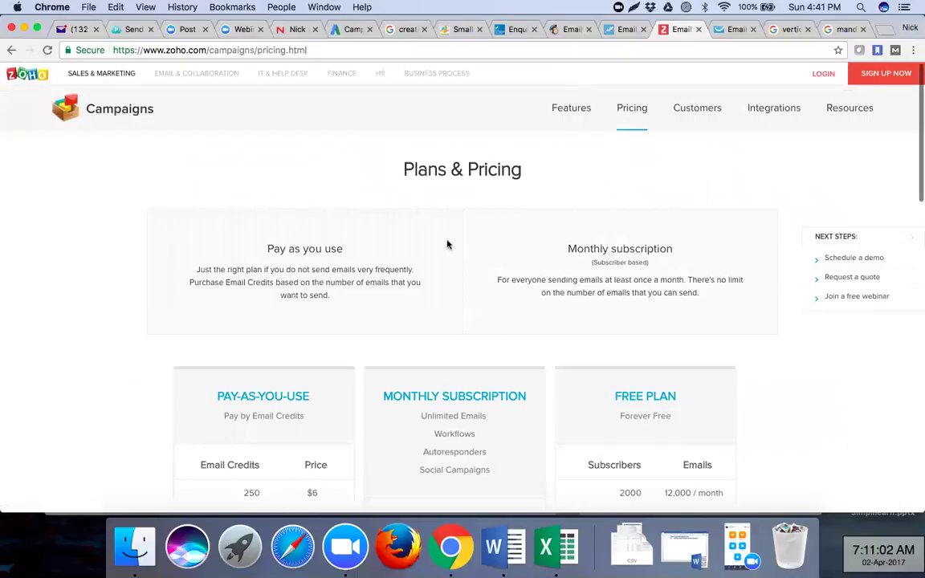
{"action": "scroll", "coordinate": [447, 244], "scroll_direction": "down", "scroll_amount": 2}
{"action": "scroll", "coordinate": [448, 245], "scroll_direction": "down", "scroll_amount": 6}
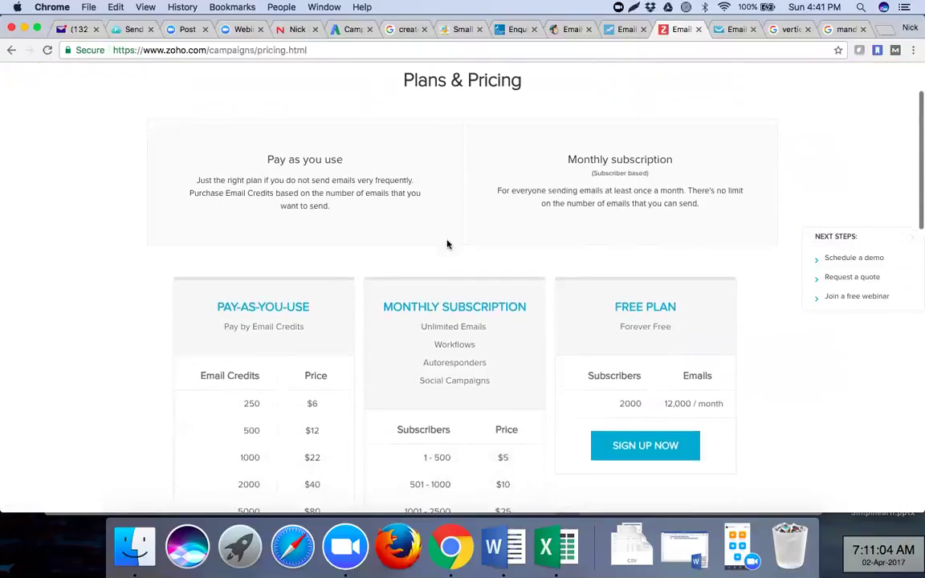
{"action": "scroll", "coordinate": [447, 244], "scroll_direction": "down", "scroll_amount": 1}
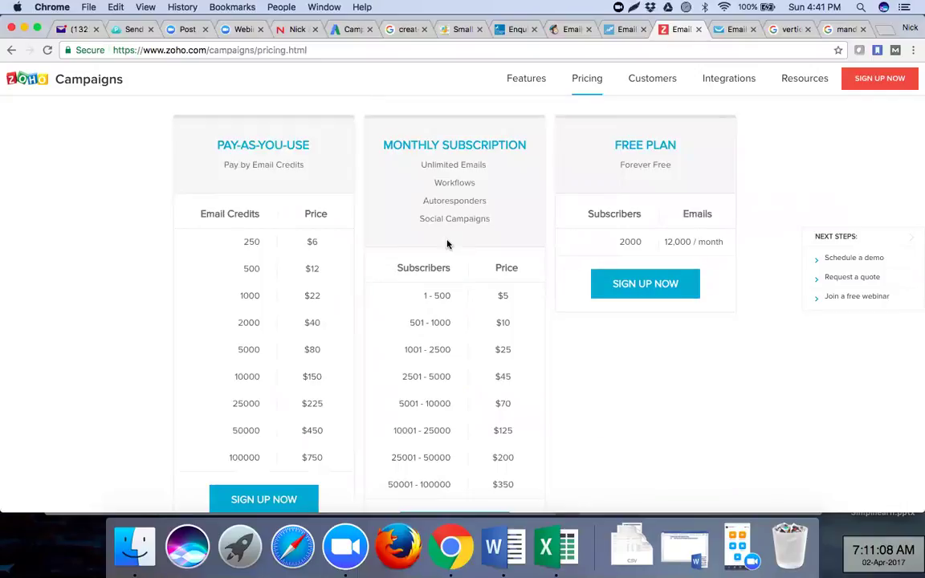
{"action": "scroll", "coordinate": [447, 244], "scroll_direction": "down", "scroll_amount": 2}
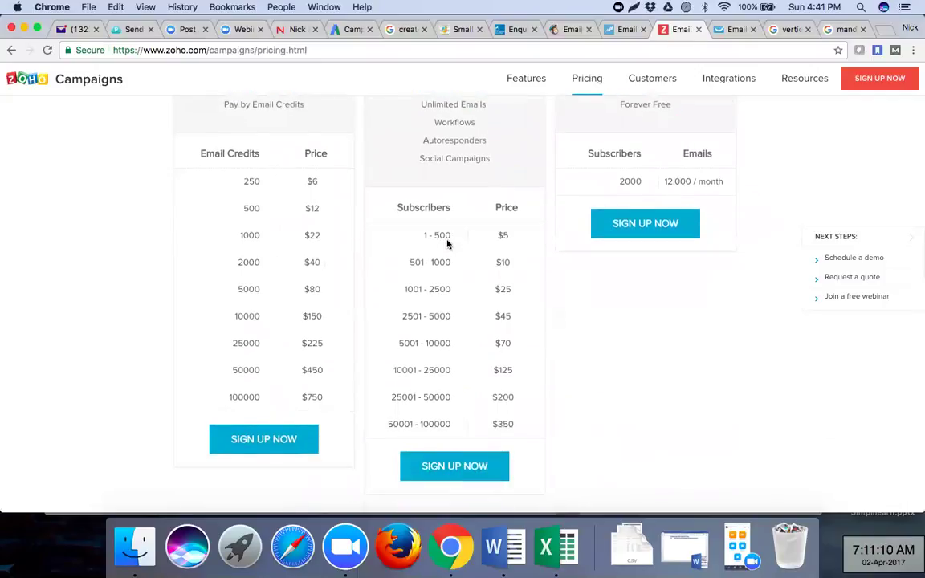
{"action": "scroll", "coordinate": [447, 244], "scroll_direction": "up", "scroll_amount": 2}
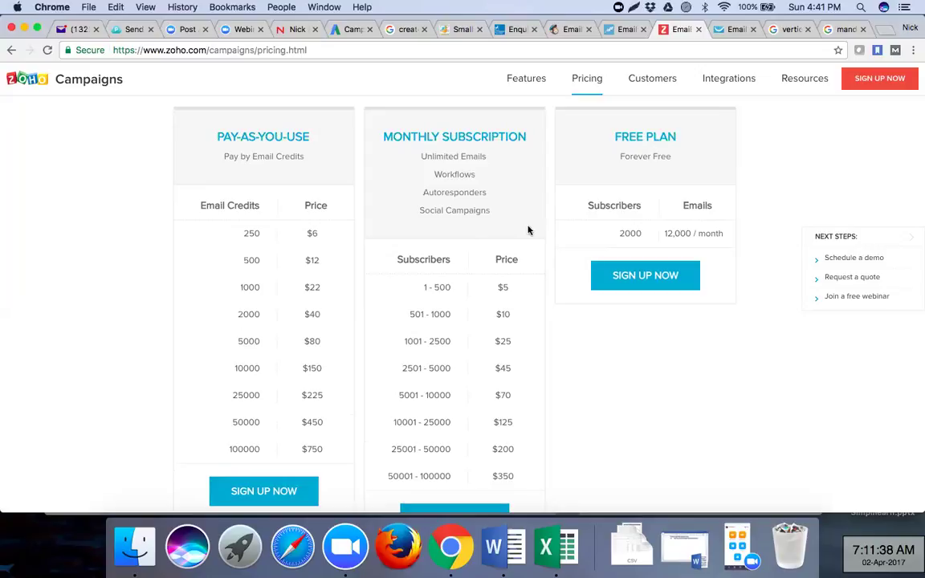
{"action": "scroll", "coordinate": [521, 407], "scroll_direction": "down", "scroll_amount": 10}
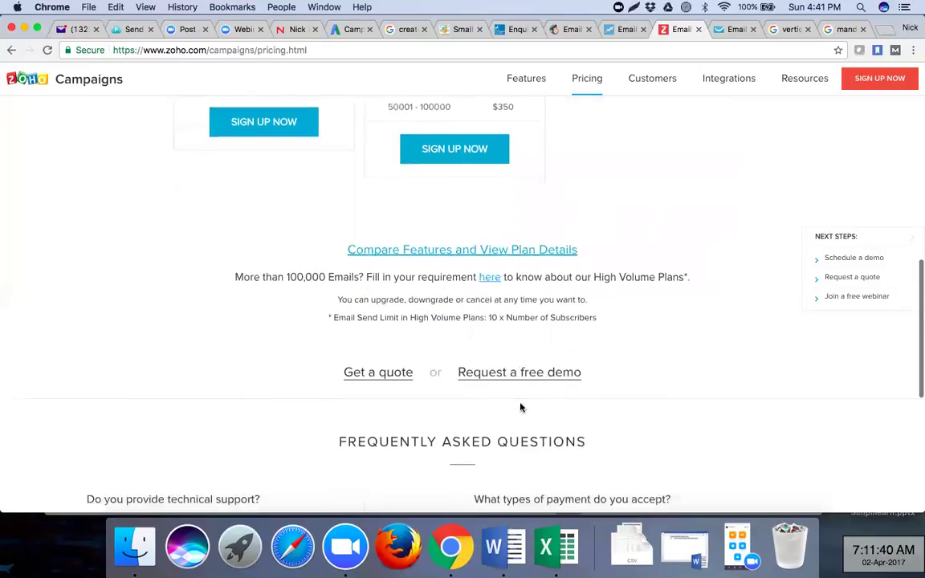
{"action": "scroll", "coordinate": [521, 408], "scroll_direction": "down", "scroll_amount": 10}
{"action": "scroll", "coordinate": [520, 407], "scroll_direction": "up", "scroll_amount": 20}
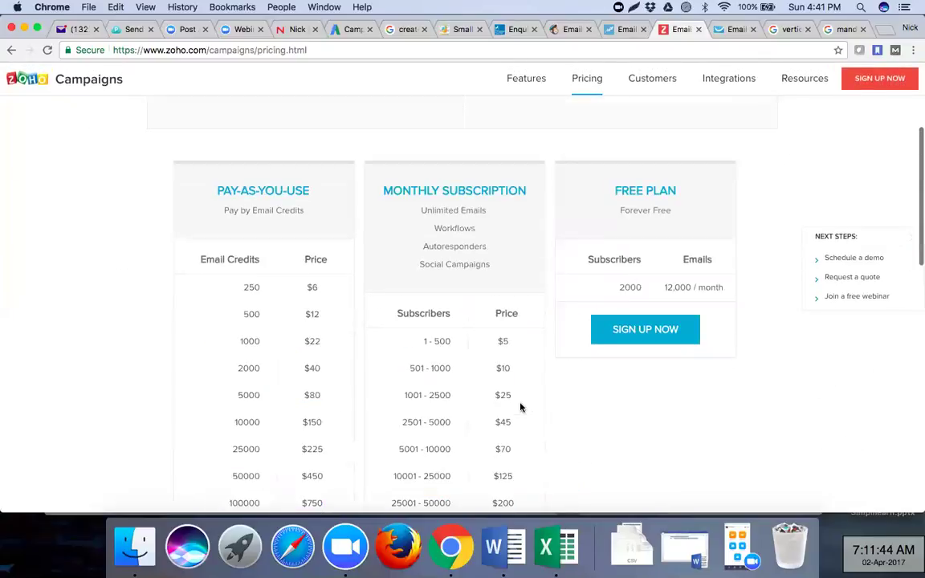
{"action": "left_click", "coordinate": [718, 31]}
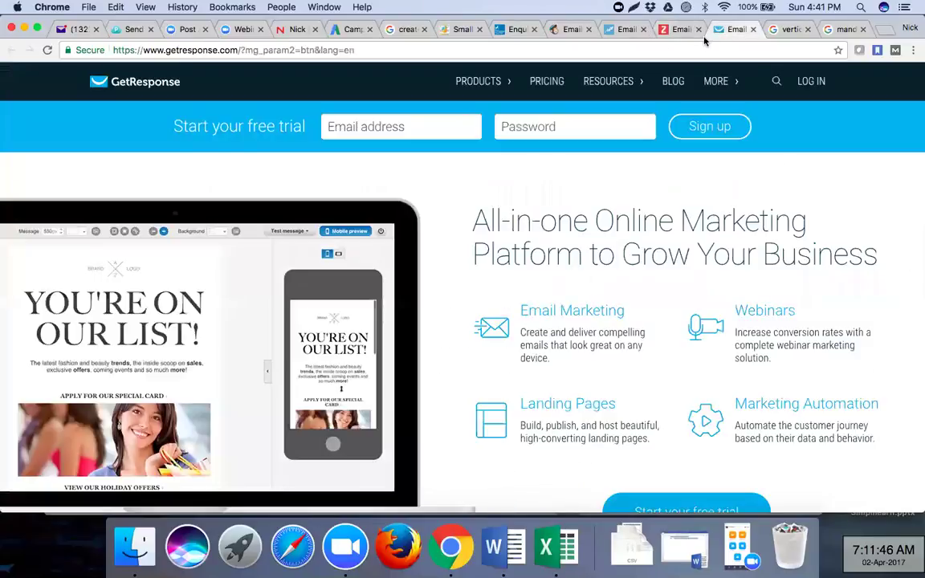
{"action": "left_click", "coordinate": [697, 51]}
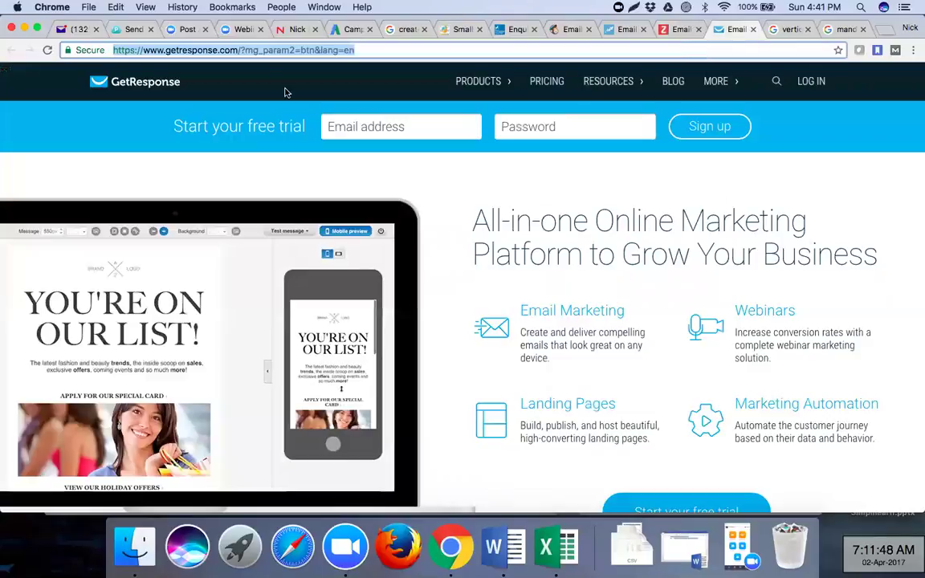
{"action": "left_click_drag", "start_coordinate": [238, 50], "coordinate": [114, 45]}
{"action": "key", "text": "super+c"}
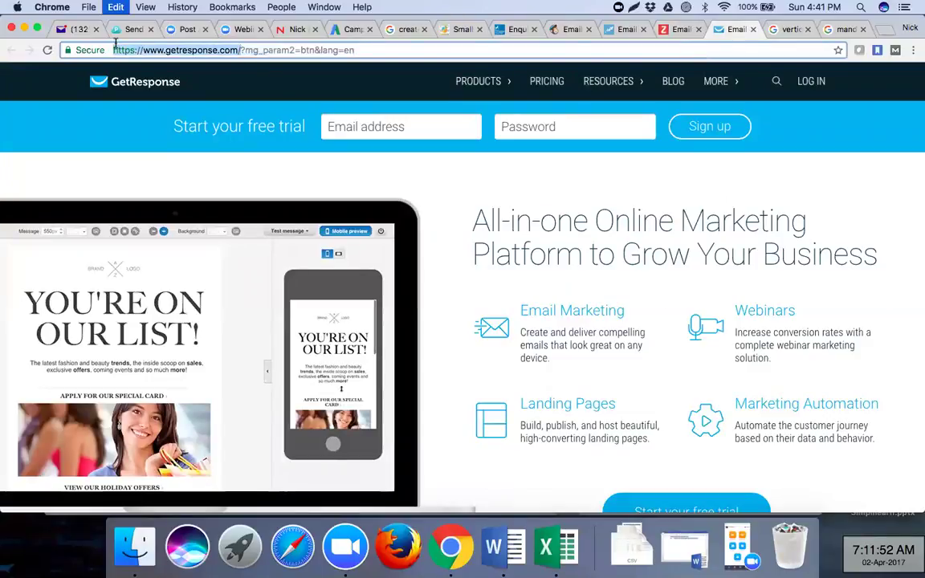
{"action": "key", "text": "super+Tab"}
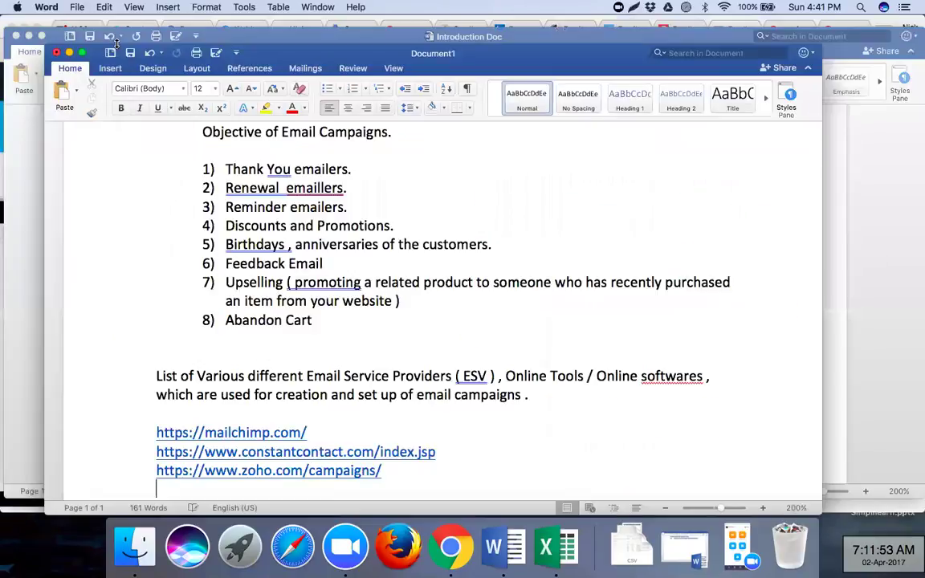
{"action": "key", "text": "super+Tab"}
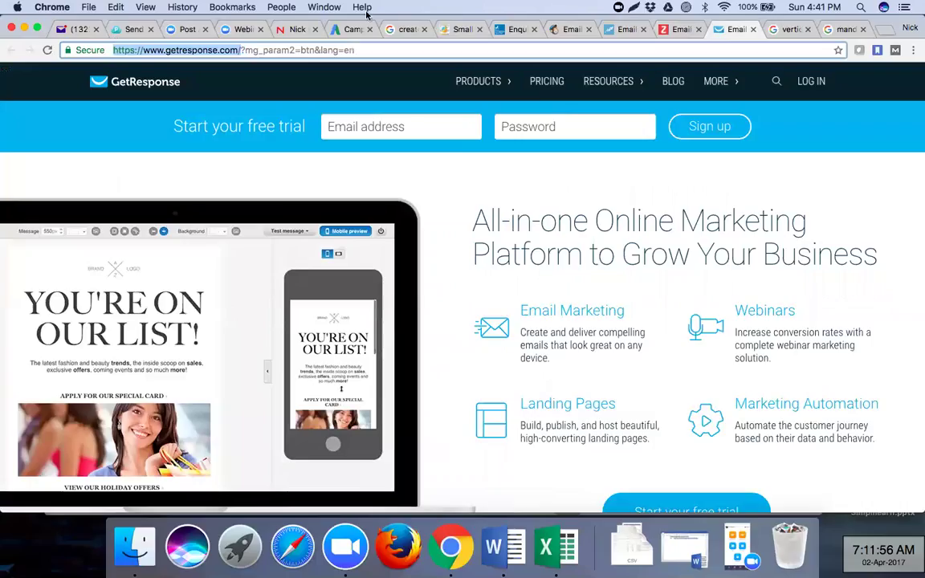
{"action": "left_click", "coordinate": [753, 29]}
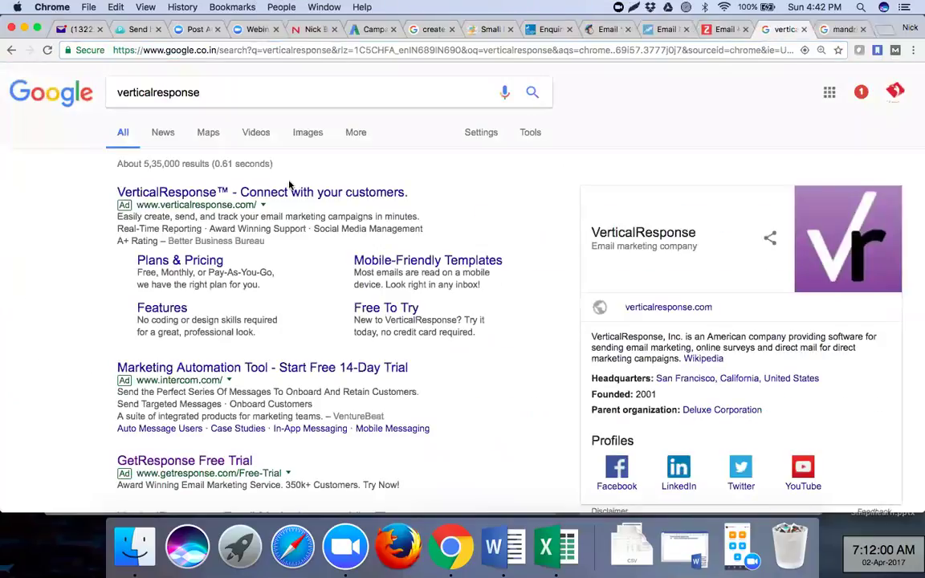
{"action": "left_click", "coordinate": [253, 192]}
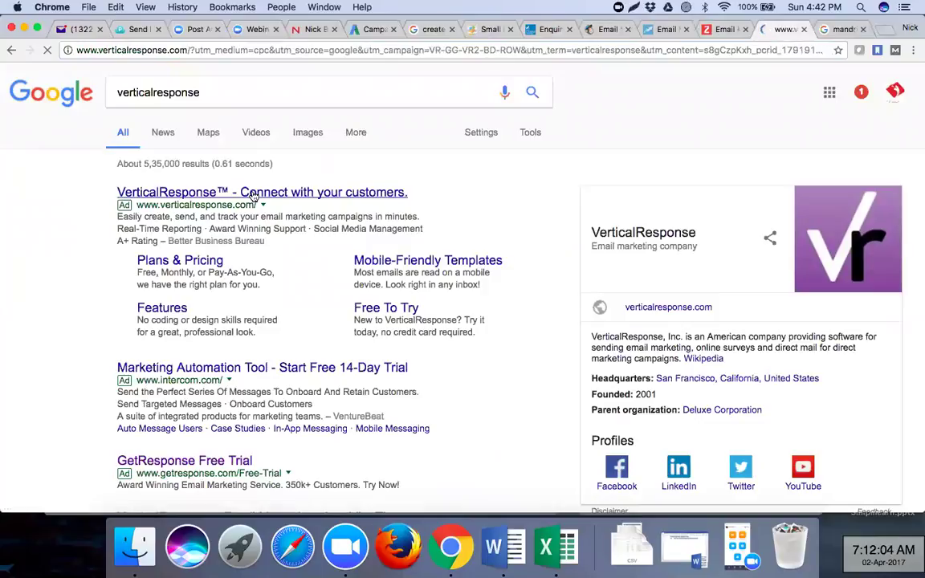
- Load plain verticalresponse.com without tracking parameters and make the GetResponse URL a link in the notes
{"action": "left_click", "coordinate": [177, 50]}
{"action": "left_click_drag", "start_coordinate": [193, 50], "coordinate": [423, 64]}
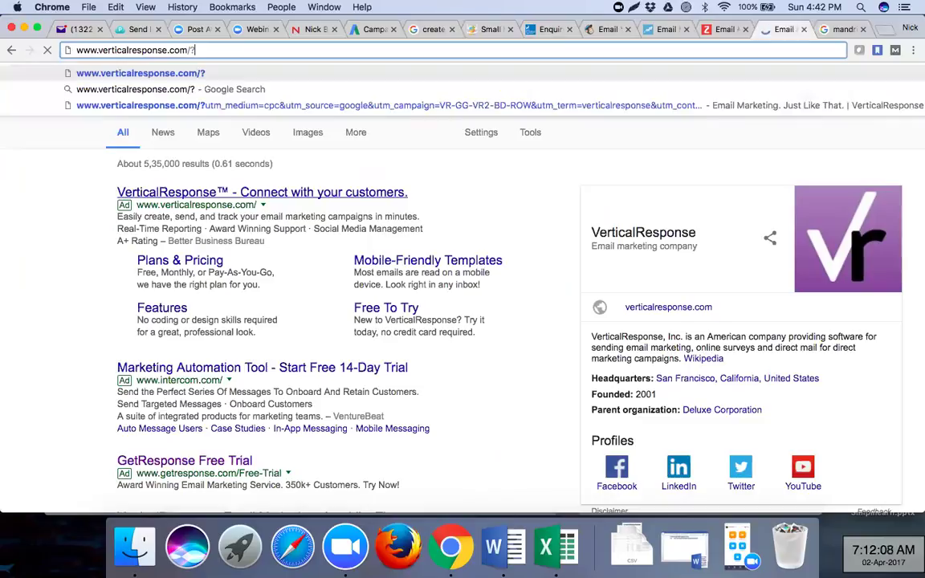
{"action": "key", "text": "BackSpace"}
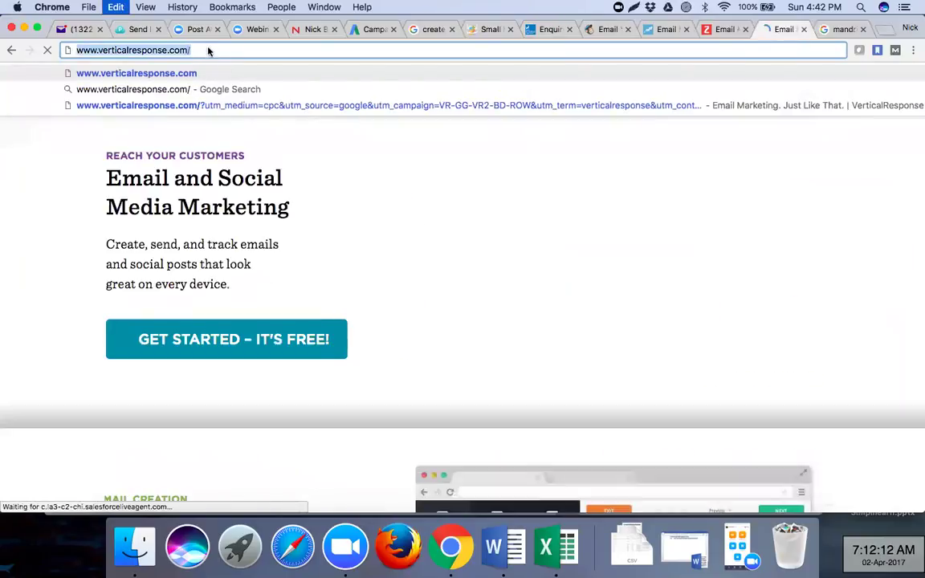
{"action": "key", "text": "super+Tab"}
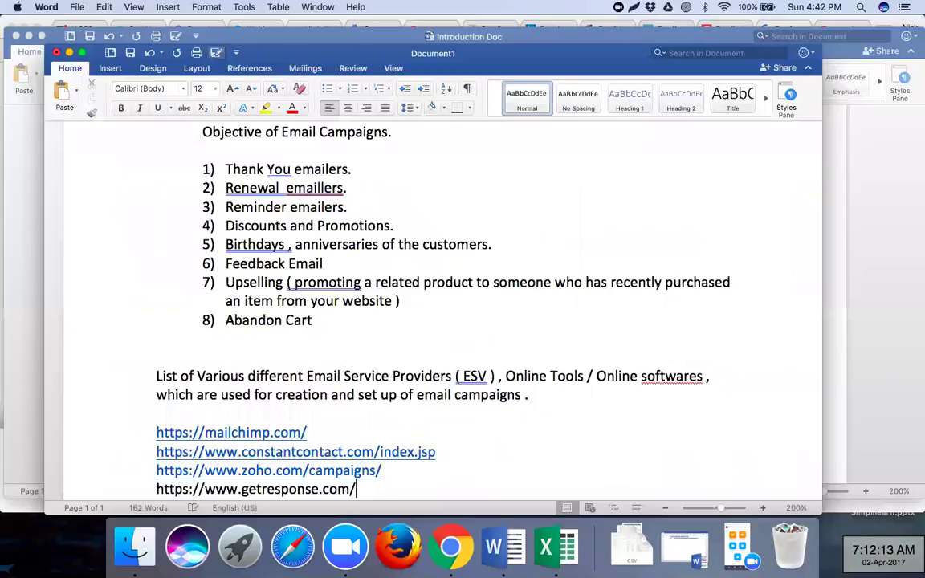
{"action": "key", "text": "Return"}
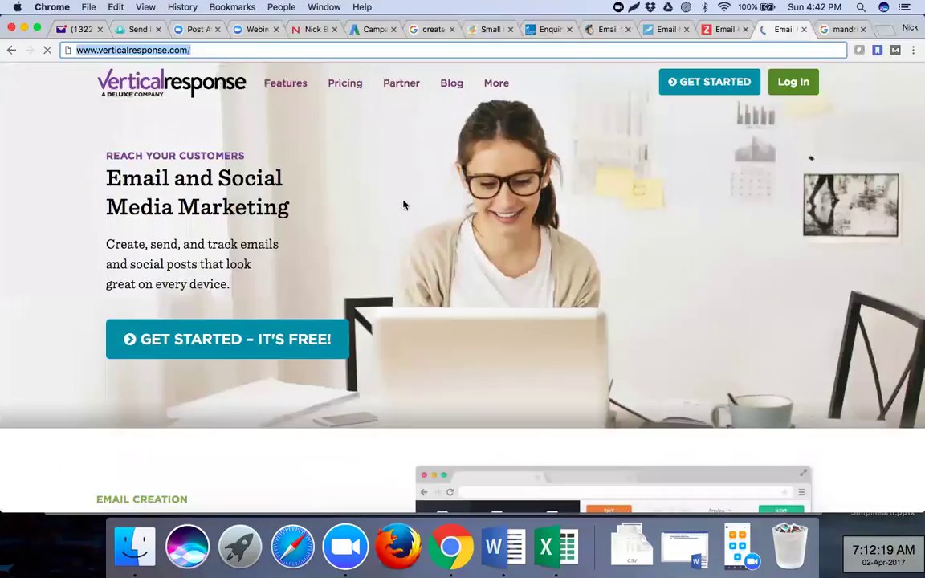
{"action": "scroll", "coordinate": [404, 205], "scroll_direction": "down", "scroll_amount": 5}
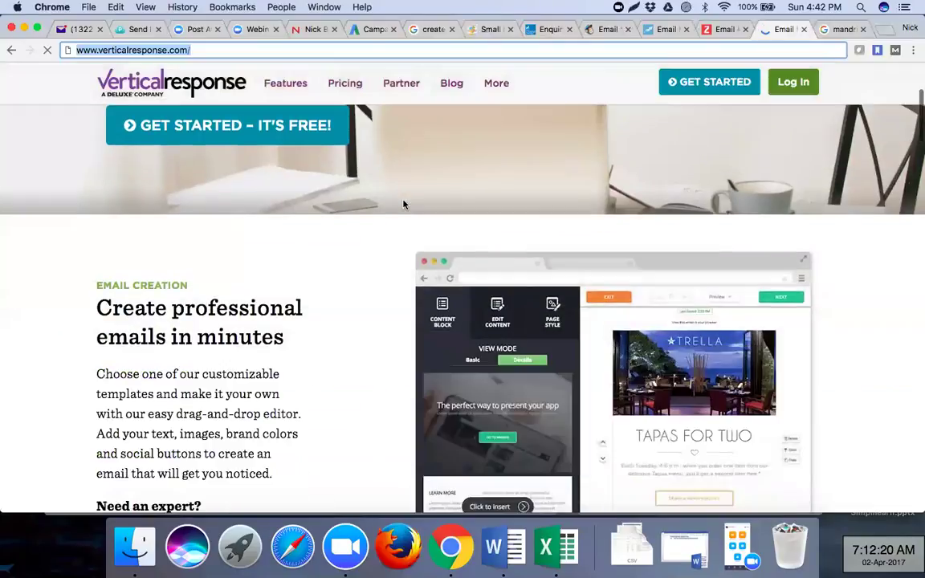
{"action": "scroll", "coordinate": [404, 204], "scroll_direction": "up", "scroll_amount": 5}
- Check VerticalResponse's Basic plan price for a 10000 - 25000 list size ($160/mo)
{"action": "left_click", "coordinate": [338, 87]}
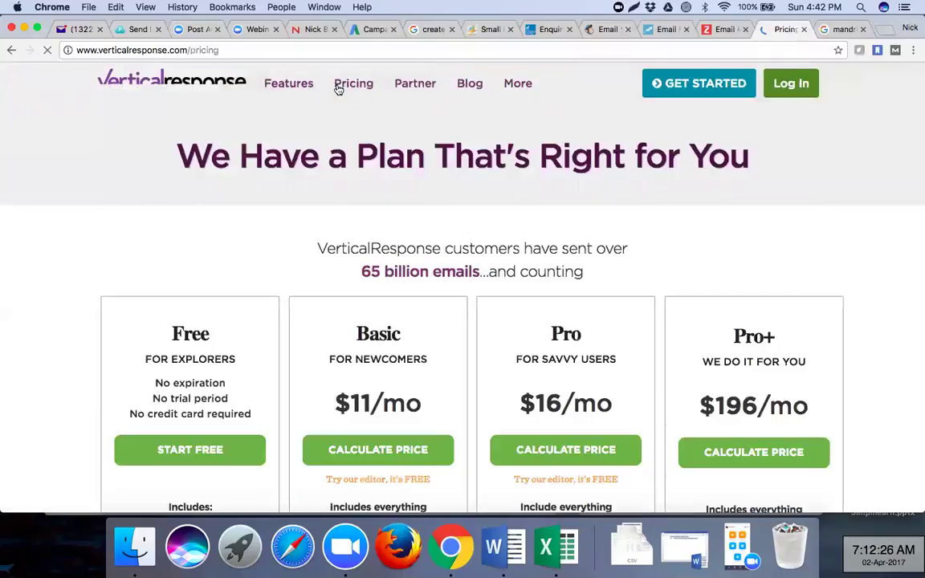
{"action": "scroll", "coordinate": [320, 241], "scroll_direction": "down", "scroll_amount": 3}
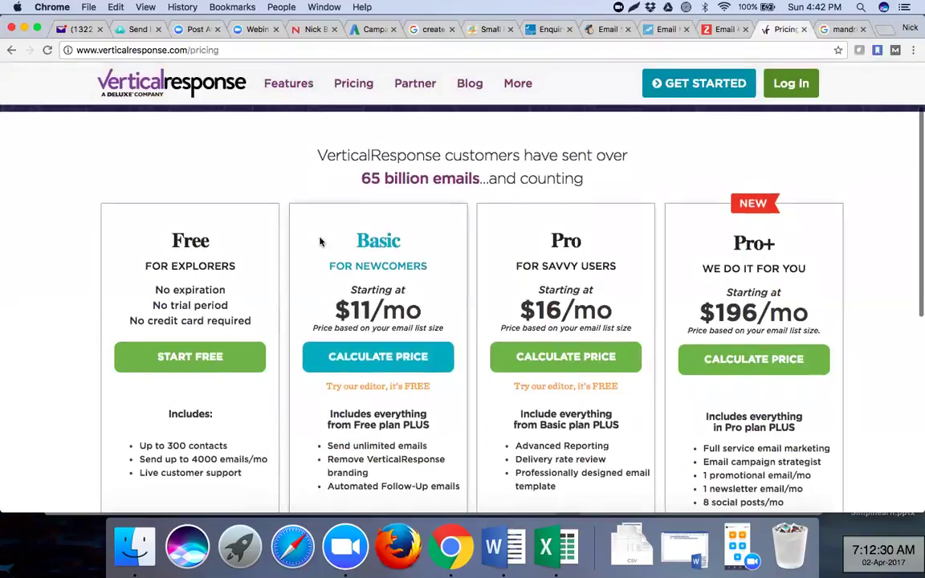
{"action": "scroll", "coordinate": [320, 242], "scroll_direction": "down", "scroll_amount": 2}
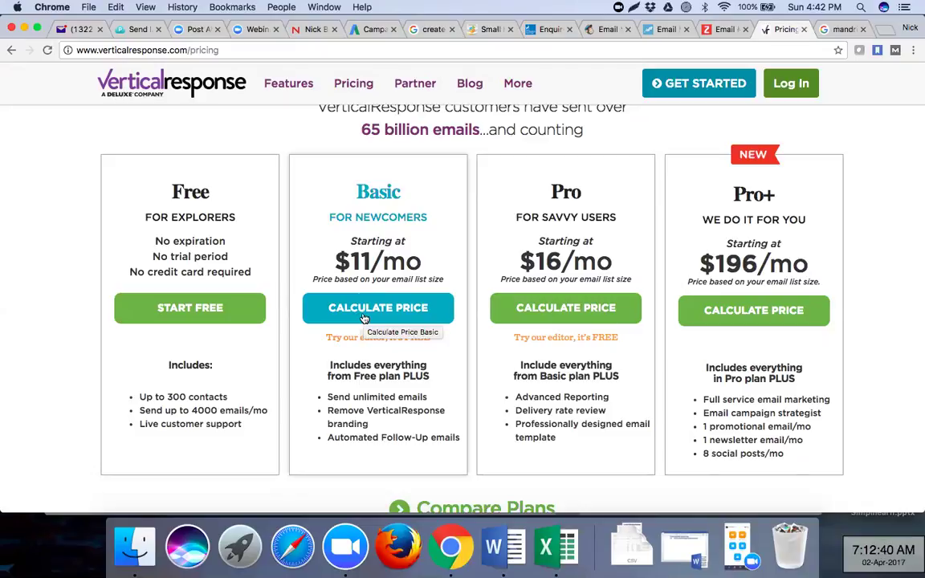
{"action": "scroll", "coordinate": [431, 356], "scroll_direction": "down", "scroll_amount": 3}
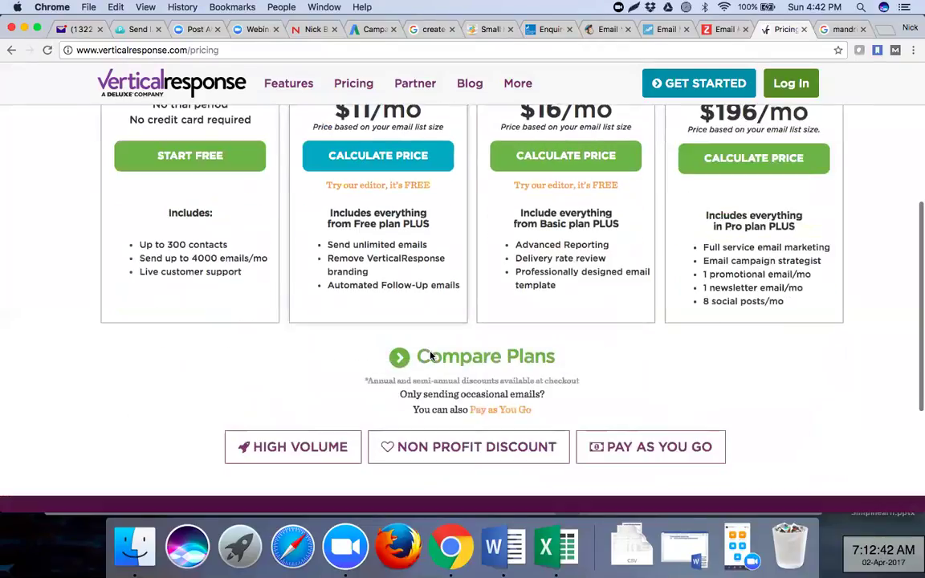
{"action": "scroll", "coordinate": [432, 356], "scroll_direction": "up", "scroll_amount": 1}
{"action": "scroll", "coordinate": [432, 356], "scroll_direction": "up", "scroll_amount": 2}
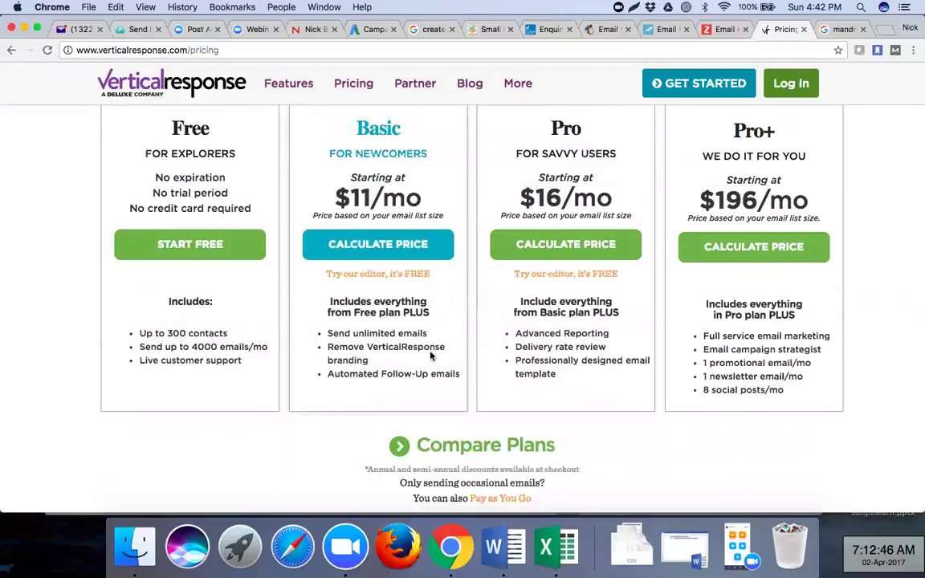
{"action": "left_click", "coordinate": [409, 246]}
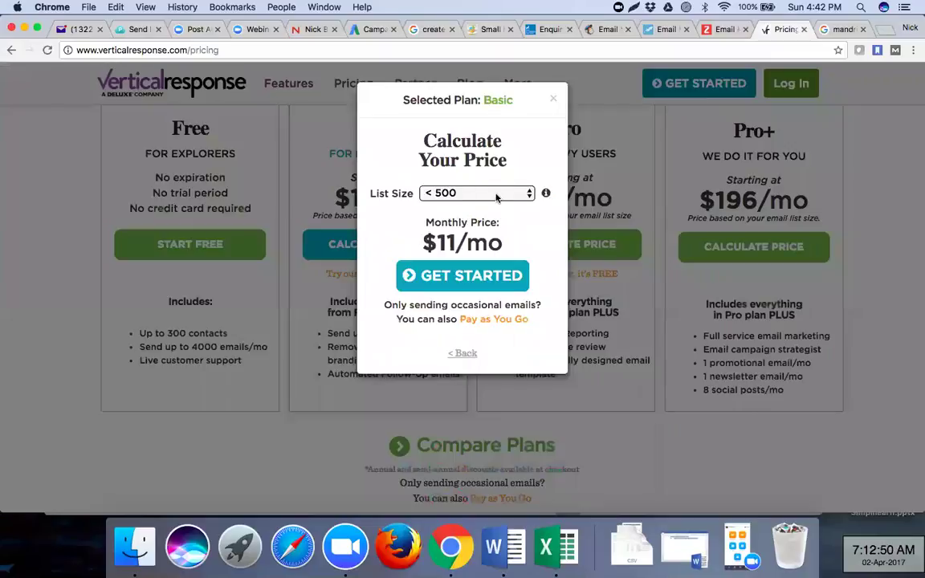
{"action": "left_click", "coordinate": [447, 192]}
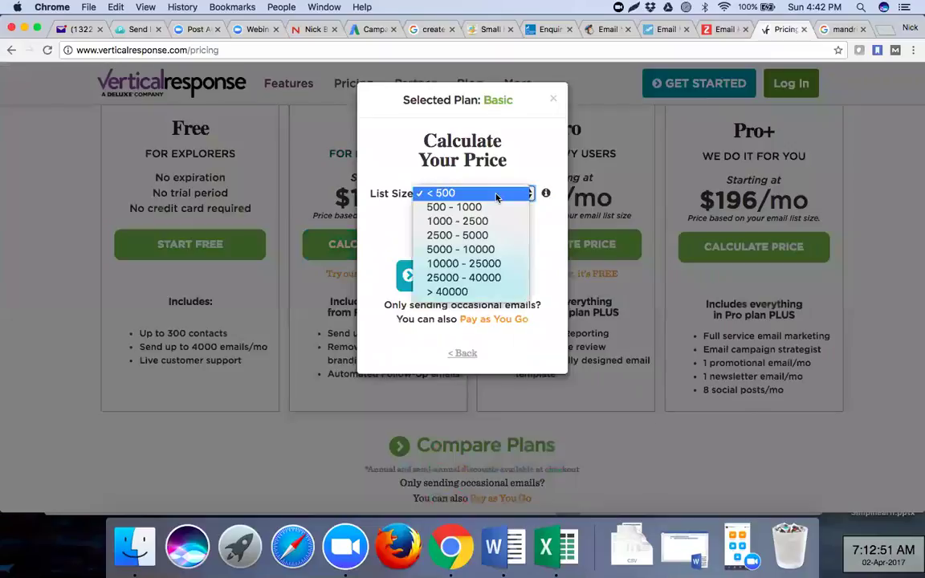
{"action": "left_click", "coordinate": [495, 266]}
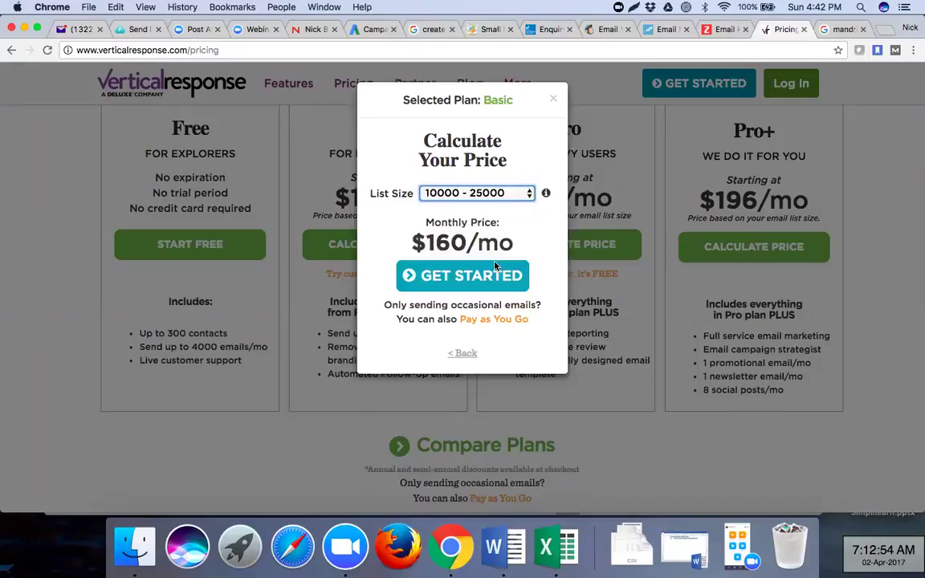
{"action": "left_click", "coordinate": [553, 98]}
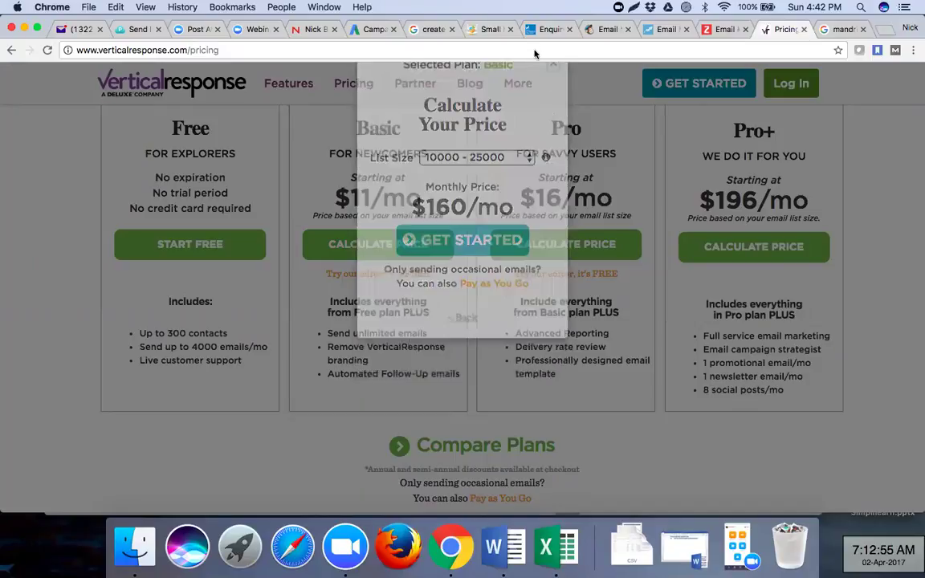
- Paste the VerticalResponse pricing URL into the notes and close the pricing tab
{"action": "left_click", "coordinate": [535, 53]}
{"action": "key", "text": "super+c"}
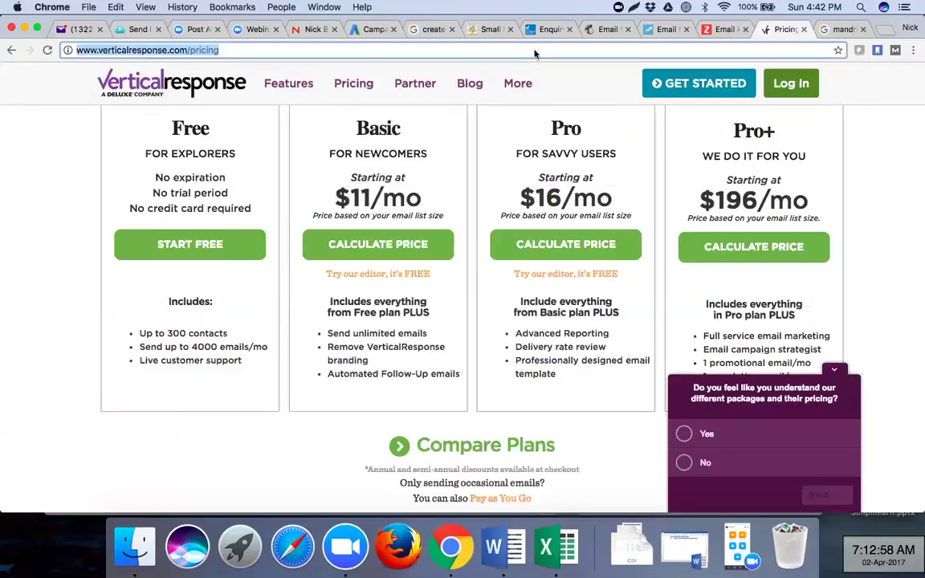
{"action": "key", "text": "super+Tab"}
{"action": "key", "text": "super+v"}
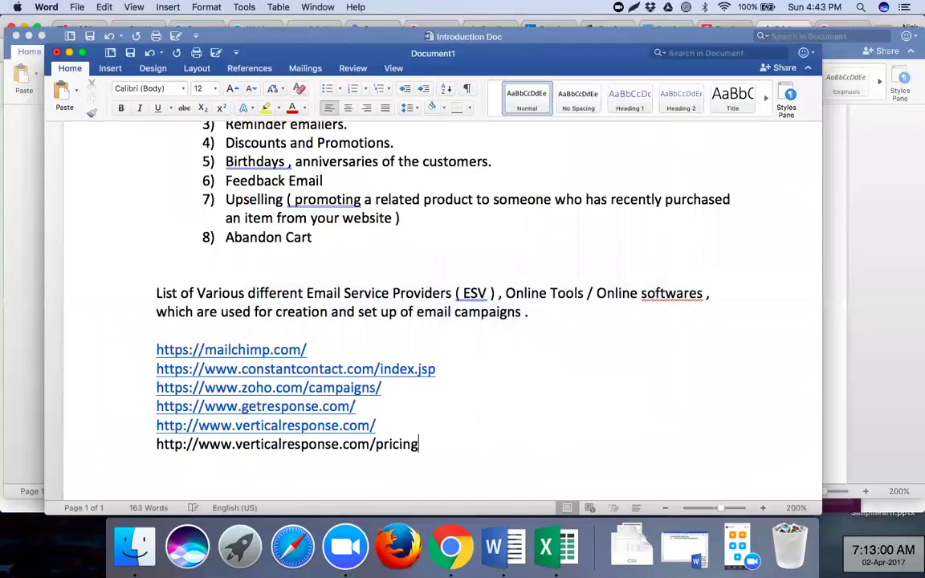
{"action": "key", "text": "super+Tab"}
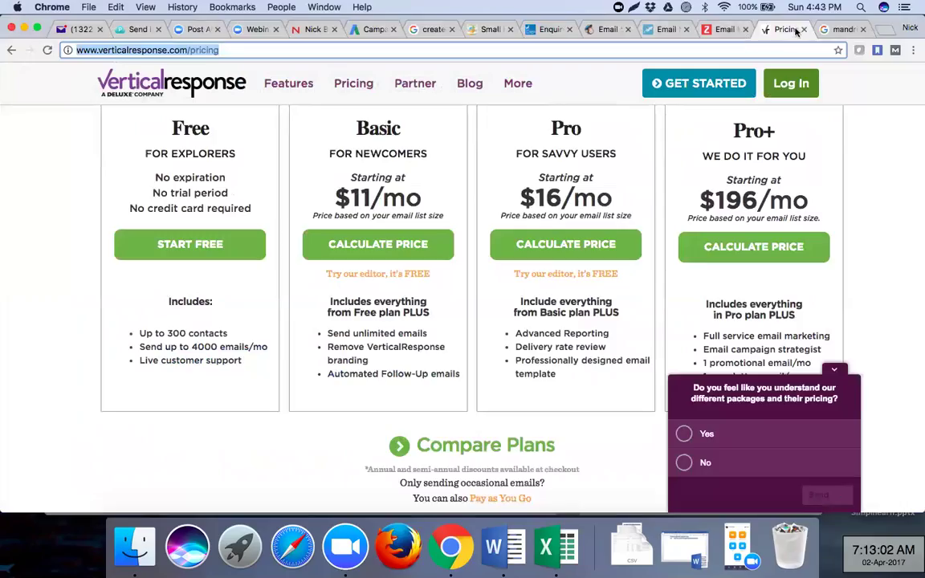
{"action": "left_click", "coordinate": [803, 30]}
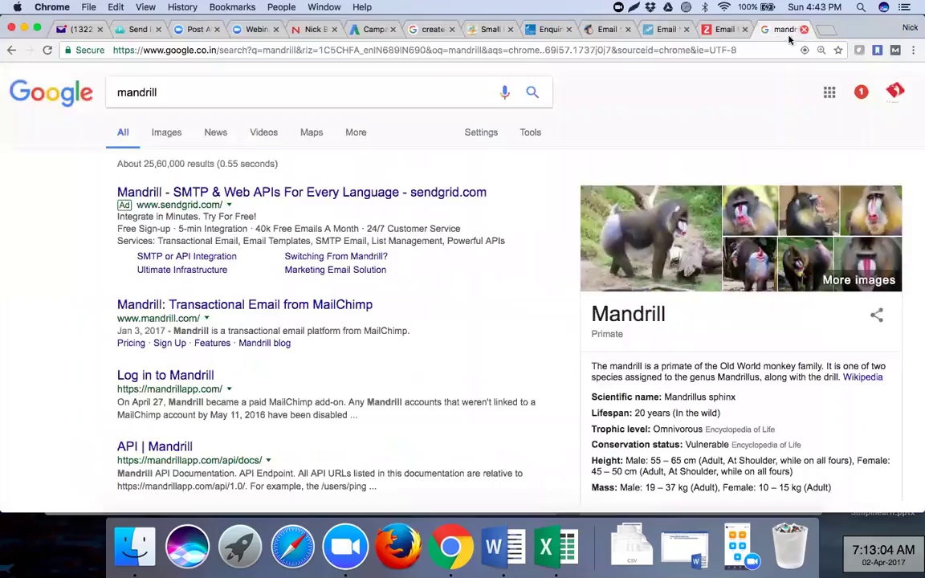
{"action": "left_click", "coordinate": [196, 306]}
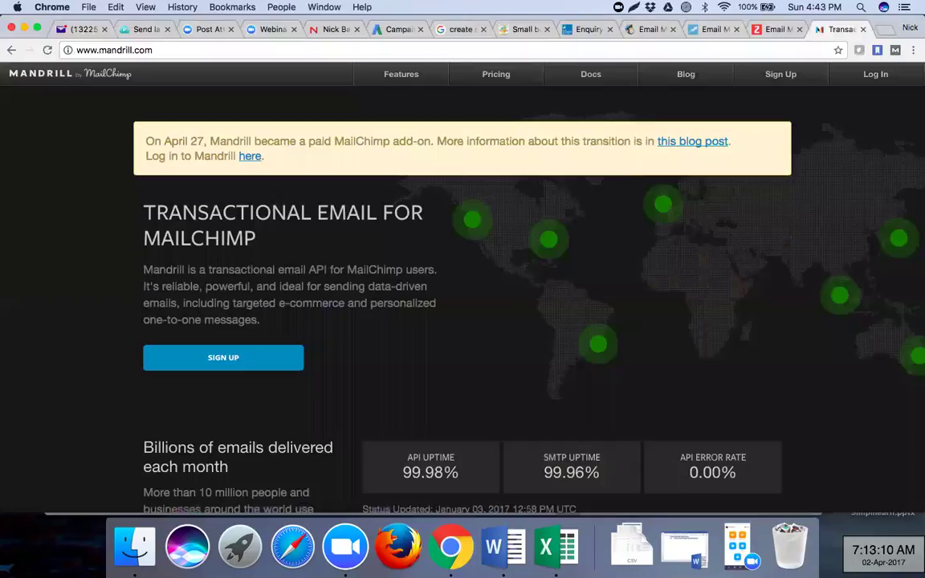
{"action": "left_click", "coordinate": [278, 50]}
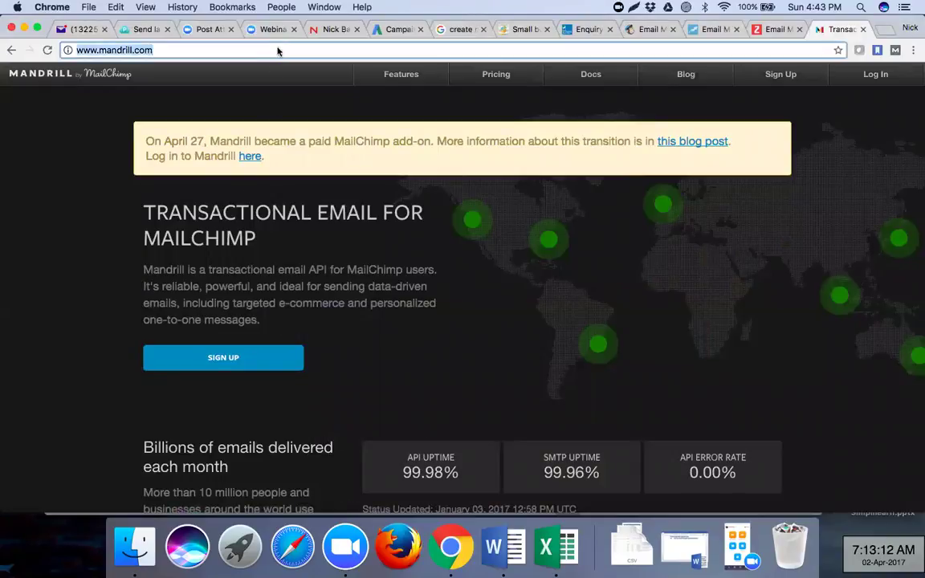
{"action": "key", "text": "super+c"}
{"action": "key", "text": "super+Tab"}
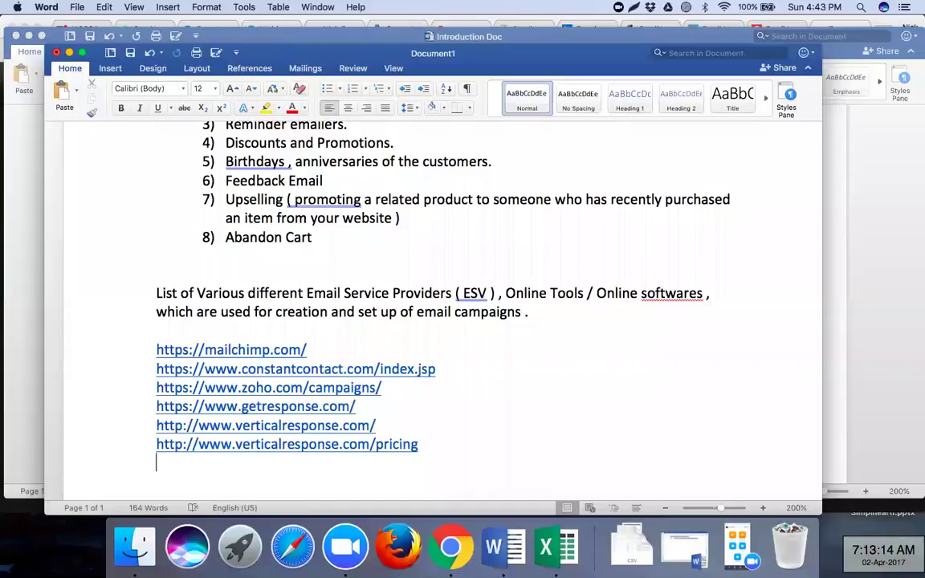
{"action": "key", "text": "super+v"}
{"action": "key", "text": "Return"}
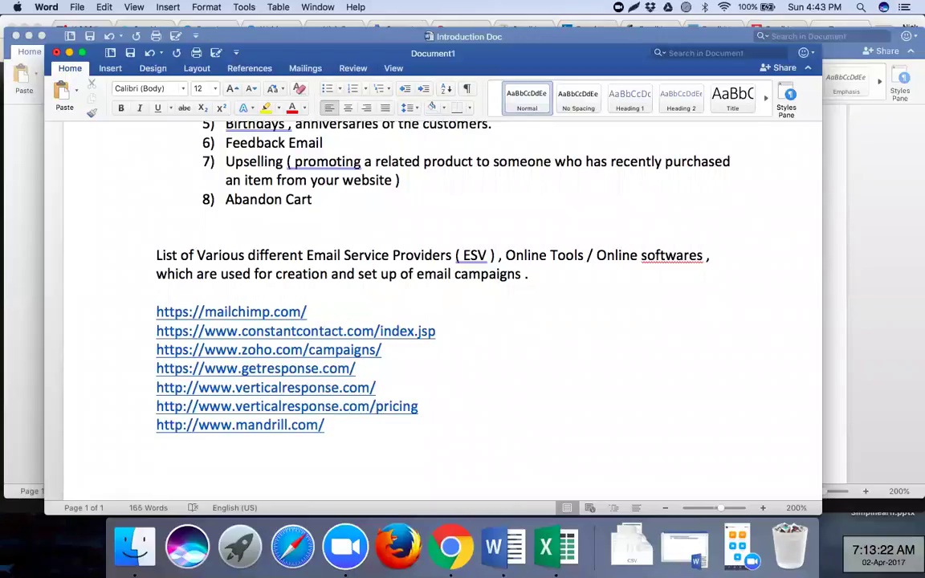
{"action": "key", "text": "super+Tab"}
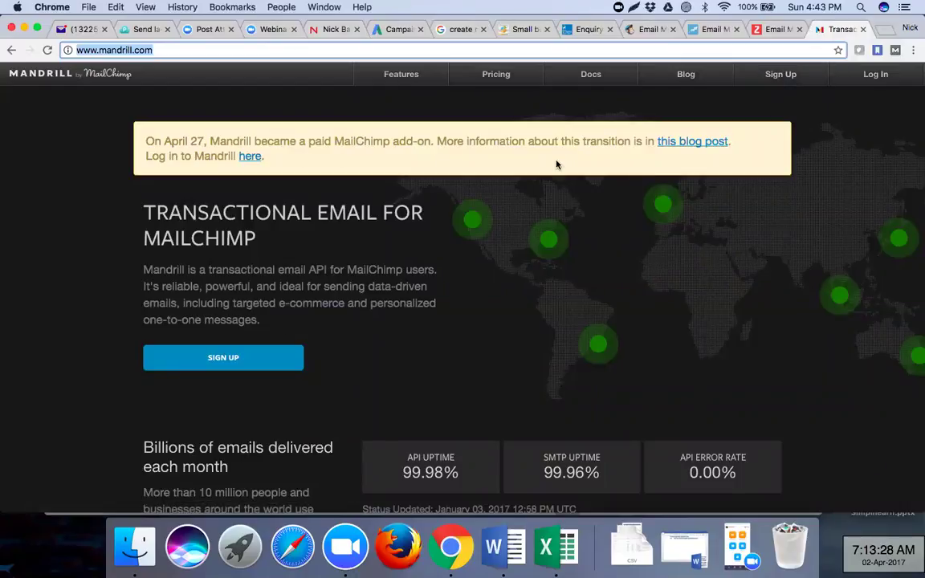
{"action": "left_click", "coordinate": [579, 30]}
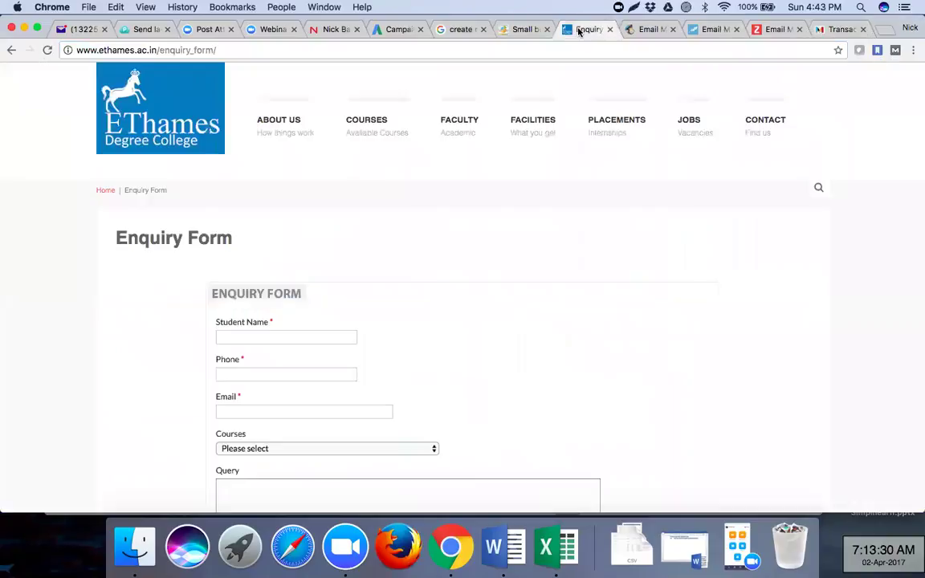
{"action": "left_click", "coordinate": [647, 30]}
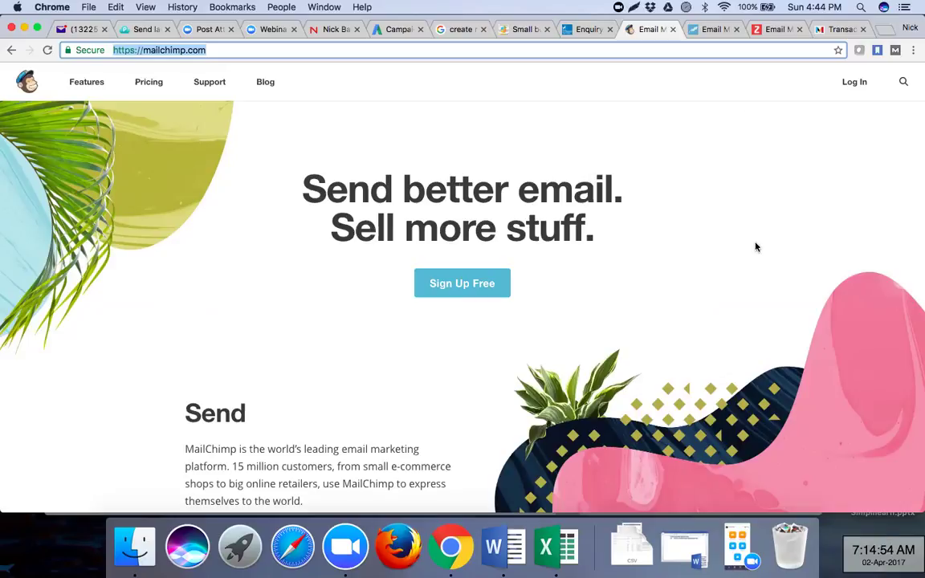
- Sign in to MailChimp from mailchimp.com with the account username and password
{"action": "left_click", "coordinate": [855, 83]}
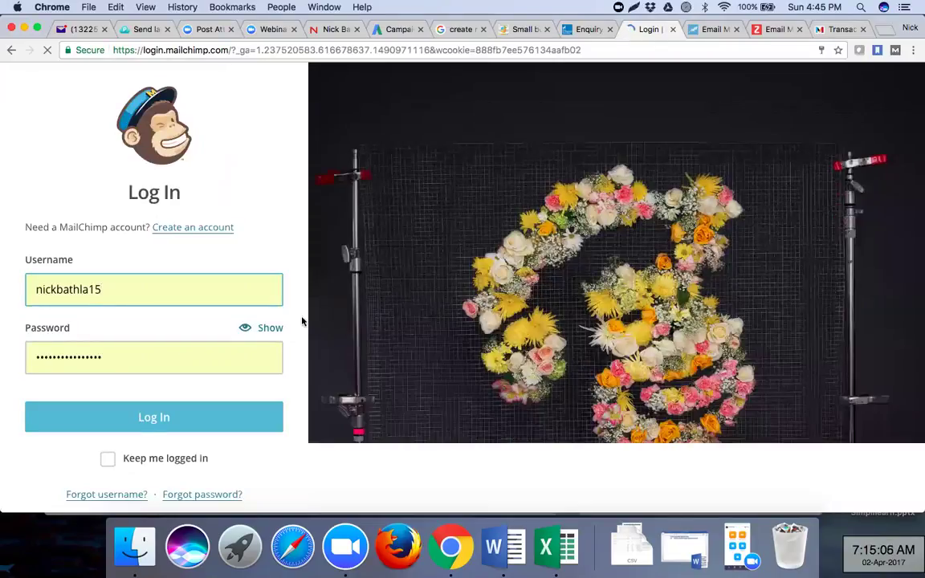
{"action": "left_click", "coordinate": [129, 428]}
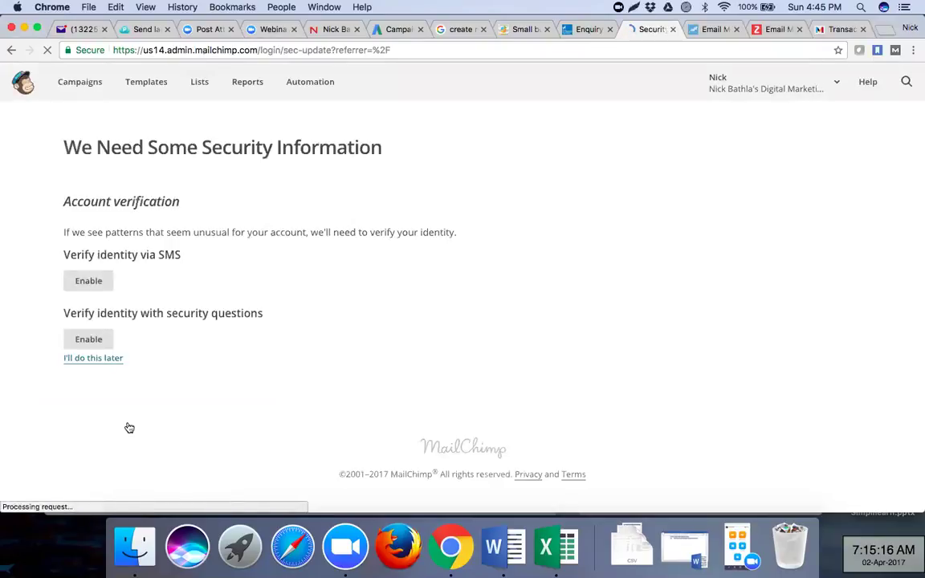
- Postpone the security verification setup and cancel the billing contact form without saving
{"action": "left_click", "coordinate": [94, 358]}
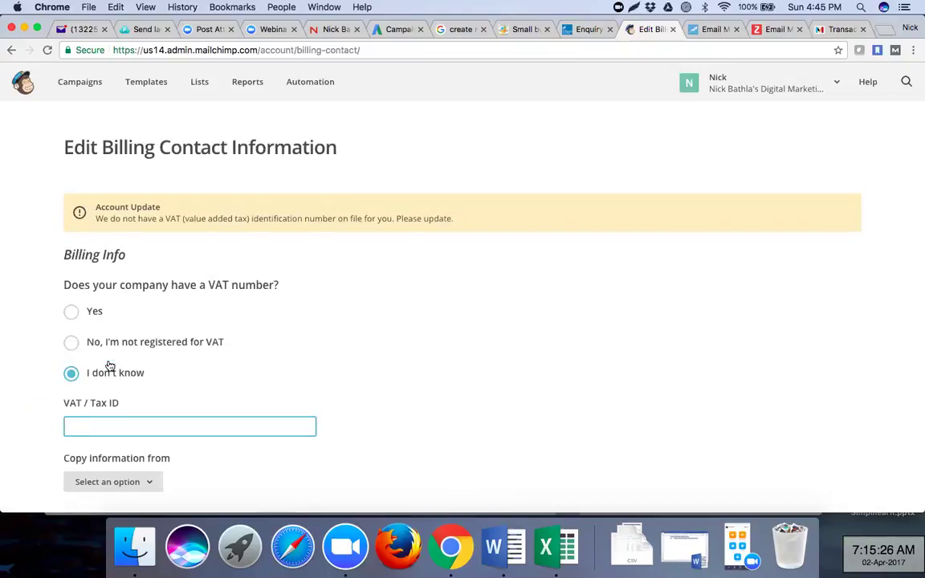
{"action": "scroll", "coordinate": [218, 385], "scroll_direction": "down", "scroll_amount": 10}
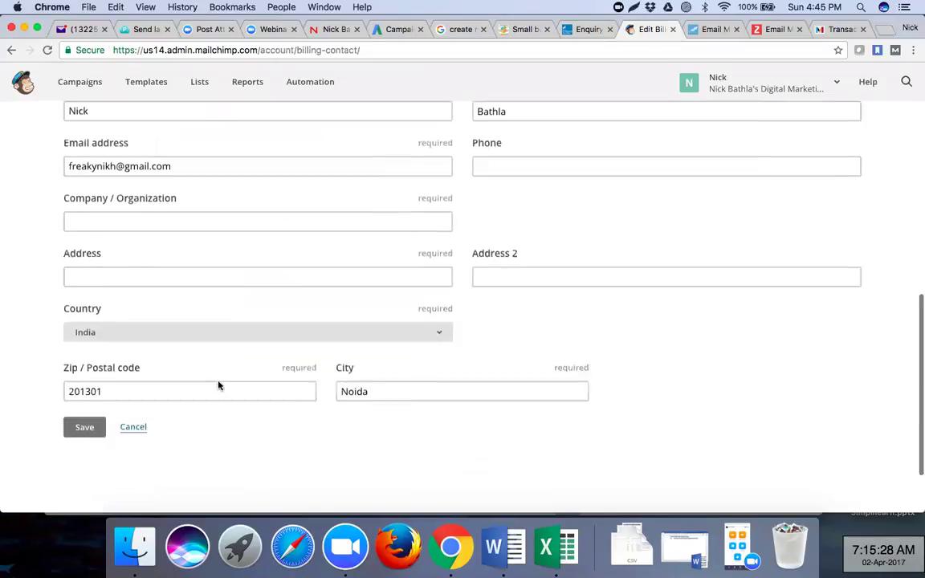
{"action": "scroll", "coordinate": [218, 386], "scroll_direction": "down", "scroll_amount": 2}
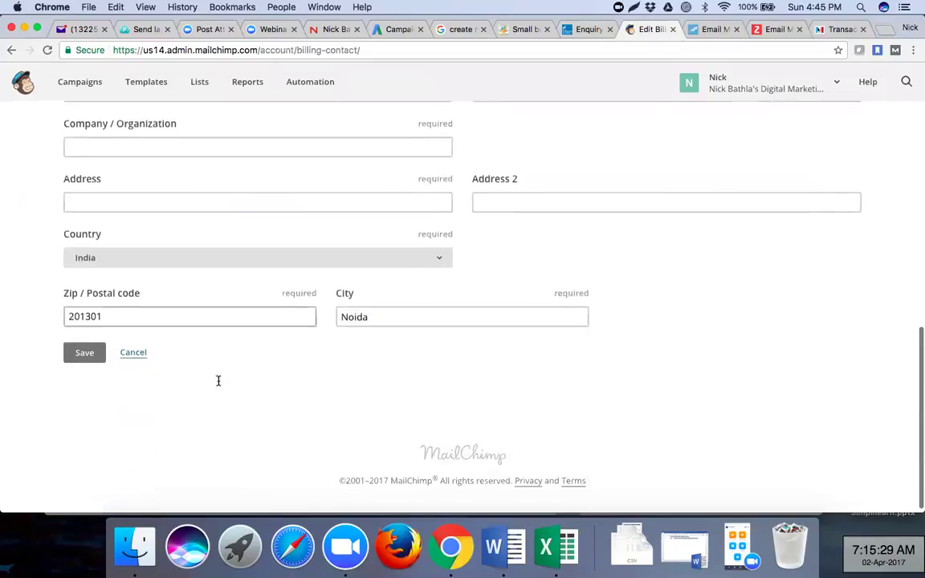
{"action": "left_click", "coordinate": [138, 355]}
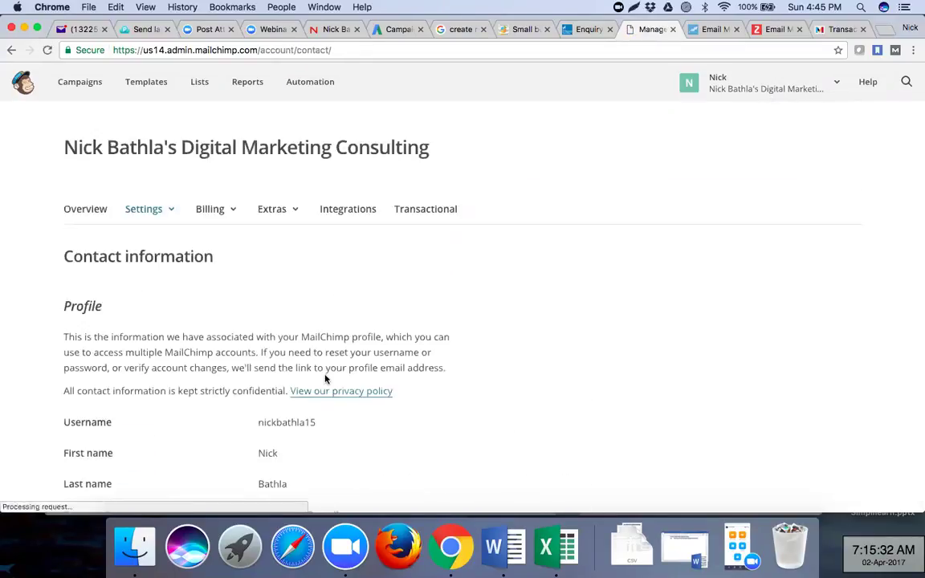
- Look over the account's profile, primary contact and billing details on the Contact information page
{"action": "scroll", "coordinate": [326, 379], "scroll_direction": "down", "scroll_amount": 5}
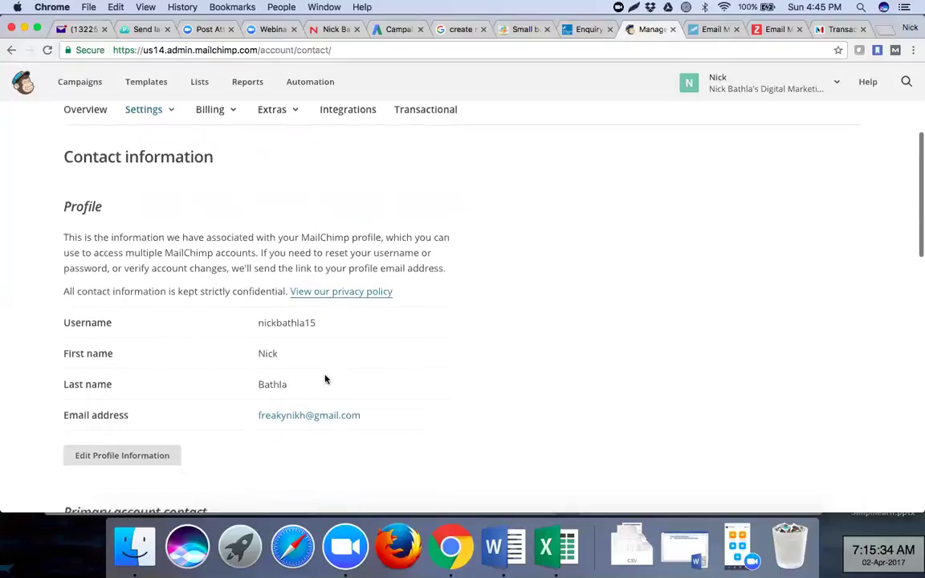
{"action": "scroll", "coordinate": [325, 379], "scroll_direction": "down", "scroll_amount": 7}
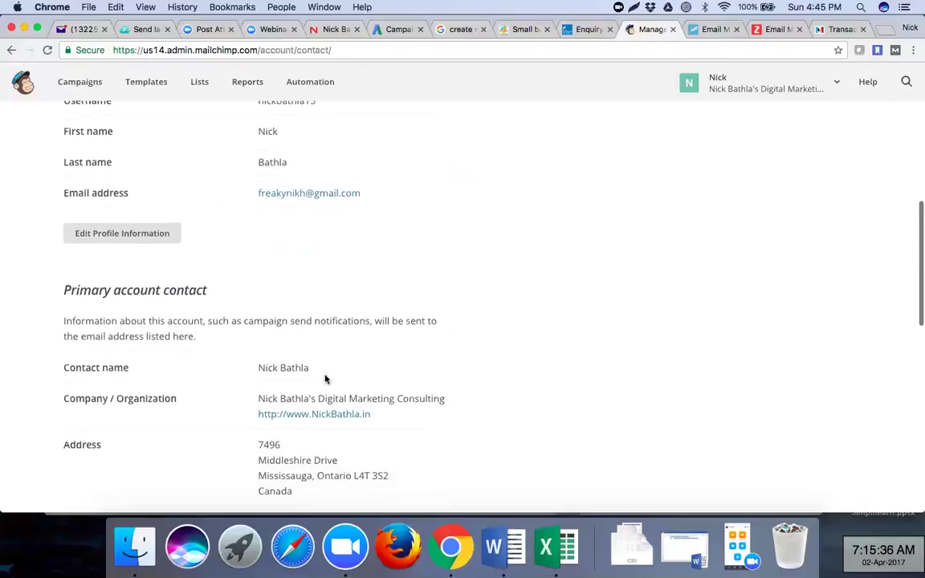
{"action": "scroll", "coordinate": [326, 379], "scroll_direction": "down", "scroll_amount": 8}
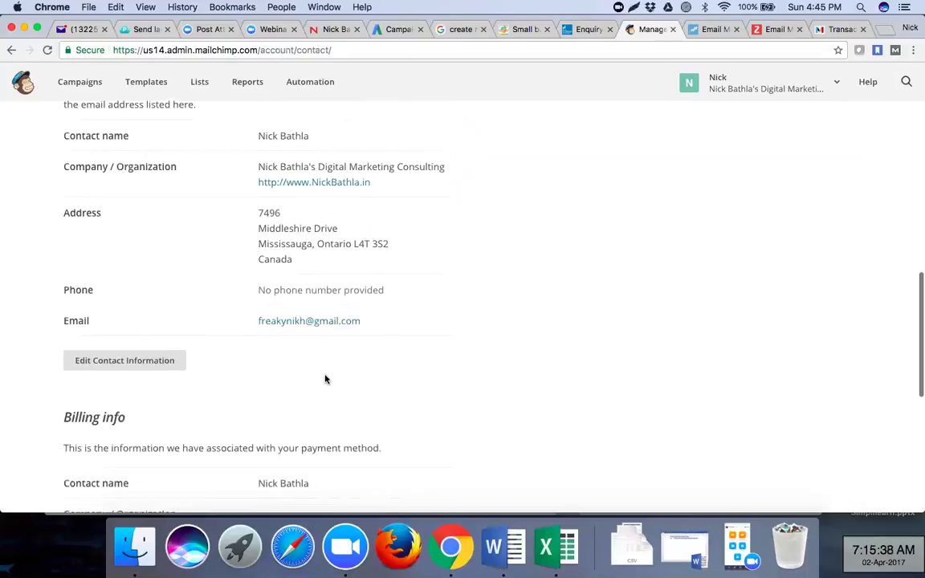
{"action": "scroll", "coordinate": [326, 379], "scroll_direction": "down", "scroll_amount": 6}
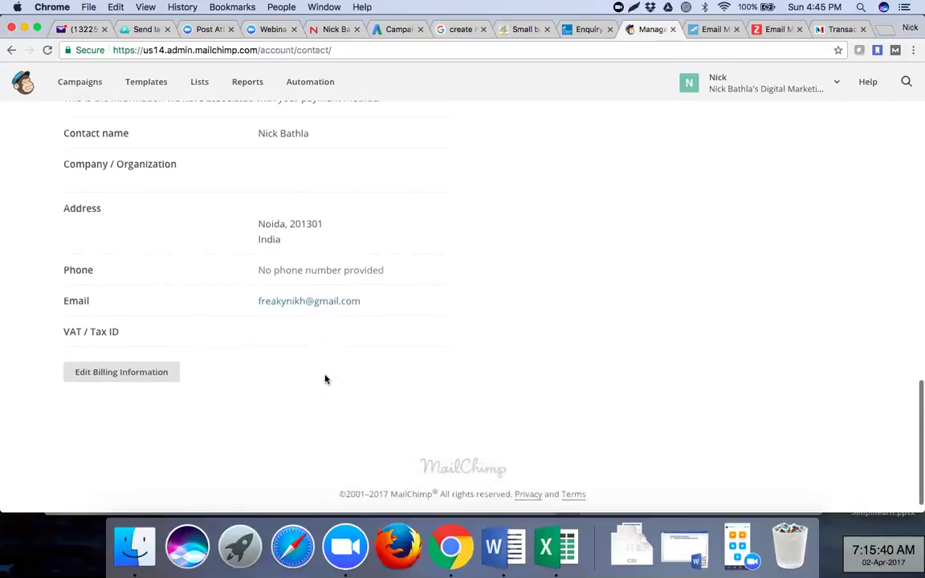
{"action": "scroll", "coordinate": [326, 379], "scroll_direction": "up", "scroll_amount": 20}
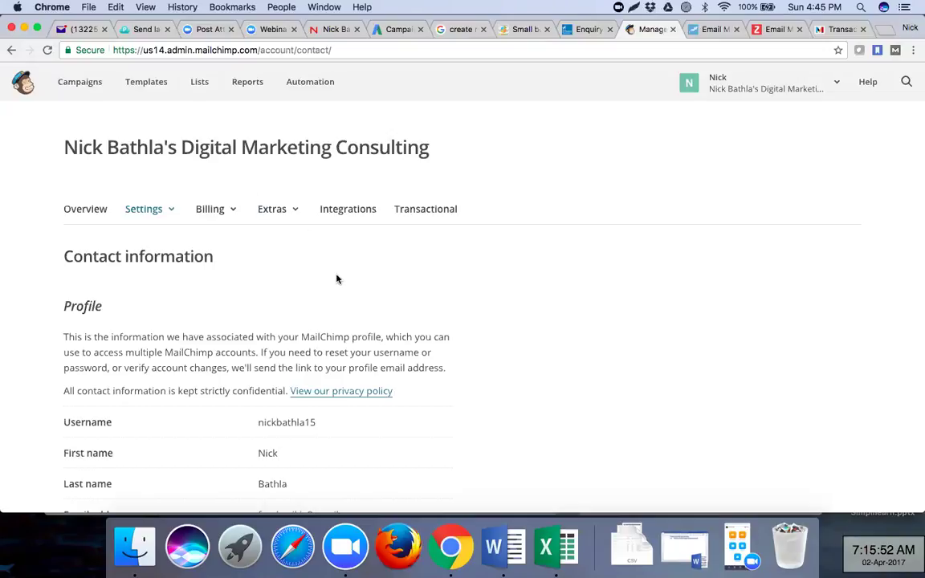
- View the account overview with the Forever Free plan, then bring up the billing plan options
{"action": "left_click", "coordinate": [94, 214]}
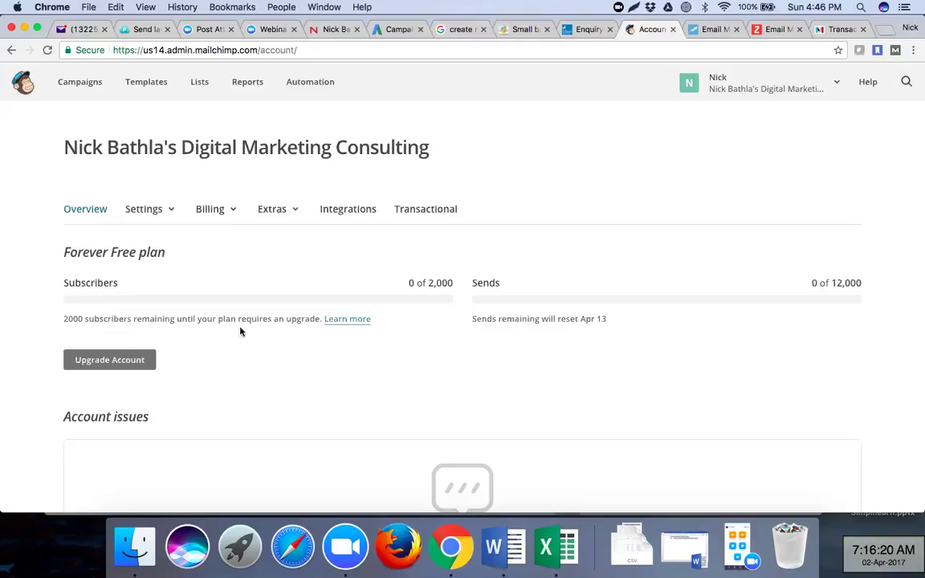
{"action": "left_click", "coordinate": [120, 363]}
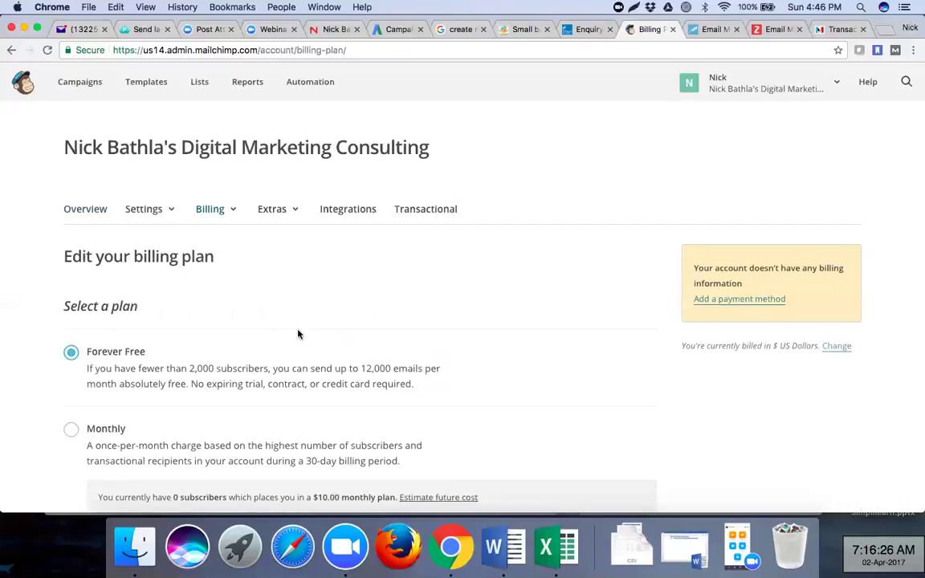
- Preview the Pay As You Go credit packages on the billing plan page
{"action": "scroll", "coordinate": [297, 332], "scroll_direction": "down", "scroll_amount": 3}
{"action": "scroll", "coordinate": [298, 334], "scroll_direction": "down", "scroll_amount": 2}
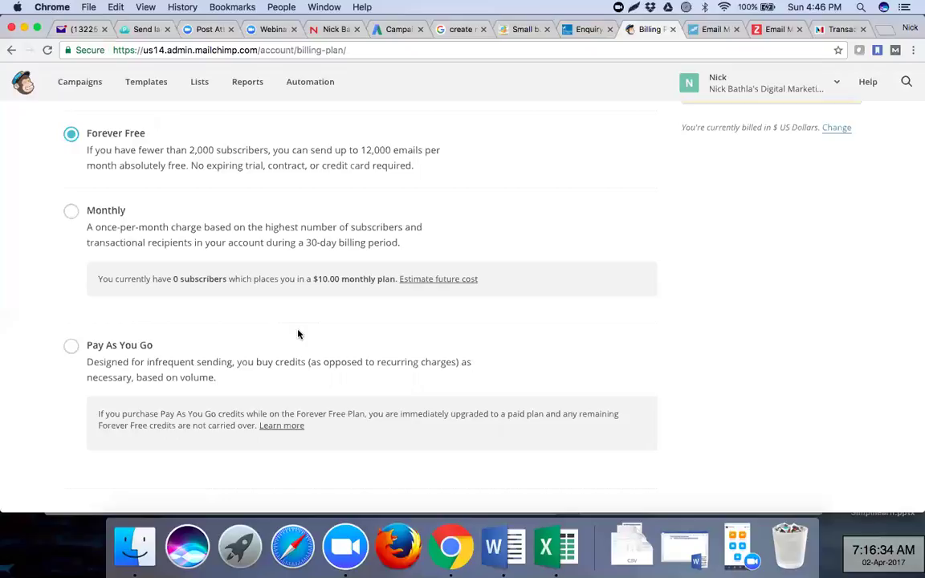
{"action": "left_click", "coordinate": [70, 347]}
{"action": "scroll", "coordinate": [60, 415], "scroll_direction": "down", "scroll_amount": 3}
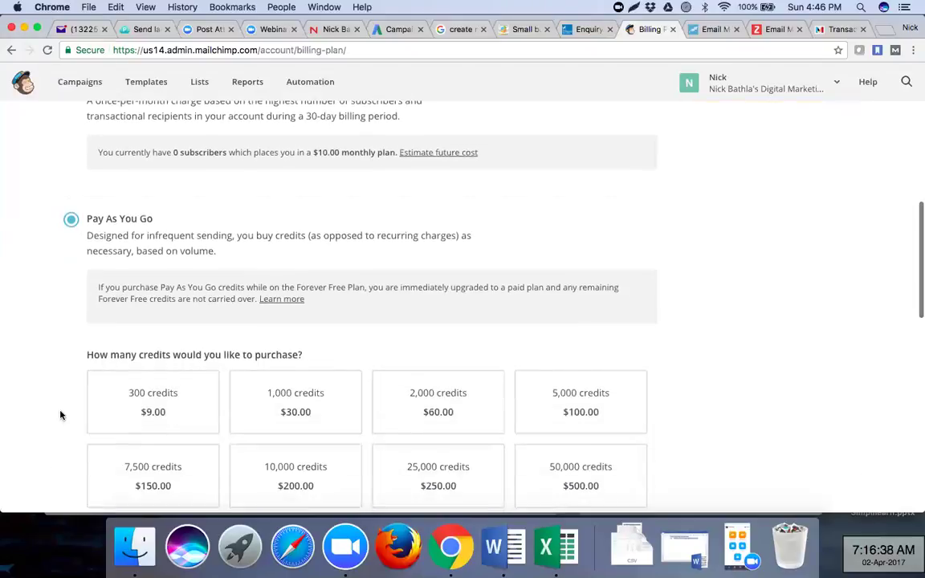
{"action": "scroll", "coordinate": [60, 415], "scroll_direction": "down", "scroll_amount": 2}
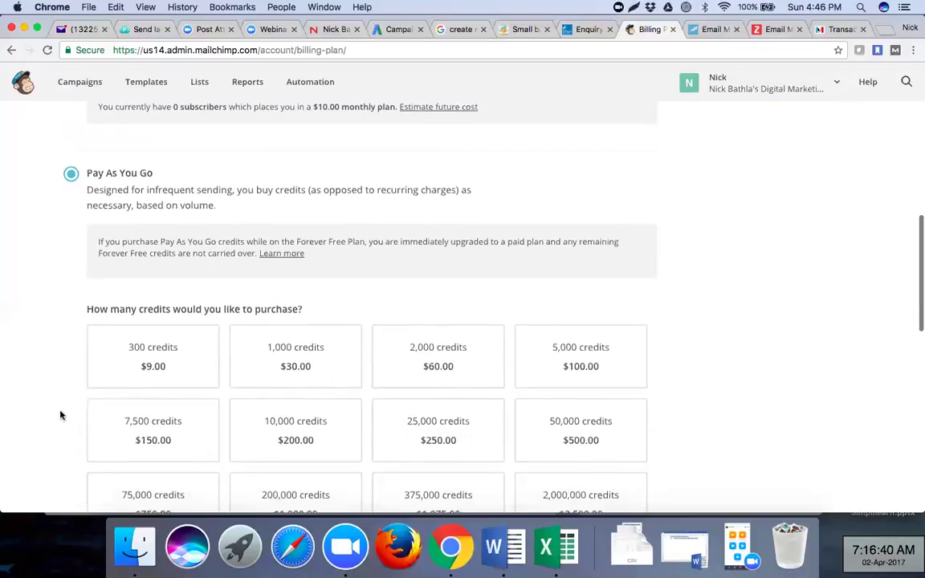
{"action": "scroll", "coordinate": [61, 415], "scroll_direction": "down", "scroll_amount": 1}
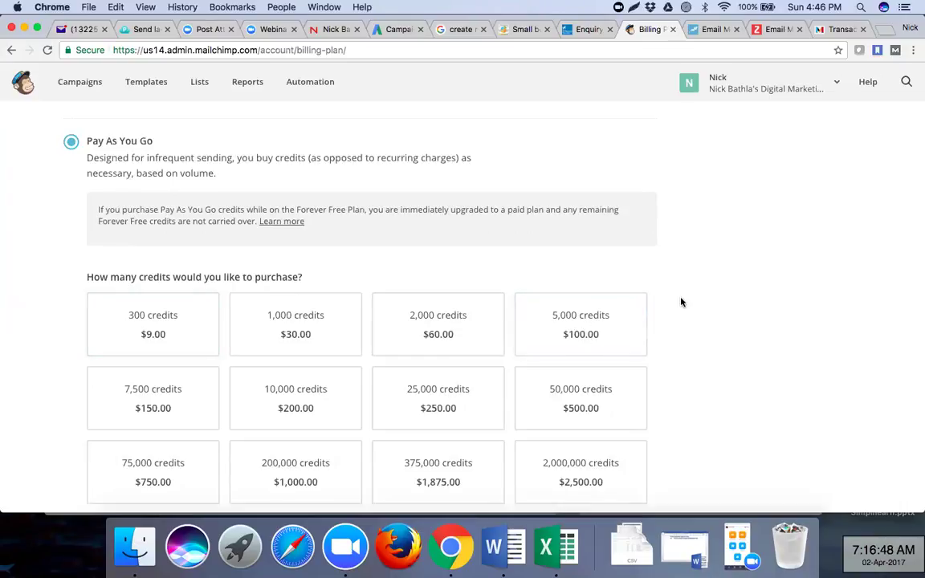
{"action": "scroll", "coordinate": [681, 302], "scroll_direction": "down", "scroll_amount": 5}
{"action": "scroll", "coordinate": [681, 302], "scroll_direction": "down", "scroll_amount": 7}
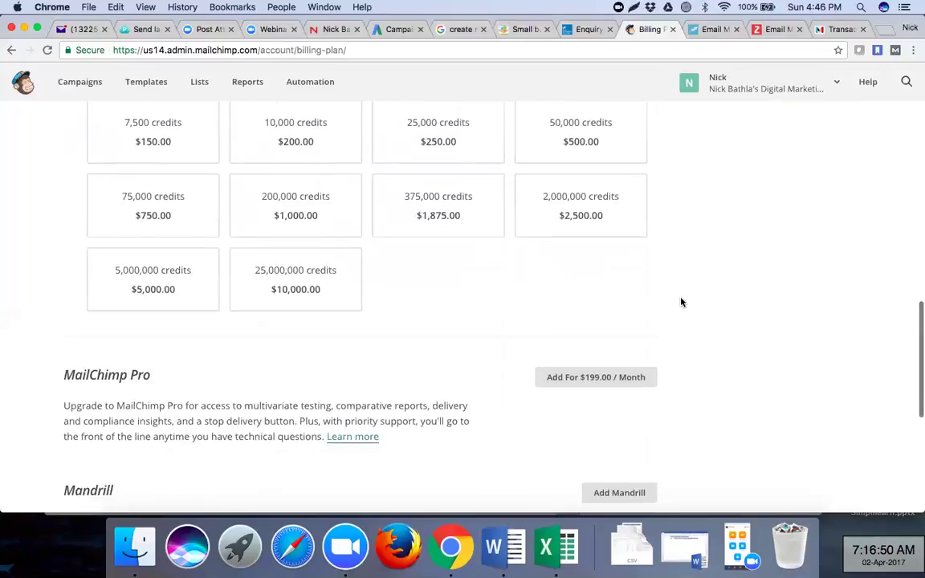
{"action": "scroll", "coordinate": [681, 302], "scroll_direction": "down", "scroll_amount": 5}
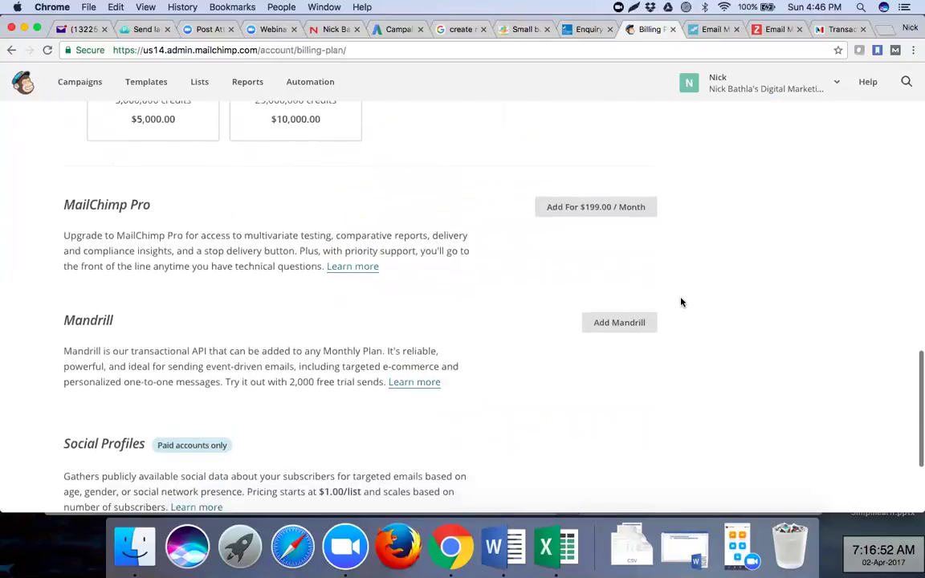
{"action": "scroll", "coordinate": [681, 302], "scroll_direction": "up", "scroll_amount": 18}
{"action": "scroll", "coordinate": [681, 302], "scroll_direction": "up", "scroll_amount": 5}
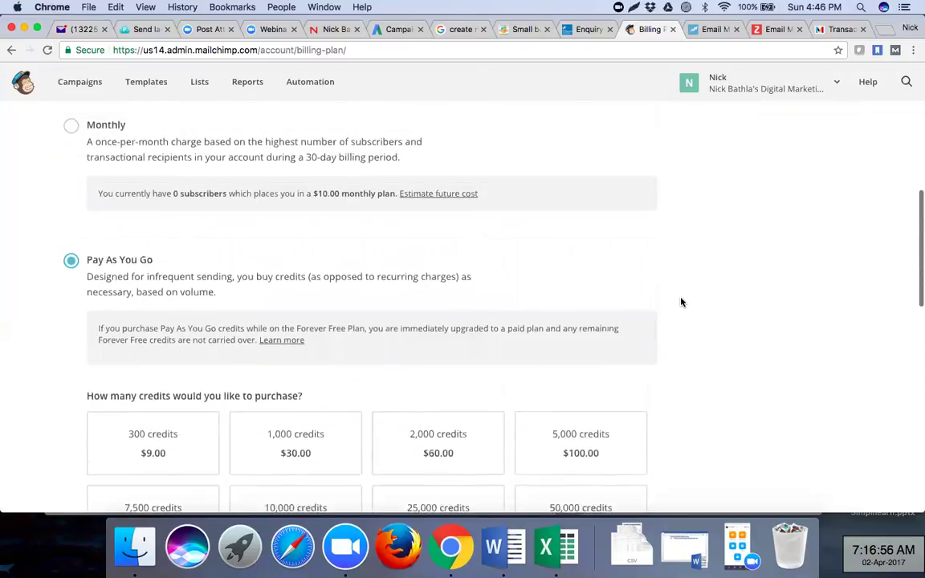
{"action": "scroll", "coordinate": [682, 302], "scroll_direction": "up", "scroll_amount": 1}
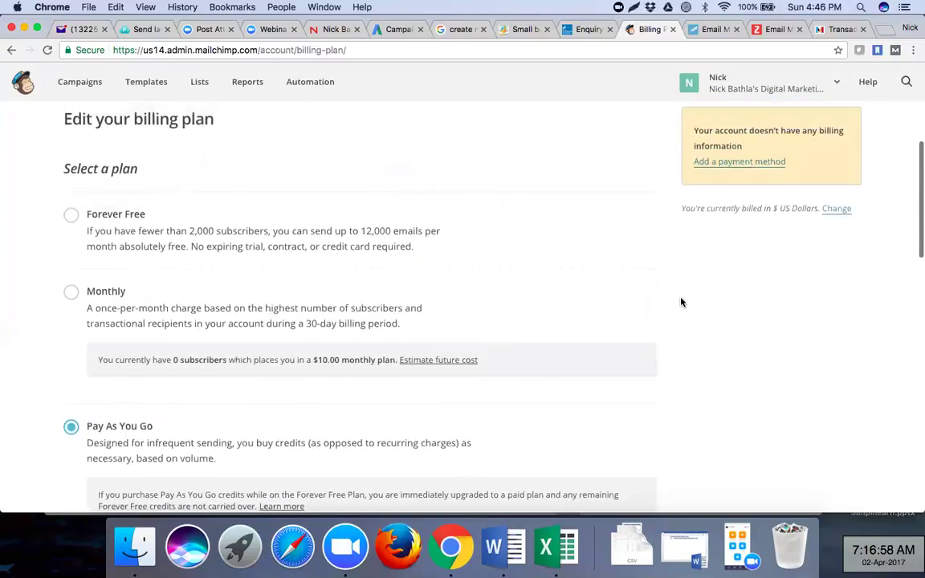
- Check the Monthly plan's estimated cost, then switch back to Forever Free
{"action": "left_click", "coordinate": [71, 294]}
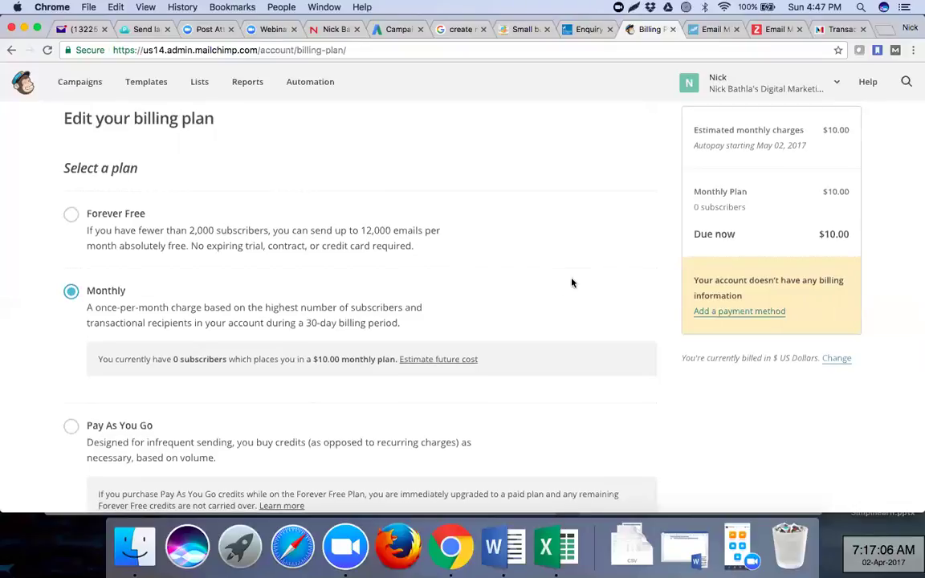
{"action": "scroll", "coordinate": [573, 283], "scroll_direction": "down", "scroll_amount": 2}
{"action": "scroll", "coordinate": [573, 283], "scroll_direction": "down", "scroll_amount": 2}
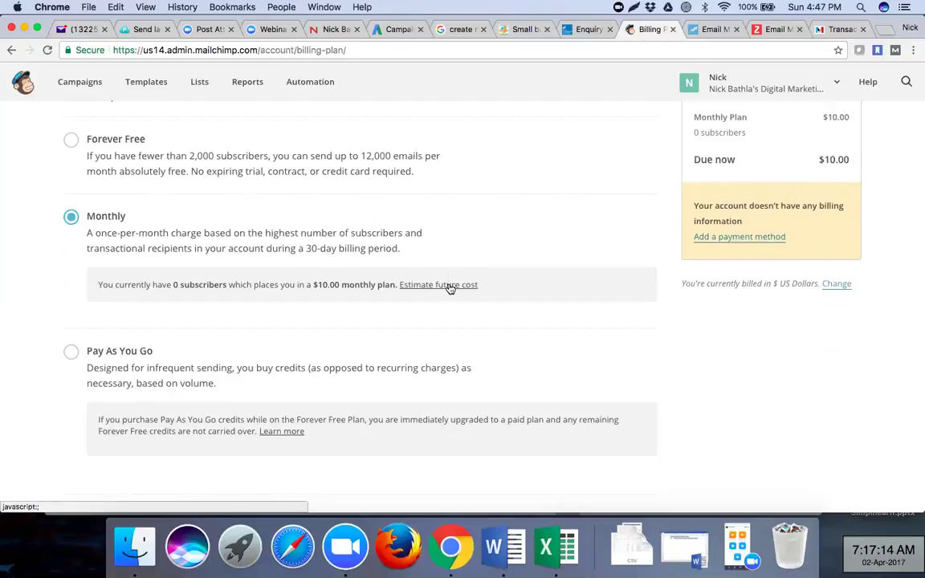
{"action": "left_click", "coordinate": [71, 140]}
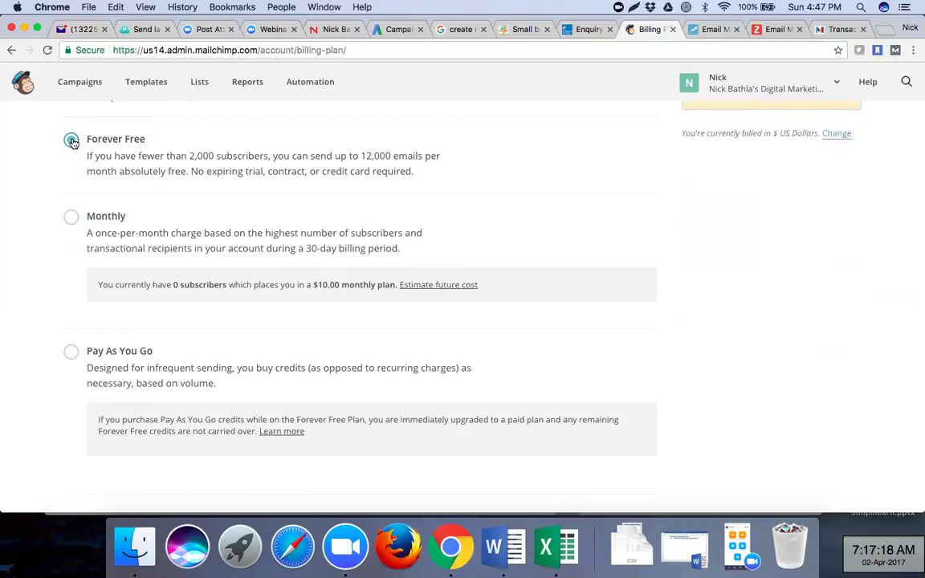
- Review the Pay As You Go packages once more and reselect Forever Free
{"action": "left_click", "coordinate": [70, 353]}
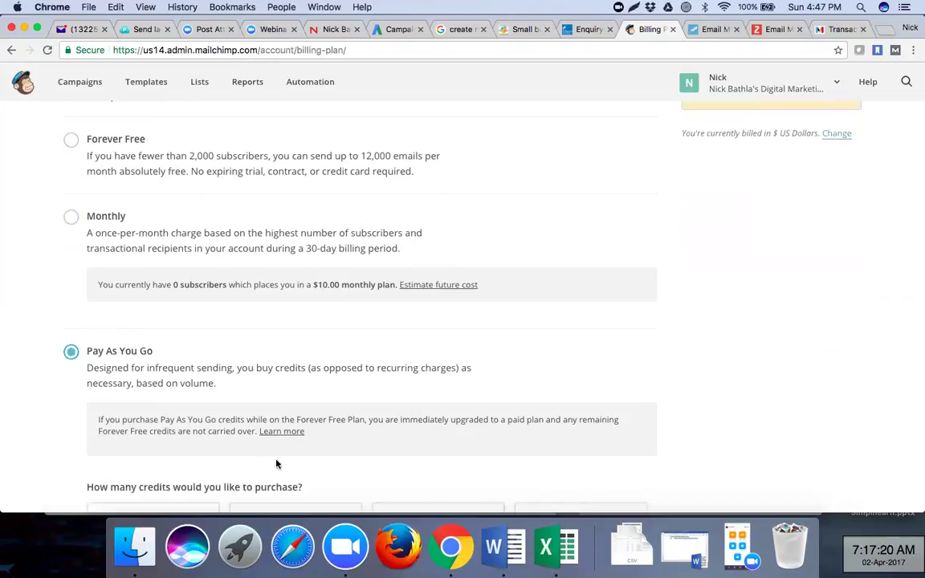
{"action": "scroll", "coordinate": [273, 414], "scroll_direction": "down", "scroll_amount": 5}
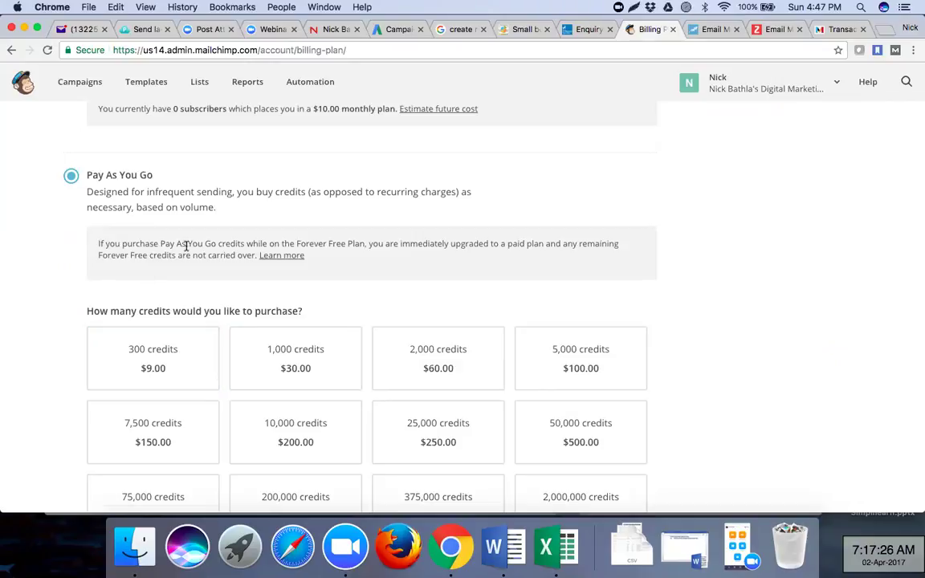
{"action": "scroll", "coordinate": [196, 248], "scroll_direction": "up", "scroll_amount": 5}
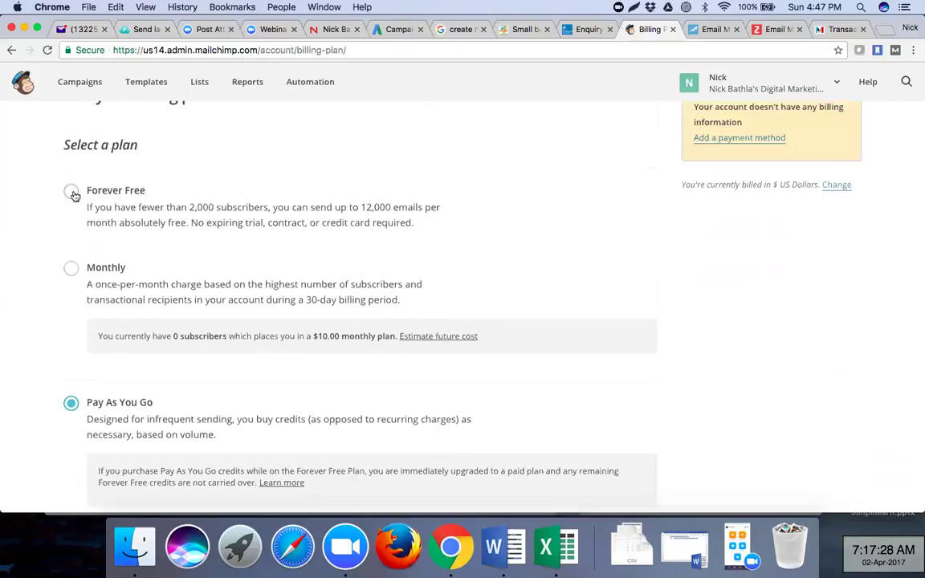
{"action": "left_click", "coordinate": [72, 193]}
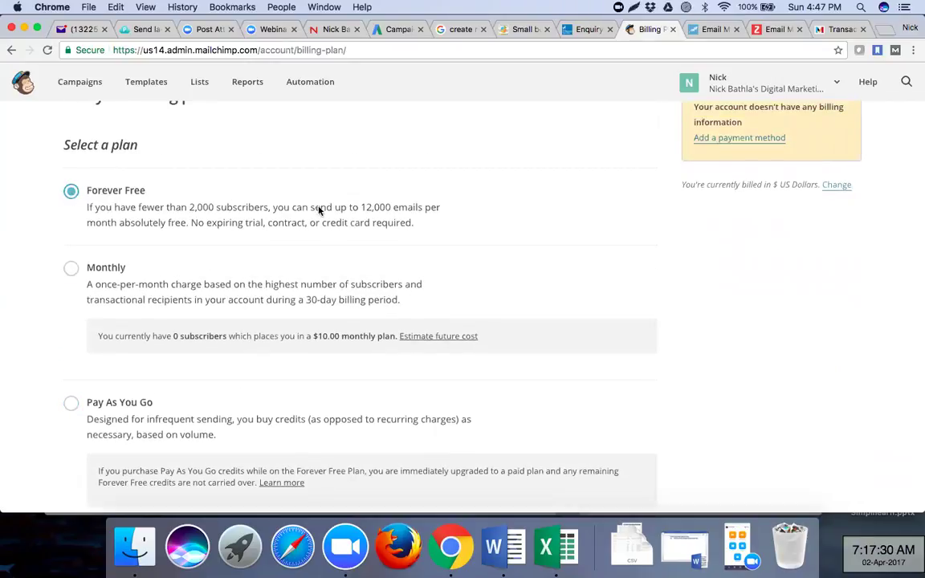
{"action": "scroll", "coordinate": [318, 209], "scroll_direction": "down", "scroll_amount": 10}
{"action": "scroll", "coordinate": [318, 207], "scroll_direction": "up", "scroll_amount": 15}
{"action": "scroll", "coordinate": [318, 207], "scroll_direction": "up", "scroll_amount": 1}
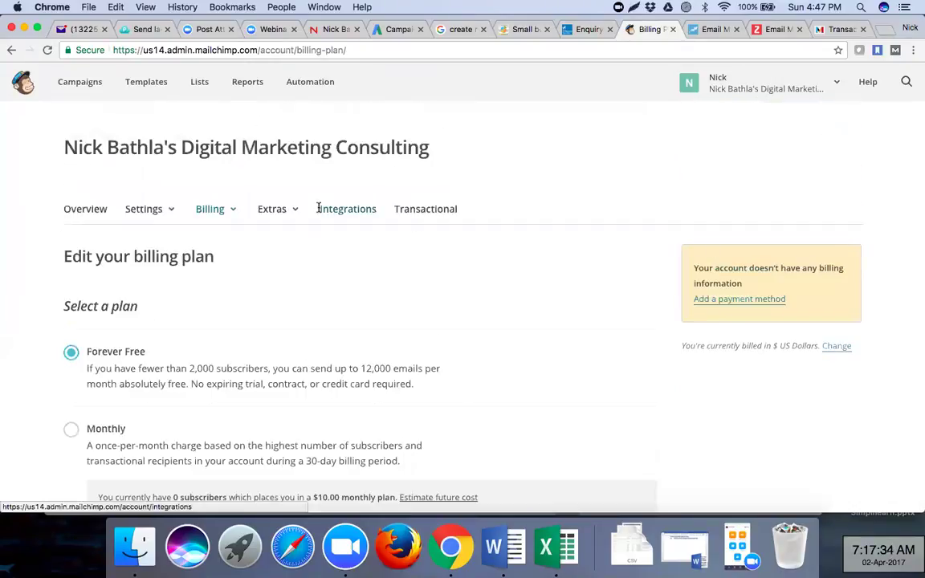
- Review the account's API keys page, then go to the Integrations Directory
{"action": "left_click", "coordinate": [273, 213]}
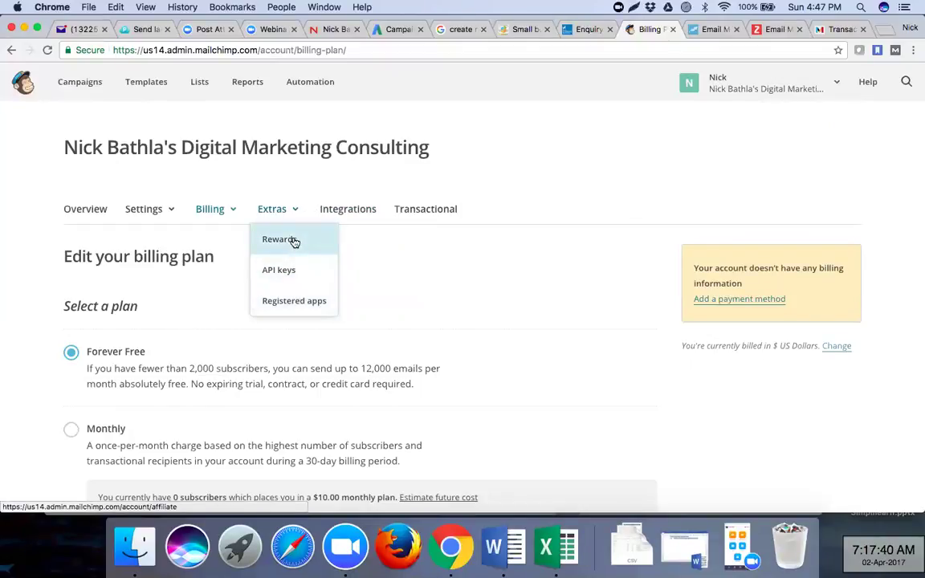
{"action": "left_click", "coordinate": [296, 273]}
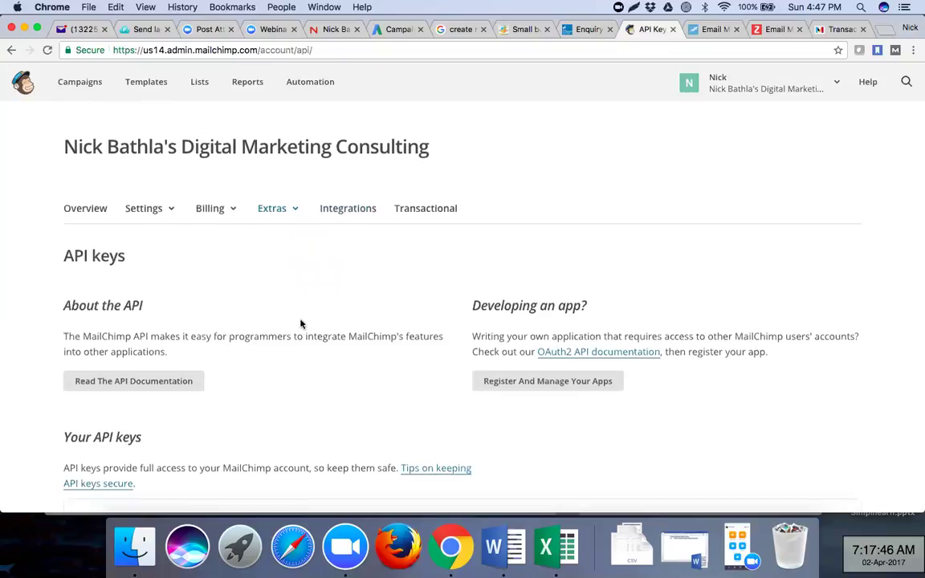
{"action": "scroll", "coordinate": [301, 323], "scroll_direction": "down", "scroll_amount": 3}
{"action": "scroll", "coordinate": [301, 323], "scroll_direction": "down", "scroll_amount": 5}
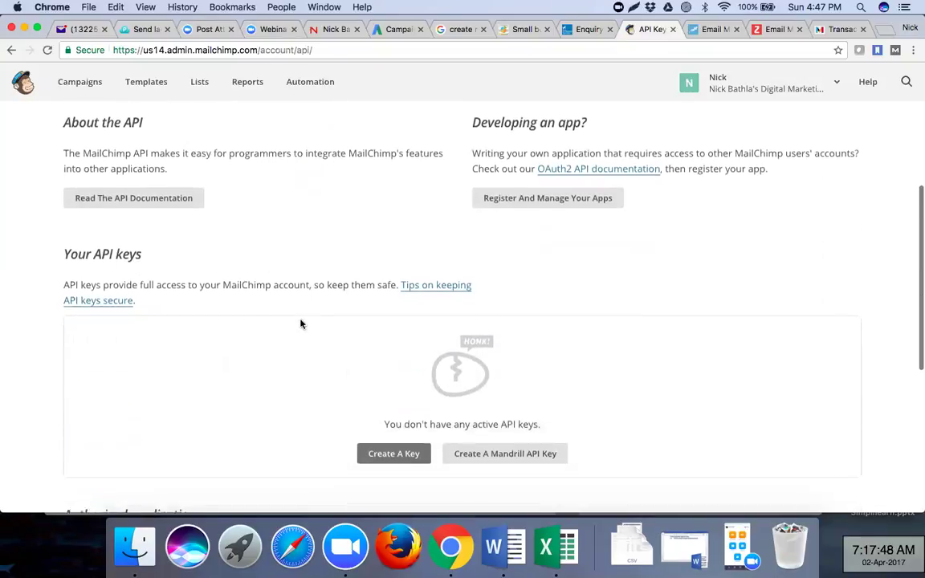
{"action": "scroll", "coordinate": [301, 321], "scroll_direction": "down", "scroll_amount": 6}
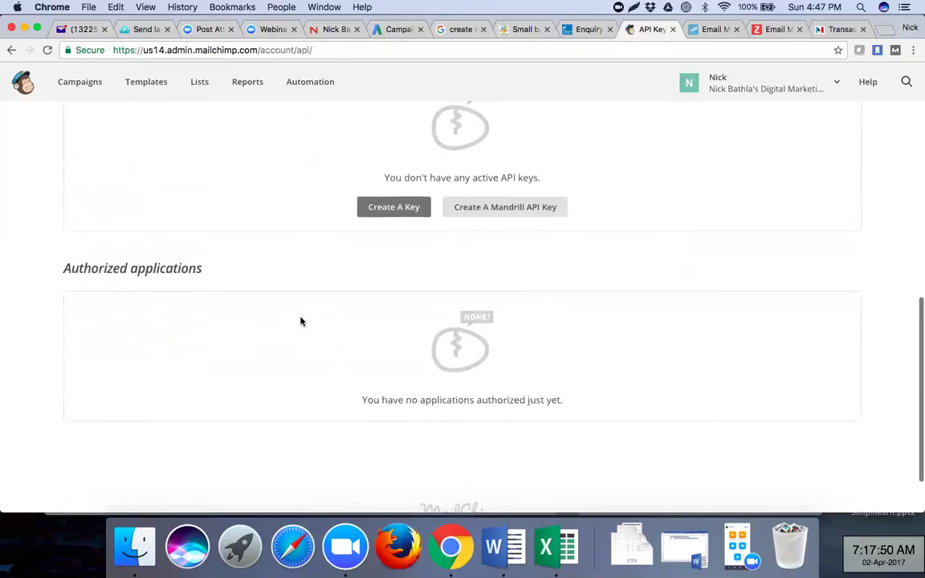
{"action": "scroll", "coordinate": [301, 321], "scroll_direction": "up", "scroll_amount": 15}
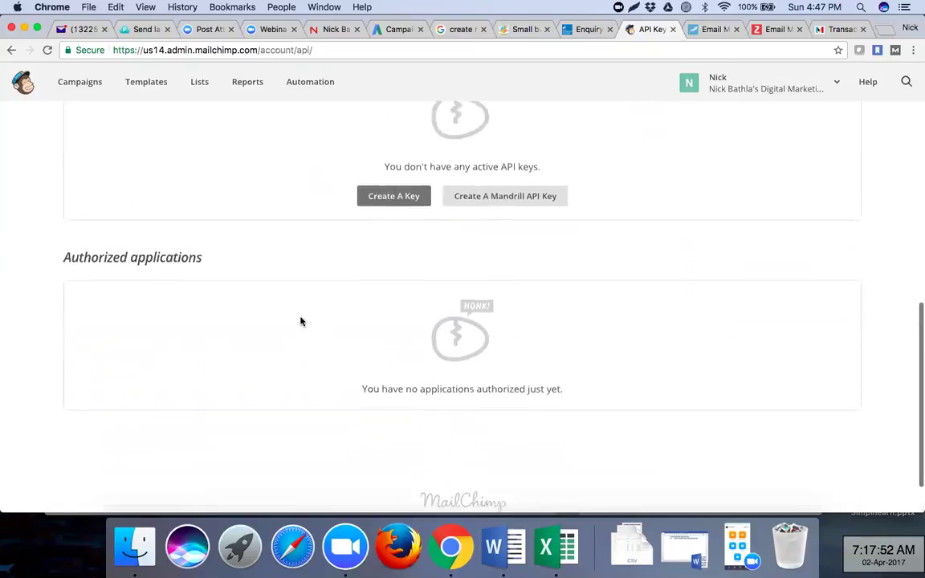
{"action": "left_click", "coordinate": [335, 213]}
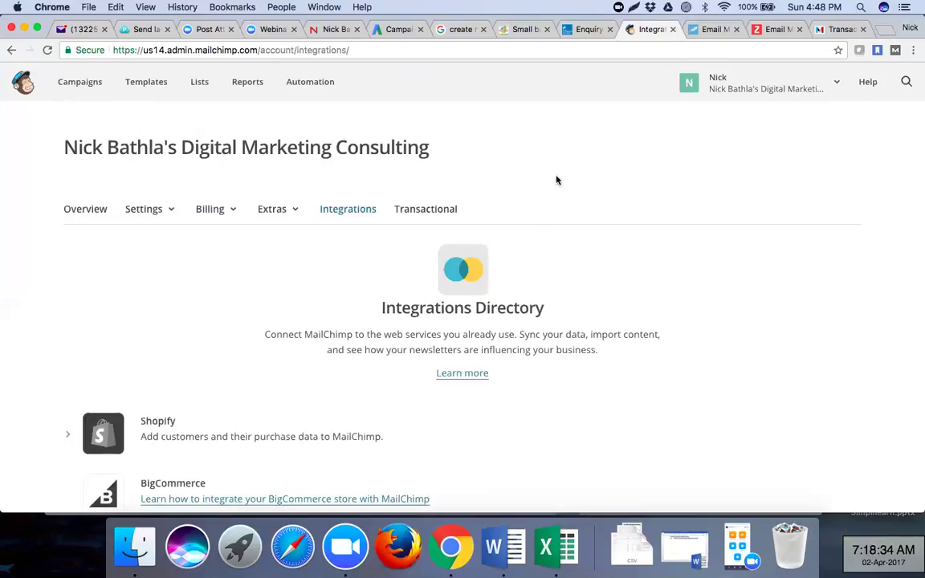
- Browse the available integrations and expand Zoho's connection form
{"action": "scroll", "coordinate": [556, 180], "scroll_direction": "down", "scroll_amount": 1}
{"action": "scroll", "coordinate": [556, 180], "scroll_direction": "down", "scroll_amount": 6}
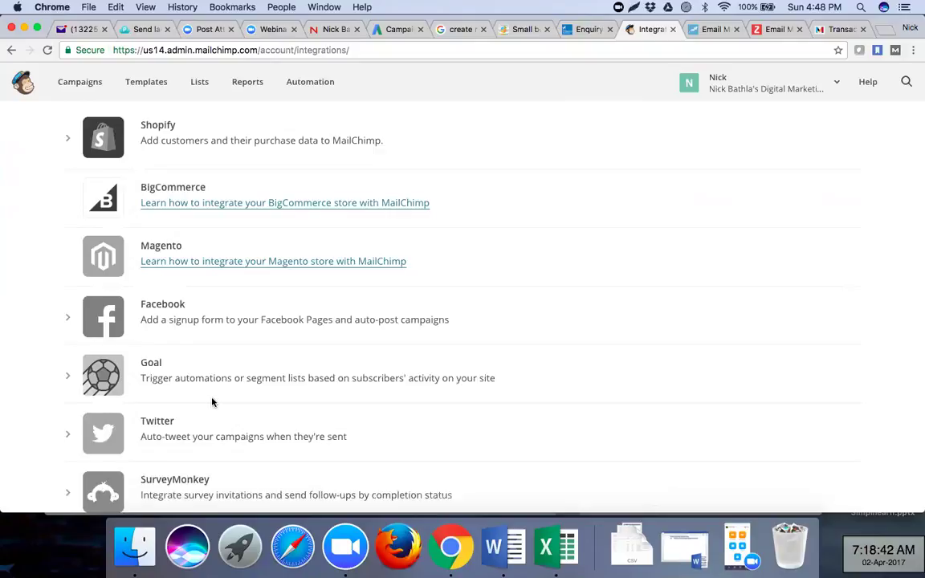
{"action": "scroll", "coordinate": [212, 401], "scroll_direction": "down", "scroll_amount": 3}
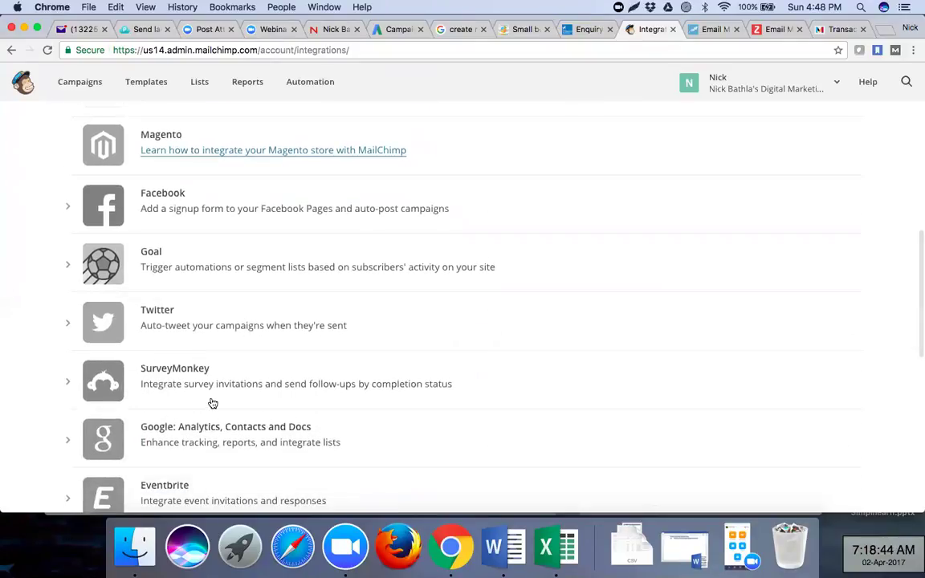
{"action": "scroll", "coordinate": [213, 403], "scroll_direction": "down", "scroll_amount": 3}
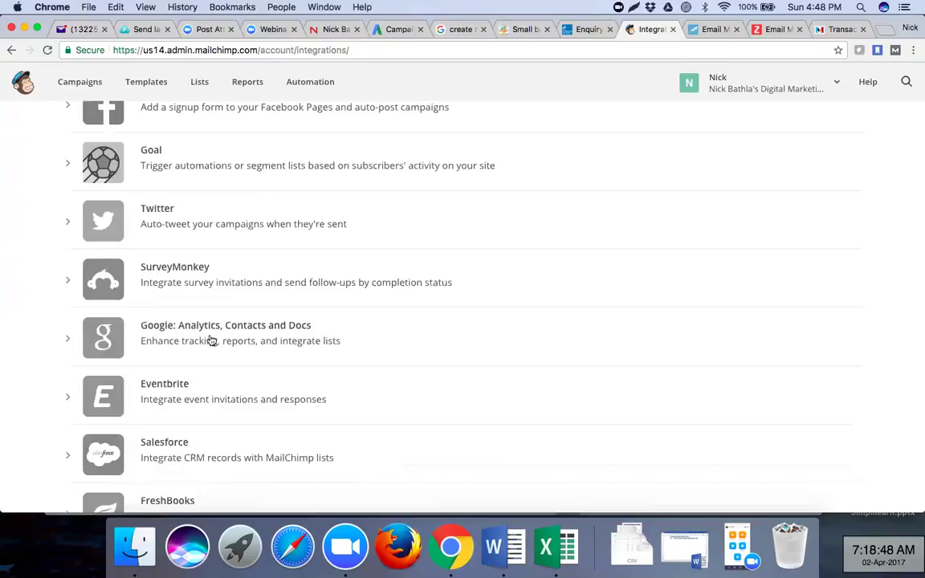
{"action": "scroll", "coordinate": [211, 342], "scroll_direction": "down", "scroll_amount": 5}
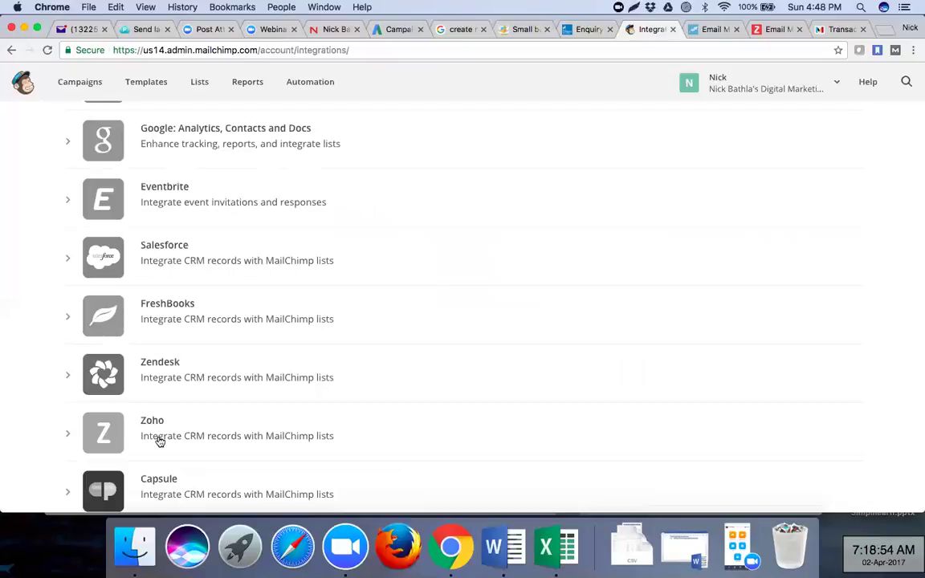
{"action": "left_click", "coordinate": [69, 435]}
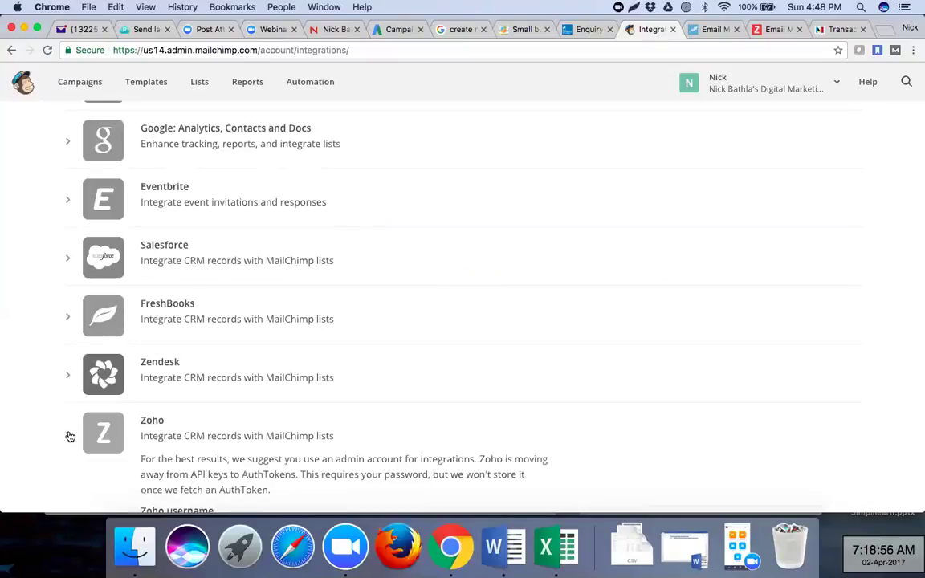
{"action": "scroll", "coordinate": [206, 427], "scroll_direction": "down", "scroll_amount": 4}
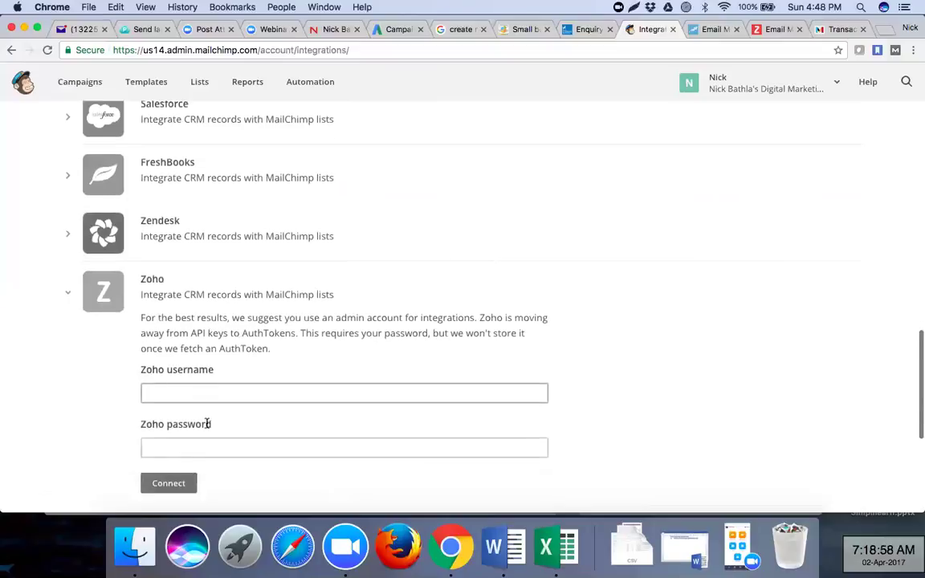
{"action": "scroll", "coordinate": [207, 428], "scroll_direction": "down", "scroll_amount": 2}
{"action": "left_click", "coordinate": [231, 331]}
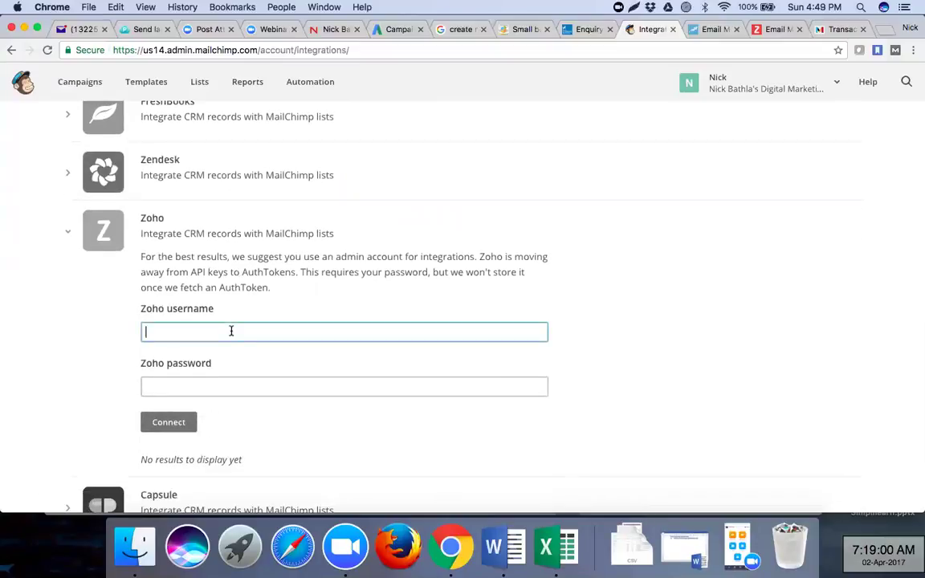
- Go to the Lists page, which shows the account has no lists yet
{"action": "scroll", "coordinate": [283, 305], "scroll_direction": "down", "scroll_amount": 5}
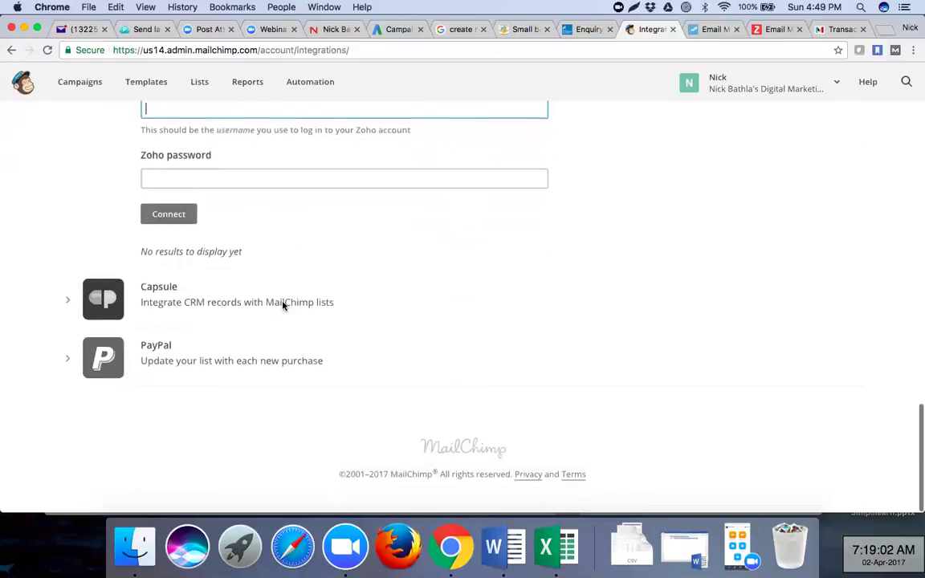
{"action": "scroll", "coordinate": [283, 306], "scroll_direction": "up", "scroll_amount": 15}
{"action": "scroll", "coordinate": [283, 305], "scroll_direction": "up", "scroll_amount": 8}
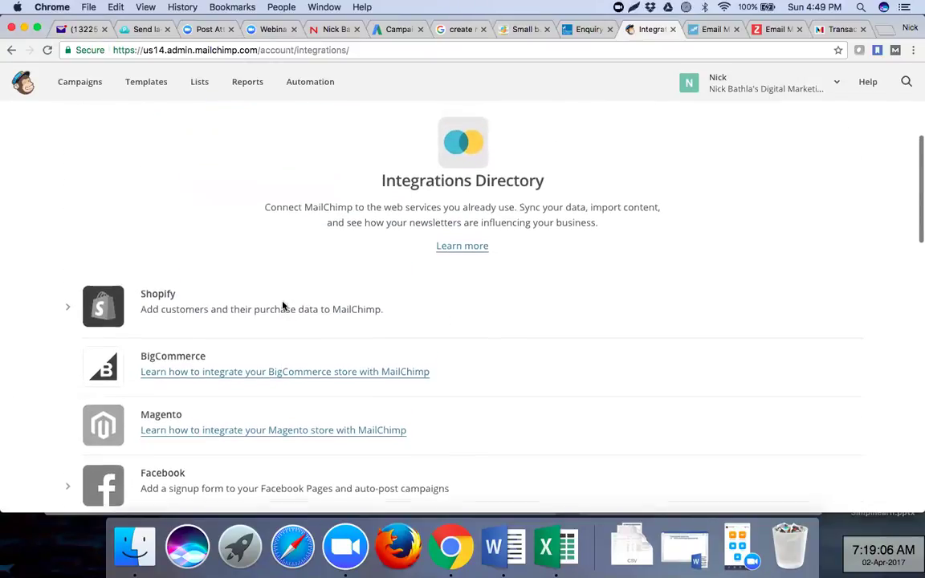
{"action": "scroll", "coordinate": [283, 306], "scroll_direction": "up", "scroll_amount": 3}
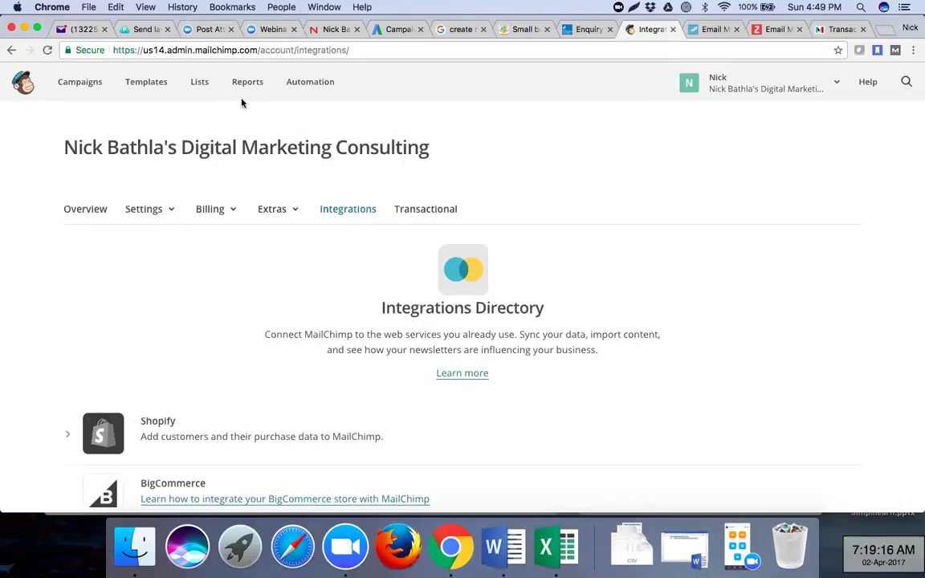
{"action": "left_click", "coordinate": [201, 85]}
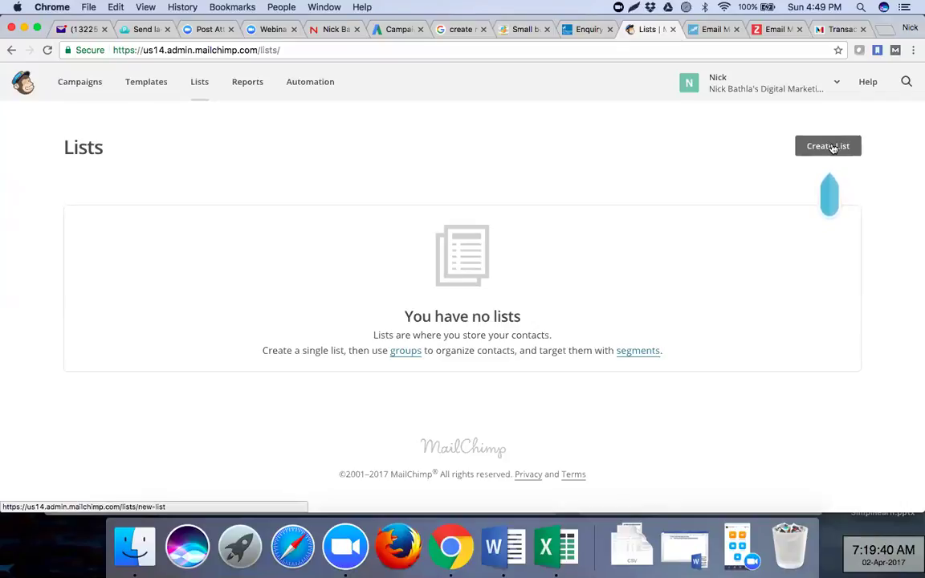
- Start a new list named 'Students - [owner's name]'s Digital Marketing Students'
{"action": "left_click", "coordinate": [832, 147]}
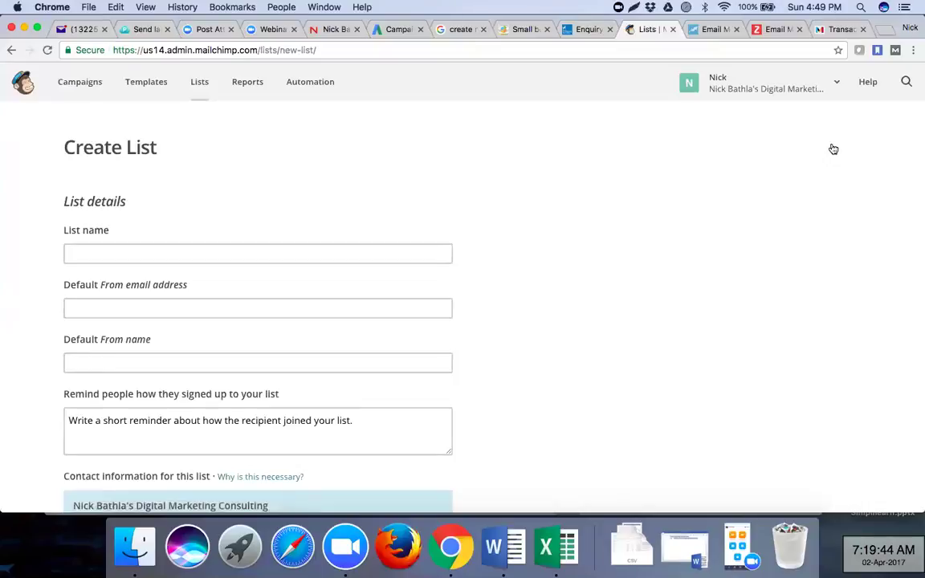
{"action": "left_click", "coordinate": [313, 247]}
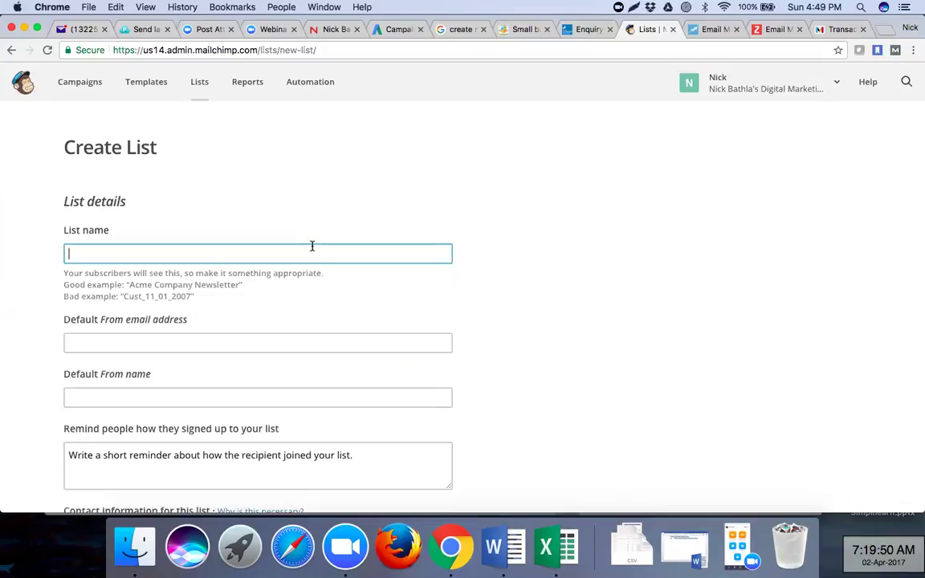
{"action": "type", "text": "Nic"}
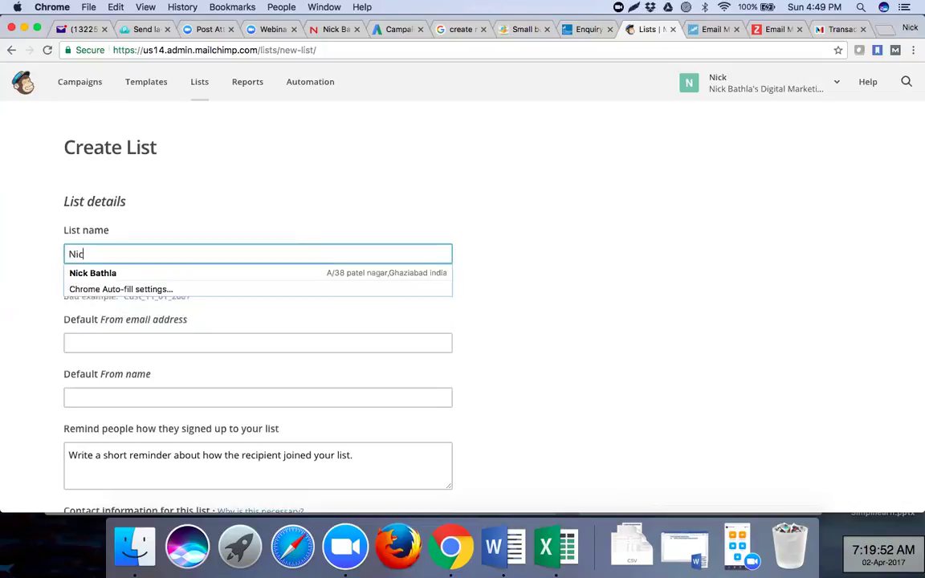
{"action": "type", "text": "k's Digital "}
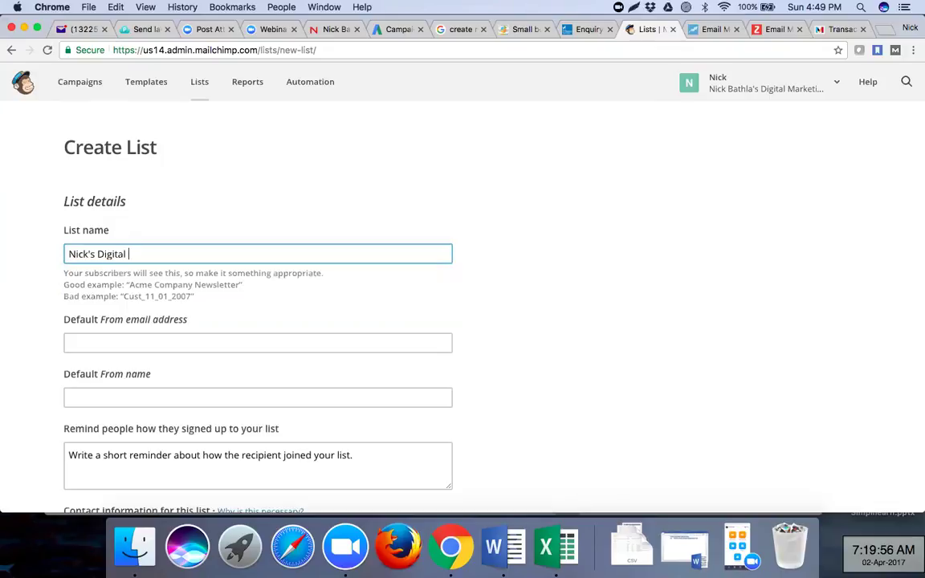
{"action": "type", "text": "Marketing Students"}
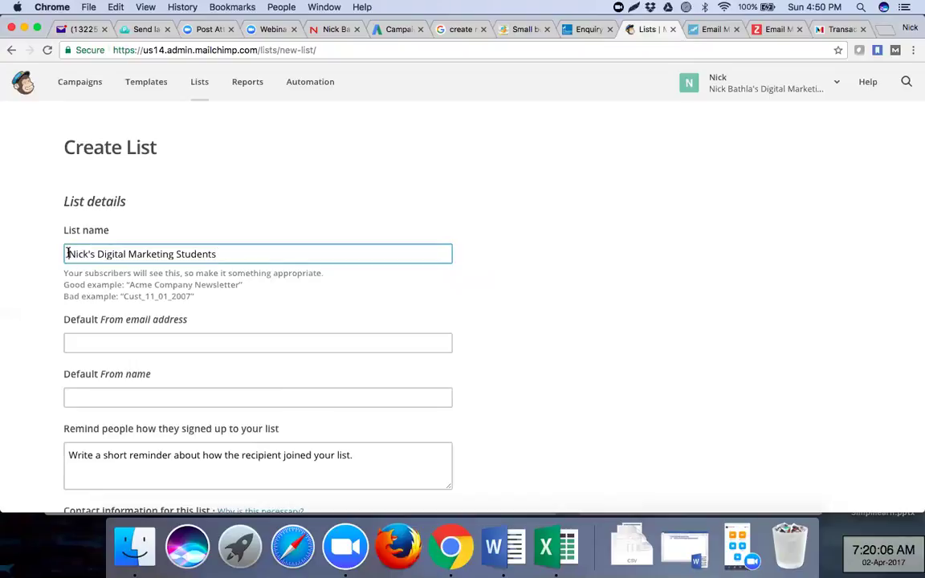
{"action": "left_click", "coordinate": [67, 254]}
{"action": "type", "text": "Students -"}
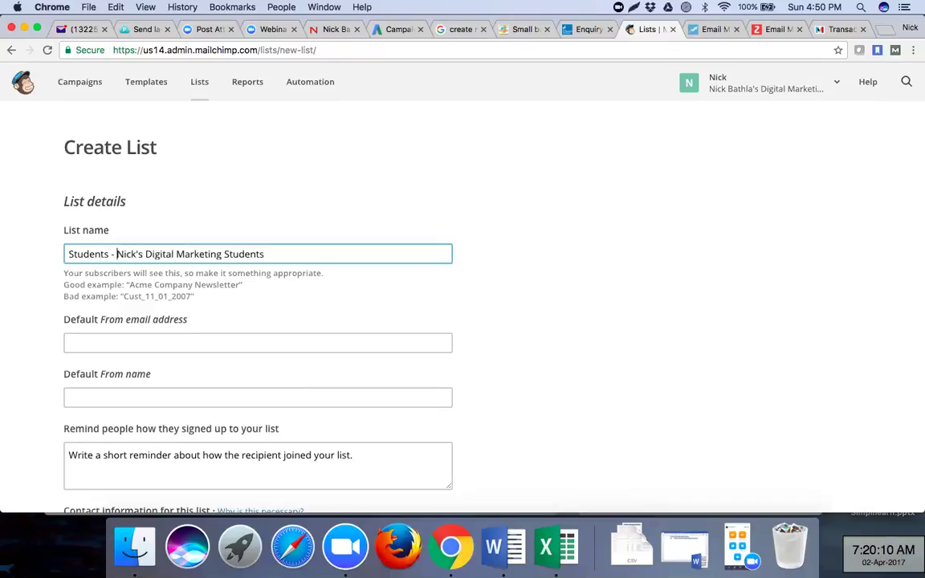
{"action": "left_click", "coordinate": [257, 197]}
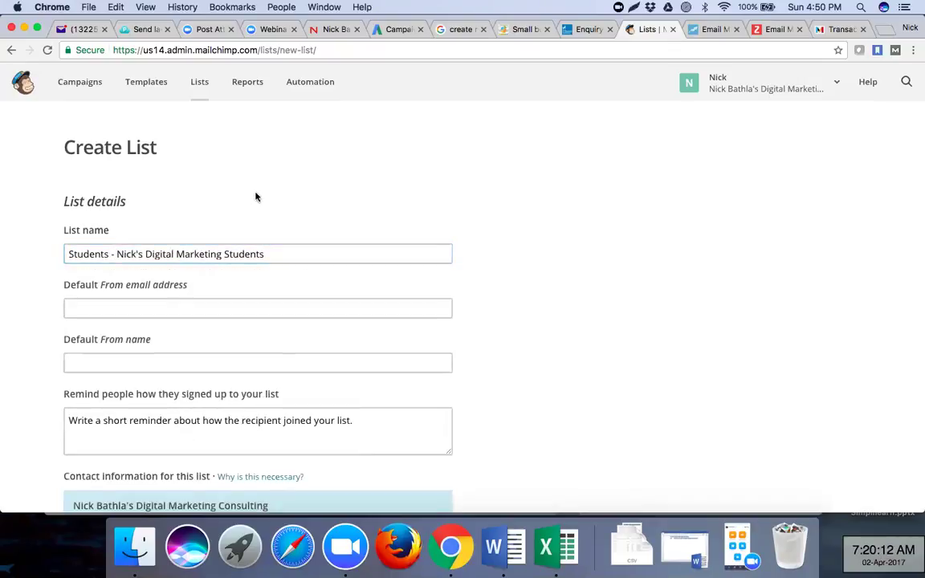
- Fill in the default From email address and From name with the sender's details
{"action": "left_click", "coordinate": [182, 304]}
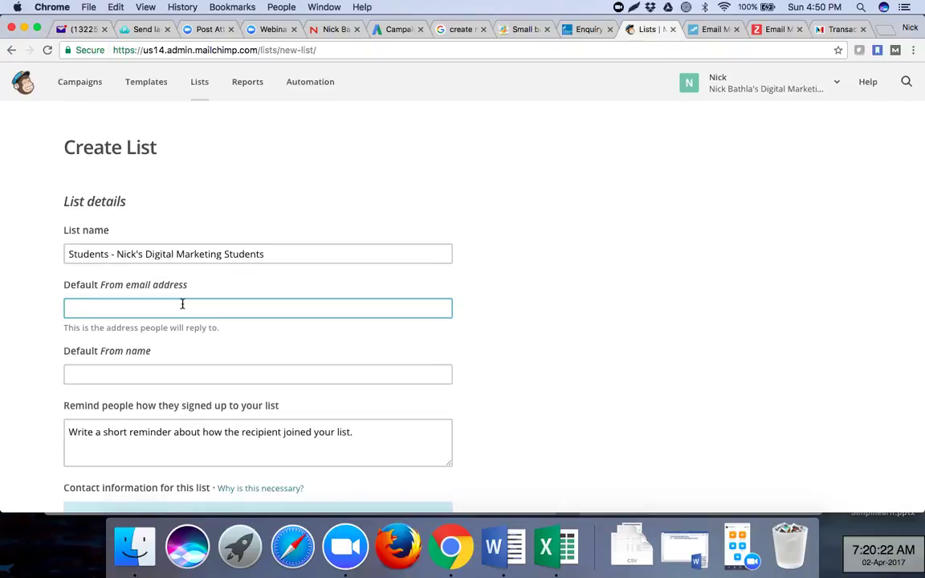
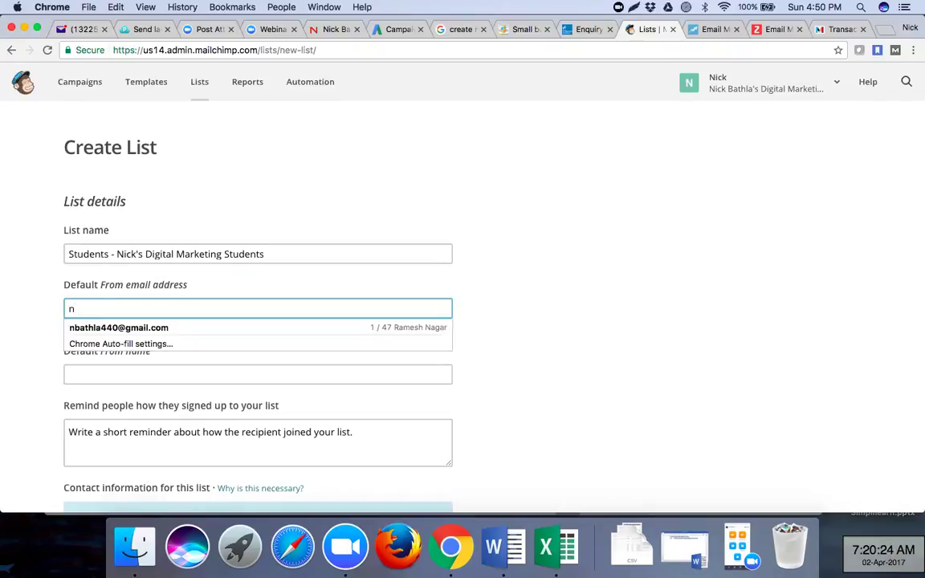
{"action": "left_click", "coordinate": [178, 371]}
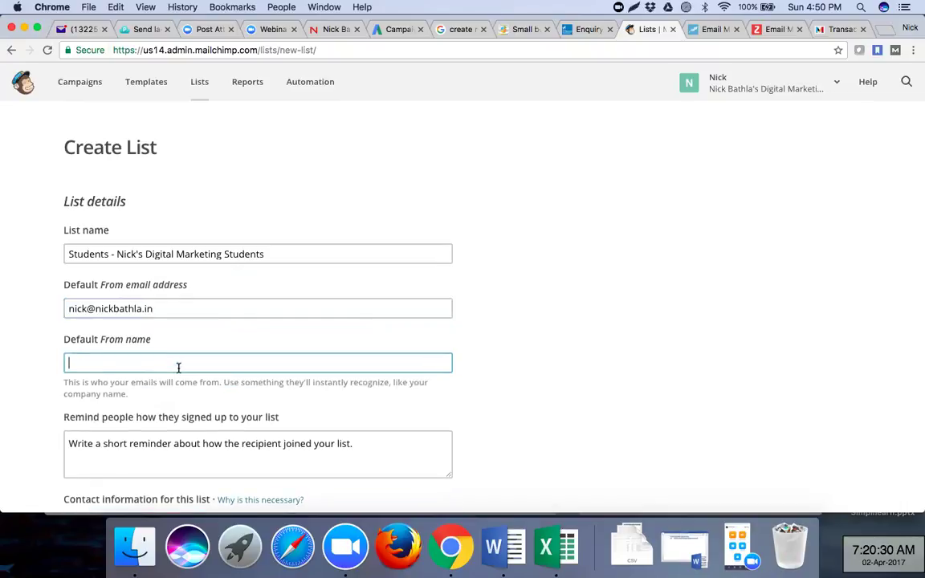
{"action": "type", "text": "Nick Bathla"}
{"action": "left_click", "coordinate": [483, 387]}
{"action": "scroll", "coordinate": [482, 388], "scroll_direction": "down", "scroll_amount": 3}
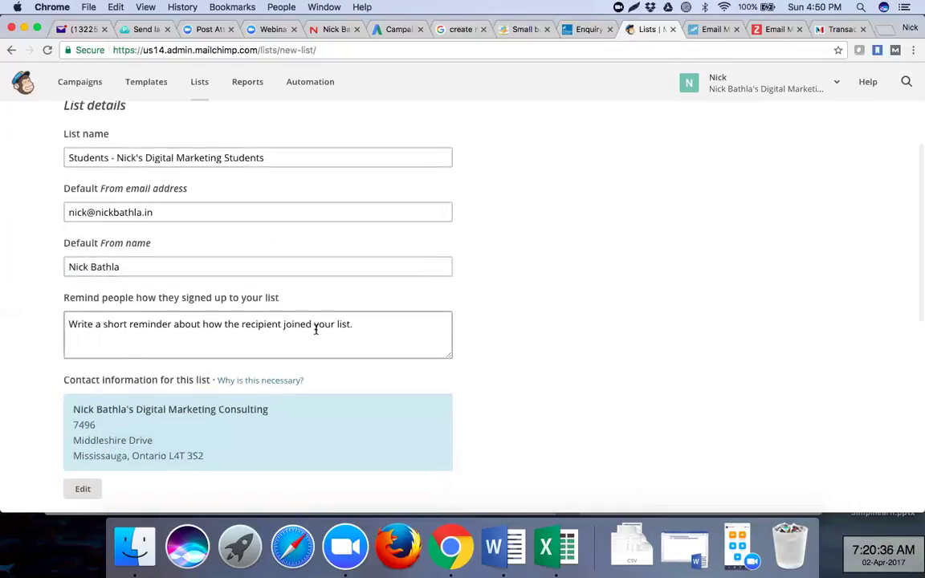
- Enter the reminder 'You are receiving this email as you have been trained by [sender's name] on Digital Marketing.'
{"action": "left_click", "coordinate": [315, 330]}
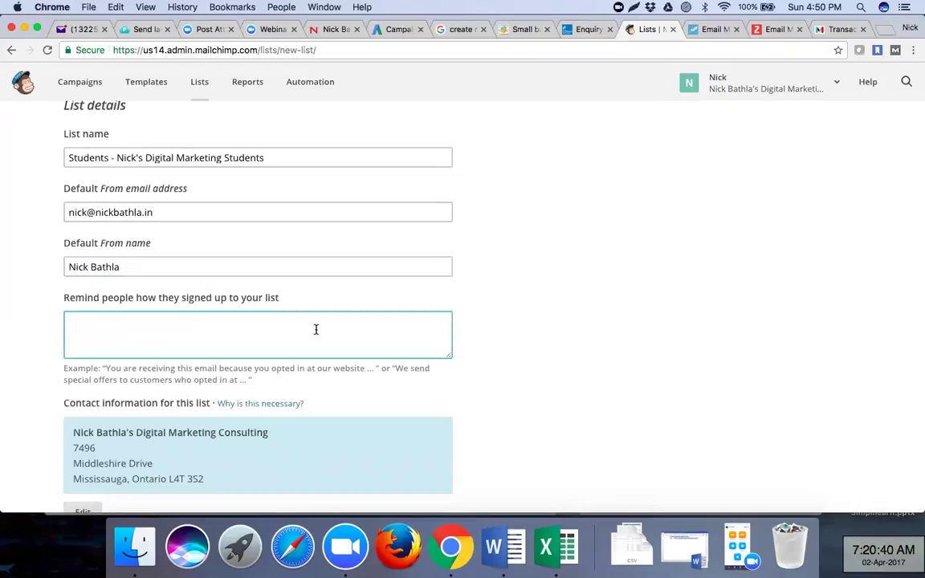
{"action": "type", "text": "You"}
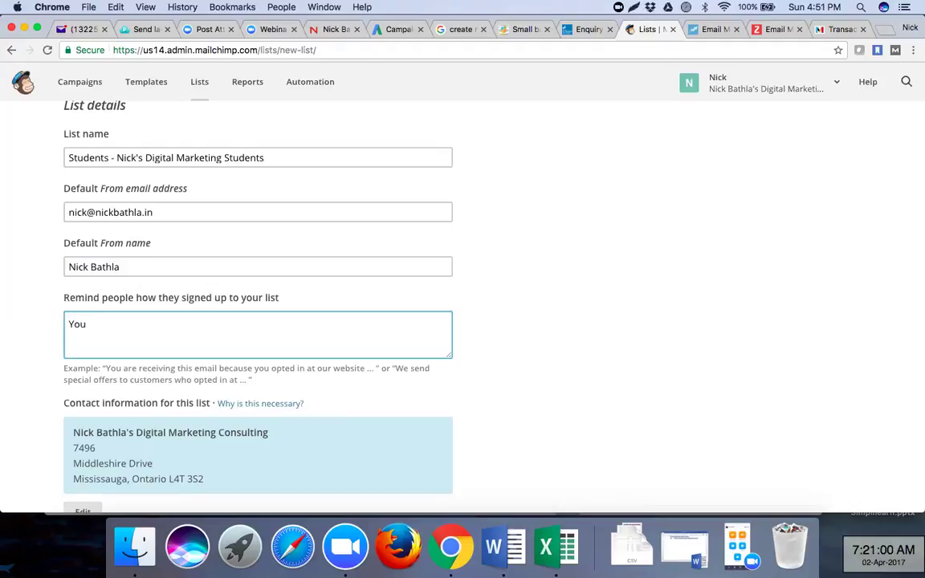
{"action": "type", "text": "are receivin"}
{"action": "key", "text": "BackSpace"}
{"action": "type", "text": "g this email"}
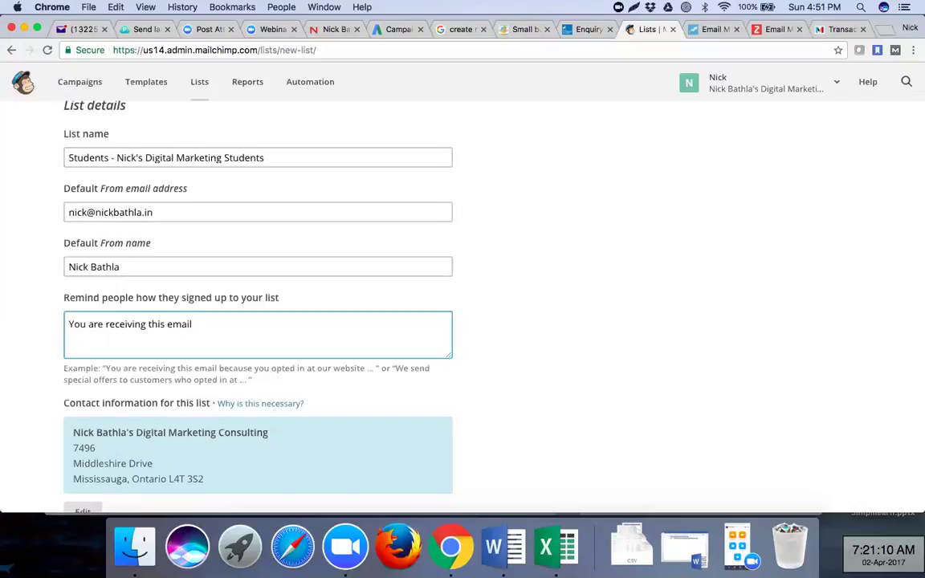
{"action": "type", "text": " as yo"}
{"action": "type", "text": "u have te"}
{"action": "type", "text": "kn"}
{"action": "key", "text": "BackSpace"}
{"action": "key", "text": "BackSpace"}
{"action": "key", "text": "BackSpace"}
{"action": "key", "text": "BackSpace"}
{"action": "type", "text": "aken Dig"}
{"action": "key", "text": "BackSpace"}
{"action": "key", "text": "BackSpace"}
{"action": "key", "text": "BackSpace"}
{"action": "key", "text": "BackSpace"}
{"action": "key", "text": "BackSpace"}
{"action": "key", "text": "BackSpace"}
{"action": "key", "text": "BackSpace"}
{"action": "key", "text": "BackSpace"}
{"action": "key", "text": "BackSpace"}
{"action": "type", "text": "been train"}
{"action": "type", "text": "e"}
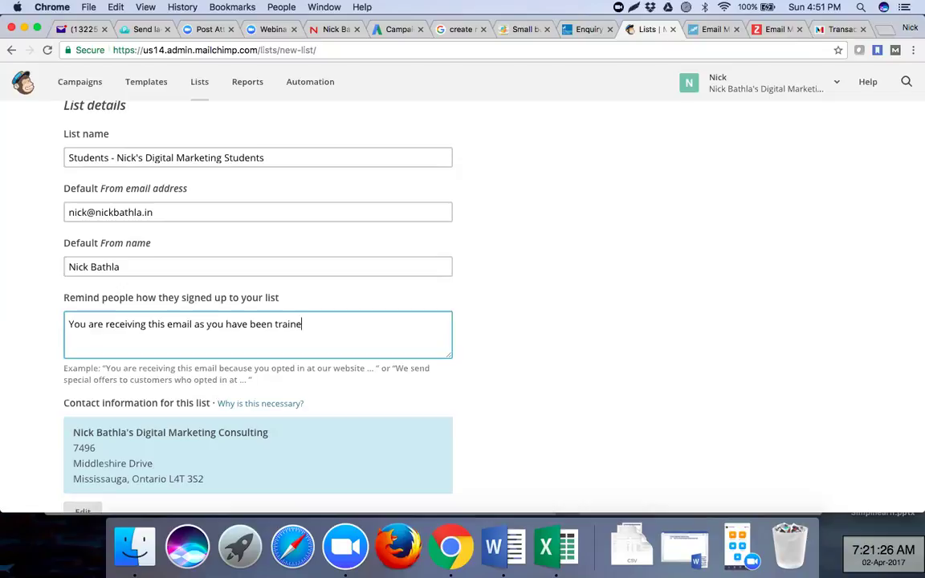
{"action": "type", "text": "d by Nick Bathla on"}
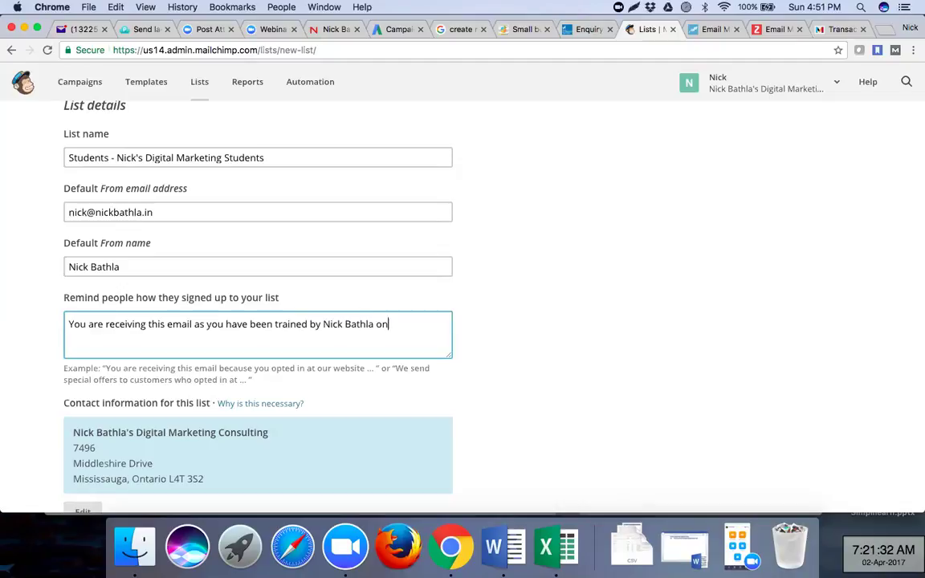
{"action": "type", "text": " Digital Marketing"}
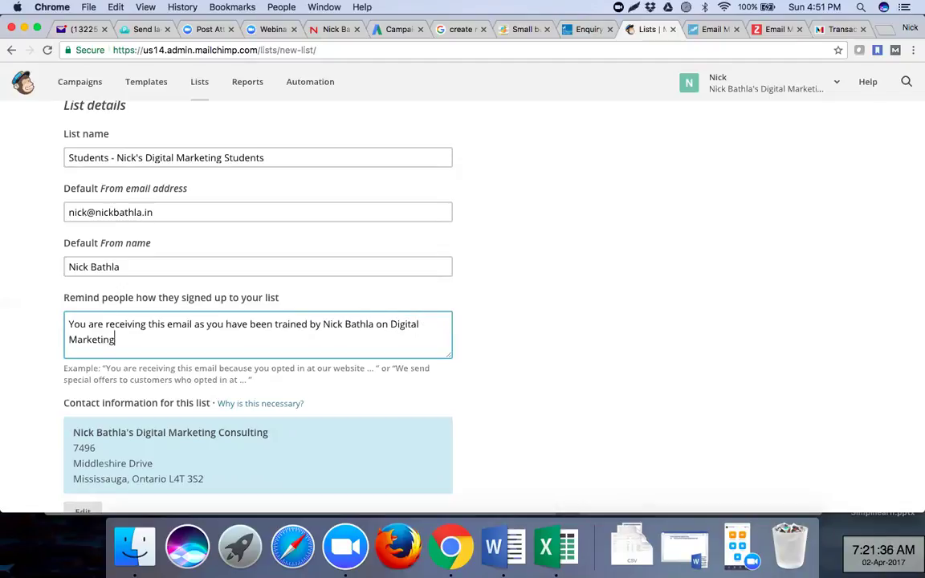
{"action": "type", "text": "."}
{"action": "left_click", "coordinate": [530, 307]}
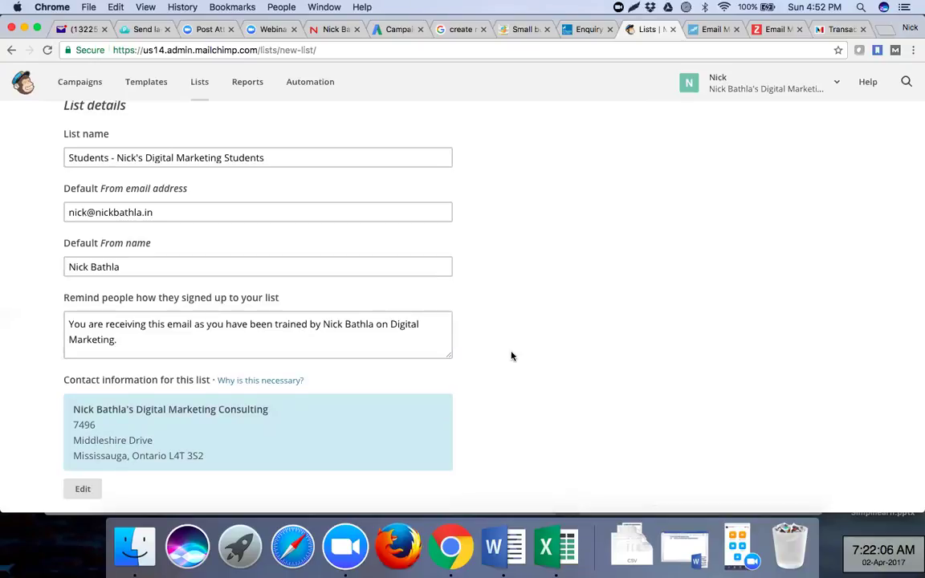
- Enable Daily summary plus one-by-one subscribe and unsubscribe notifications, then save the list
{"action": "scroll", "coordinate": [511, 356], "scroll_direction": "down", "scroll_amount": 3}
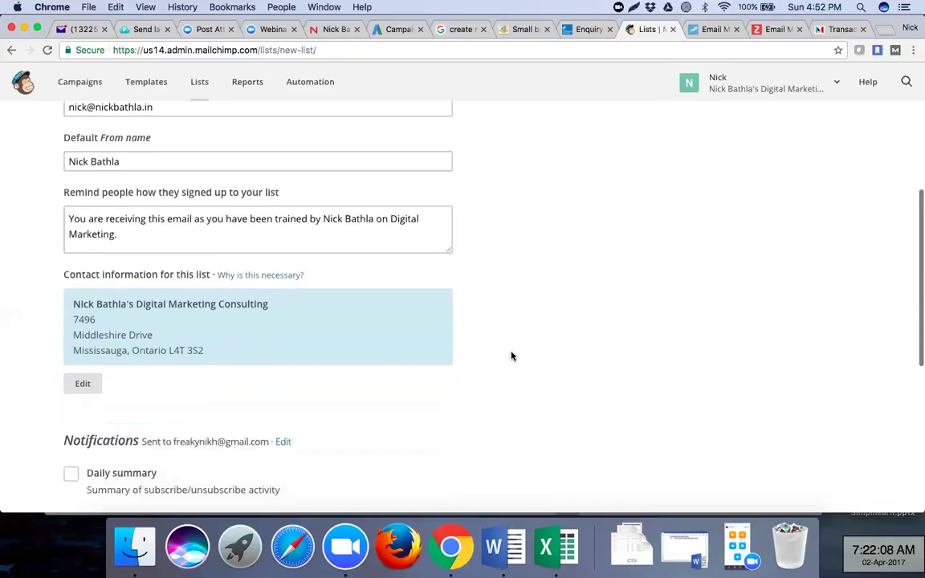
{"action": "scroll", "coordinate": [362, 347], "scroll_direction": "down", "scroll_amount": 5}
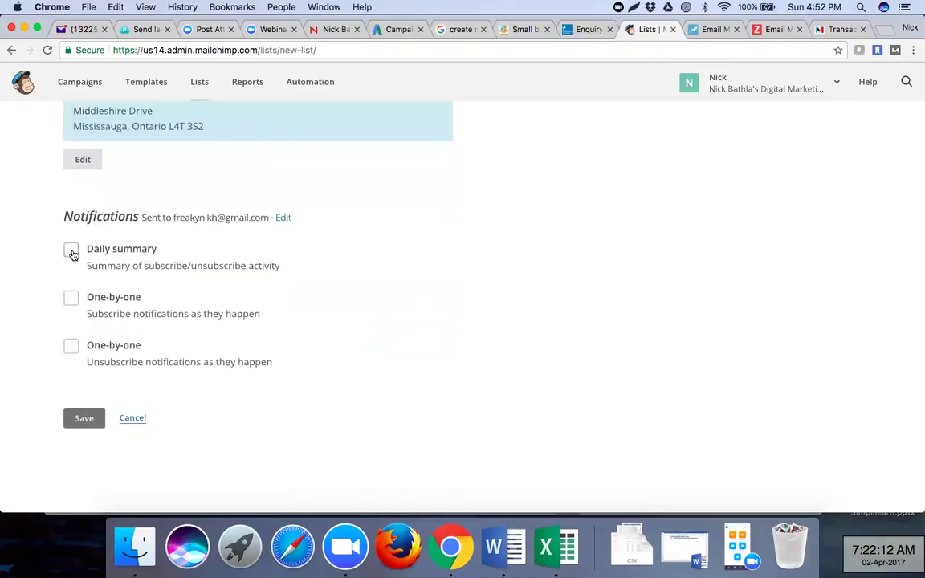
{"action": "left_click", "coordinate": [71, 252]}
{"action": "left_click", "coordinate": [70, 300]}
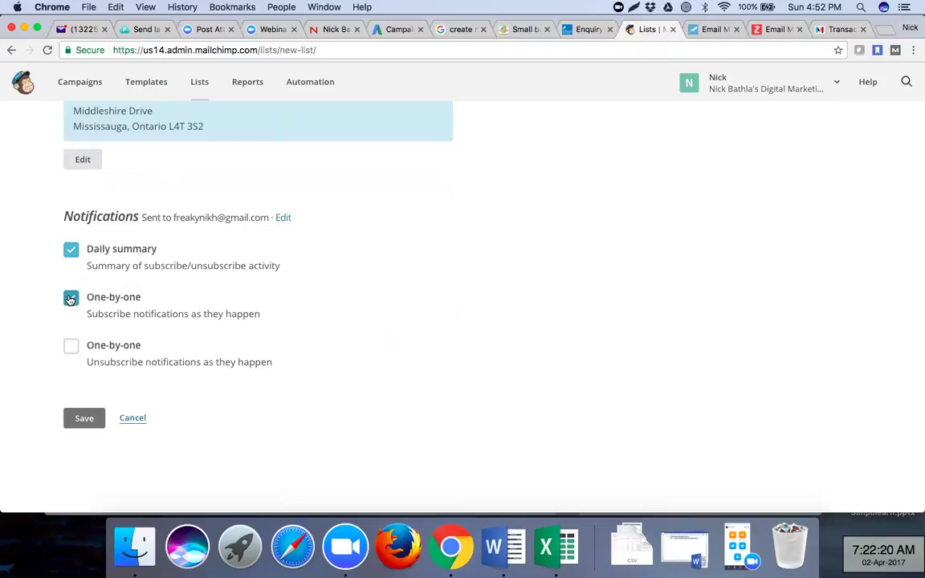
{"action": "left_click", "coordinate": [70, 352]}
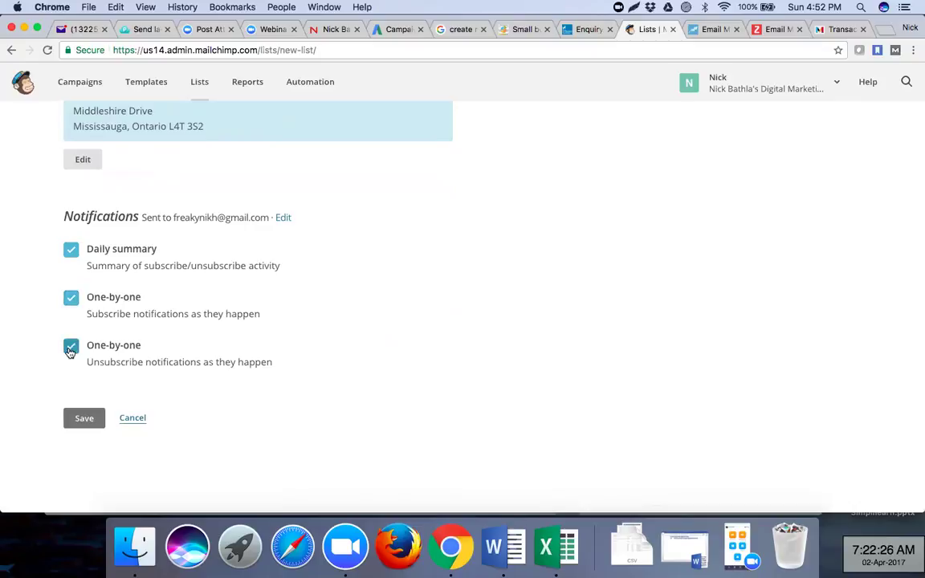
{"action": "left_click", "coordinate": [87, 420]}
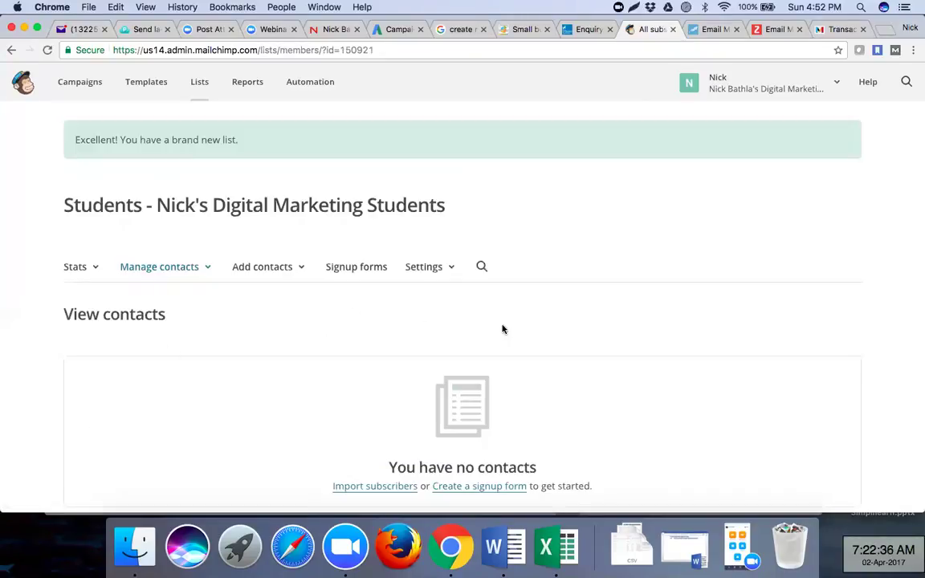
- Open the Students list's Import contacts page from the Add contacts menu
{"action": "scroll", "coordinate": [503, 329], "scroll_direction": "down", "scroll_amount": 3}
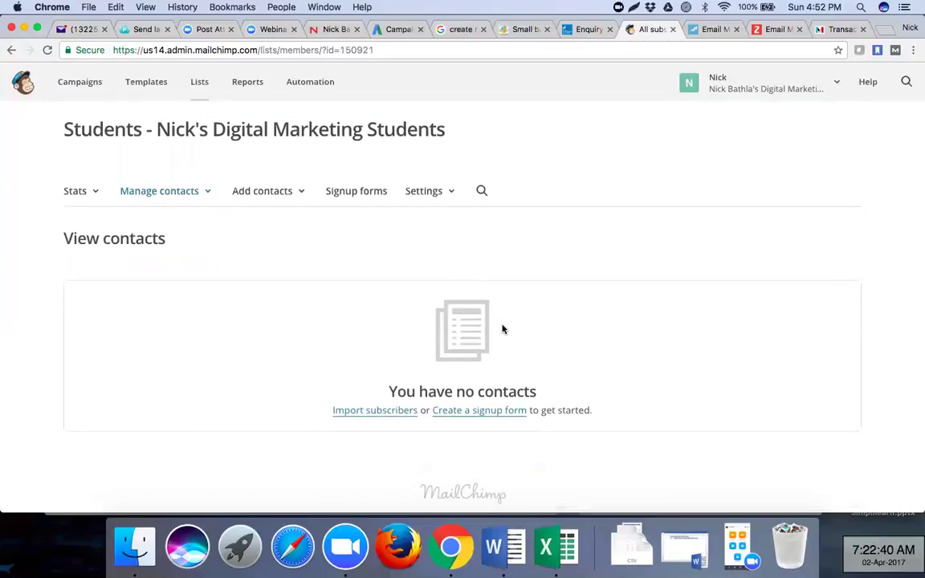
{"action": "left_click", "coordinate": [453, 196]}
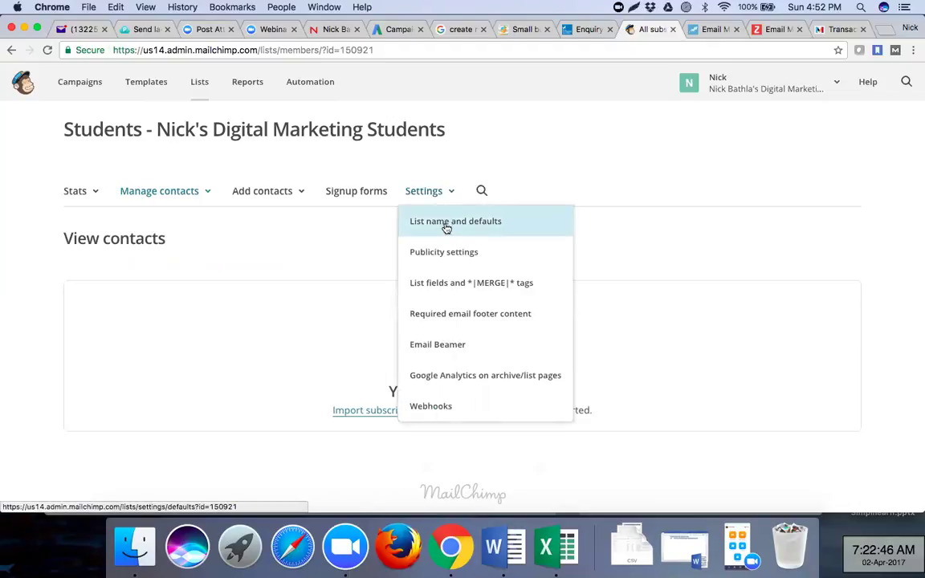
{"action": "left_click", "coordinate": [303, 262]}
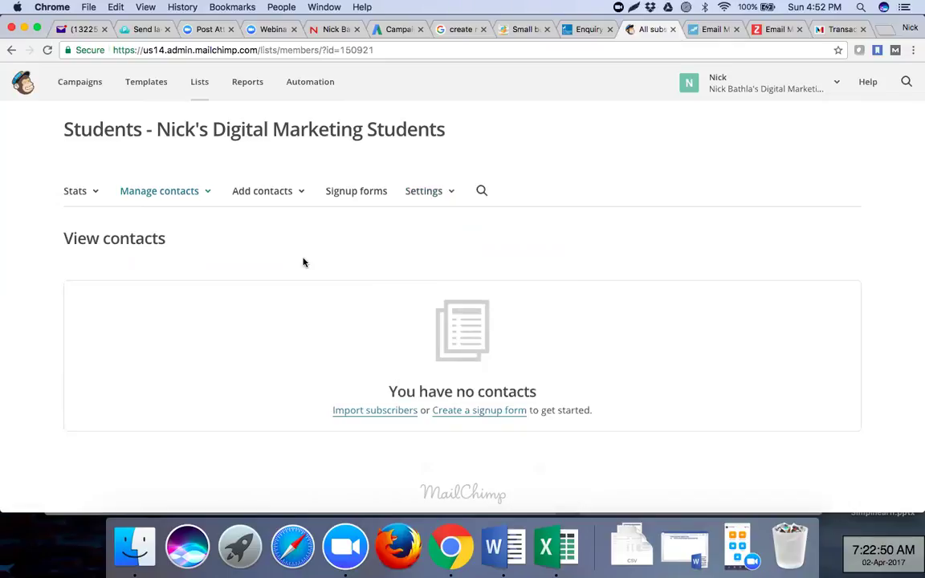
{"action": "left_click", "coordinate": [299, 198]}
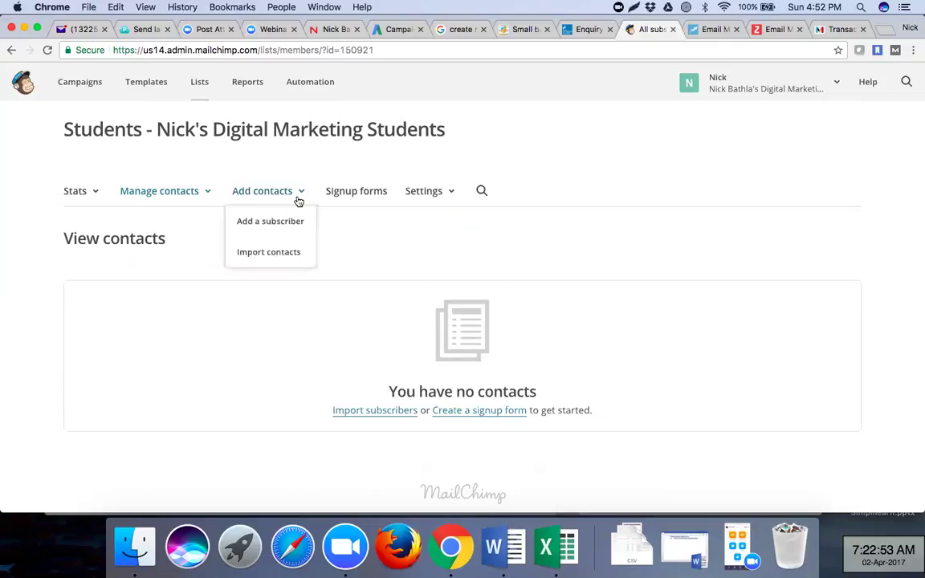
{"action": "left_click", "coordinate": [286, 254]}
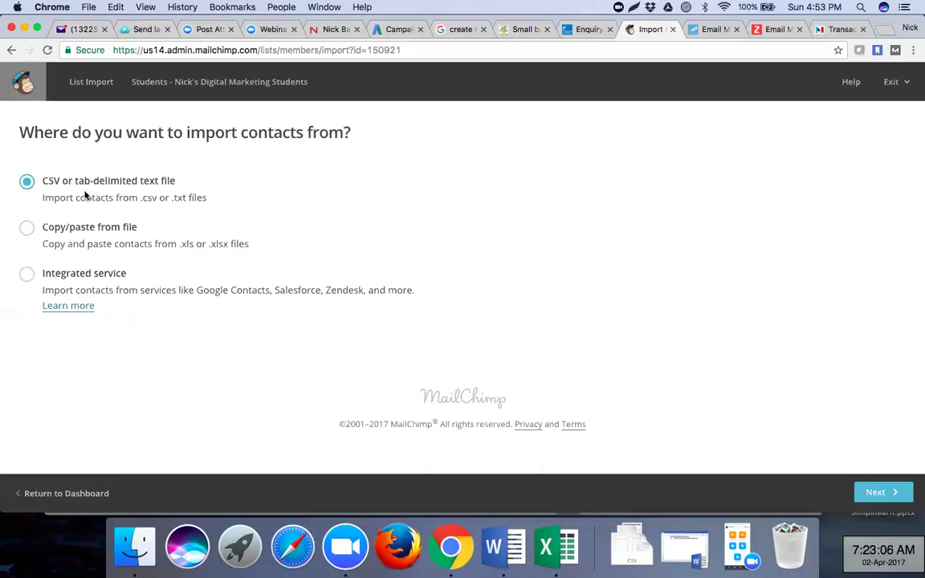
- Launch Excel, dismiss its template gallery, and open a Spotlight search
{"action": "left_click", "coordinate": [567, 560]}
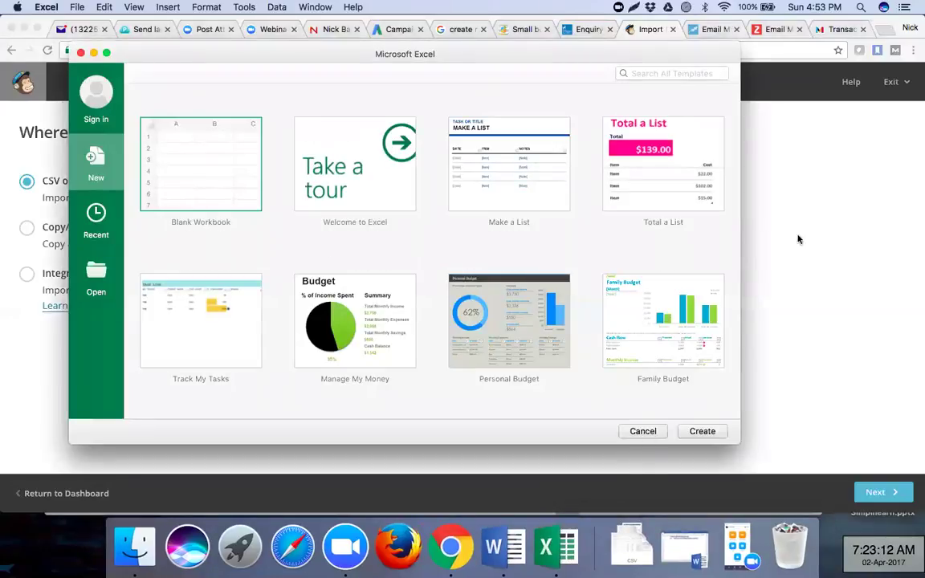
{"action": "left_click", "coordinate": [646, 433]}
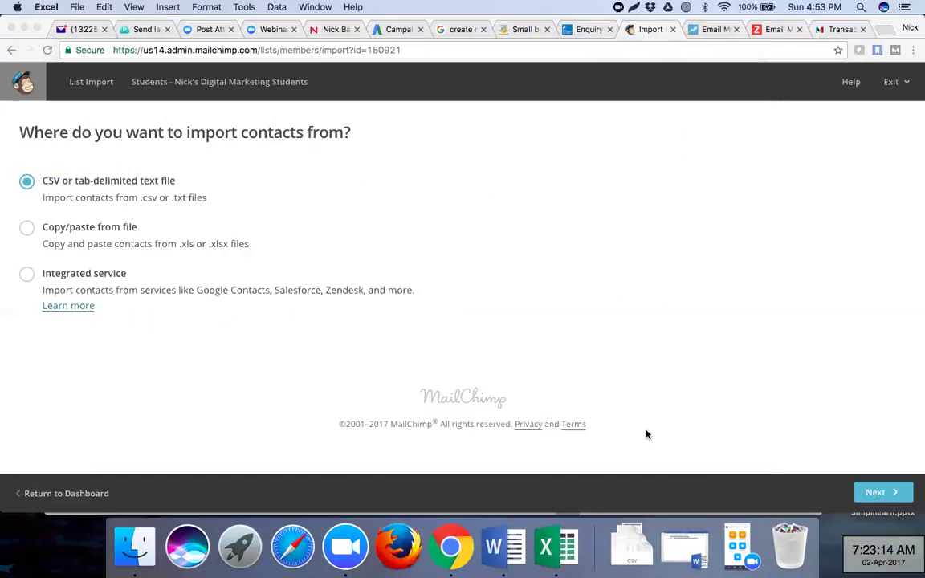
{"action": "left_click", "coordinate": [861, 7]}
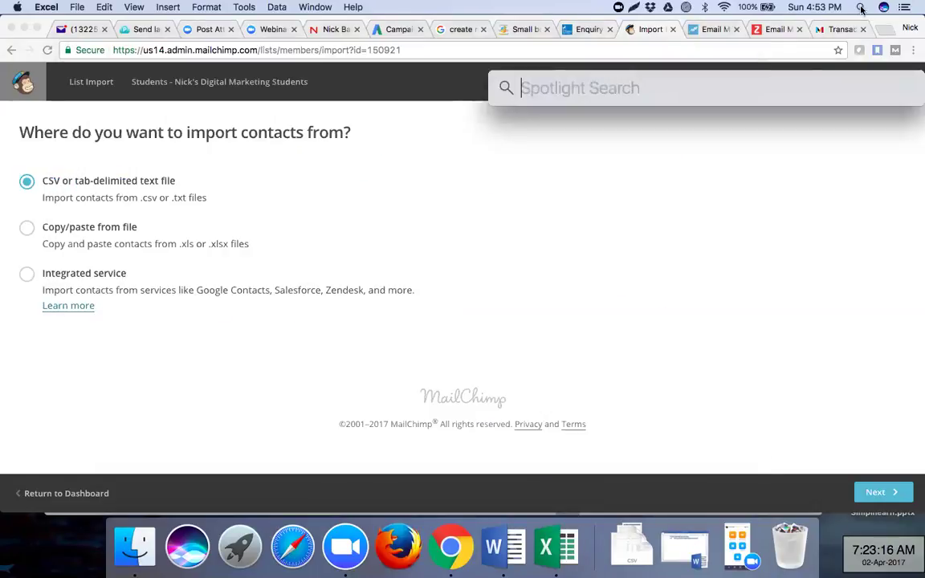
- Open a Finder window showing the Dropbox folder and scroll through its contents
{"action": "left_click", "coordinate": [136, 546]}
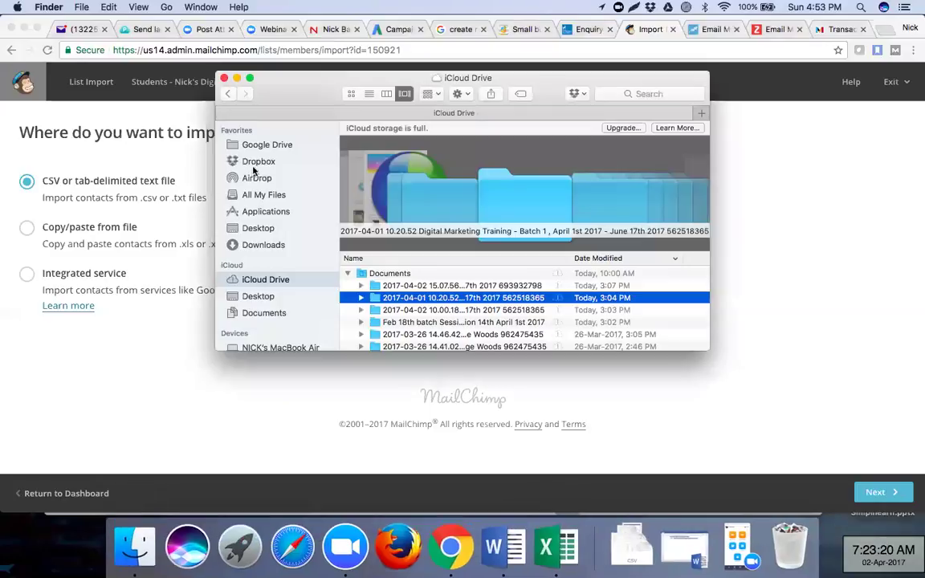
{"action": "left_click", "coordinate": [258, 162]}
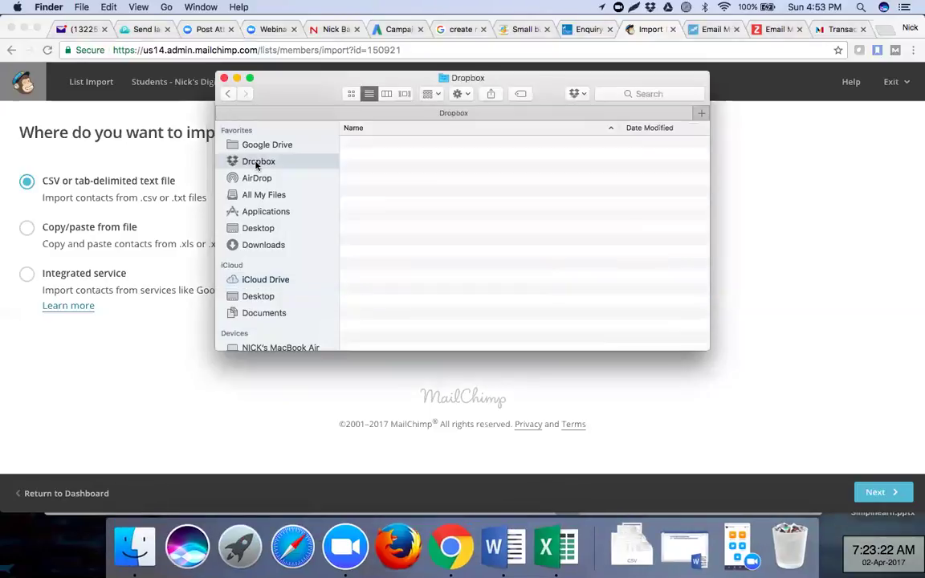
{"action": "scroll", "coordinate": [361, 213], "scroll_direction": "down", "scroll_amount": 10}
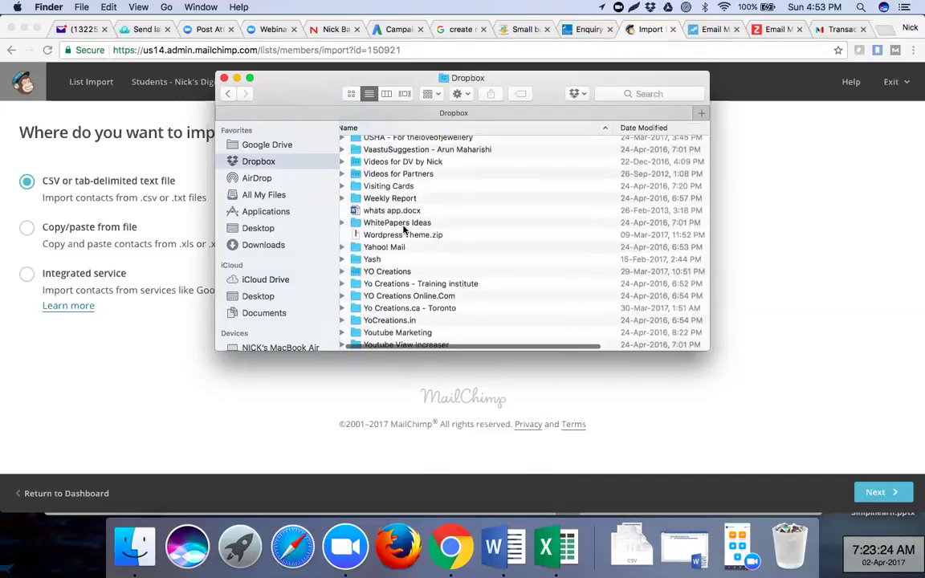
{"action": "scroll", "coordinate": [405, 230], "scroll_direction": "up", "scroll_amount": 5}
{"action": "scroll", "coordinate": [404, 230], "scroll_direction": "up", "scroll_amount": 5}
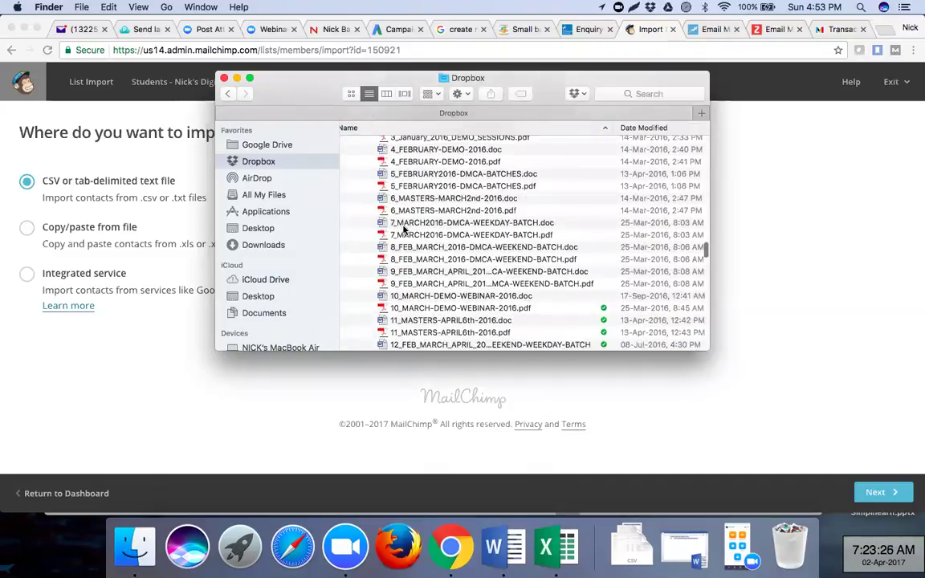
{"action": "scroll", "coordinate": [404, 231], "scroll_direction": "up", "scroll_amount": 5}
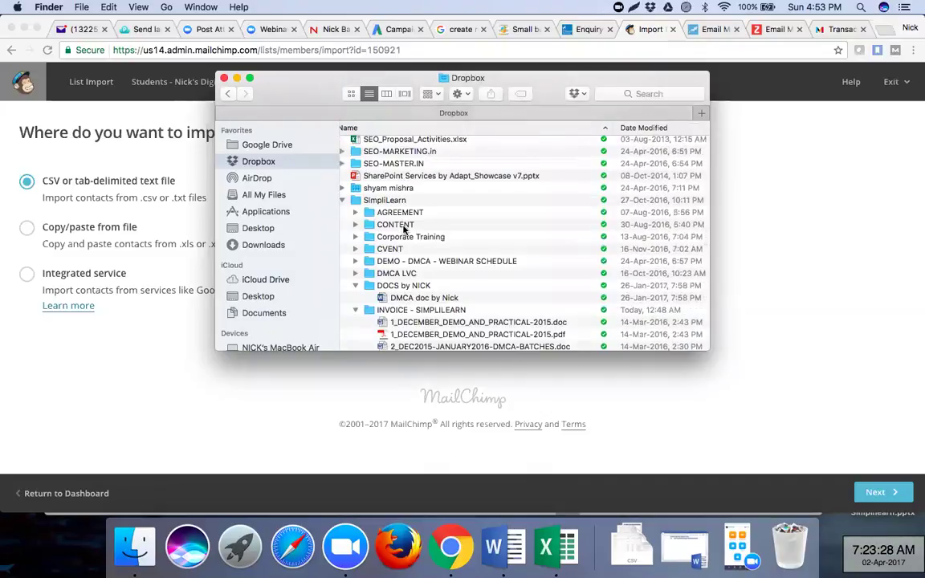
{"action": "scroll", "coordinate": [404, 230], "scroll_direction": "up", "scroll_amount": 1}
{"action": "scroll", "coordinate": [404, 230], "scroll_direction": "up", "scroll_amount": 5}
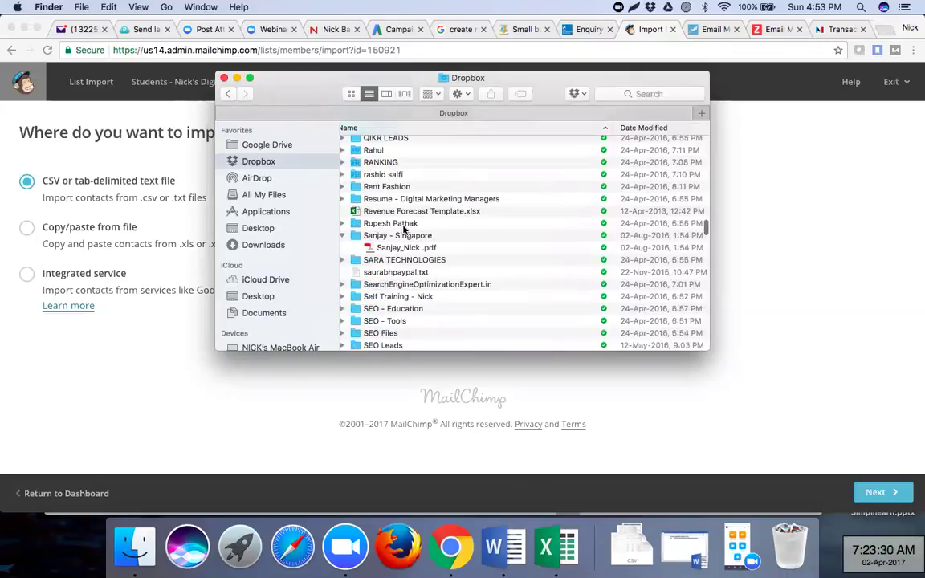
{"action": "scroll", "coordinate": [404, 230], "scroll_direction": "up", "scroll_amount": 10}
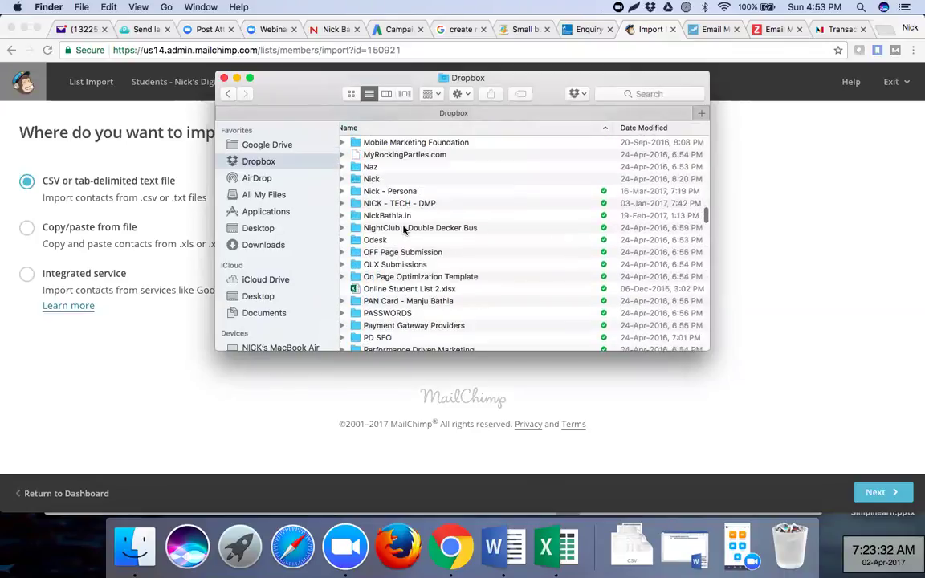
{"action": "scroll", "coordinate": [404, 230], "scroll_direction": "up", "scroll_amount": 5}
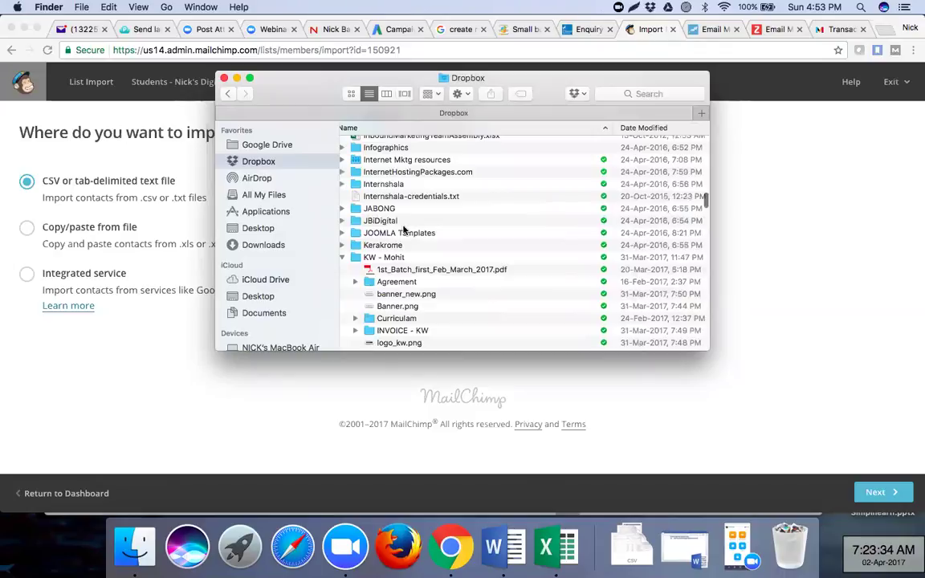
{"action": "scroll", "coordinate": [404, 231], "scroll_direction": "up", "scroll_amount": 10}
{"action": "scroll", "coordinate": [405, 230], "scroll_direction": "up", "scroll_amount": 10}
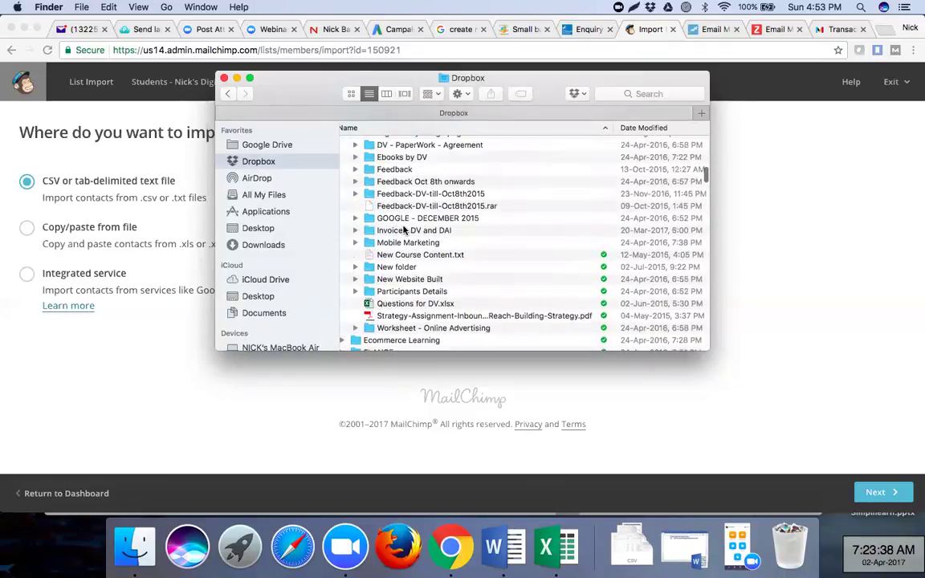
{"action": "scroll", "coordinate": [404, 231], "scroll_direction": "up", "scroll_amount": 3}
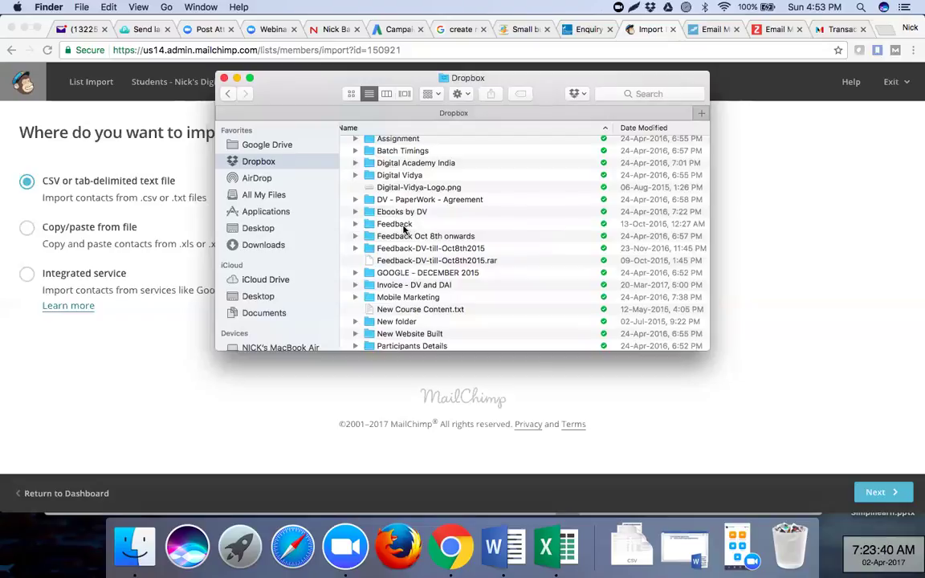
{"action": "scroll", "coordinate": [404, 231], "scroll_direction": "down", "scroll_amount": 5}
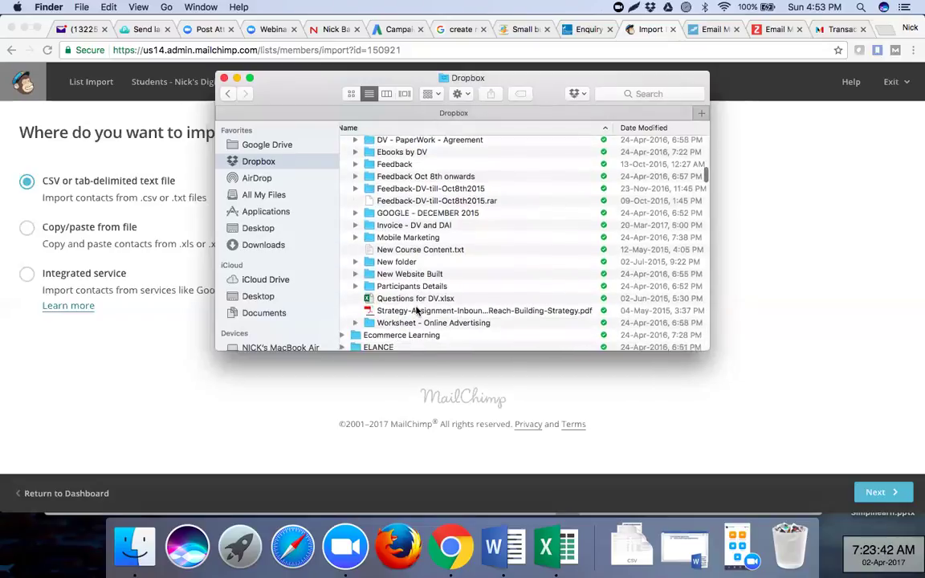
{"action": "scroll", "coordinate": [416, 310], "scroll_direction": "down", "scroll_amount": 2}
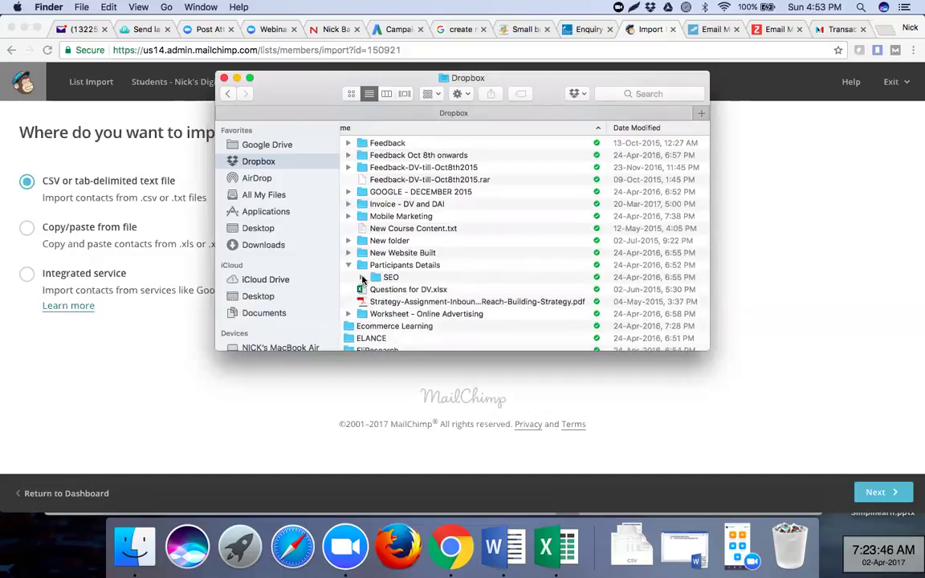
- Expand the SEO, sessions, Worksheet - Online Advertising and Feedback-DV-till-Oct8th2015 folders to look for the contacts file
{"action": "left_click", "coordinate": [363, 277]}
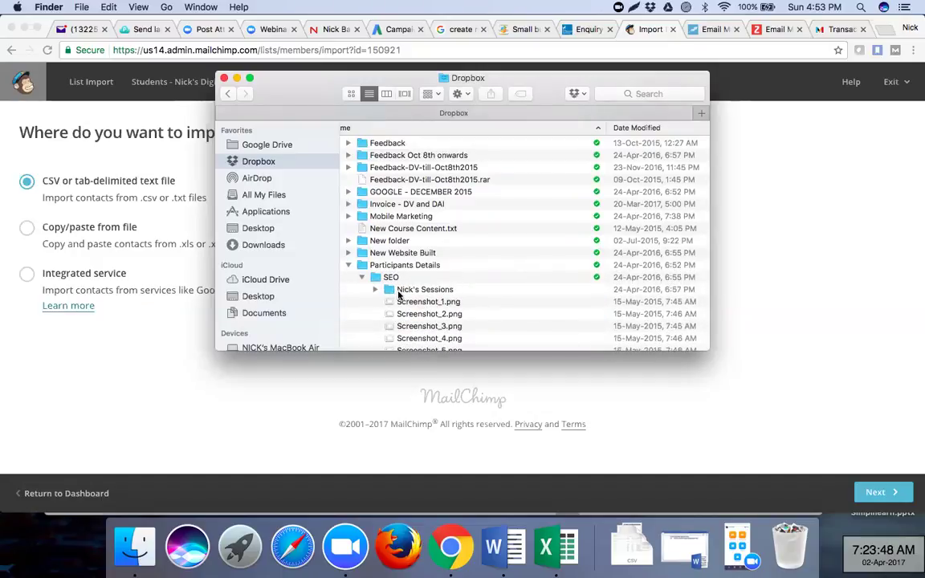
{"action": "left_click", "coordinate": [375, 290]}
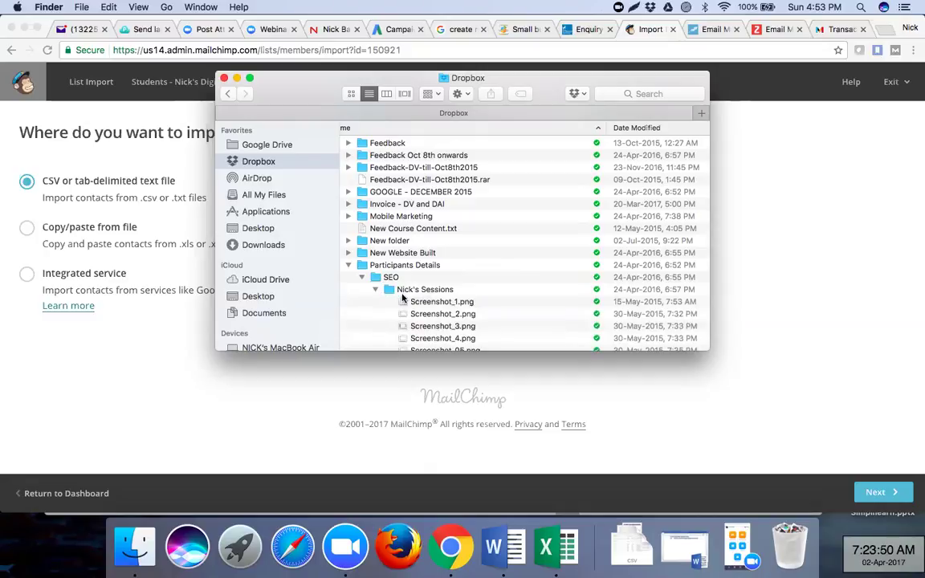
{"action": "scroll", "coordinate": [403, 297], "scroll_direction": "down", "scroll_amount": 10}
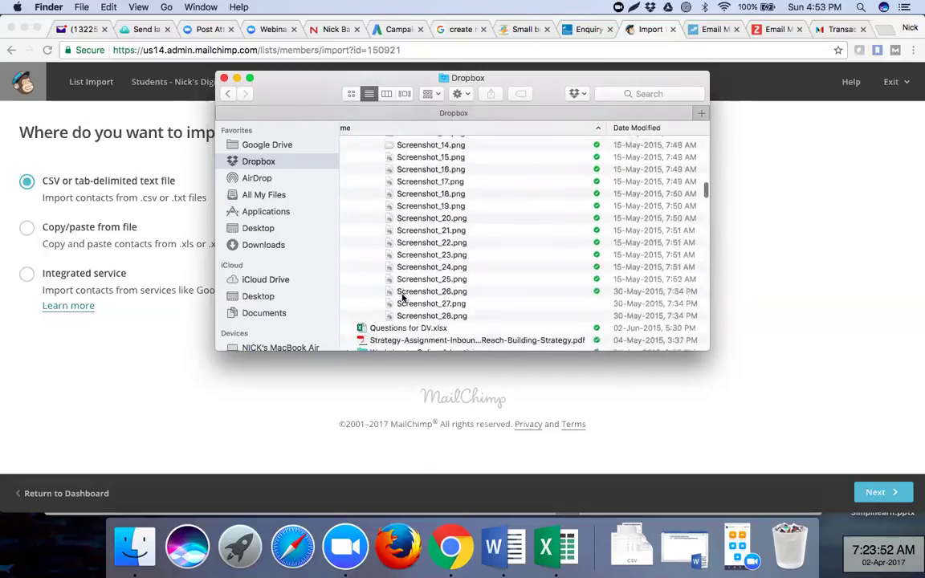
{"action": "scroll", "coordinate": [402, 298], "scroll_direction": "down", "scroll_amount": 3}
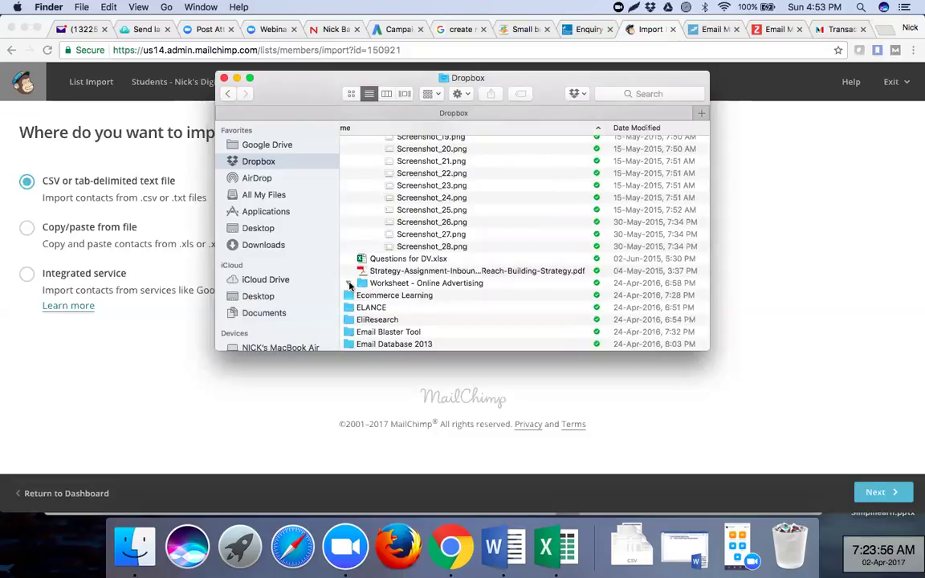
{"action": "left_click", "coordinate": [349, 284]}
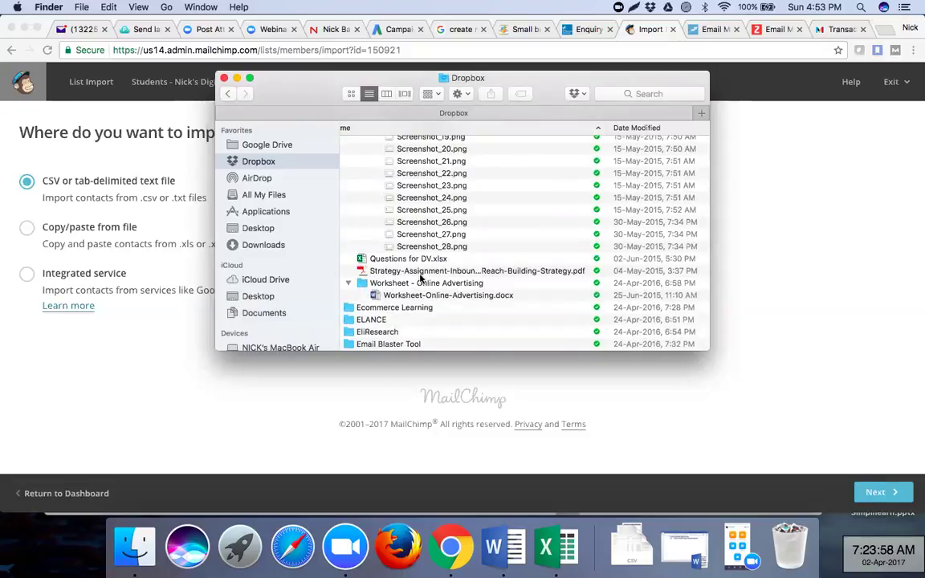
{"action": "scroll", "coordinate": [419, 278], "scroll_direction": "up", "scroll_amount": 5}
{"action": "scroll", "coordinate": [419, 278], "scroll_direction": "up", "scroll_amount": 8}
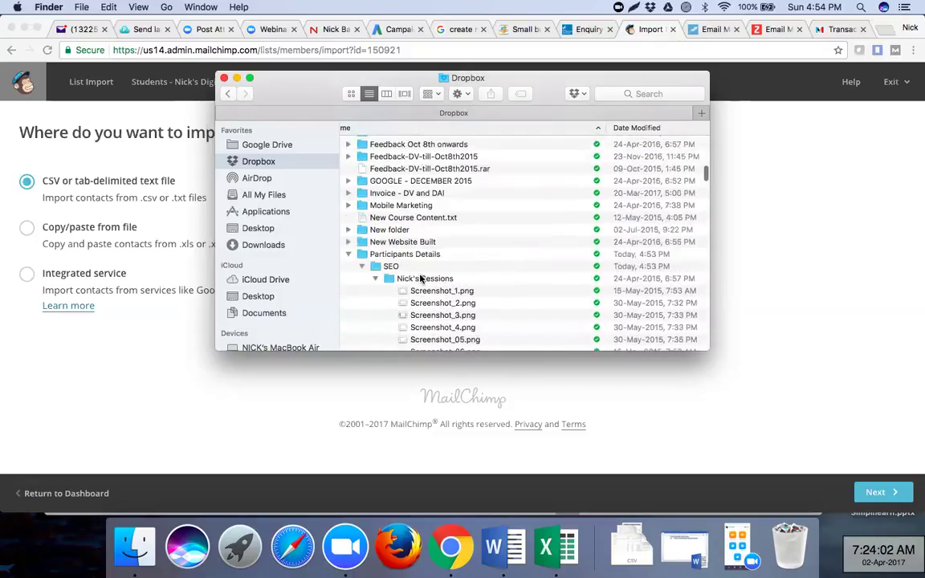
{"action": "scroll", "coordinate": [420, 278], "scroll_direction": "up", "scroll_amount": 3}
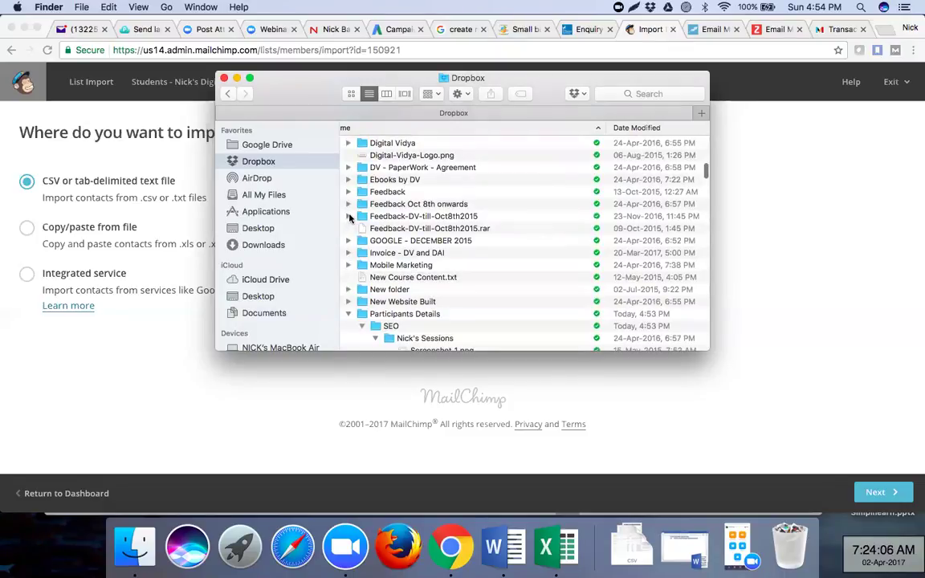
{"action": "left_click", "coordinate": [349, 217]}
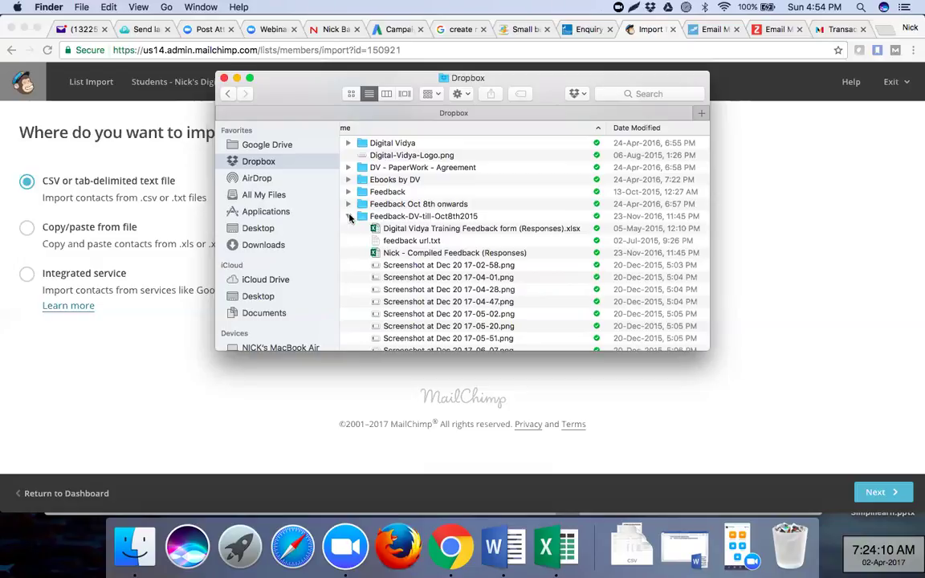
{"action": "scroll", "coordinate": [430, 274], "scroll_direction": "down", "scroll_amount": 10}
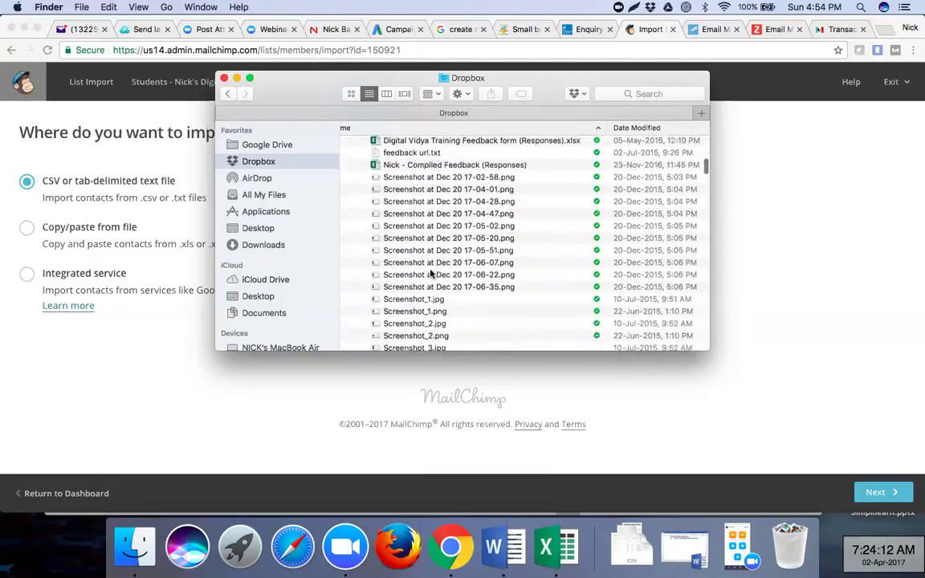
{"action": "scroll", "coordinate": [430, 274], "scroll_direction": "down", "scroll_amount": 10}
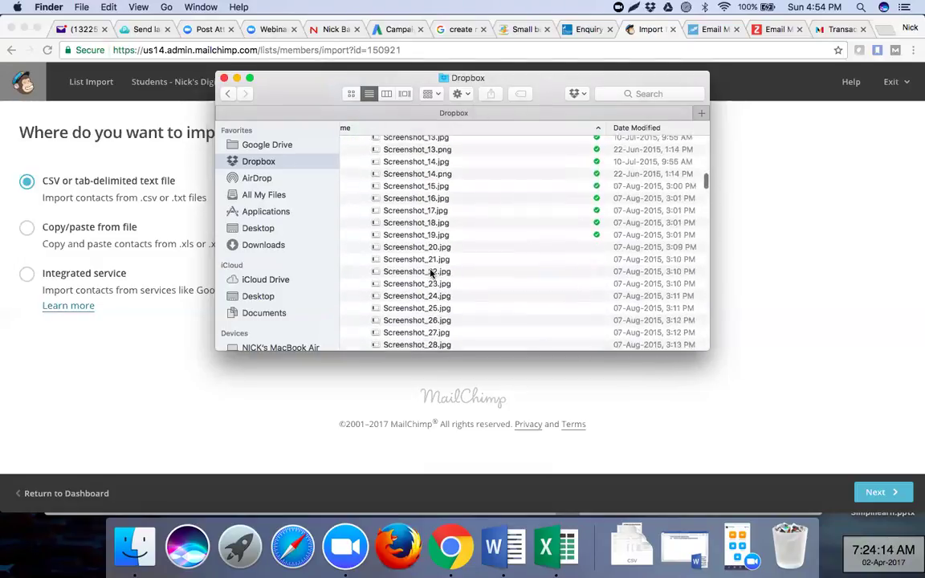
{"action": "scroll", "coordinate": [431, 274], "scroll_direction": "down", "scroll_amount": 20}
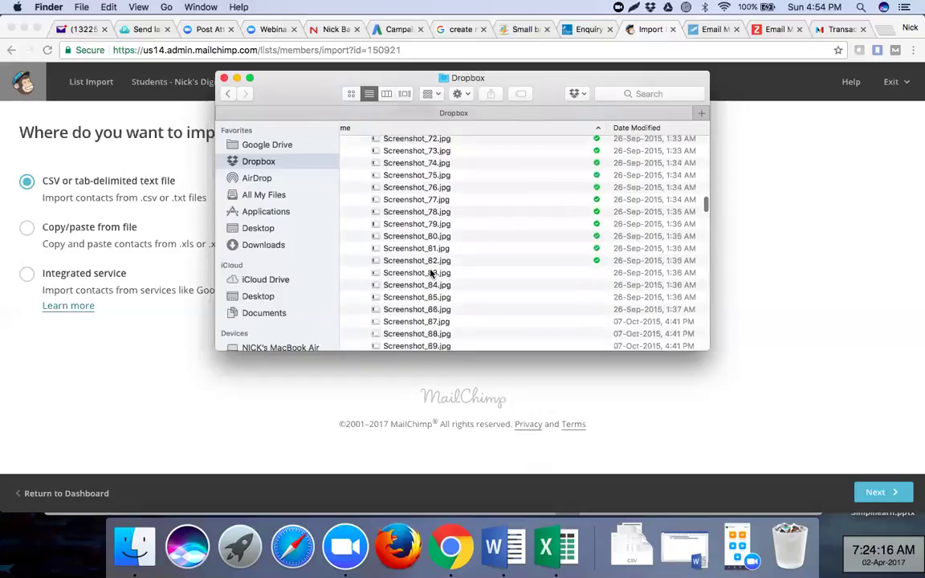
{"action": "scroll", "coordinate": [431, 274], "scroll_direction": "up", "scroll_amount": 15}
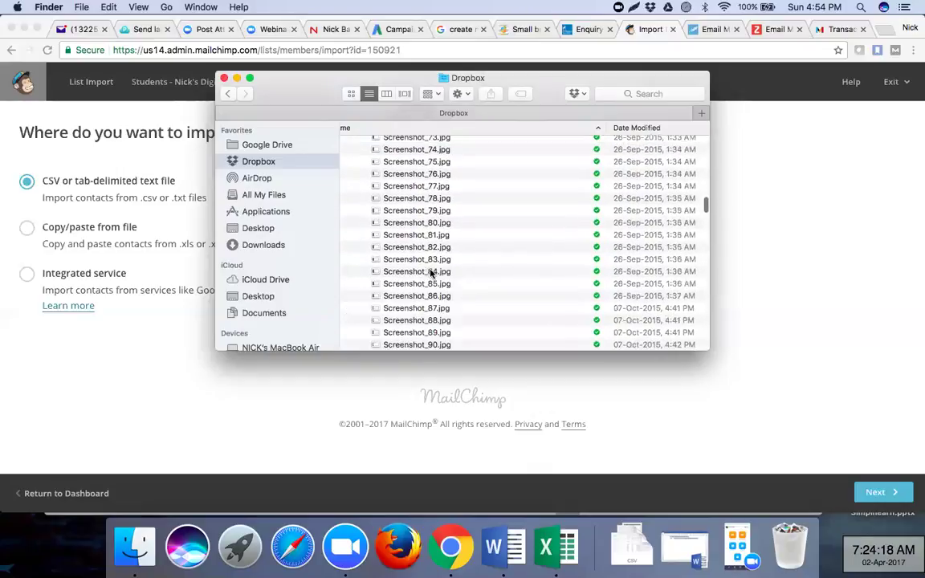
{"action": "scroll", "coordinate": [431, 274], "scroll_direction": "up", "scroll_amount": 5}
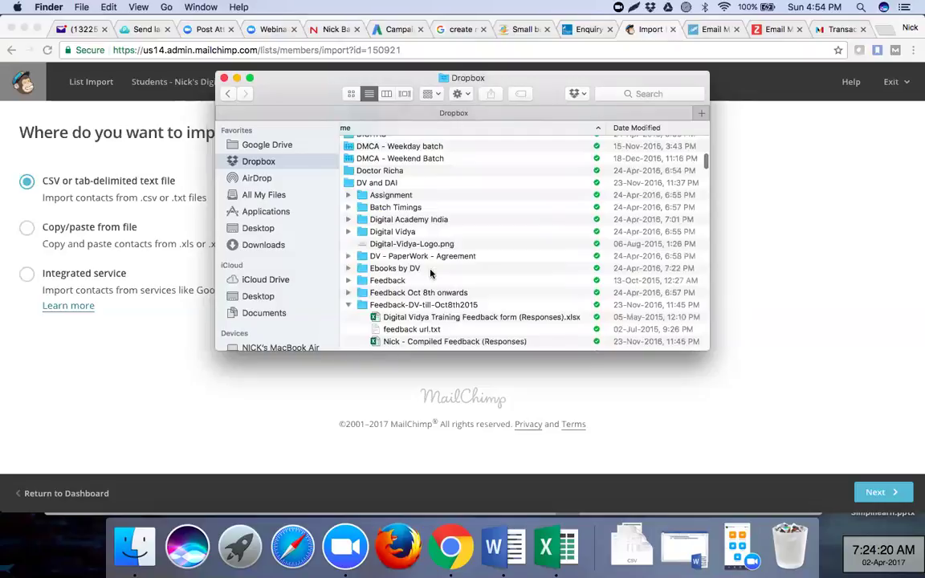
{"action": "scroll", "coordinate": [430, 274], "scroll_direction": "up", "scroll_amount": 1}
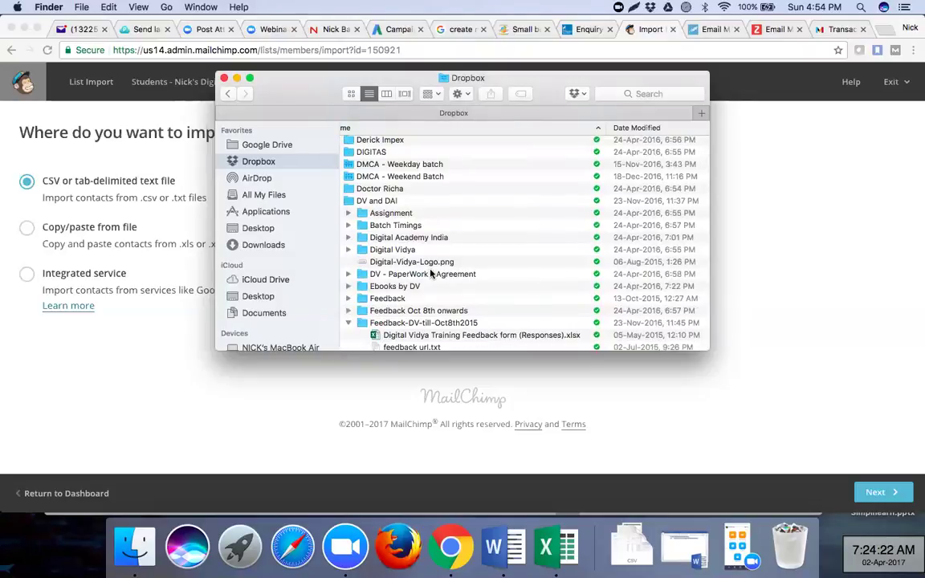
{"action": "left_click", "coordinate": [348, 311]}
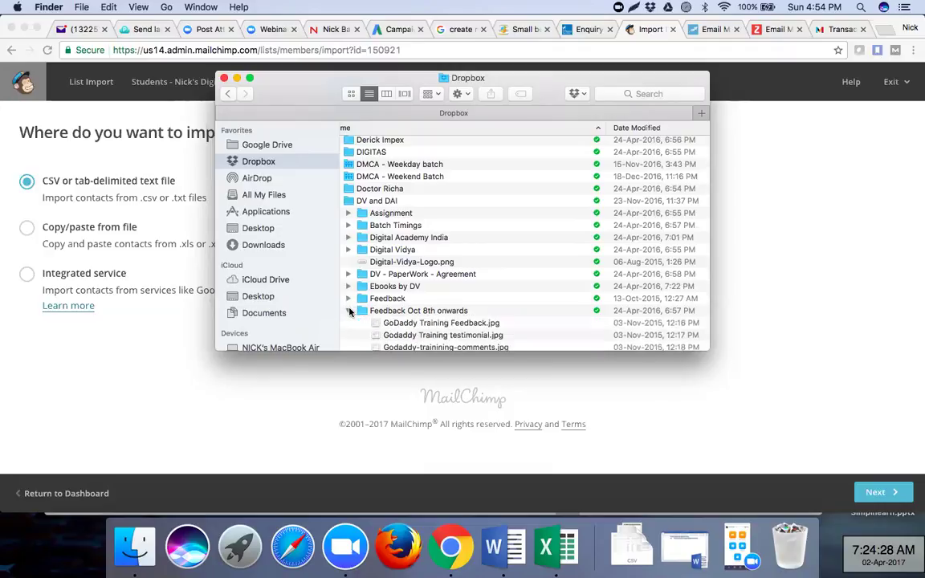
{"action": "left_click", "coordinate": [349, 311]}
{"action": "left_click", "coordinate": [348, 323]}
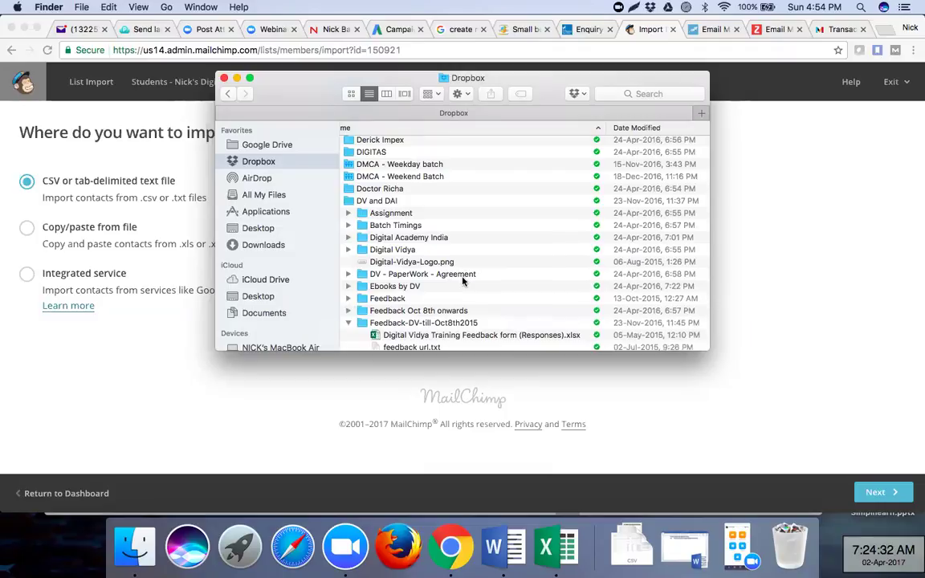
- Locate Questions for DV.xlsx under Worksheet - Online Advertising and open it in Excel
{"action": "scroll", "coordinate": [463, 280], "scroll_direction": "up", "scroll_amount": 2}
{"action": "scroll", "coordinate": [463, 280], "scroll_direction": "down", "scroll_amount": 5}
{"action": "scroll", "coordinate": [462, 280], "scroll_direction": "down", "scroll_amount": 20}
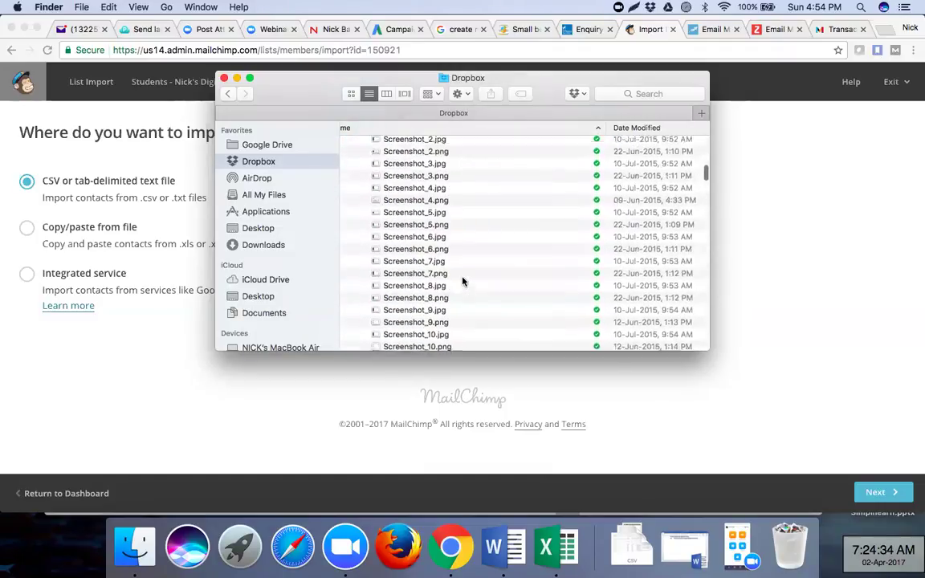
{"action": "scroll", "coordinate": [462, 281], "scroll_direction": "down", "scroll_amount": 20}
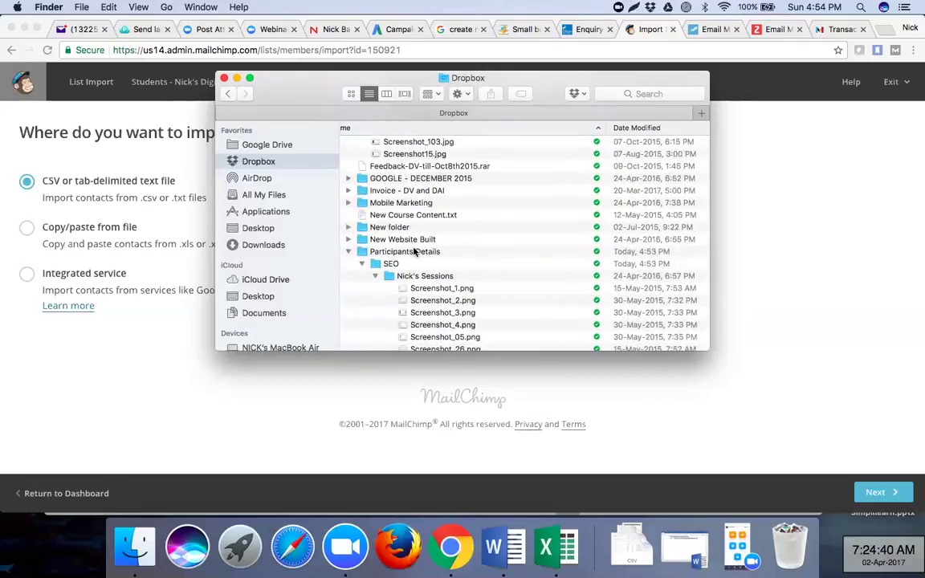
{"action": "scroll", "coordinate": [414, 253], "scroll_direction": "down", "scroll_amount": 15}
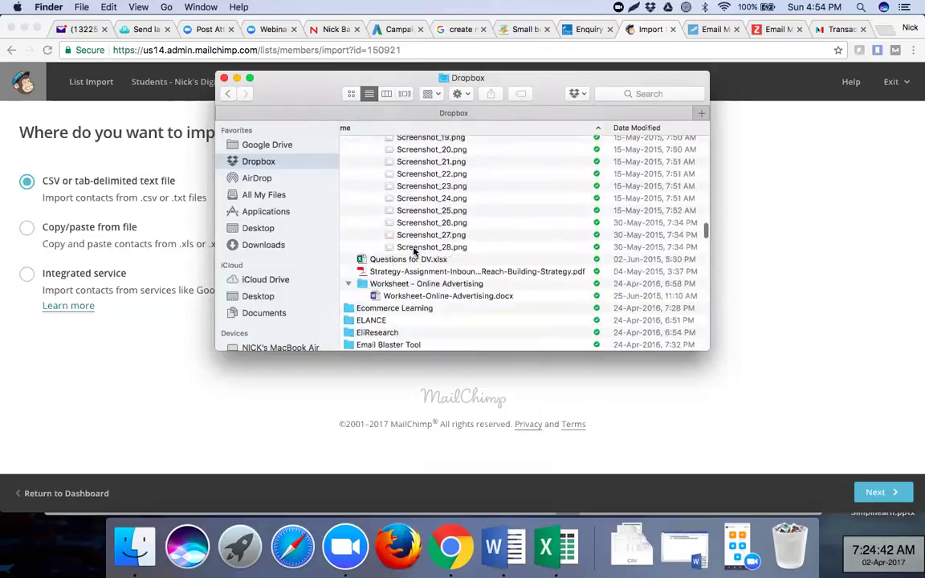
{"action": "scroll", "coordinate": [414, 252], "scroll_direction": "down", "scroll_amount": 3}
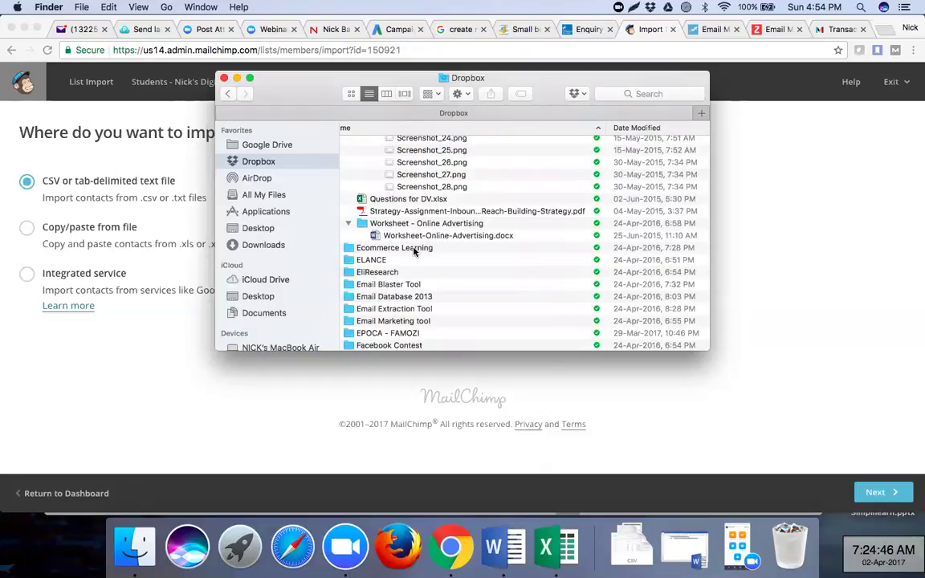
{"action": "scroll", "coordinate": [410, 250], "scroll_direction": "up", "scroll_amount": 1}
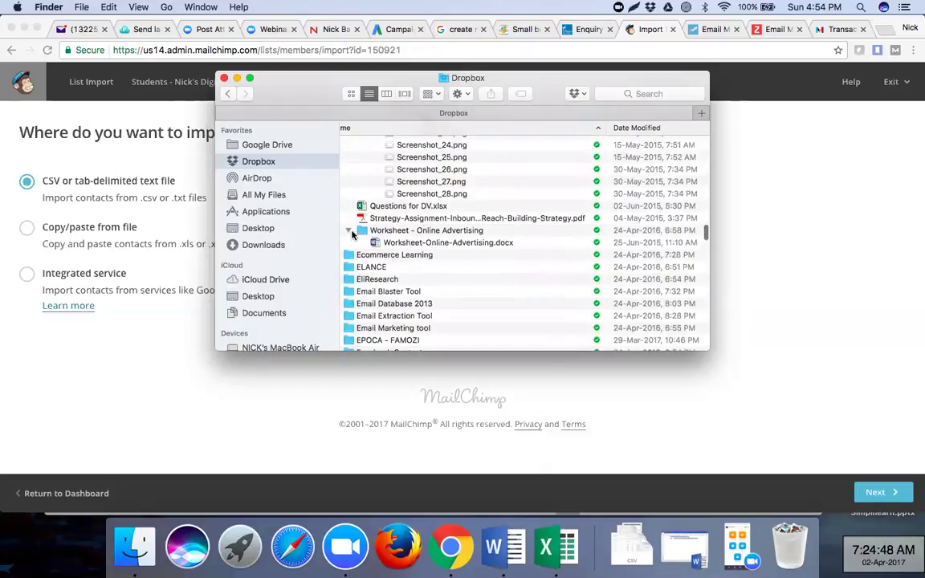
{"action": "left_click", "coordinate": [349, 230]}
{"action": "left_click", "coordinate": [349, 230]}
{"action": "double_click", "coordinate": [394, 206]}
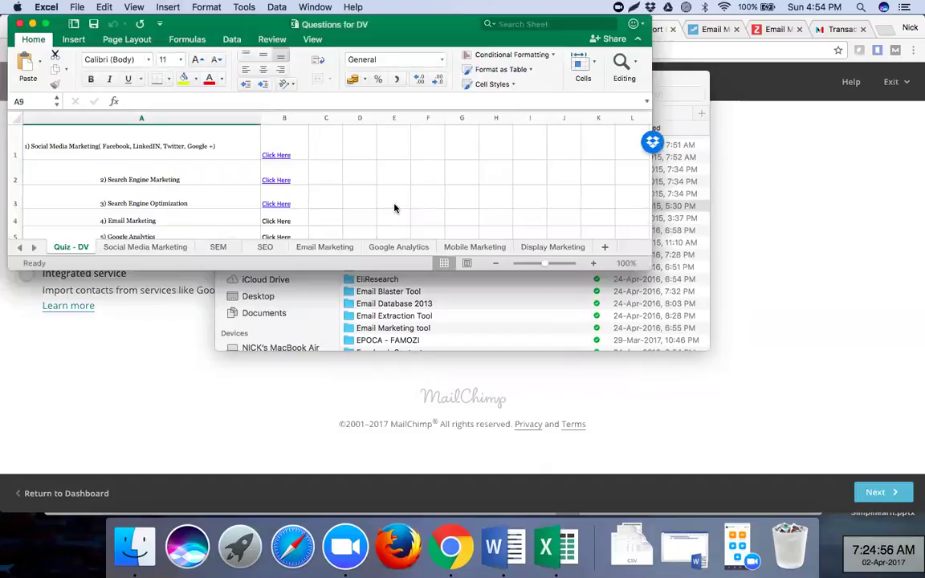
- View the Email Marketing sheet of Questions for DV.xlsx, then close the workbook
{"action": "left_click", "coordinate": [324, 249]}
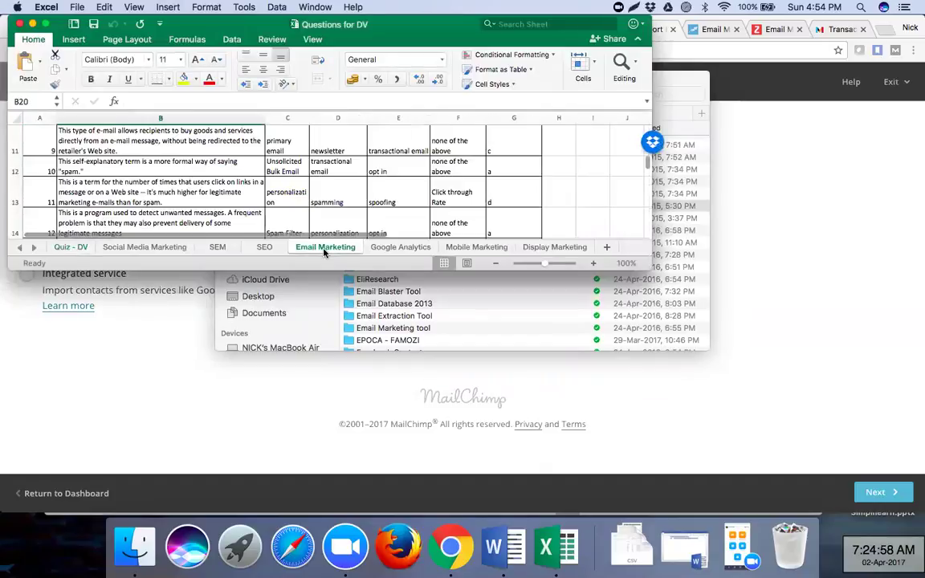
{"action": "left_click", "coordinate": [20, 24]}
- Browse into the Participants Details and SEO folders, then back to the main Dropbox folder
{"action": "scroll", "coordinate": [438, 183], "scroll_direction": "up", "scroll_amount": 2}
{"action": "scroll", "coordinate": [438, 183], "scroll_direction": "up", "scroll_amount": 2}
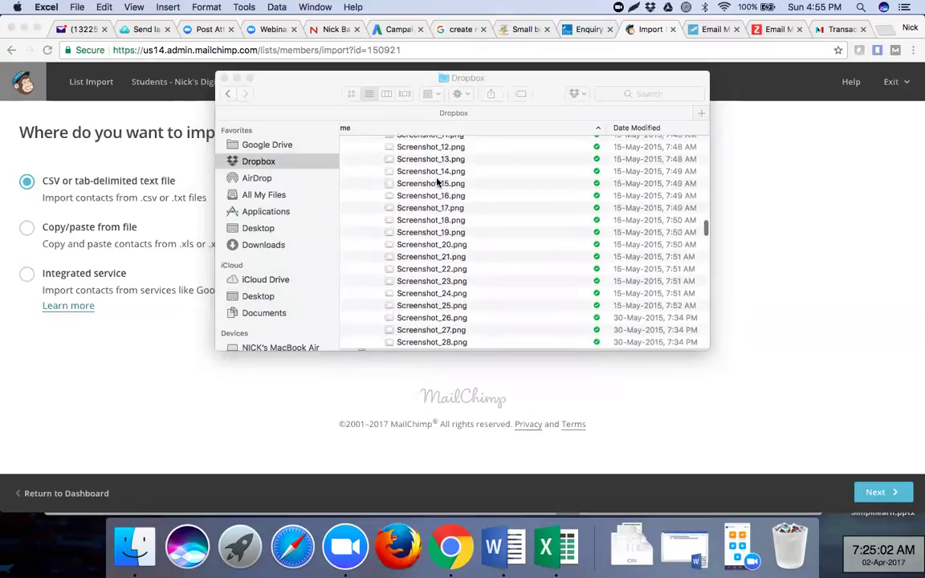
{"action": "scroll", "coordinate": [438, 183], "scroll_direction": "up", "scroll_amount": 5}
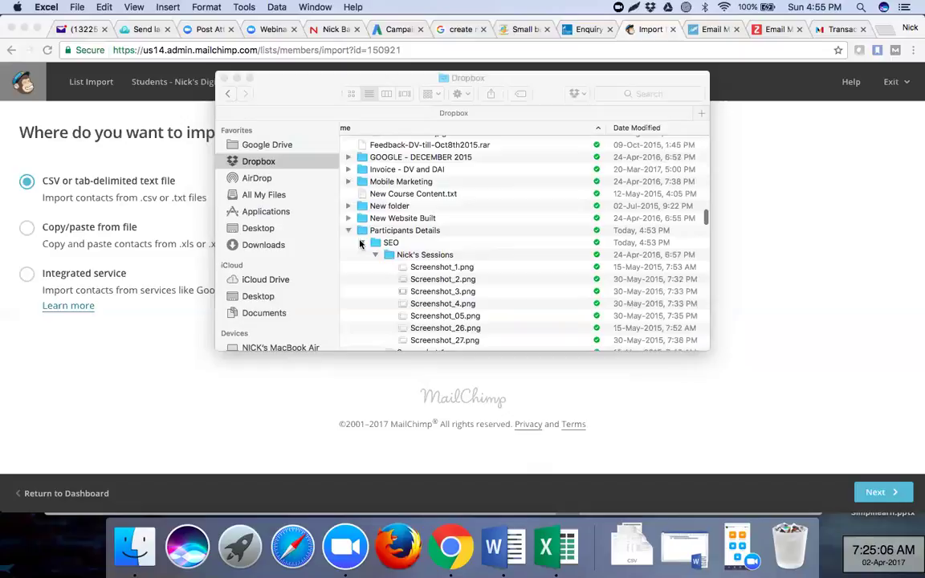
{"action": "left_click", "coordinate": [361, 244]}
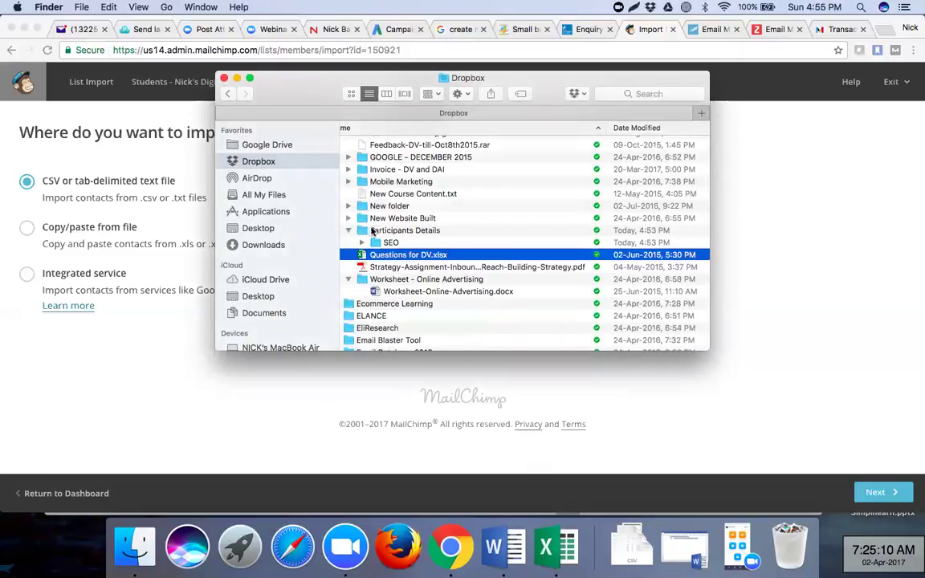
{"action": "double_click", "coordinate": [374, 232]}
{"action": "double_click", "coordinate": [359, 145]}
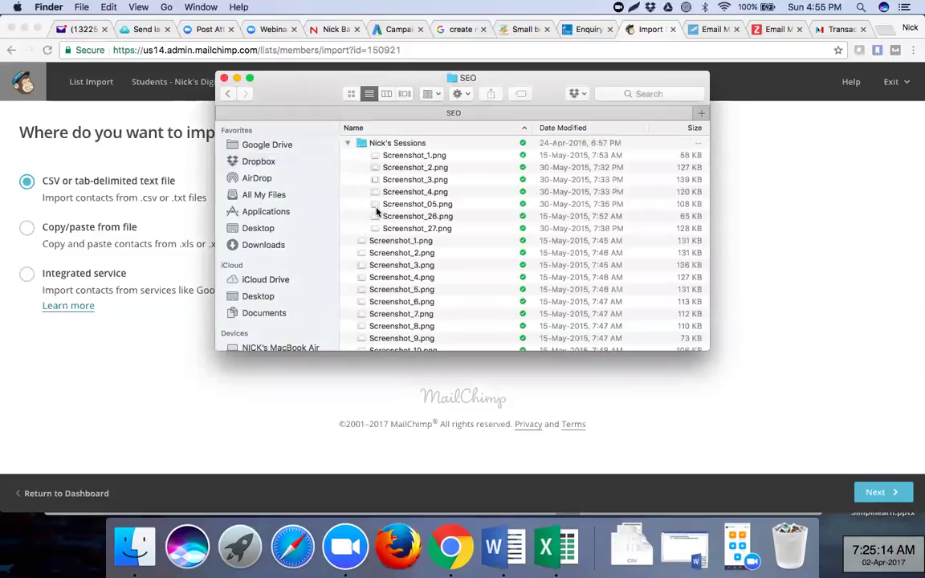
{"action": "scroll", "coordinate": [377, 212], "scroll_direction": "down", "scroll_amount": 5}
{"action": "scroll", "coordinate": [377, 211], "scroll_direction": "up", "scroll_amount": 5}
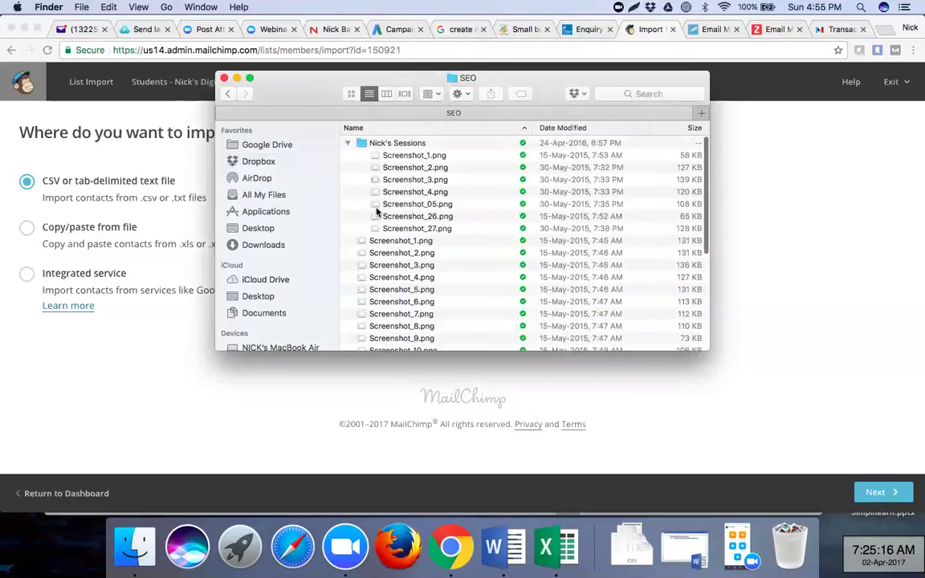
{"action": "left_click", "coordinate": [229, 95]}
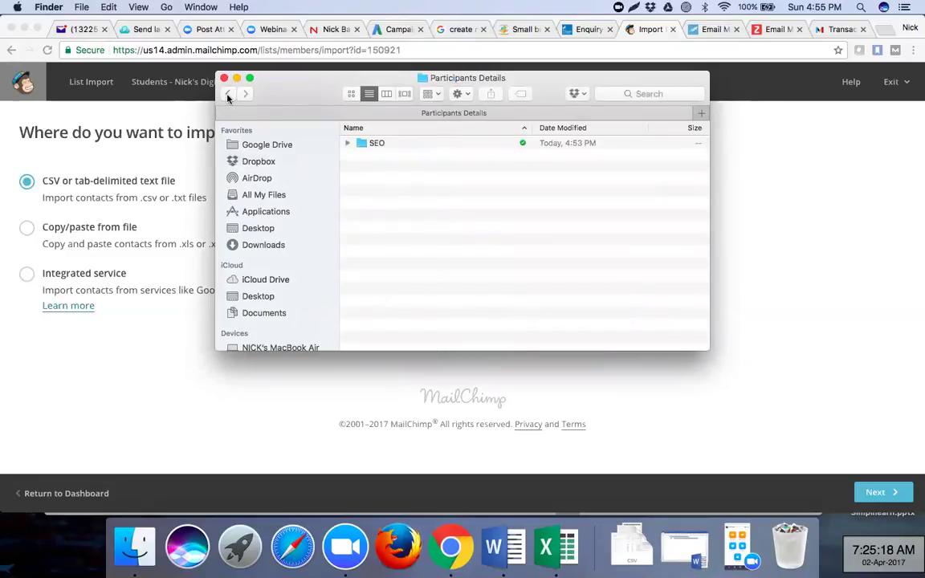
{"action": "left_click", "coordinate": [228, 95]}
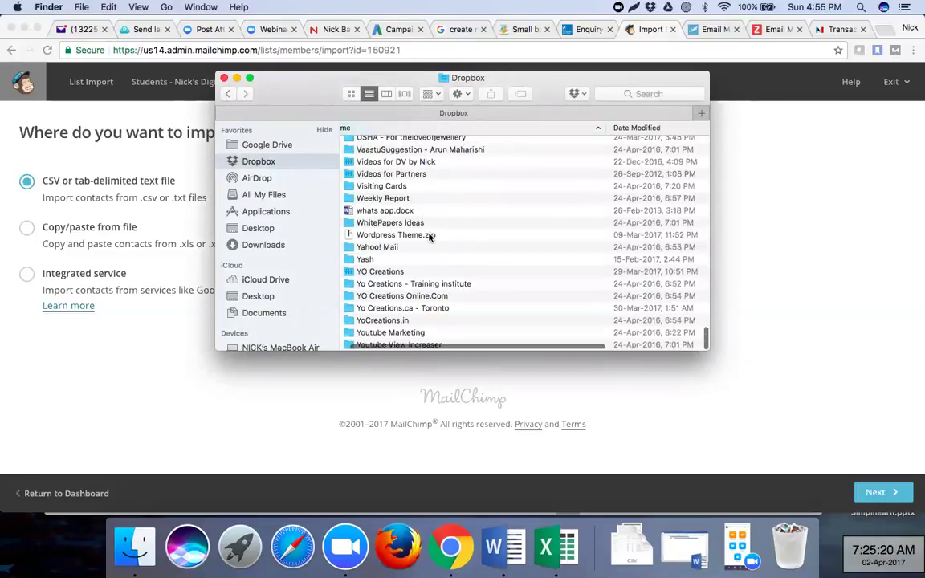
- Check the Invoice - DV and DAI and Mobile Marketing folders, then return to the MailChimp import page
{"action": "scroll", "coordinate": [430, 237], "scroll_direction": "up", "scroll_amount": 15}
{"action": "scroll", "coordinate": [430, 237], "scroll_direction": "up", "scroll_amount": 5}
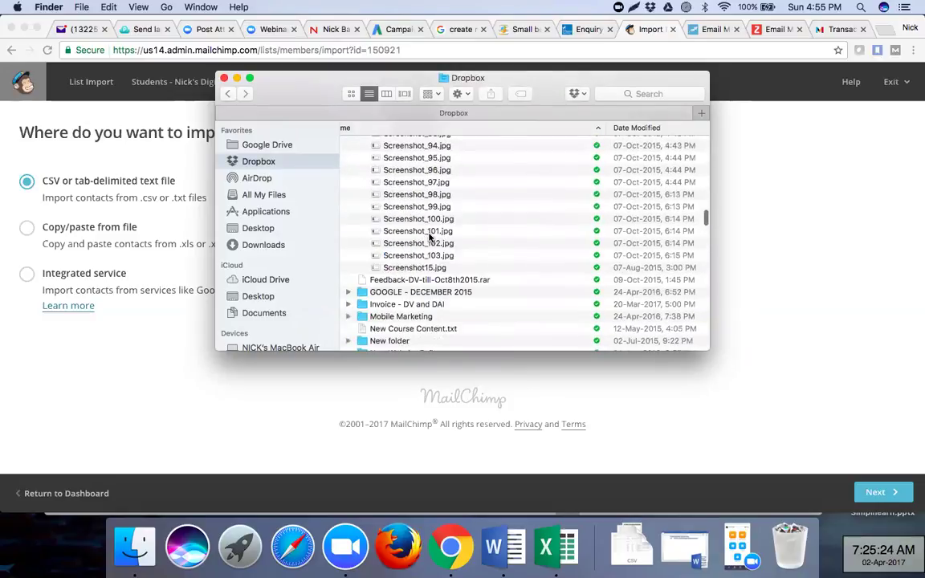
{"action": "left_click", "coordinate": [348, 305]}
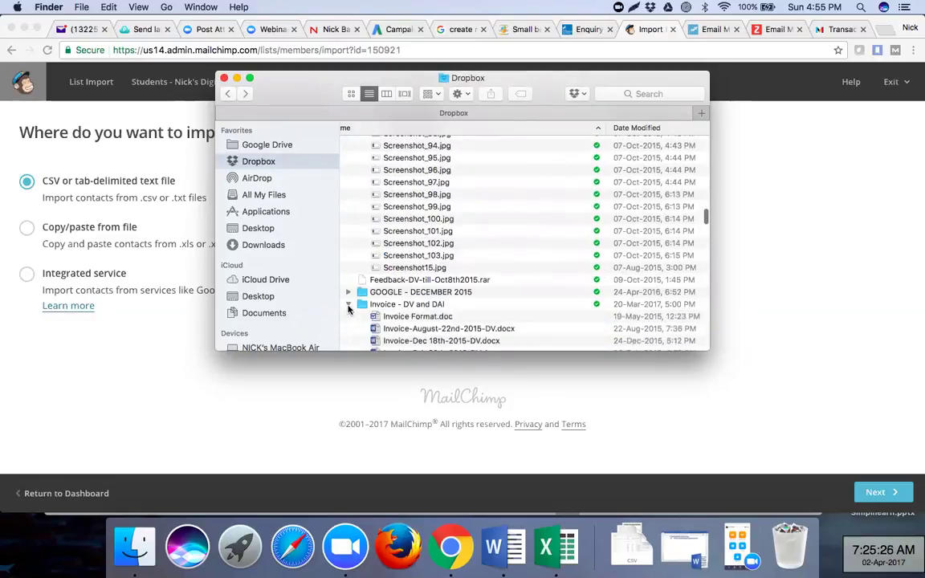
{"action": "scroll", "coordinate": [418, 322], "scroll_direction": "down", "scroll_amount": 5}
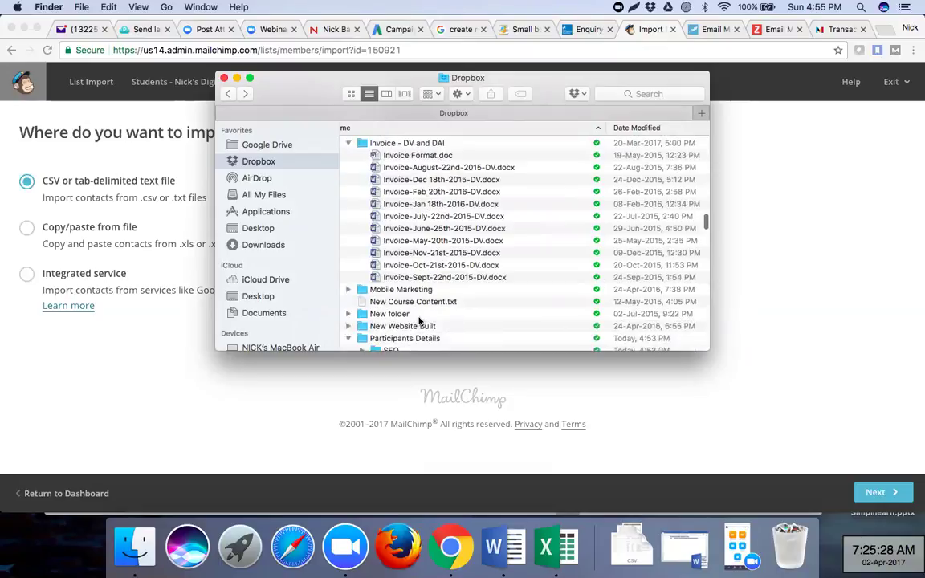
{"action": "scroll", "coordinate": [418, 321], "scroll_direction": "down", "scroll_amount": 3}
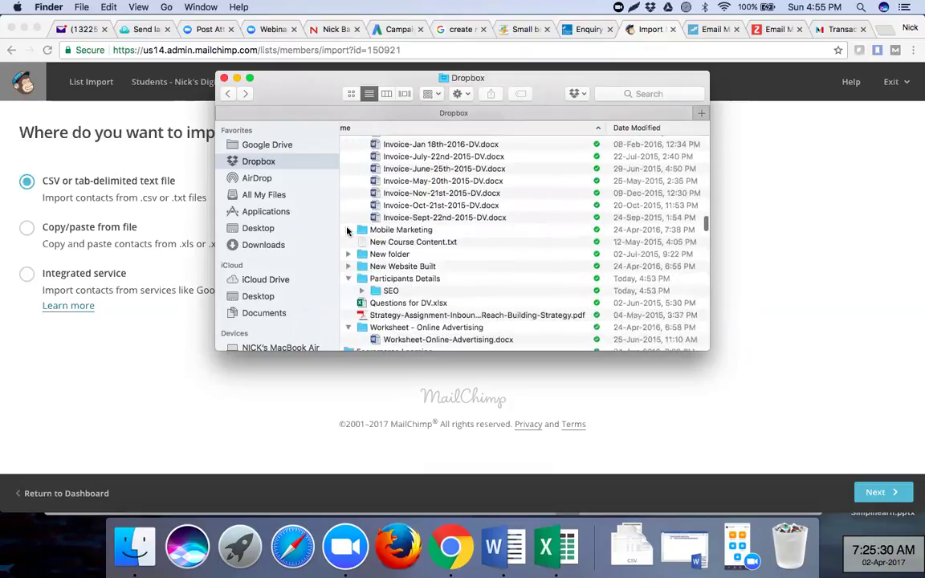
{"action": "left_click", "coordinate": [347, 230]}
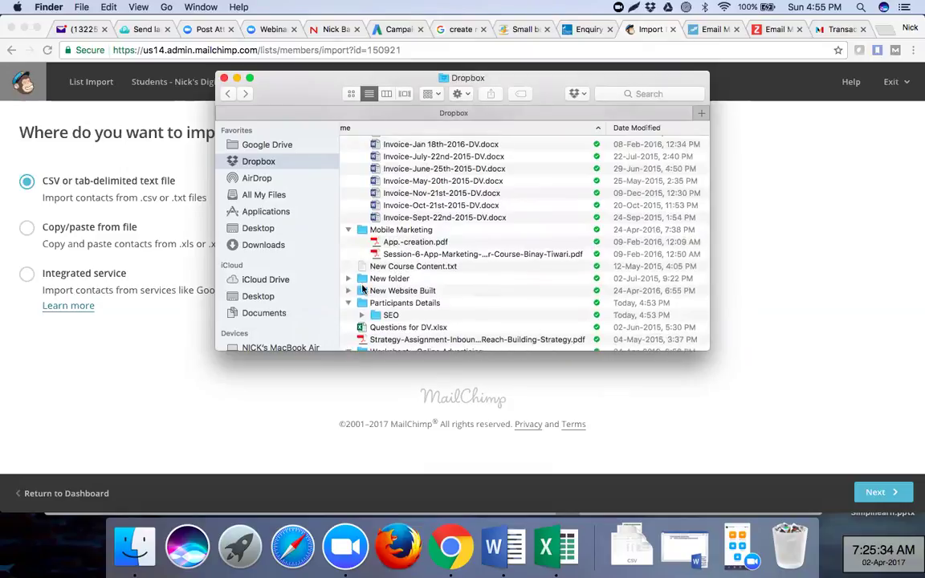
{"action": "left_click", "coordinate": [349, 303]}
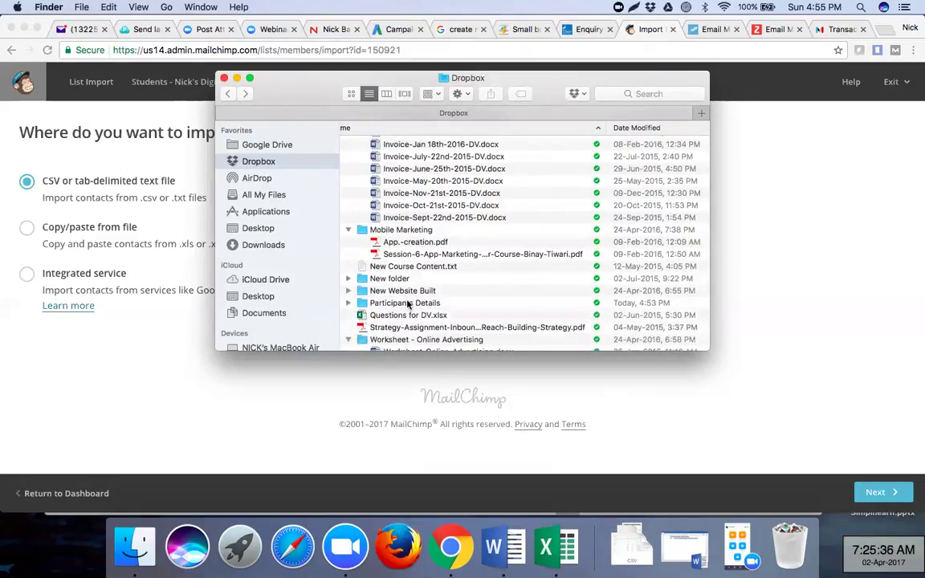
{"action": "scroll", "coordinate": [408, 304], "scroll_direction": "down", "scroll_amount": 5}
{"action": "scroll", "coordinate": [408, 304], "scroll_direction": "down", "scroll_amount": 1}
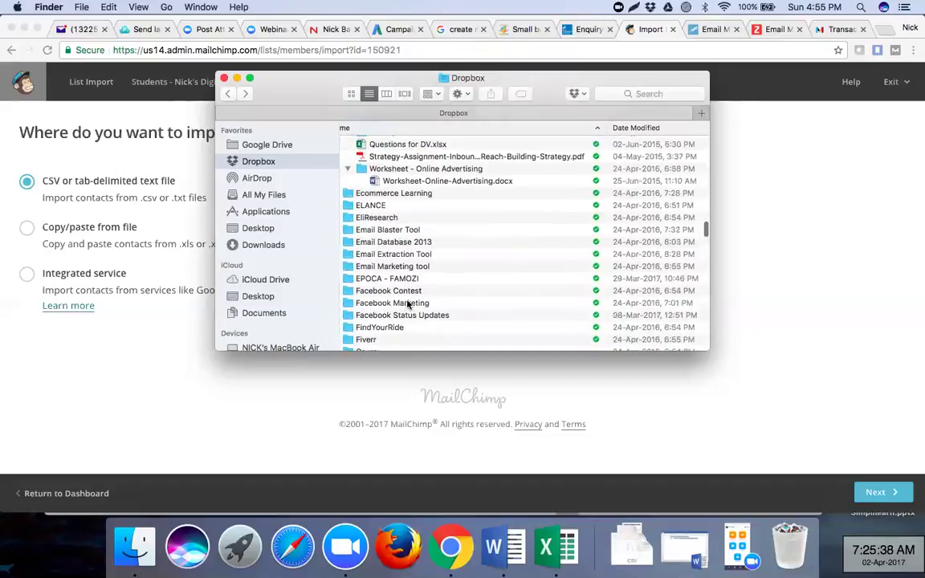
{"action": "scroll", "coordinate": [408, 303], "scroll_direction": "down", "scroll_amount": 1}
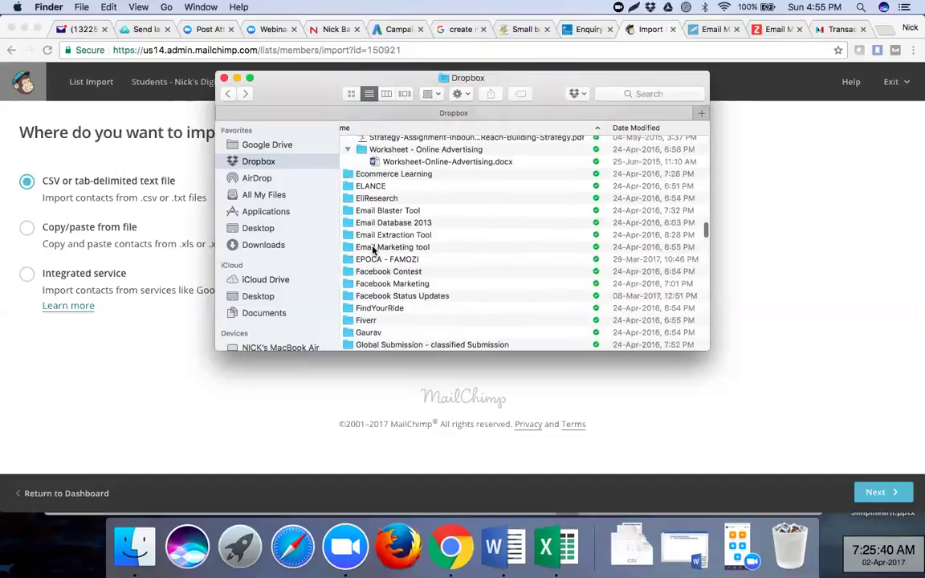
{"action": "scroll", "coordinate": [372, 250], "scroll_direction": "down", "scroll_amount": 8}
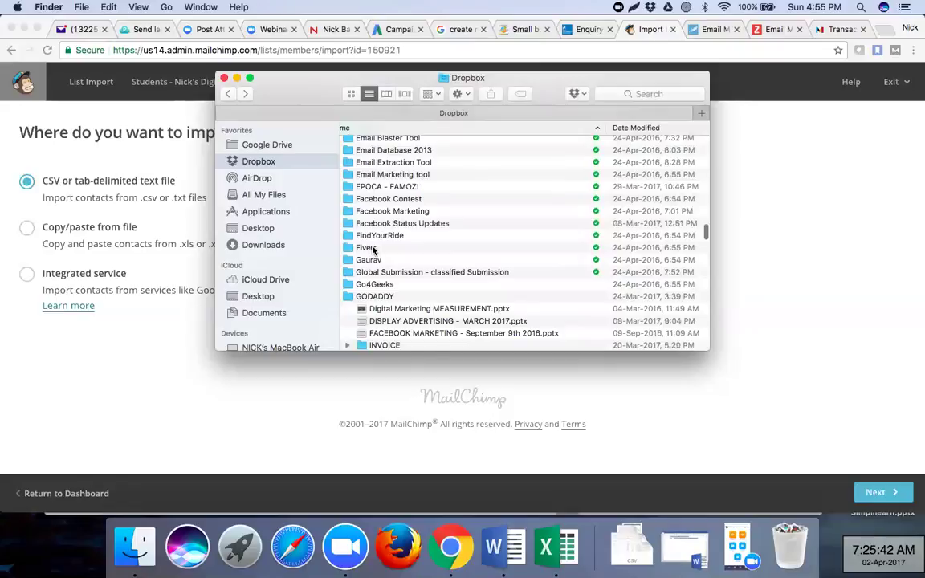
{"action": "scroll", "coordinate": [373, 251], "scroll_direction": "down", "scroll_amount": 4}
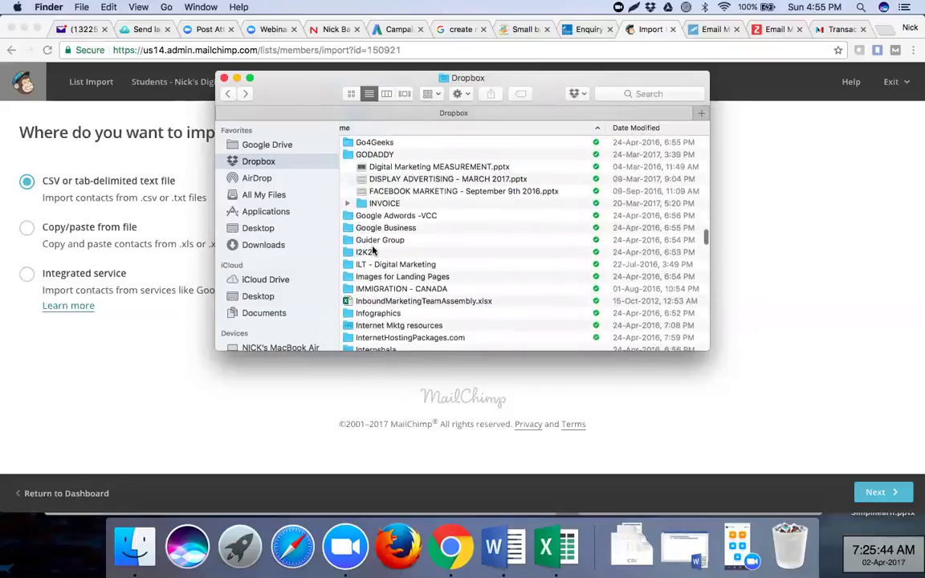
{"action": "scroll", "coordinate": [361, 241], "scroll_direction": "down", "scroll_amount": 2}
{"action": "left_click", "coordinate": [749, 175]}
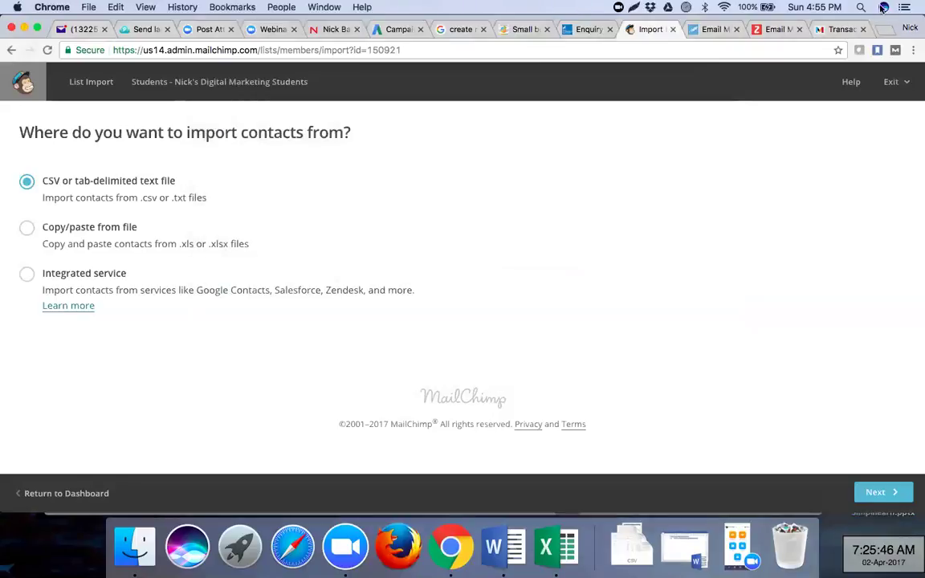
- Search Spotlight for 'DV and DAI' and open the DV and DAI - All Batches workbook from Batch Timings
{"action": "left_click", "coordinate": [861, 7]}
{"action": "type", "text": "DV"}
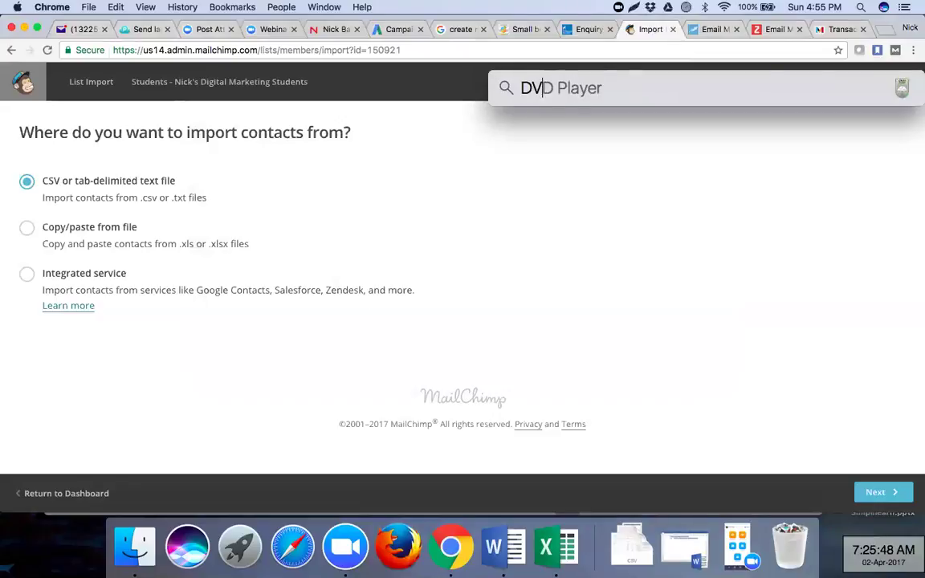
{"action": "type", "text": " and DAI"}
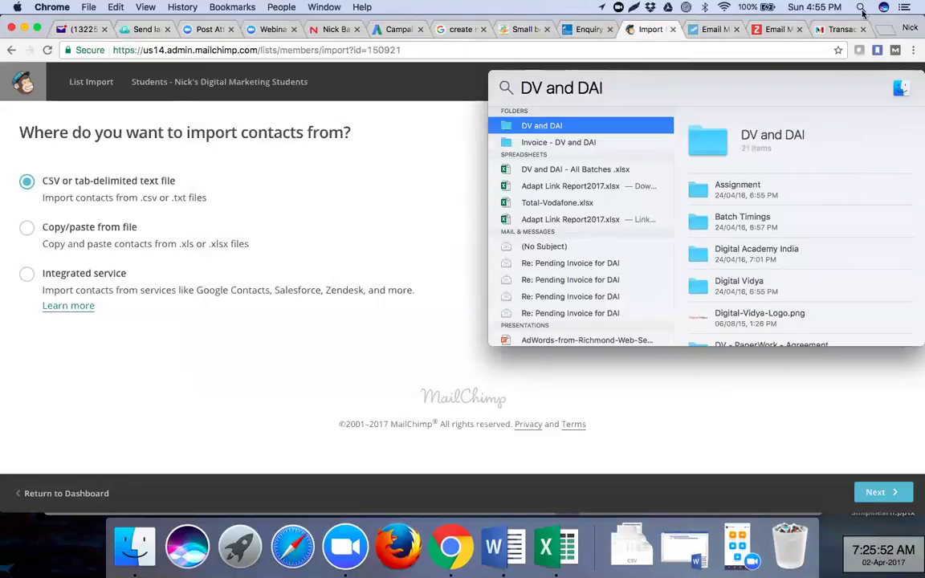
{"action": "double_click", "coordinate": [735, 220]}
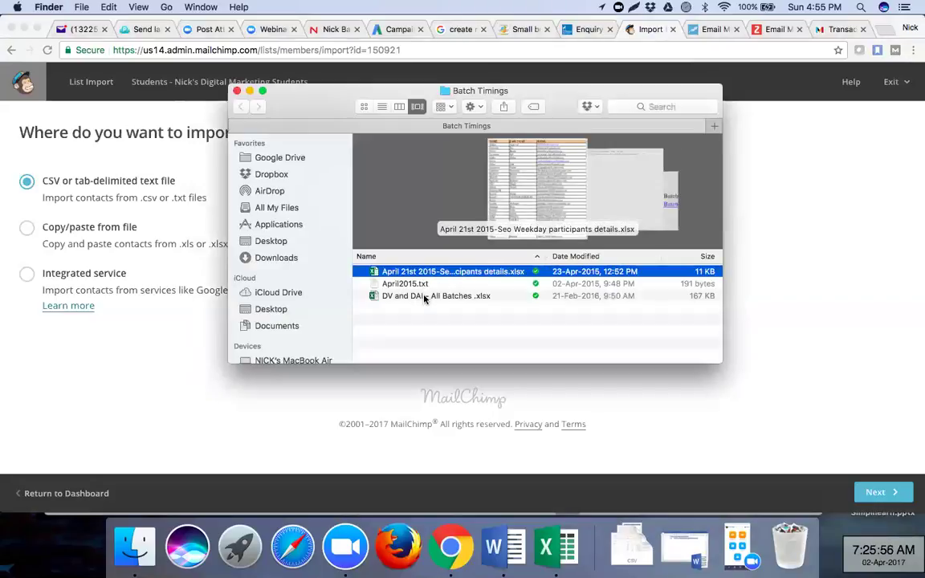
{"action": "double_click", "coordinate": [425, 296]}
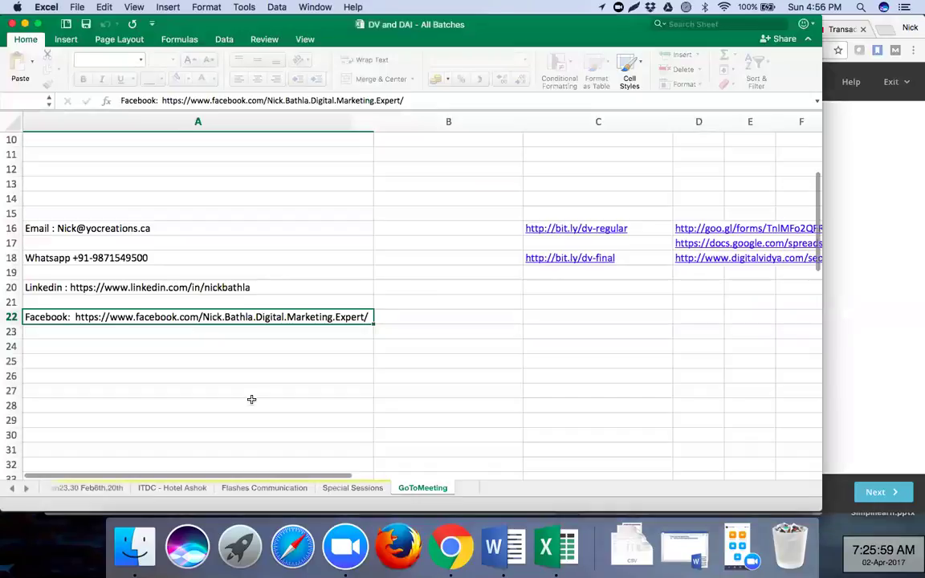
- Copy A2:C30 from the Apr 21,23,28,30 May 5,7,12,14 sheet, then create a blank workbook
{"action": "left_click", "coordinate": [11, 488]}
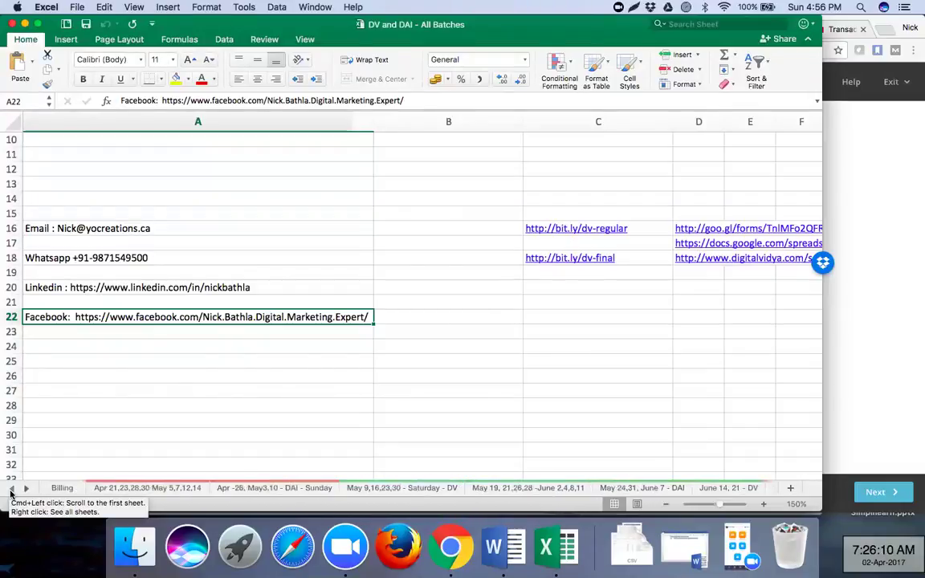
{"action": "left_click", "coordinate": [122, 489]}
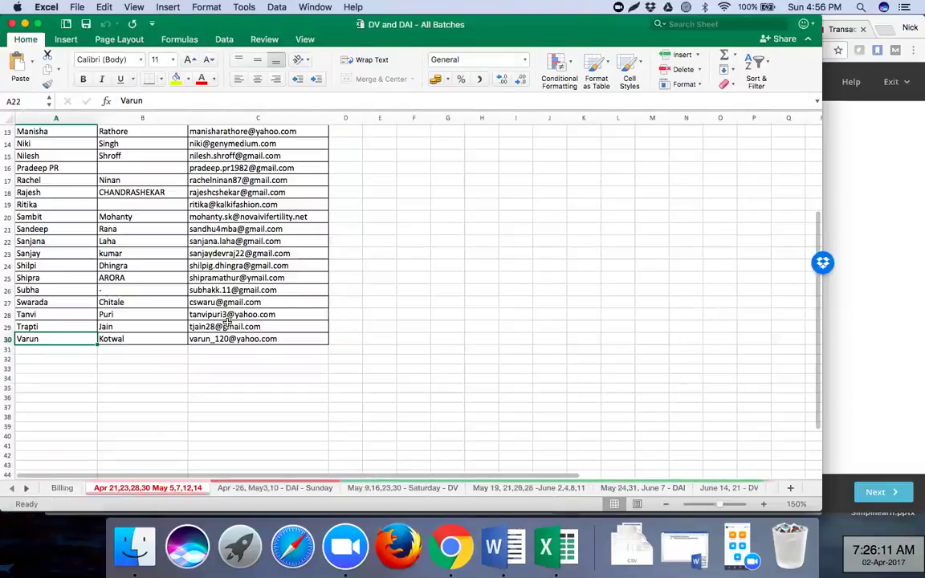
{"action": "scroll", "coordinate": [241, 297], "scroll_direction": "up", "scroll_amount": 5}
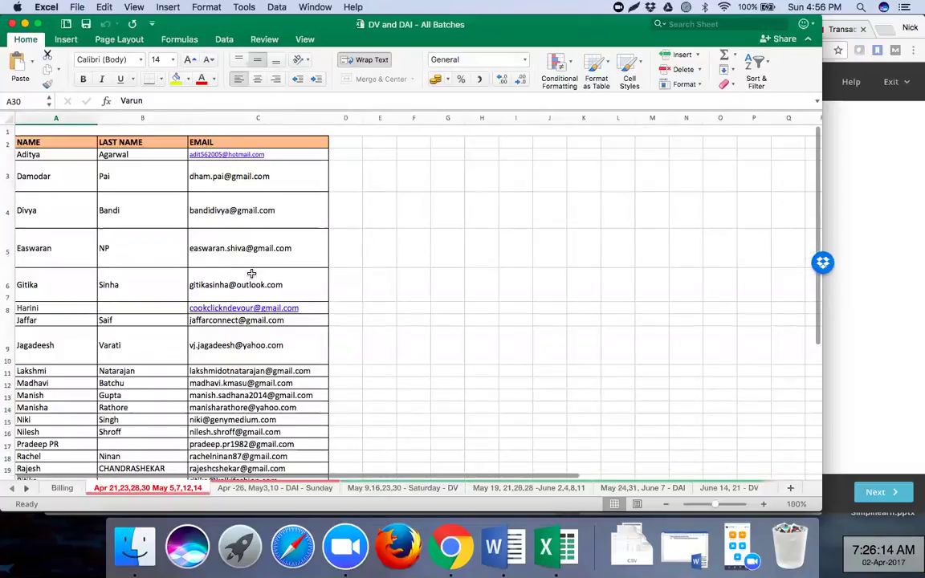
{"action": "left_click_drag", "start_coordinate": [57, 143], "coordinate": [231, 377]}
{"action": "key", "text": "super+c"}
{"action": "scroll", "coordinate": [183, 252], "scroll_direction": "down", "scroll_amount": 3}
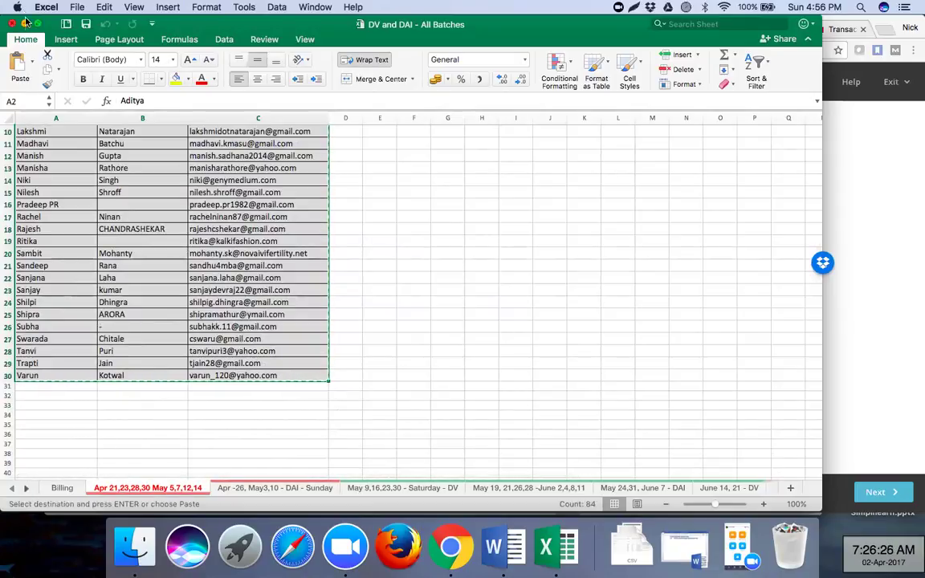
{"action": "left_click", "coordinate": [76, 7]}
{"action": "left_click", "coordinate": [85, 22]}
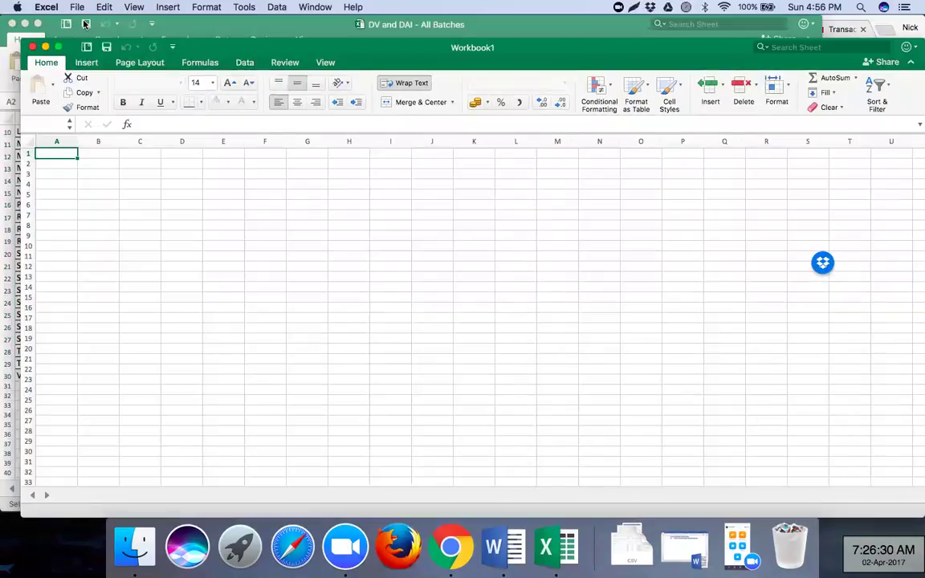
- Paste the student list at A1 of Workbook1, widen columns A and C, and make row 30 taller
{"action": "key", "text": "super+v"}
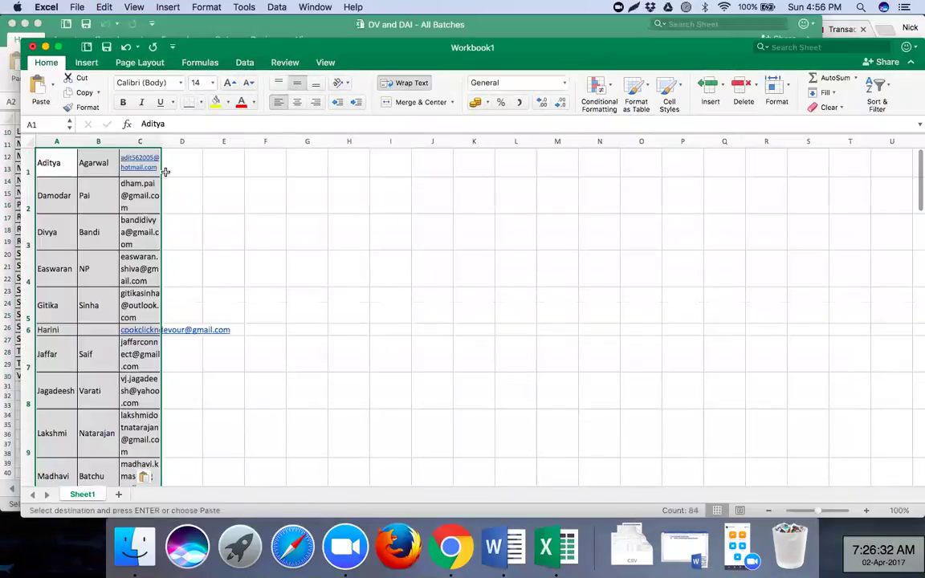
{"action": "left_click_drag", "start_coordinate": [78, 141], "coordinate": [120, 141]}
{"action": "left_click_drag", "start_coordinate": [205, 142], "coordinate": [248, 142]}
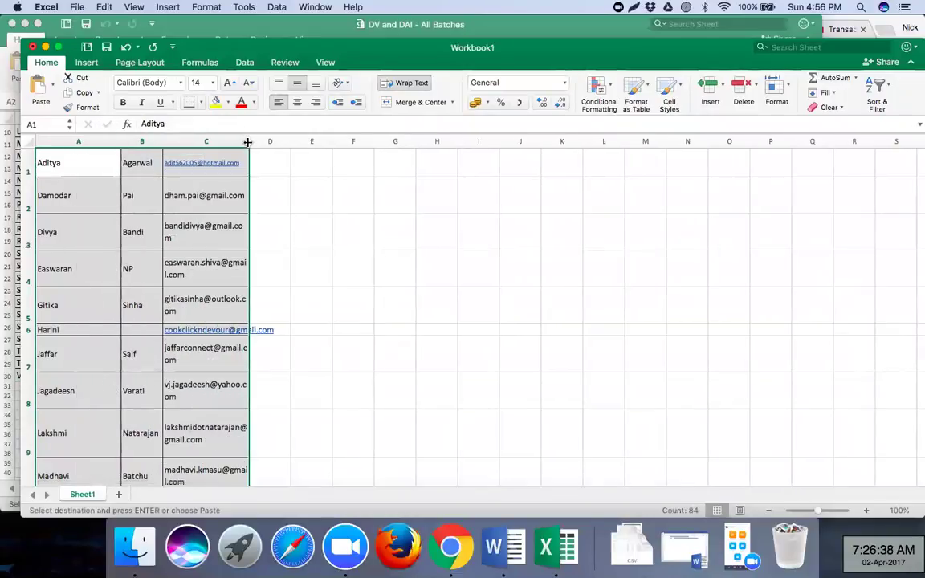
{"action": "left_click", "coordinate": [120, 140]}
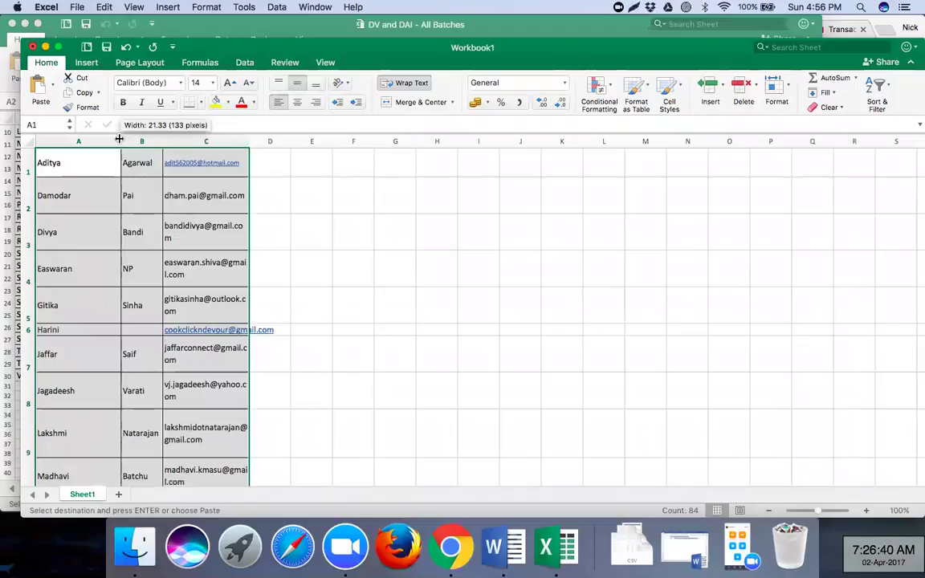
{"action": "left_click_drag", "start_coordinate": [162, 139], "coordinate": [209, 141]}
{"action": "left_click_drag", "start_coordinate": [291, 141], "coordinate": [331, 145]}
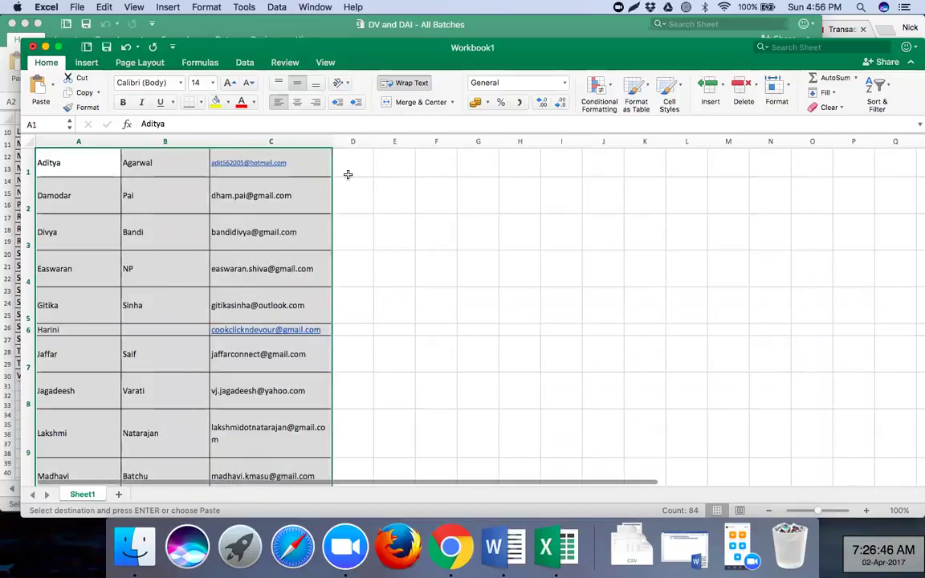
{"action": "scroll", "coordinate": [374, 321], "scroll_direction": "down", "scroll_amount": 6}
{"action": "scroll", "coordinate": [374, 321], "scroll_direction": "down", "scroll_amount": 15}
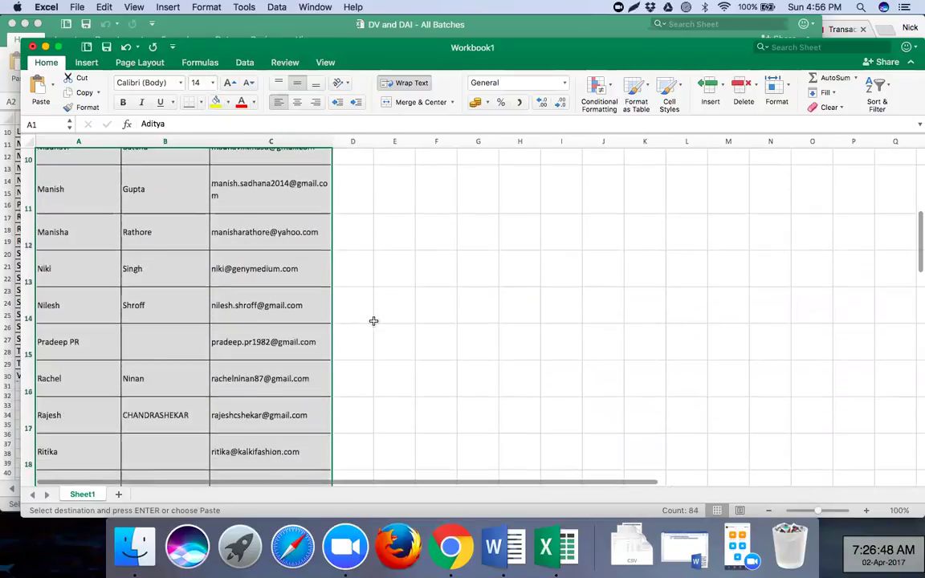
{"action": "scroll", "coordinate": [373, 320], "scroll_direction": "down", "scroll_amount": 1}
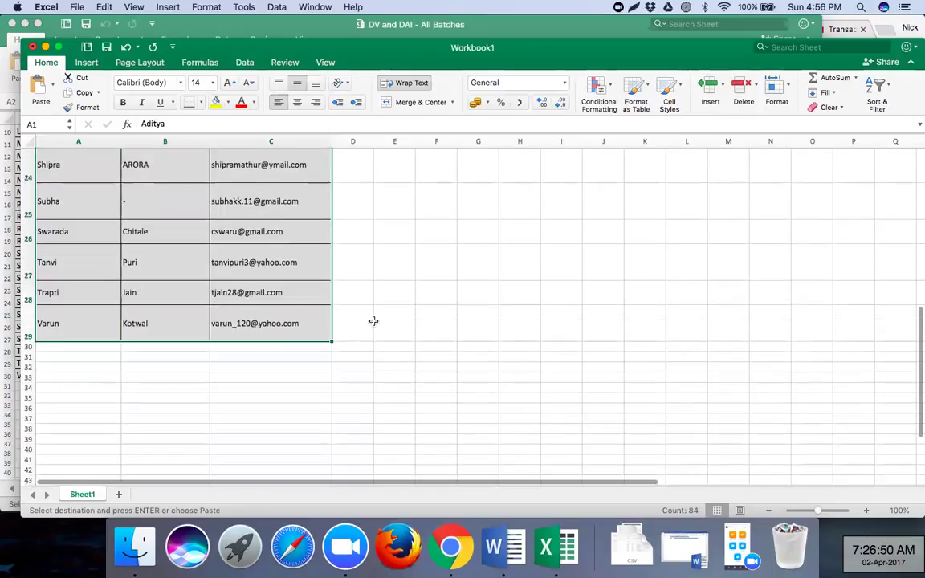
{"action": "left_click_drag", "start_coordinate": [30, 350], "coordinate": [30, 355]}
{"action": "left_click", "coordinate": [78, 353]}
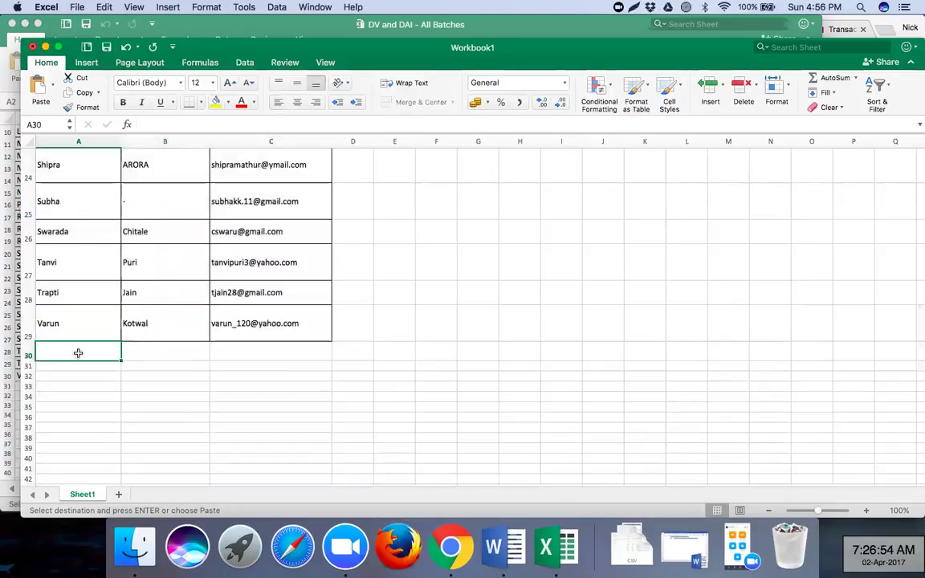
{"action": "right_click", "coordinate": [812, 428]}
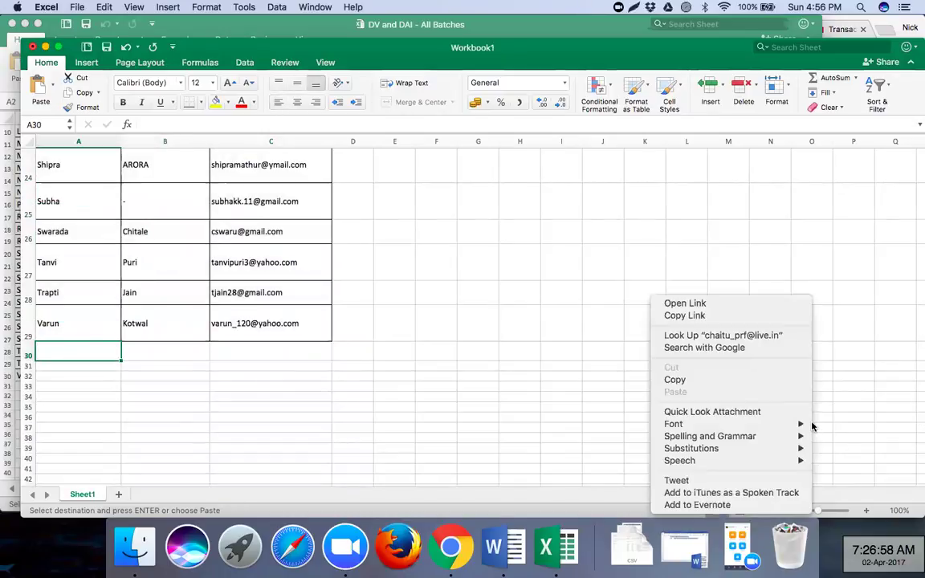
{"action": "left_click", "coordinate": [764, 384]}
{"action": "left_click", "coordinate": [267, 347]}
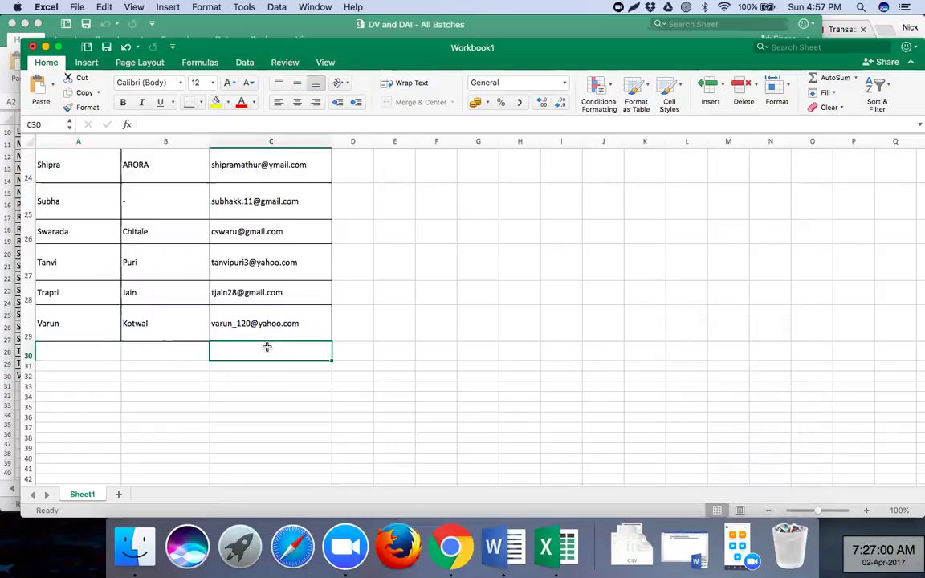
{"action": "key", "text": "super+v"}
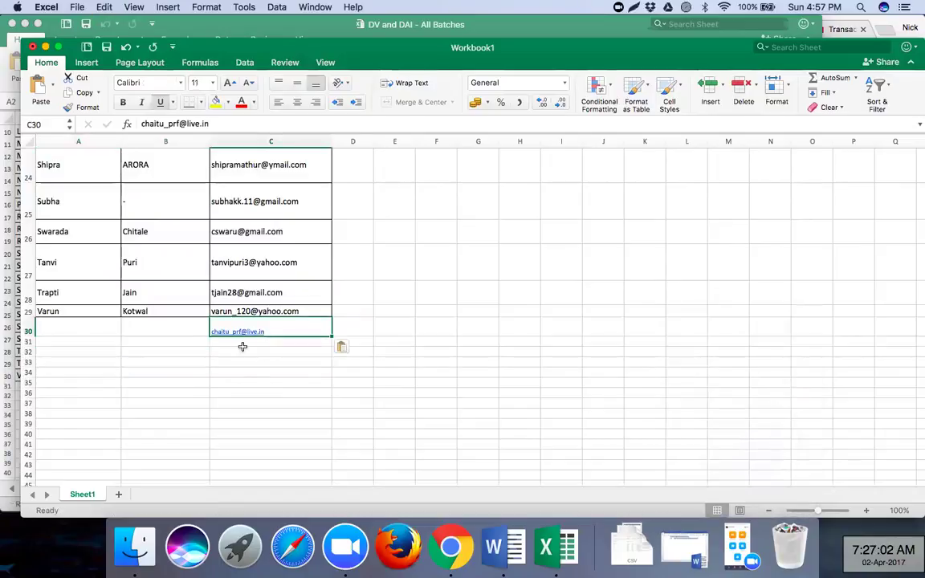
{"action": "left_click", "coordinate": [88, 326]}
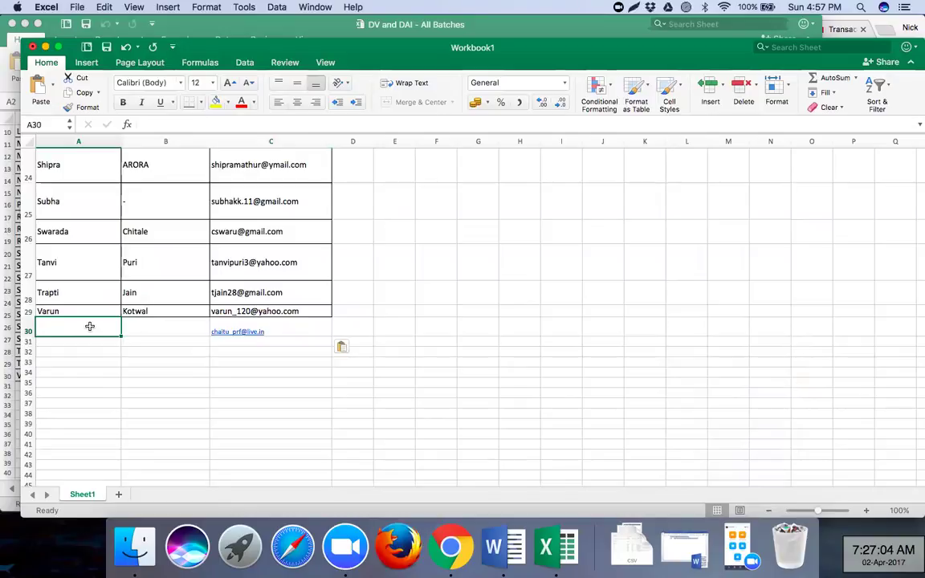
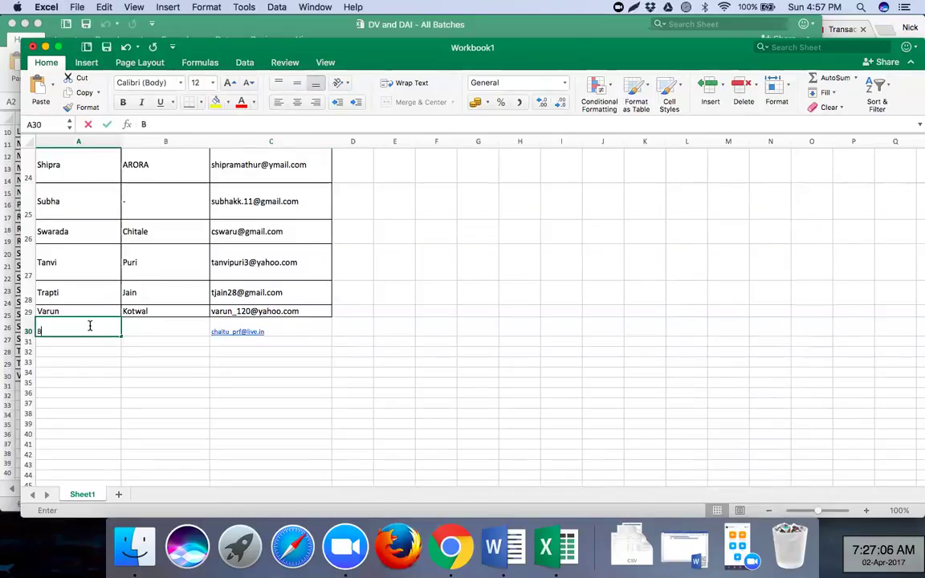
{"action": "left_click", "coordinate": [130, 324]}
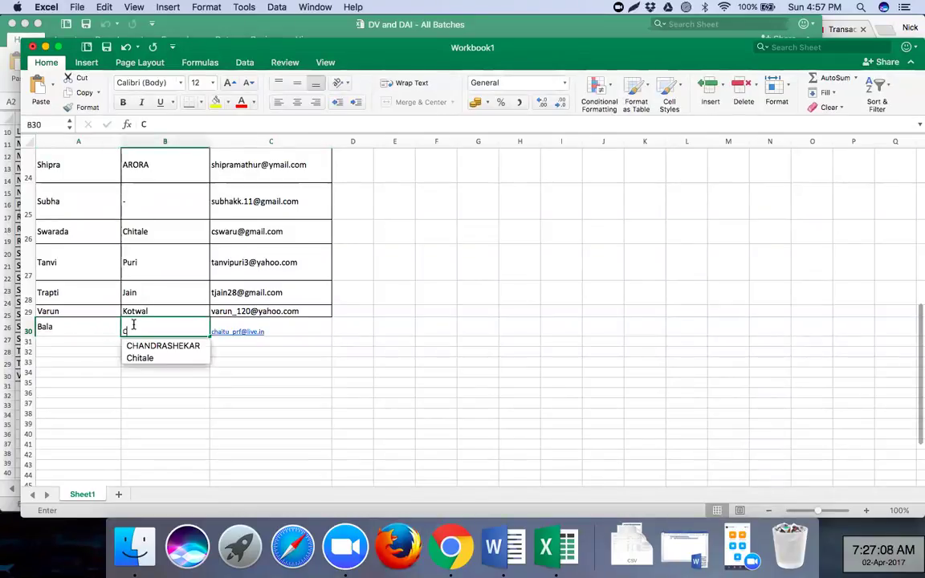
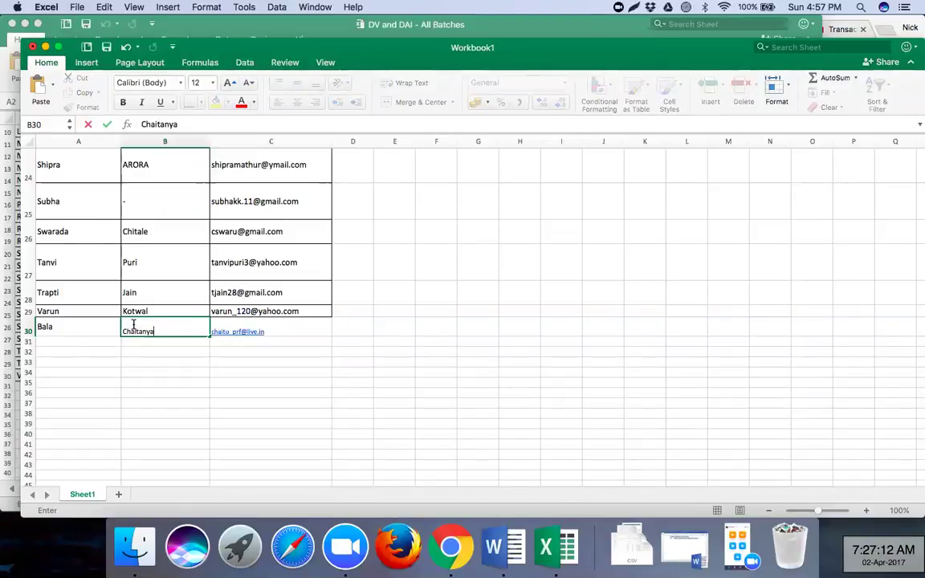
{"action": "left_click", "coordinate": [194, 412]}
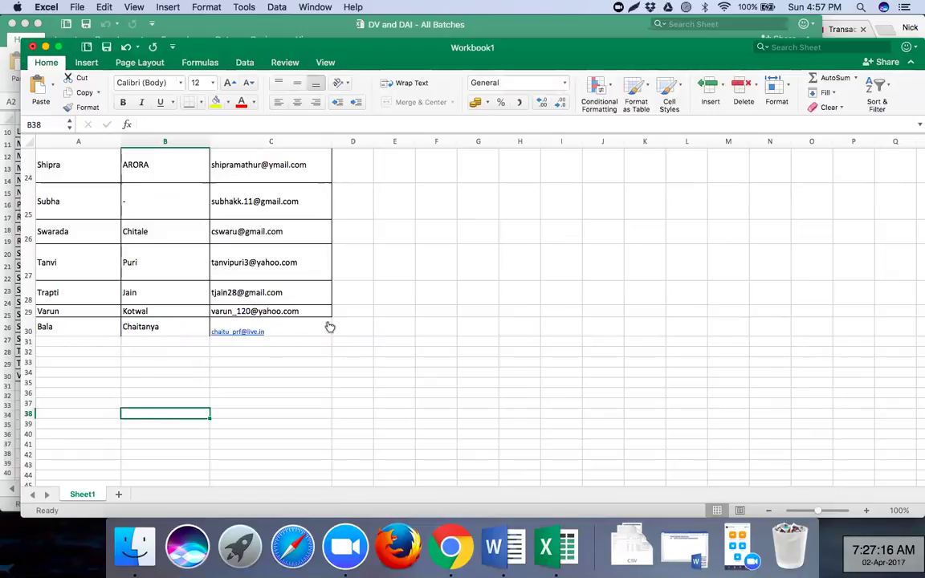
{"action": "left_click", "coordinate": [74, 342]}
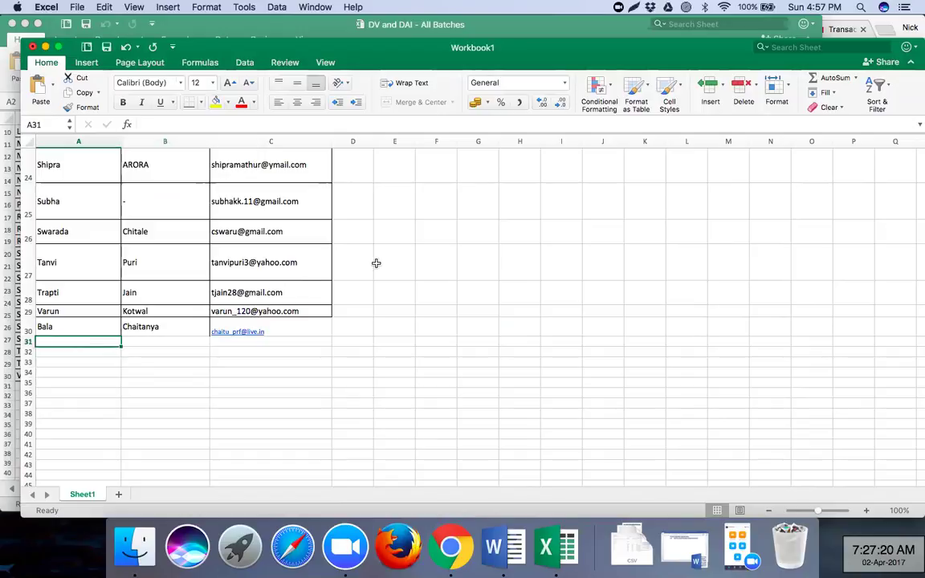
{"action": "scroll", "coordinate": [302, 250], "scroll_direction": "up", "scroll_amount": 2}
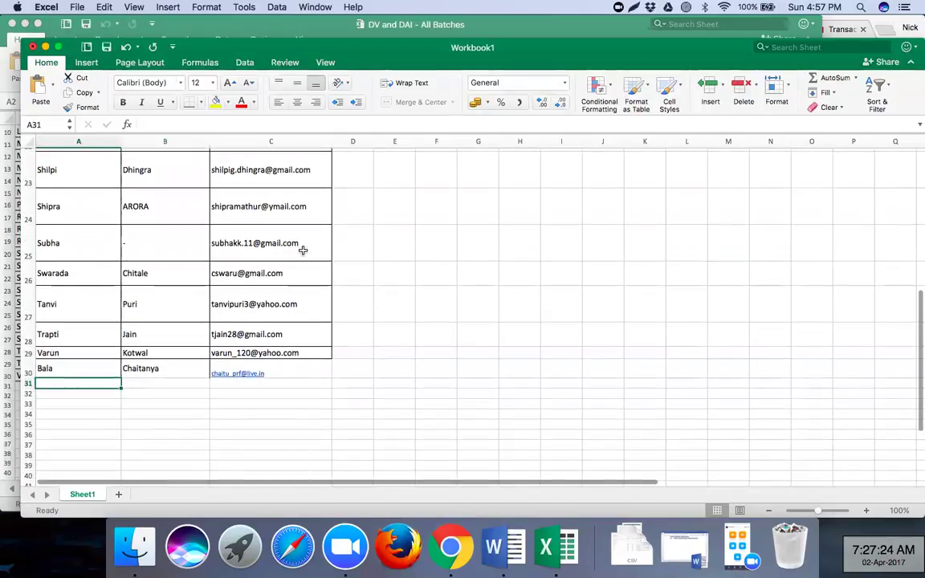
{"action": "scroll", "coordinate": [302, 251], "scroll_direction": "up", "scroll_amount": 5}
{"action": "scroll", "coordinate": [303, 250], "scroll_direction": "up", "scroll_amount": 15}
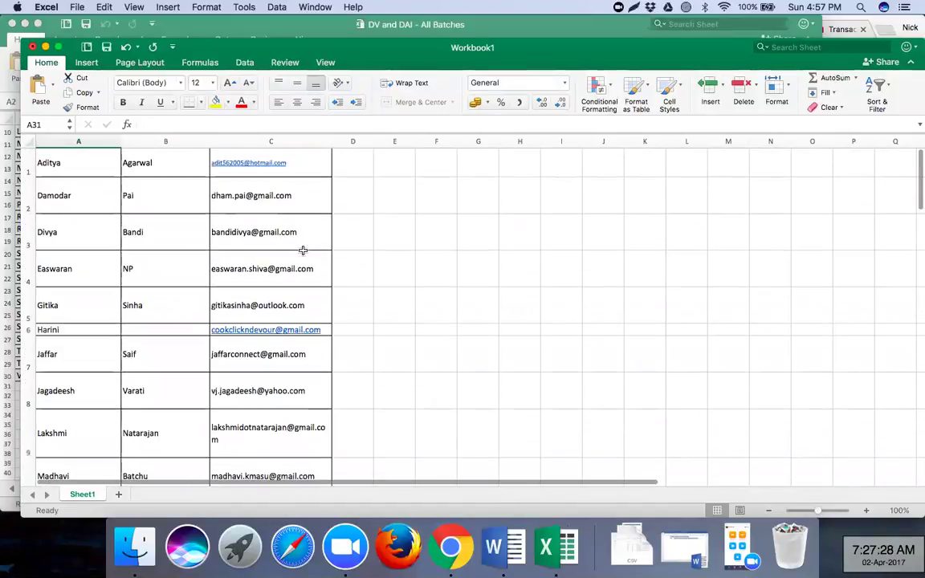
- Minimize Workbook1 and go to the Apr -26, May3,10 - DAI - Sunday sheet in All Batches
{"action": "left_click", "coordinate": [45, 48]}
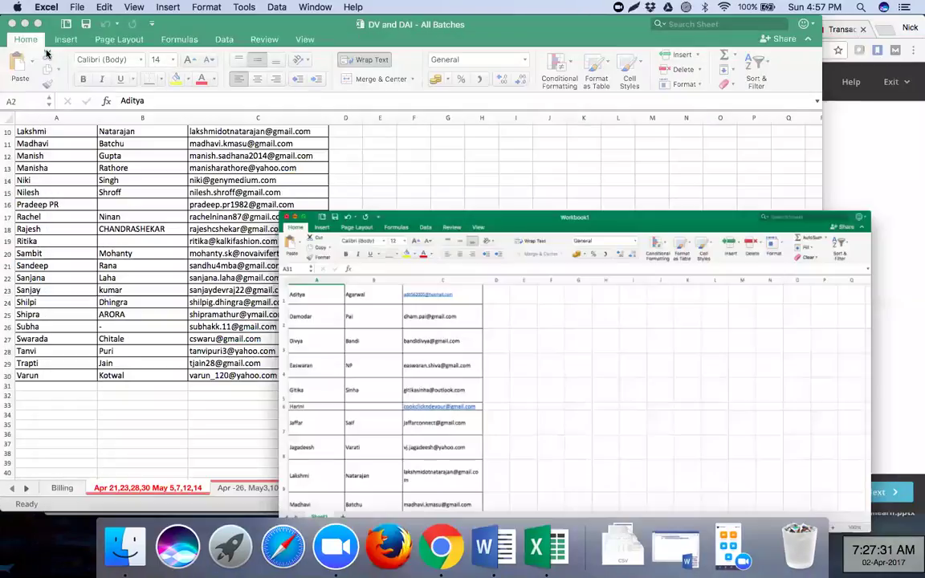
{"action": "left_click", "coordinate": [257, 481]}
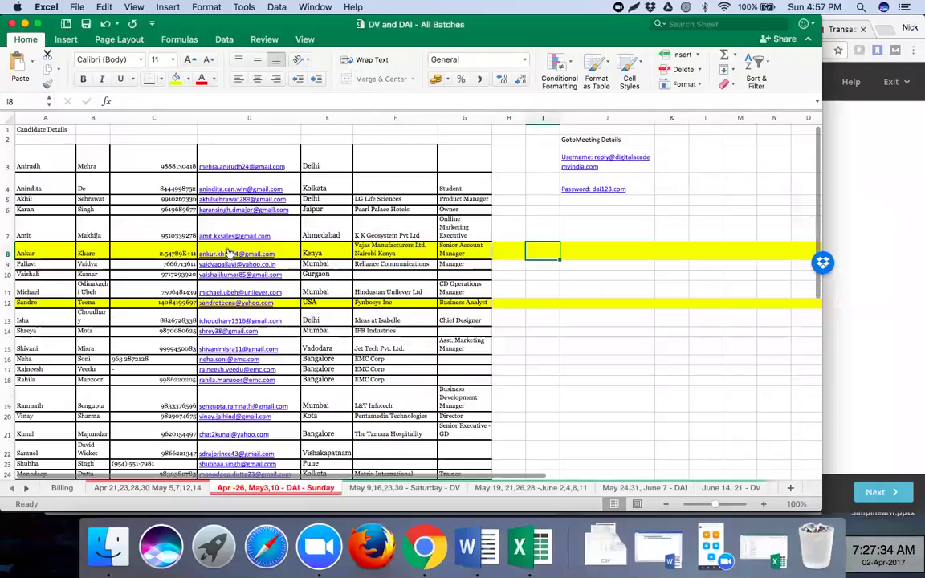
{"action": "left_click", "coordinate": [135, 487]}
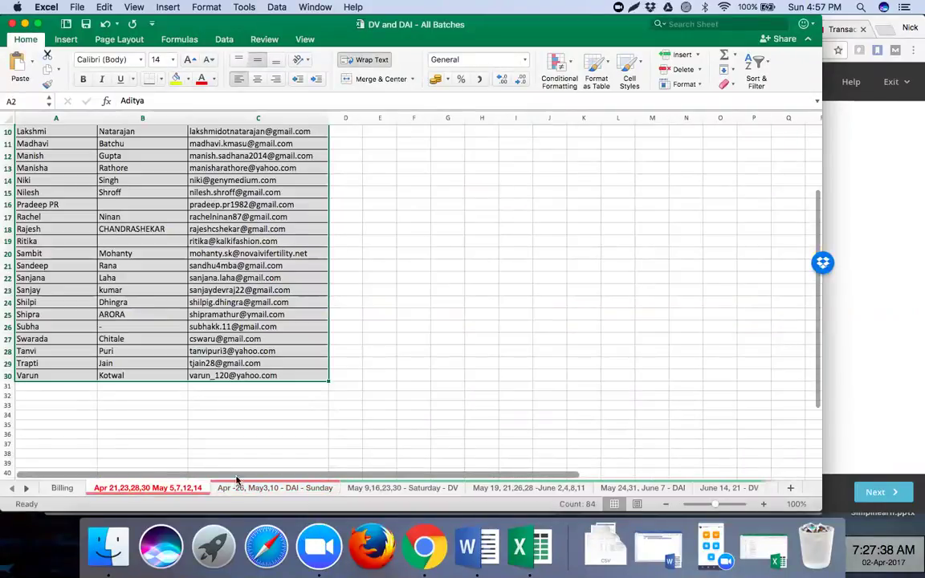
{"action": "left_click", "coordinate": [272, 489]}
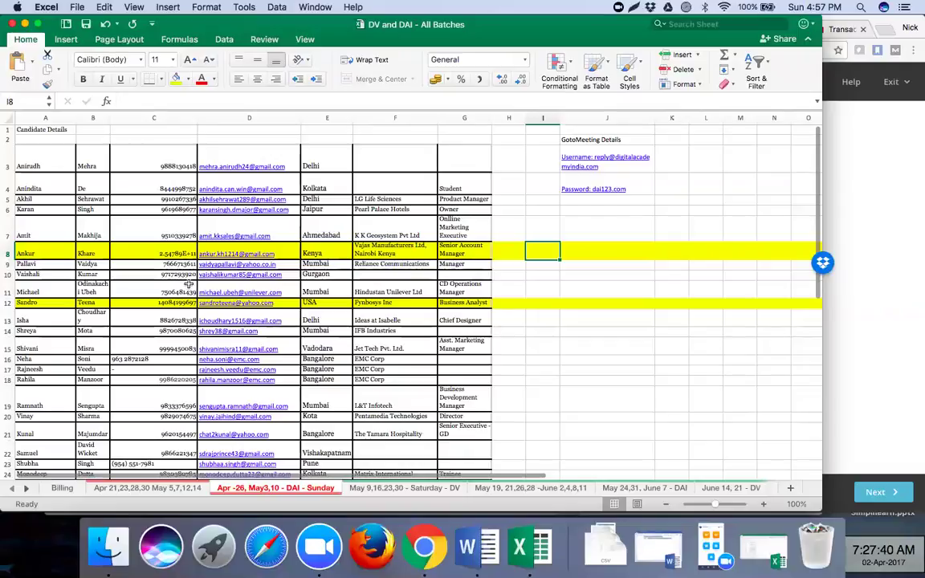
{"action": "scroll", "coordinate": [161, 282], "scroll_direction": "down", "scroll_amount": 1}
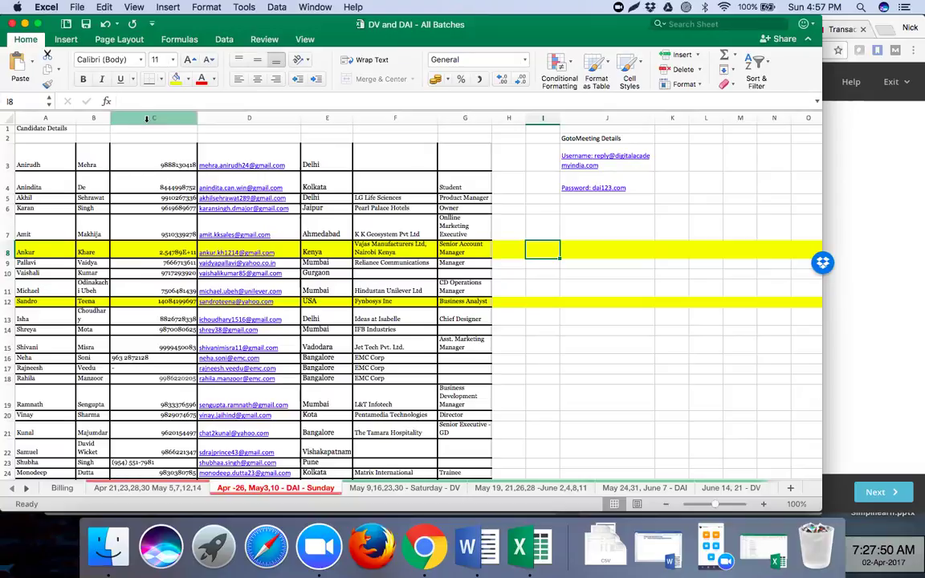
- Copy the email addresses in D3:D25, then minimize the All Batches workbook
{"action": "left_click", "coordinate": [241, 118]}
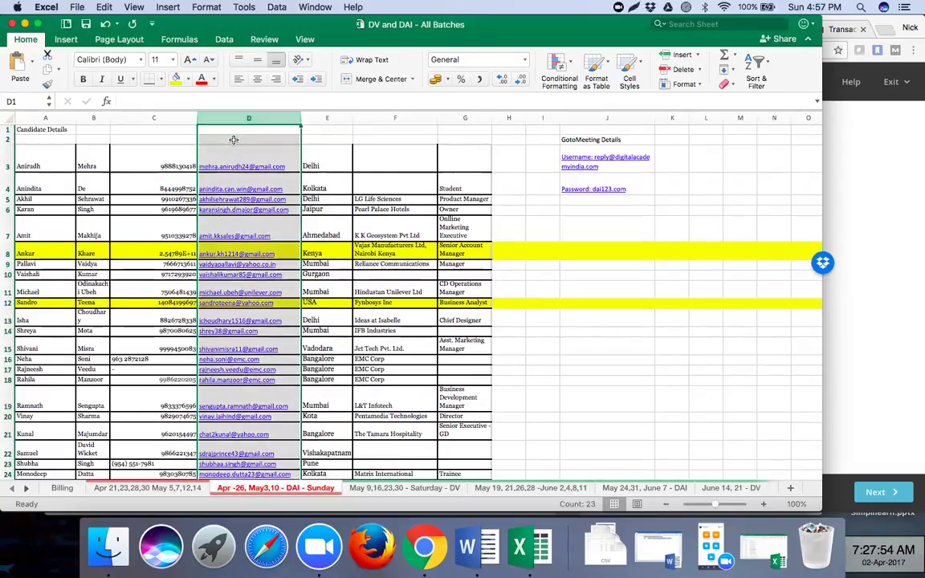
{"action": "left_click", "coordinate": [233, 139]}
{"action": "key", "text": "shift+Down"}
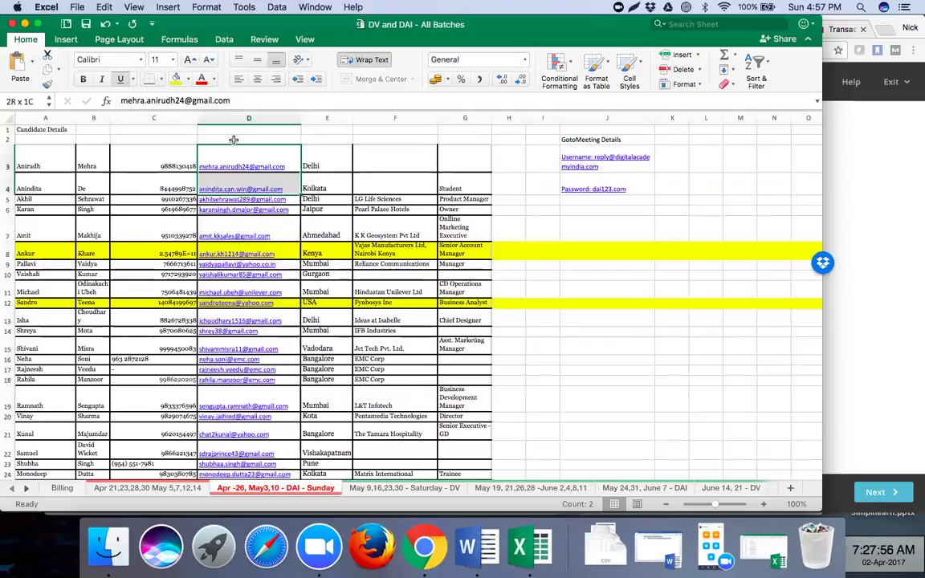
{"action": "key", "text": "shift+Down"}
{"action": "key", "text": "shift+Down"}
{"action": "key", "text": "shift+Down"}
{"action": "key", "text": "shift+Down"}
{"action": "key", "text": "shift+Down"}
{"action": "key", "text": "shift+Down"}
{"action": "key", "text": "shift+Down"}
{"action": "key", "text": "shift+Down"}
{"action": "key", "text": "shift+Down"}
{"action": "key", "text": "shift+Down"}
{"action": "key", "text": "shift+Down"}
{"action": "key", "text": "shift+Down"}
{"action": "key", "text": "shift+Down"}
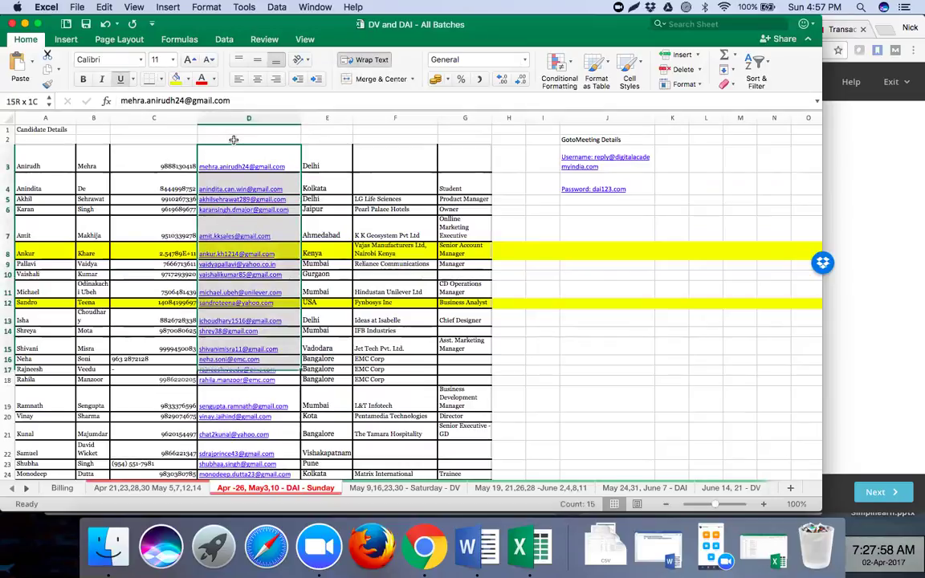
{"action": "key", "text": "shift+Down"}
{"action": "key", "text": "shift+Down"}
{"action": "key", "text": "shift+Down"}
{"action": "key", "text": "shift+Down"}
{"action": "key", "text": "shift+Down"}
{"action": "key", "text": "shift+Down"}
{"action": "key", "text": "shift+Down"}
{"action": "key", "text": "shift+Down"}
{"action": "key", "text": "shift+Down"}
{"action": "key", "text": "shift+Down"}
{"action": "key", "text": "shift+Down"}
{"action": "key", "text": "shift+Down"}
{"action": "scroll", "coordinate": [233, 140], "scroll_direction": "down", "scroll_amount": 3}
{"action": "key", "text": "shift+Up"}
{"action": "key", "text": "shift+Up"}
{"action": "key", "text": "shift+Up"}
{"action": "key", "text": "shift+Up"}
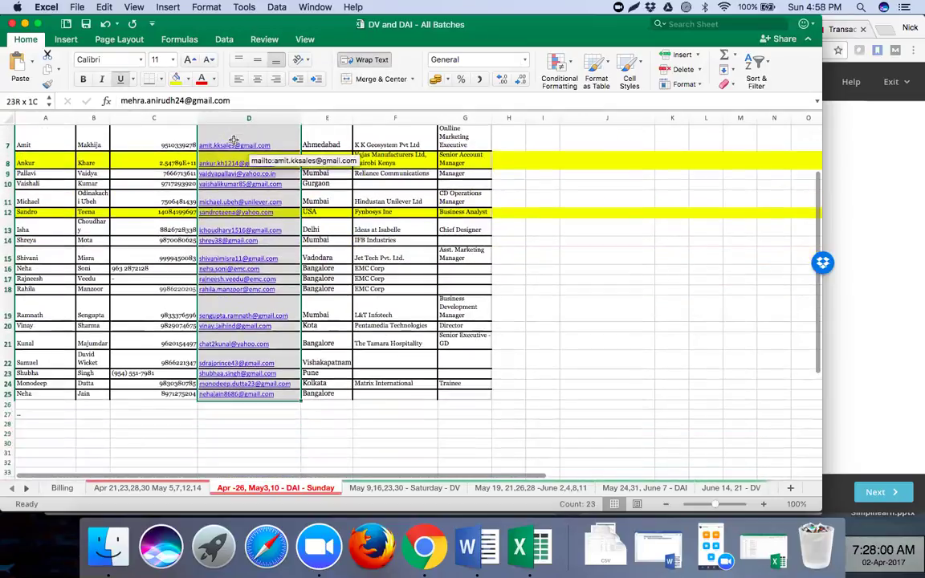
{"action": "key", "text": "super+c"}
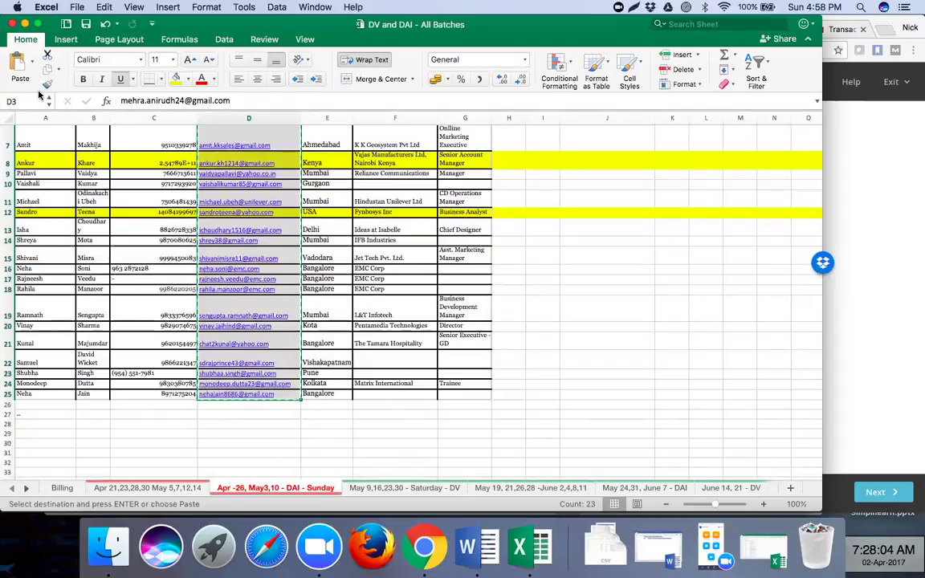
{"action": "left_click", "coordinate": [25, 25]}
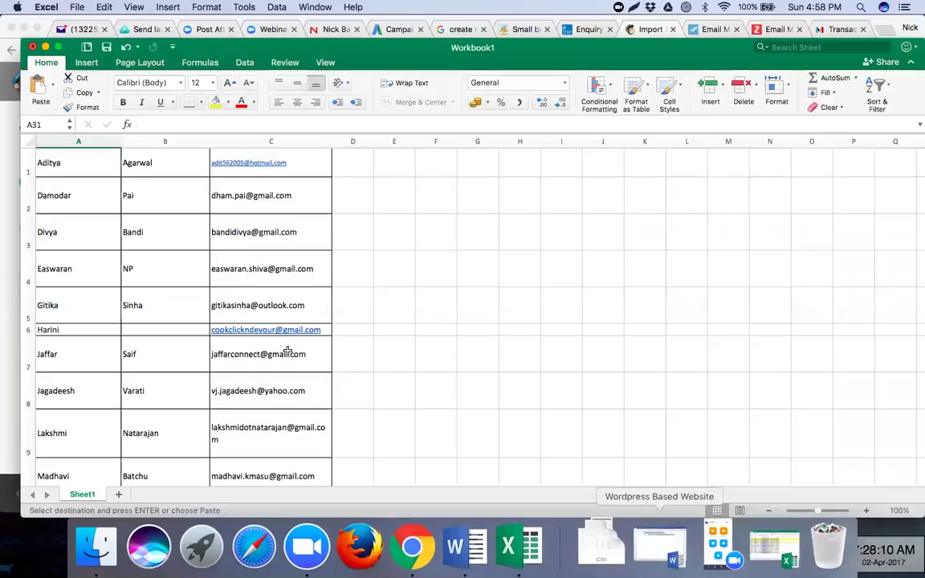
- Paste the 23 copied emails into Workbook1 starting at cell C31
{"action": "scroll", "coordinate": [288, 351], "scroll_direction": "down", "scroll_amount": 15}
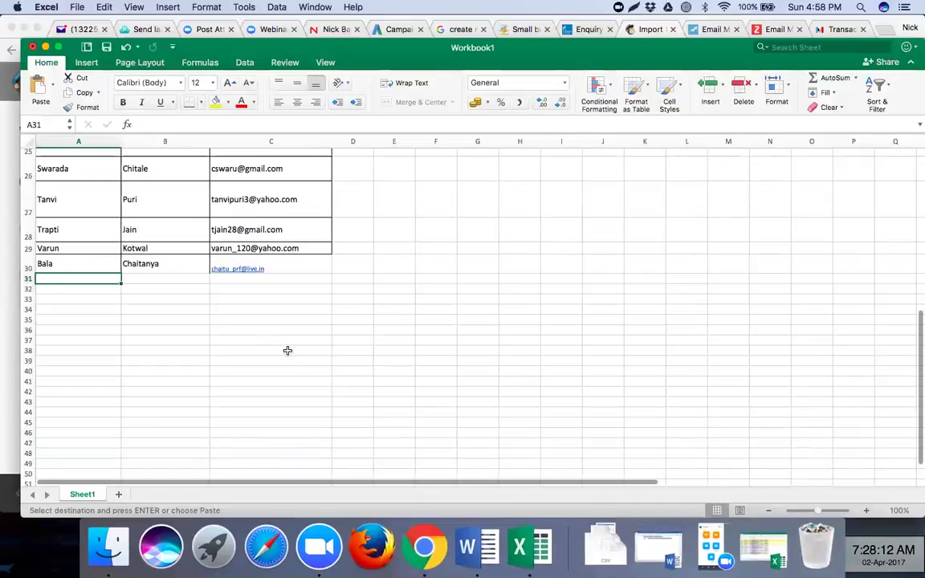
{"action": "left_click", "coordinate": [246, 278]}
{"action": "key", "text": "super+v"}
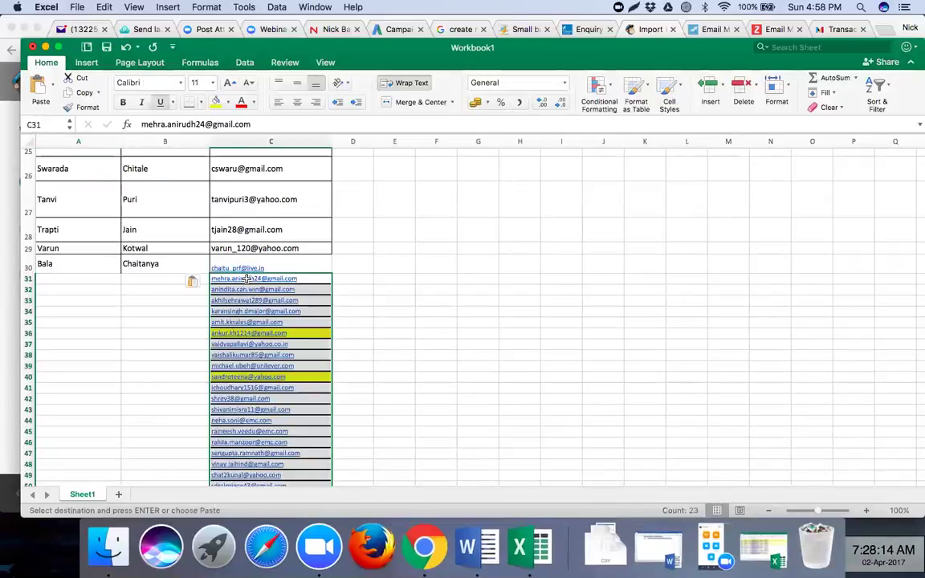
- Copy the candidates' first and last names from All Batches and paste them at A31 of Workbook1
{"action": "key", "text": "super+Tab"}
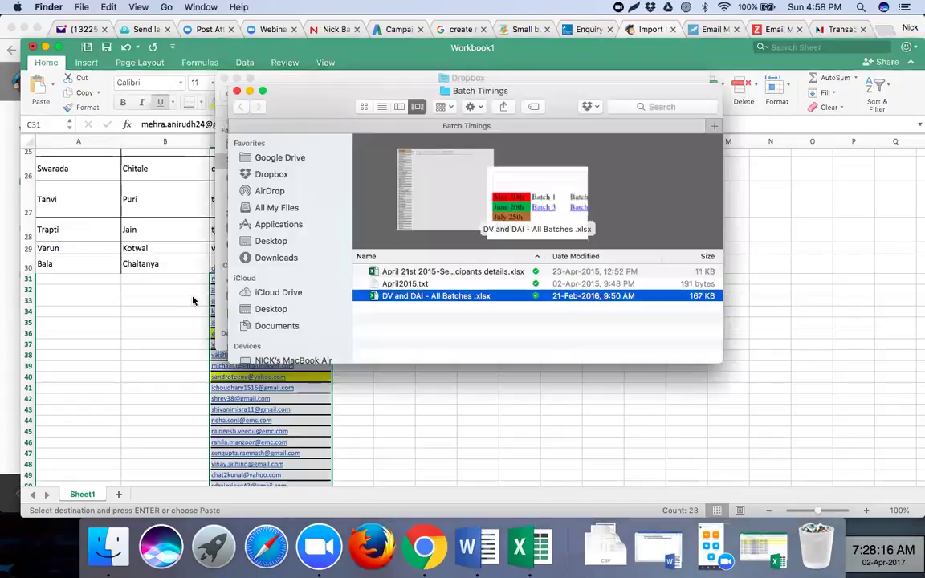
{"action": "key", "text": "super+Tab"}
{"action": "left_click", "coordinate": [763, 548]}
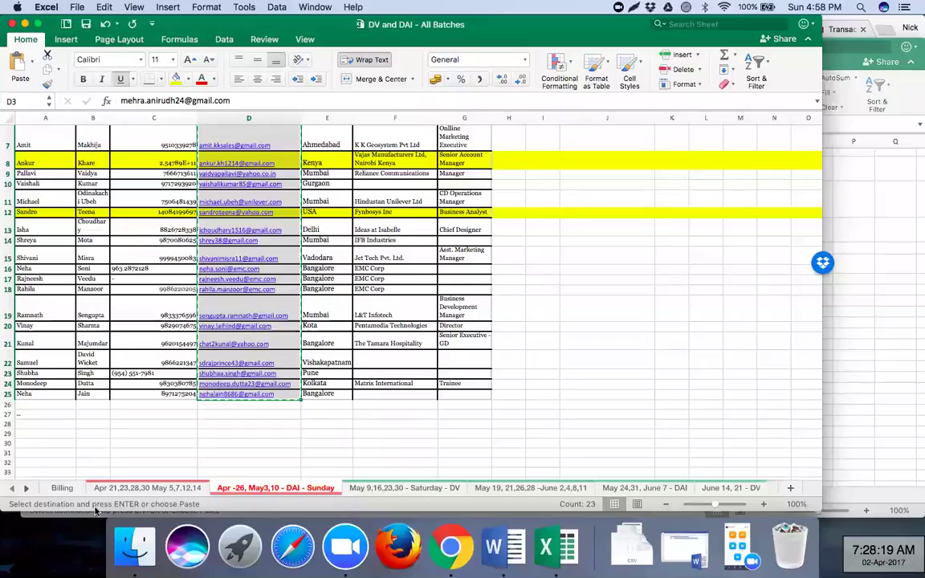
{"action": "left_click_drag", "start_coordinate": [108, 420], "coordinate": [92, 368]}
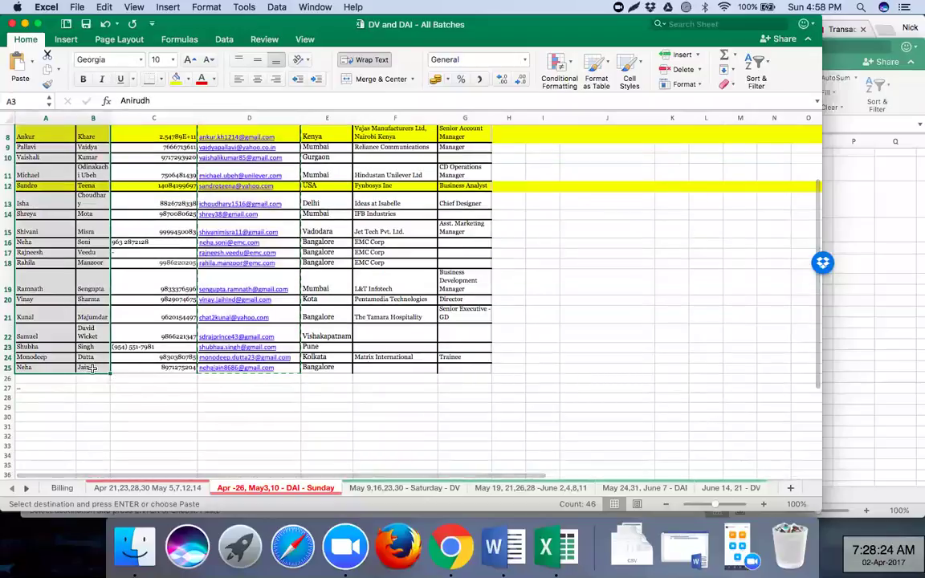
{"action": "key", "text": "cmd+c"}
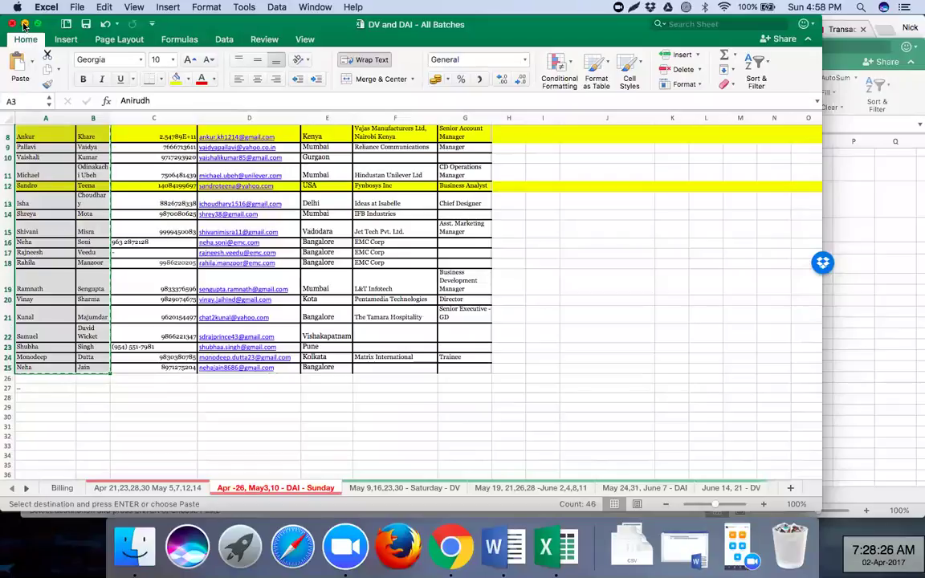
{"action": "left_click", "coordinate": [25, 24]}
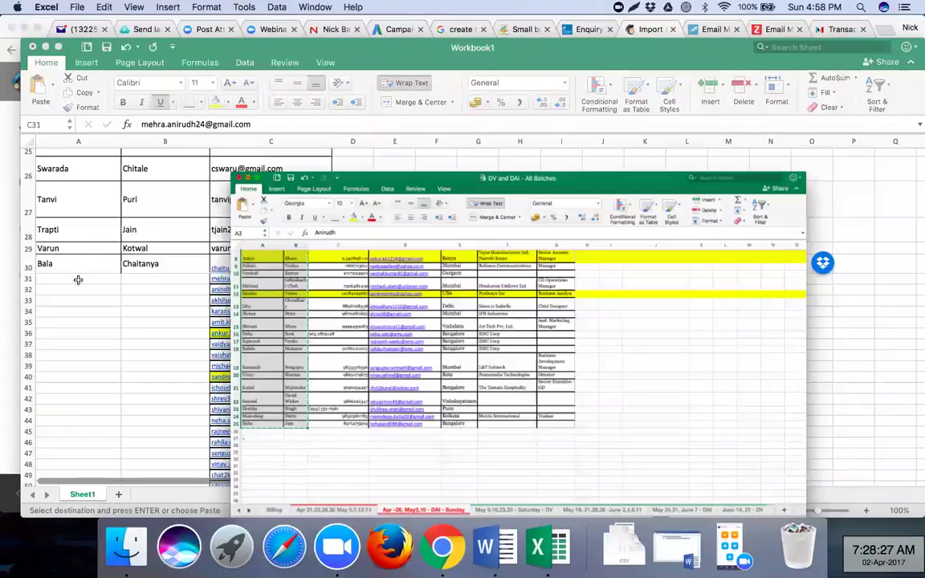
{"action": "left_click", "coordinate": [78, 280]}
{"action": "key", "text": "cmd+v"}
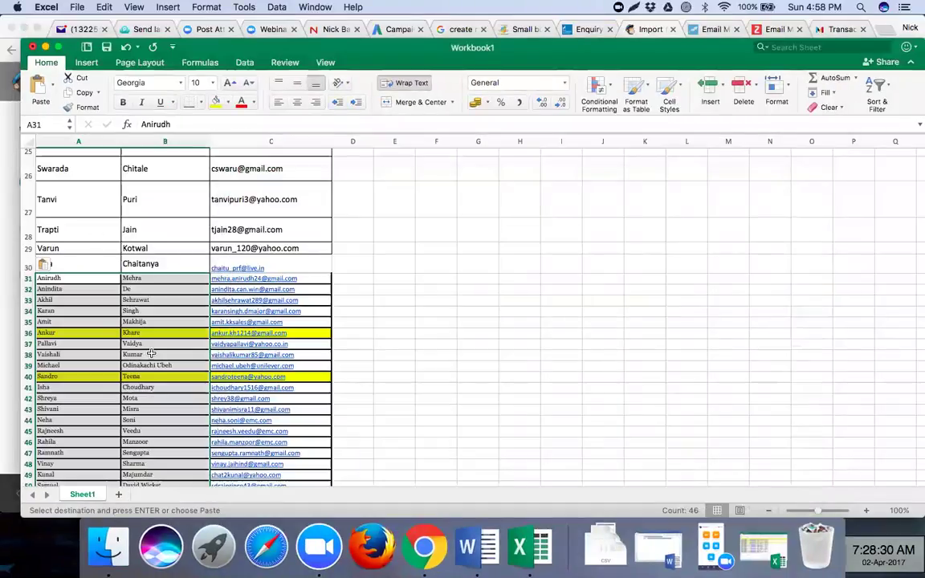
{"action": "scroll", "coordinate": [151, 354], "scroll_direction": "down", "scroll_amount": 5}
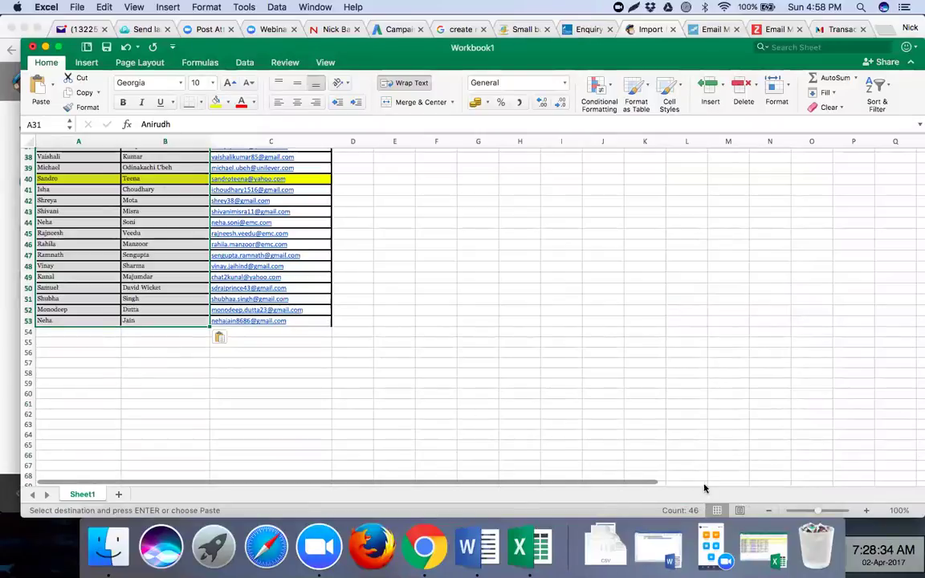
{"action": "left_click", "coordinate": [759, 547]}
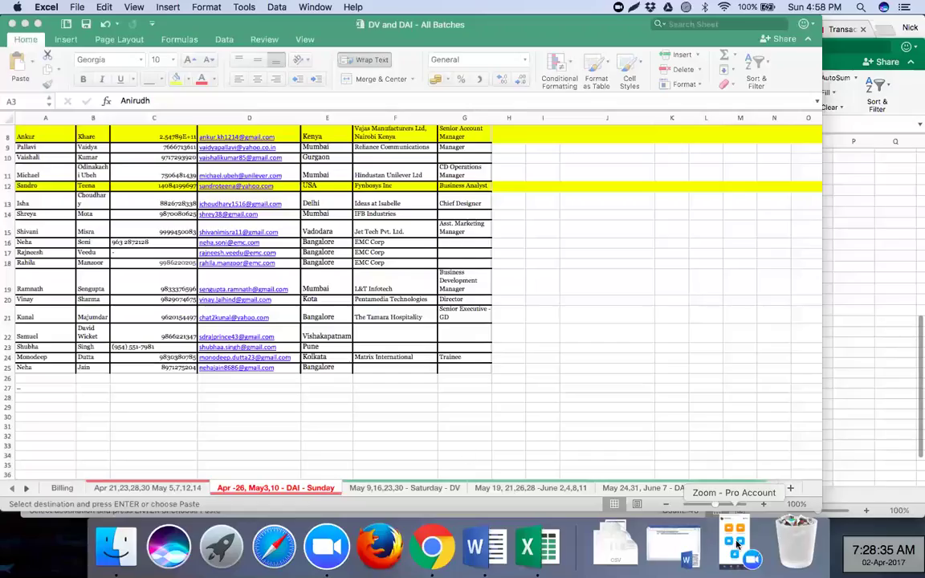
- Copy the Saturday batch's candidate rows from the May 9,16,23,30 - Saturday - DV sheet
{"action": "left_click", "coordinate": [383, 489]}
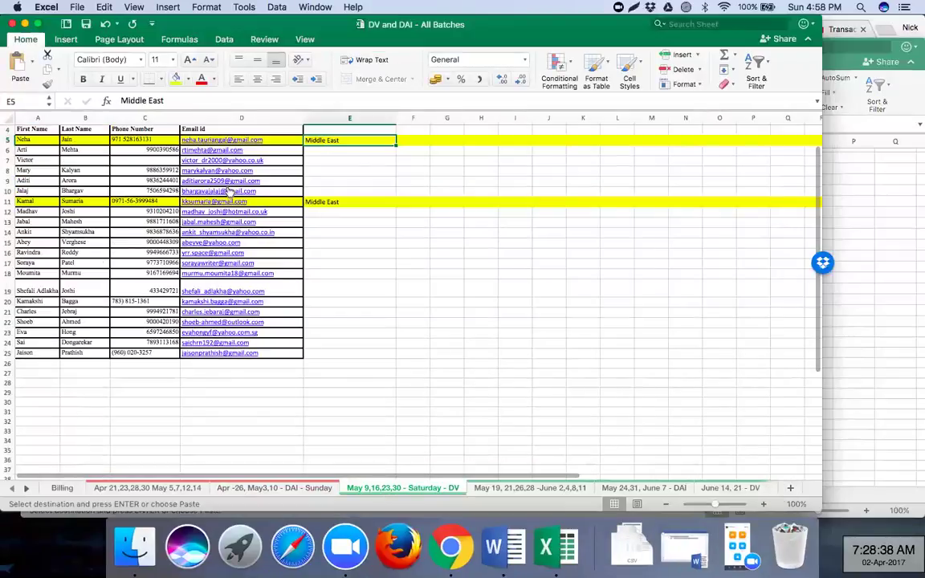
{"action": "scroll", "coordinate": [231, 191], "scroll_direction": "up", "scroll_amount": 3}
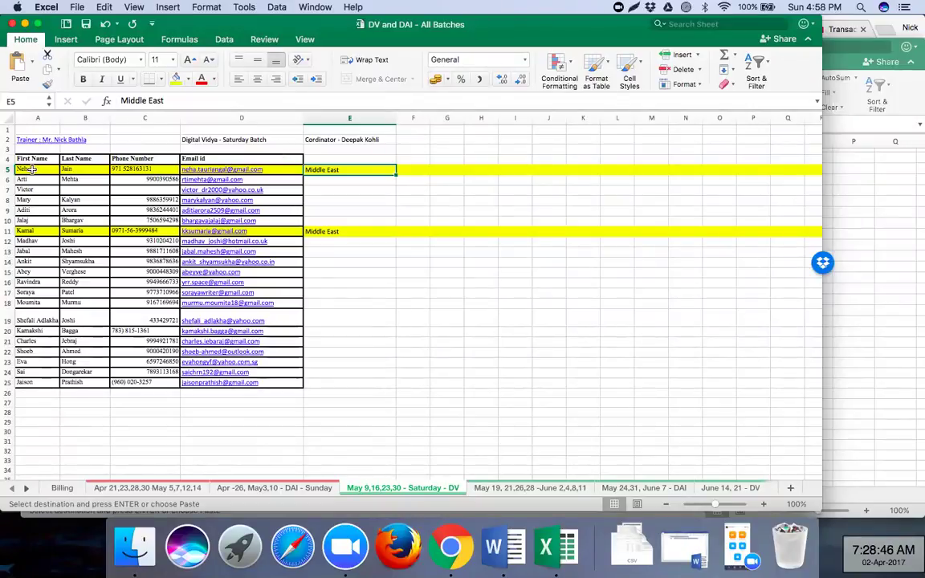
{"action": "left_click_drag", "start_coordinate": [31, 169], "coordinate": [210, 384]}
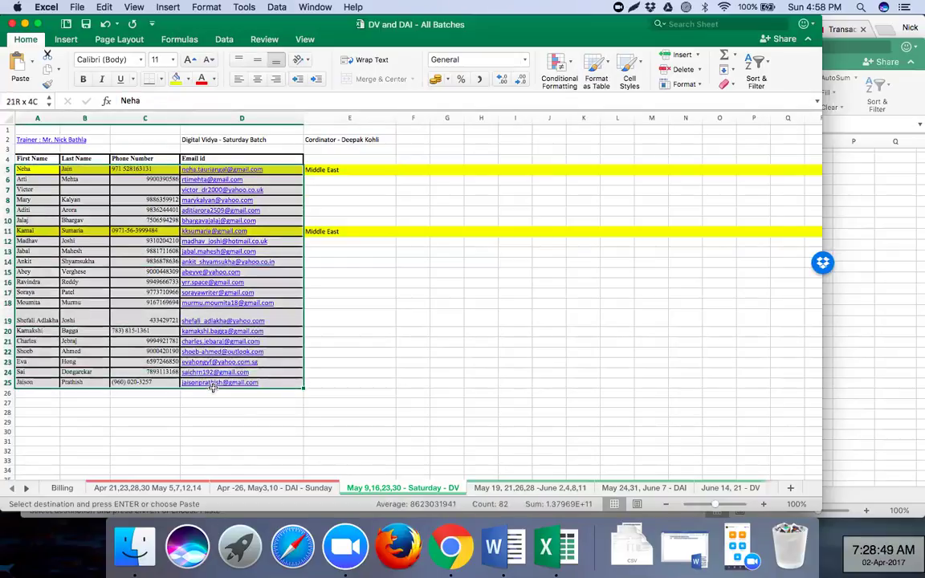
{"action": "right_click", "coordinate": [138, 332]}
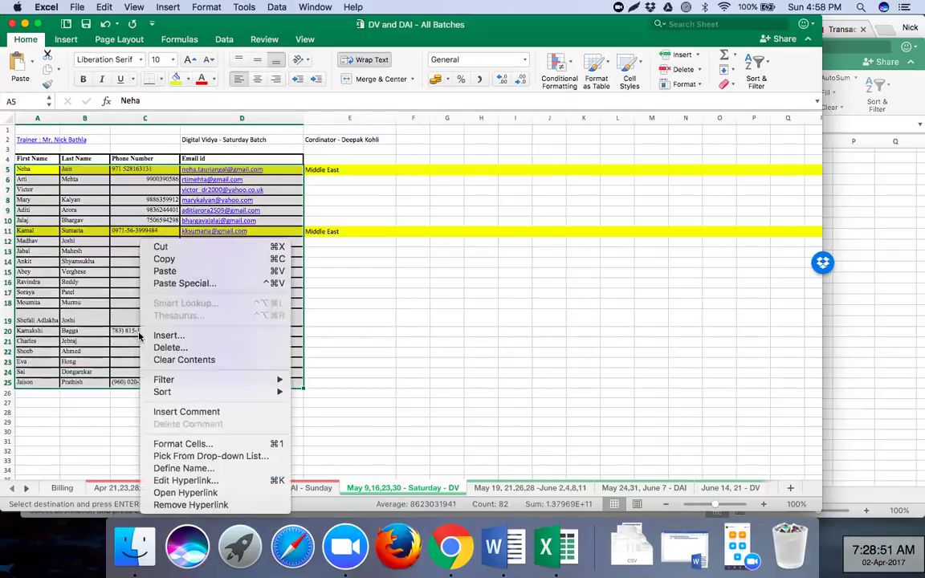
{"action": "left_click", "coordinate": [186, 261]}
- Go to Workbook1 and select its email column C, cancelling the column menu
{"action": "left_click", "coordinate": [25, 24]}
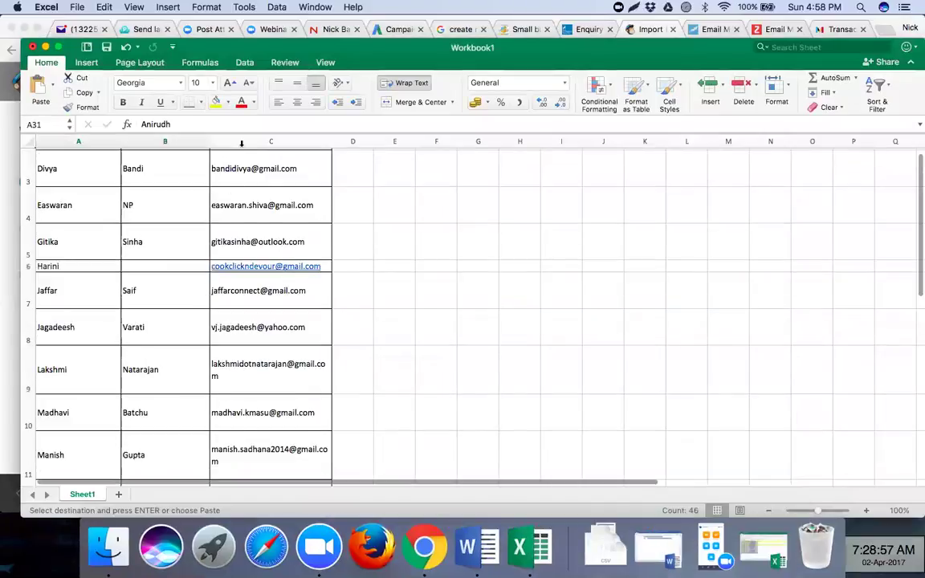
{"action": "scroll", "coordinate": [206, 296], "scroll_direction": "up", "scroll_amount": 2}
{"action": "left_click", "coordinate": [243, 142]}
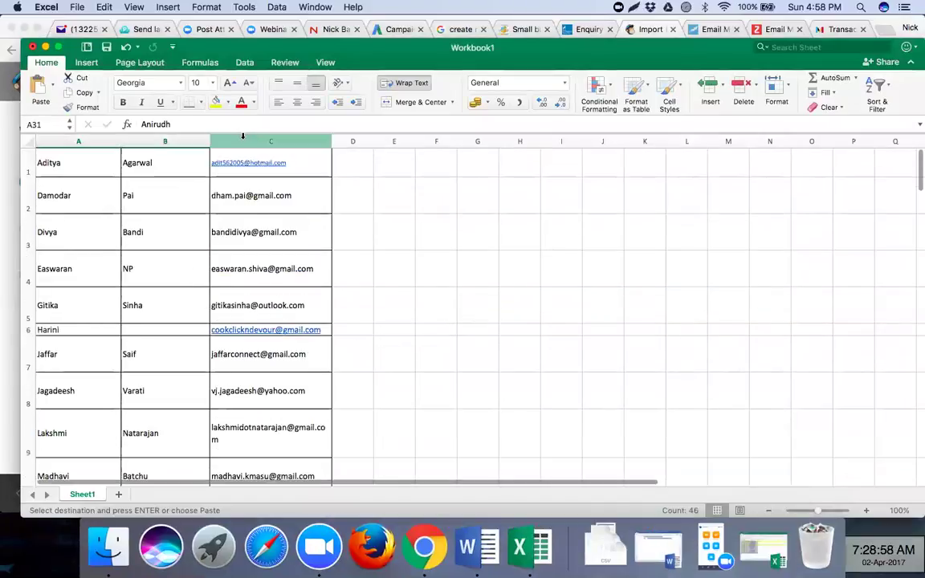
{"action": "right_click", "coordinate": [243, 141]}
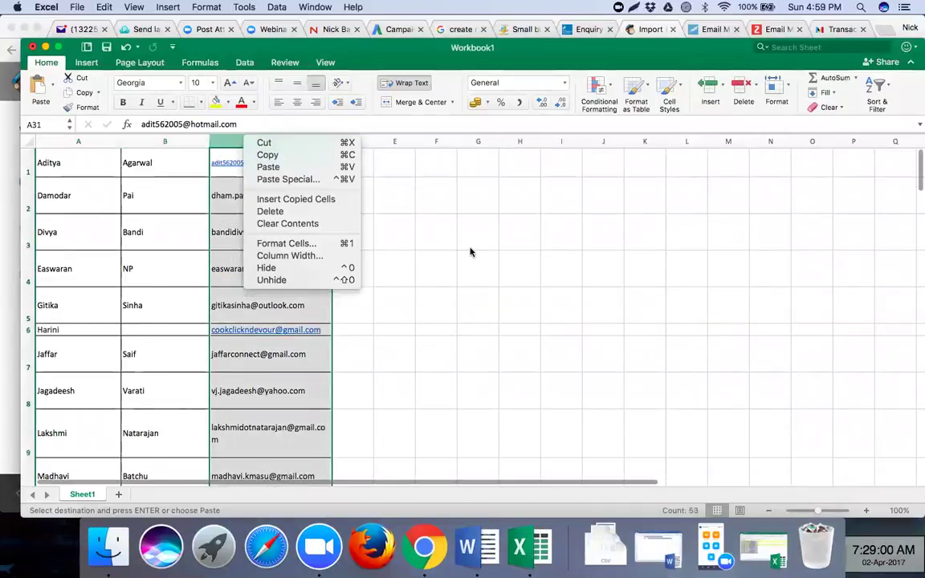
{"action": "key", "text": "Escape"}
- Minimise the Batch Timings folder window and the batches workbook to leave Workbook1 in front
{"action": "key", "text": "super+Tab"}
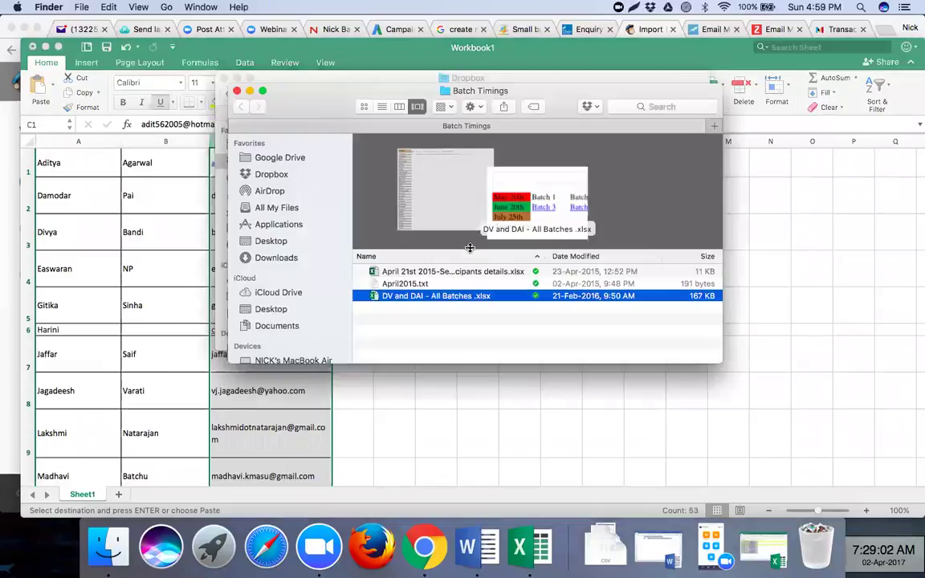
{"action": "key", "text": "super+Tab"}
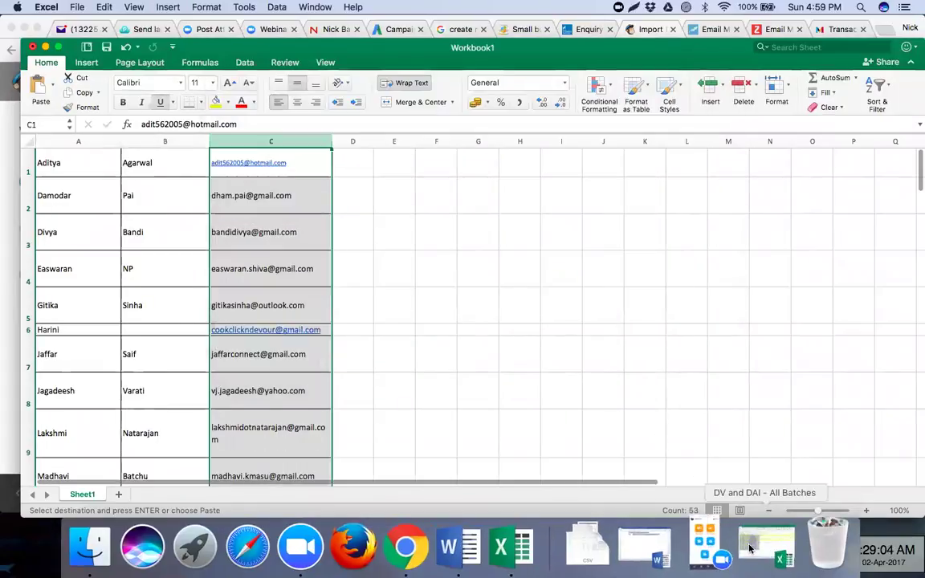
{"action": "key", "text": "super+grave"}
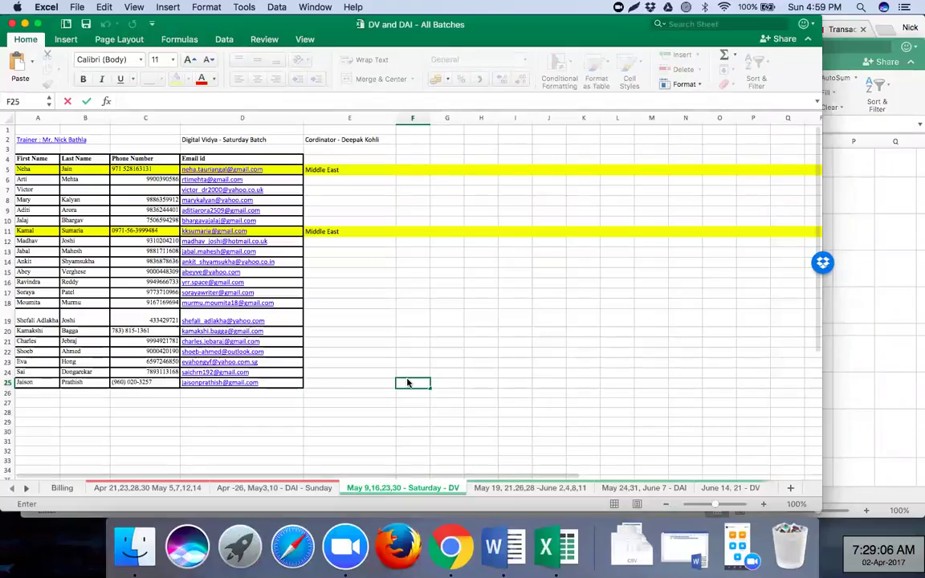
{"action": "key", "text": "super+Tab"}
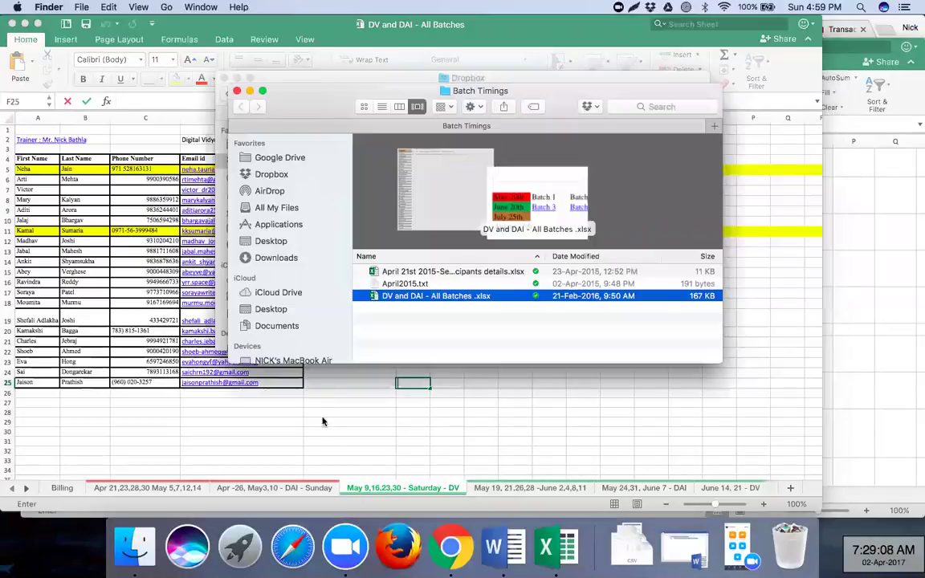
{"action": "key", "text": "super+Tab"}
{"action": "key", "text": "super+Tab"}
{"action": "left_click", "coordinate": [250, 90]}
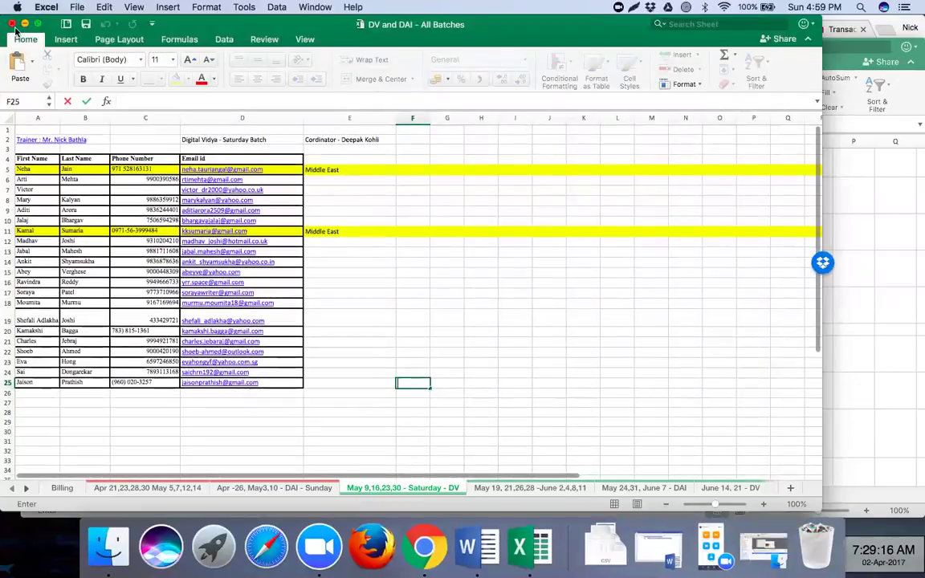
{"action": "left_click", "coordinate": [37, 24]}
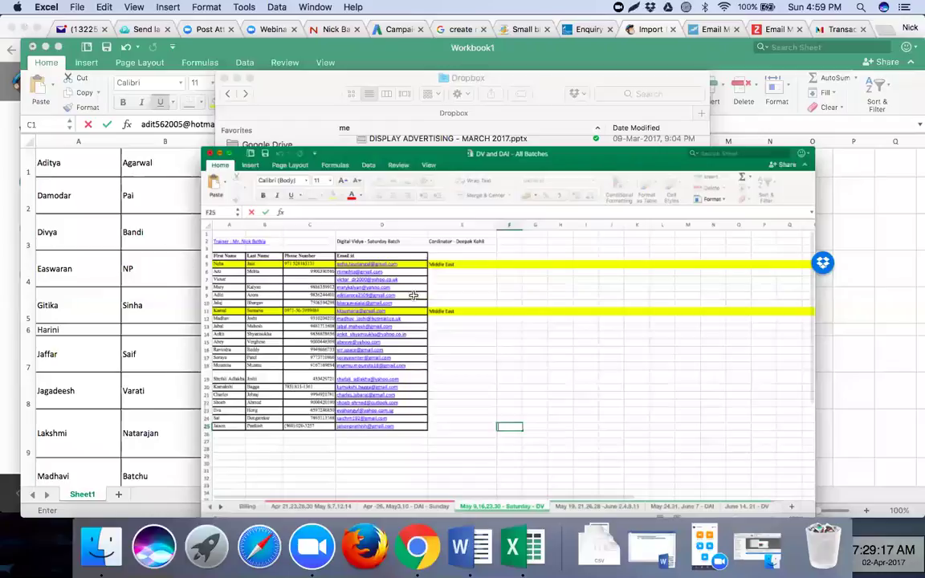
{"action": "key", "text": "super+m"}
- Insert a blank column at column C in Workbook1
{"action": "left_click", "coordinate": [372, 225]}
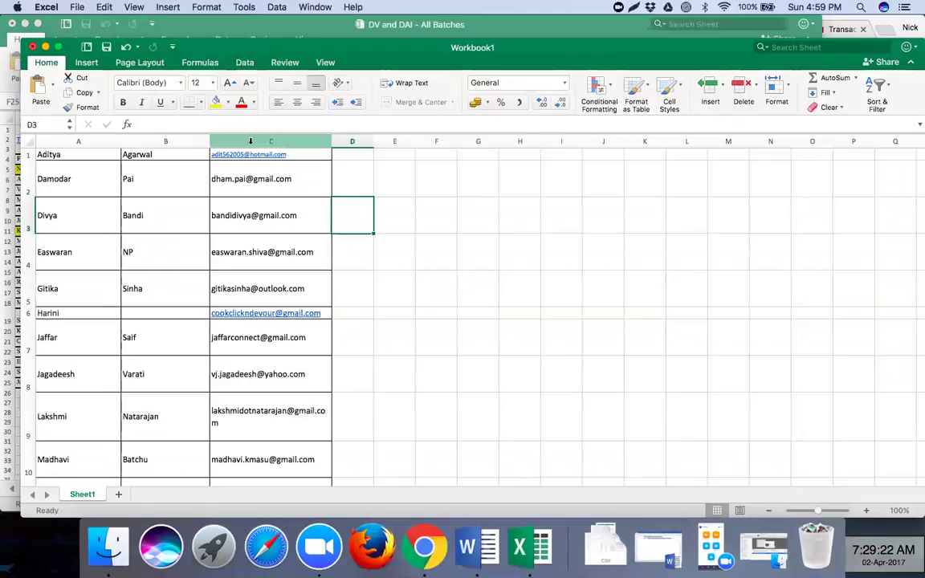
{"action": "right_click", "coordinate": [250, 142]}
{"action": "left_click", "coordinate": [284, 207]}
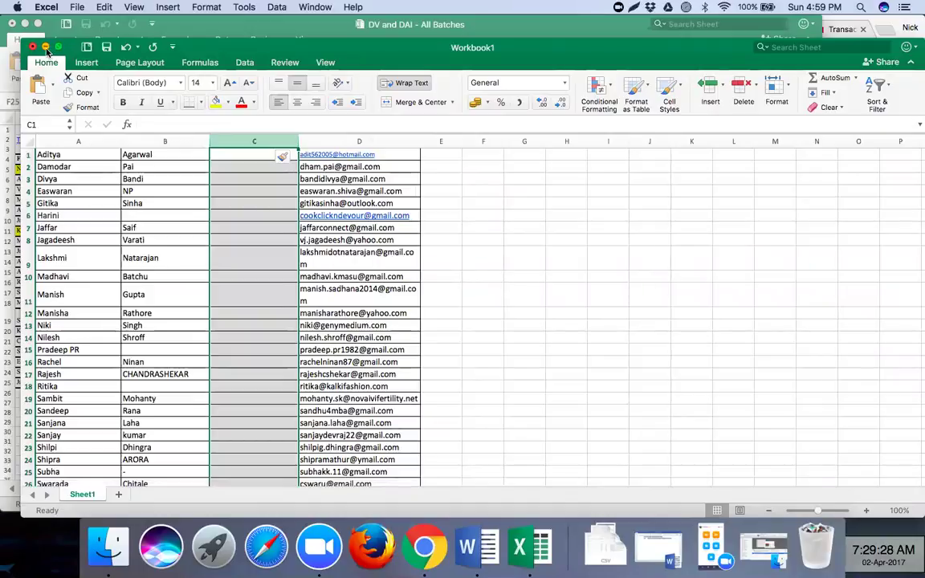
- Copy the Sunday batch's phone numbers in C3:C25 of the DV and DAI workbook
{"action": "left_click", "coordinate": [46, 47]}
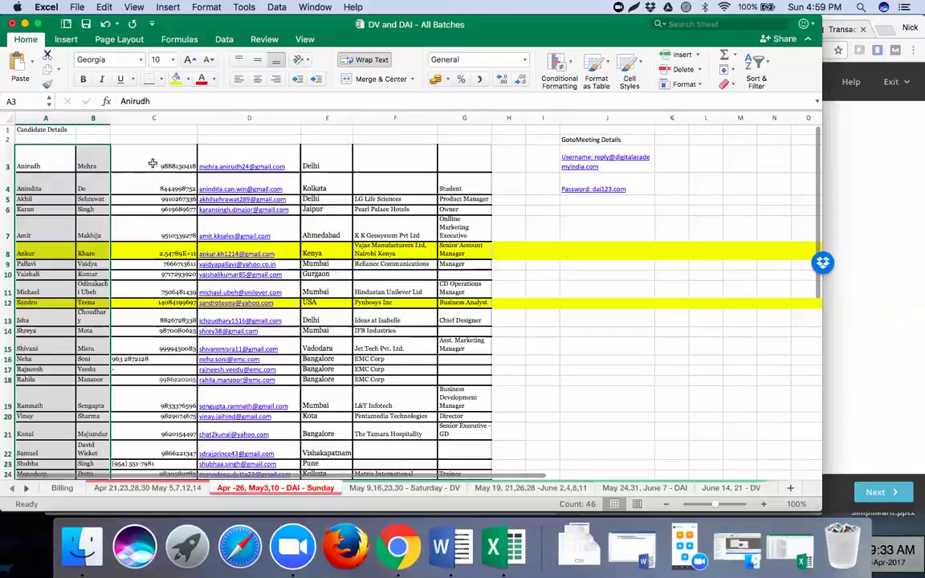
{"action": "left_click_drag", "start_coordinate": [153, 163], "coordinate": [164, 369]}
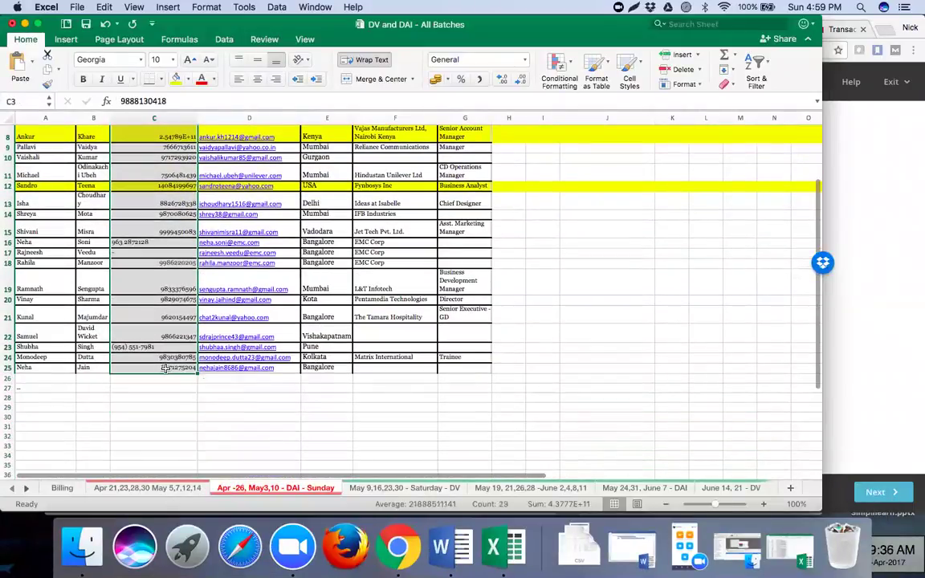
{"action": "key", "text": "super+c"}
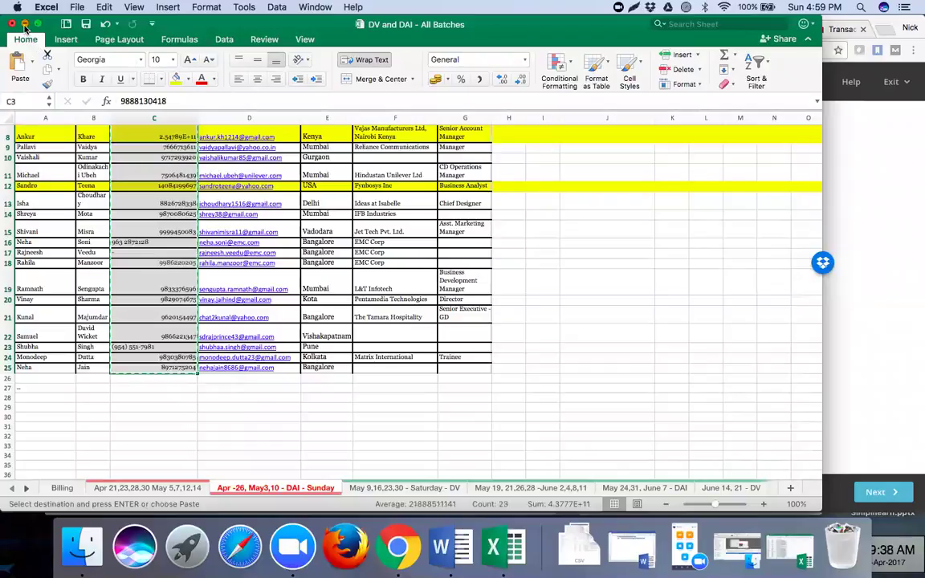
- Paste the phone numbers into Workbook1's new column starting at C31
{"action": "left_click", "coordinate": [25, 24]}
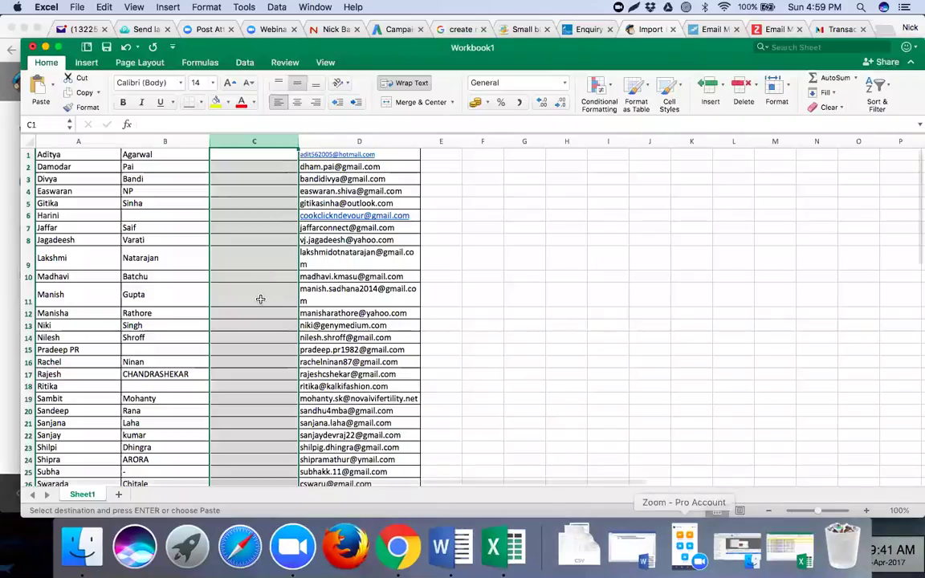
{"action": "left_click", "coordinate": [261, 299]}
{"action": "scroll", "coordinate": [260, 300], "scroll_direction": "down", "scroll_amount": 6}
{"action": "scroll", "coordinate": [260, 299], "scroll_direction": "down", "scroll_amount": 2}
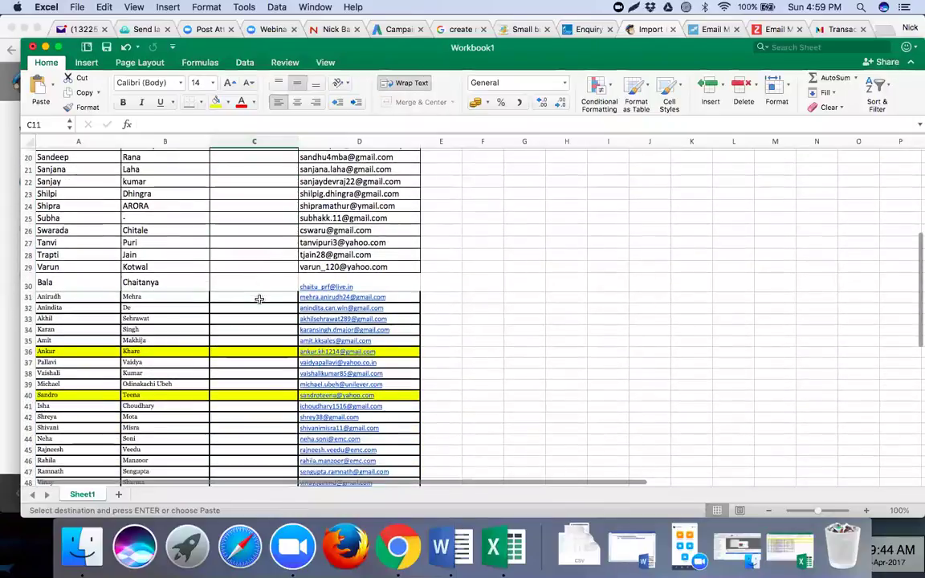
{"action": "left_click", "coordinate": [253, 294]}
{"action": "key", "text": "super+v"}
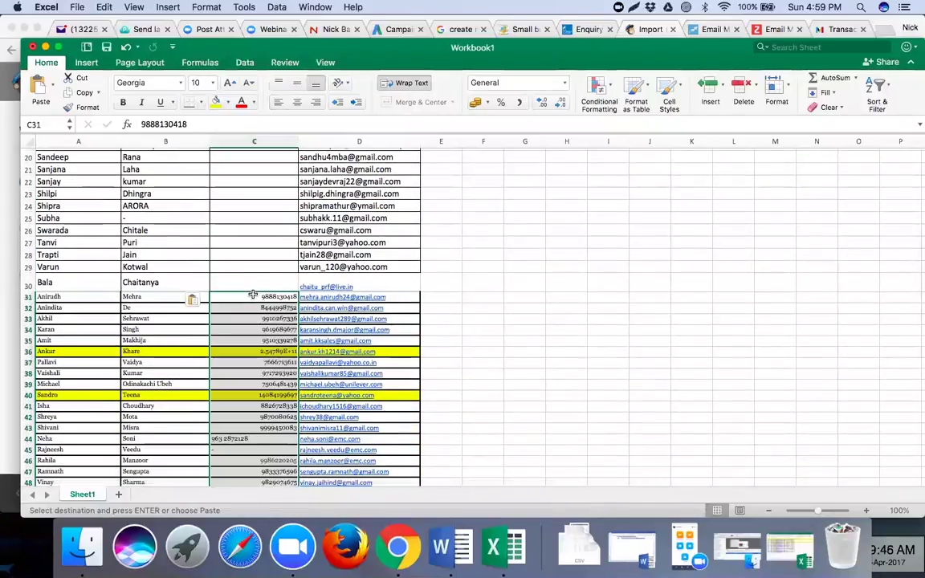
{"action": "left_click", "coordinate": [78, 7]}
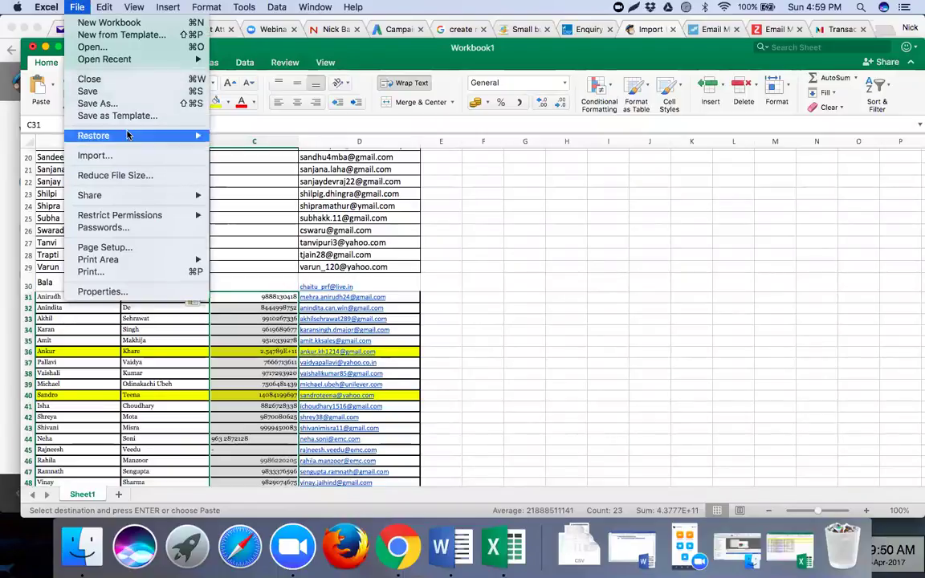
- Save Workbook1 as an .xlsx on the Desktop, renamed to the Digital Marketing Students title
{"action": "left_click", "coordinate": [139, 107]}
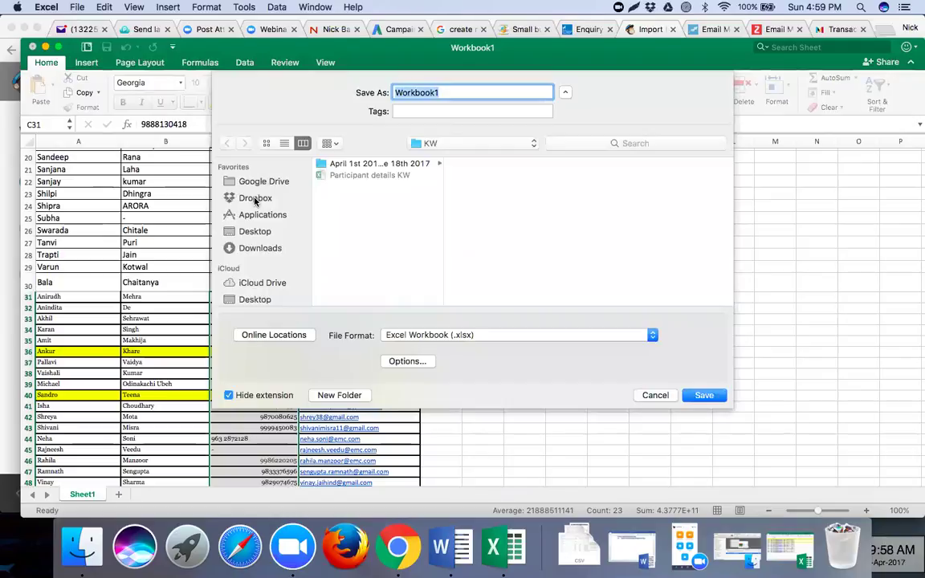
{"action": "left_click", "coordinate": [256, 200]}
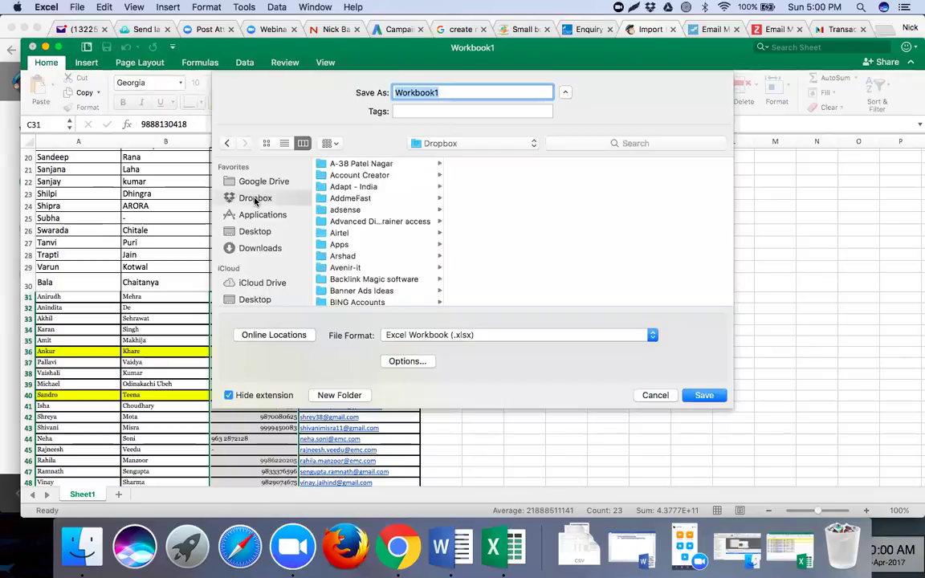
{"action": "left_click", "coordinate": [380, 222]}
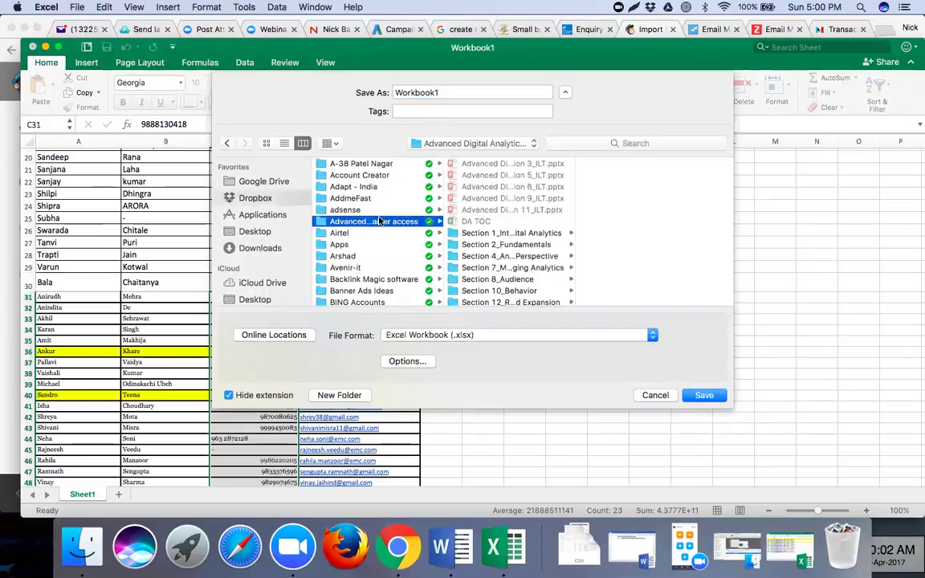
{"action": "key", "text": "Right"}
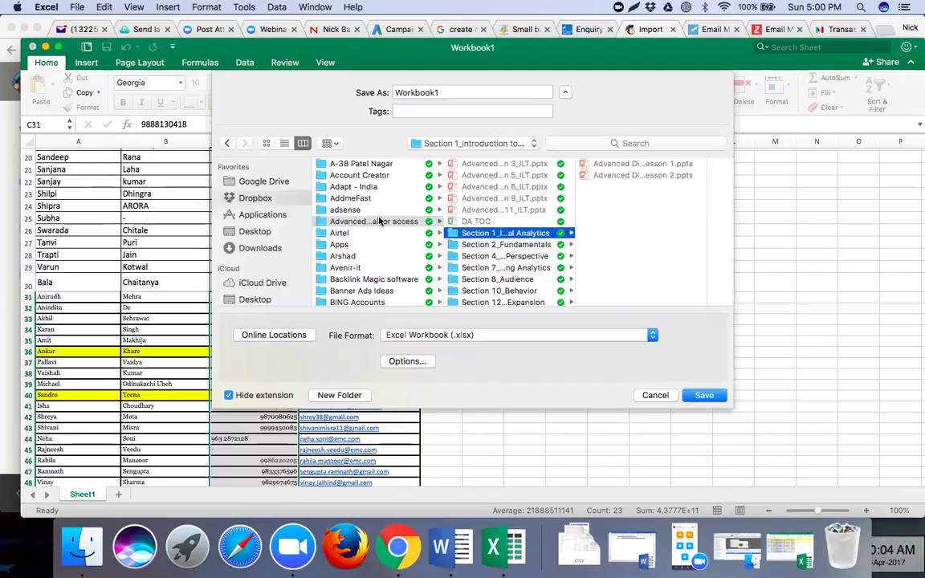
{"action": "left_click", "coordinate": [366, 245]}
{"action": "key", "text": "Right"}
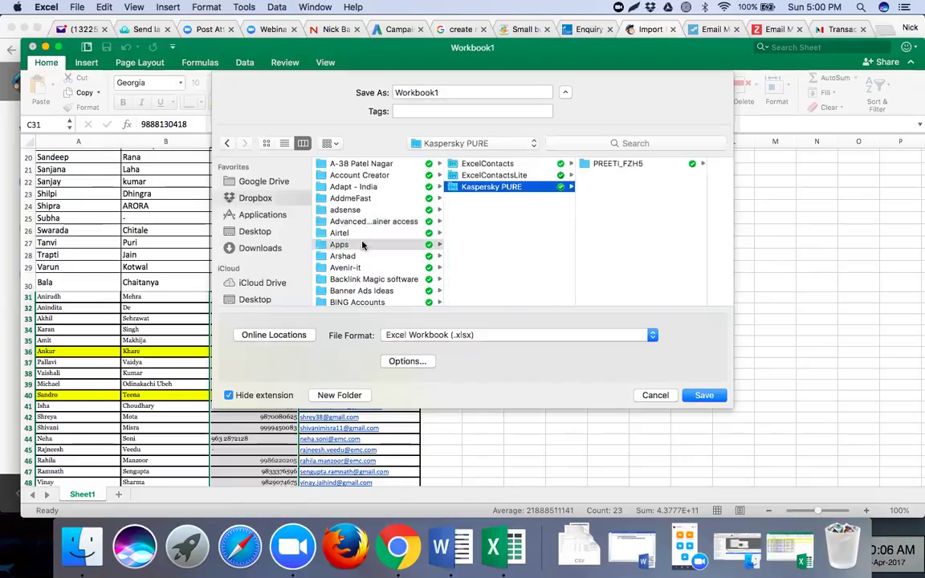
{"action": "left_click", "coordinate": [265, 233]}
{"action": "left_click_drag", "start_coordinate": [459, 93], "coordinate": [355, 88]}
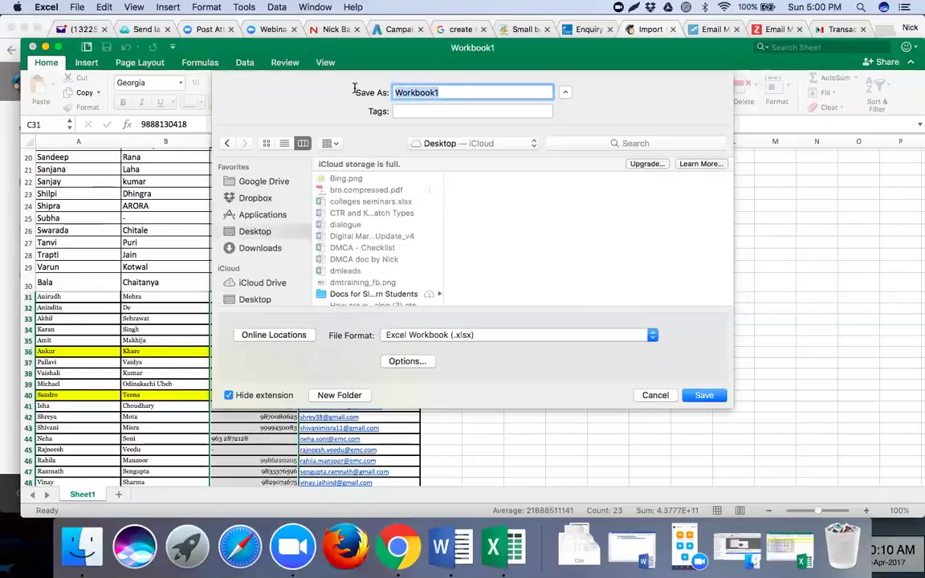
{"action": "type", "text": "Nick's Digital Marketing Students"}
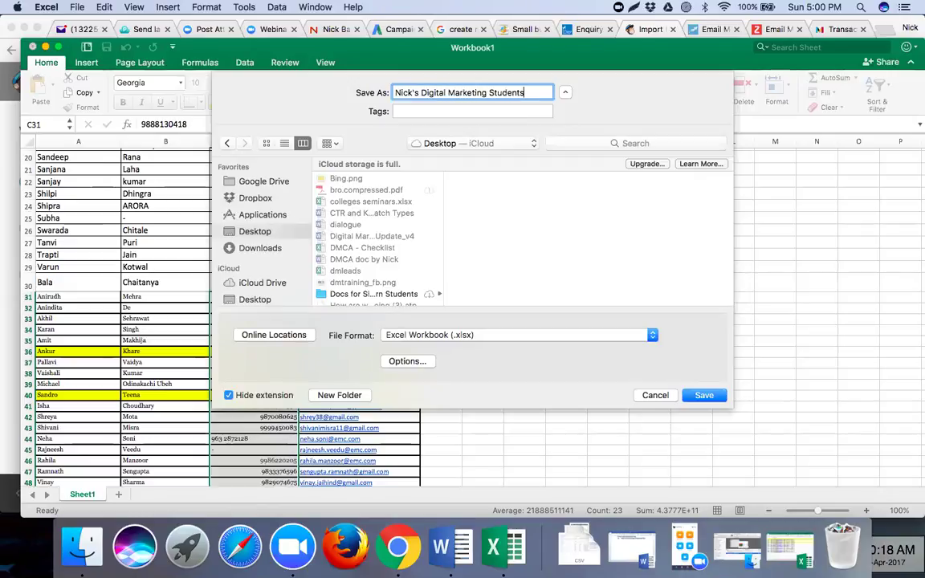
{"action": "left_click", "coordinate": [704, 396]}
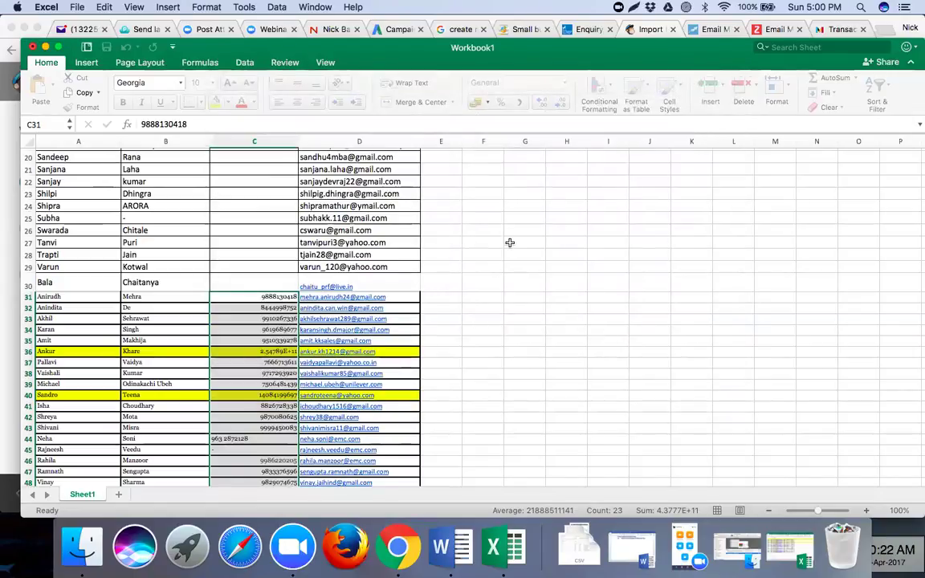
- Save a copy of the student list to the Desktop as CSV UTF-8 (Comma delimited) (.csv)
{"action": "left_click", "coordinate": [77, 7]}
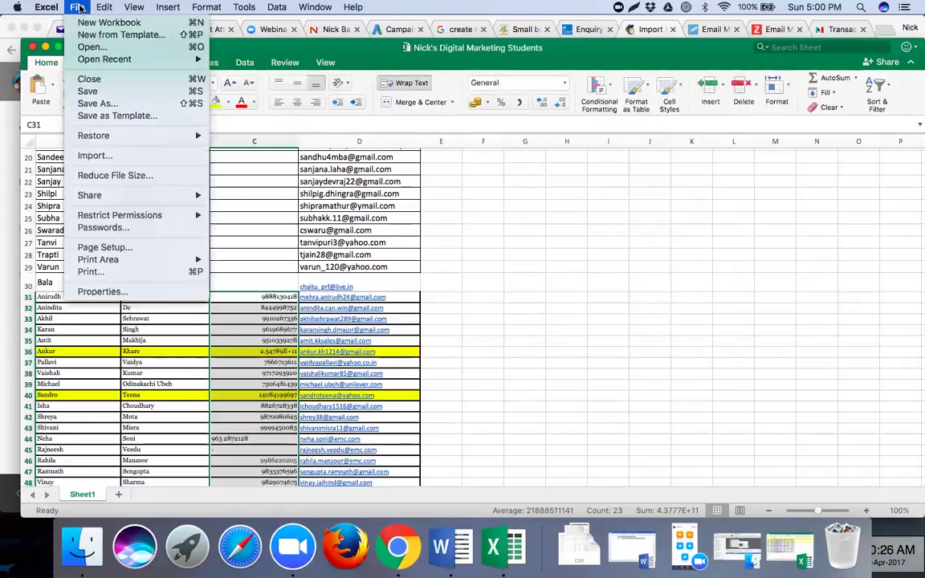
{"action": "left_click", "coordinate": [108, 104]}
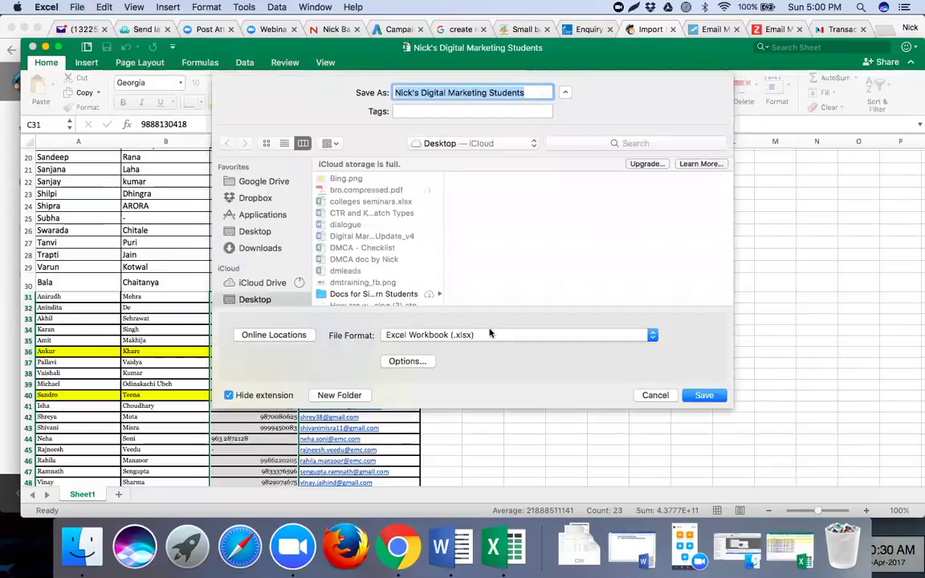
{"action": "left_click", "coordinate": [497, 336]}
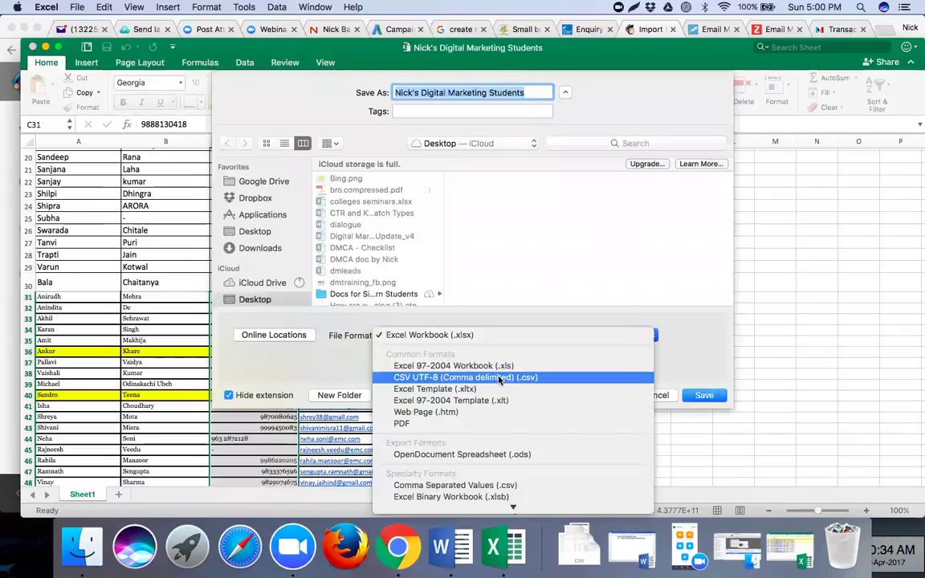
{"action": "left_click", "coordinate": [550, 380]}
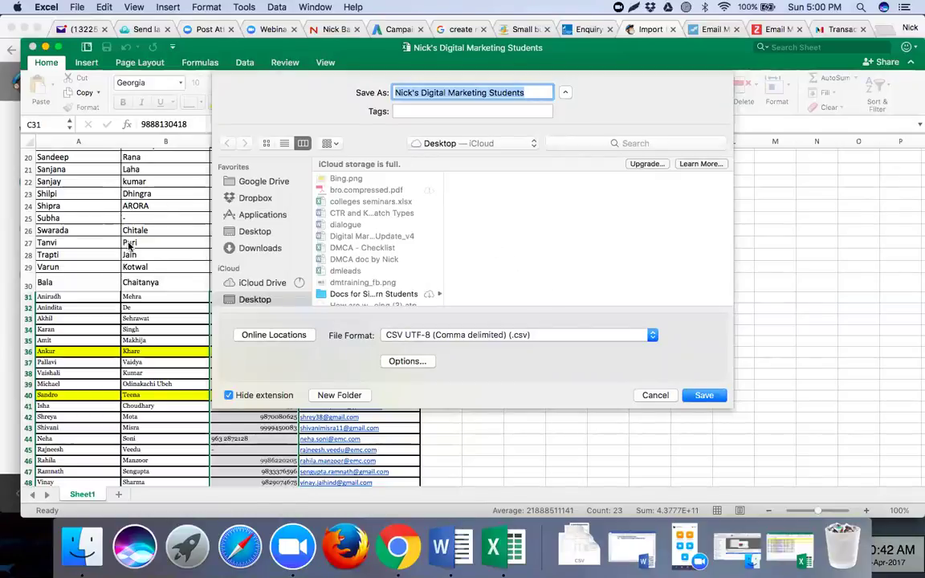
{"action": "left_click", "coordinate": [426, 339]}
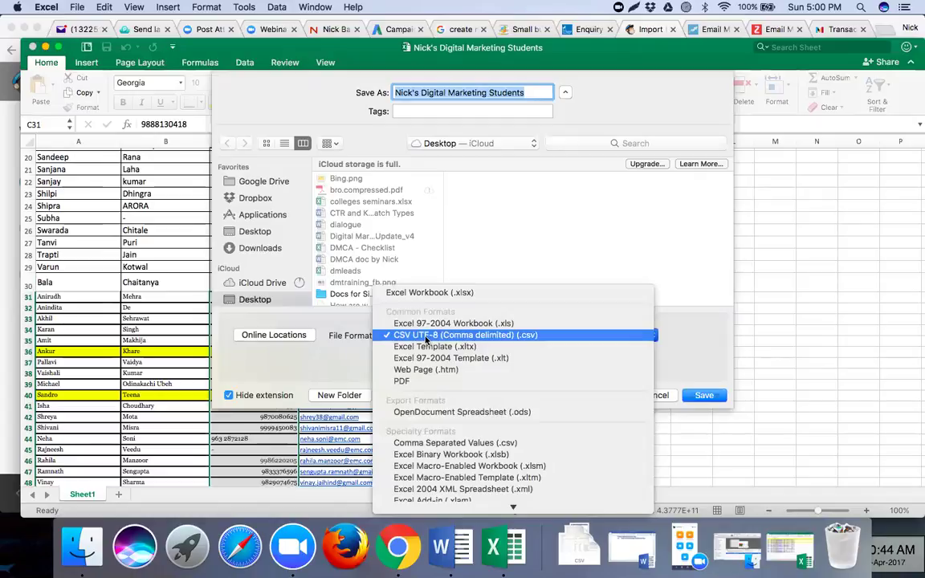
{"action": "left_click", "coordinate": [427, 338]}
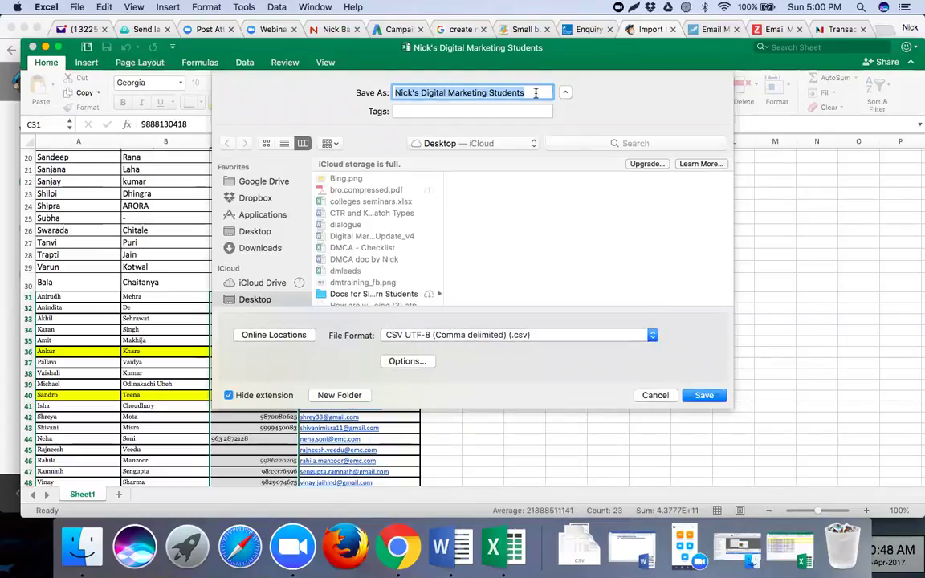
{"action": "left_click", "coordinate": [536, 92]}
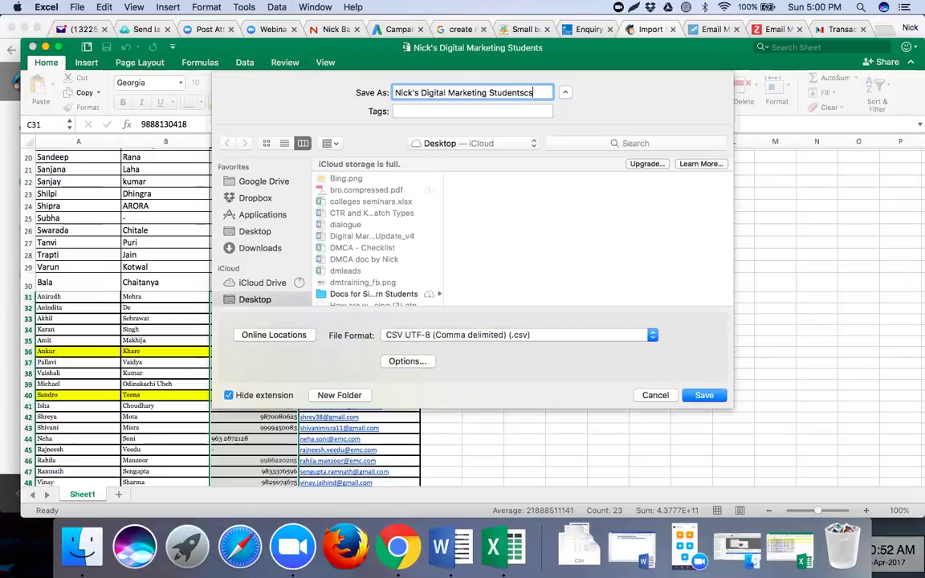
{"action": "left_click", "coordinate": [703, 396]}
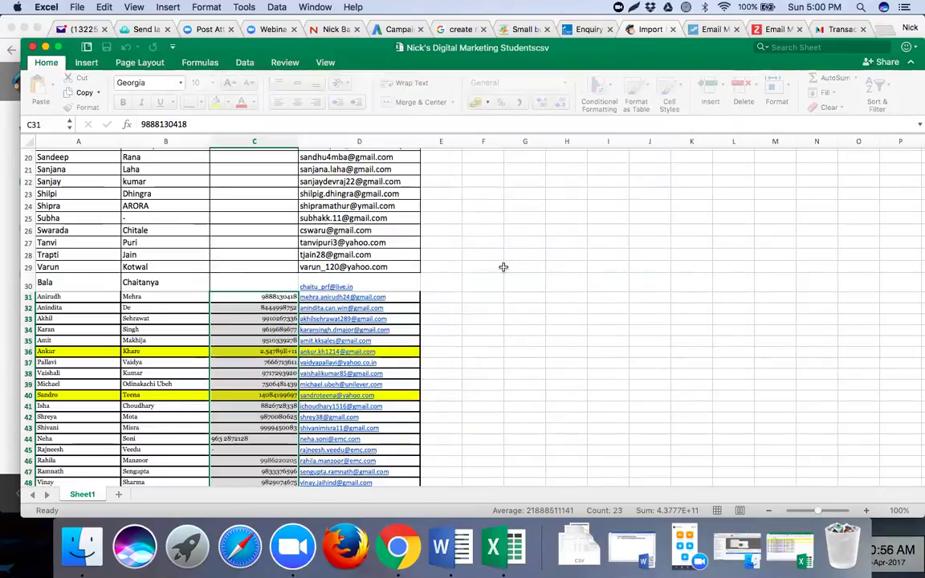
- Back in MailChimp, continue the import with 'CSV or tab-delimited text file' selected
{"action": "left_click", "coordinate": [4, 191]}
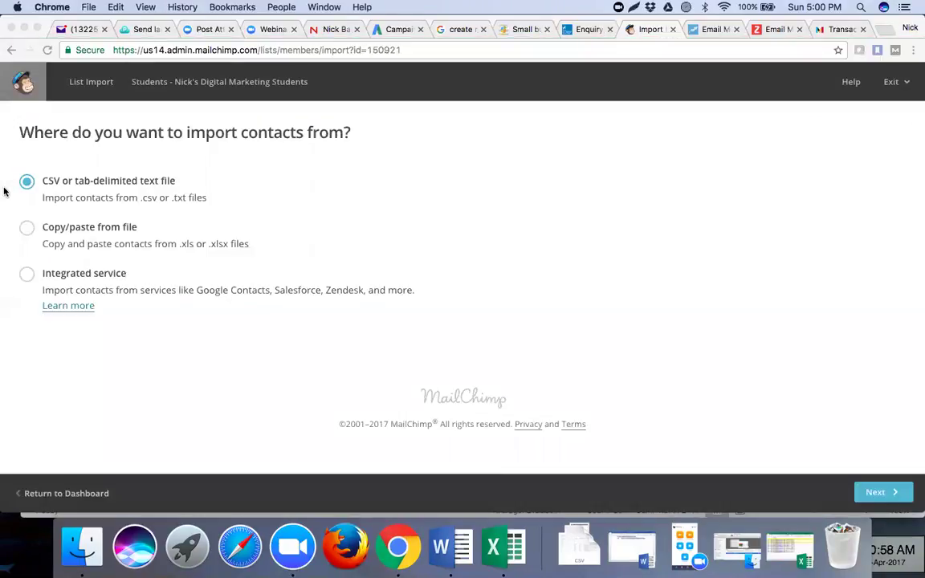
{"action": "left_click", "coordinate": [130, 200]}
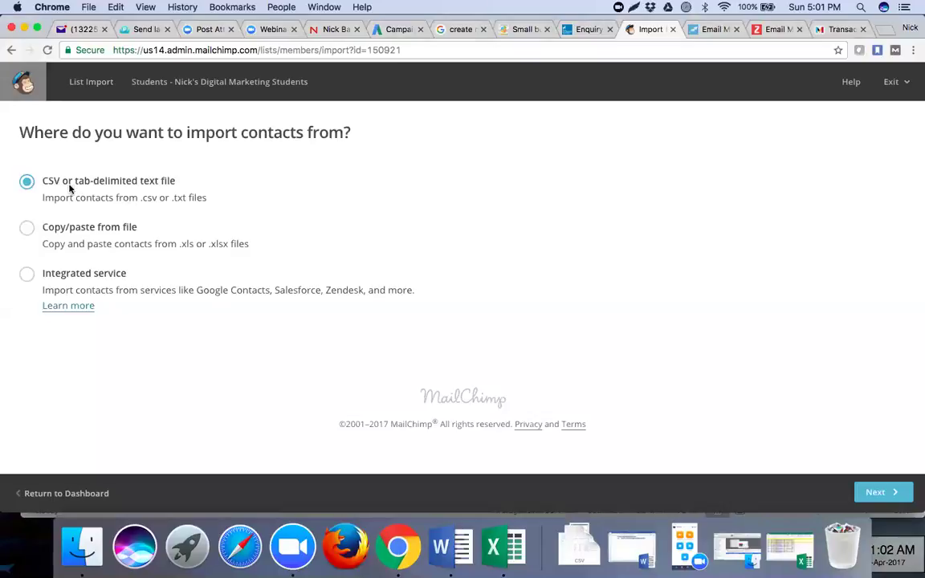
{"action": "left_click", "coordinate": [875, 493]}
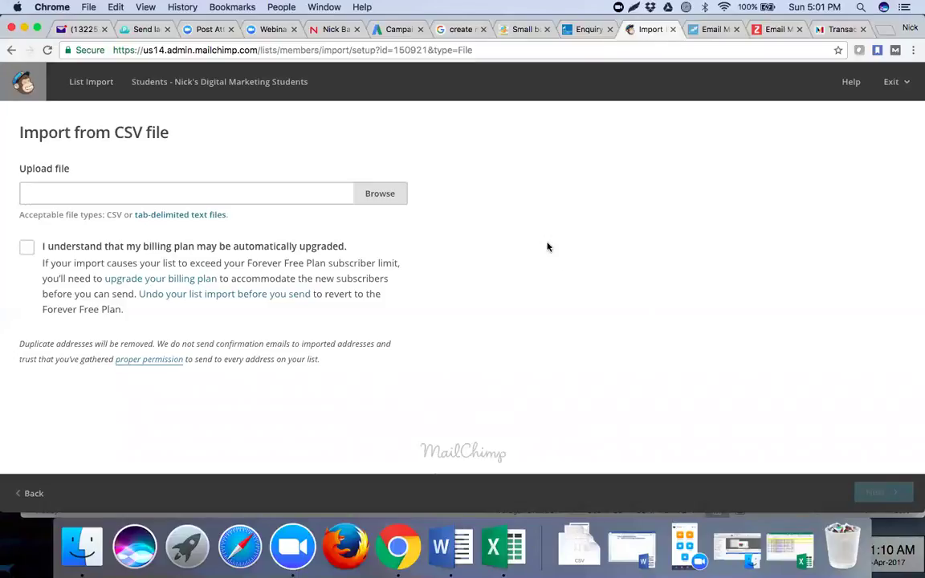
- Attach the Digital Marketing Students .csv file from the Desktop as the upload
{"action": "left_click", "coordinate": [378, 199]}
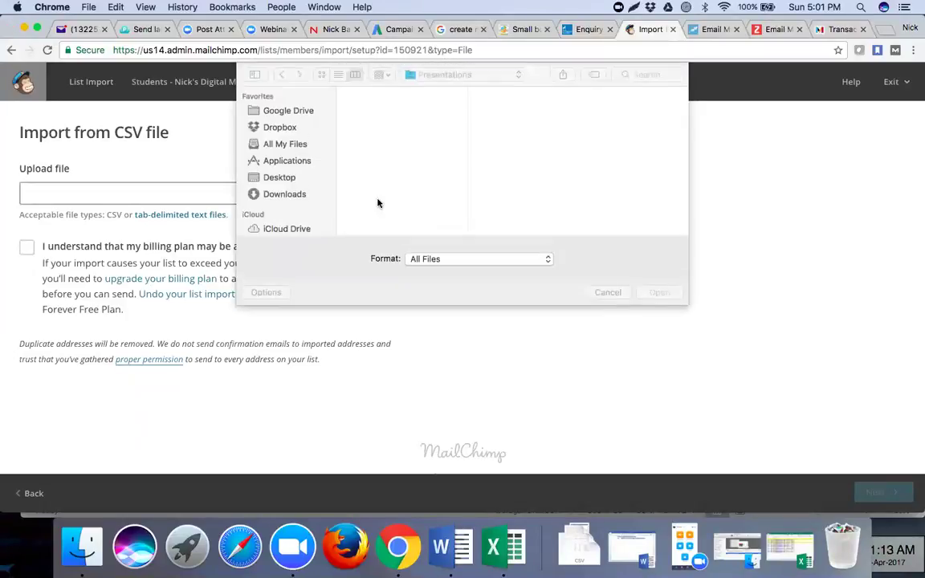
{"action": "left_click", "coordinate": [279, 178]}
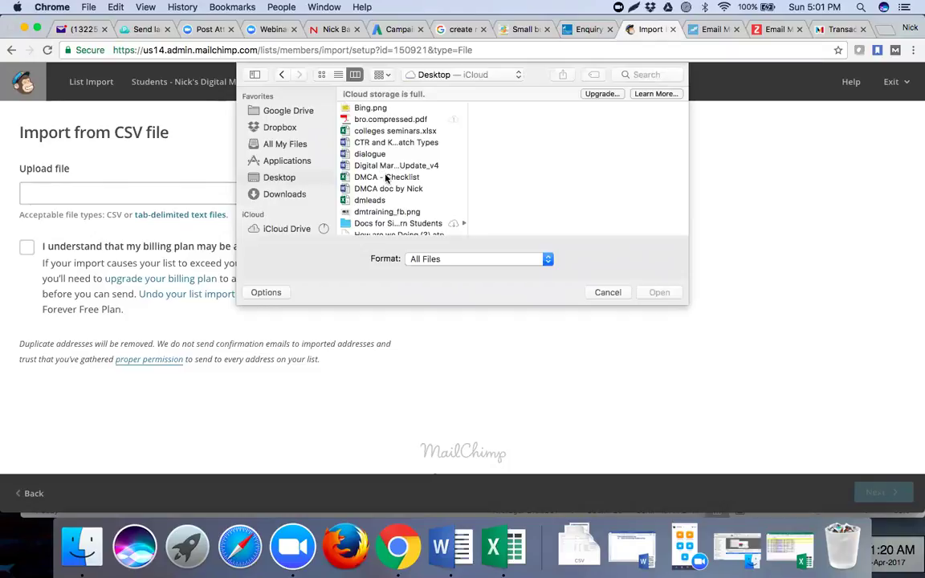
{"action": "scroll", "coordinate": [386, 177], "scroll_direction": "down", "scroll_amount": 1}
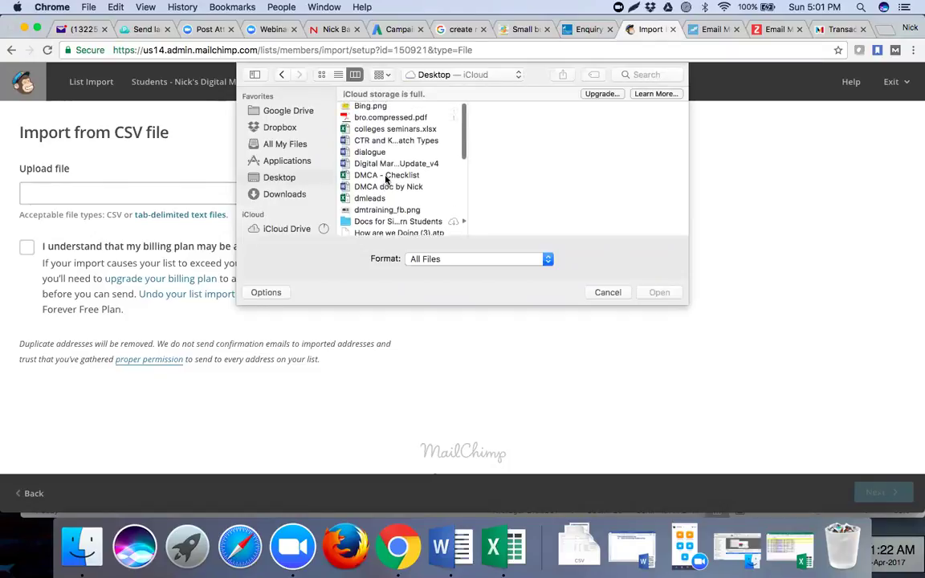
{"action": "scroll", "coordinate": [386, 180], "scroll_direction": "down", "scroll_amount": 10}
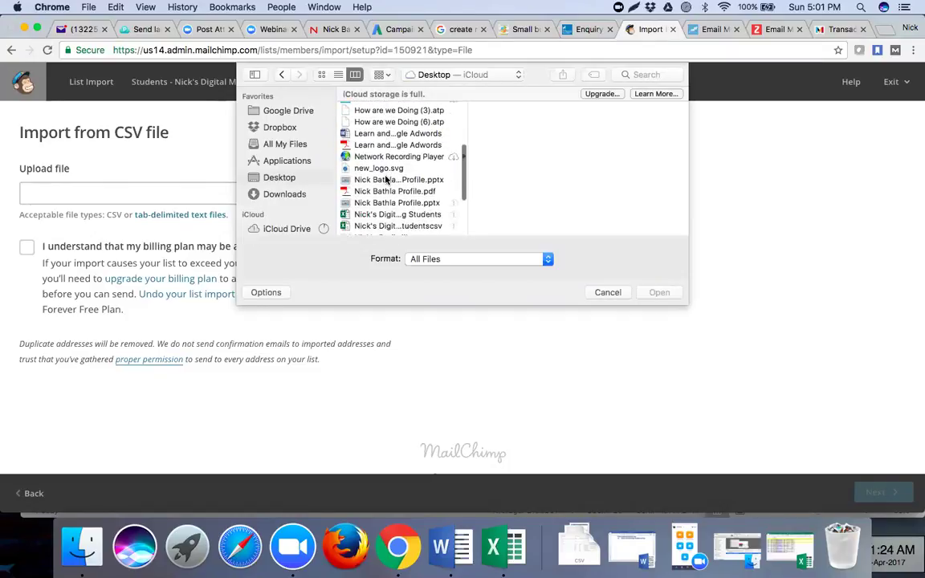
{"action": "scroll", "coordinate": [386, 179], "scroll_direction": "down", "scroll_amount": 1}
{"action": "scroll", "coordinate": [386, 179], "scroll_direction": "up", "scroll_amount": 4}
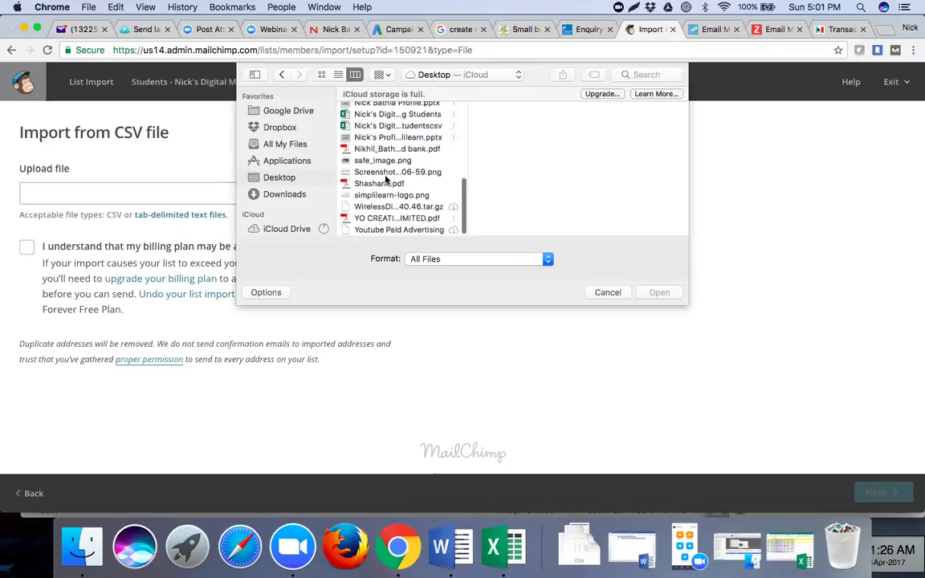
{"action": "scroll", "coordinate": [387, 177], "scroll_direction": "up", "scroll_amount": 1}
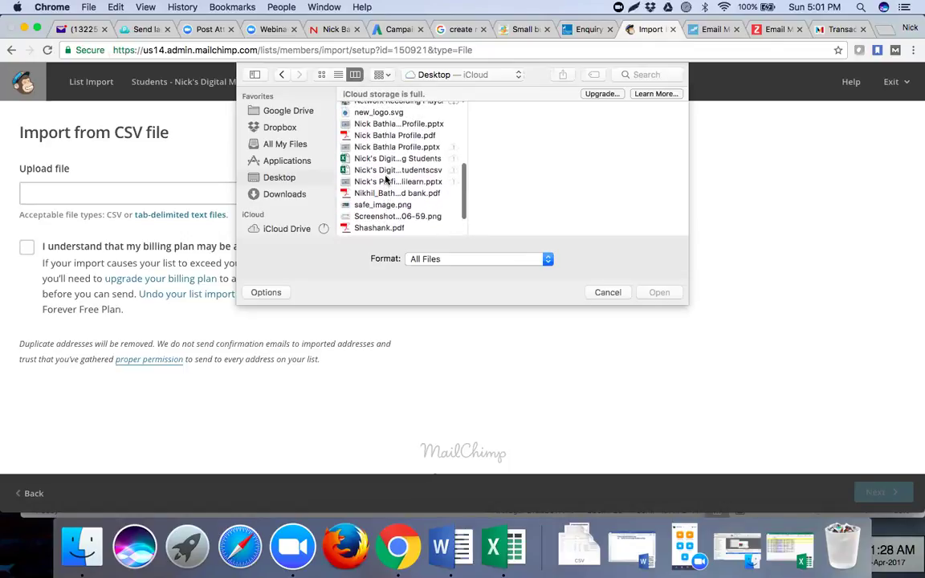
{"action": "left_click", "coordinate": [389, 170]}
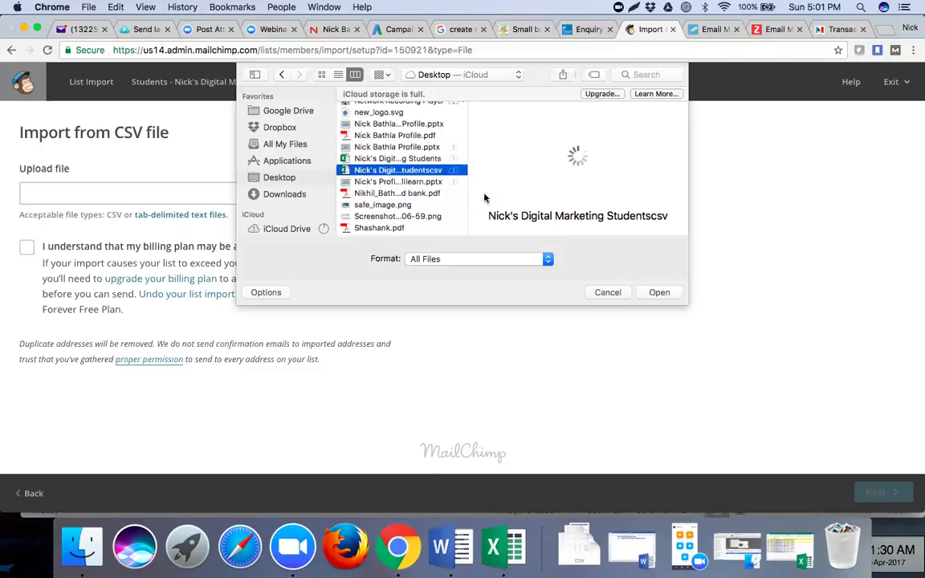
{"action": "left_click", "coordinate": [658, 293]}
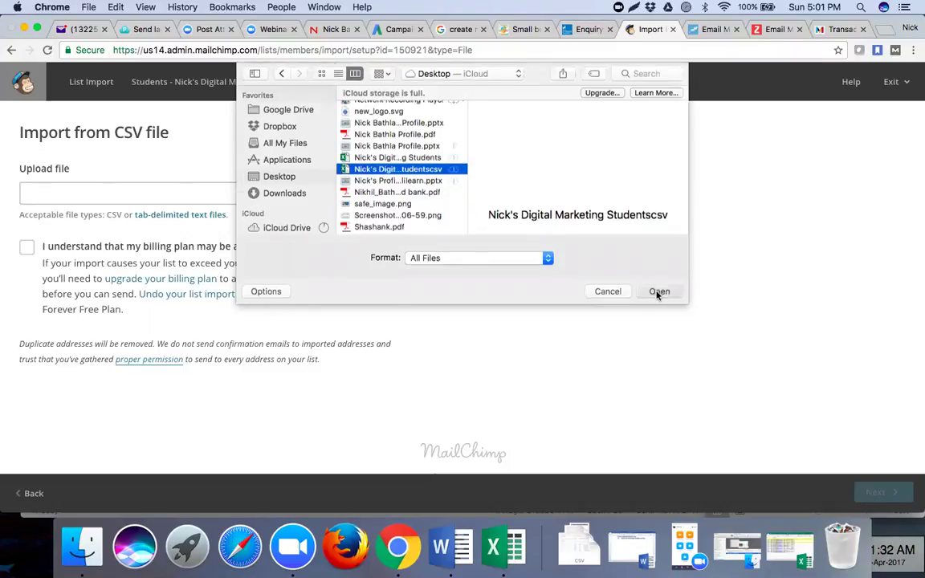
- Accept the billing-plan upgrade notice and map the first two columns to First Name and Last Name
{"action": "left_click", "coordinate": [27, 249]}
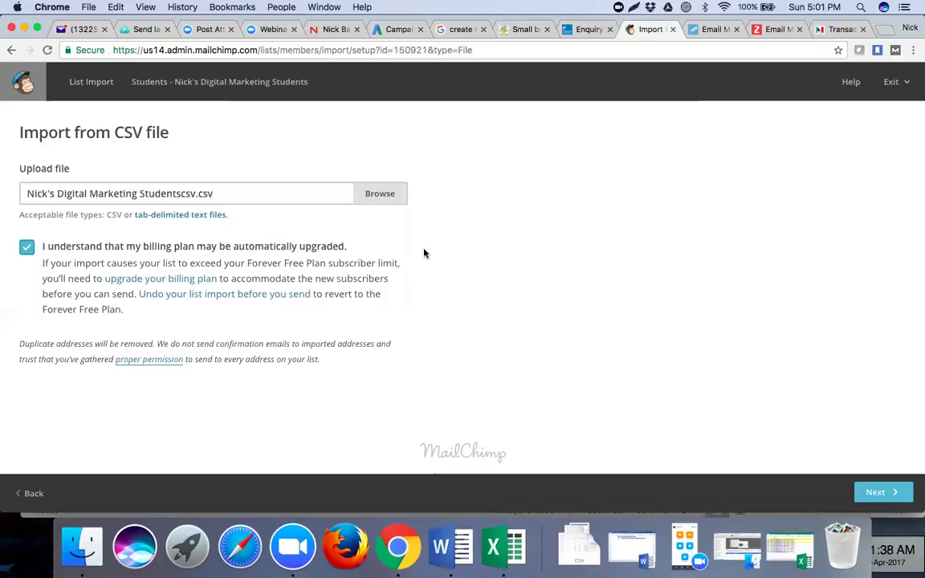
{"action": "left_click", "coordinate": [864, 500]}
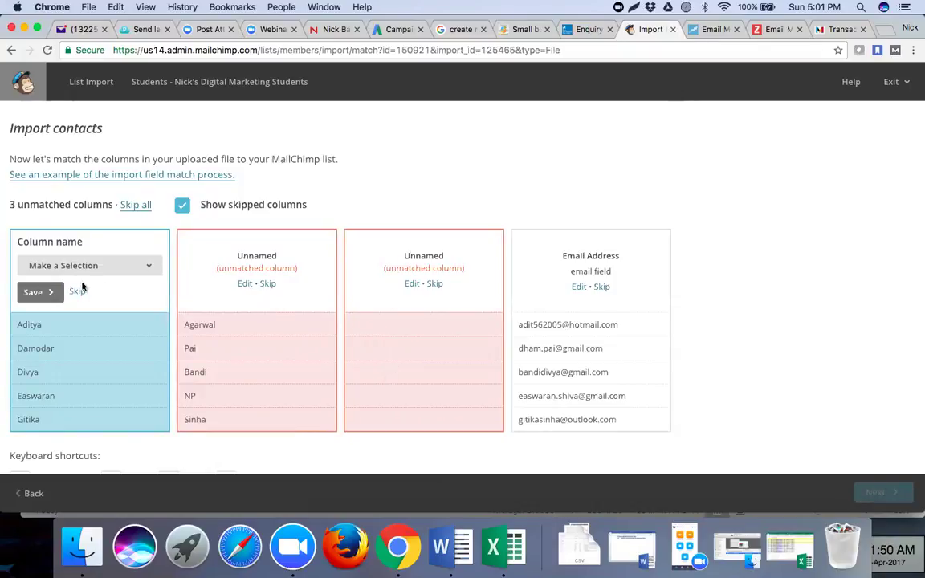
{"action": "left_click", "coordinate": [115, 272]}
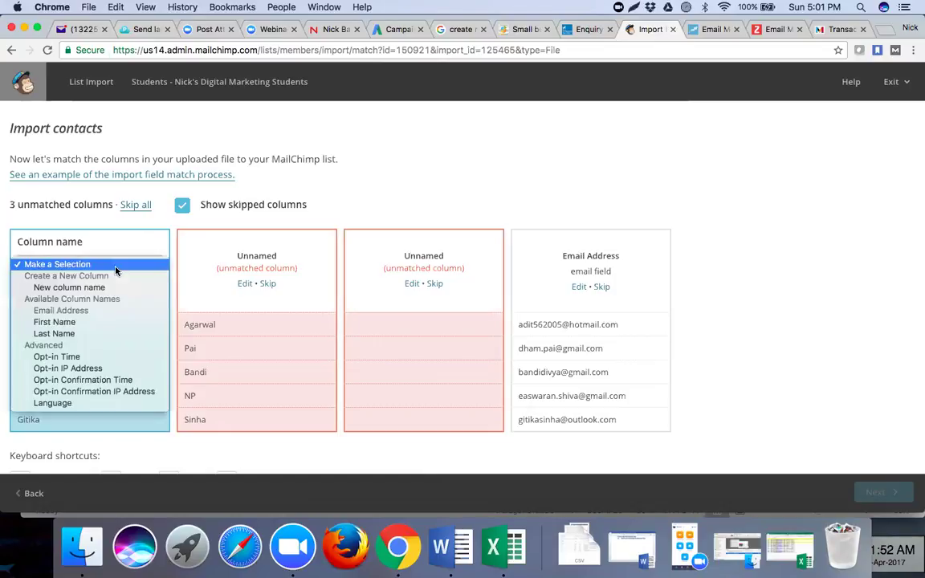
{"action": "left_click", "coordinate": [102, 324]}
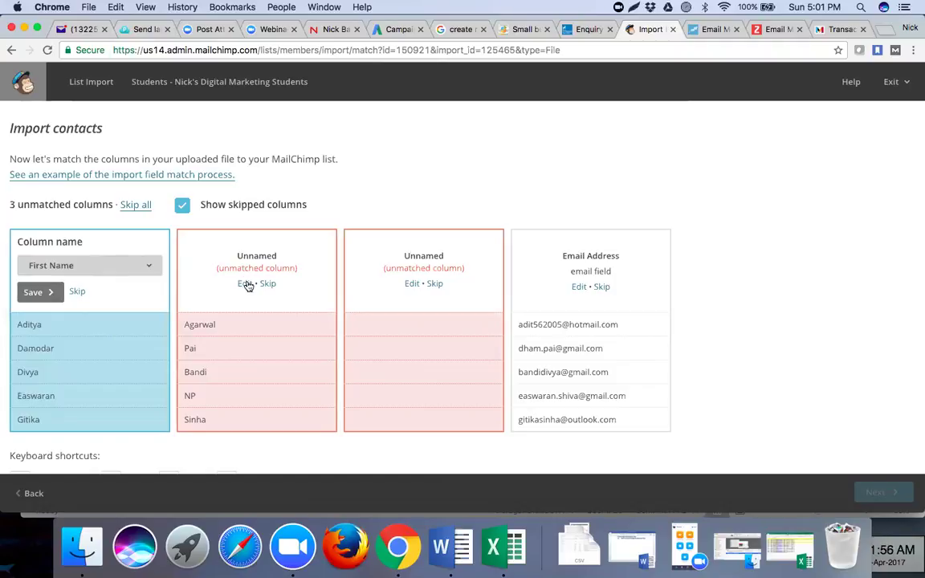
{"action": "left_click", "coordinate": [245, 285]}
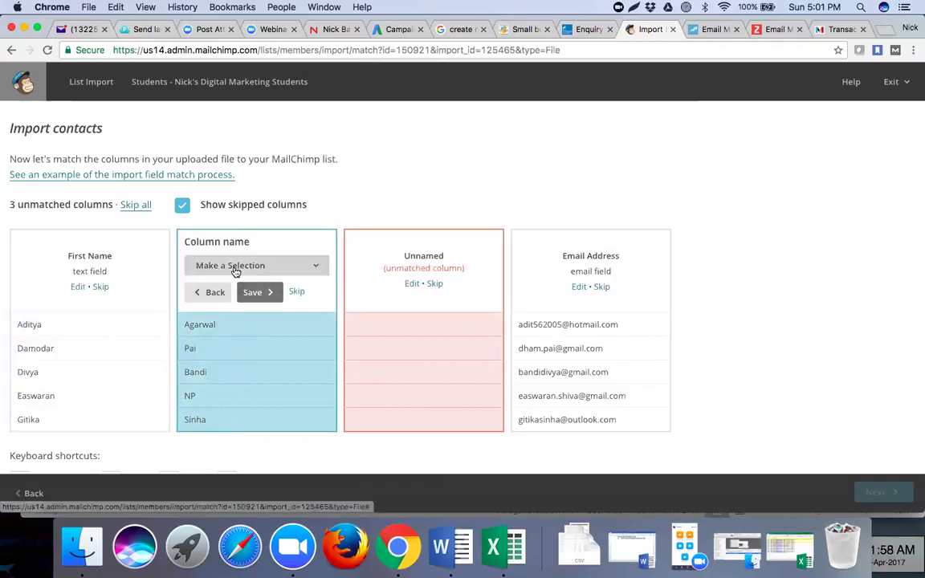
{"action": "left_click", "coordinate": [233, 266]}
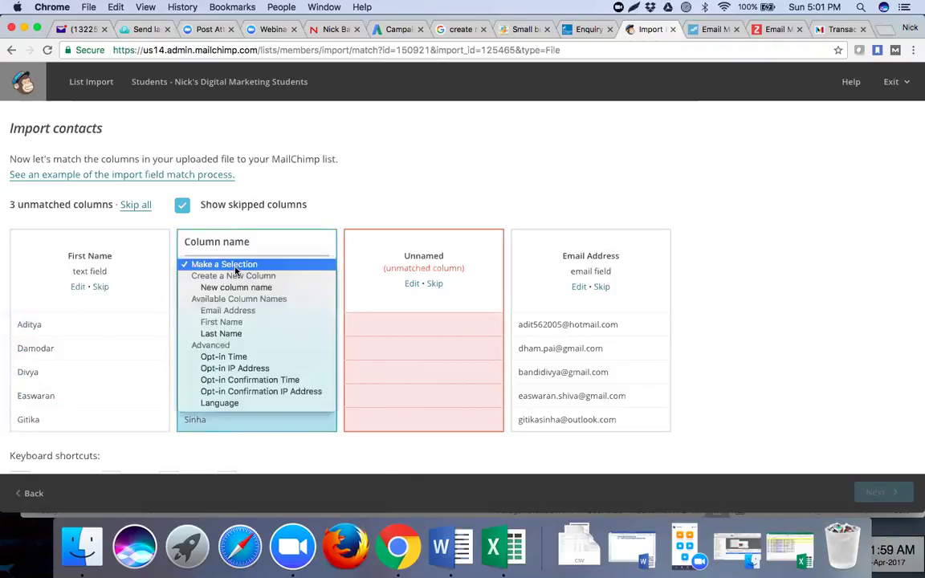
{"action": "left_click", "coordinate": [236, 335]}
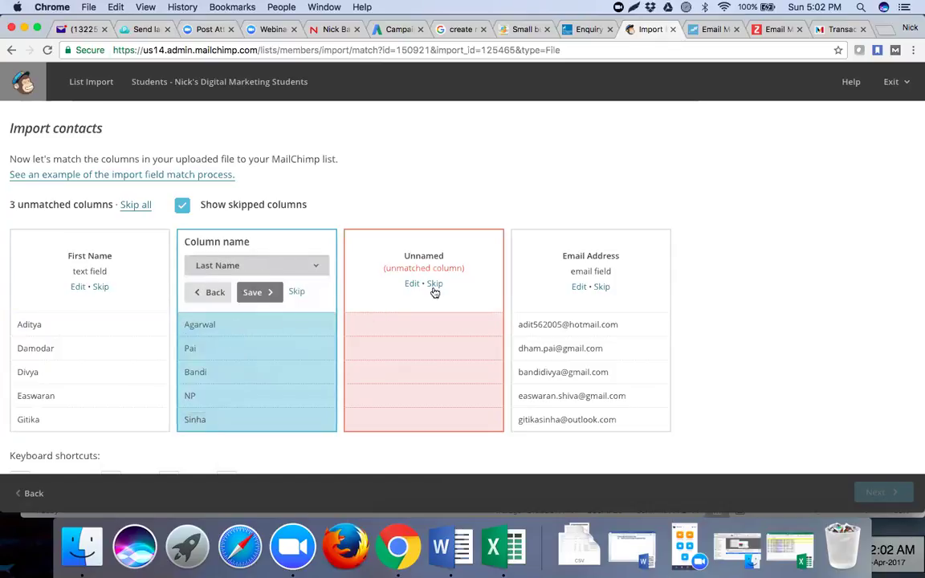
- Map the empty column to a new 'Phone Number' field, confirm Email Address, and proceed to review
{"action": "scroll", "coordinate": [424, 353], "scroll_direction": "down", "scroll_amount": 3}
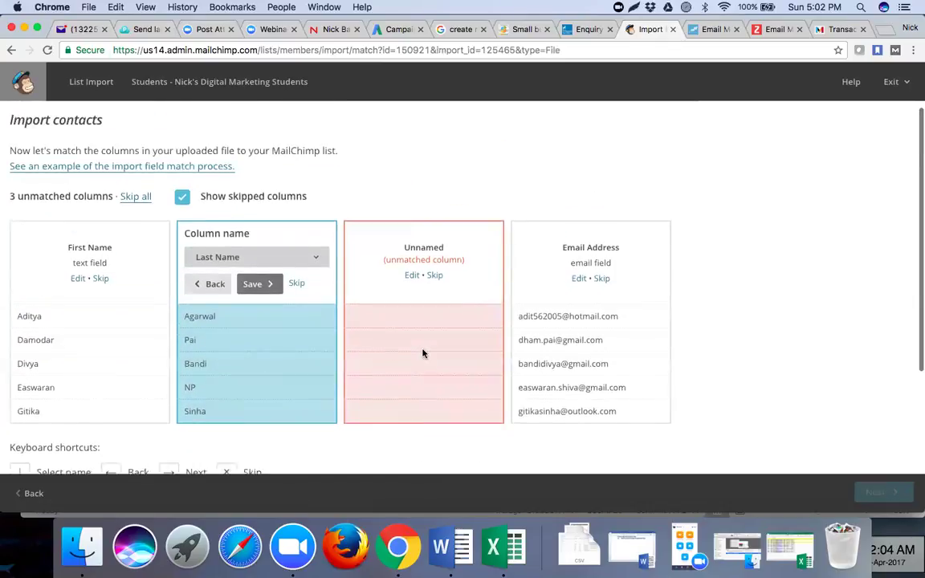
{"action": "left_click", "coordinate": [412, 279]}
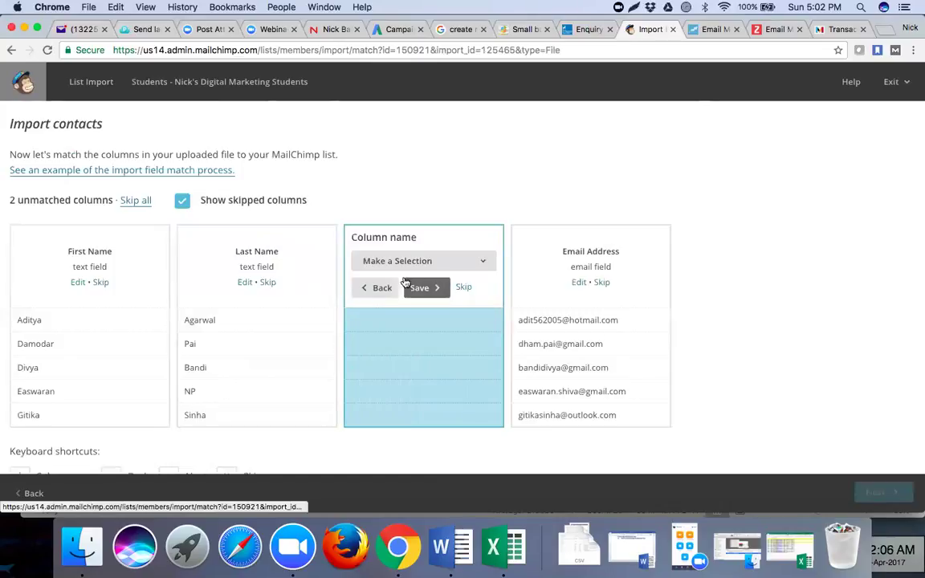
{"action": "left_click", "coordinate": [404, 263]}
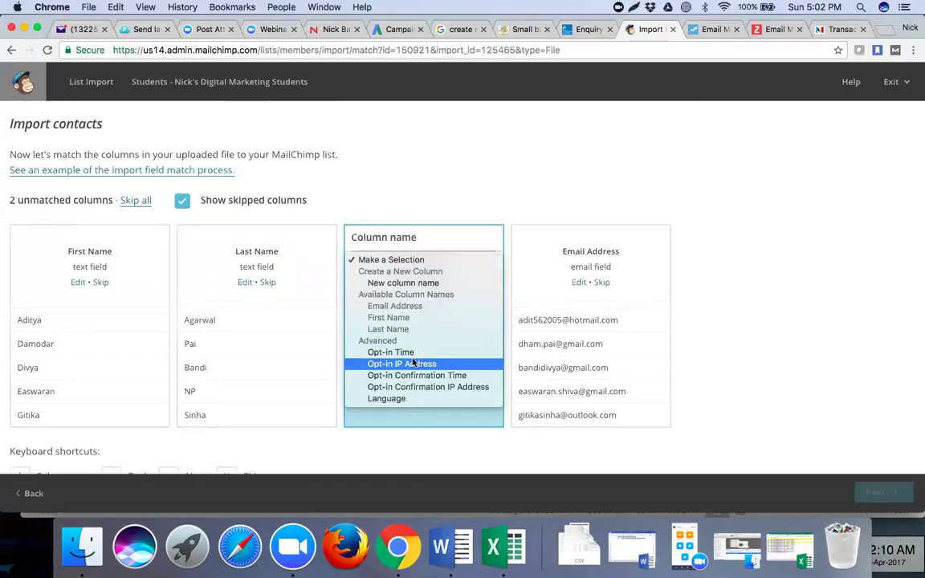
{"action": "left_click", "coordinate": [457, 211]}
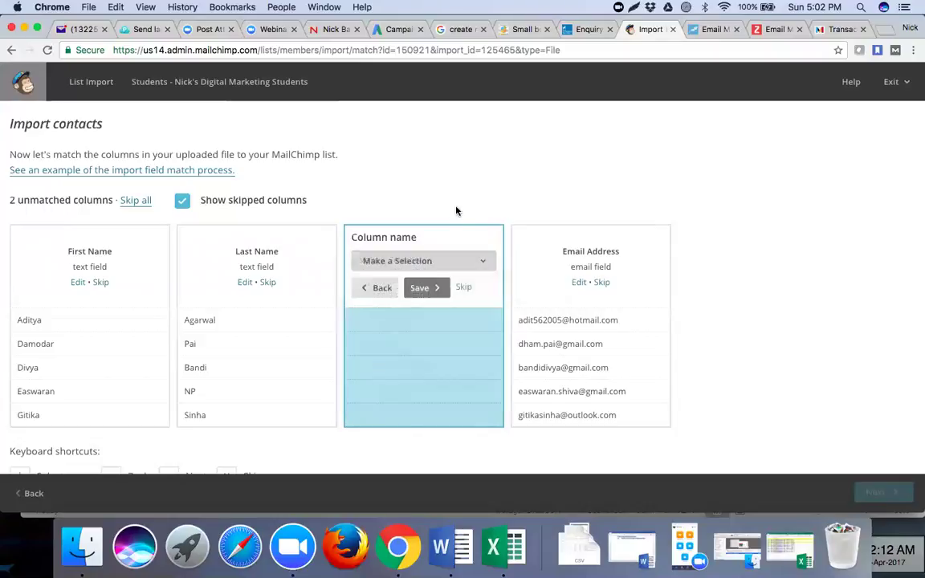
{"action": "left_click", "coordinate": [444, 265]}
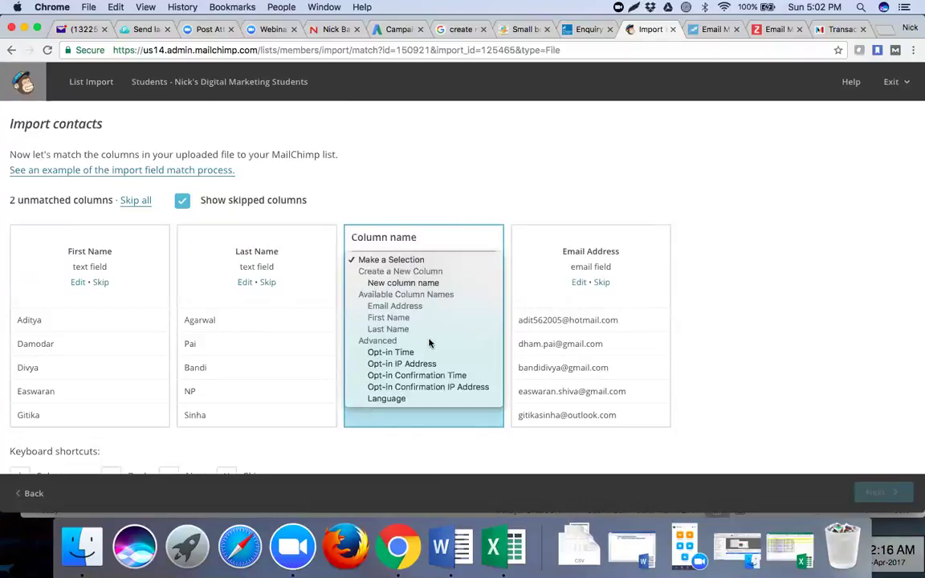
{"action": "left_click", "coordinate": [428, 284]}
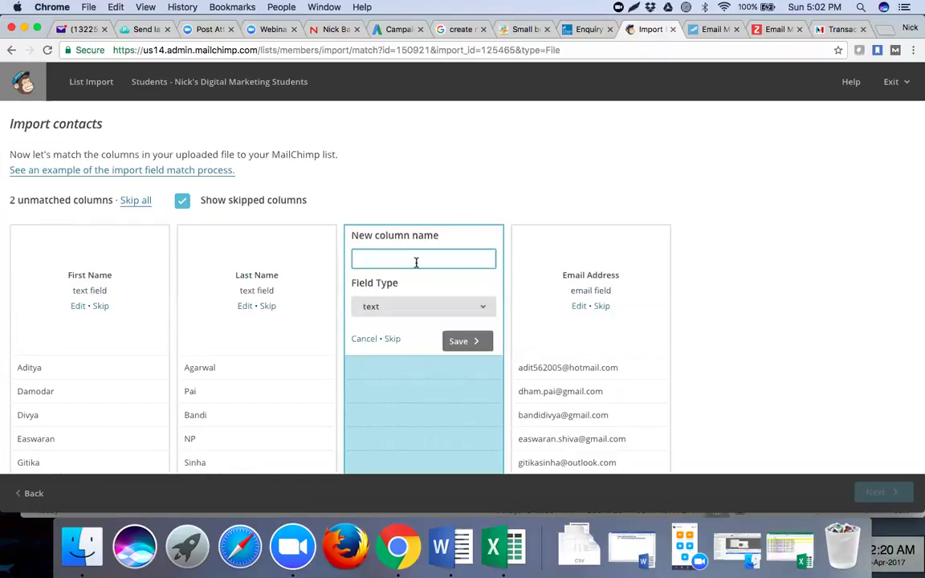
{"action": "type", "text": "Phone Number"}
{"action": "left_click", "coordinate": [458, 341]}
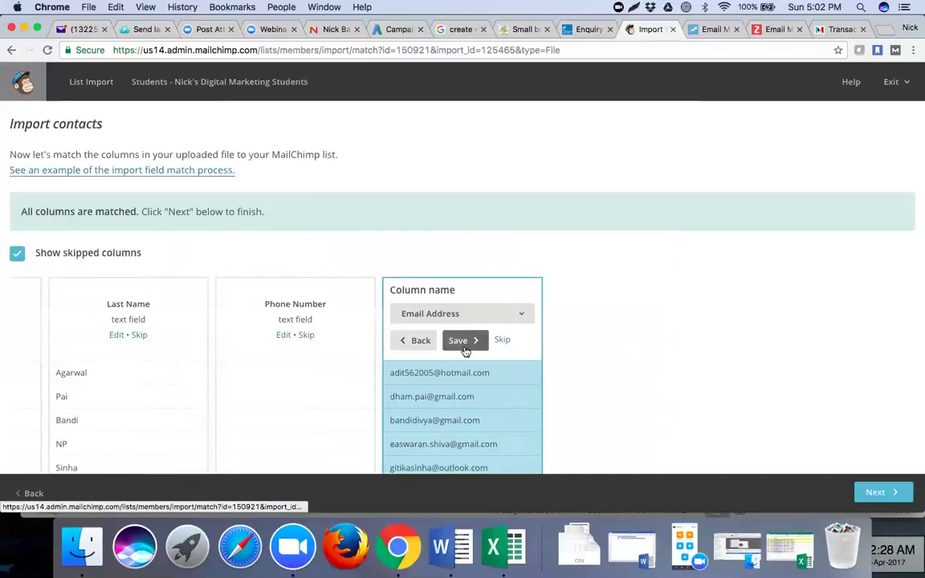
{"action": "left_click", "coordinate": [458, 342]}
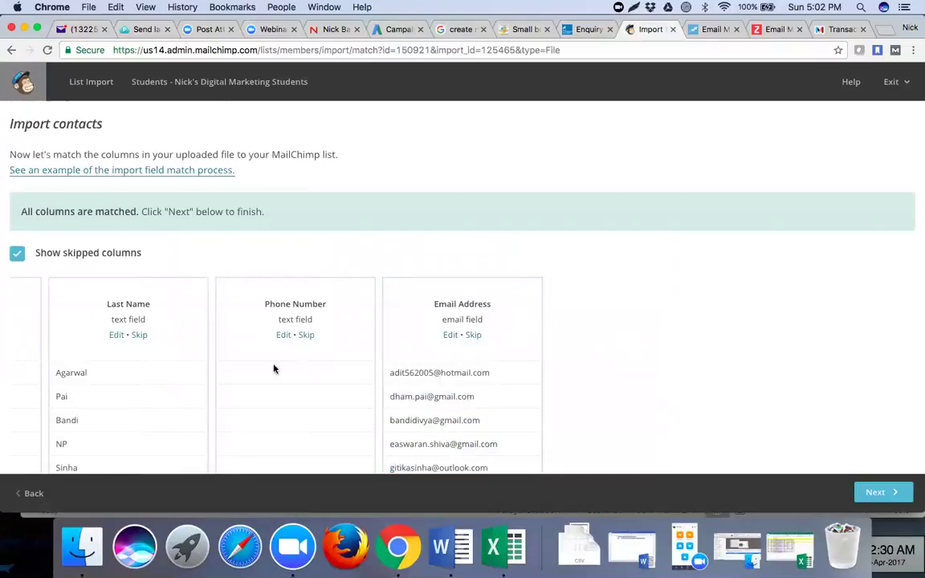
{"action": "scroll", "coordinate": [274, 368], "scroll_direction": "left", "scroll_amount": 5}
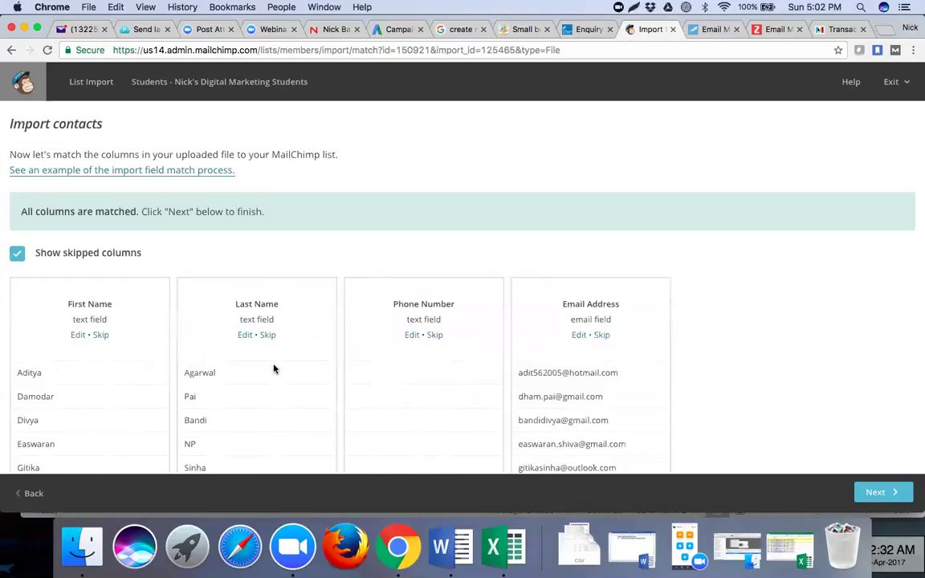
{"action": "scroll", "coordinate": [274, 368], "scroll_direction": "down", "scroll_amount": 4}
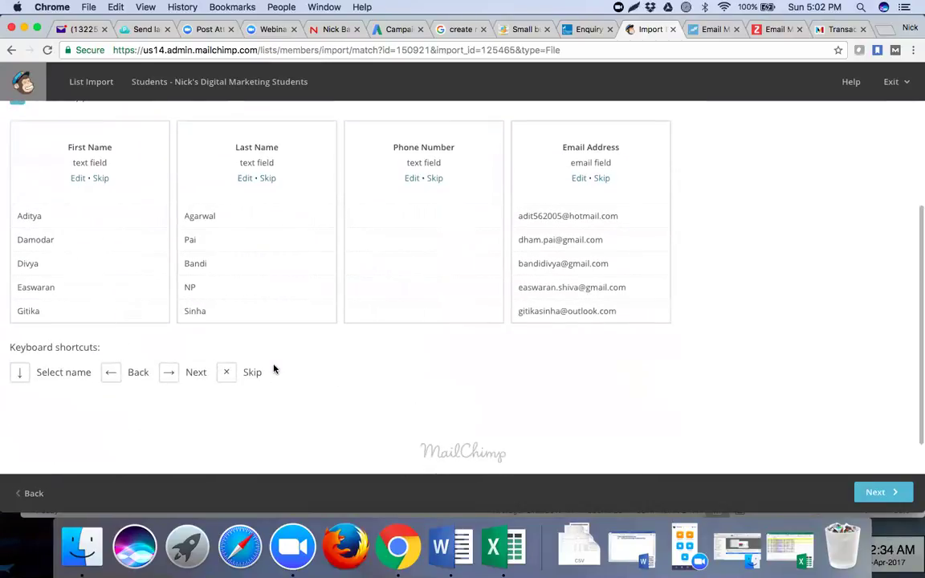
{"action": "scroll", "coordinate": [242, 330], "scroll_direction": "up", "scroll_amount": 4}
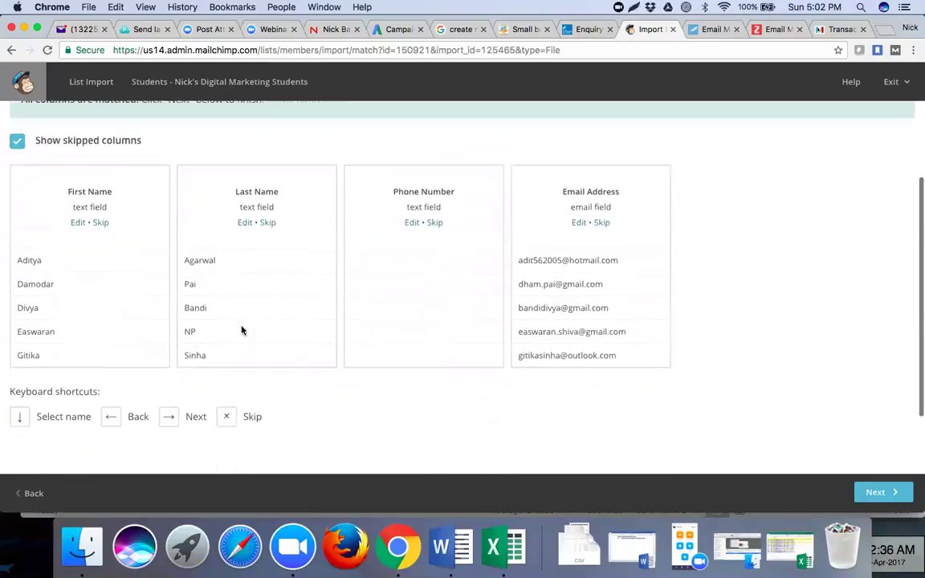
{"action": "scroll", "coordinate": [241, 331], "scroll_direction": "down", "scroll_amount": 4}
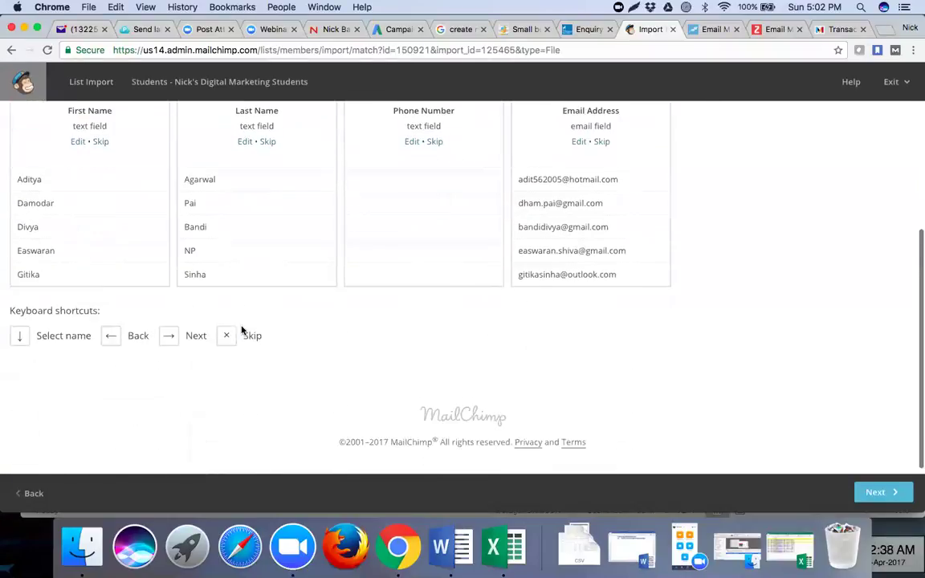
{"action": "left_click", "coordinate": [878, 493]}
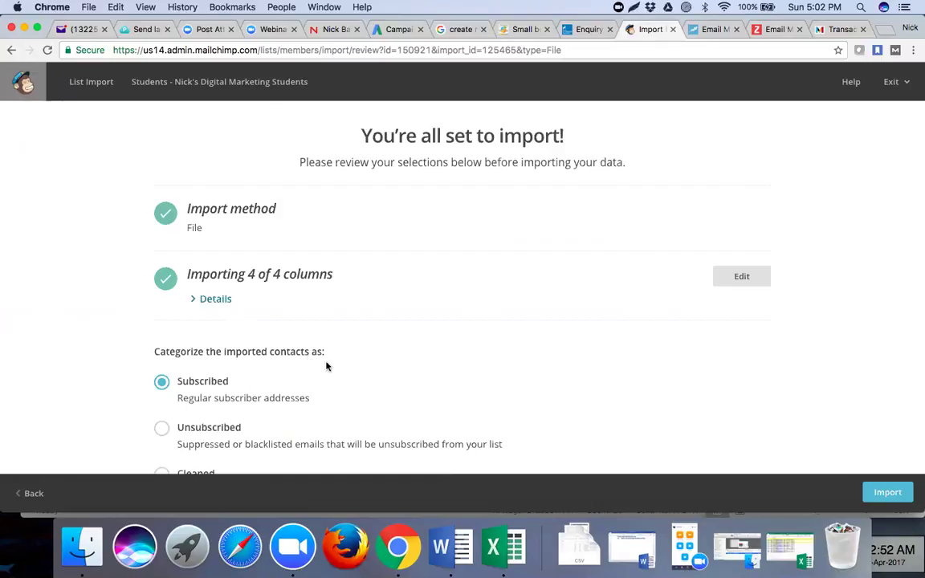
- Import the contacts into the Students list as Subscribed
{"action": "scroll", "coordinate": [326, 366], "scroll_direction": "down", "scroll_amount": 2}
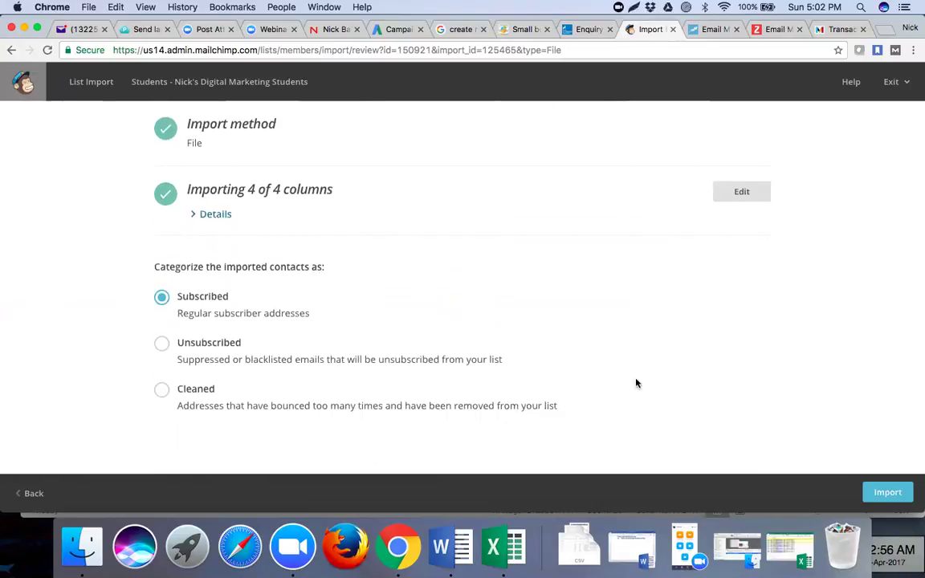
{"action": "left_click", "coordinate": [887, 493]}
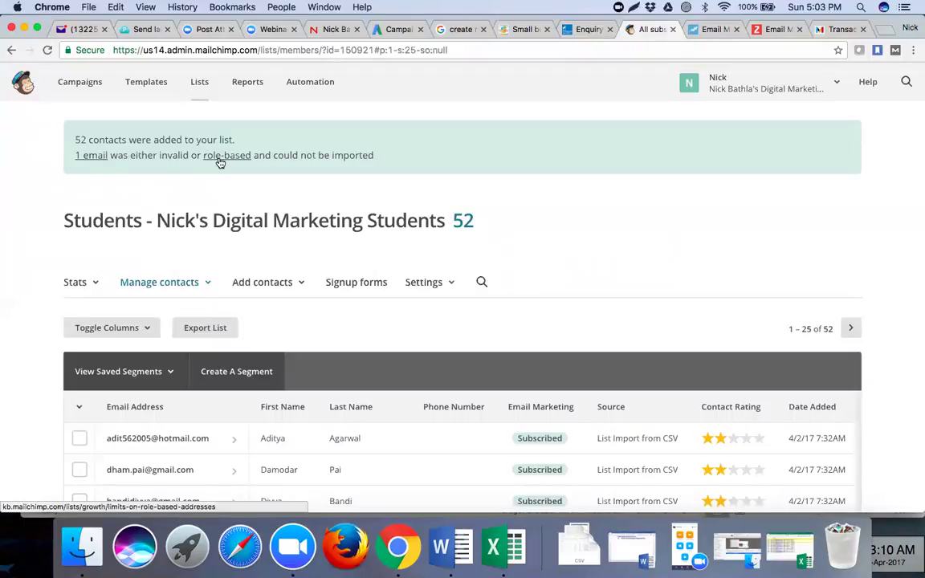
- View the one failed email, open the role-based address help article, then return to the Students list
{"action": "left_click", "coordinate": [88, 156]}
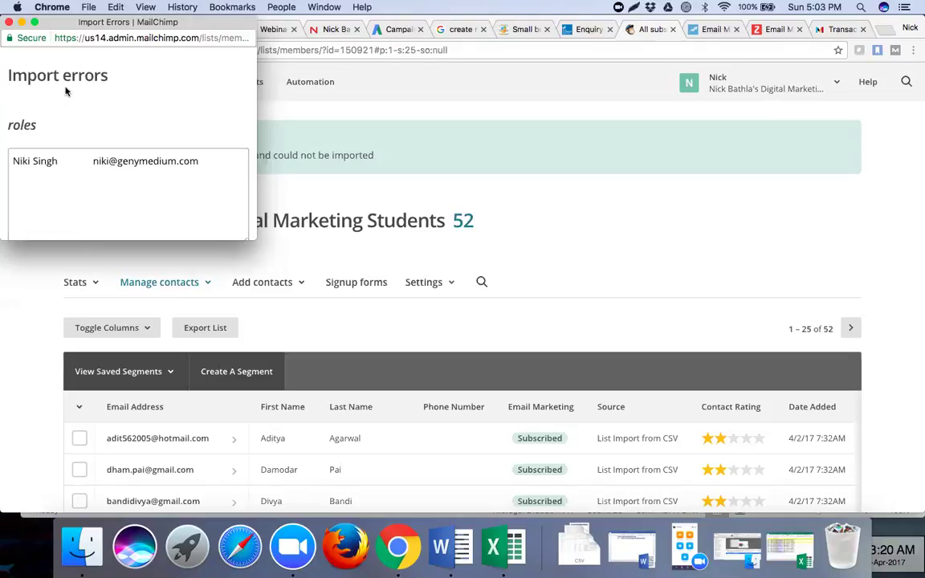
{"action": "left_click", "coordinate": [8, 21]}
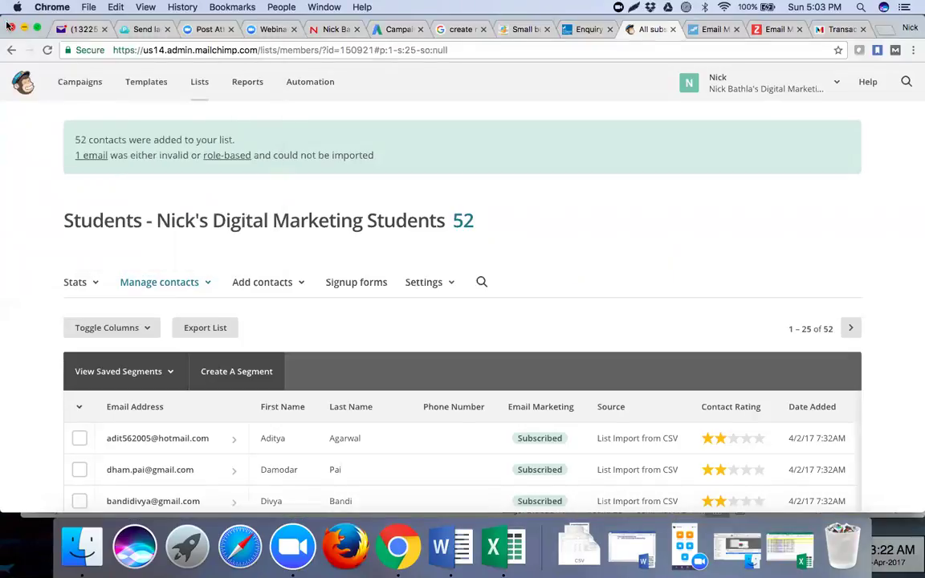
{"action": "left_click", "coordinate": [218, 157]}
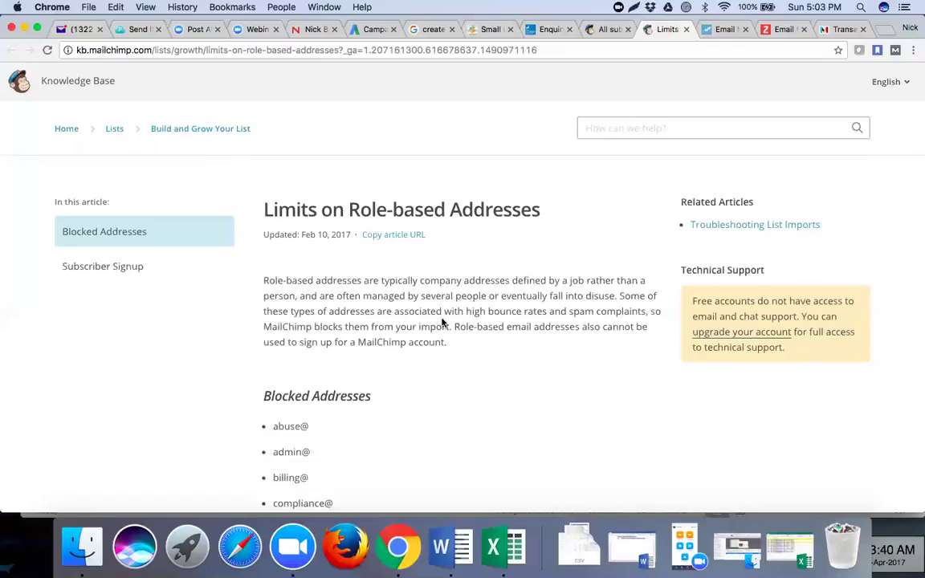
{"action": "scroll", "coordinate": [442, 319], "scroll_direction": "down", "scroll_amount": 1}
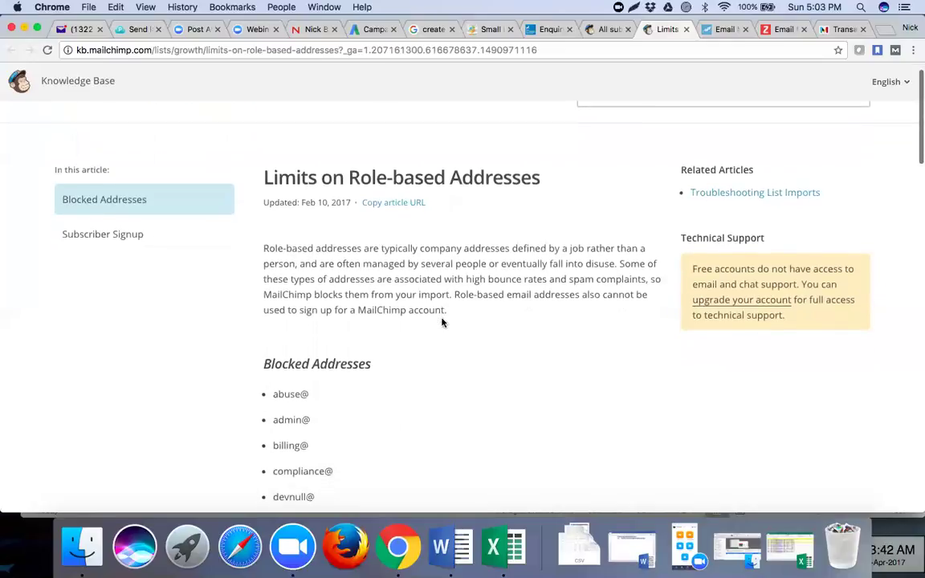
{"action": "scroll", "coordinate": [482, 241], "scroll_direction": "up", "scroll_amount": 1}
{"action": "left_click", "coordinate": [601, 31]}
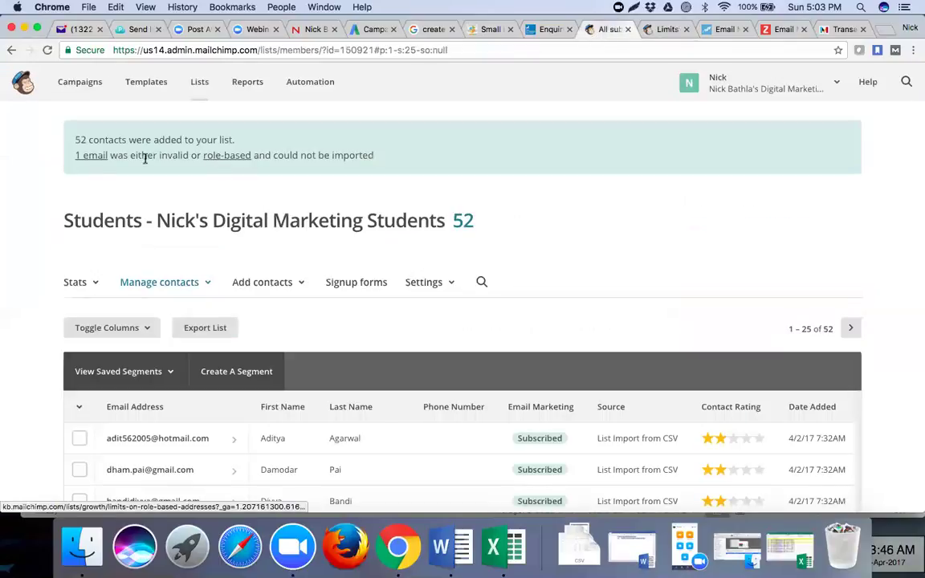
- Select the rejected email address in the import errors popup and close it
{"action": "left_click", "coordinate": [91, 156]}
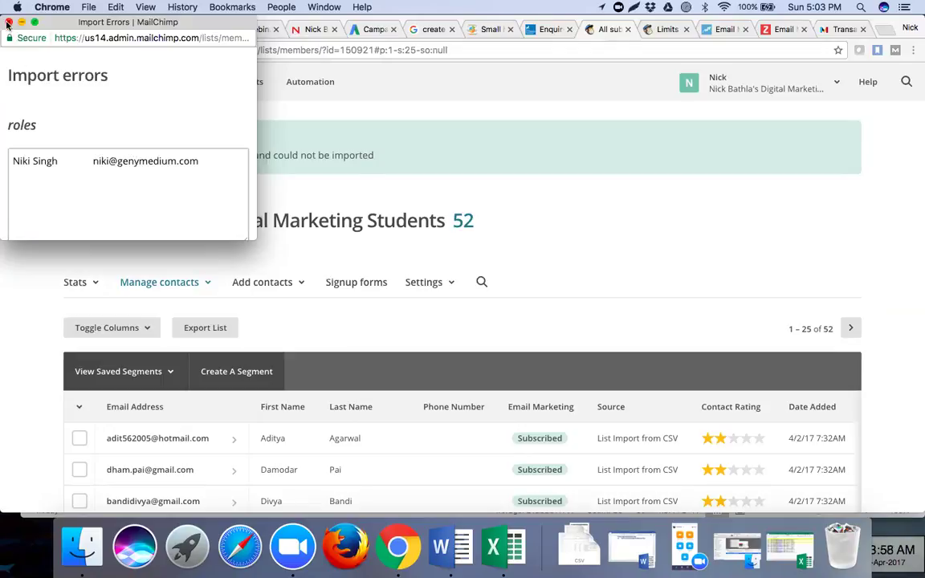
{"action": "left_click", "coordinate": [199, 163]}
{"action": "left_click_drag", "start_coordinate": [199, 162], "coordinate": [94, 162]}
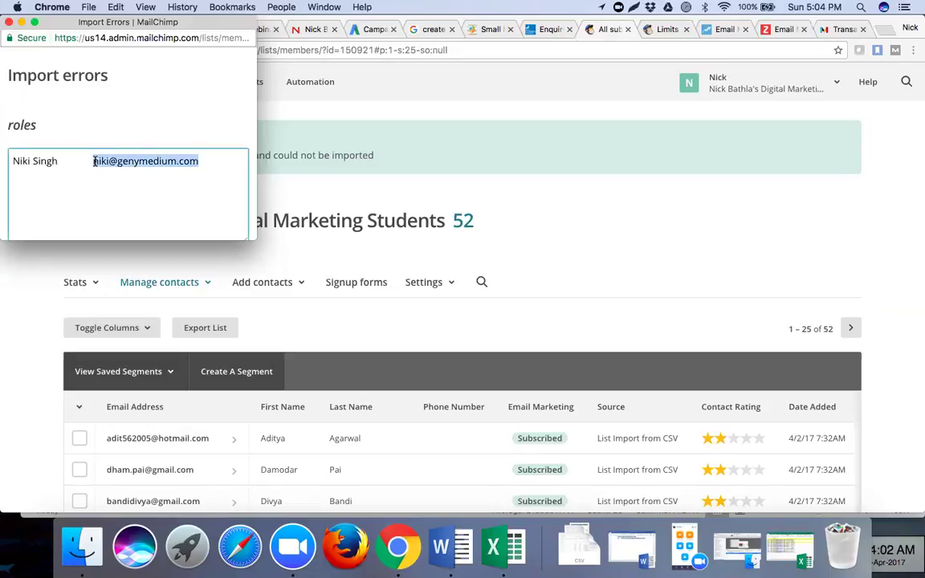
{"action": "left_click", "coordinate": [567, 215]}
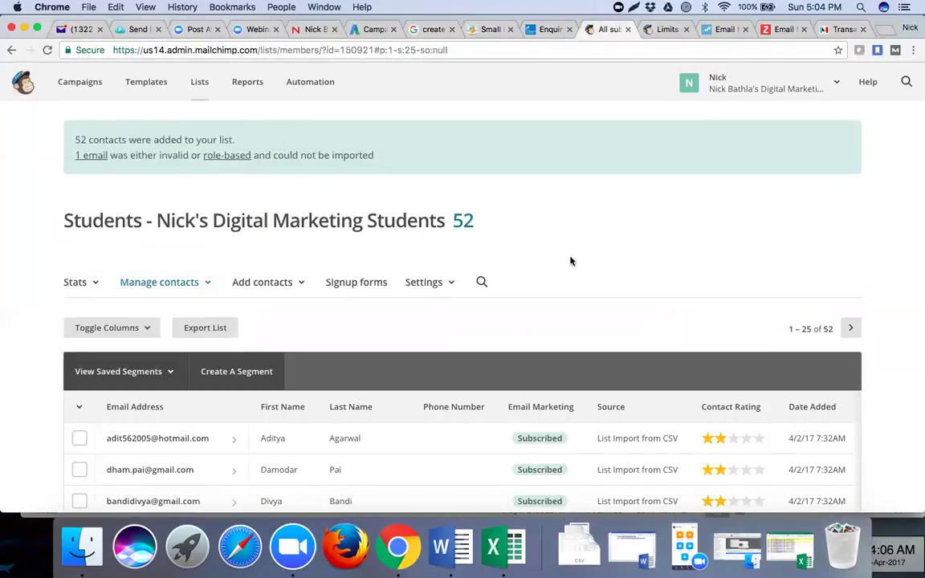
- Page through the Students list to its final contacts, 51–52 of 52
{"action": "scroll", "coordinate": [571, 261], "scroll_direction": "down", "scroll_amount": 3}
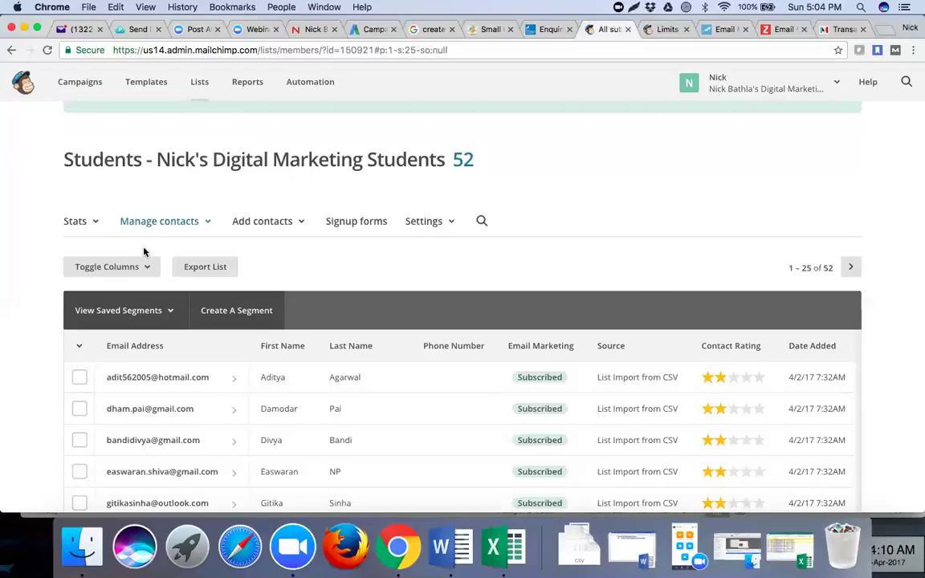
{"action": "scroll", "coordinate": [48, 280], "scroll_direction": "down", "scroll_amount": 10}
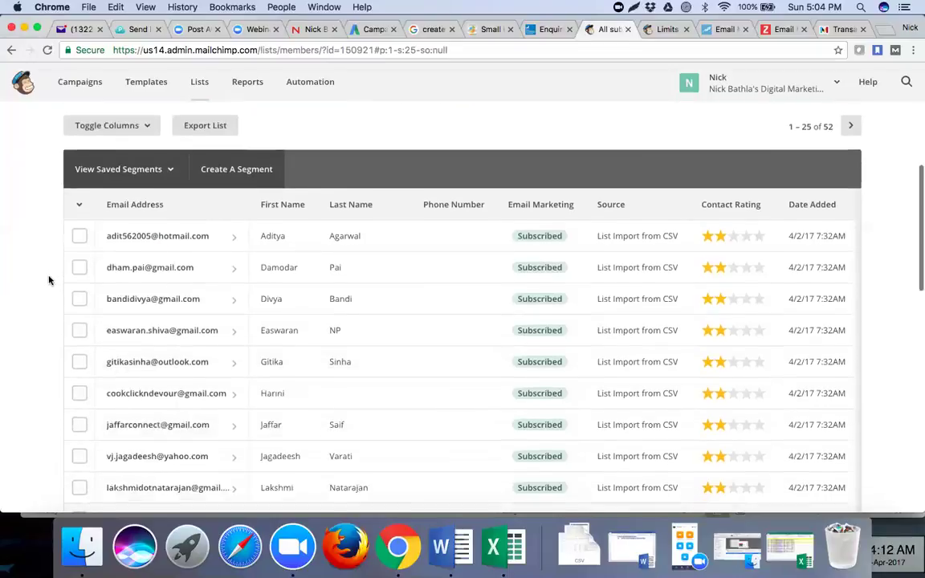
{"action": "scroll", "coordinate": [48, 280], "scroll_direction": "down", "scroll_amount": 15}
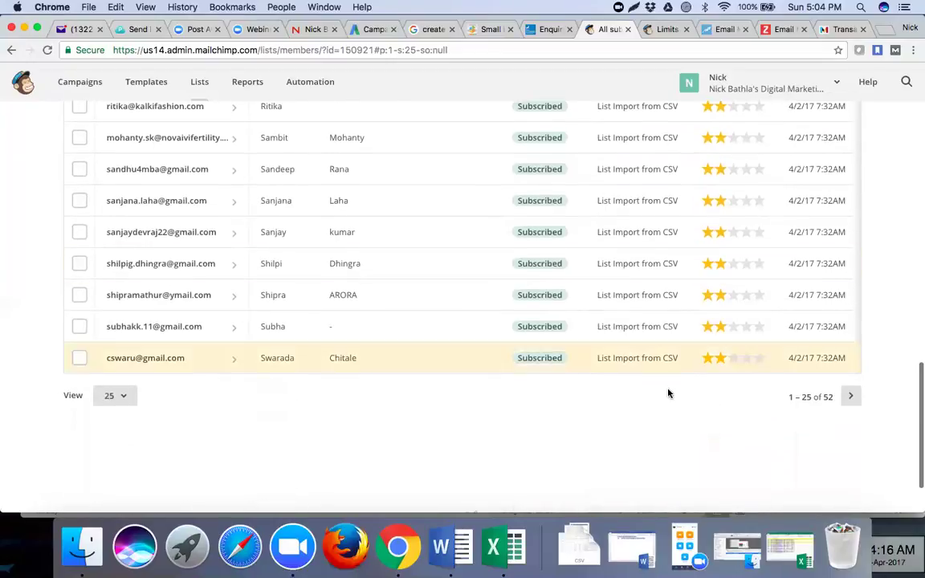
{"action": "left_click", "coordinate": [851, 397]}
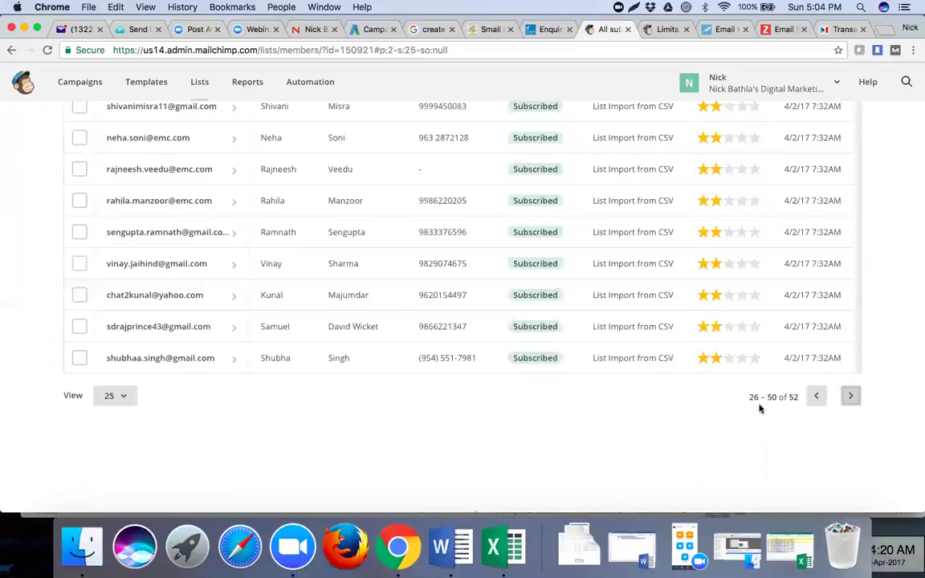
{"action": "scroll", "coordinate": [757, 409], "scroll_direction": "up", "scroll_amount": 10}
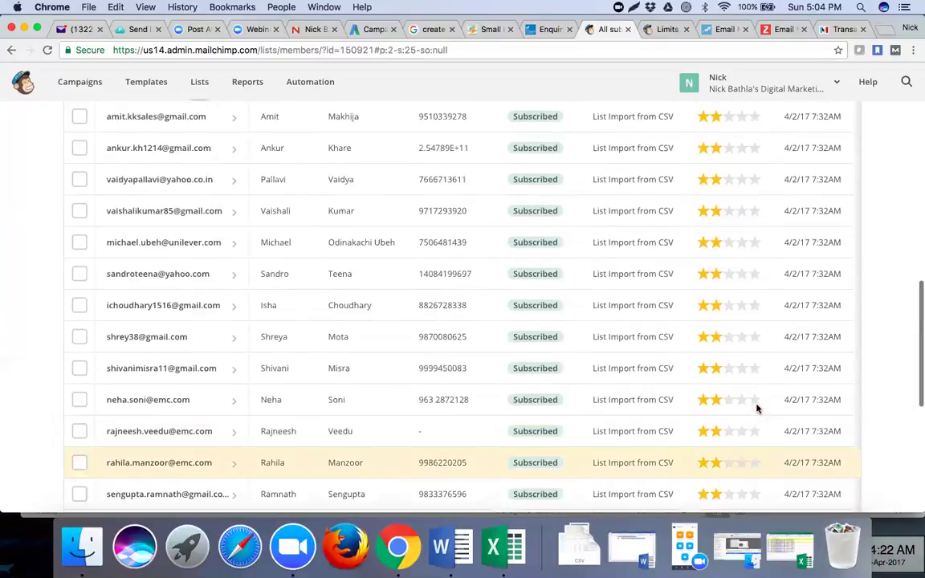
{"action": "scroll", "coordinate": [756, 409], "scroll_direction": "up", "scroll_amount": 5}
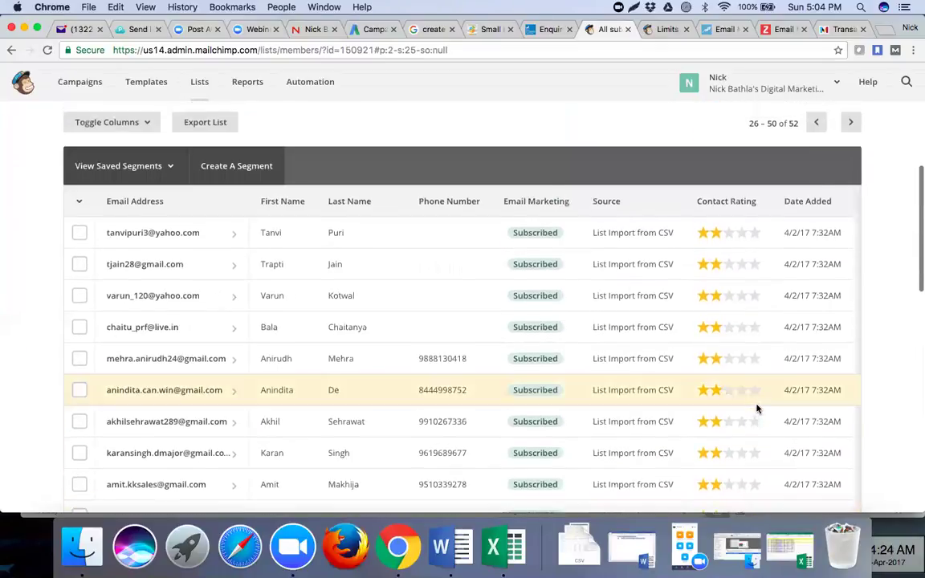
{"action": "scroll", "coordinate": [785, 347], "scroll_direction": "down", "scroll_amount": 15}
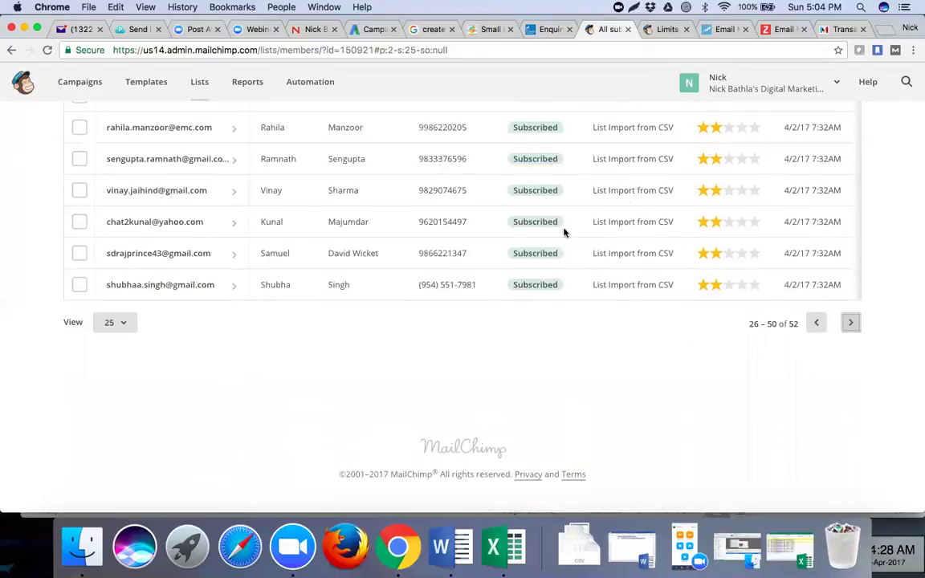
{"action": "left_click", "coordinate": [851, 324]}
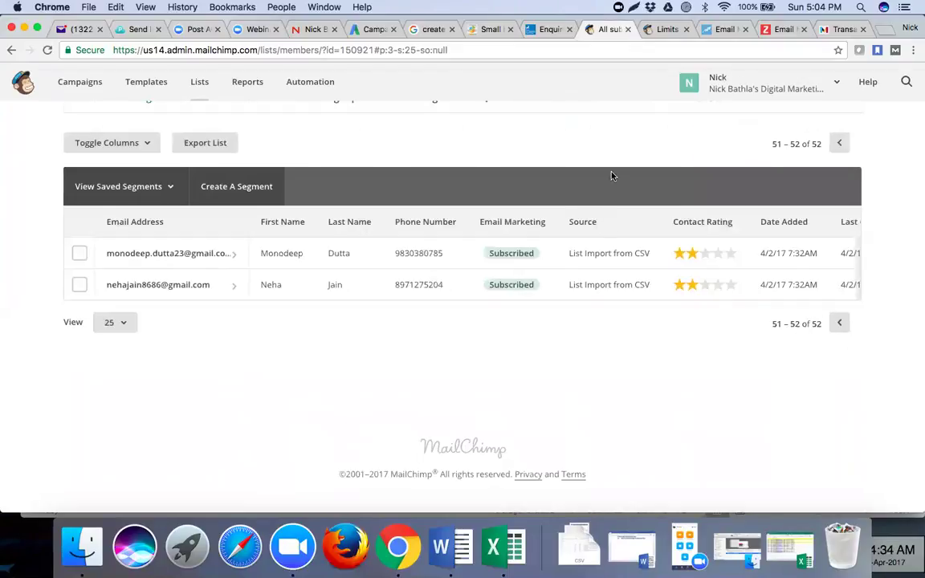
{"action": "scroll", "coordinate": [428, 324], "scroll_direction": "up", "scroll_amount": 1}
{"action": "scroll", "coordinate": [428, 324], "scroll_direction": "up", "scroll_amount": 3}
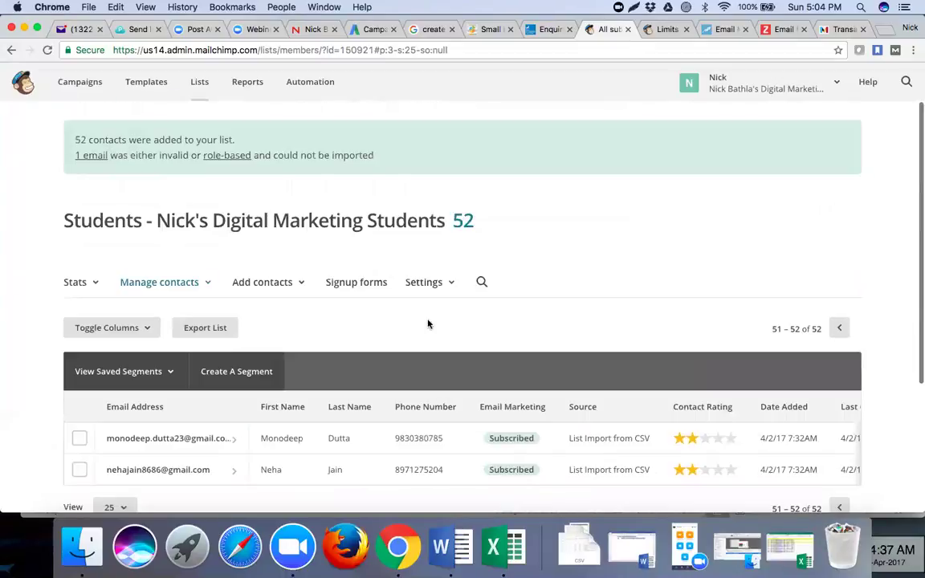
{"action": "left_click", "coordinate": [299, 283]}
- Start adding a single subscriber, entering the rejected email address and the contact's first name
{"action": "left_click", "coordinate": [285, 312]}
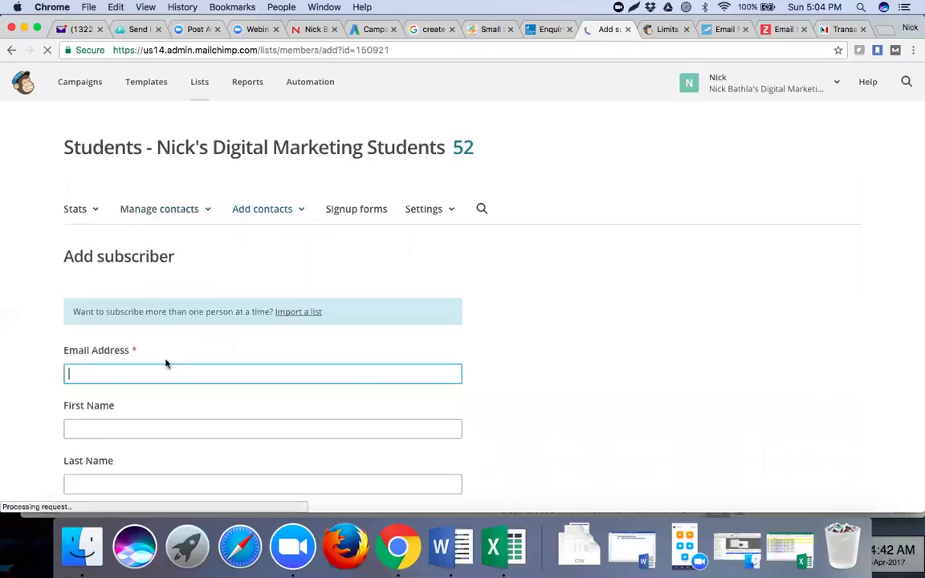
{"action": "left_click", "coordinate": [227, 428]}
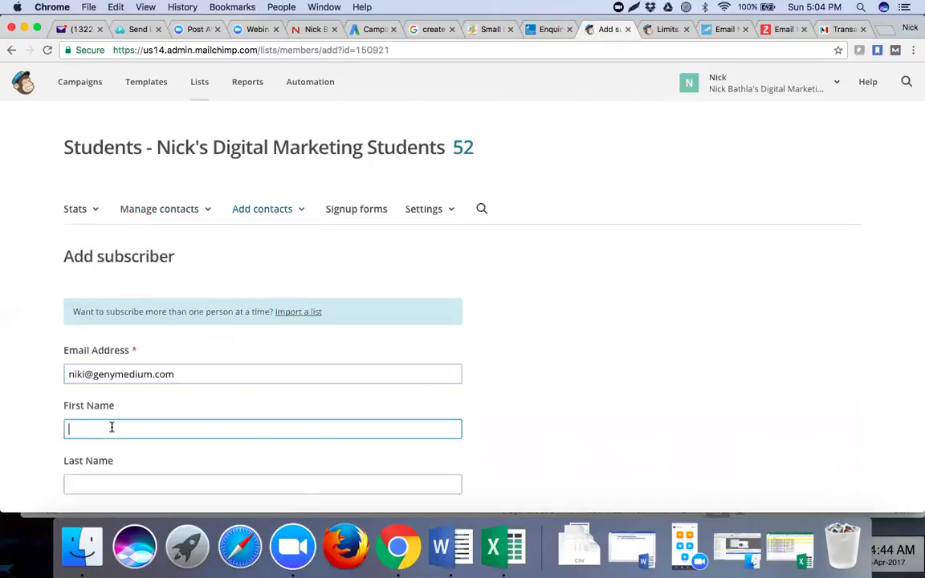
{"action": "type", "text": "Niki"}
{"action": "left_click", "coordinate": [518, 407]}
{"action": "scroll", "coordinate": [518, 407], "scroll_direction": "down", "scroll_amount": 5}
{"action": "scroll", "coordinate": [518, 408], "scroll_direction": "down", "scroll_amount": 1}
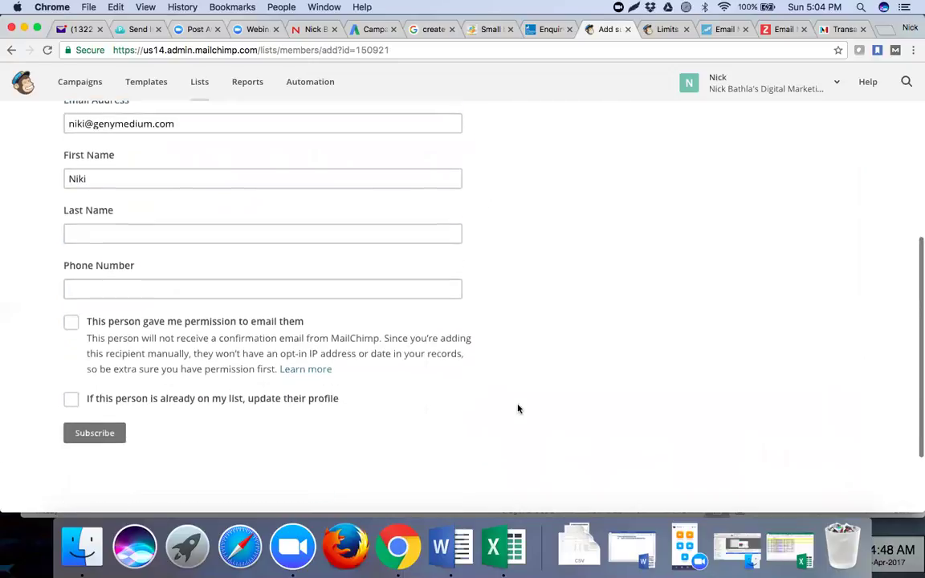
- Tick the permission and update-profile boxes, submit, see the email refused, then return to Lists
{"action": "left_click", "coordinate": [71, 323]}
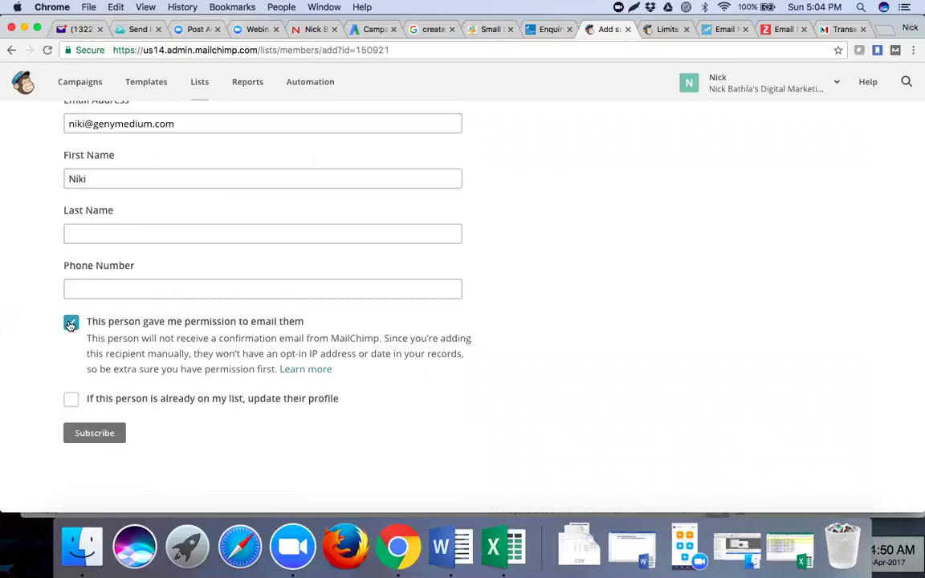
{"action": "left_click", "coordinate": [71, 402]}
{"action": "left_click", "coordinate": [95, 436]}
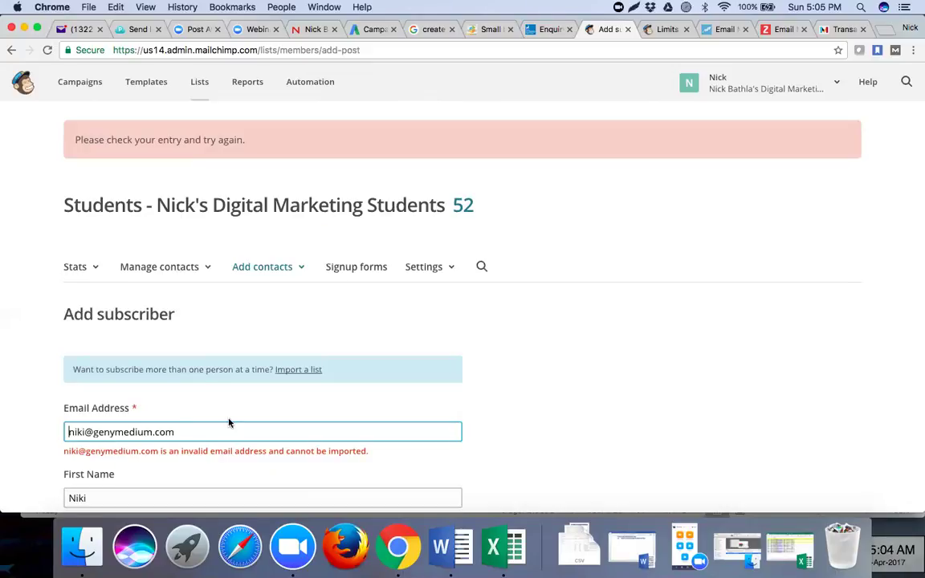
{"action": "scroll", "coordinate": [232, 422], "scroll_direction": "down", "scroll_amount": 1}
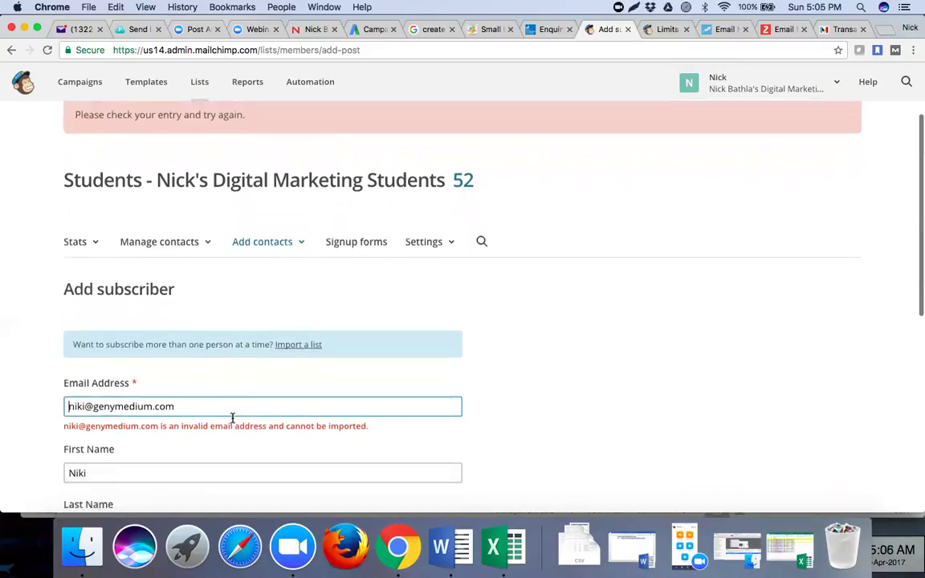
{"action": "scroll", "coordinate": [232, 418], "scroll_direction": "up", "scroll_amount": 1}
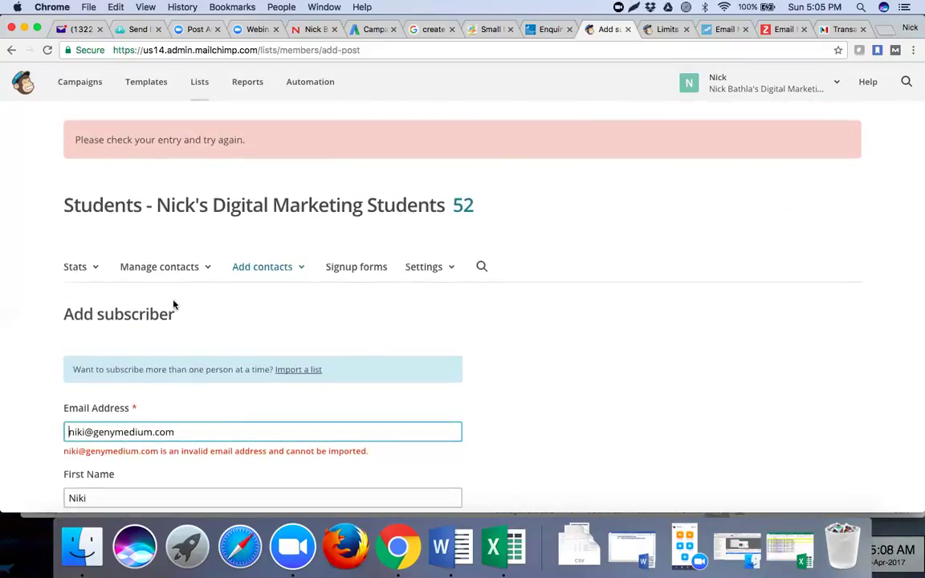
{"action": "left_click", "coordinate": [201, 84]}
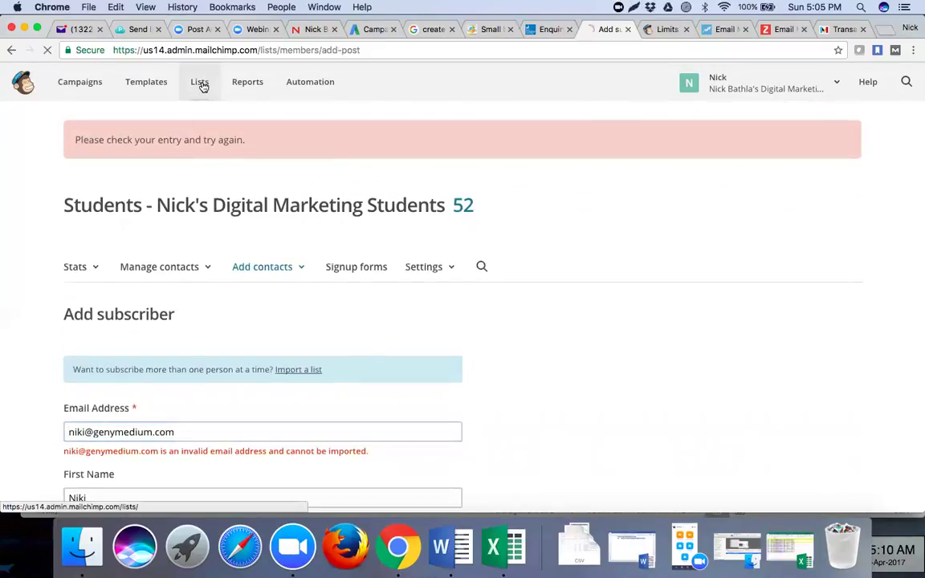
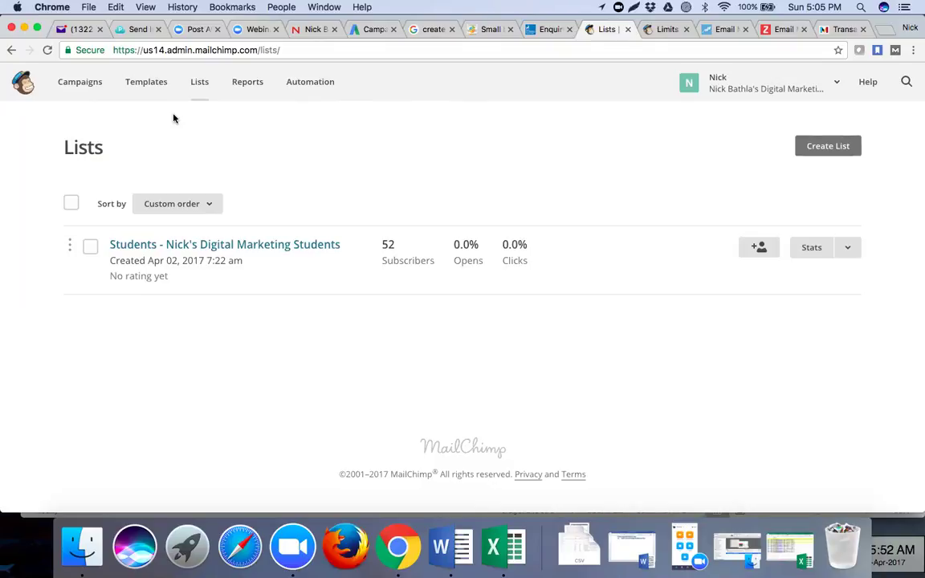
- Create a Regular campaign named 'Newsletter' for the entire Students list (52 subscribers)
{"action": "left_click", "coordinate": [80, 84]}
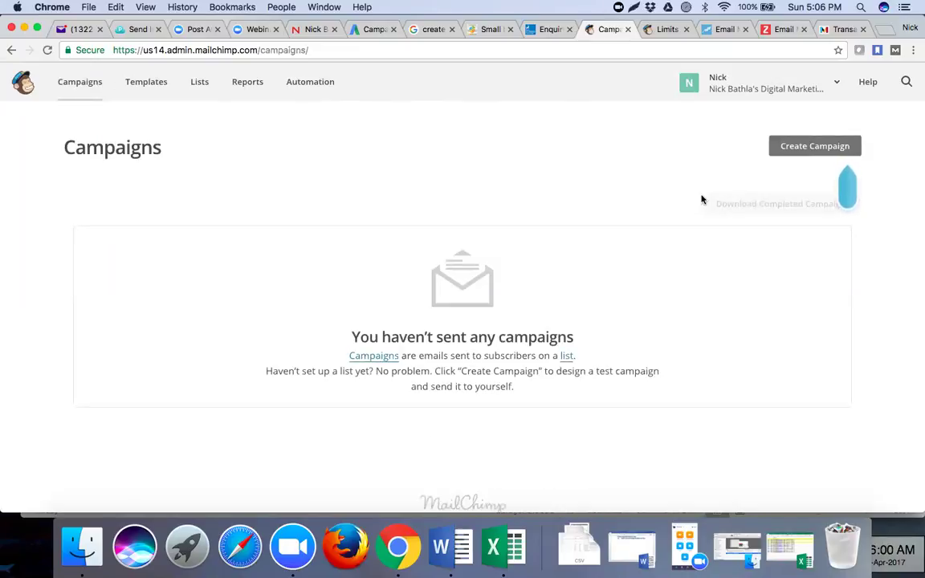
{"action": "left_click", "coordinate": [813, 149]}
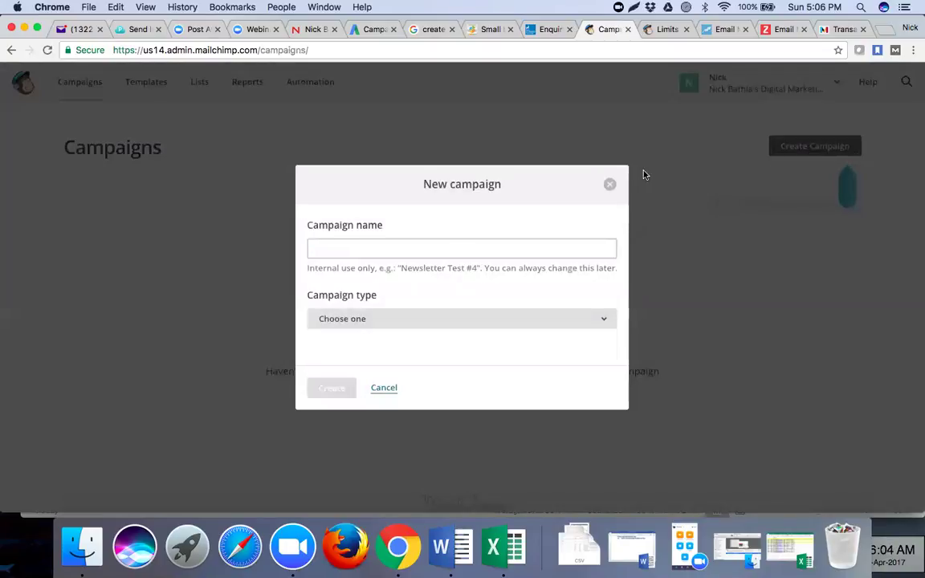
{"action": "left_click", "coordinate": [460, 248]}
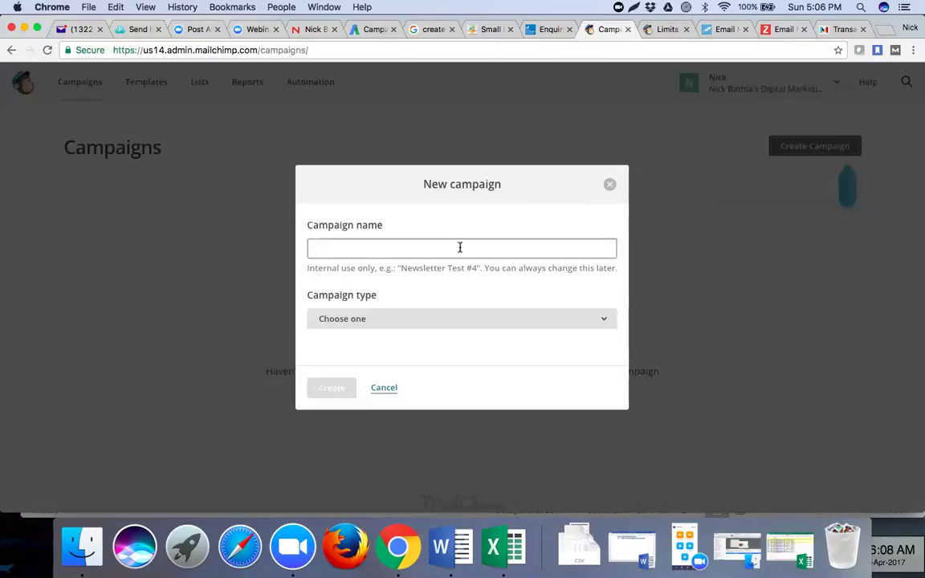
{"action": "left_click", "coordinate": [460, 247]}
{"action": "type", "text": "Newsletter"}
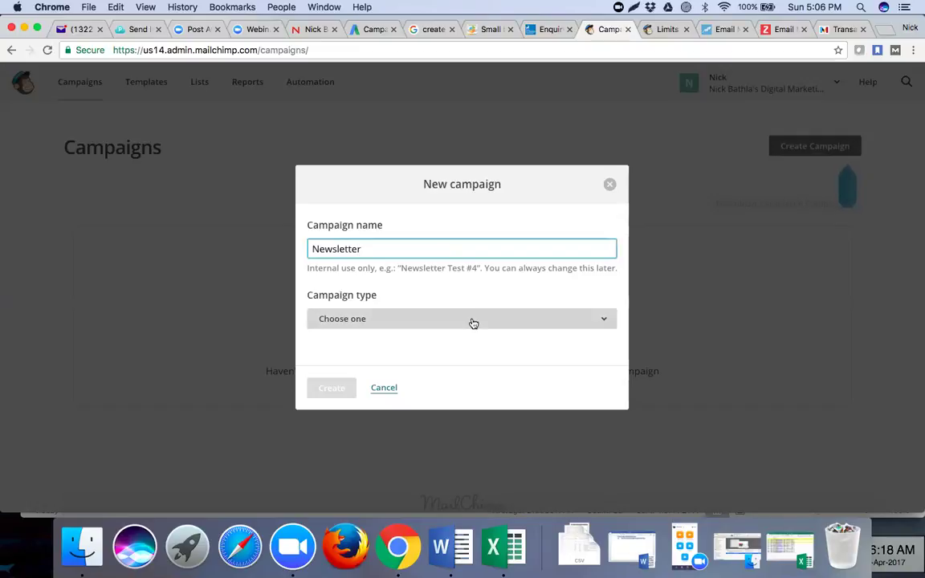
{"action": "key", "text": "Tab"}
{"action": "key", "text": "space"}
{"action": "left_click", "coordinate": [471, 114]}
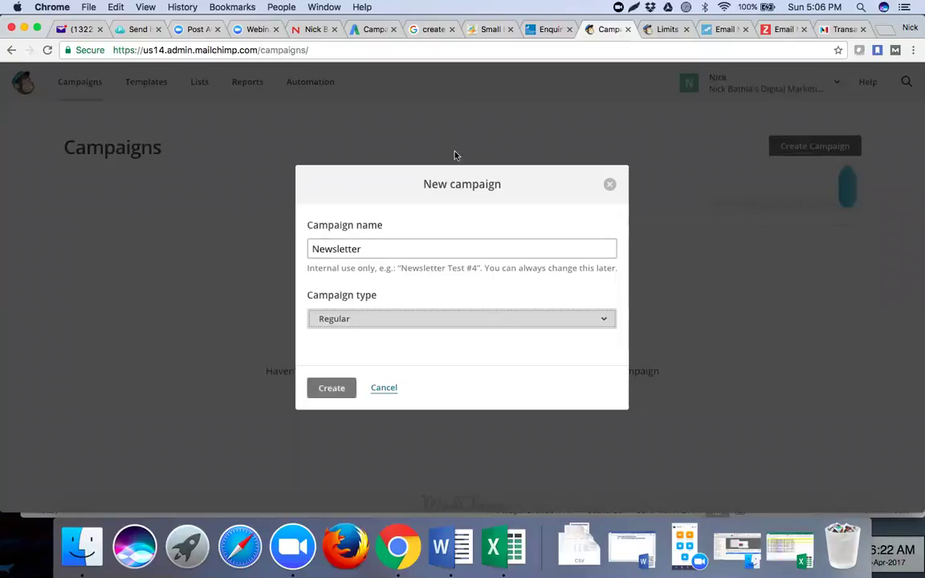
{"action": "left_click", "coordinate": [332, 389]}
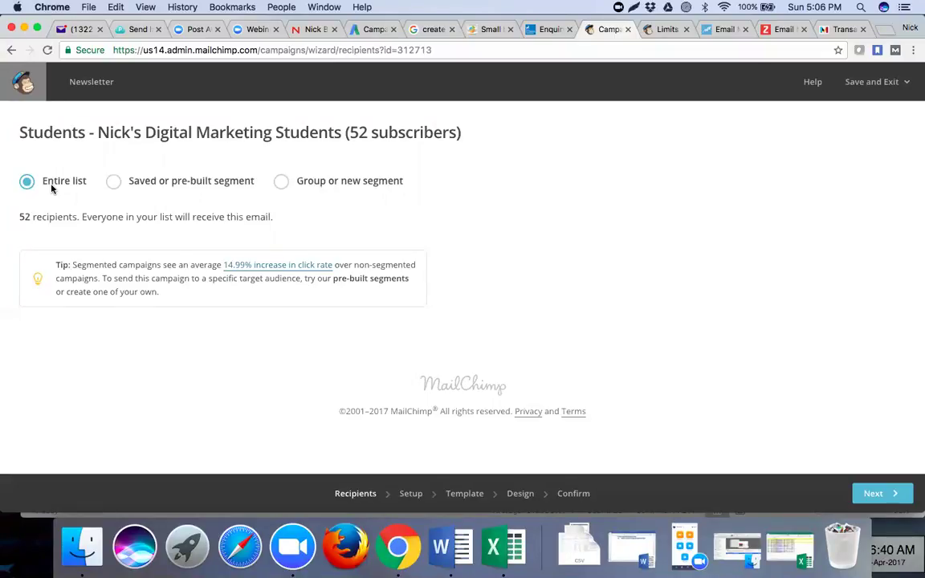
- Enter the email subject 'Monthly Recap - Digital Marketing Trends March 2017'
{"action": "left_click", "coordinate": [871, 494]}
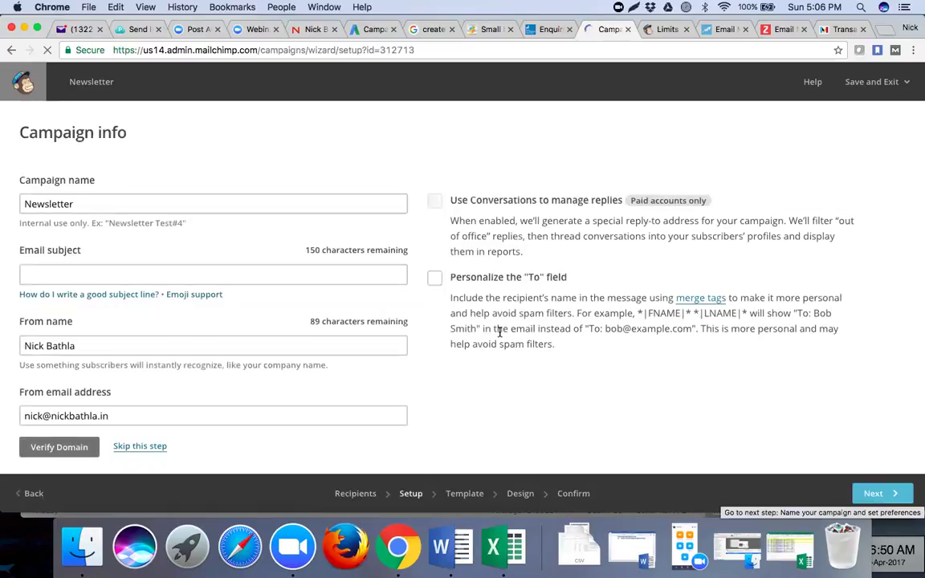
{"action": "left_click", "coordinate": [134, 270]}
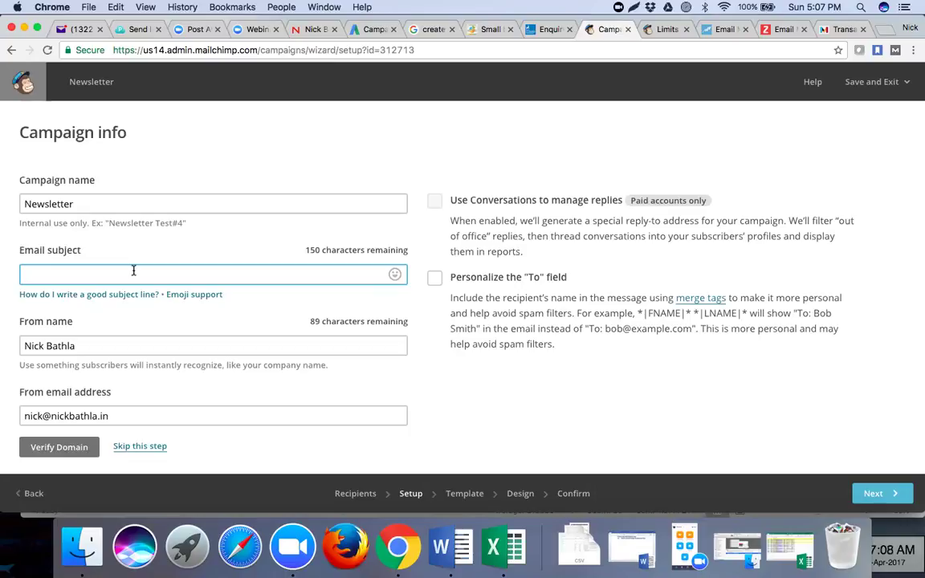
{"action": "type", "text": "S"}
{"action": "key", "text": "BackSpace"}
{"action": "type", "text": "Monthly Recap - Digital Marketing Trends March 2017"}
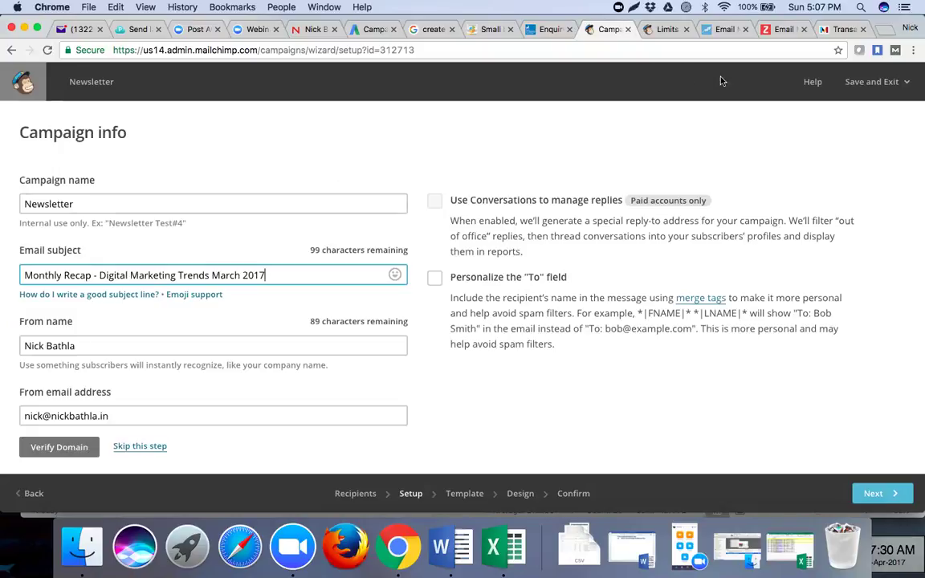
- Change the sender address domain to yocreations.ca and review the Tracking options
{"action": "left_click", "coordinate": [82, 346]}
{"action": "left_click_drag", "start_coordinate": [114, 417], "coordinate": [52, 417]}
{"action": "type", "text": "yocreations.ca"}
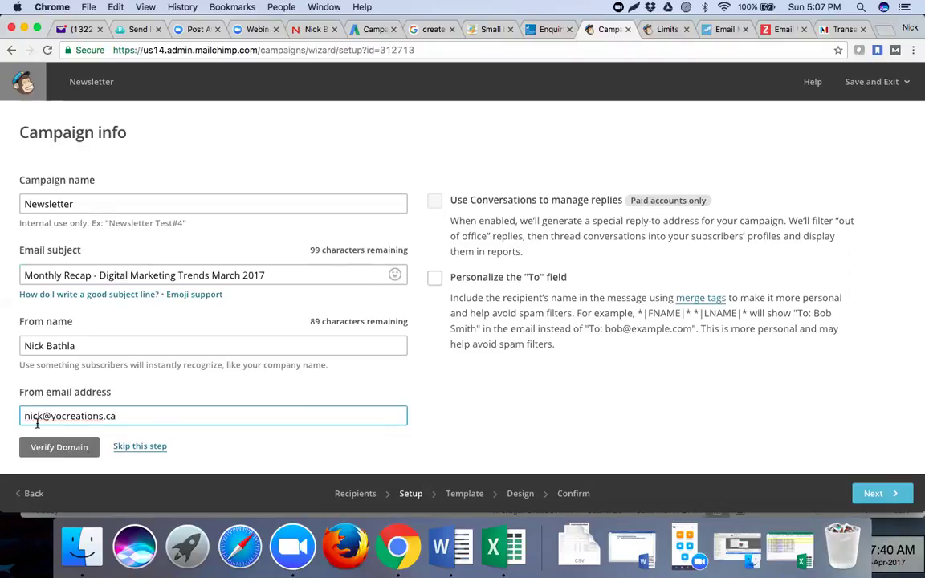
{"action": "scroll", "coordinate": [211, 416], "scroll_direction": "down", "scroll_amount": 2}
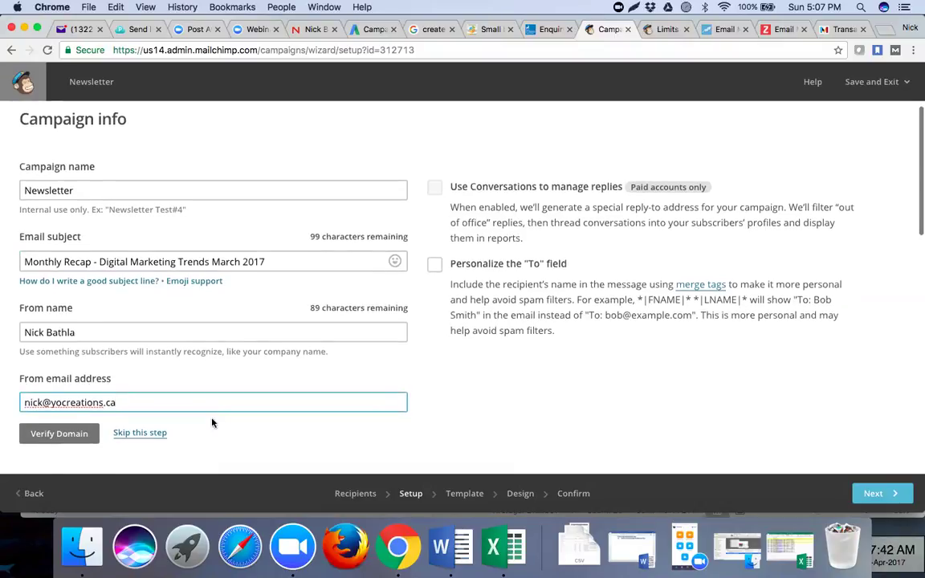
{"action": "scroll", "coordinate": [212, 423], "scroll_direction": "down", "scroll_amount": 1}
{"action": "scroll", "coordinate": [200, 413], "scroll_direction": "down", "scroll_amount": 3}
{"action": "scroll", "coordinate": [200, 414], "scroll_direction": "down", "scroll_amount": 2}
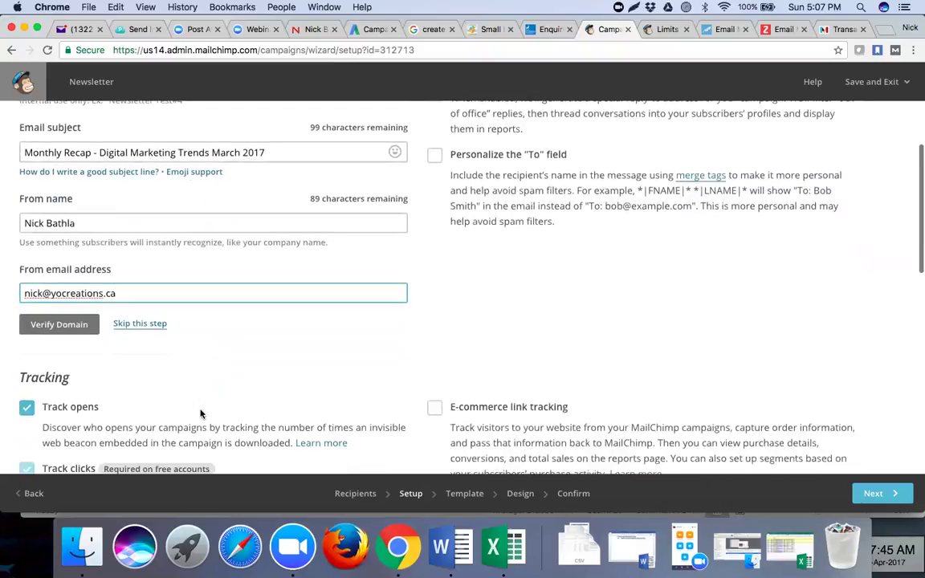
{"action": "scroll", "coordinate": [201, 414], "scroll_direction": "down", "scroll_amount": 1}
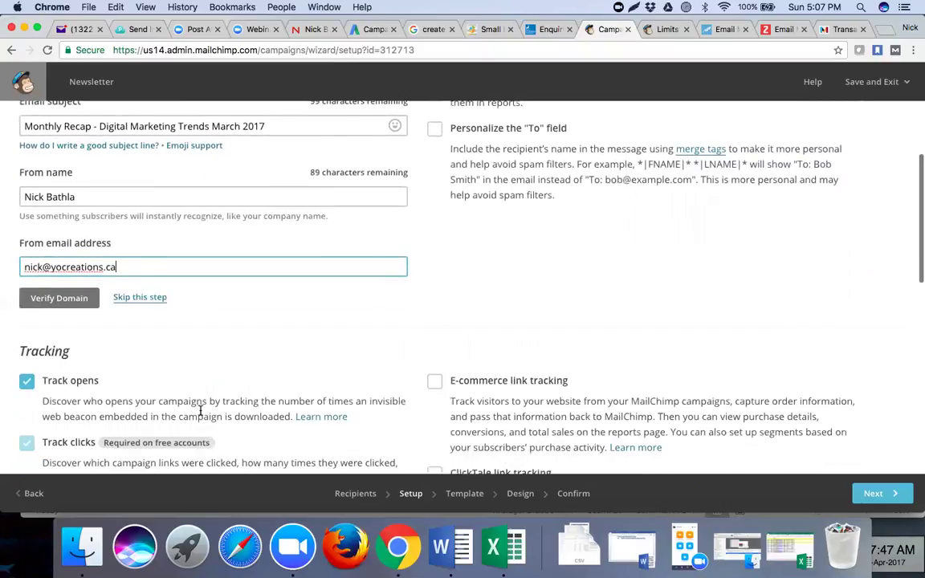
{"action": "scroll", "coordinate": [200, 411], "scroll_direction": "down", "scroll_amount": 10}
{"action": "scroll", "coordinate": [485, 193], "scroll_direction": "down", "scroll_amount": 1}
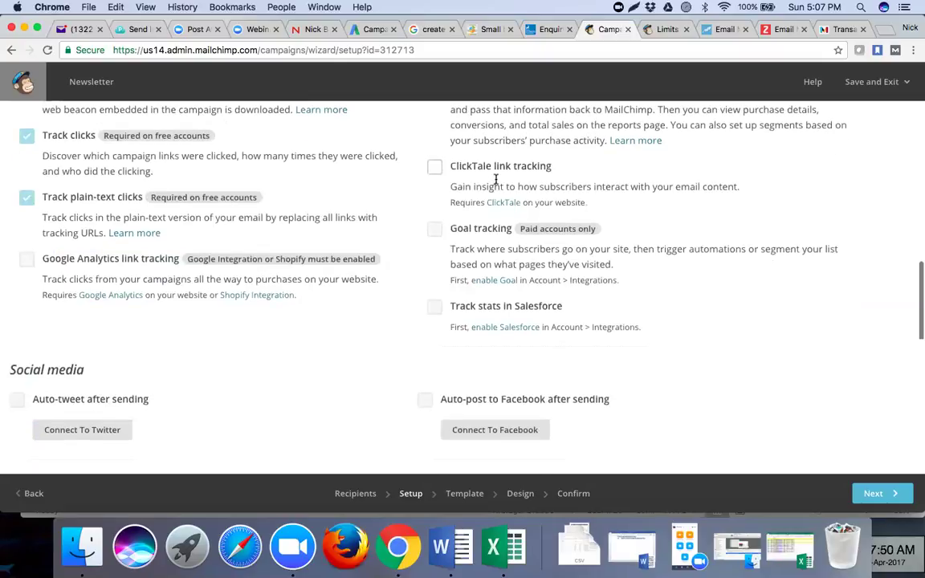
{"action": "scroll", "coordinate": [670, 413], "scroll_direction": "down", "scroll_amount": 1}
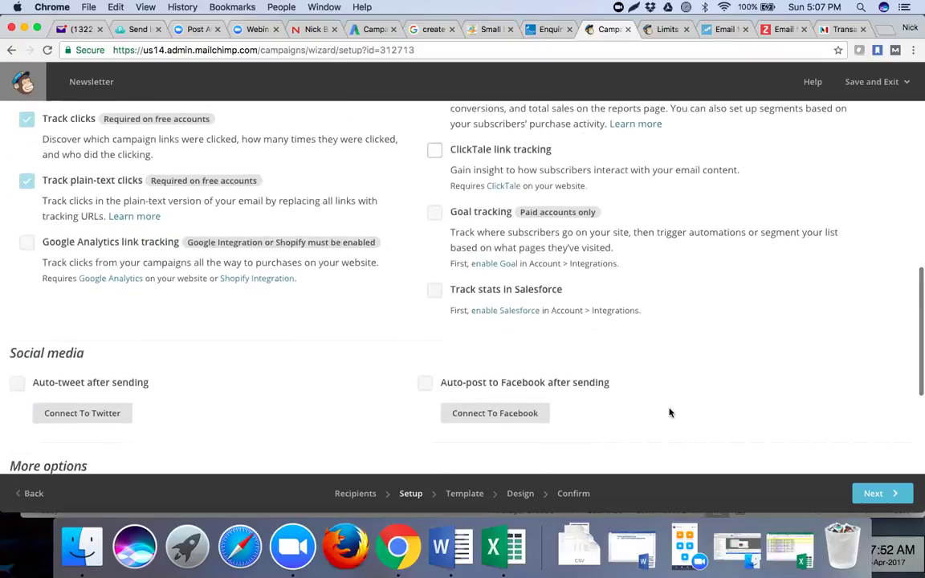
{"action": "scroll", "coordinate": [246, 291], "scroll_direction": "down", "scroll_amount": 5}
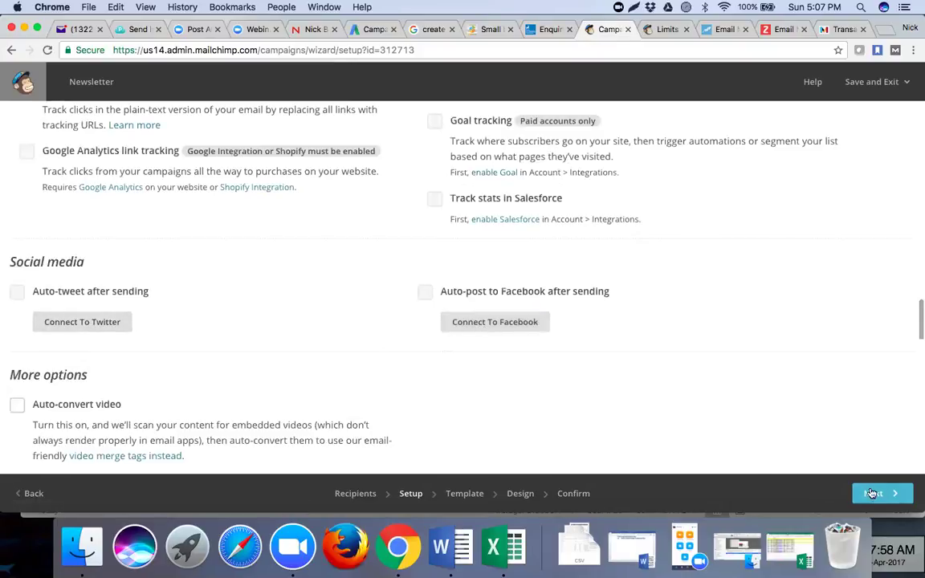
- Send a verification email for the yocreations.ca domain and ready the code entry field
{"action": "left_click", "coordinate": [874, 495]}
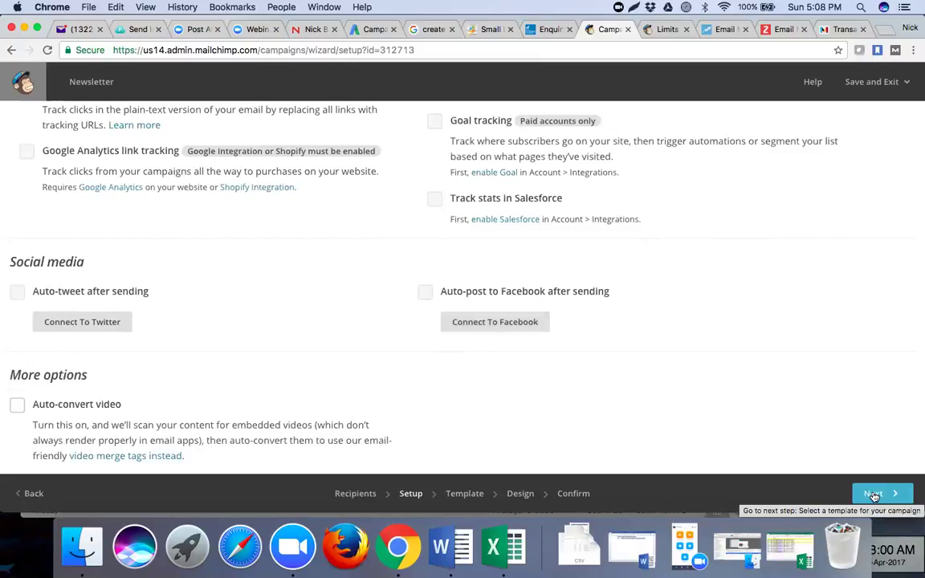
{"action": "left_click", "coordinate": [874, 494]}
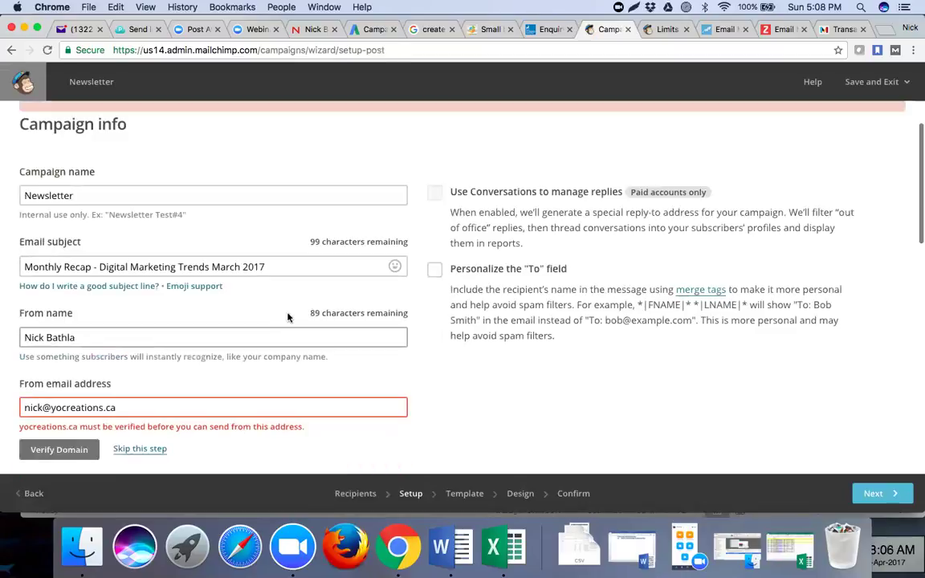
{"action": "scroll", "coordinate": [101, 380], "scroll_direction": "down", "scroll_amount": 2}
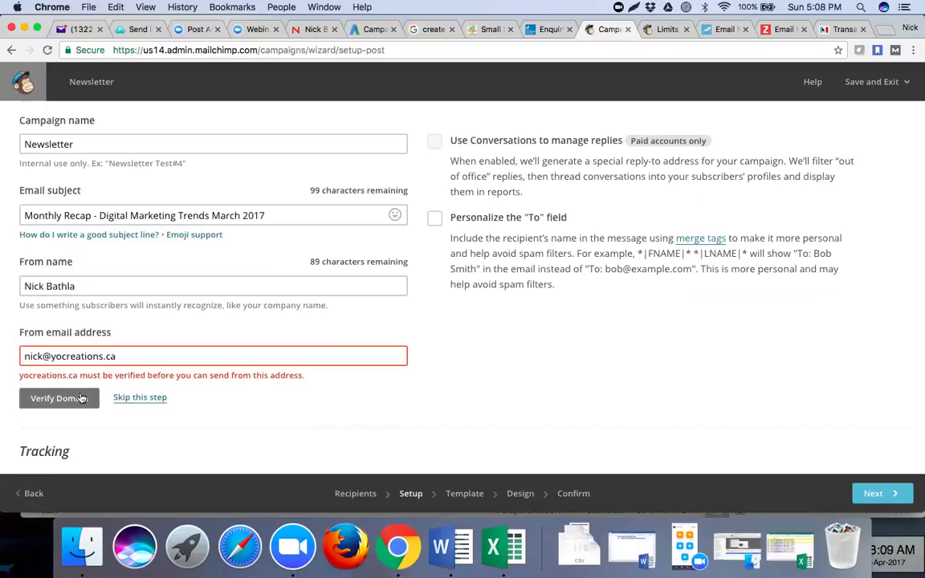
{"action": "left_click", "coordinate": [81, 399]}
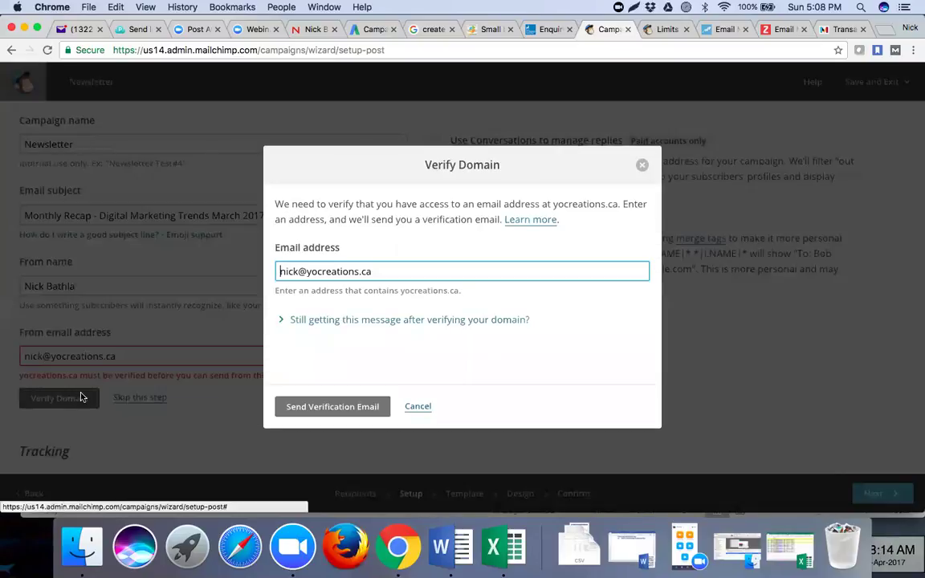
{"action": "left_click", "coordinate": [314, 407]}
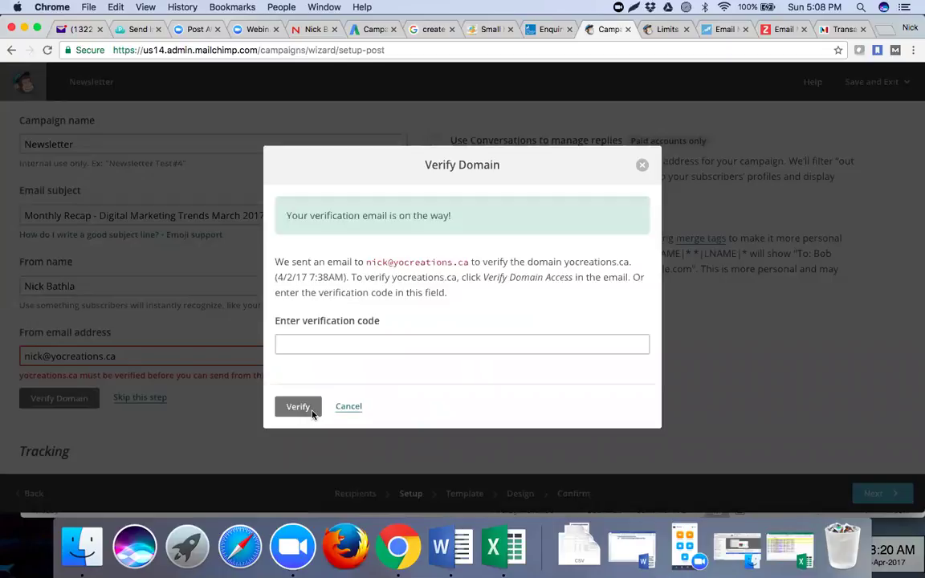
{"action": "left_click", "coordinate": [363, 351]}
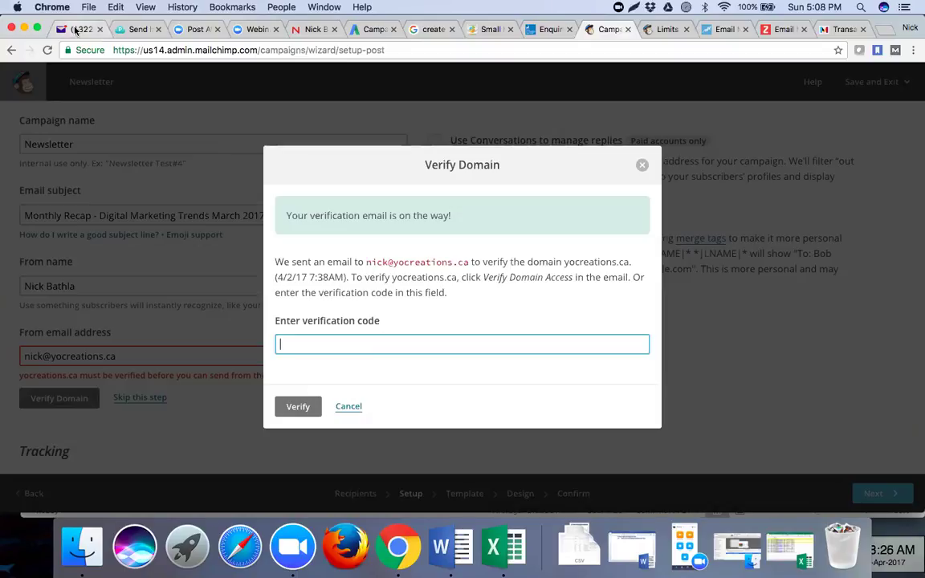
{"action": "left_click", "coordinate": [75, 31]}
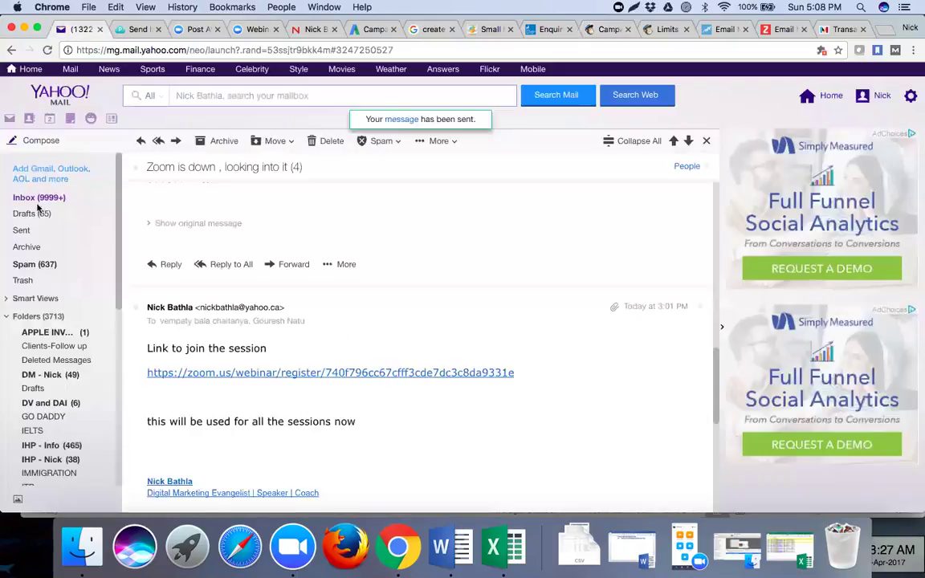
- Load yocreations.ca/webmail in the browser after checking the Yahoo inbox
{"action": "left_click", "coordinate": [36, 199]}
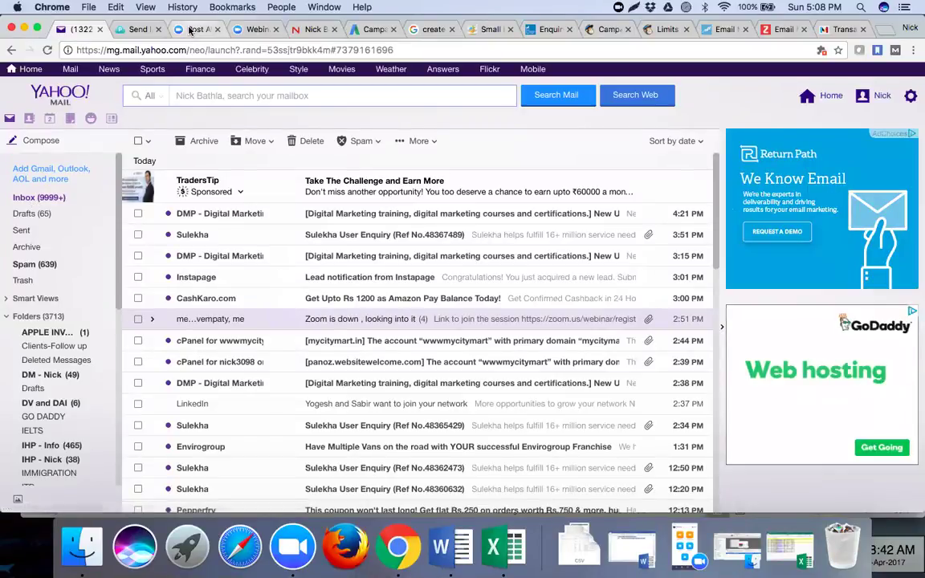
{"action": "left_click", "coordinate": [243, 29]}
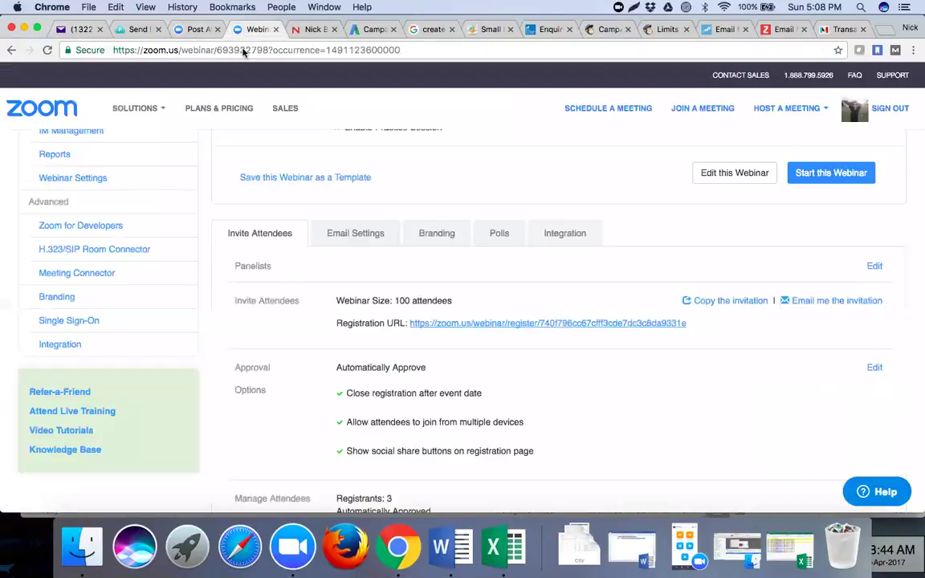
{"action": "left_click", "coordinate": [243, 50]}
{"action": "type", "text": "yocre"}
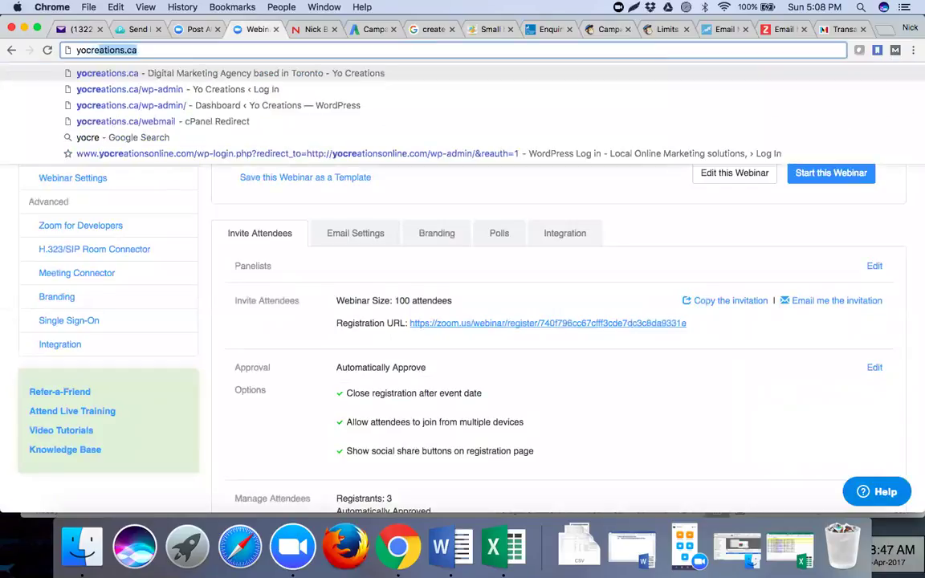
{"action": "key", "text": "Right"}
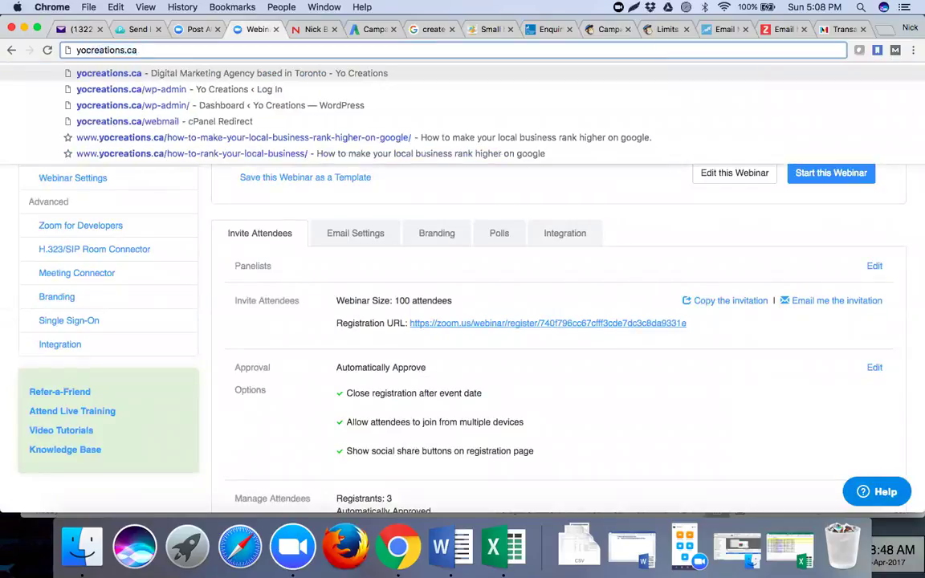
{"action": "type", "text": "/webmail"}
{"action": "key", "text": "Return"}
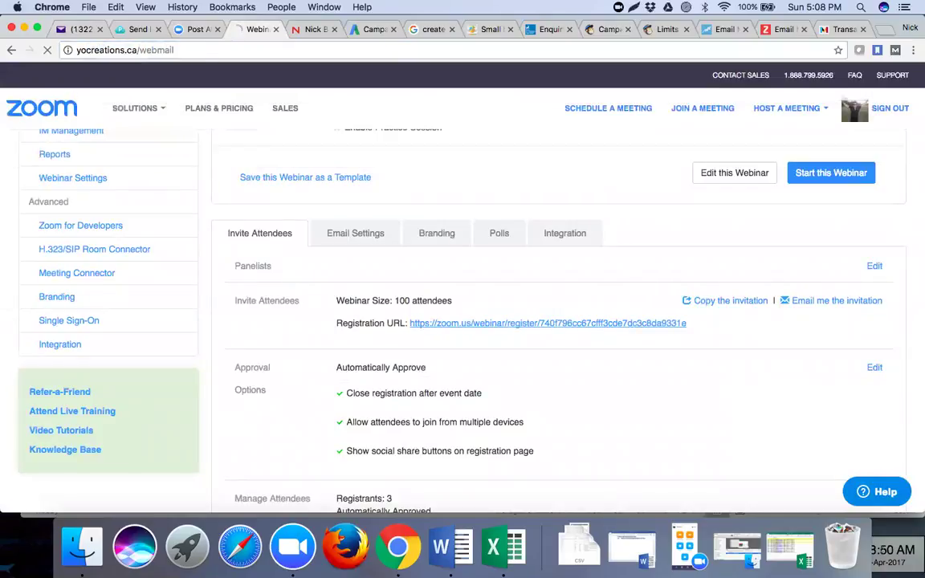
- Refresh the Yahoo inbox and attempt the webmail login using the saved credentials
{"action": "left_click", "coordinate": [80, 30]}
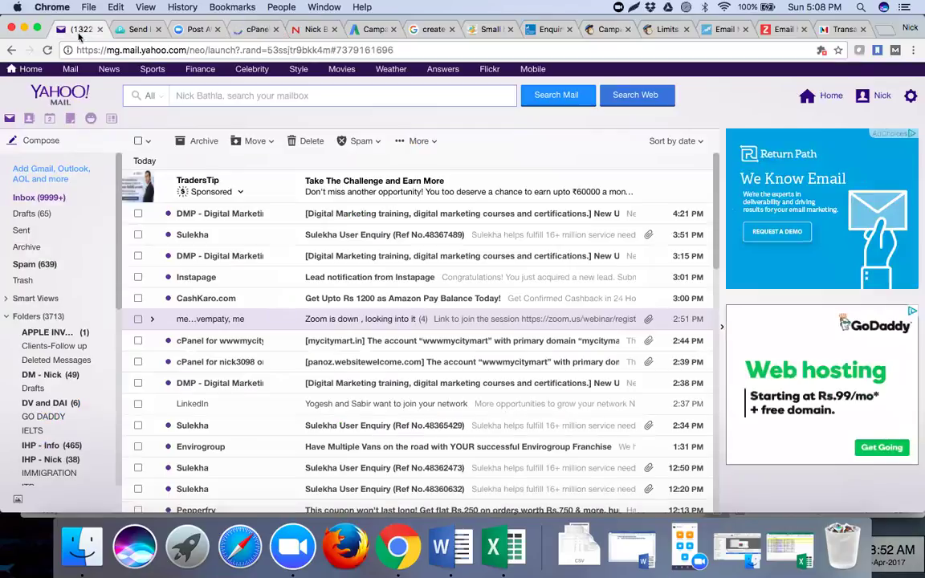
{"action": "left_click", "coordinate": [58, 201]}
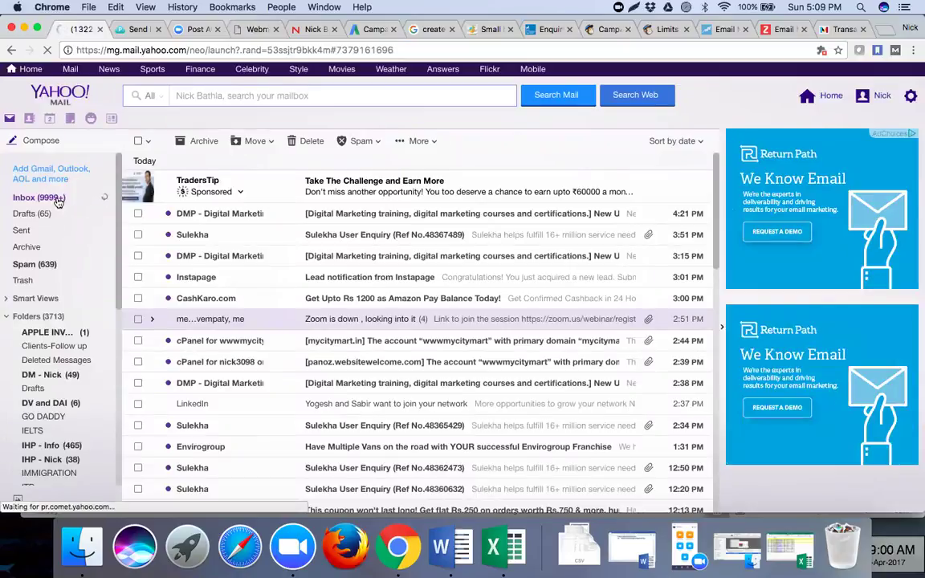
{"action": "left_click", "coordinate": [241, 30]}
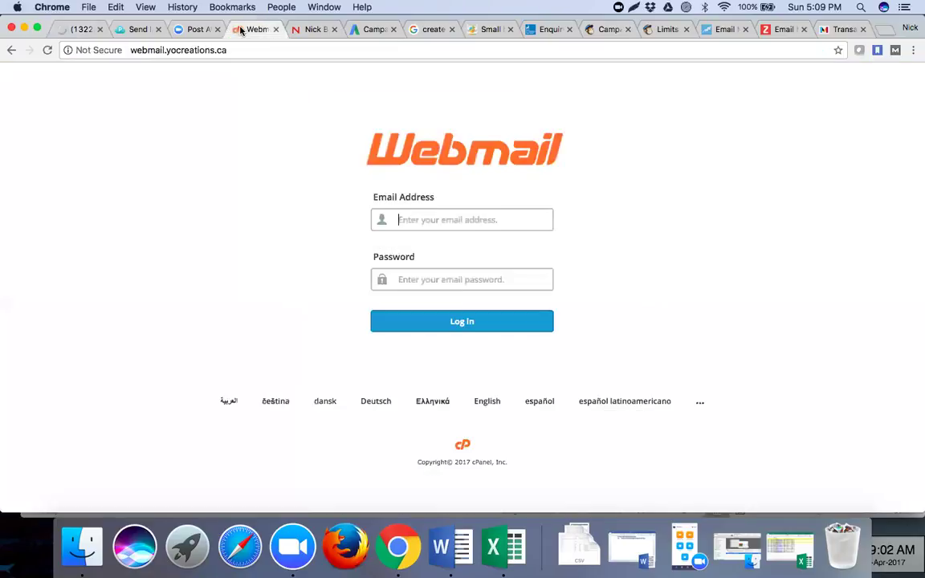
{"action": "left_click", "coordinate": [427, 236]}
{"action": "left_click", "coordinate": [431, 329]}
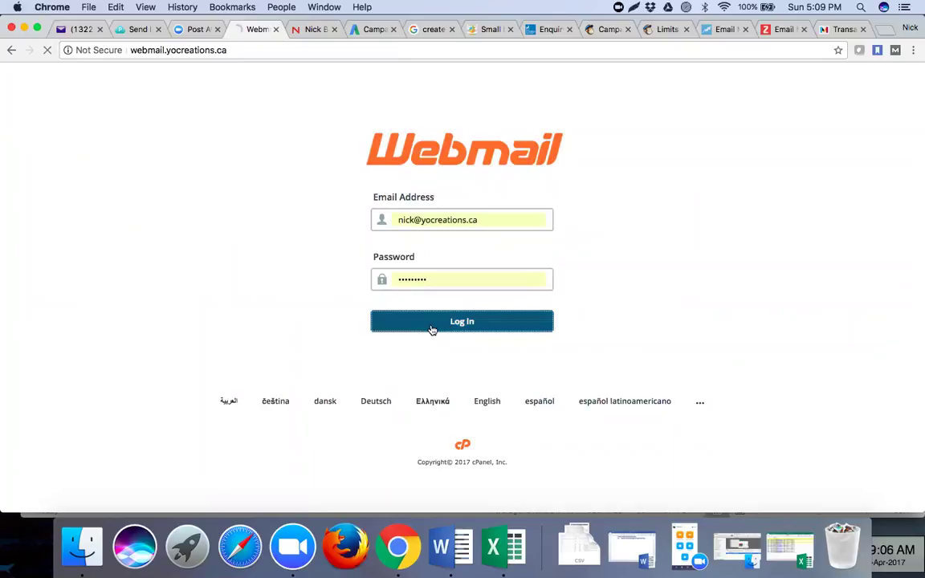
{"action": "left_click", "coordinate": [81, 29]}
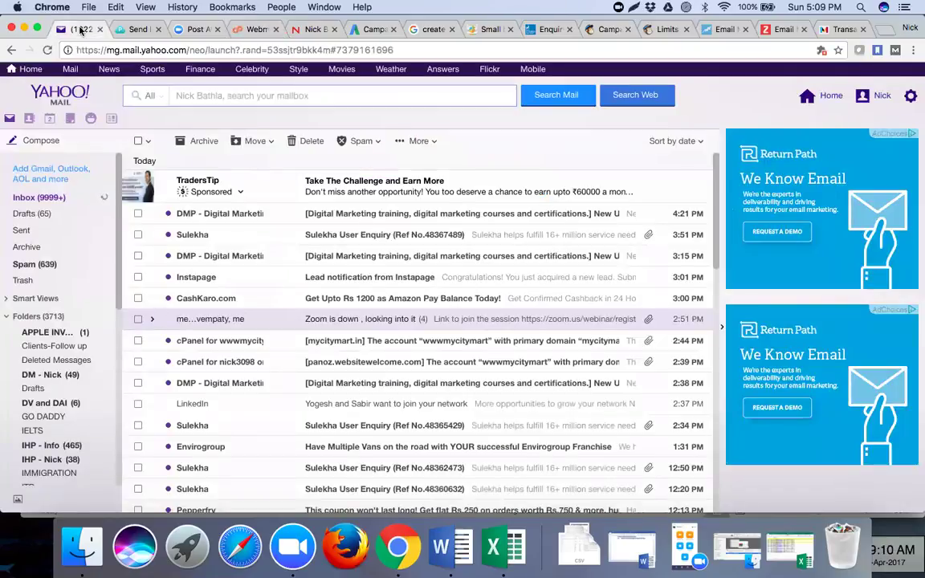
{"action": "left_click", "coordinate": [249, 29]}
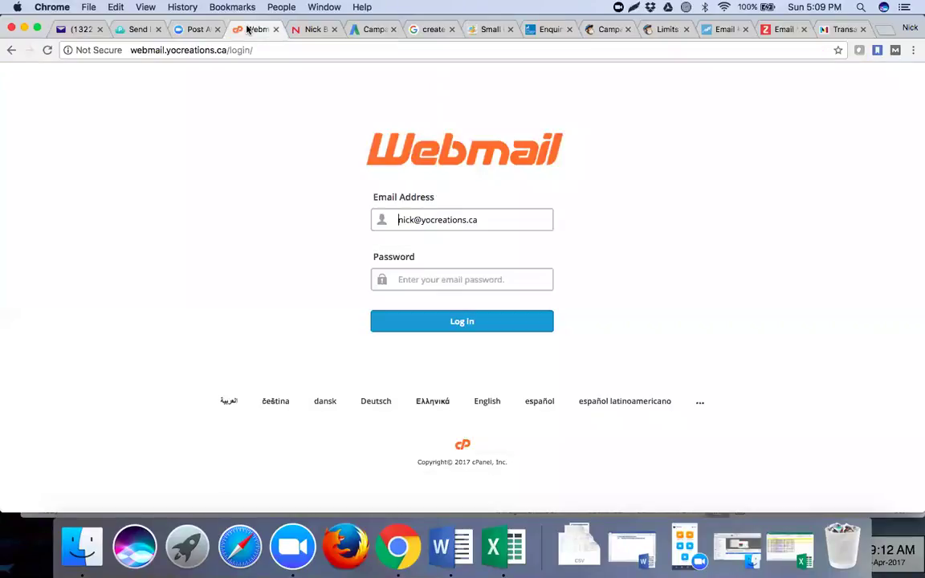
- Re-enter the webmail account password until the login succeeds
{"action": "left_click", "coordinate": [403, 282]}
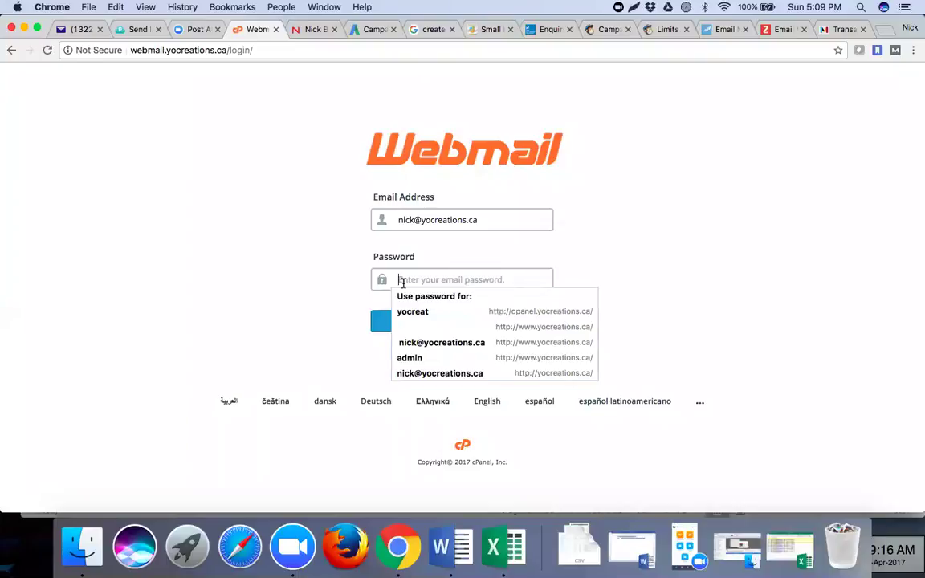
{"action": "type", "text": "••••••••••"}
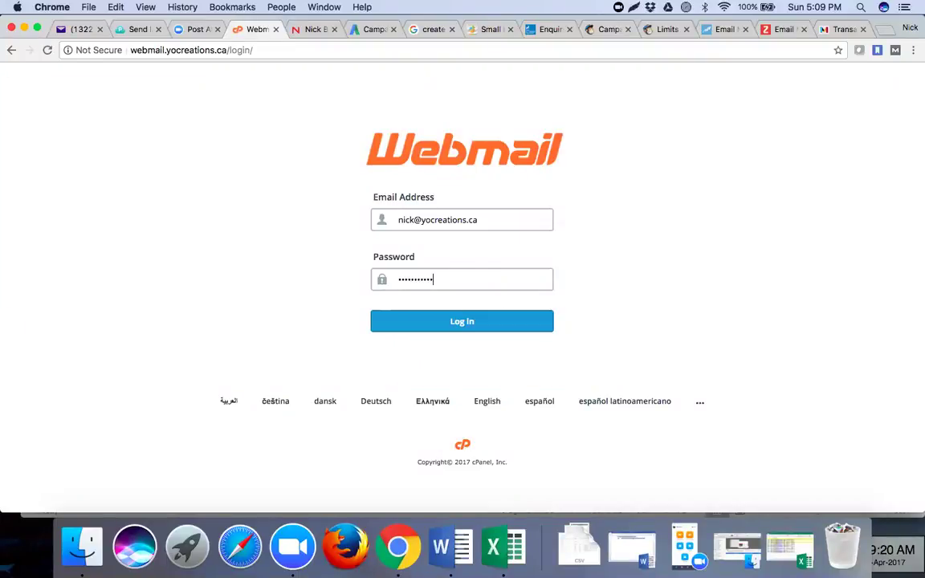
{"action": "left_click", "coordinate": [426, 321]}
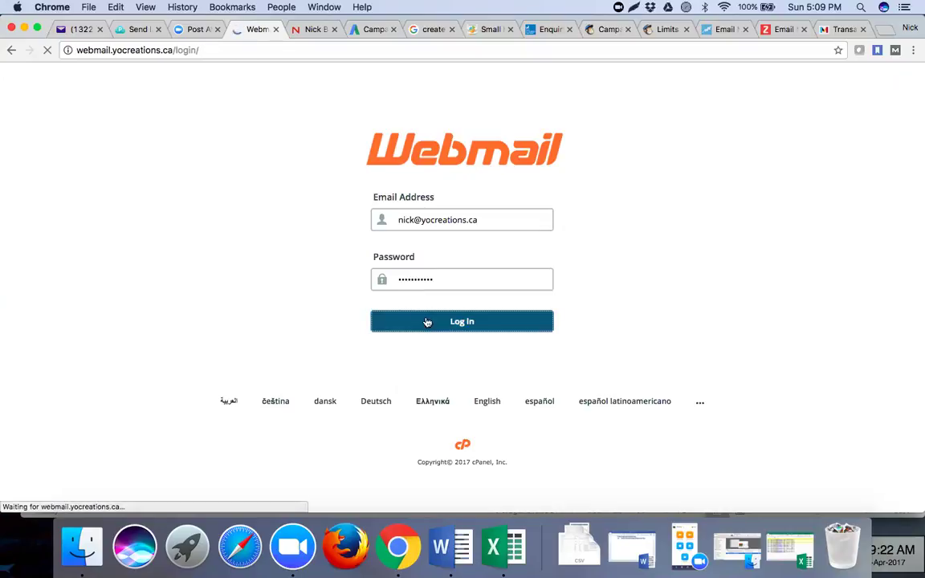
{"action": "left_click", "coordinate": [426, 279]}
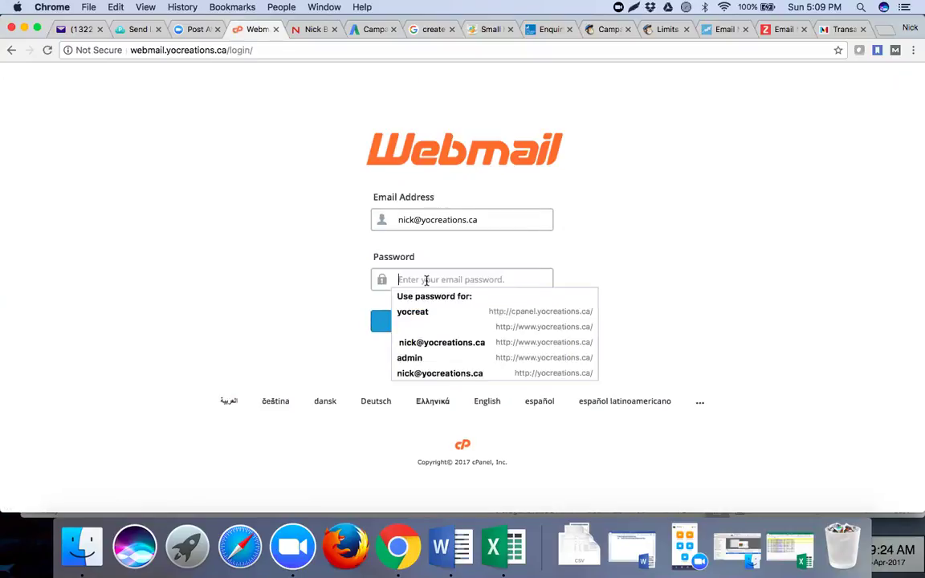
{"action": "type", "text": "•••••••"}
{"action": "left_click", "coordinate": [434, 323]}
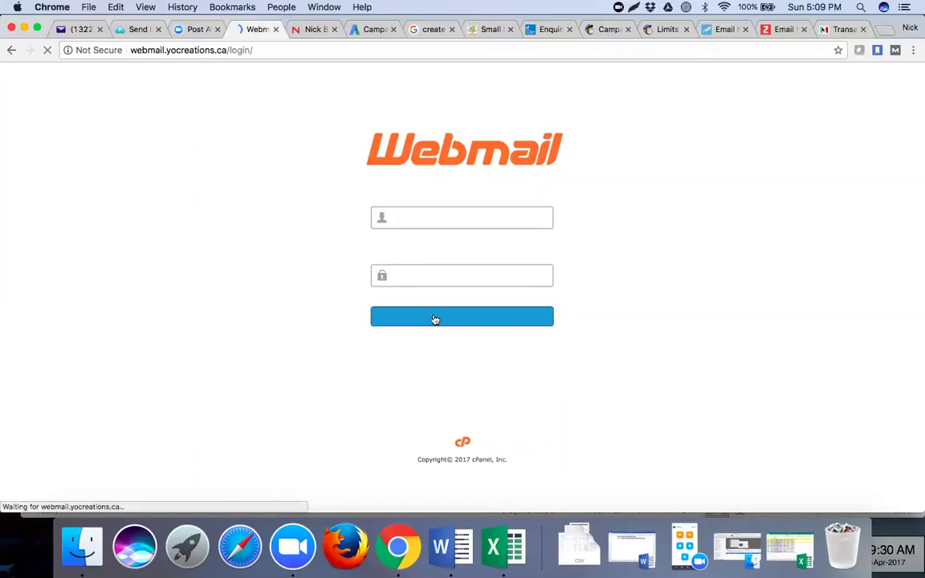
{"action": "left_click", "coordinate": [427, 279]}
{"action": "type", "text": "••••"}
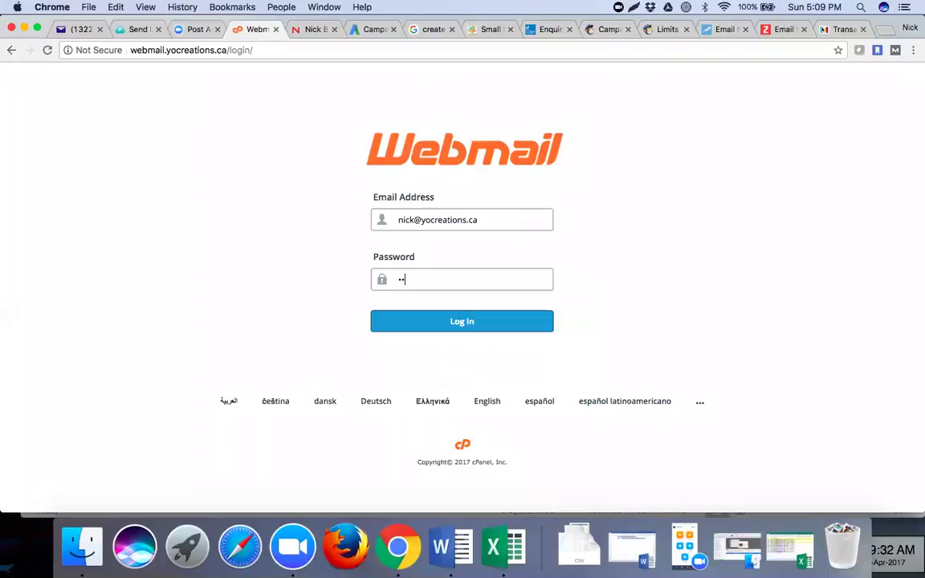
{"action": "type", "text": "•••••••••"}
{"action": "left_click", "coordinate": [437, 323]}
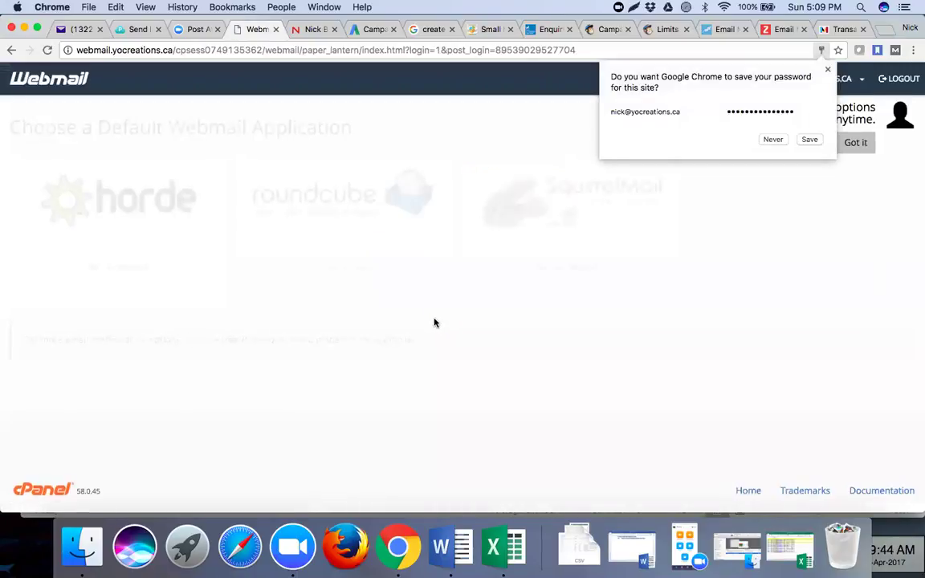
- Decline saving the password, dismiss the tip, and set Roundcube as the default webmail
{"action": "left_click", "coordinate": [810, 139]}
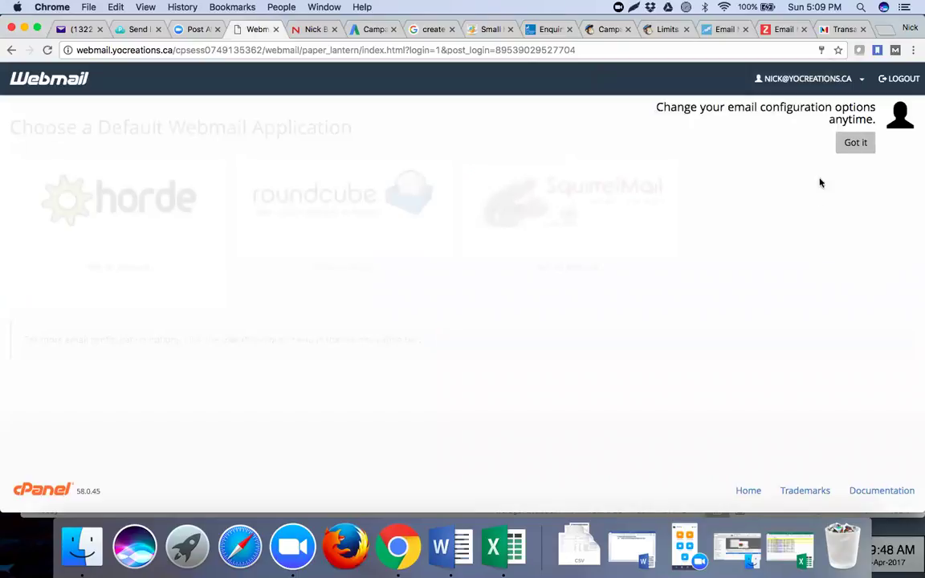
{"action": "left_click", "coordinate": [855, 146]}
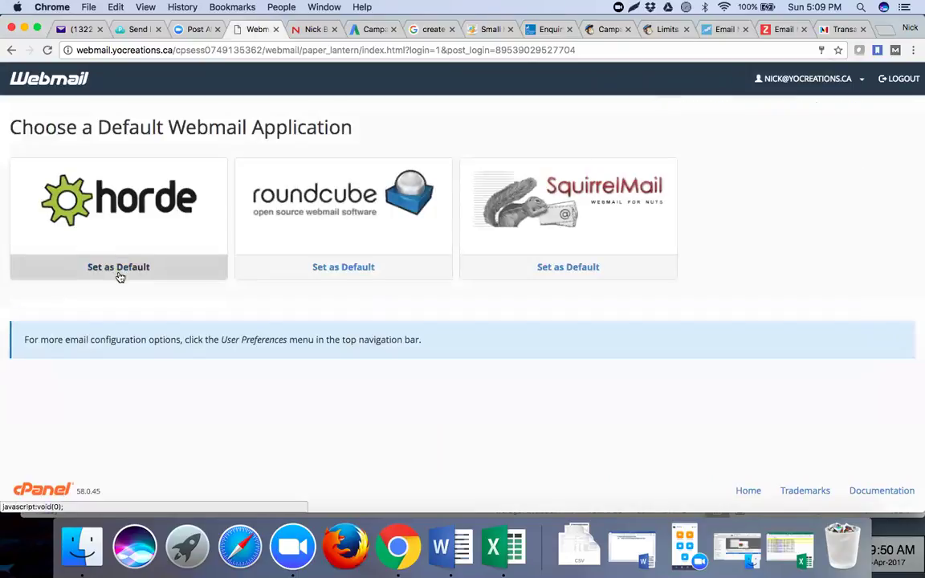
{"action": "left_click", "coordinate": [306, 276]}
- Check the Instapage lead email in Yahoo, then open the mailbox in Roundcube
{"action": "left_click", "coordinate": [78, 29]}
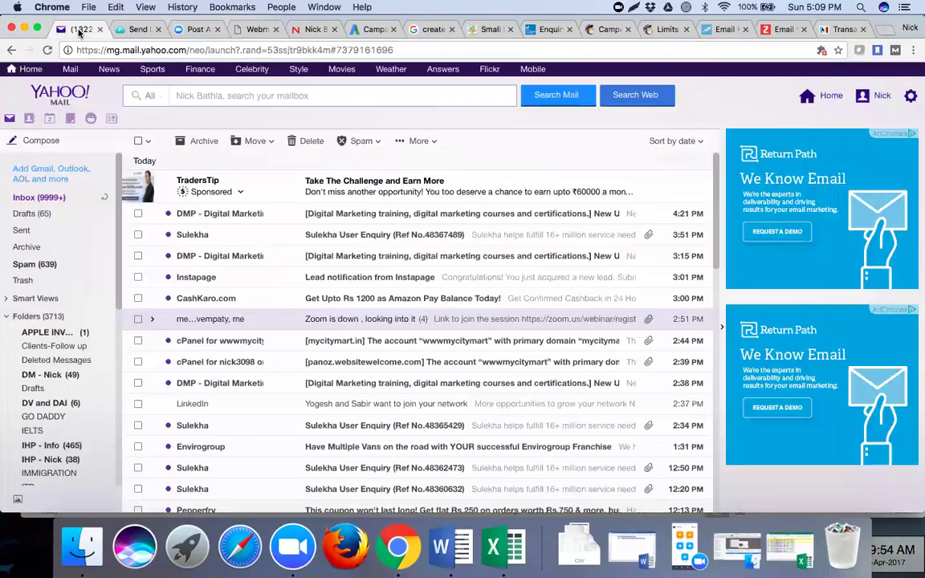
{"action": "left_click", "coordinate": [462, 279]}
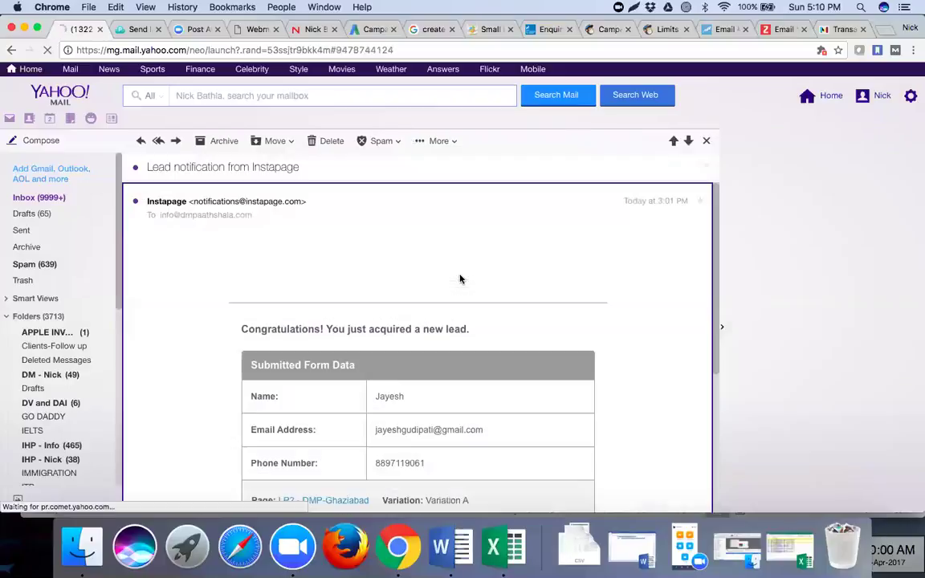
{"action": "left_click", "coordinate": [249, 29]}
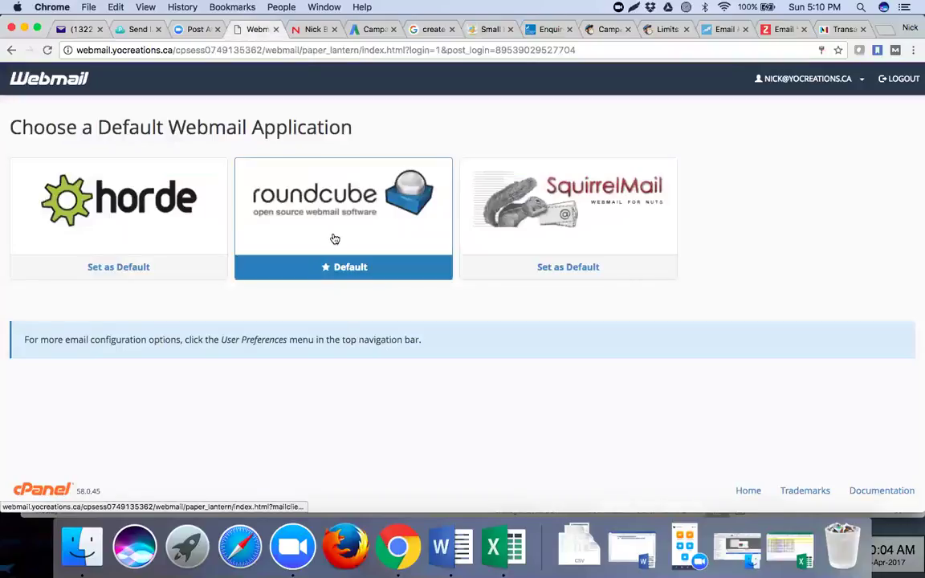
{"action": "left_click", "coordinate": [337, 206]}
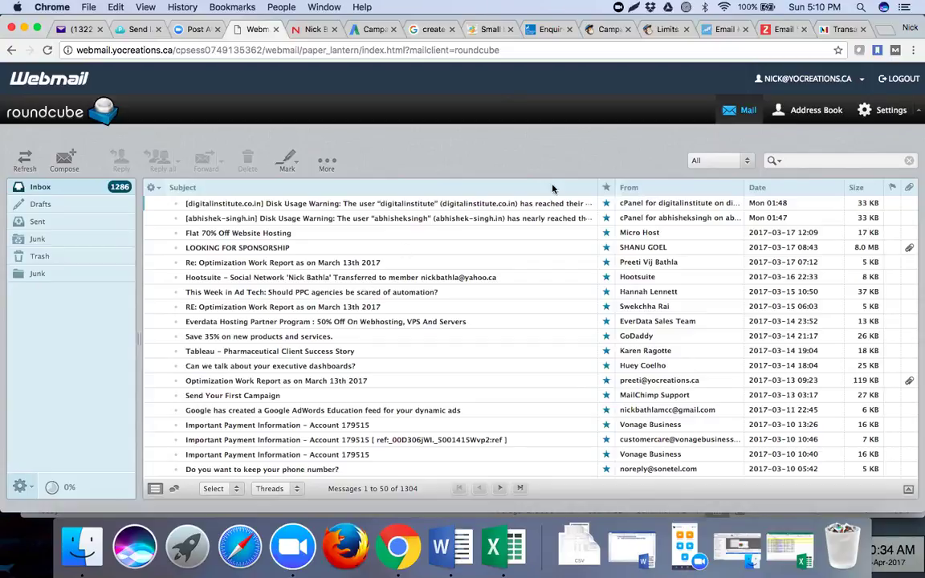
- Select MailChimp Support's 'Send Your First Campaign' message in the Roundcube inbox
{"action": "left_click", "coordinate": [40, 188]}
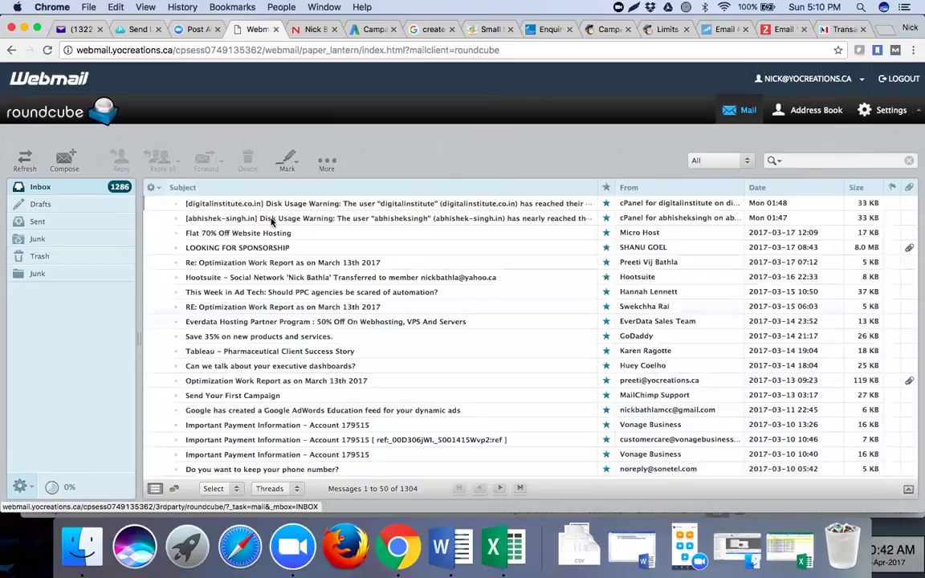
{"action": "scroll", "coordinate": [296, 319], "scroll_direction": "down", "scroll_amount": 3}
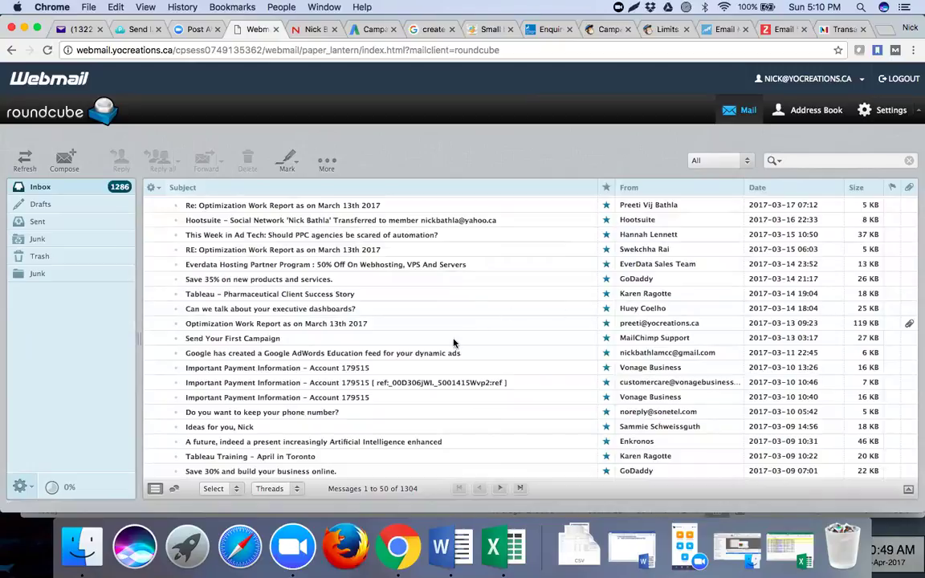
{"action": "scroll", "coordinate": [454, 343], "scroll_direction": "up", "scroll_amount": 4}
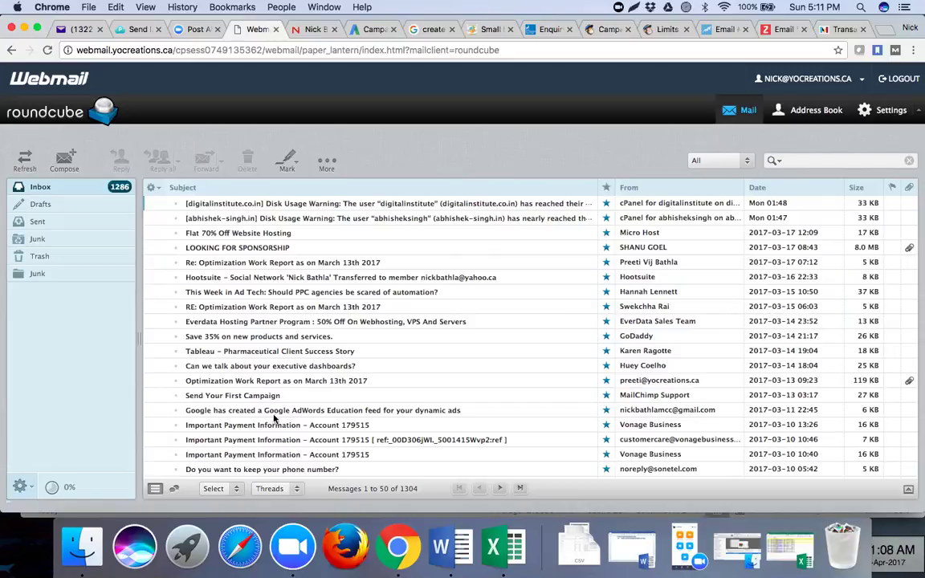
{"action": "left_click", "coordinate": [243, 399]}
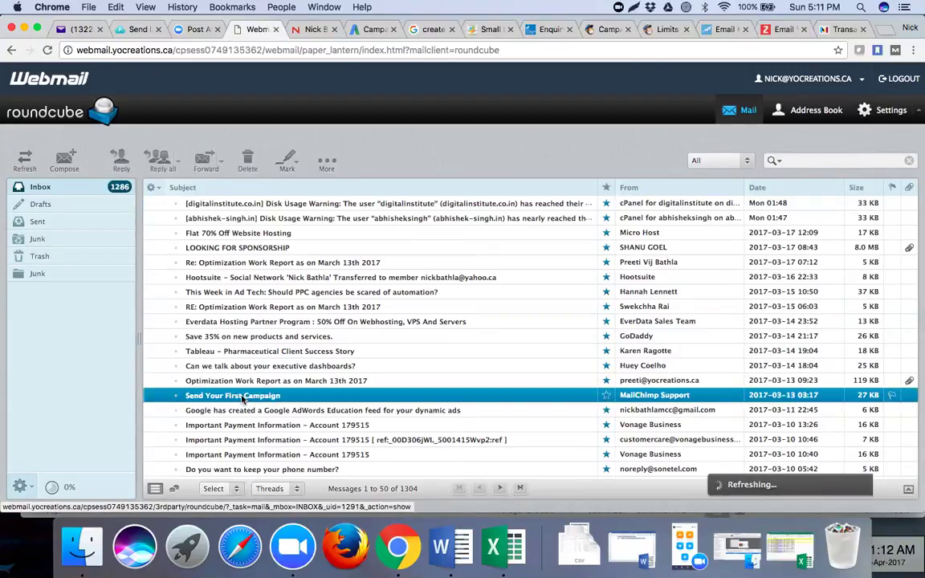
{"action": "double_click", "coordinate": [243, 397]}
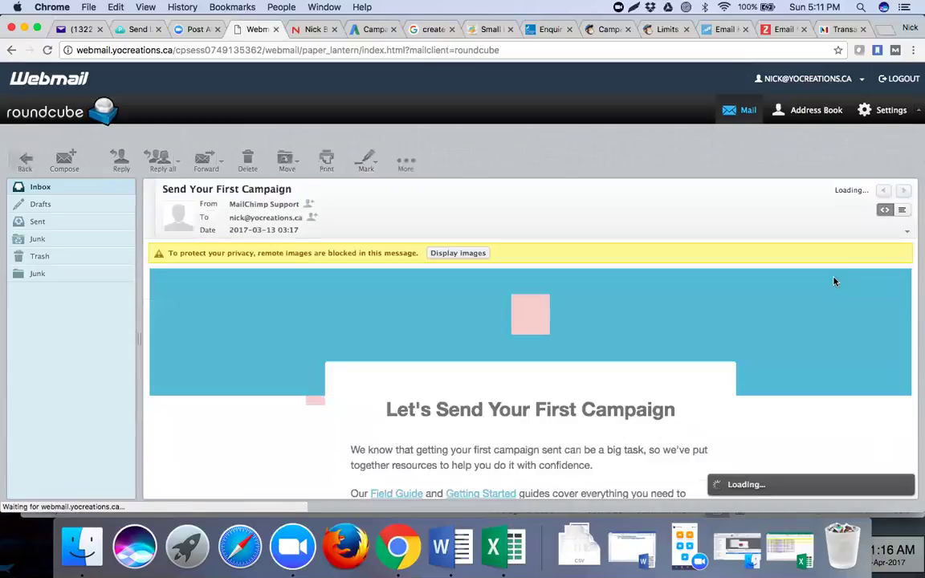
{"action": "scroll", "coordinate": [597, 359], "scroll_direction": "down", "scroll_amount": 3}
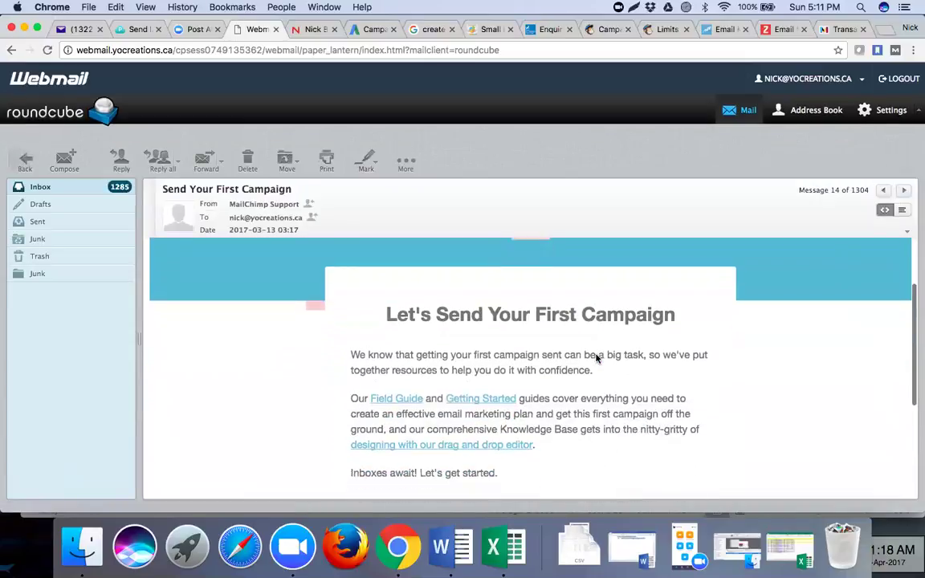
{"action": "scroll", "coordinate": [597, 358], "scroll_direction": "down", "scroll_amount": 4}
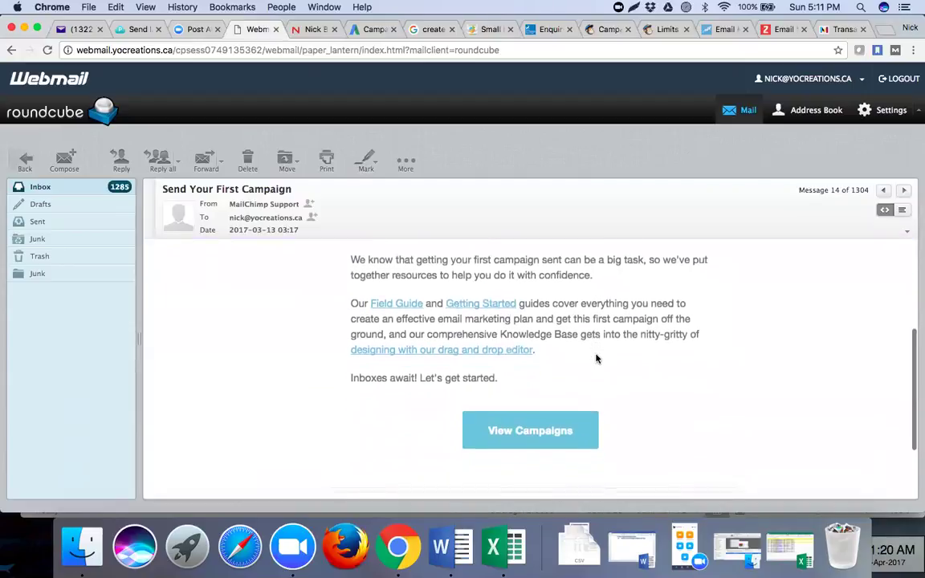
{"action": "scroll", "coordinate": [596, 358], "scroll_direction": "down", "scroll_amount": 1}
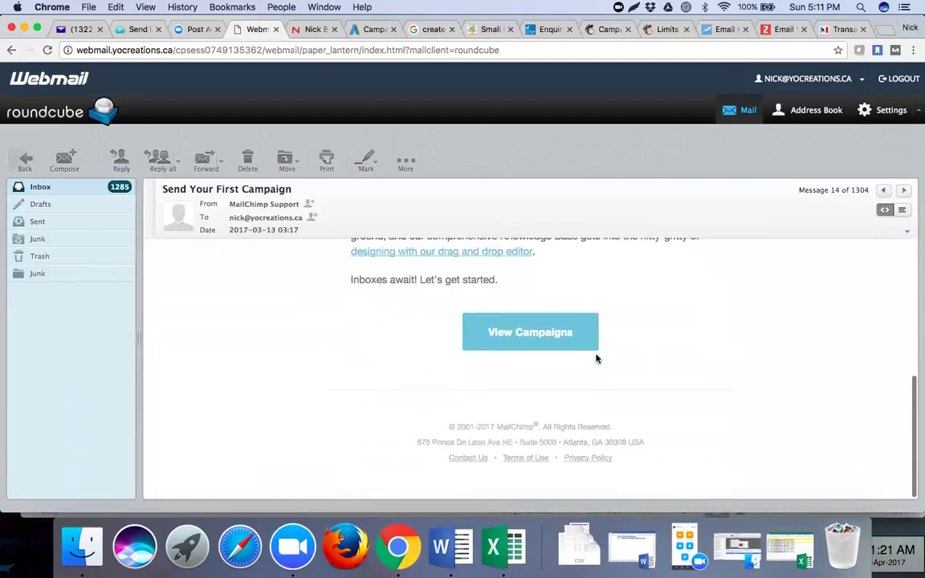
{"action": "left_click", "coordinate": [93, 190]}
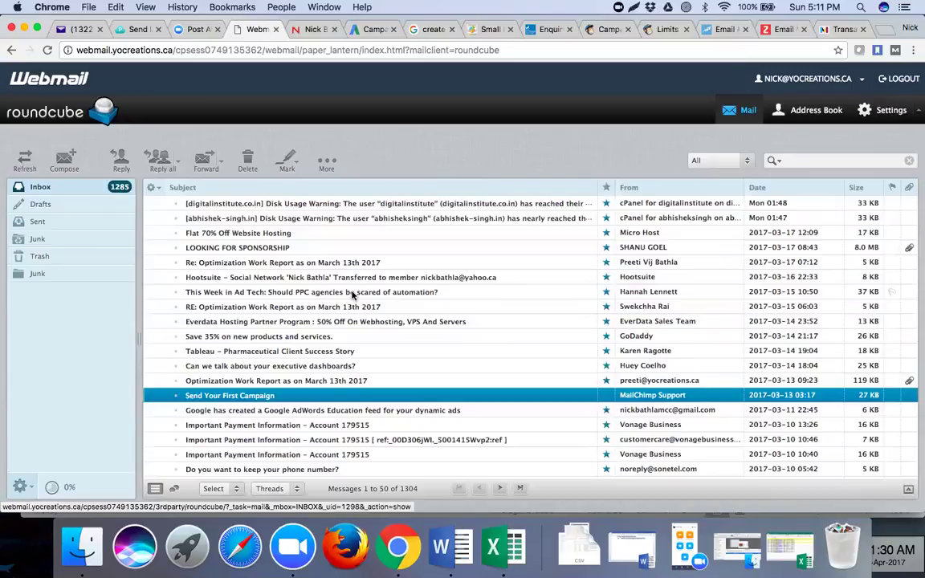
- Return Yahoo Mail to its inbox list, then switch tabs to the consulting website
{"action": "left_click", "coordinate": [68, 29]}
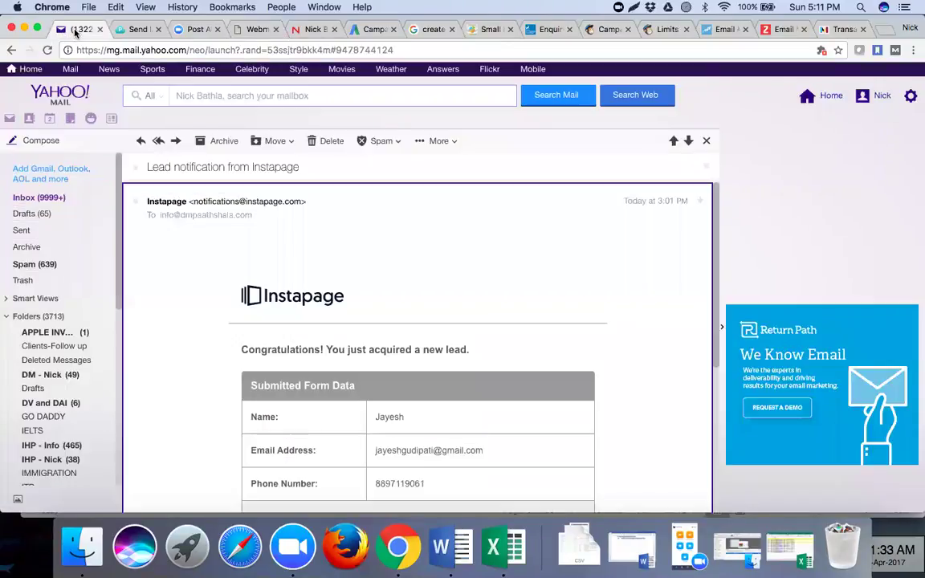
{"action": "left_click", "coordinate": [38, 200]}
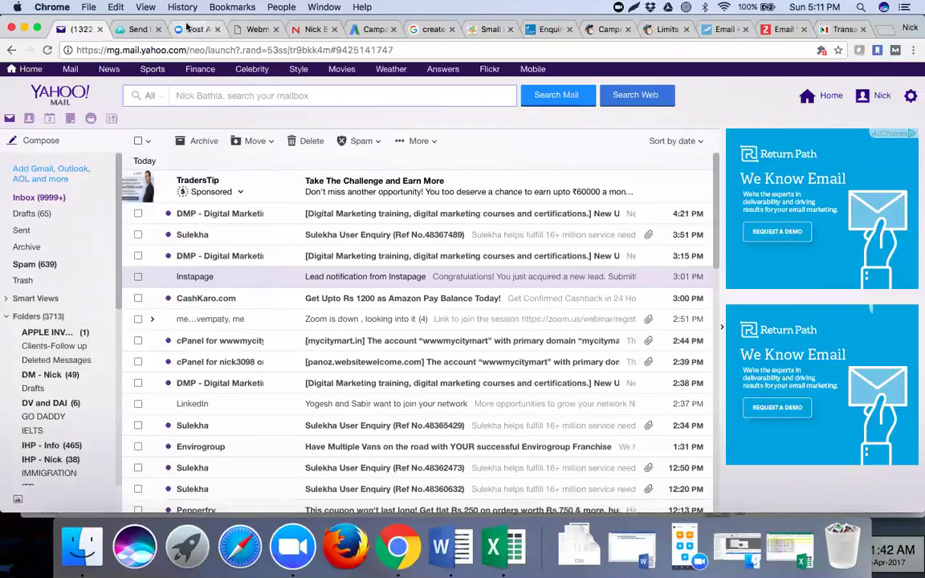
{"action": "left_click", "coordinate": [252, 29]}
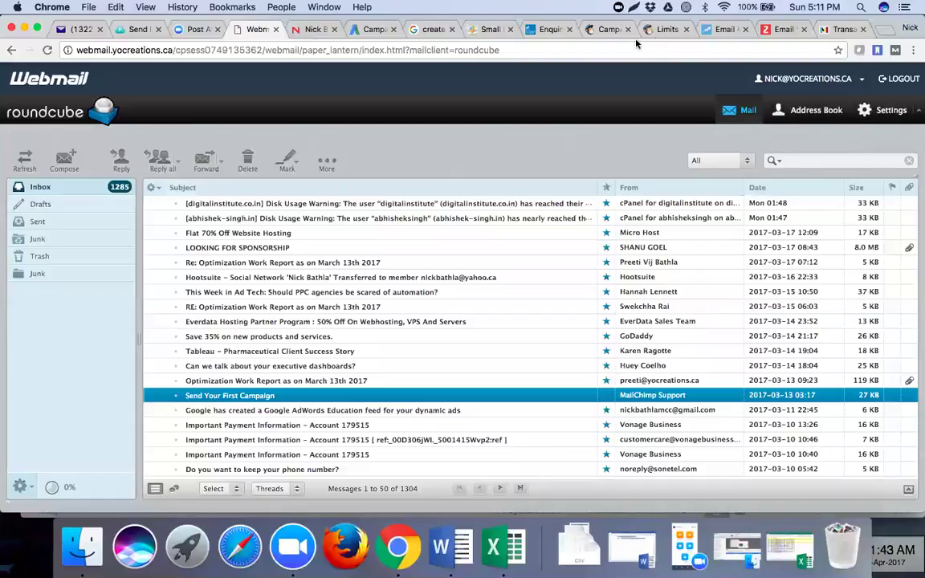
{"action": "key", "text": "ctrl+Tab"}
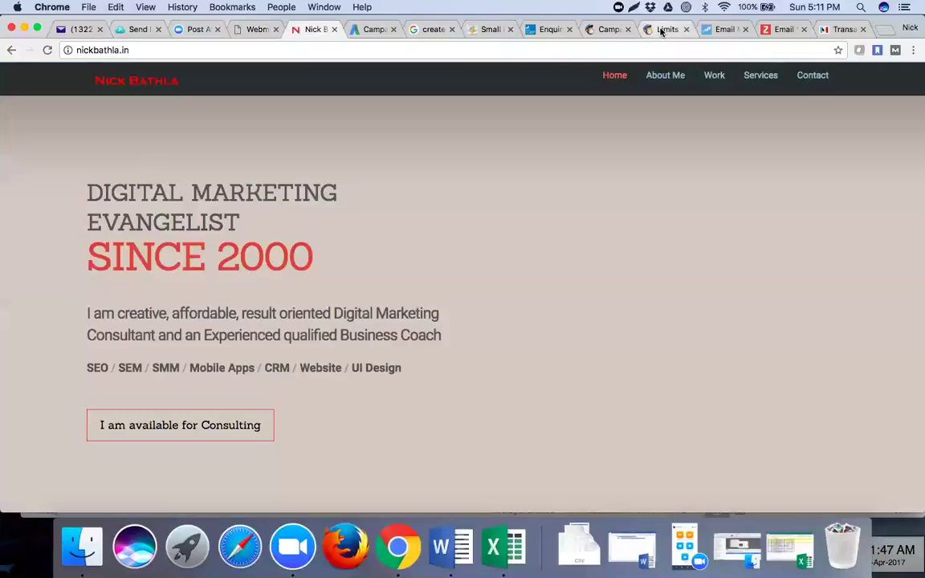
{"action": "left_click", "coordinate": [661, 30]}
- Return to the MailChimp campaign tab and close the Verify Domain dialog
{"action": "left_click", "coordinate": [606, 29]}
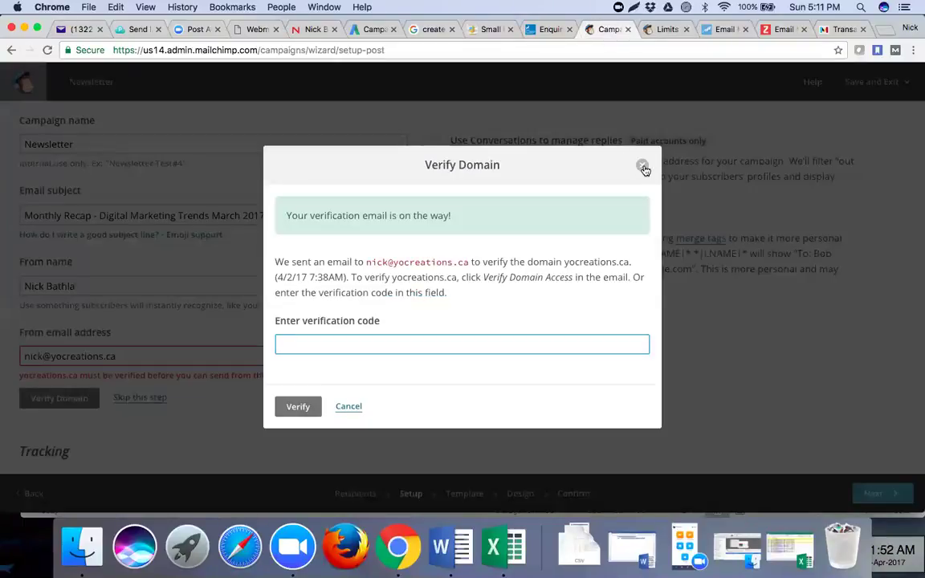
{"action": "left_click", "coordinate": [643, 167]}
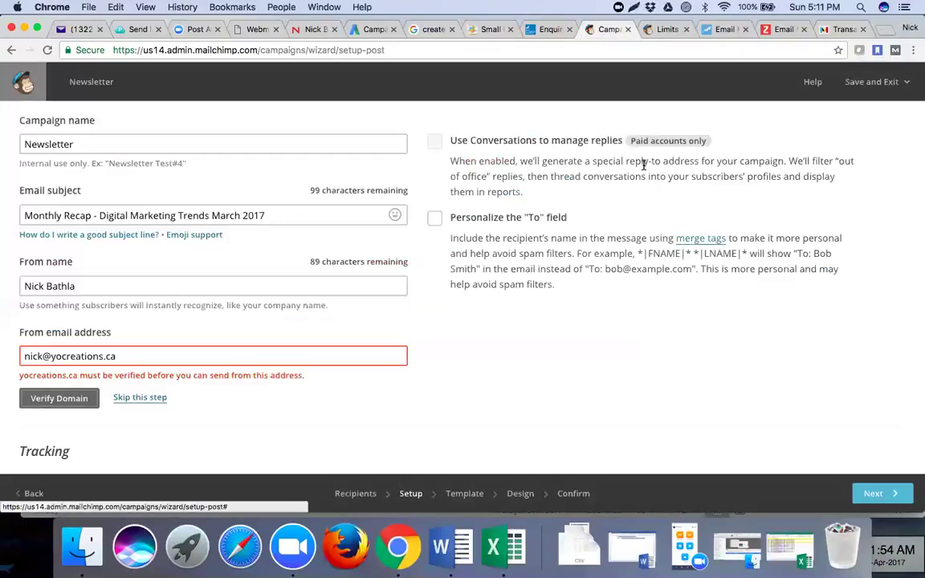